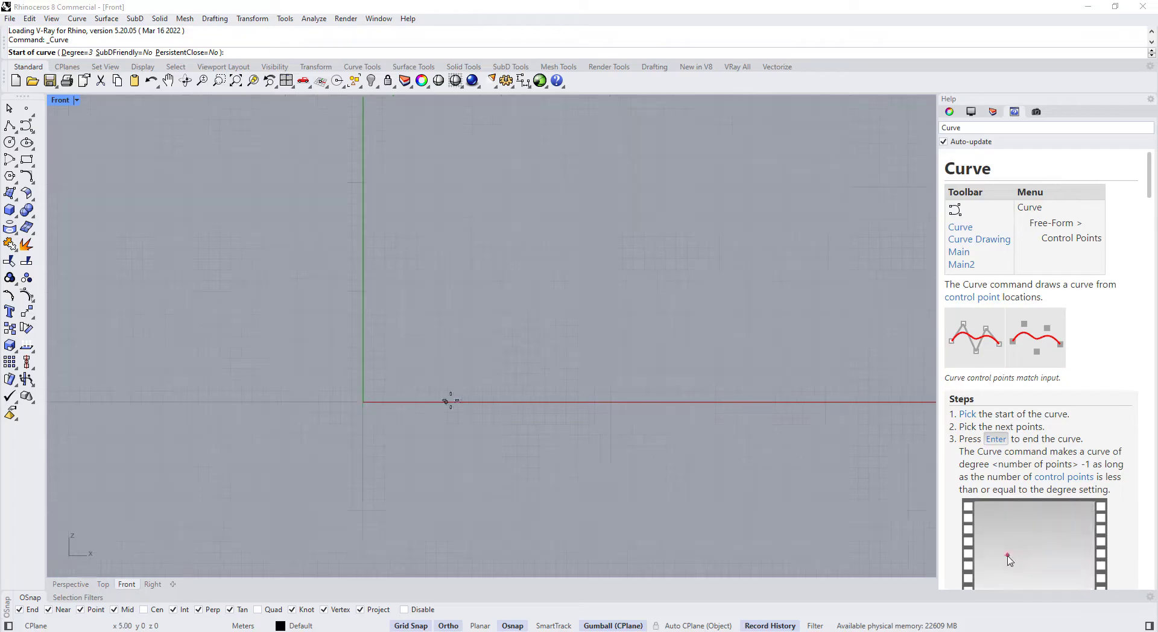
# - Draw a degree 3 control-point wave curve in the Front view through (0,0), (2,0), (2,5), (4,5), (4,0) and (6,0) metres
pyautogui.click(286, 402)
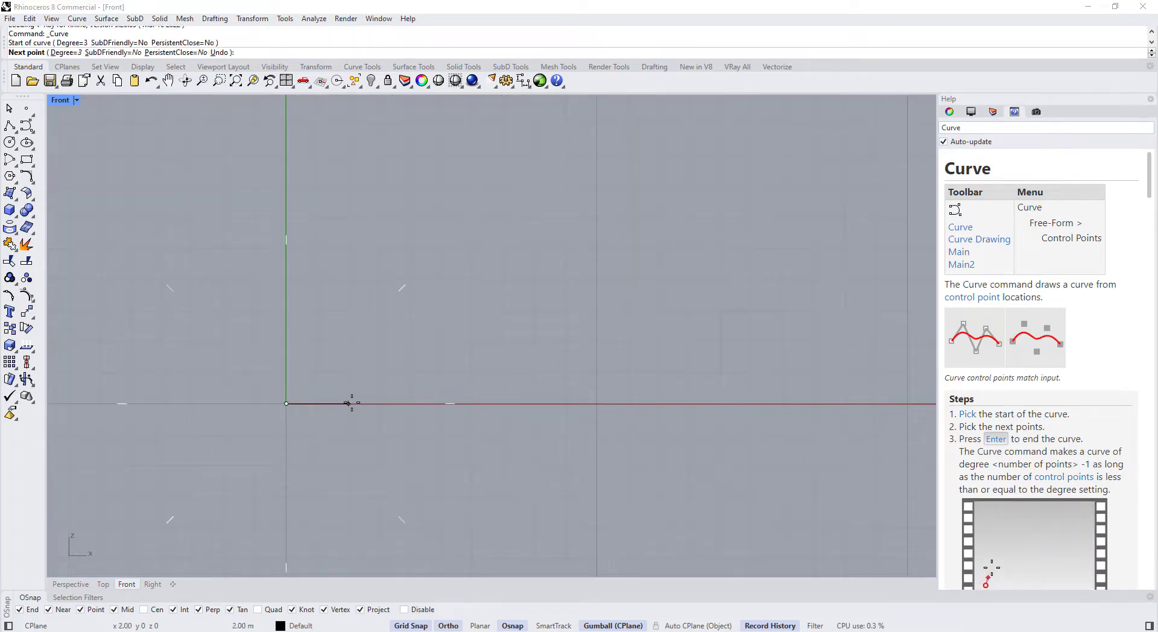
pyautogui.click(348, 403)
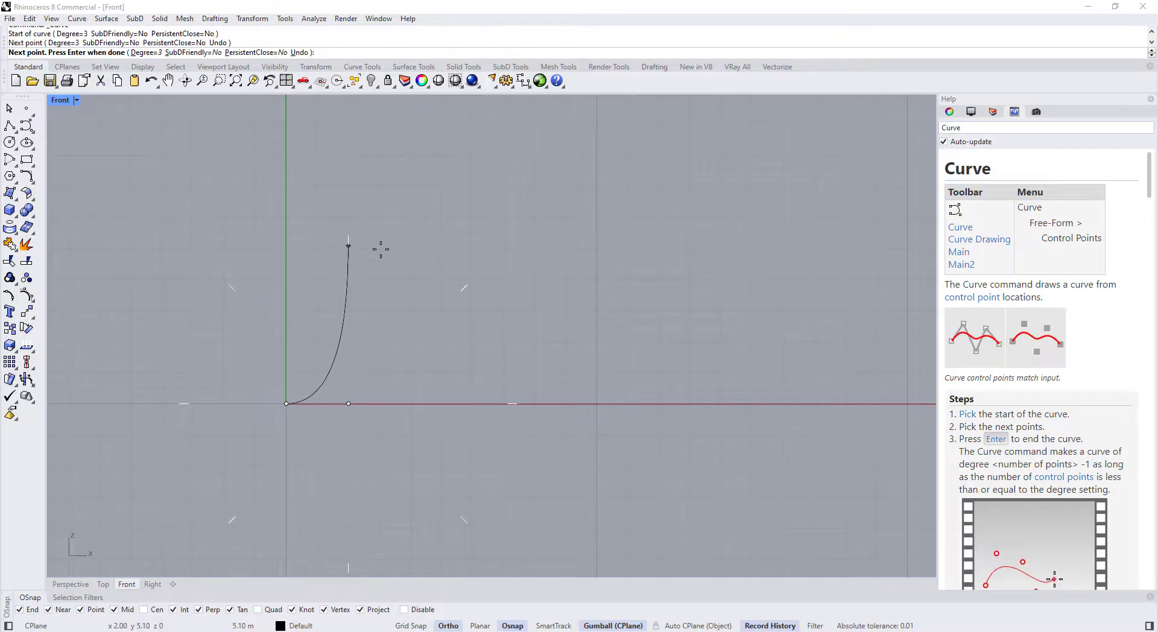
pyautogui.click(349, 249)
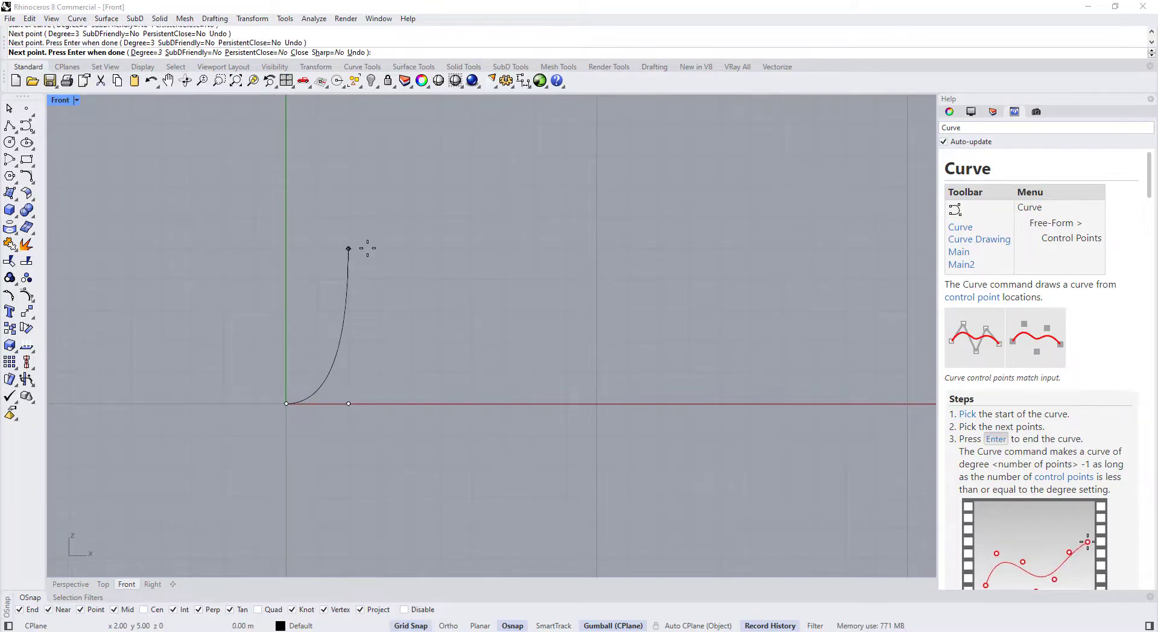
pyautogui.click(410, 247)
pyautogui.click(411, 404)
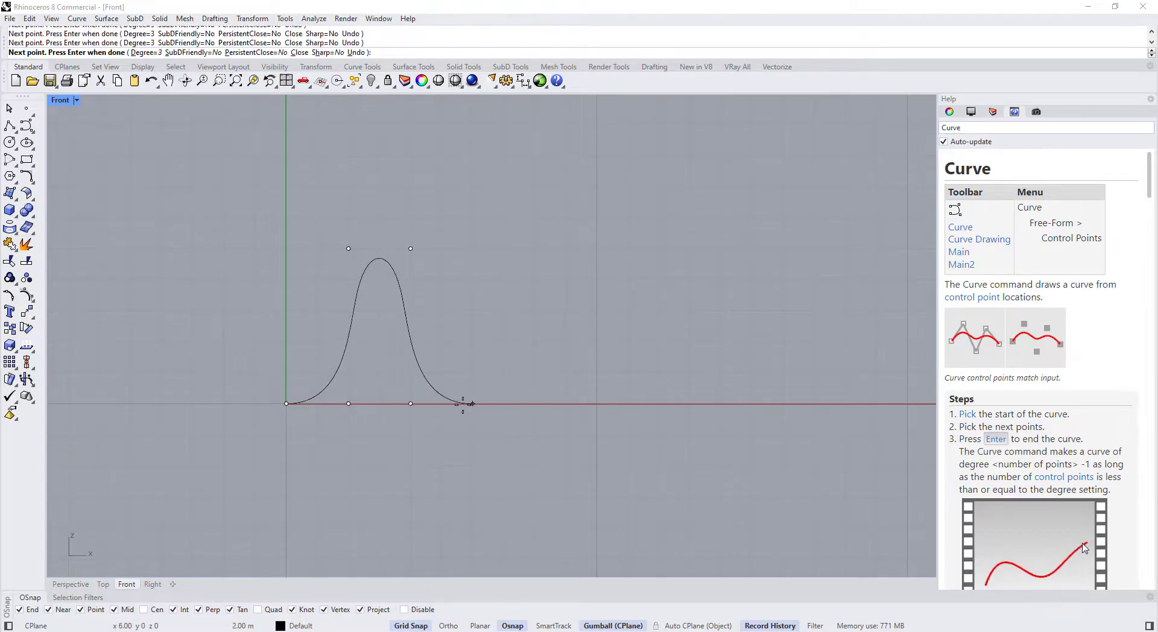
pyautogui.click(465, 405)
pyautogui.press('Return')
pyautogui.click(458, 405)
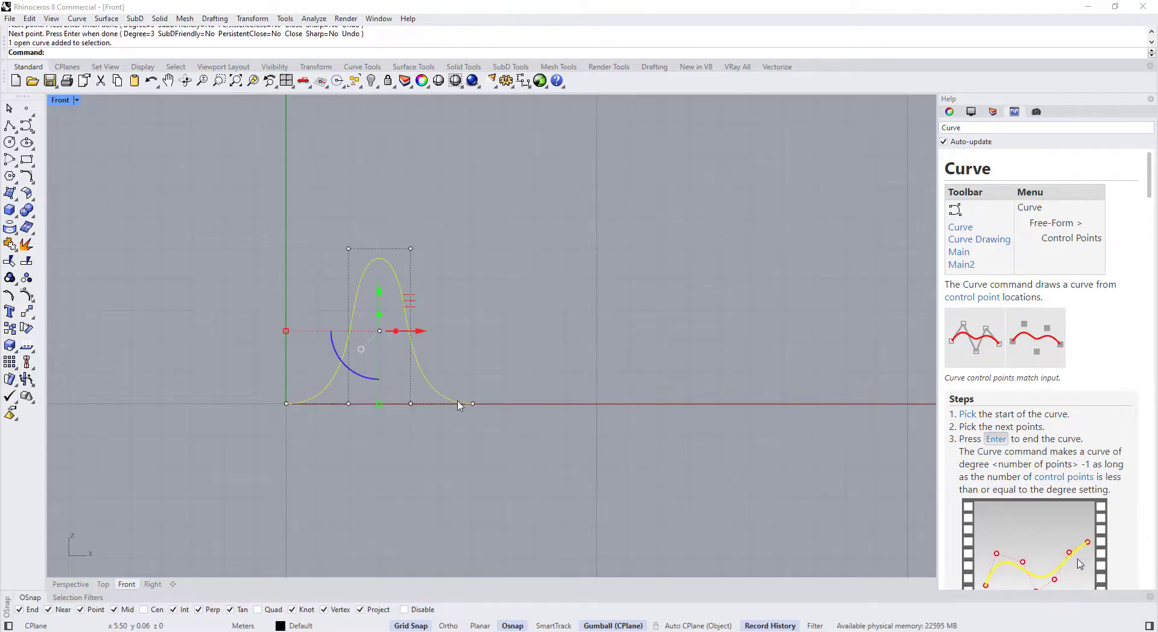
pyautogui.click(472, 368)
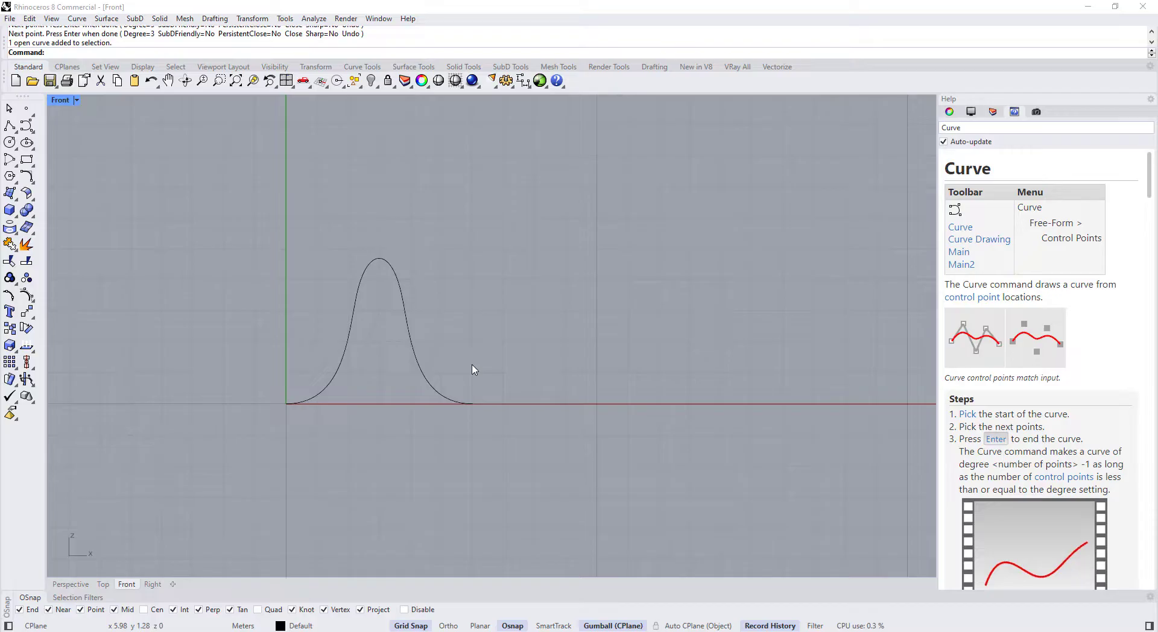
pyautogui.click(404, 322)
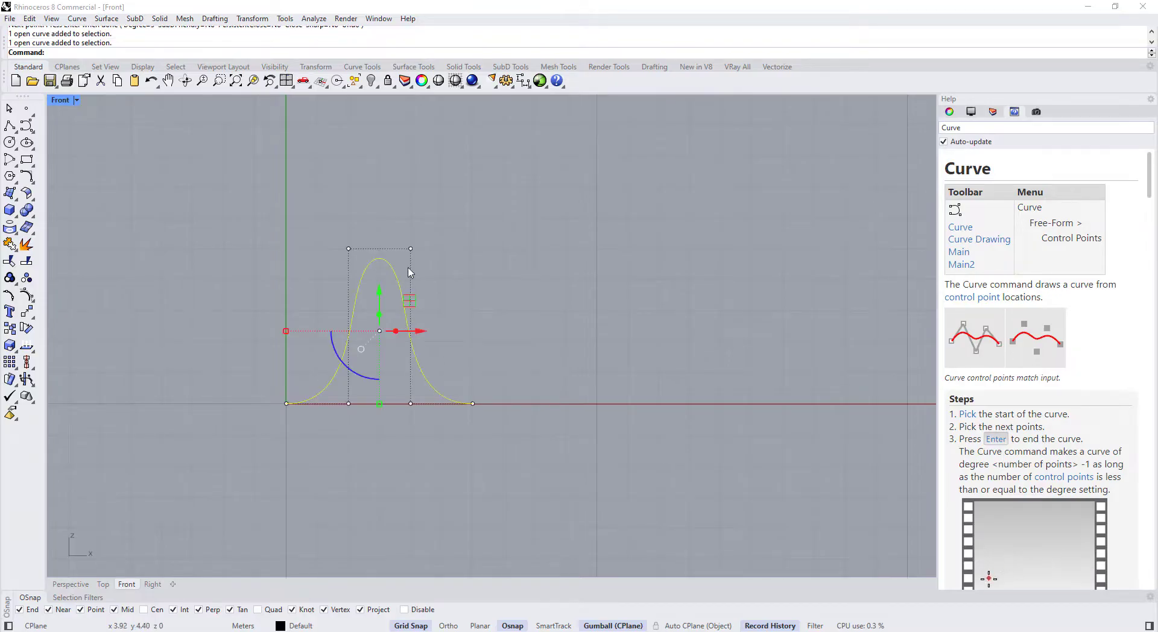
pyautogui.scroll(2, 409, 272)
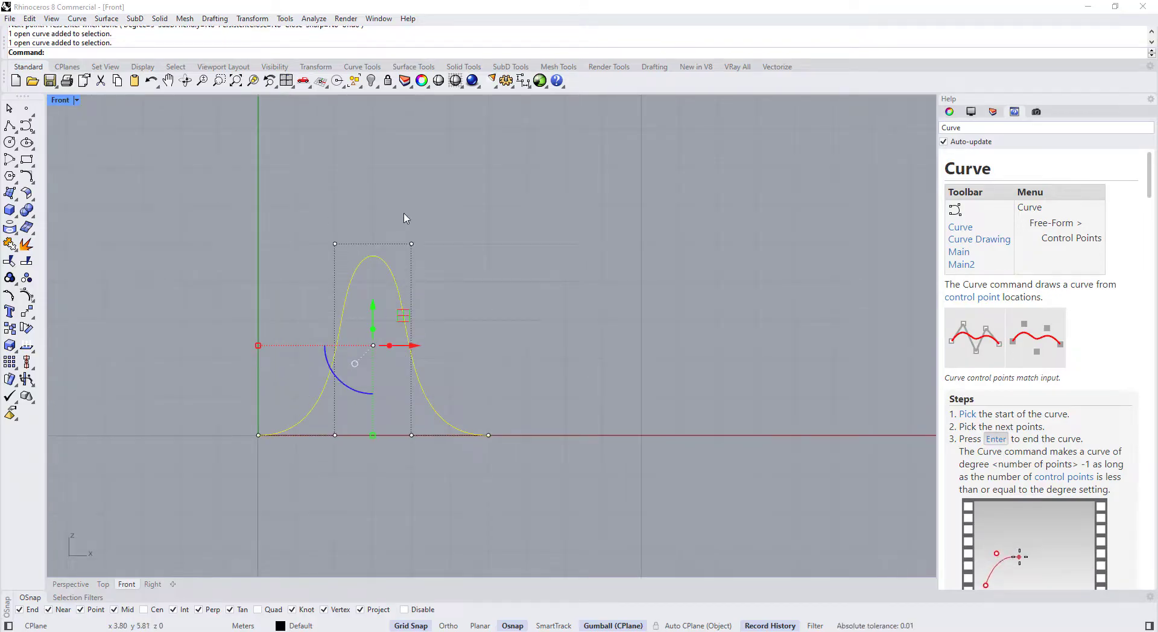
pyautogui.moveTo(395, 206); pyautogui.dragTo(531, 504)
pyautogui.moveTo(491, 339); pyautogui.dragTo(512, 338)
pyautogui.press('Escape')
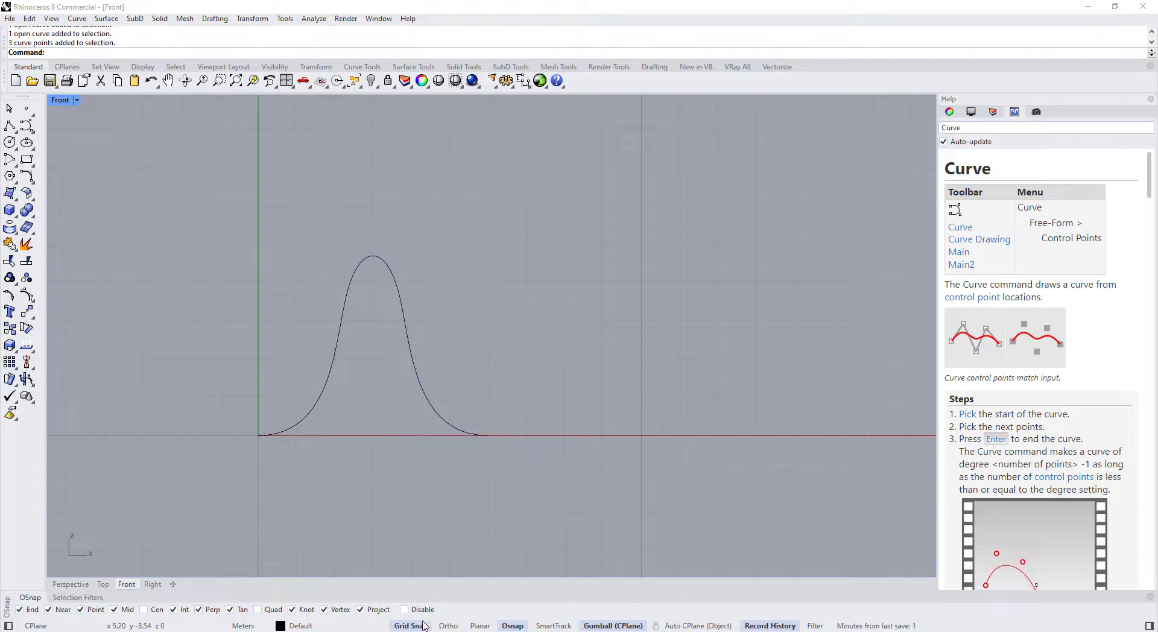
# - Turn off grid snap and move the wave's three control points farthest from the origin outward along the X axis to widen it
pyautogui.click(423, 621)
pyautogui.click(389, 263)
pyautogui.moveTo(392, 221); pyautogui.dragTo(512, 460)
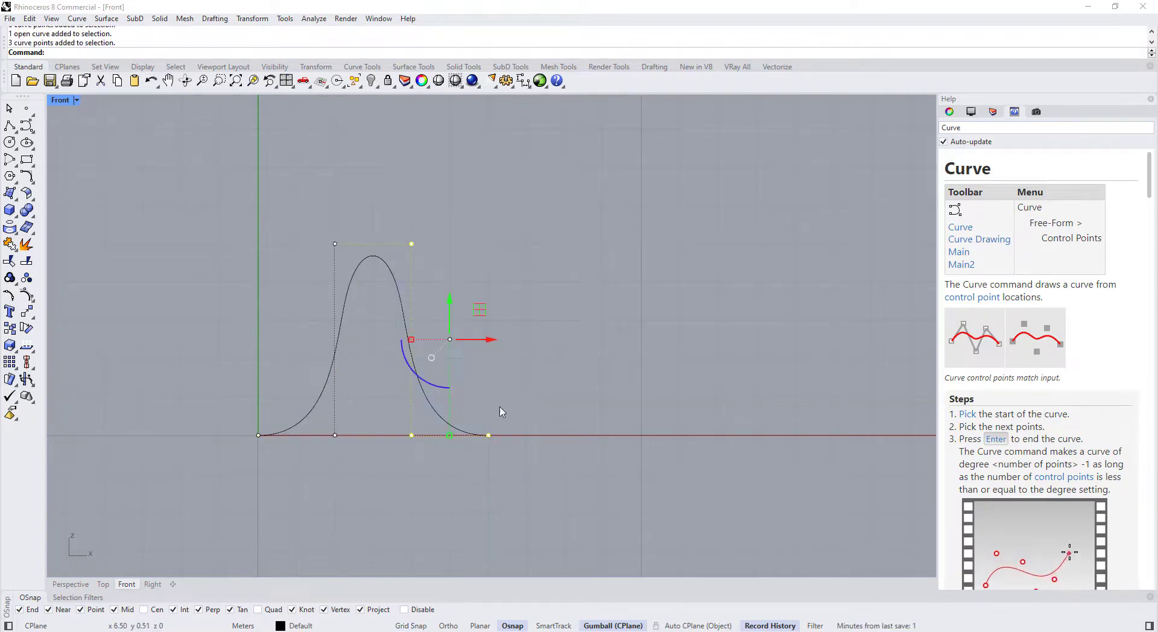
pyautogui.moveTo(491, 341); pyautogui.dragTo(529, 339)
pyautogui.press('Escape')
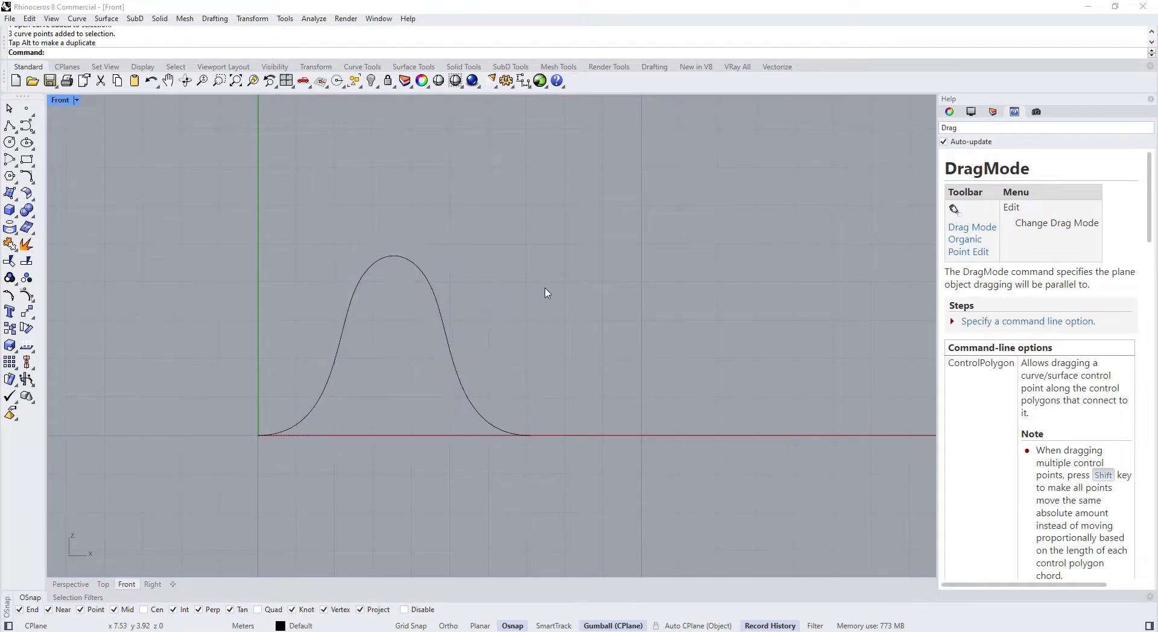
# - Scale the wave's two crest control points closer together along X to narrow the peak
pyautogui.click(439, 318)
pyautogui.moveTo(312, 208); pyautogui.dragTo(541, 317)
pyautogui.moveTo(335, 244); pyautogui.dragTo(350, 244)
pyautogui.press('Escape')
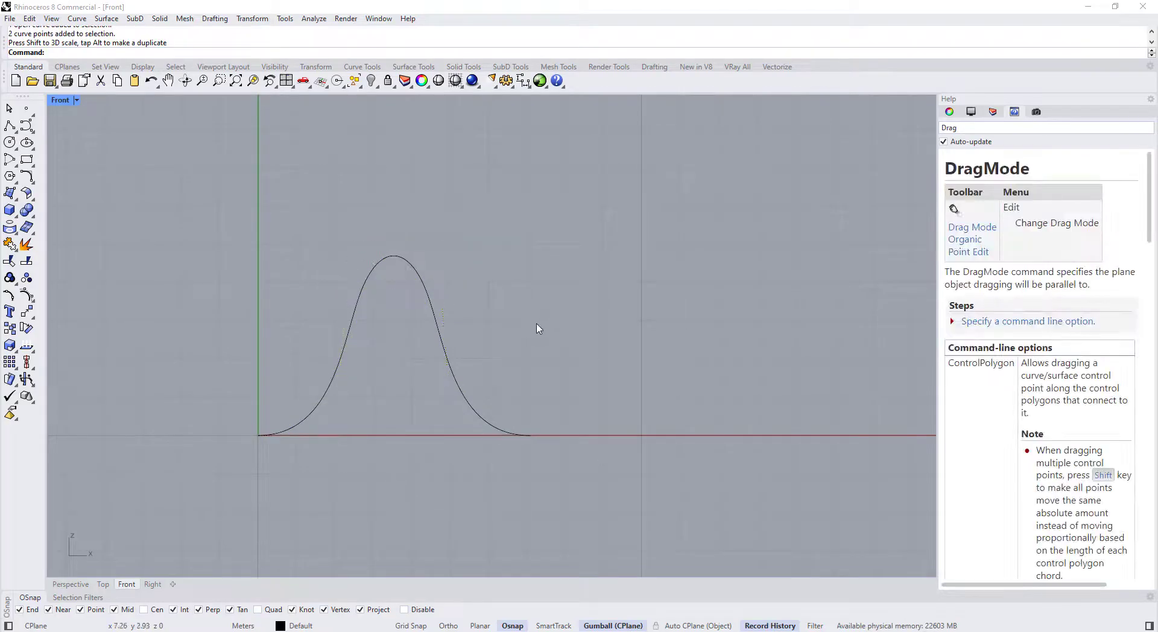
# - Create a linear array of 6 wave curves, spaced from the curve's start point to its end point
pyautogui.click(458, 389)
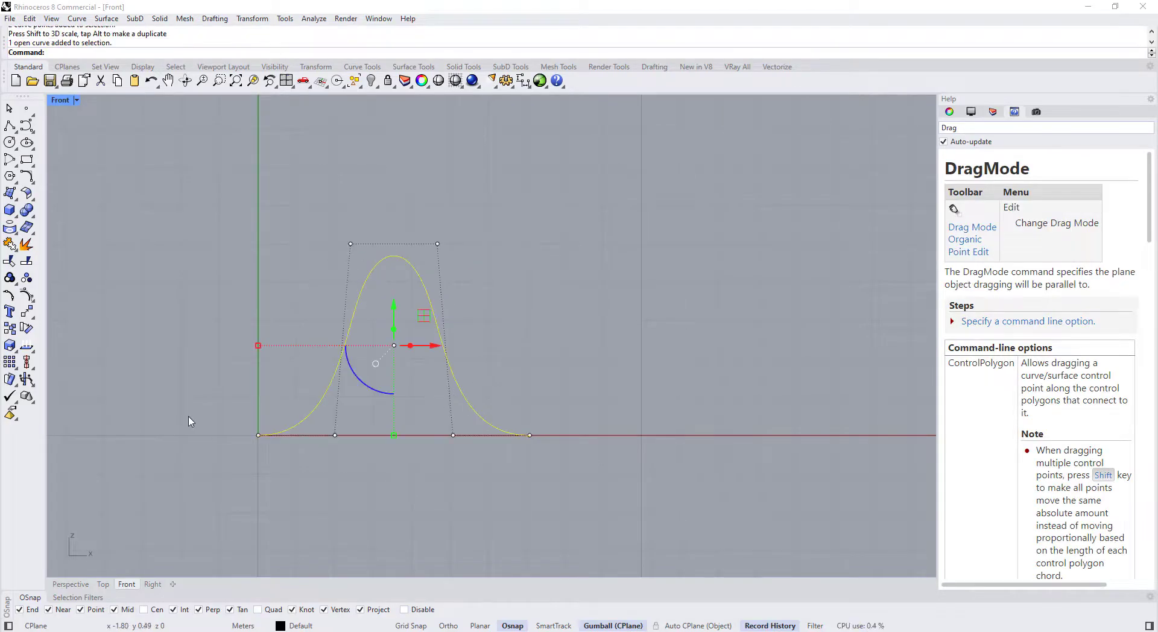
pyautogui.click(11, 362)
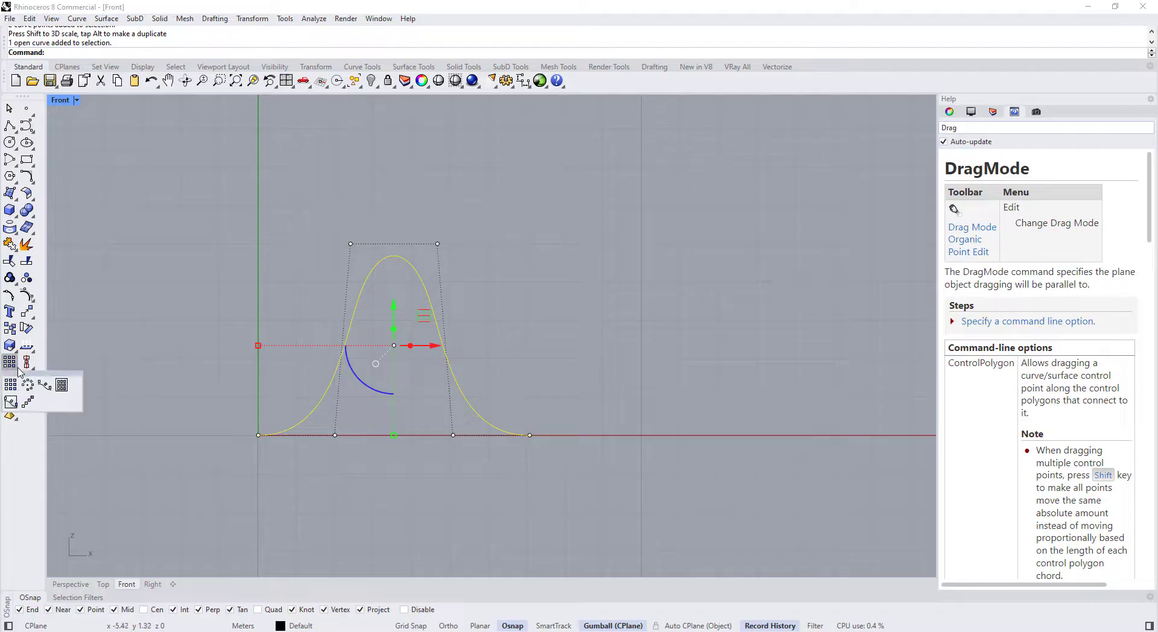
pyautogui.click(27, 403)
pyautogui.scroll(-5, 155, 380)
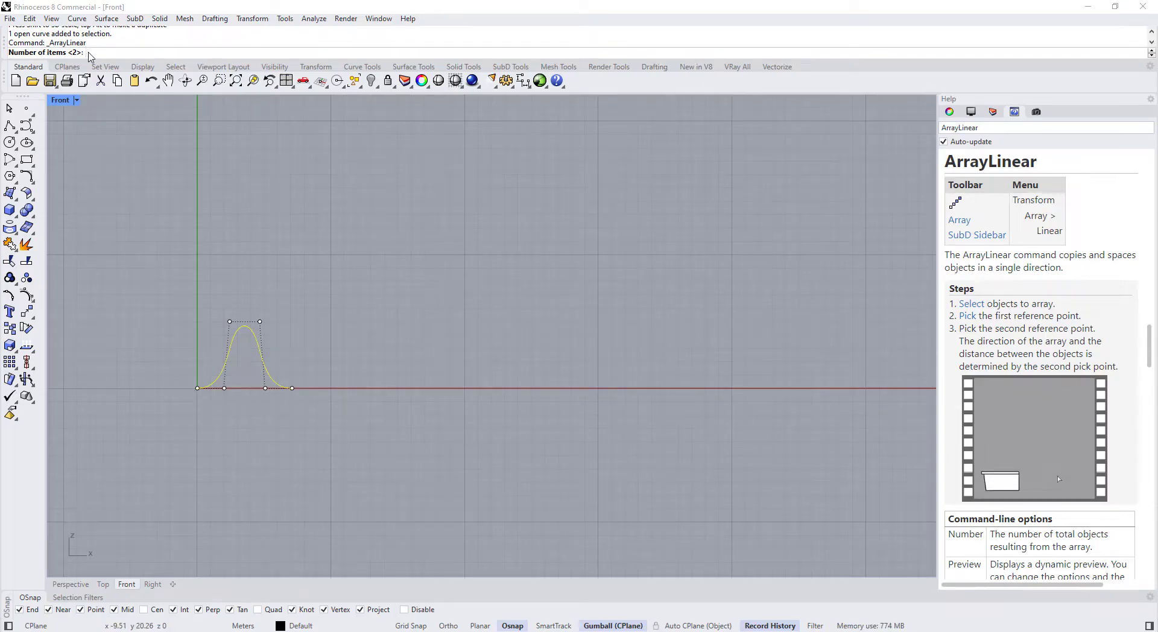
pyautogui.write('6')
pyautogui.press('Return')
pyautogui.click(197, 388)
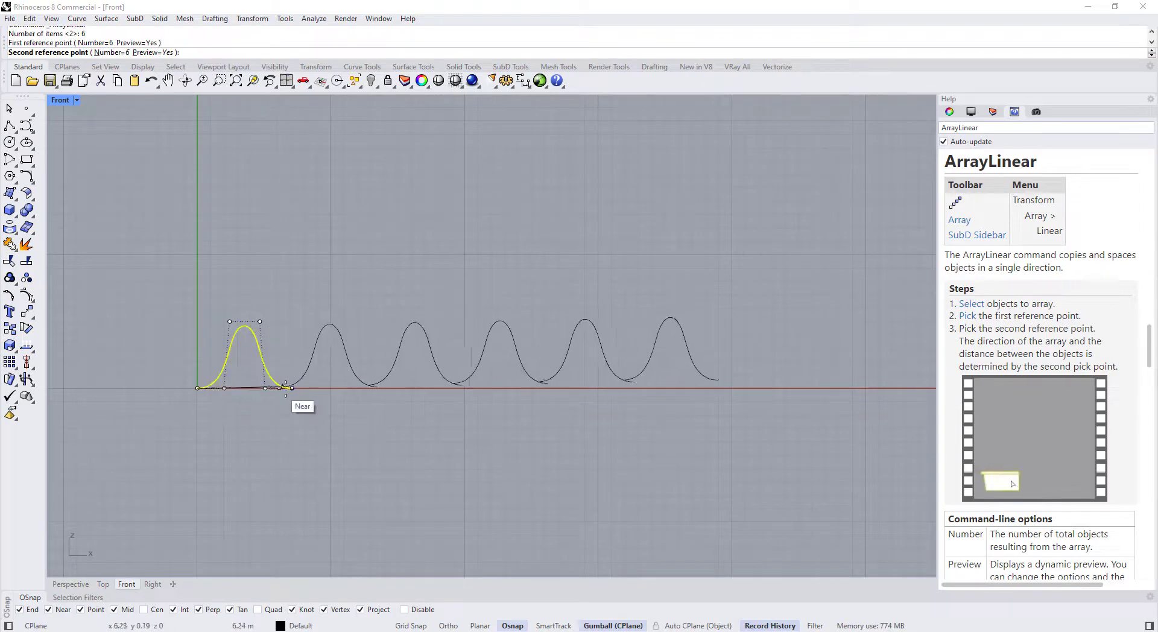
pyautogui.click(292, 387)
pyautogui.click(345, 413)
pyautogui.scroll(-1, 345, 414)
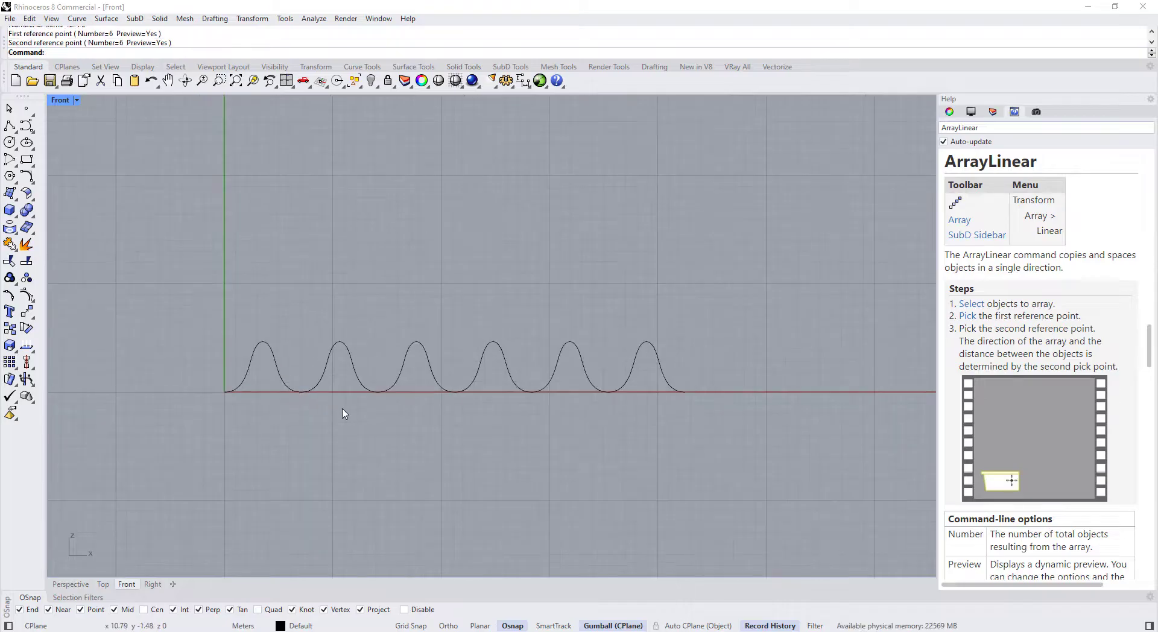
# - Switch to a maximized Perspective viewport and join the six arrayed wave curves into one curve
pyautogui.doubleClick(67, 104)
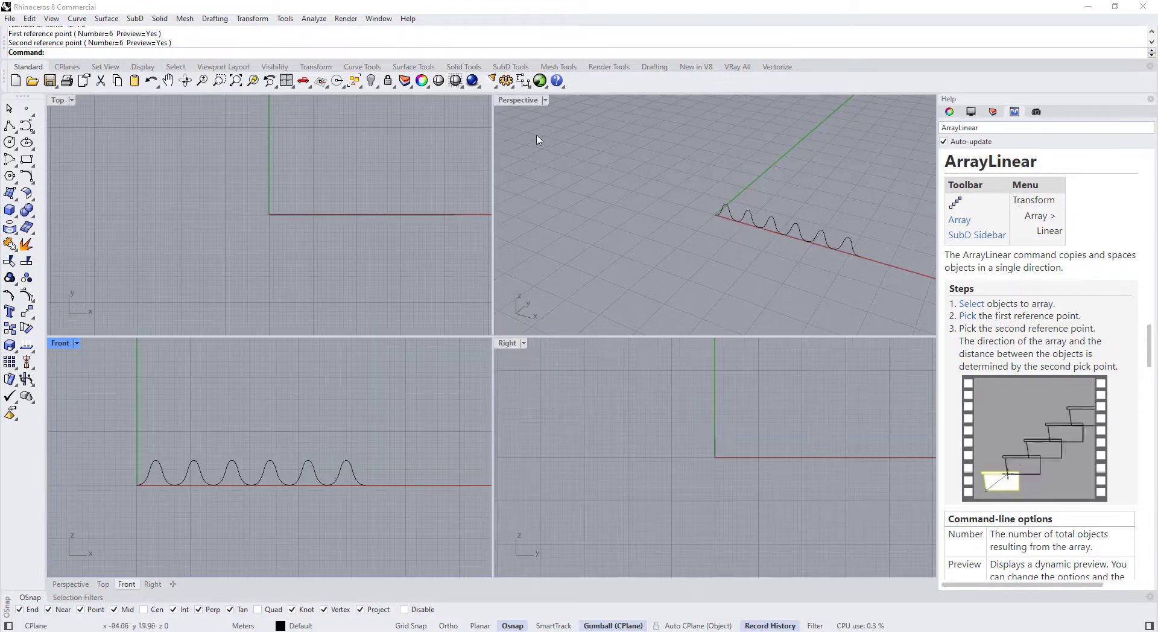
pyautogui.doubleClick(519, 100)
pyautogui.moveTo(525, 279)
pyautogui.mouseDown(button='right')
pyautogui.moveTo(509, 354)
pyautogui.moveTo(529, 295)
pyautogui.mouseUp(button='right')
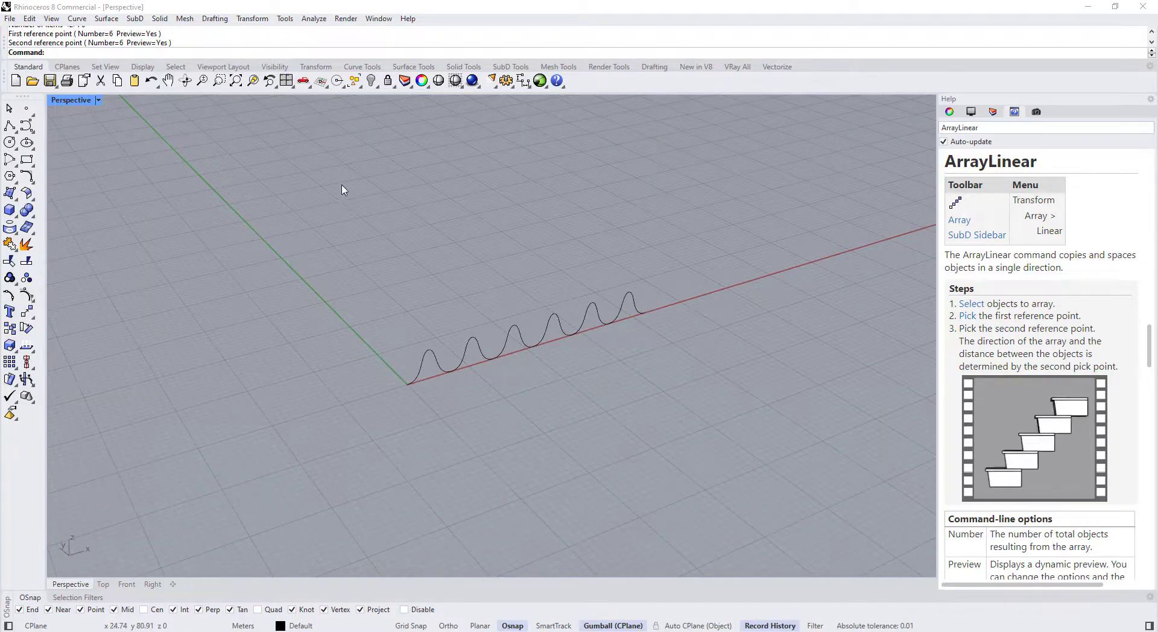
pyautogui.moveTo(340, 180); pyautogui.dragTo(666, 460)
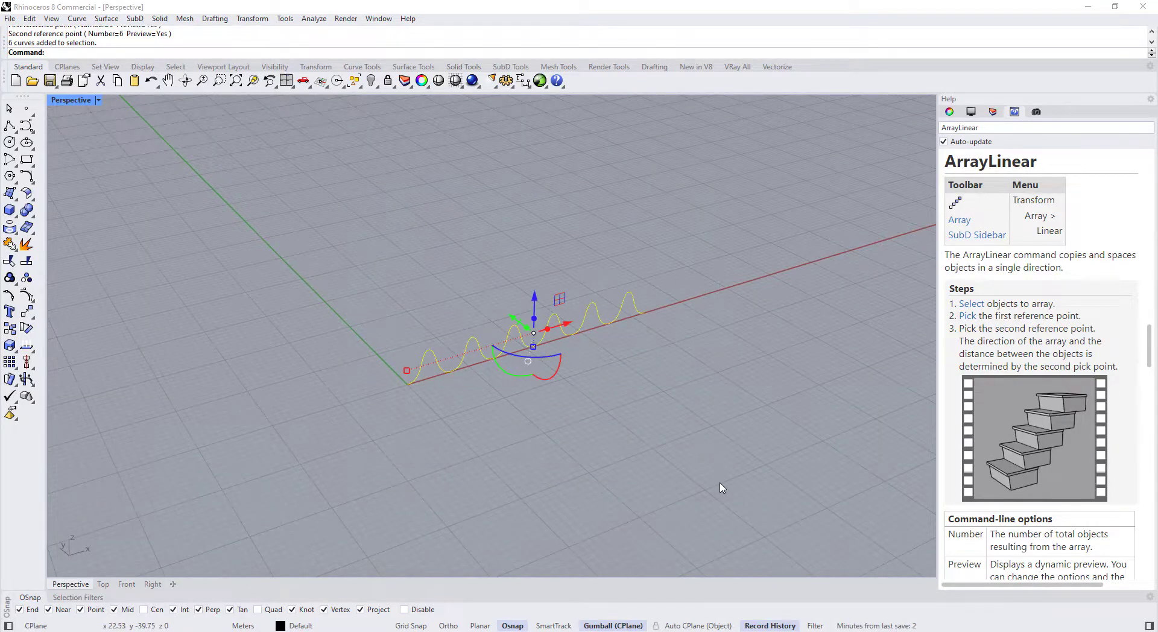
pyautogui.hotkey('ctrl', 'j')
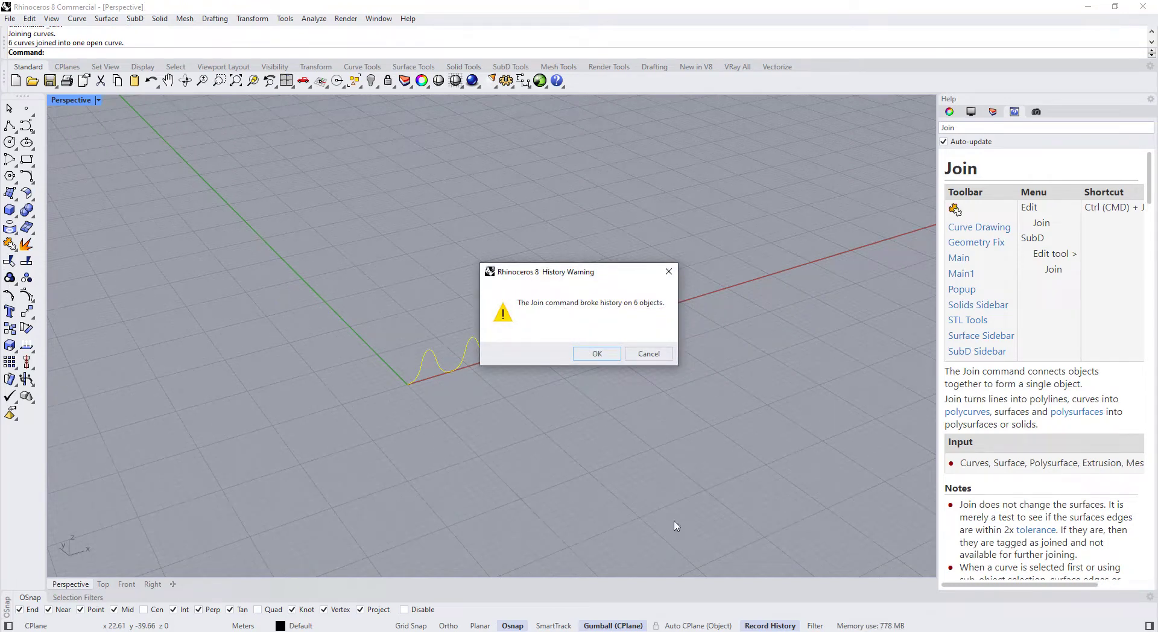
pyautogui.click(595, 354)
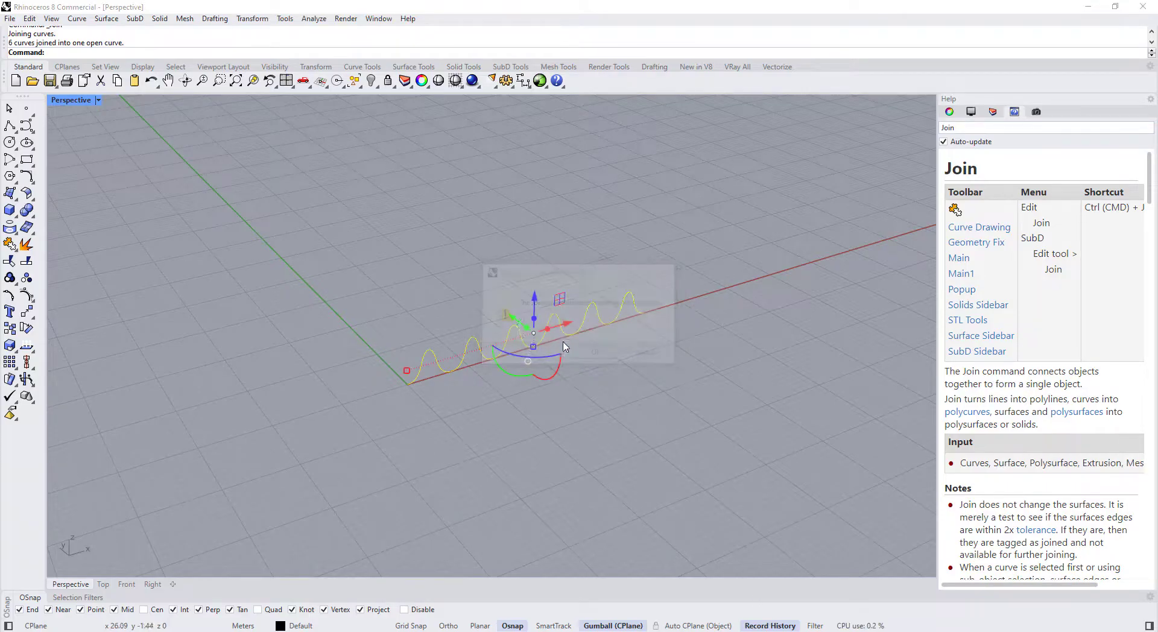
# - Try moving the control point shared by the first two waves sideways along Y and examine the joint
pyautogui.scroll(3, 457, 435)
pyautogui.scroll(3, 400, 364)
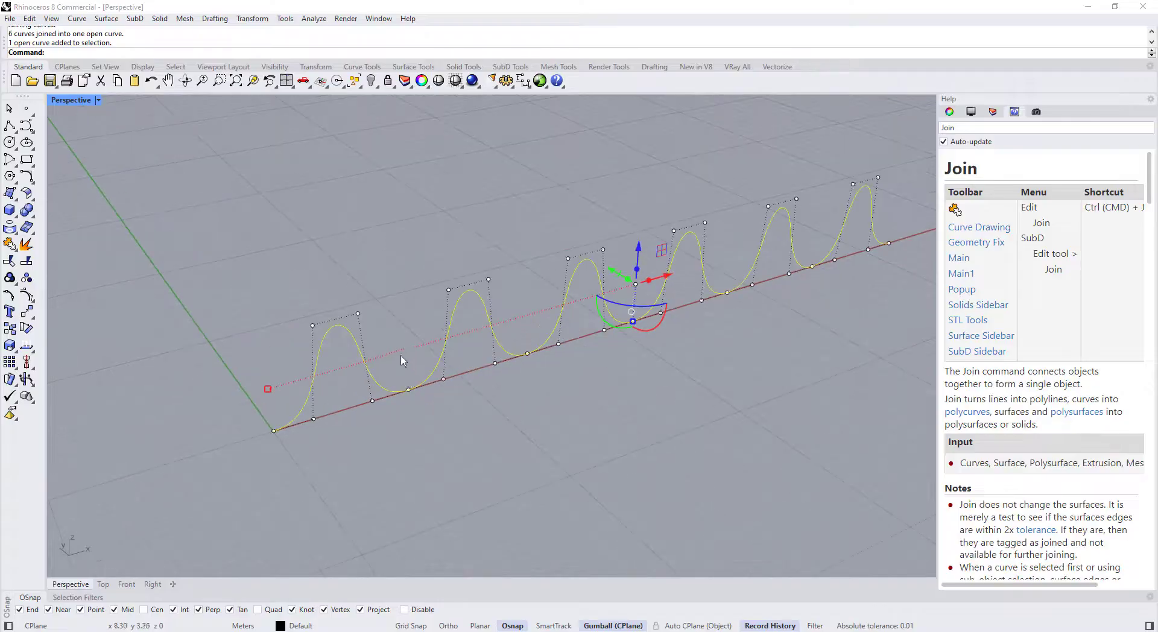
pyautogui.click(409, 411)
pyautogui.scroll(2, 424, 408)
pyautogui.scroll(2, 422, 407)
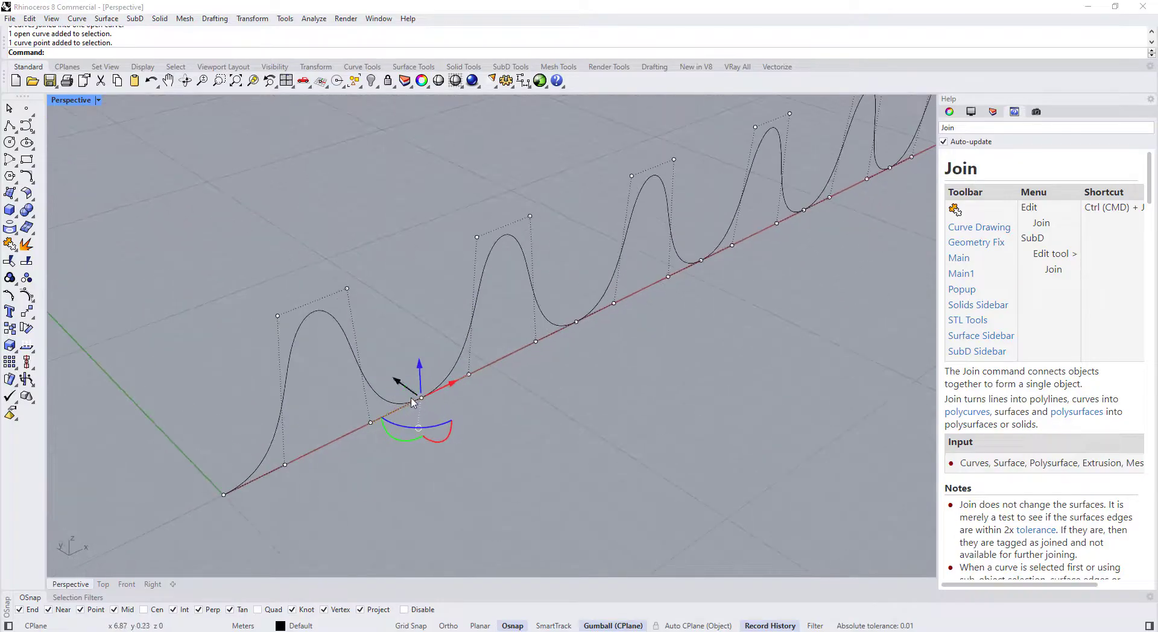
pyautogui.moveTo(395, 379); pyautogui.dragTo(462, 428)
pyautogui.press('Escape')
pyautogui.moveTo(531, 416); pyautogui.dragTo(253, 253, button='right')
pyautogui.scroll(3, 438, 454)
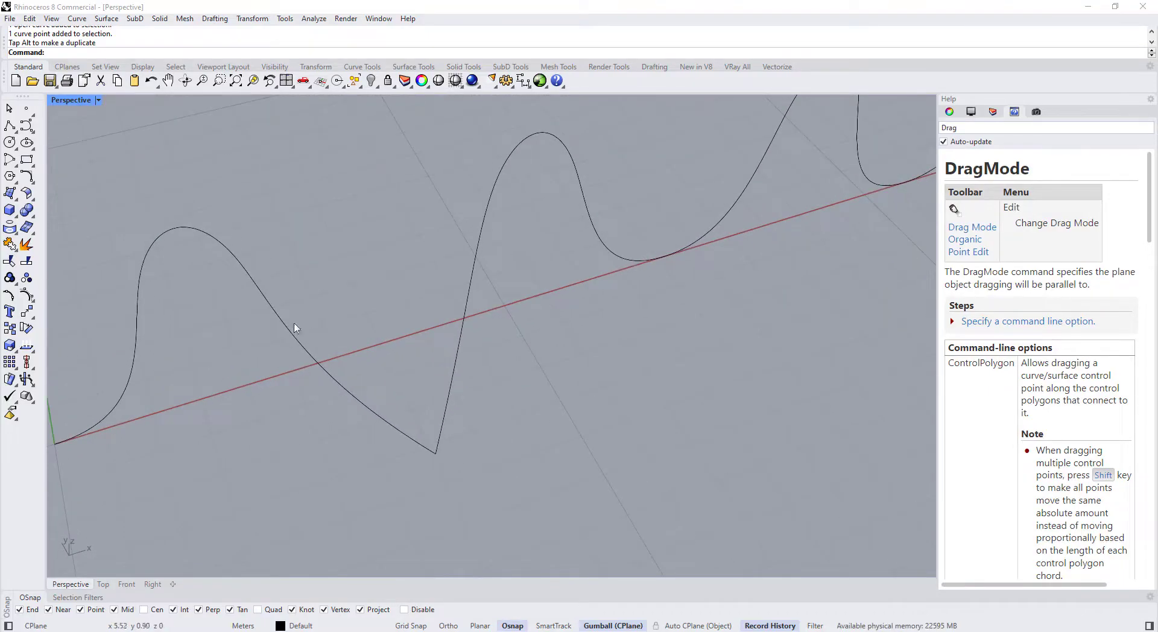
# - Undo the sideways move of the joint control point
pyautogui.moveTo(295, 328); pyautogui.dragTo(389, 343, button='right')
pyautogui.click(417, 389)
pyautogui.moveTo(426, 421)
pyautogui.mouseDown(button='right')
pyautogui.moveTo(406, 393)
pyautogui.moveTo(431, 430)
pyautogui.mouseUp(button='right')
pyautogui.click(432, 430)
pyautogui.hotkey('ctrl', 'z')
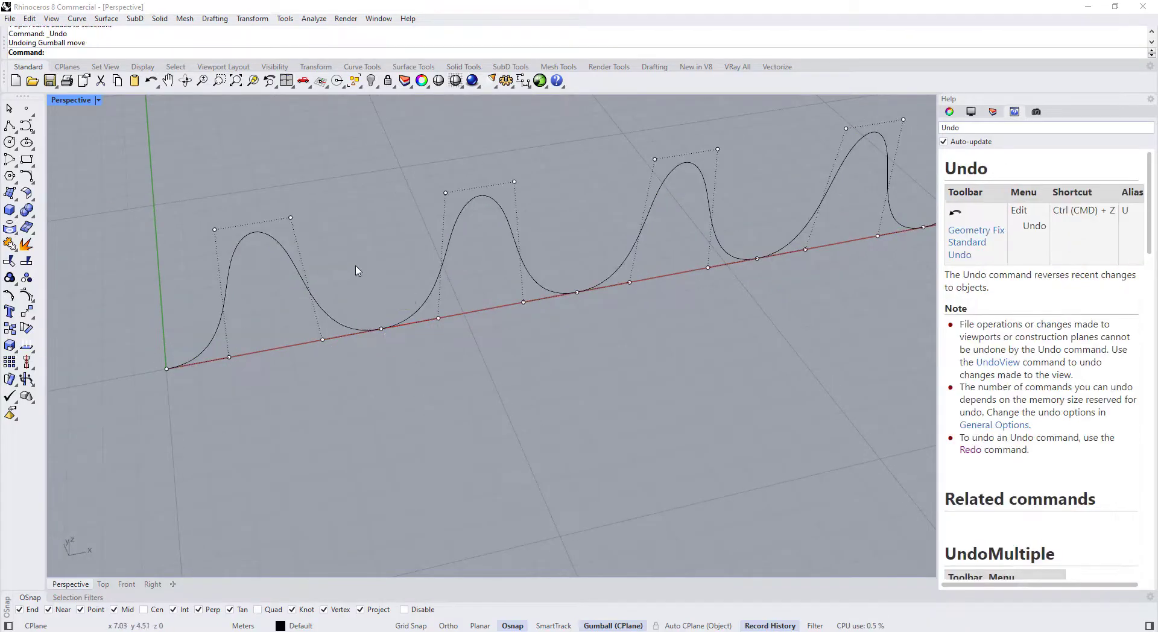
# - Delete the five control points at the joints between neighbouring waves of the joined curve
pyautogui.click(387, 338)
pyautogui.moveTo(388, 337)
pyautogui.mouseDown(button='right')
pyautogui.moveTo(398, 406)
pyautogui.moveTo(396, 358)
pyautogui.mouseUp(button='right')
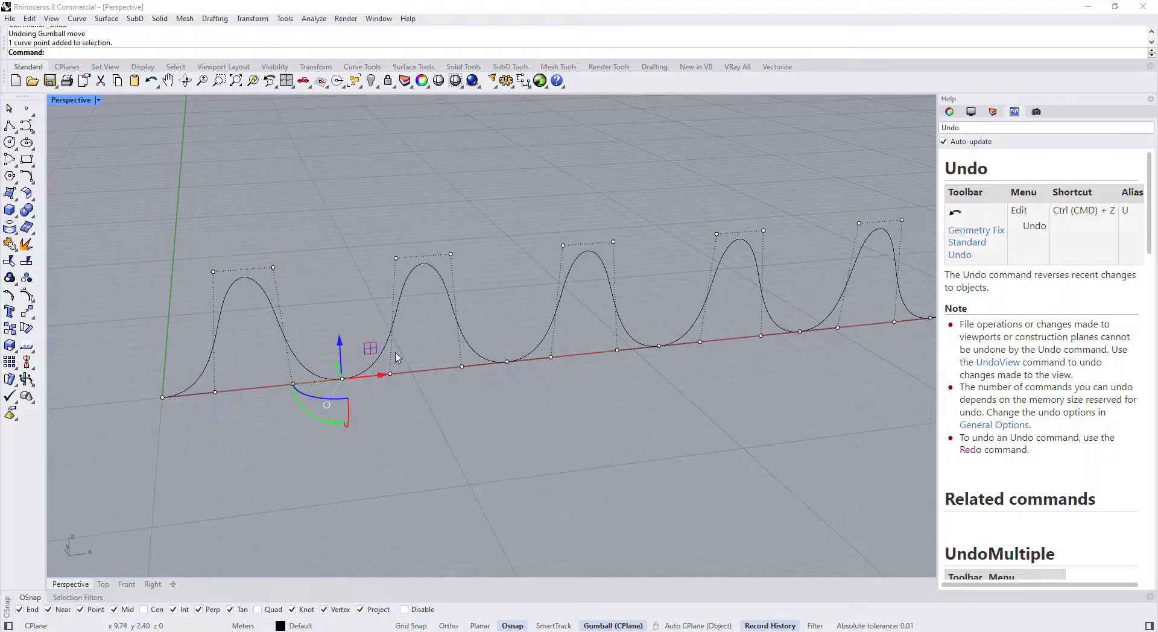
pyautogui.moveTo(486, 326); pyautogui.dragTo(396, 369, button='right')
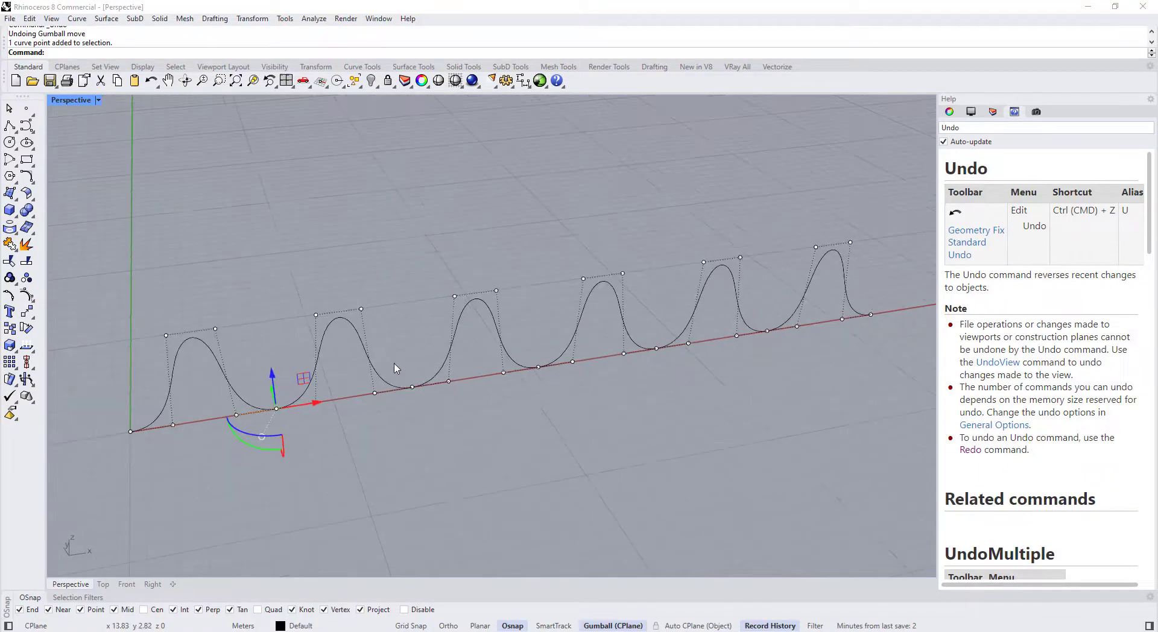
pyautogui.keyDown('shift'); pyautogui.click(412, 387); pyautogui.keyUp('shift')
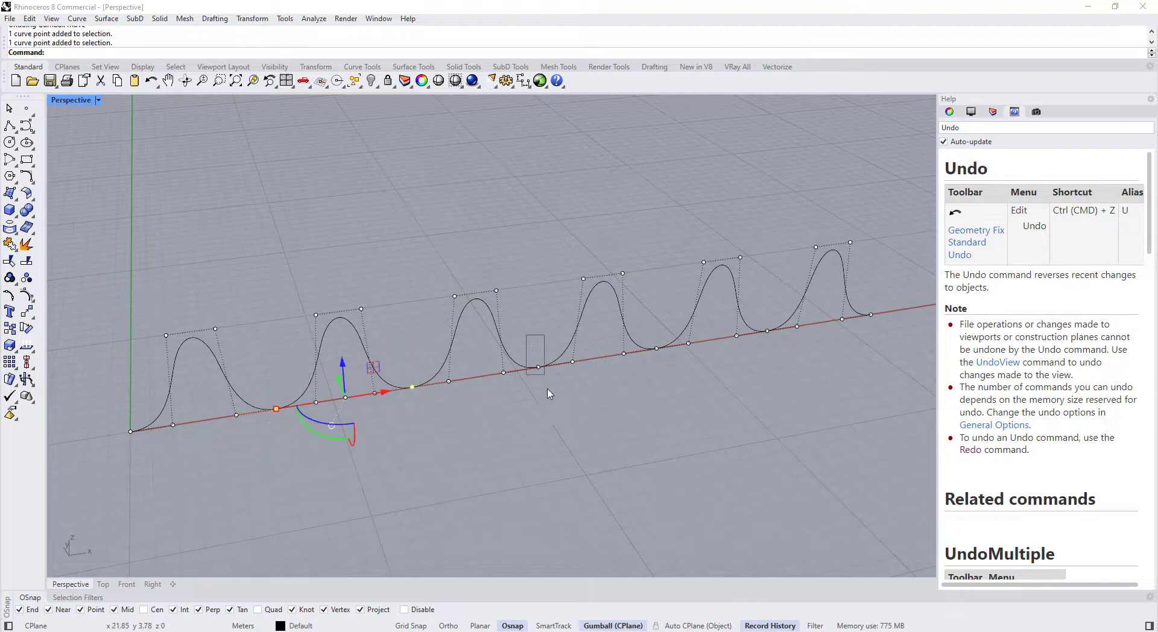
pyautogui.keyDown('shift'); pyautogui.click(538, 367); pyautogui.keyUp('shift')
pyautogui.keyDown('shift'); pyautogui.click(656, 348); pyautogui.keyUp('shift')
pyautogui.scroll(-4, 679, 359)
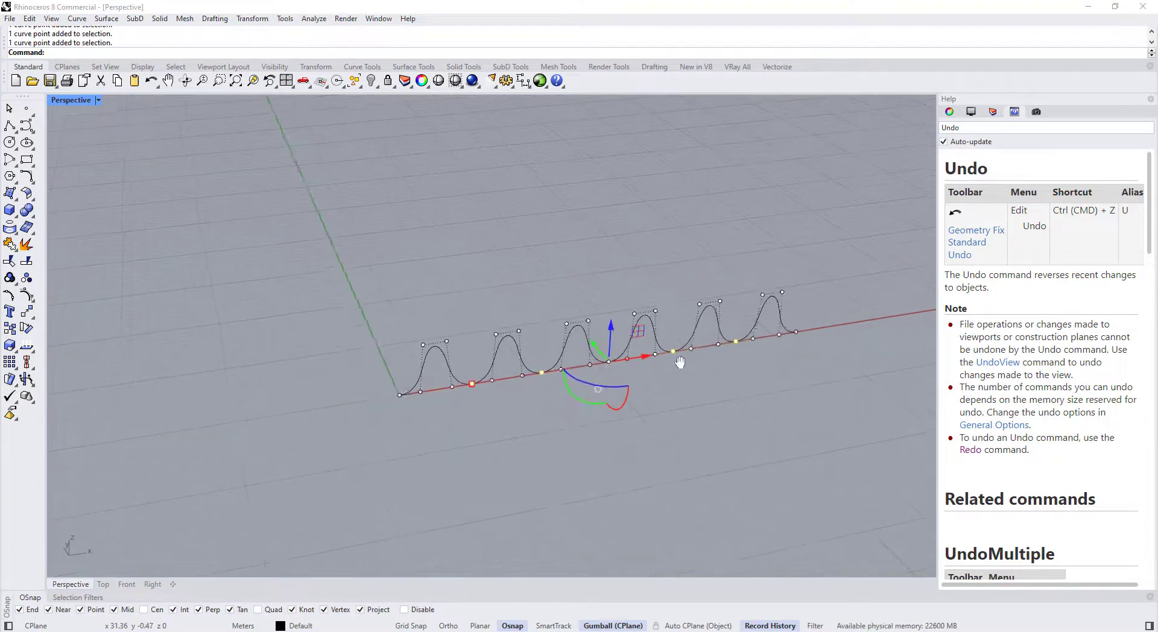
pyautogui.press('Delete')
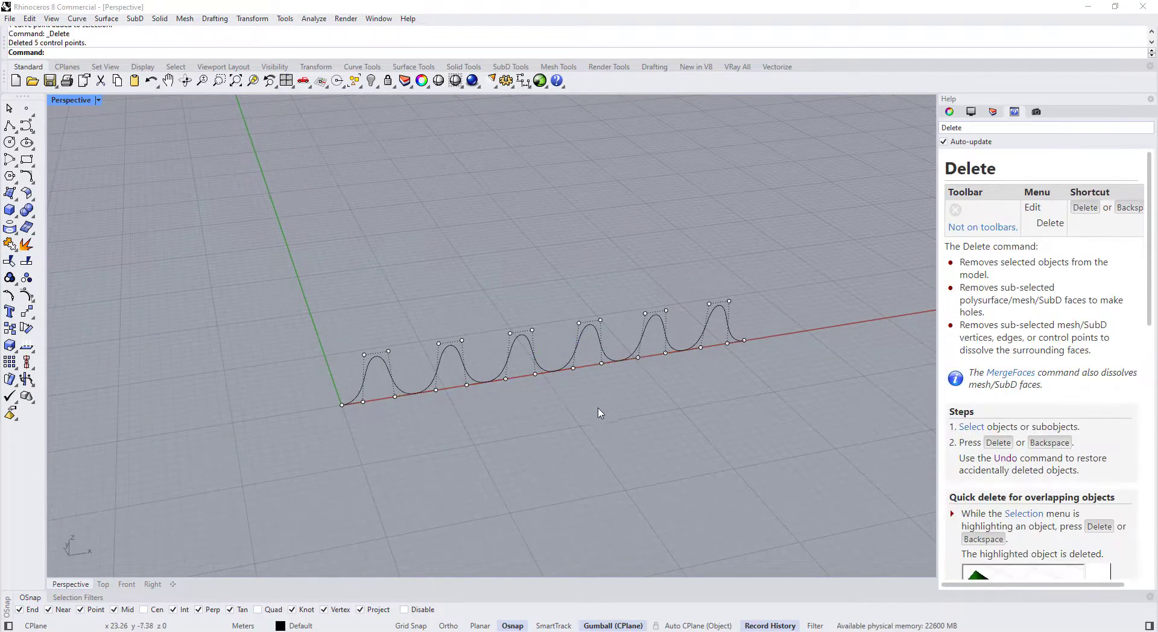
# - Try moving the control point beside the first valley sideways along Y to test the curve's smoothness
pyautogui.scroll(4, 600, 416)
pyautogui.click(426, 392)
pyautogui.click(455, 386)
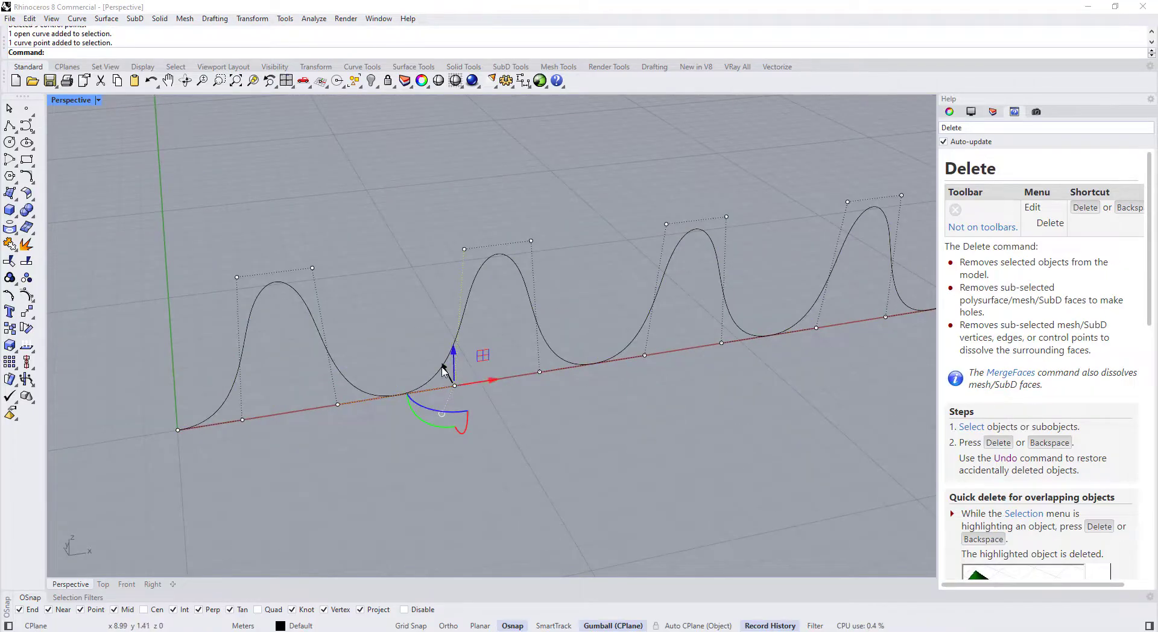
pyautogui.moveTo(444, 365); pyautogui.dragTo(454, 408)
pyautogui.press('Escape')
pyautogui.scroll(-5, 459, 408)
pyautogui.moveTo(459, 409); pyautogui.dragTo(497, 322, button='right')
pyautogui.press('Escape')
pyautogui.press('Escape')
pyautogui.moveTo(489, 390); pyautogui.dragTo(500, 419, button='right')
# - Copy the whole joined wave curve from the origin about 10 m along the Y axis
pyautogui.click(449, 393)
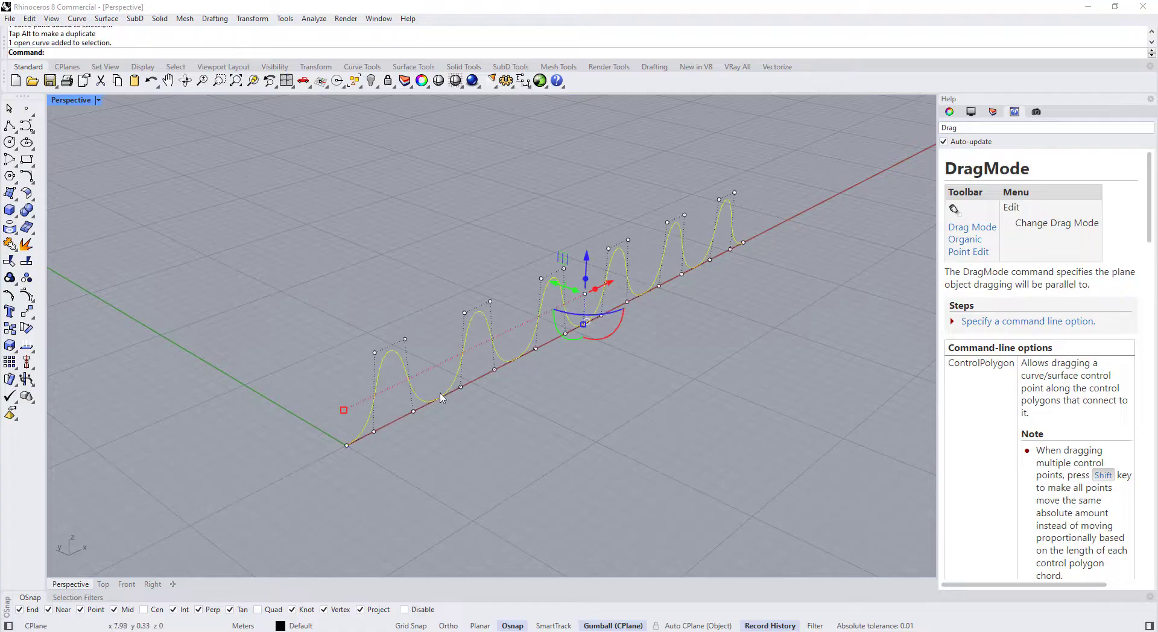
pyautogui.click(9, 329)
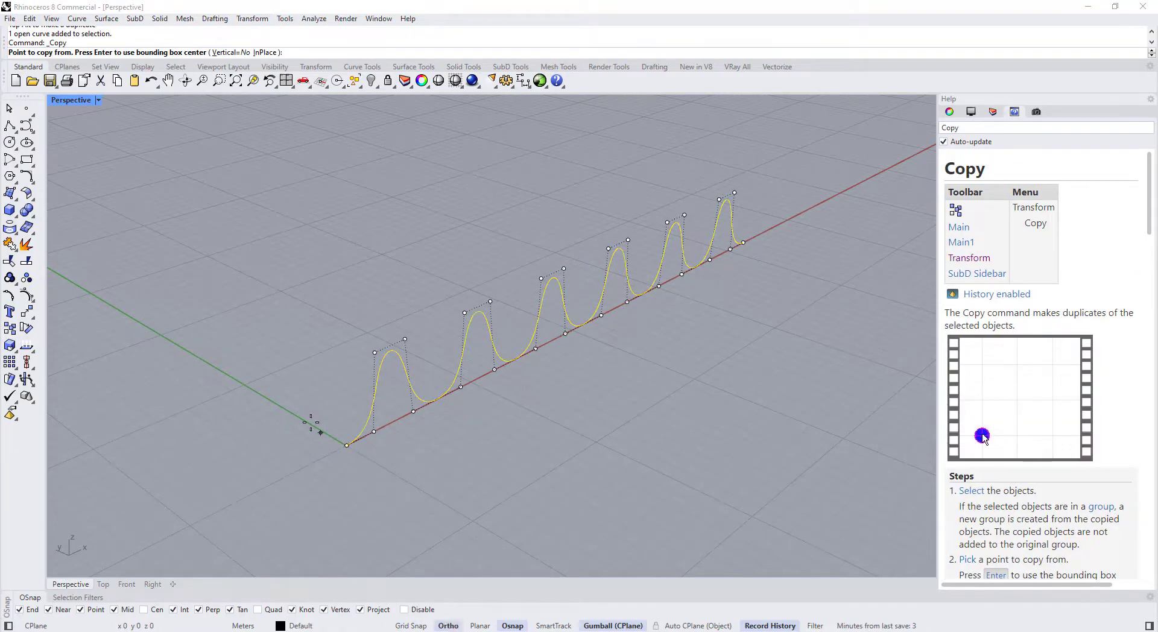
pyautogui.click(344, 445)
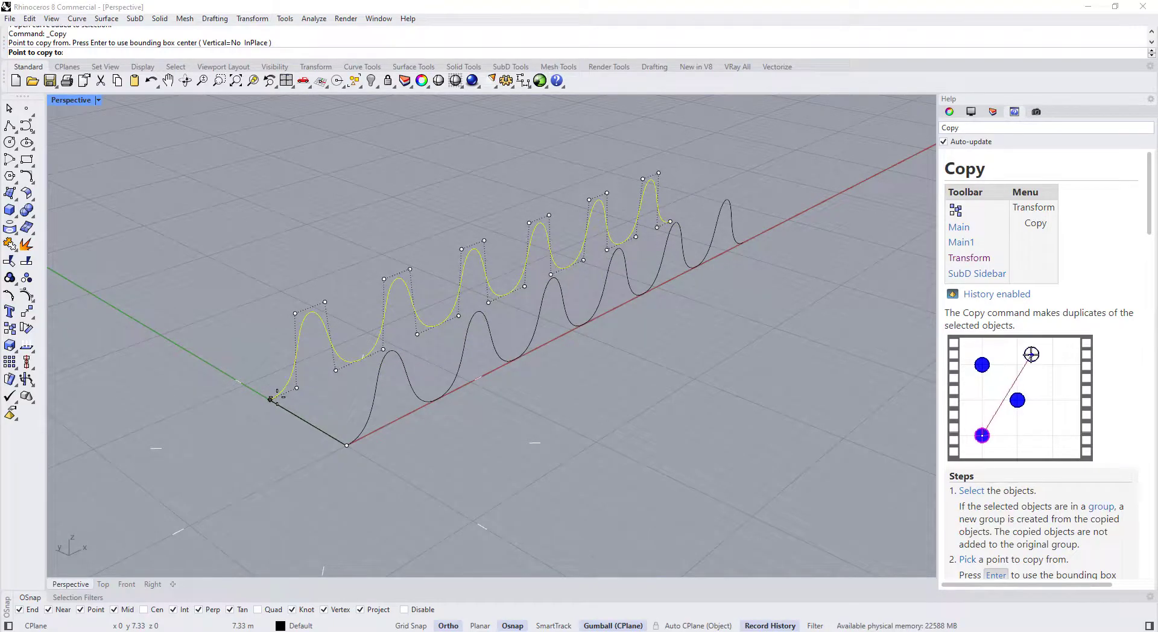
pyautogui.click(244, 381)
pyautogui.press('Return')
pyautogui.moveTo(332, 434); pyautogui.dragTo(333, 442, button='right')
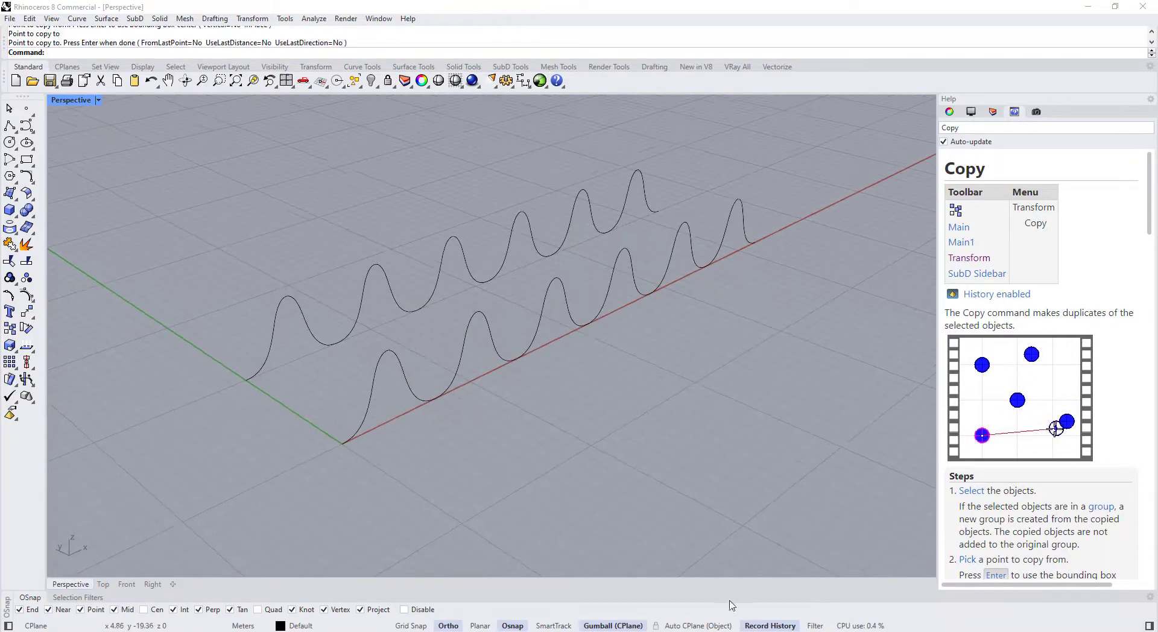
# - Check the history recording options to see whether Always Record History is enabled
pyautogui.rightClick(754, 627)
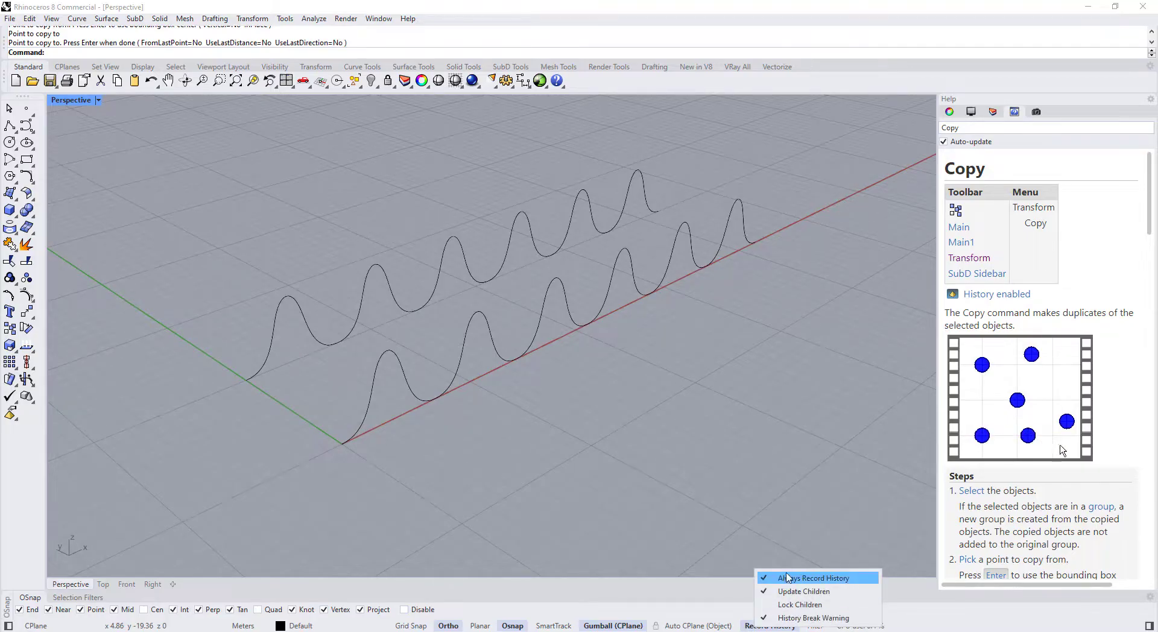
pyautogui.click(325, 381)
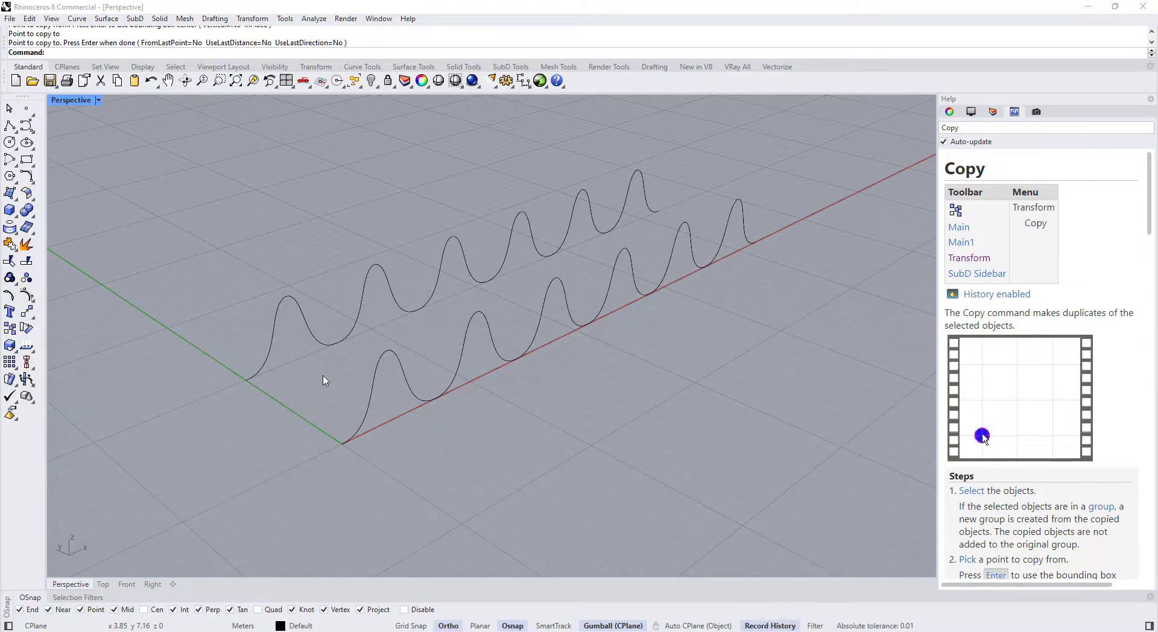
# - Try a Normal-style loft between the two wave curves, picking both near the same end, and delete the trial surface
pyautogui.press('Return')
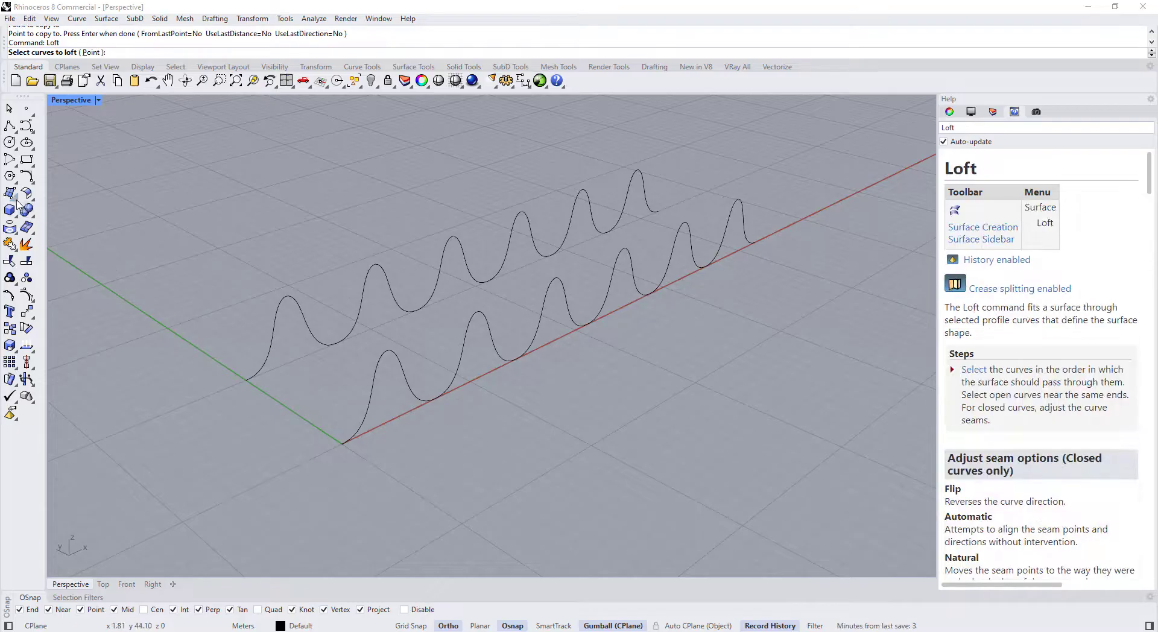
pyautogui.click(15, 197)
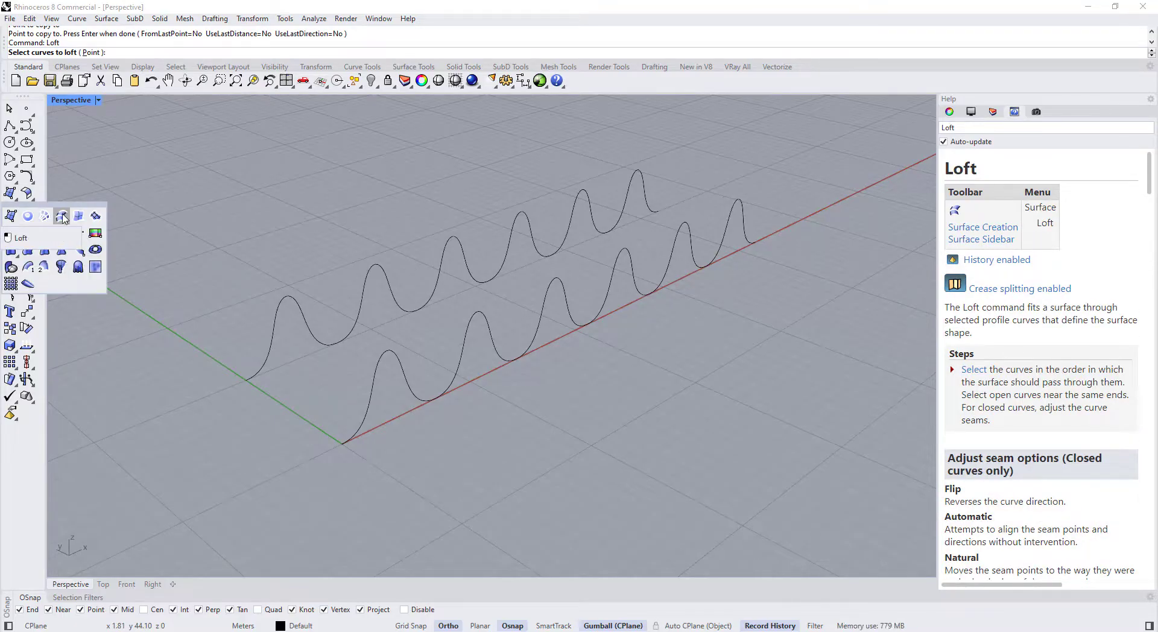
pyautogui.click(380, 360)
pyautogui.click(282, 305)
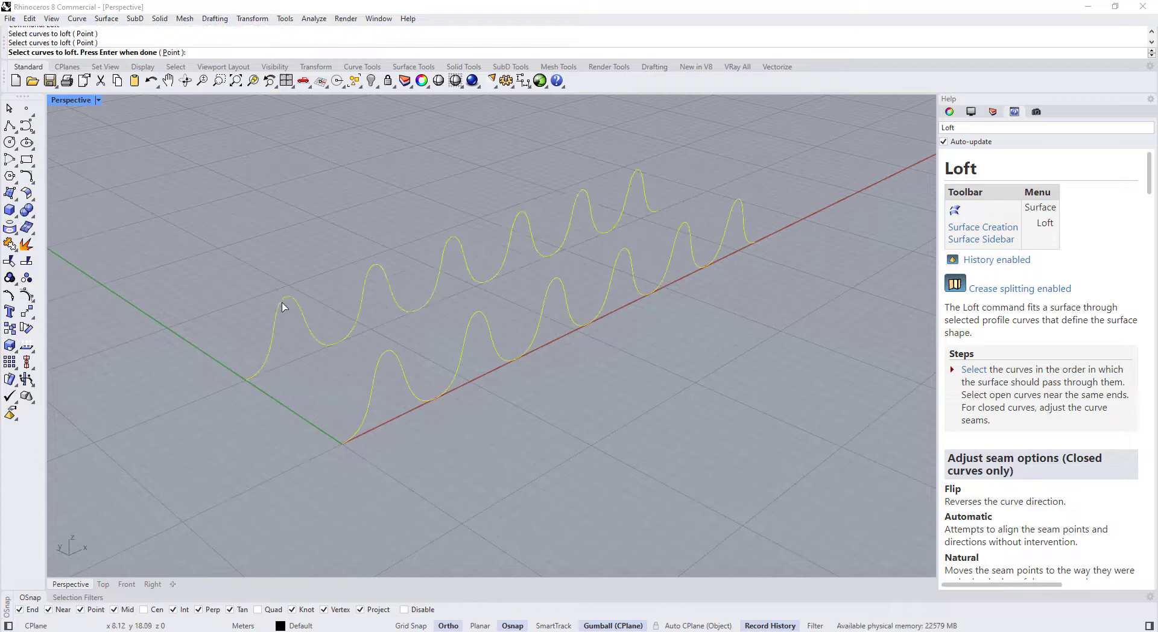
pyautogui.press('Return')
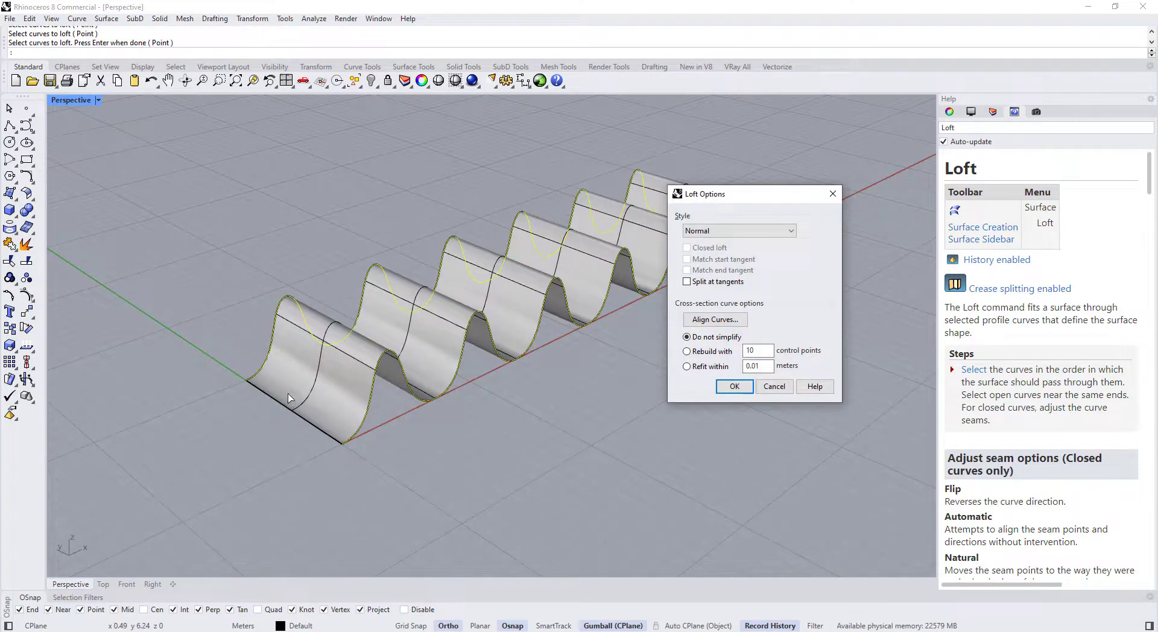
pyautogui.press('Return')
pyautogui.press('Delete')
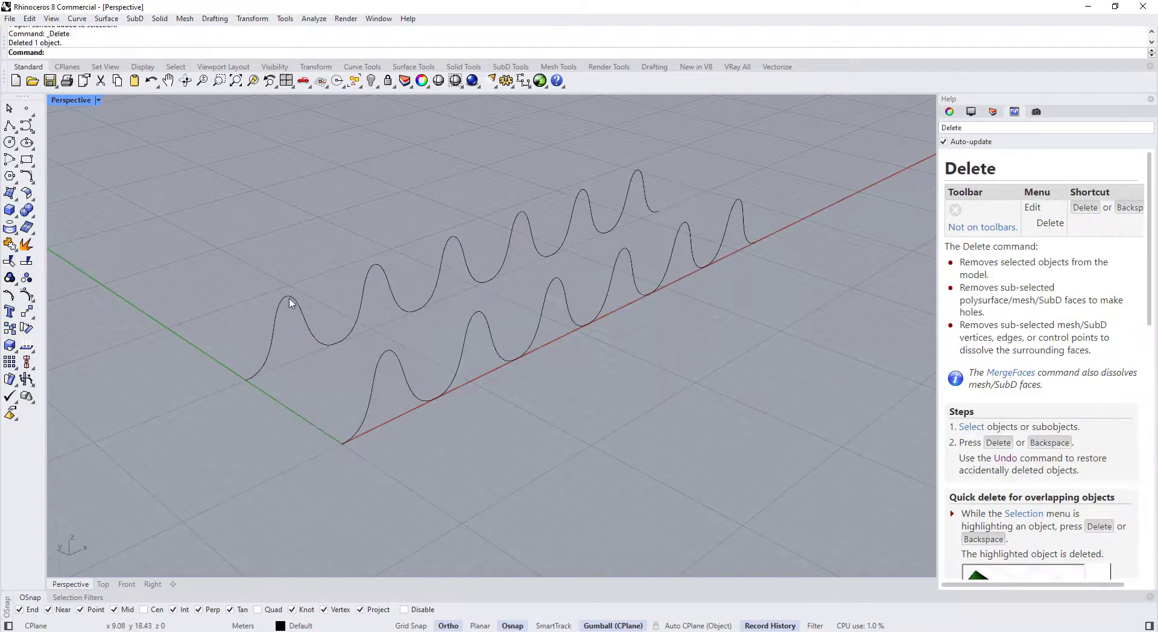
# - Try lofting the two wave curves picked near opposite ends, examine the preview, and cancel it
pyautogui.moveTo(323, 363); pyautogui.dragTo(334, 371, button='right')
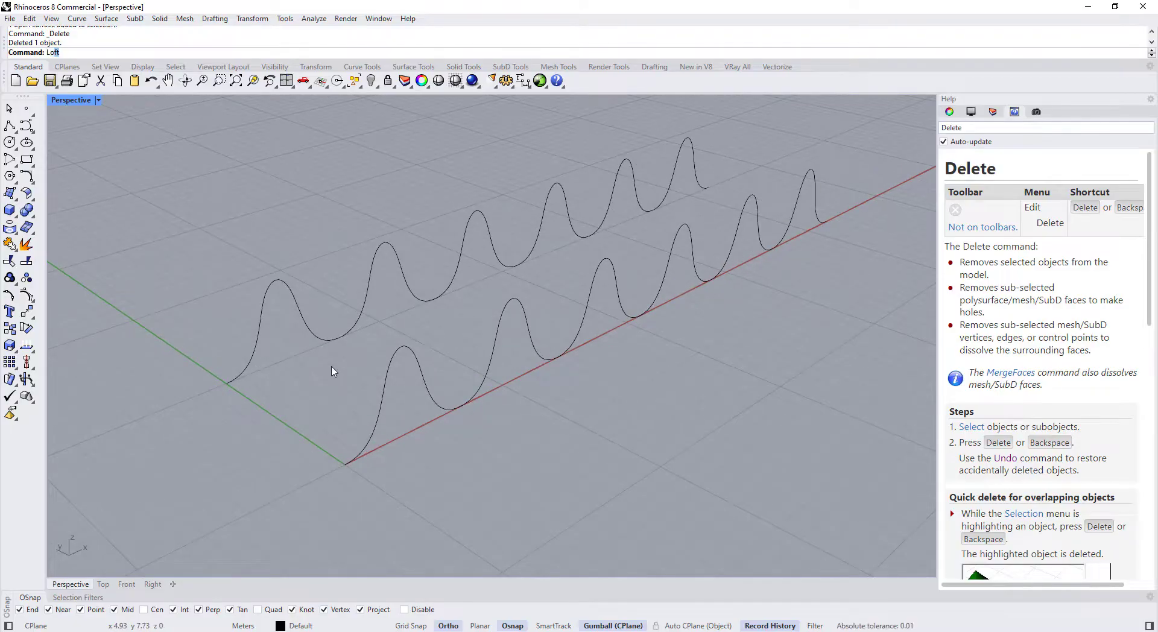
pyautogui.press('Return')
pyautogui.click(378, 421)
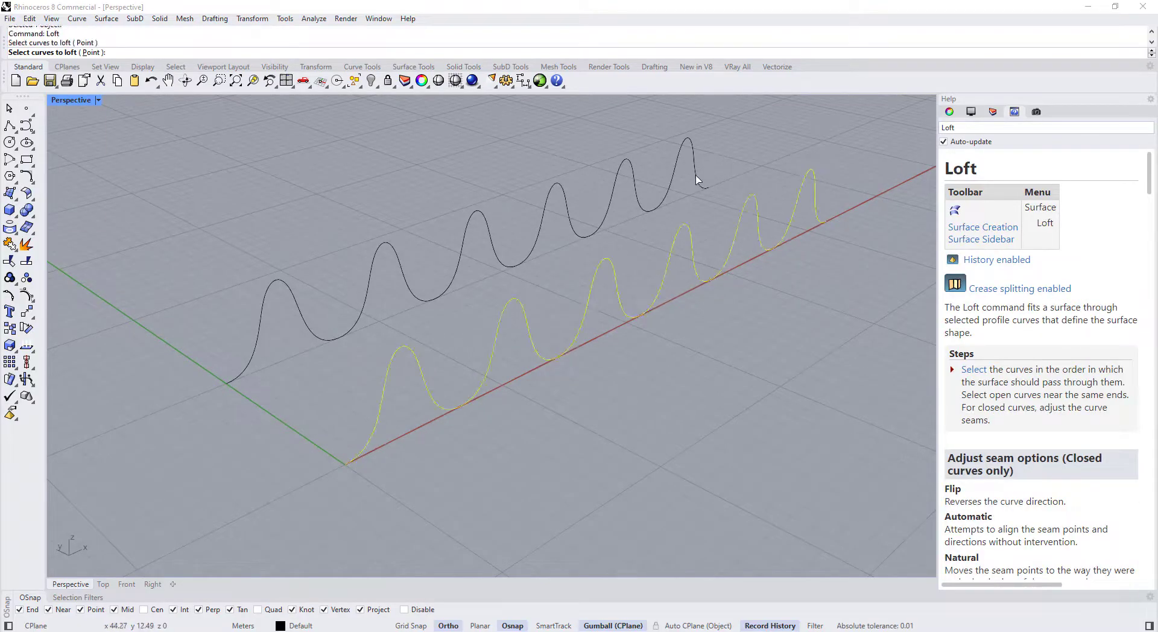
pyautogui.click(697, 180)
pyautogui.press('Return')
pyautogui.moveTo(502, 321); pyautogui.dragTo(368, 398, button='right')
pyautogui.scroll(-3, 473, 373)
pyautogui.press('Escape')
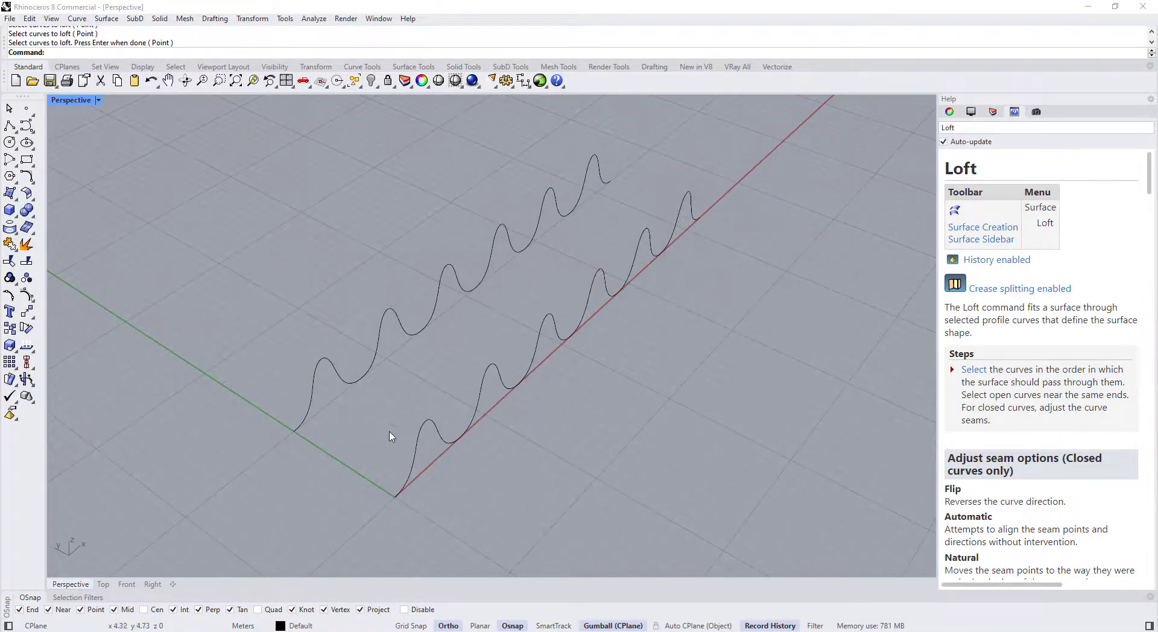
pyautogui.moveTo(391, 436); pyautogui.dragTo(358, 397, button='right')
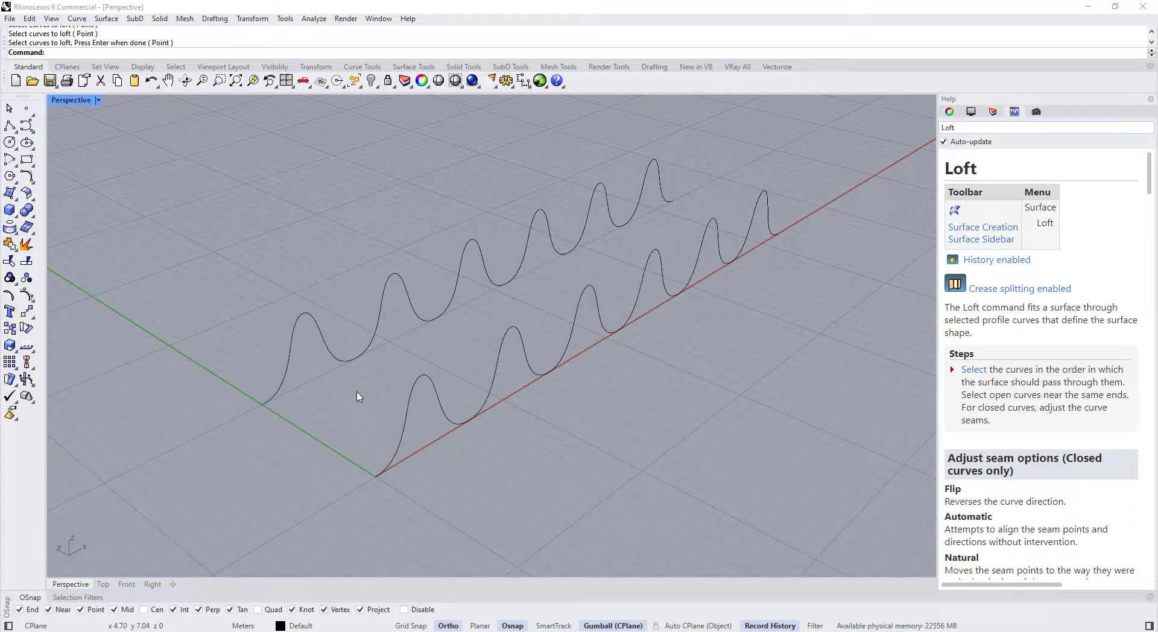
pyautogui.rightClick(407, 418)
pyautogui.click(407, 416)
pyautogui.press('Escape')
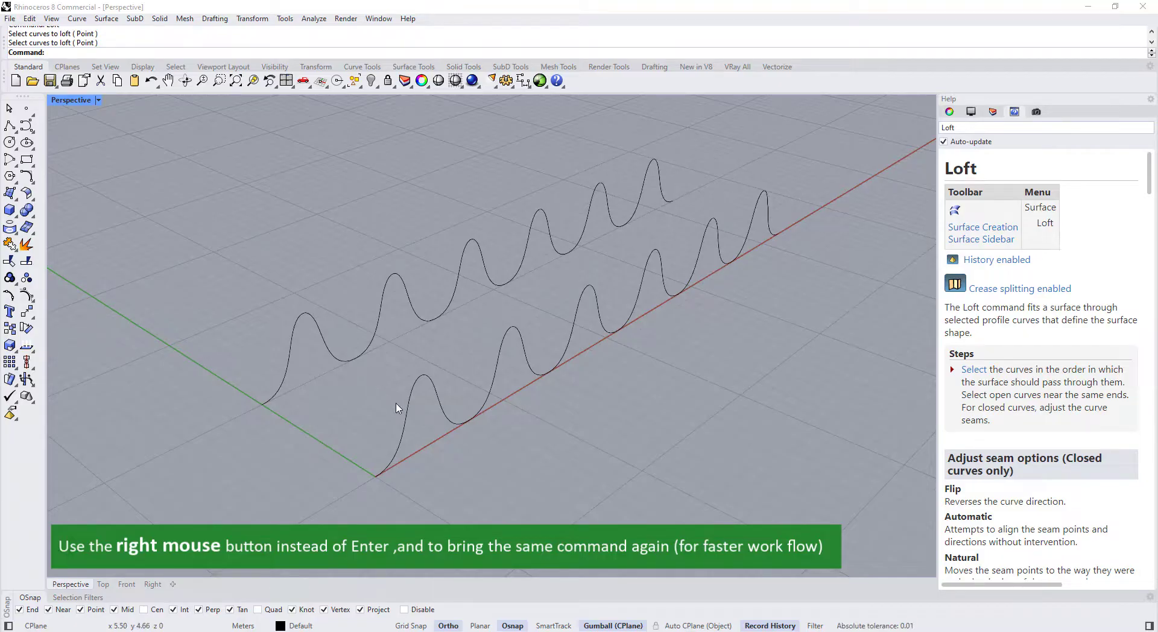
# - Loft a surface between the original and copied wave curves, using the Normal style without simplifying the curves
pyautogui.rightClick(387, 396)
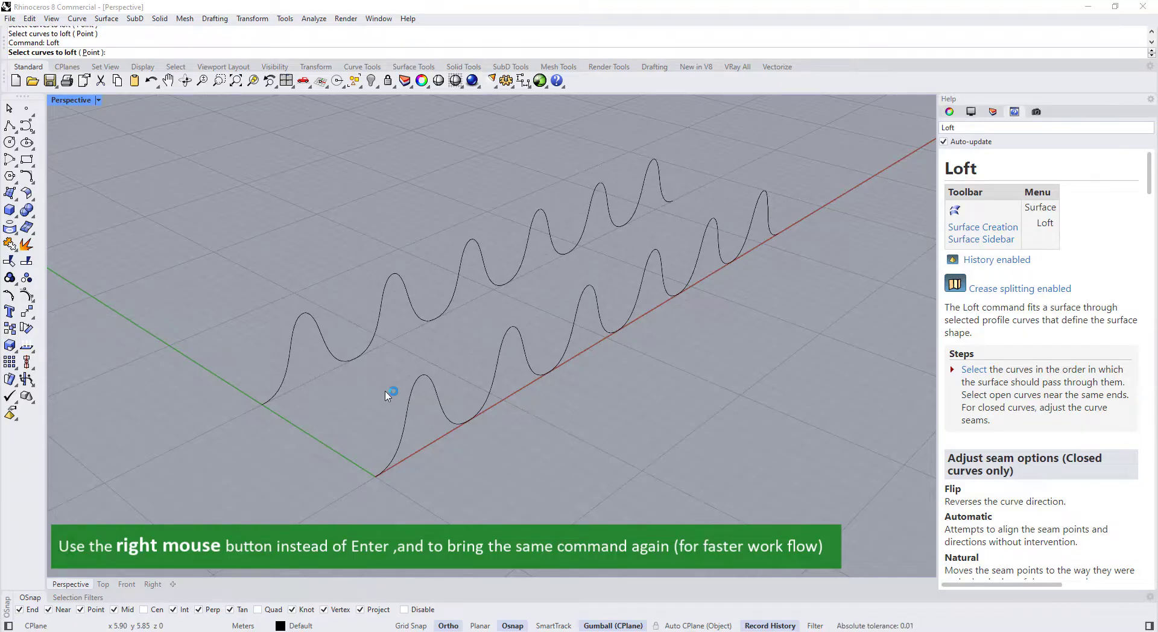
pyautogui.click(409, 412)
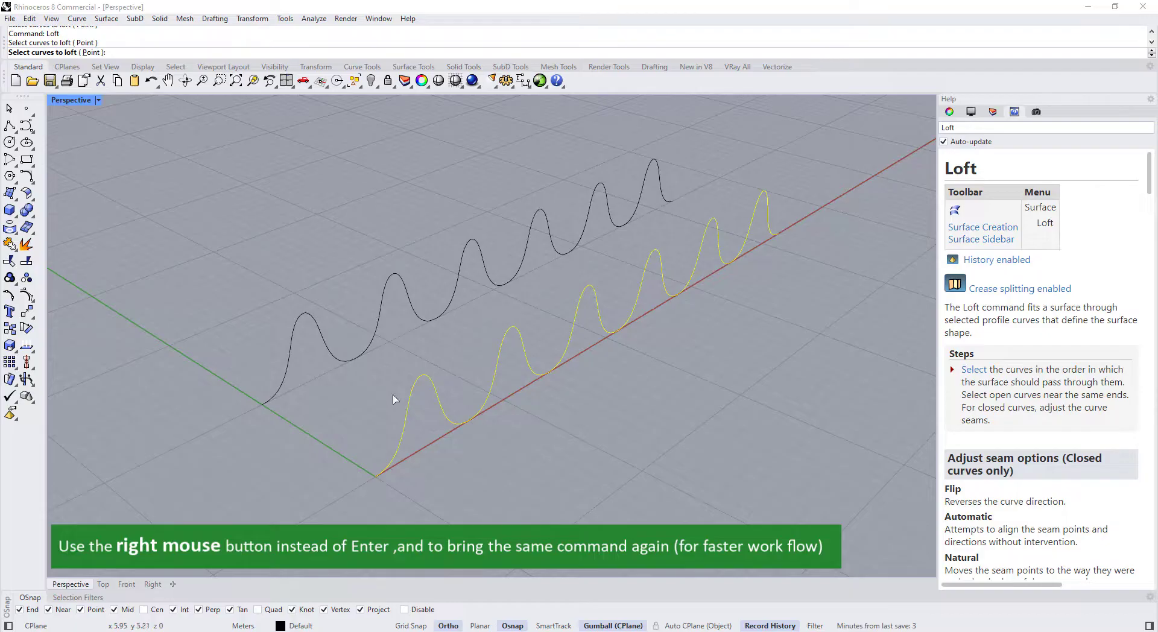
pyautogui.click(292, 352)
pyautogui.rightClick(310, 398)
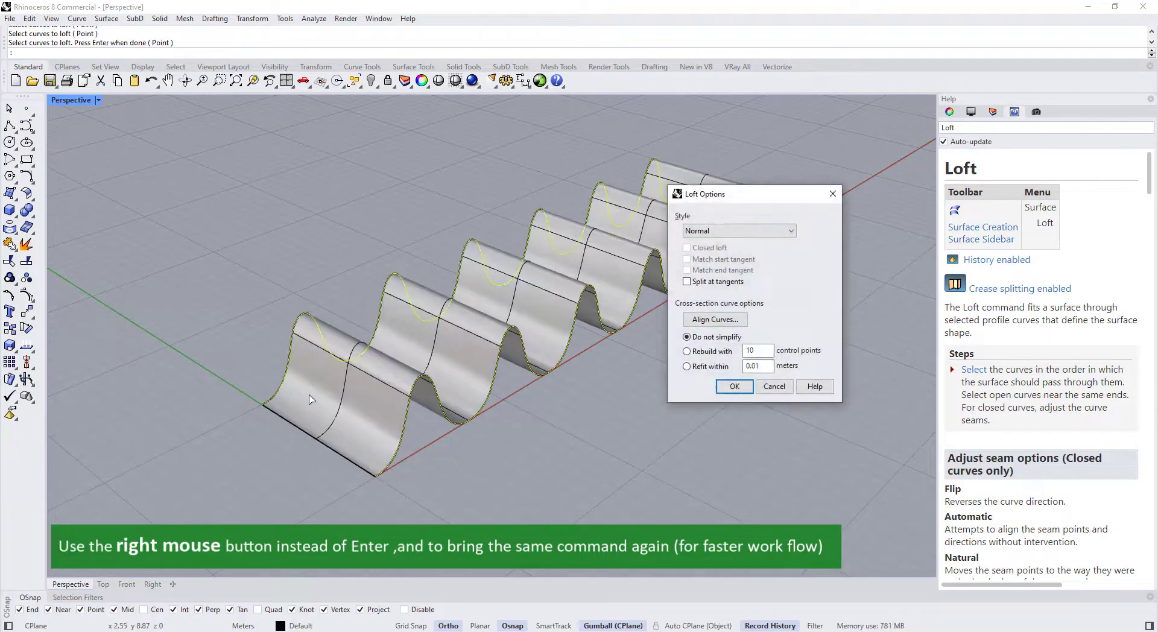
pyautogui.click(732, 386)
pyautogui.moveTo(694, 383)
pyautogui.mouseDown(button='right')
pyautogui.moveTo(457, 355)
pyautogui.moveTo(537, 351)
pyautogui.moveTo(518, 342)
pyautogui.mouseUp(button='right')
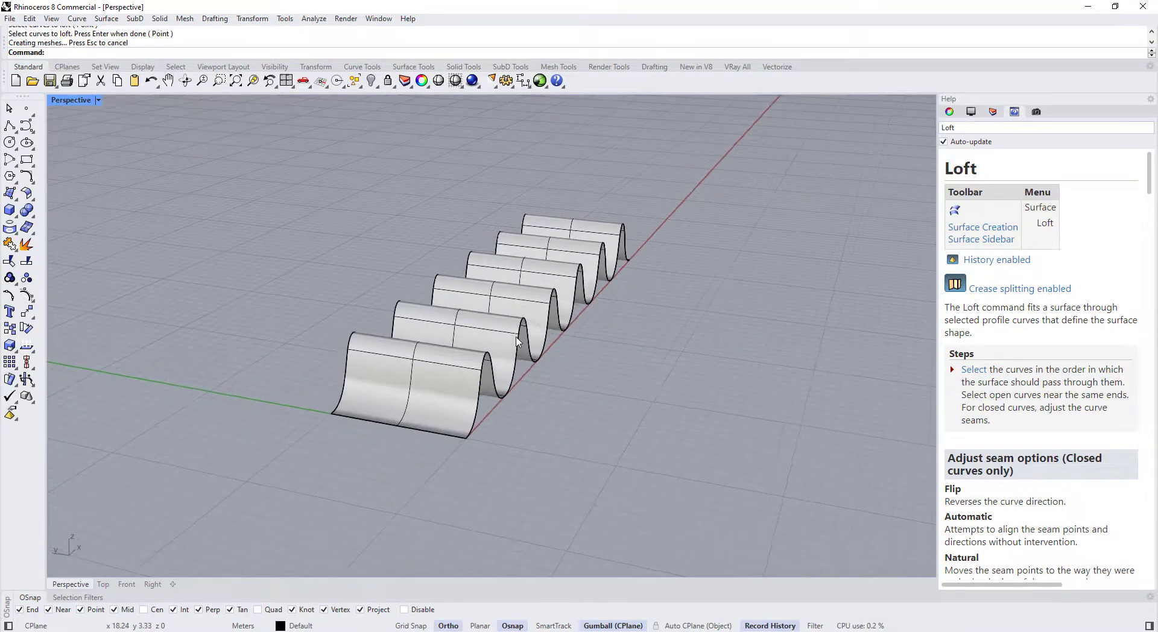
# - Lock the lofted wave surface so only its edge curves stay selectable
pyautogui.click(463, 326)
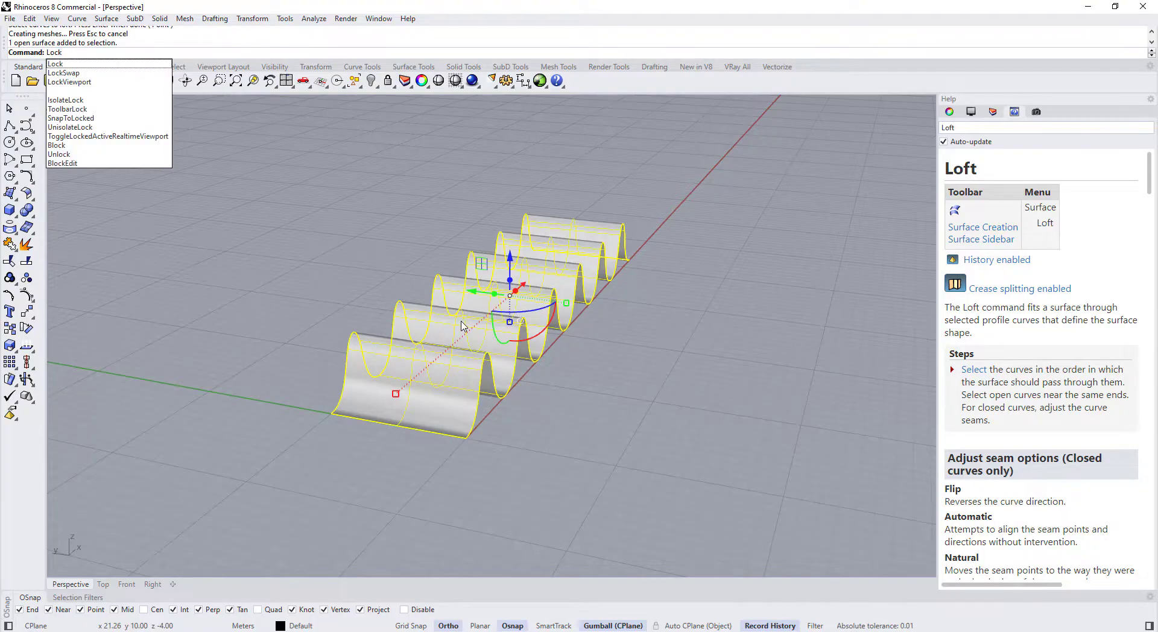
pyautogui.press('Return')
pyautogui.click(271, 67)
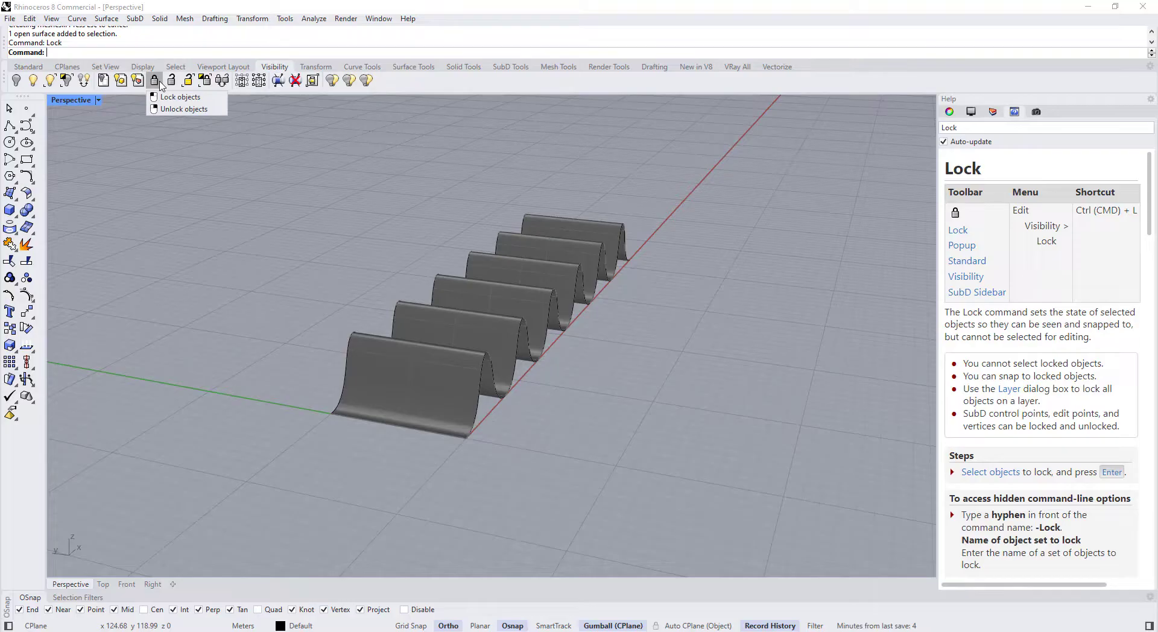
pyautogui.moveTo(586, 411); pyautogui.dragTo(676, 338, button='right')
# - Raise the two control points of the first crest on the original wave curve
pyautogui.click(454, 363)
pyautogui.scroll(4, 615, 307)
pyautogui.moveTo(599, 279); pyautogui.dragTo(628, 222)
pyautogui.moveTo(628, 306); pyautogui.dragTo(558, 293, button='right')
pyautogui.moveTo(548, 347); pyautogui.dragTo(407, 397, button='right')
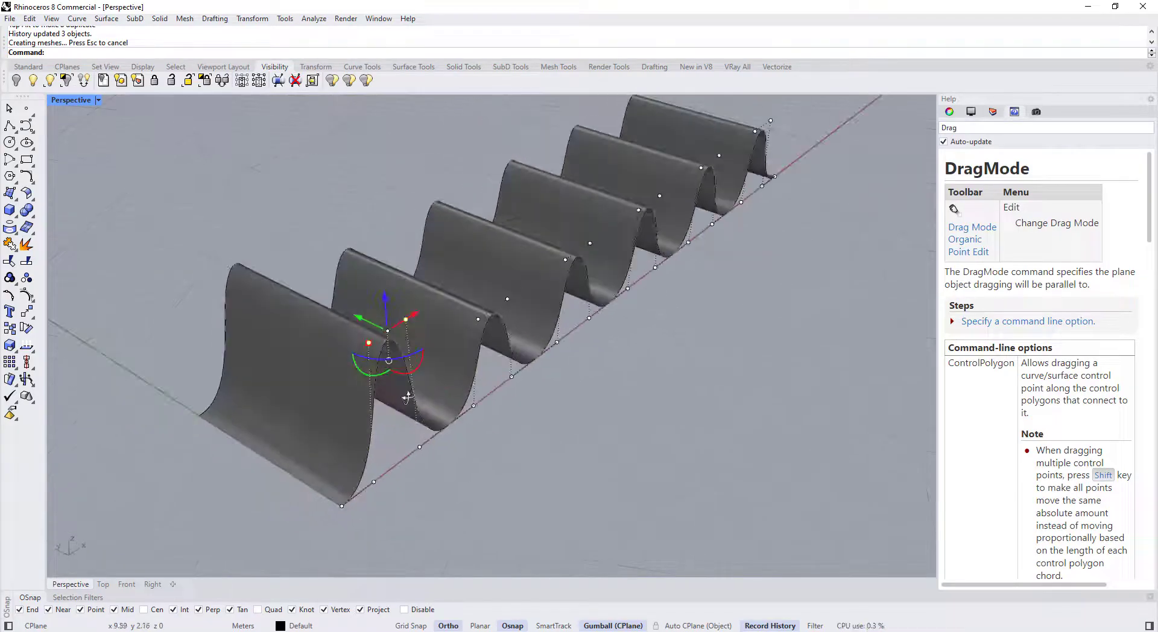
# - Lower the two control points of the copied curve's first crest along Z and accept breaking its history
pyautogui.click(228, 293)
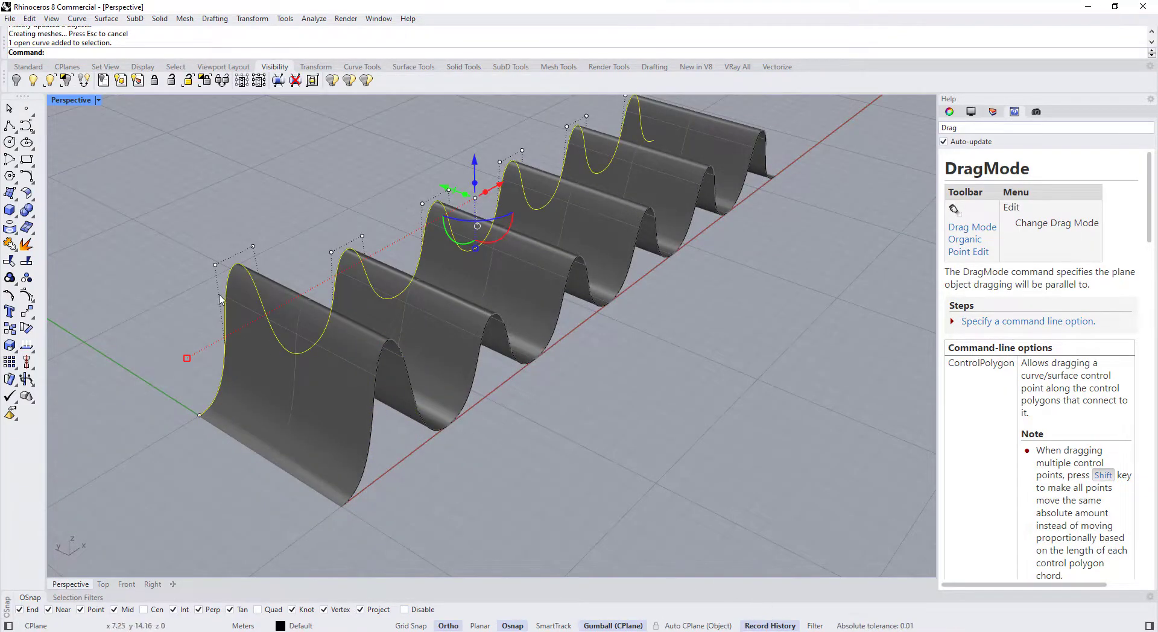
pyautogui.click(381, 350)
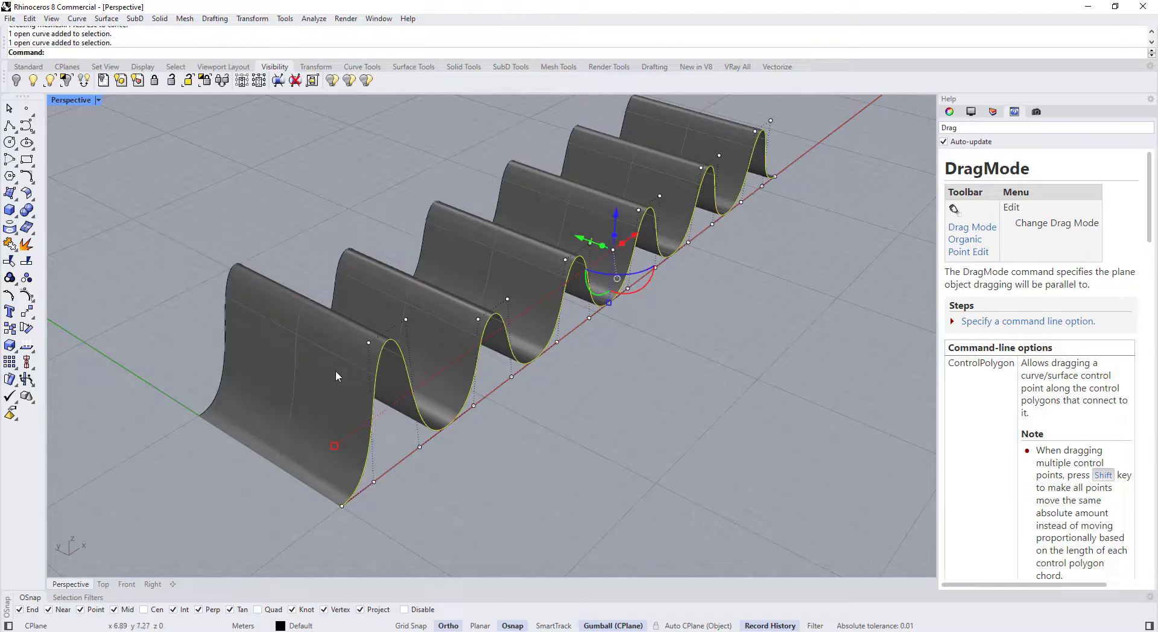
pyautogui.click(227, 273)
pyautogui.moveTo(243, 356); pyautogui.dragTo(224, 254, button='right')
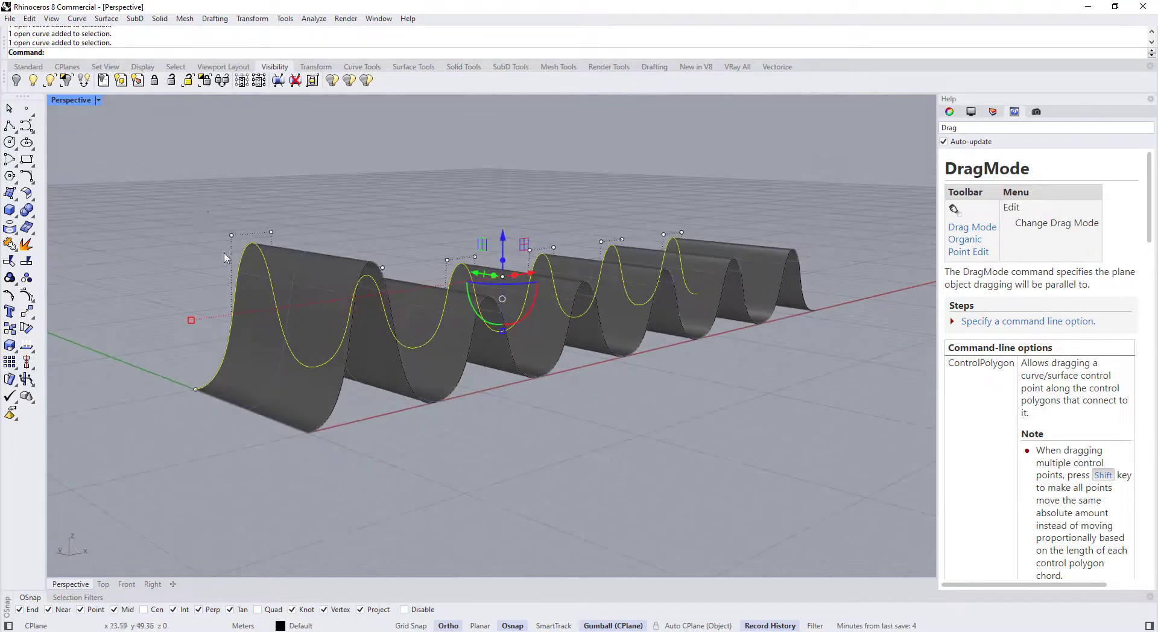
pyautogui.click(209, 221)
pyautogui.moveTo(195, 199); pyautogui.dragTo(288, 256)
pyautogui.moveTo(251, 201); pyautogui.dragTo(263, 232)
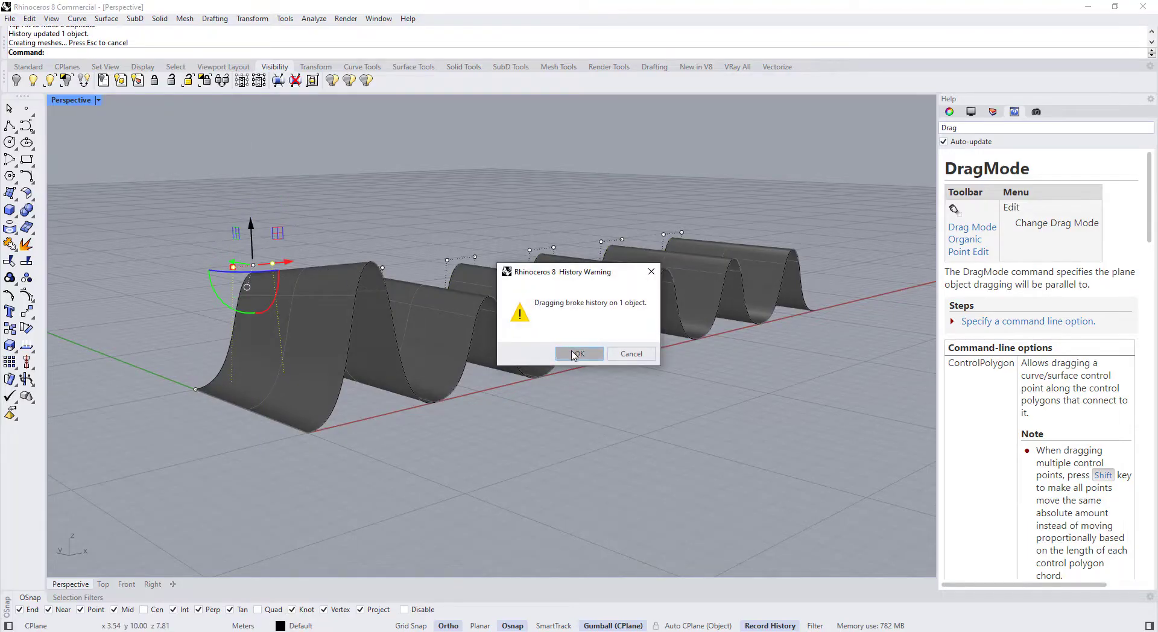
pyautogui.click(567, 352)
# - Move the original curve's first crest control points outward along Y, away from the copied curve
pyautogui.moveTo(395, 356); pyautogui.dragTo(536, 456, button='right')
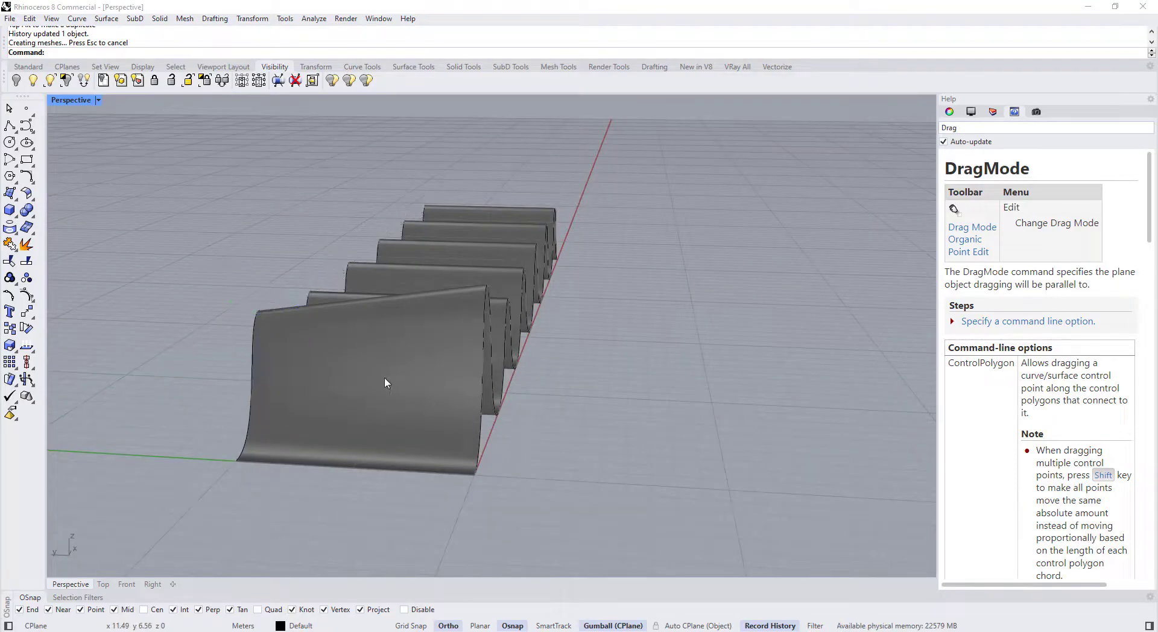
pyautogui.moveTo(385, 383); pyautogui.dragTo(271, 384, button='right')
pyautogui.click(274, 387)
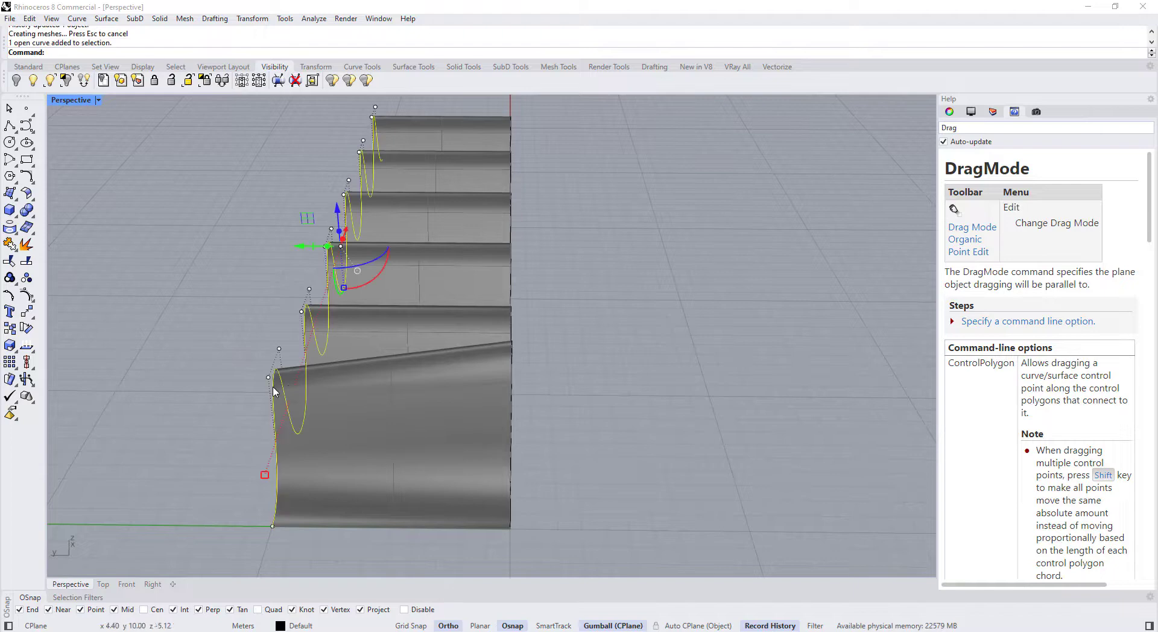
pyautogui.click(511, 374)
pyautogui.click(544, 454)
pyautogui.moveTo(545, 454); pyautogui.dragTo(533, 349, button='right')
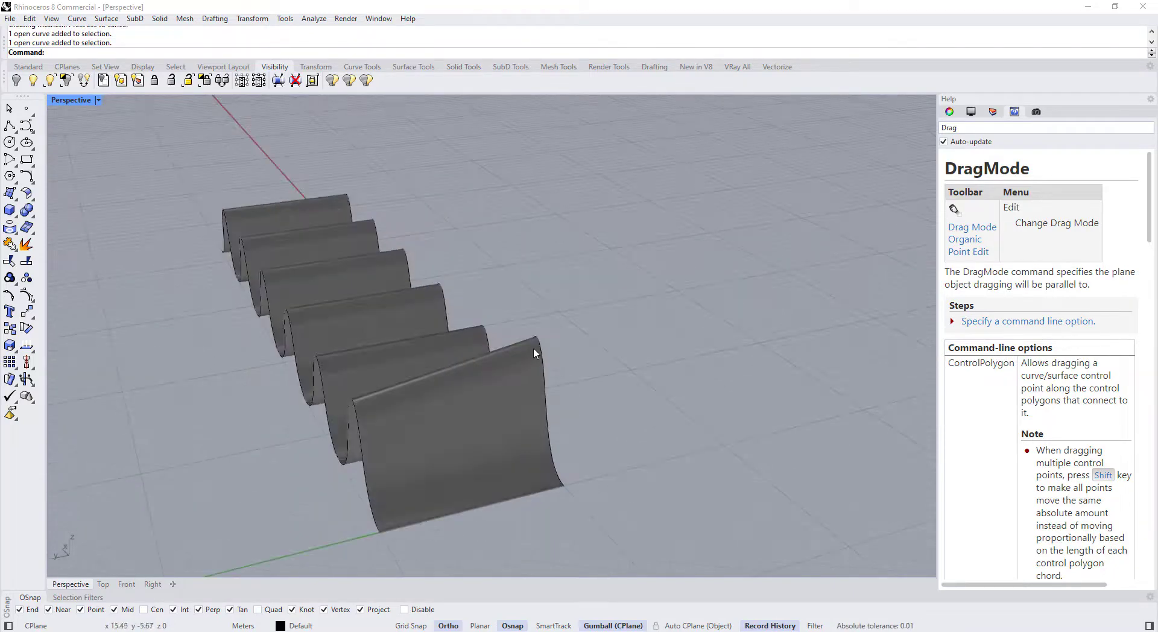
pyautogui.click(537, 339)
pyautogui.moveTo(523, 283); pyautogui.dragTo(549, 329)
pyautogui.moveTo(555, 366); pyautogui.dragTo(467, 381, button='right')
pyautogui.click(532, 418)
# - Select both wave curves at the surface edges and turn on their control points
pyautogui.moveTo(569, 452); pyautogui.dragTo(274, 319)
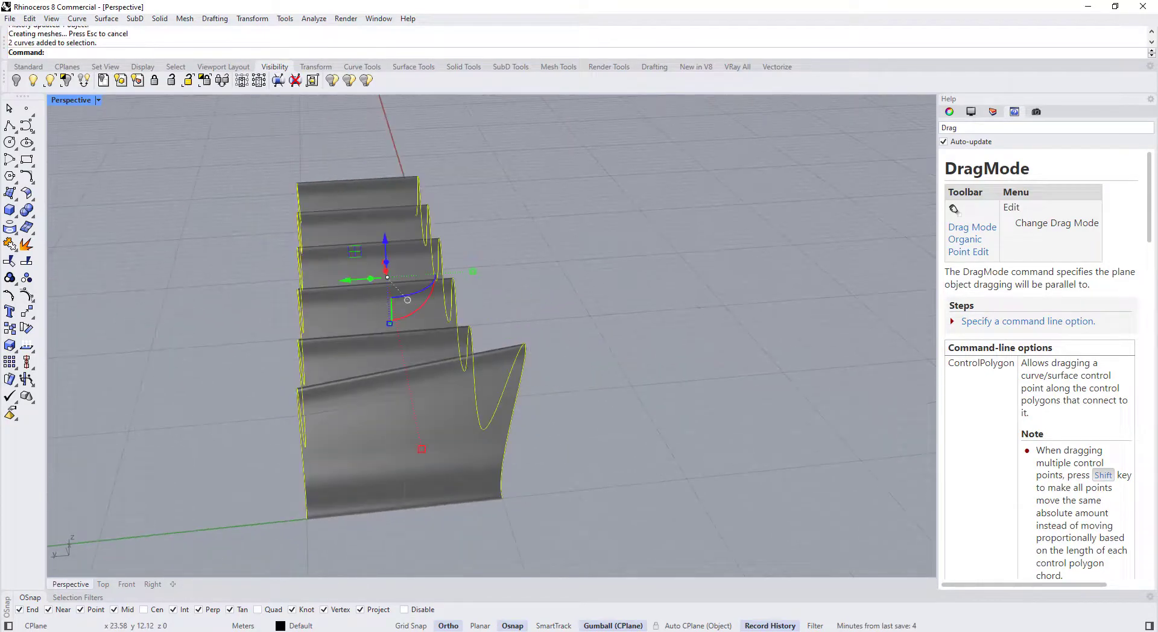
pyautogui.press('F10')
pyautogui.moveTo(418, 358)
pyautogui.mouseDown(button='right')
pyautogui.moveTo(295, 343)
pyautogui.moveTo(314, 308)
pyautogui.moveTo(480, 289)
pyautogui.moveTo(372, 330)
pyautogui.moveTo(348, 325)
pyautogui.mouseUp(button='right')
pyautogui.scroll(5, 356, 284)
# - Raise the two control points of the copied curve's second crest and shift them inward along Y
pyautogui.moveTo(359, 222); pyautogui.dragTo(440, 279)
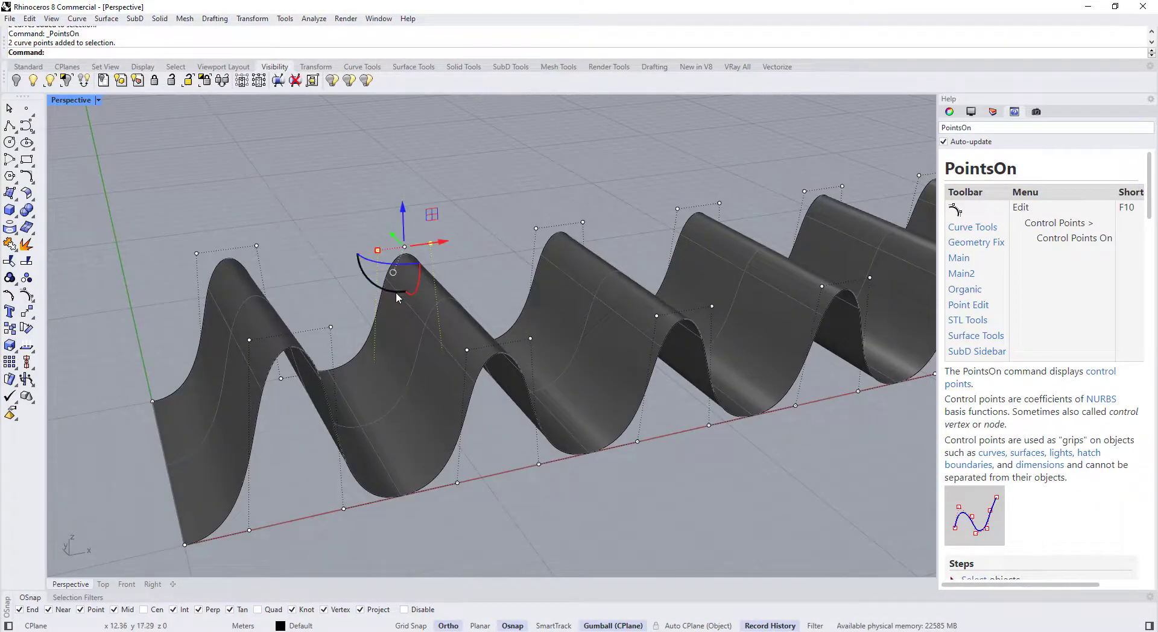
pyautogui.moveTo(396, 293); pyautogui.dragTo(399, 263, button='right')
pyautogui.moveTo(391, 257); pyautogui.dragTo(392, 211)
pyautogui.moveTo(78, 224); pyautogui.dragTo(176, 239, button='right')
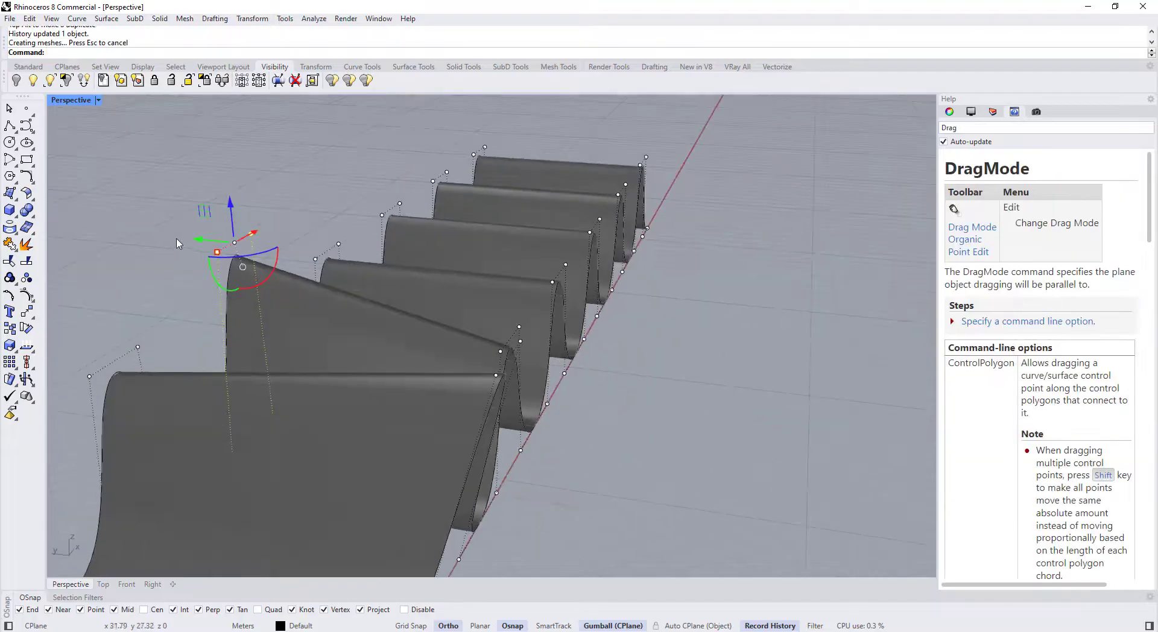
pyautogui.moveTo(197, 240); pyautogui.dragTo(255, 243)
# - Select further crest control points pair by pair and raise them along Z to vary the wave heights
pyautogui.moveTo(302, 292); pyautogui.dragTo(395, 344, button='right')
pyautogui.moveTo(395, 344); pyautogui.dragTo(343, 395)
pyautogui.moveTo(343, 395); pyautogui.dragTo(294, 368, button='right')
pyautogui.moveTo(382, 319); pyautogui.dragTo(382, 296)
pyautogui.moveTo(422, 338); pyautogui.dragTo(440, 356, button='right')
pyautogui.moveTo(344, 392); pyautogui.dragTo(423, 435)
pyautogui.scroll(3, 467, 386)
pyautogui.moveTo(431, 329); pyautogui.dragTo(567, 420)
pyautogui.moveTo(494, 303); pyautogui.dragTo(496, 232)
# - Adjust the selected crest's control points along Y, and raise the control points of another crest
pyautogui.moveTo(507, 338); pyautogui.dragTo(423, 374, button='right')
pyautogui.moveTo(382, 277); pyautogui.dragTo(383, 261)
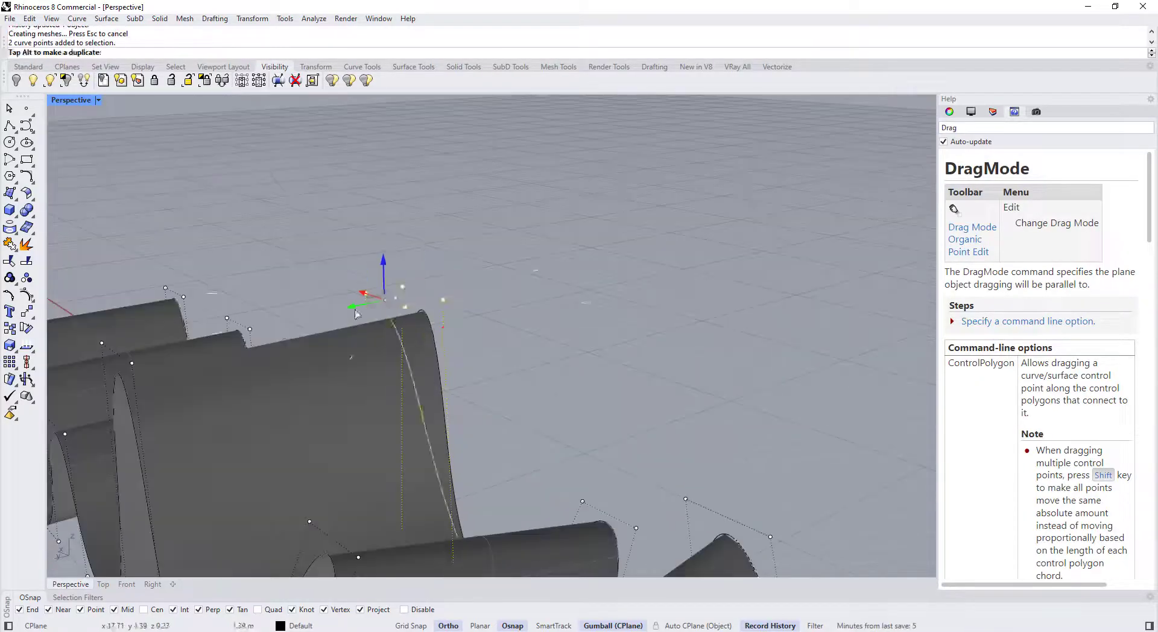
pyautogui.moveTo(422, 338); pyautogui.dragTo(483, 356, button='right')
pyautogui.moveTo(356, 241); pyautogui.dragTo(410, 283)
pyautogui.moveTo(391, 247); pyautogui.dragTo(391, 216)
# - Move more crest control points sideways to make the surface's edge irregular
pyautogui.moveTo(458, 362); pyautogui.dragTo(687, 246, button='right')
pyautogui.scroll(4, 530, 410)
pyautogui.moveTo(506, 428); pyautogui.dragTo(639, 461)
pyautogui.moveTo(523, 445); pyautogui.dragTo(545, 445)
pyautogui.moveTo(351, 440); pyautogui.dragTo(371, 441)
pyautogui.keyDown('shift'); pyautogui.moveTo(371, 387); pyautogui.dragTo(446, 385, button='right'); pyautogui.keyUp('shift')
pyautogui.moveTo(229, 419)
pyautogui.mouseDown()
pyautogui.moveTo(362, 455)
pyautogui.moveTo(263, 435)
pyautogui.mouseUp()
# - Select the control points of the crests near the curve's far end and raise them along Z
pyautogui.moveTo(386, 434)
pyautogui.mouseDown(button='right')
pyautogui.moveTo(458, 362)
pyautogui.moveTo(422, 398)
pyautogui.mouseUp(button='right')
pyautogui.moveTo(314, 410); pyautogui.dragTo(374, 453)
pyautogui.moveTo(374, 422); pyautogui.dragTo(518, 422, button='right')
pyautogui.moveTo(510, 432); pyautogui.dragTo(537, 473)
pyautogui.moveTo(537, 474); pyautogui.dragTo(470, 416, button='right')
pyautogui.moveTo(407, 368); pyautogui.dragTo(443, 410)
pyautogui.moveTo(429, 377); pyautogui.dragTo(429, 365)
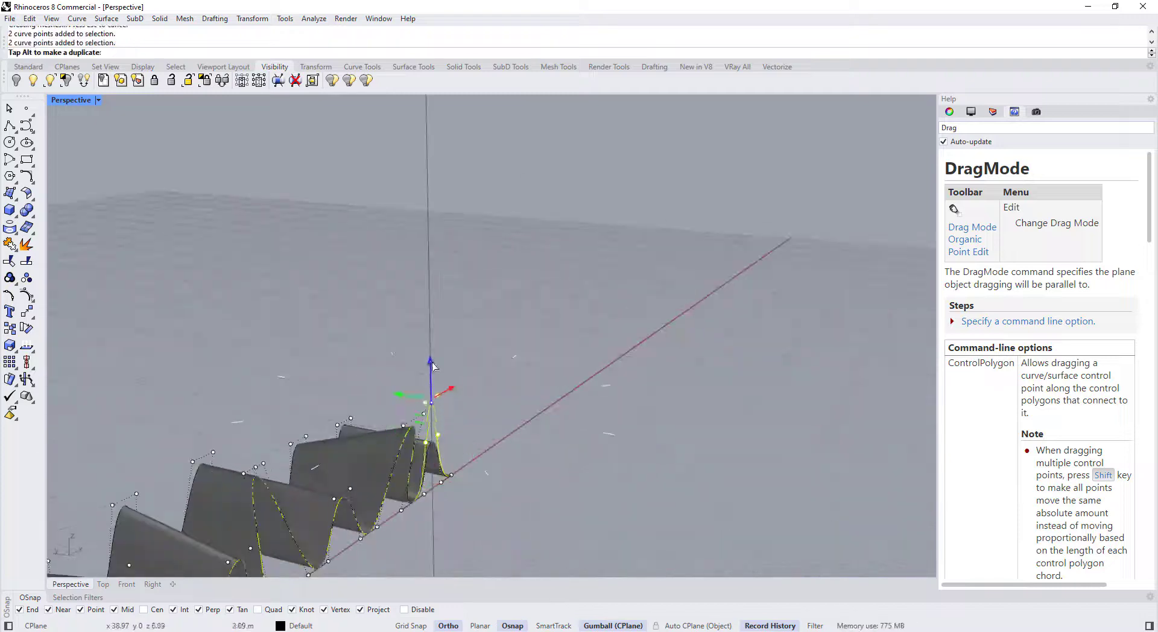
pyautogui.moveTo(429, 365); pyautogui.dragTo(551, 416, button='right')
pyautogui.moveTo(551, 416); pyautogui.dragTo(550, 406)
# - Move further pairs of crest control points on both curves to vary the heights and sideways offsets of the waves
pyautogui.moveTo(551, 406)
pyautogui.mouseDown(button='right')
pyautogui.moveTo(633, 486)
pyautogui.moveTo(664, 487)
pyautogui.moveTo(498, 409)
pyautogui.moveTo(386, 374)
pyautogui.mouseUp(button='right')
pyautogui.moveTo(176, 305); pyautogui.dragTo(336, 386)
pyautogui.moveTo(336, 386)
pyautogui.mouseDown(button='right')
pyautogui.moveTo(483, 334)
pyautogui.moveTo(423, 386)
pyautogui.mouseUp(button='right')
pyautogui.moveTo(395, 359)
pyautogui.mouseDown()
pyautogui.moveTo(432, 393)
pyautogui.moveTo(398, 380)
pyautogui.mouseUp()
pyautogui.moveTo(398, 379); pyautogui.dragTo(469, 333, button='right')
pyautogui.moveTo(470, 334); pyautogui.dragTo(482, 336)
pyautogui.moveTo(482, 336); pyautogui.dragTo(772, 316, button='right')
pyautogui.moveTo(772, 316); pyautogui.dragTo(811, 365)
pyautogui.moveTo(811, 365); pyautogui.dragTo(441, 385, button='right')
pyautogui.moveTo(441, 385); pyautogui.dragTo(425, 385)
pyautogui.moveTo(425, 384); pyautogui.dragTo(279, 360, button='right')
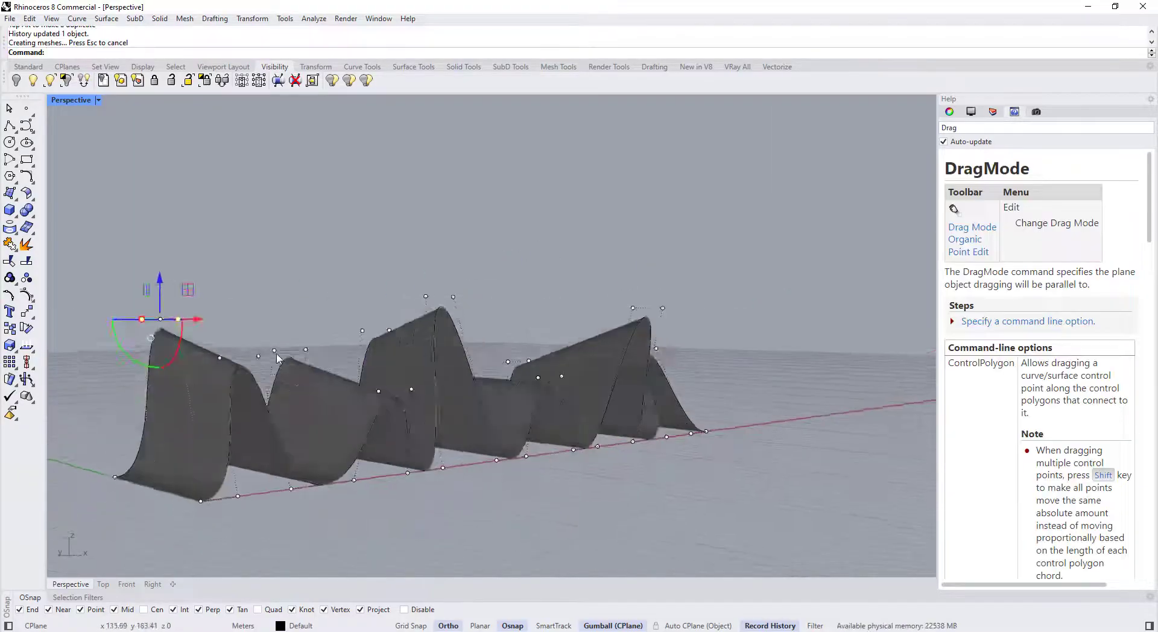
# - Shift the second crest's control points sideways and adjust one more crest's control points
pyautogui.moveTo(279, 338); pyautogui.dragTo(326, 377)
pyautogui.moveTo(271, 353); pyautogui.dragTo(280, 354)
pyautogui.moveTo(280, 355); pyautogui.dragTo(524, 422, button='right')
pyautogui.moveTo(525, 423); pyautogui.dragTo(560, 480)
pyautogui.moveTo(509, 445); pyautogui.dragTo(531, 456)
pyautogui.scroll(-3, 483, 453)
pyautogui.moveTo(531, 456); pyautogui.dragTo(406, 407, button='right')
# - Turn off the curves' control points and unlock the lofted surface
pyautogui.click(504, 441)
pyautogui.scroll(-5, 504, 440)
pyautogui.press('Escape')
pyautogui.write('U')
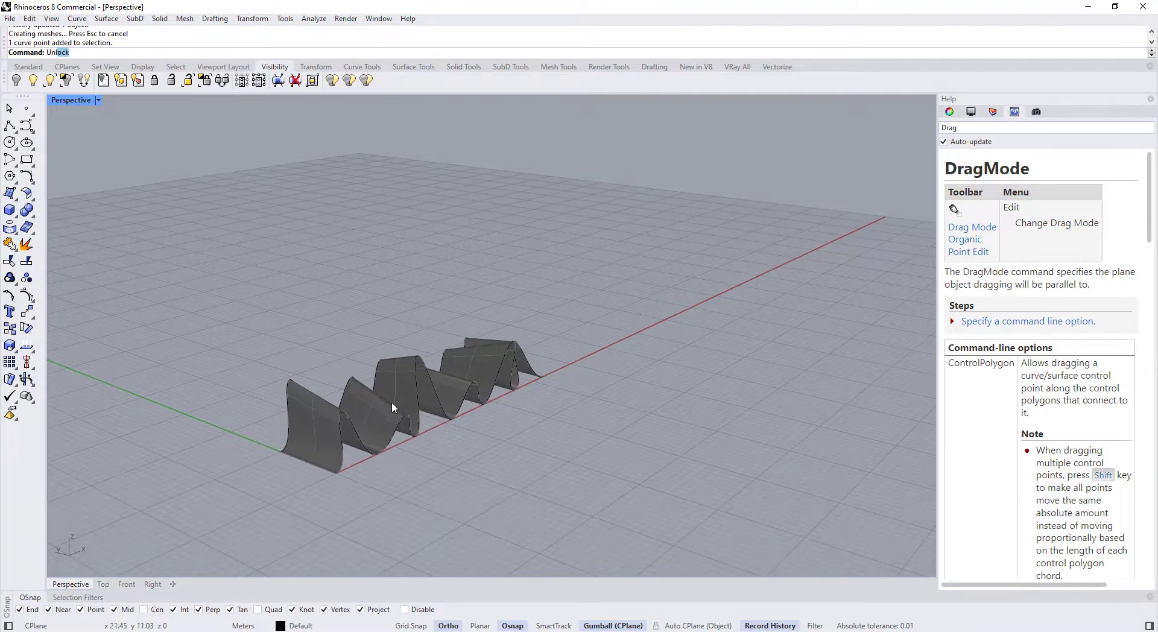
pyautogui.write('nl')
pyautogui.press('Return')
pyautogui.scroll(3, 403, 446)
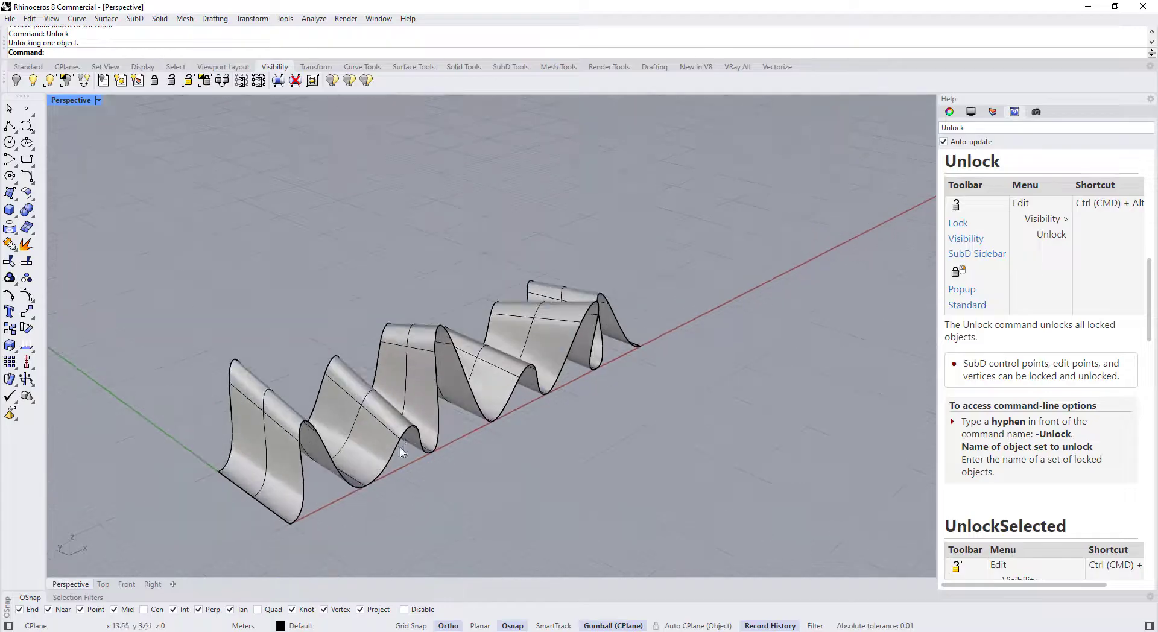
pyautogui.click(401, 442)
pyautogui.click(392, 494)
pyautogui.scroll(-2, 392, 492)
pyautogui.moveTo(382, 480); pyautogui.dragTo(366, 467, button='right')
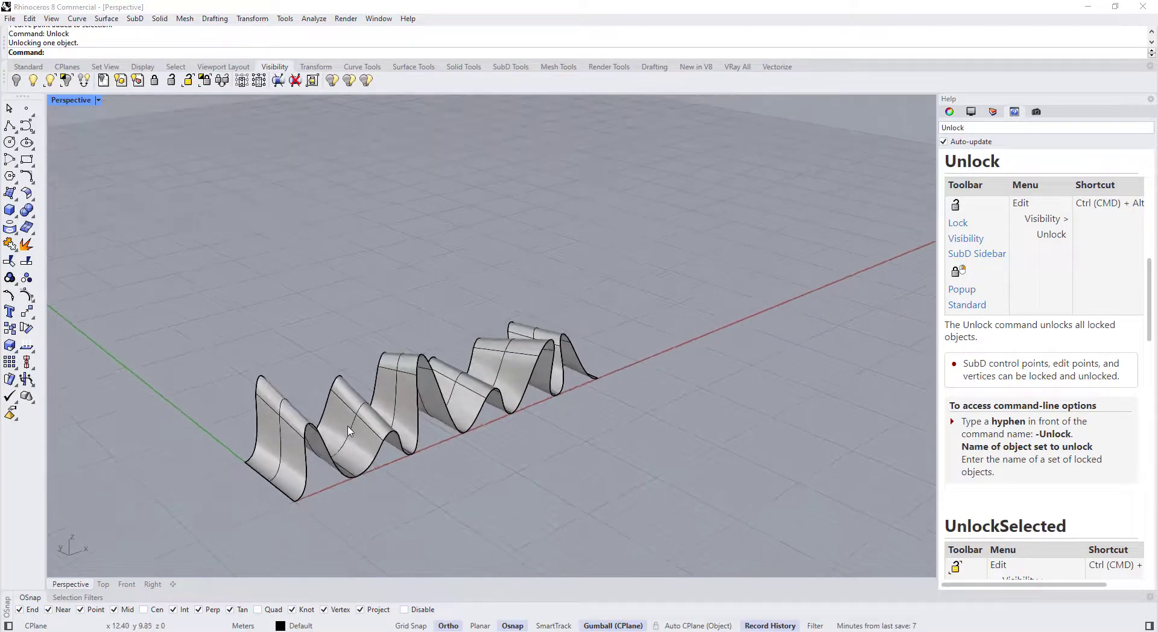
# - Copy the wavy surface along the X axis, clear of the original
pyautogui.click(353, 426)
pyautogui.scroll(-2, 356, 426)
pyautogui.moveTo(356, 426); pyautogui.dragTo(342, 428, button='right')
pyautogui.keyDown('shift'); pyautogui.moveTo(428, 405); pyautogui.dragTo(353, 433, button='right'); pyautogui.keyUp('shift')
pyautogui.keyDown('alt'); pyautogui.moveTo(365, 415); pyautogui.dragTo(645, 313); pyautogui.keyUp('alt')
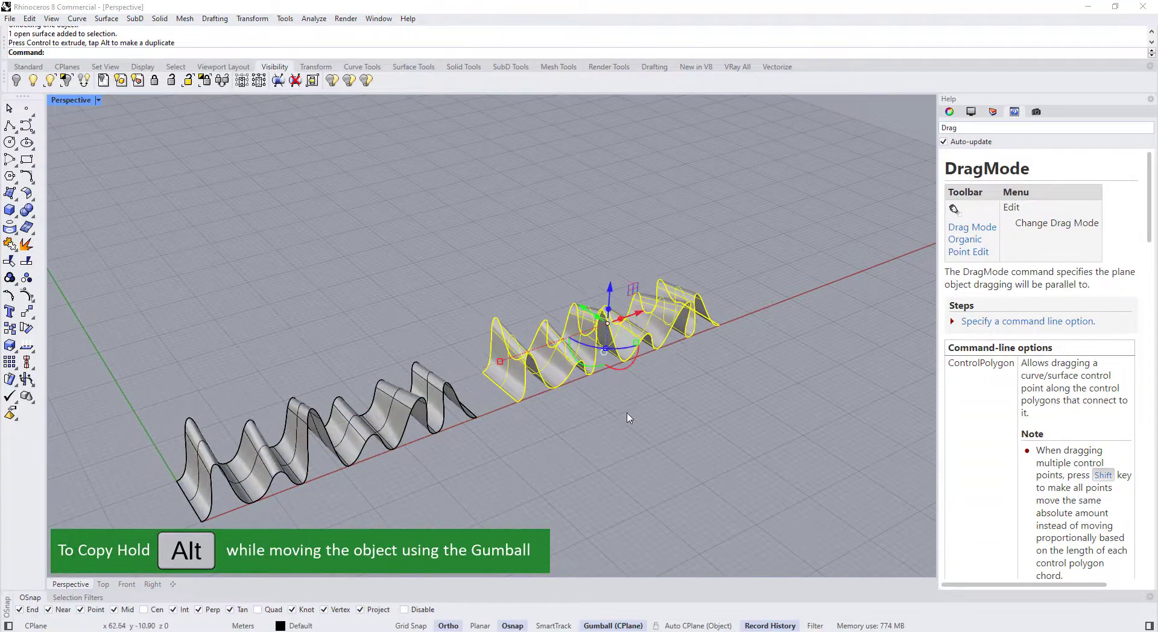
pyautogui.click(628, 415)
# - Offset the copied surface upward into a solid with distance 1 and round corners, deleting the input, and accept the broken history
pyautogui.scroll(5, 656, 349)
pyautogui.moveTo(656, 349); pyautogui.dragTo(574, 345, button='right')
pyautogui.scroll(3, 455, 403)
pyautogui.scroll(-4, 429, 385)
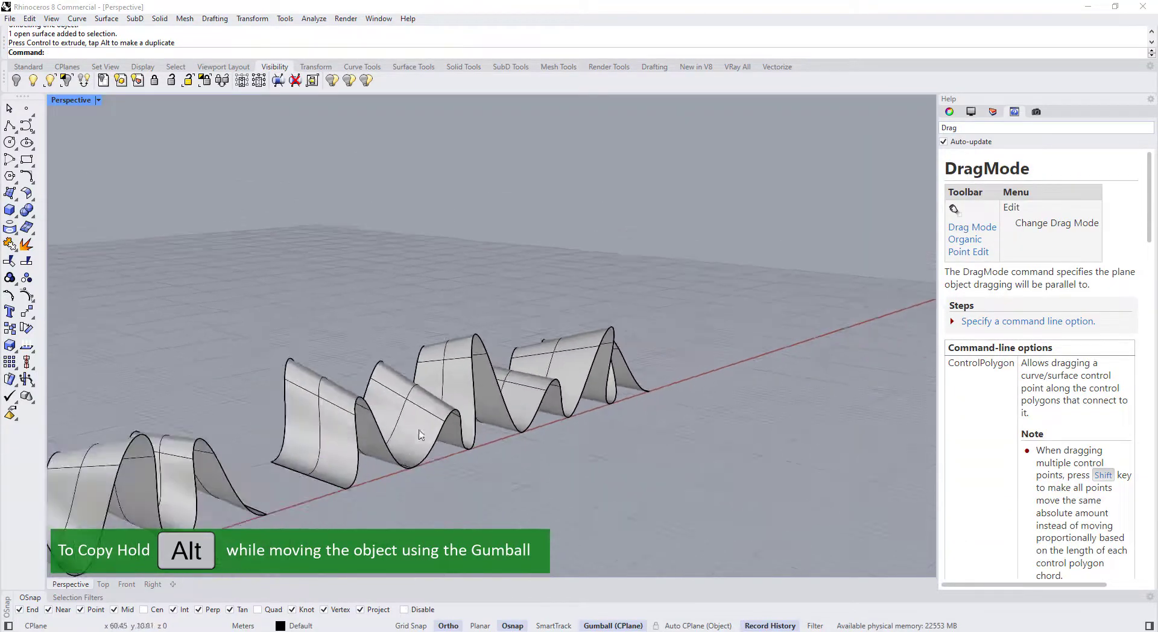
pyautogui.click(421, 409)
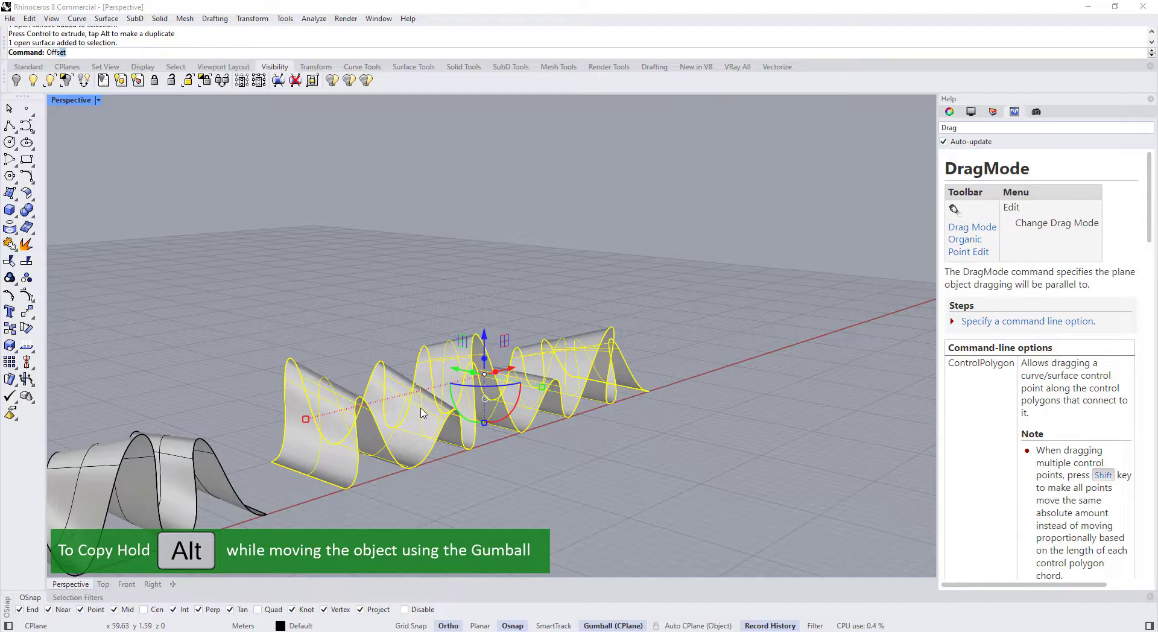
pyautogui.write('etSrf')
pyautogui.press('Return')
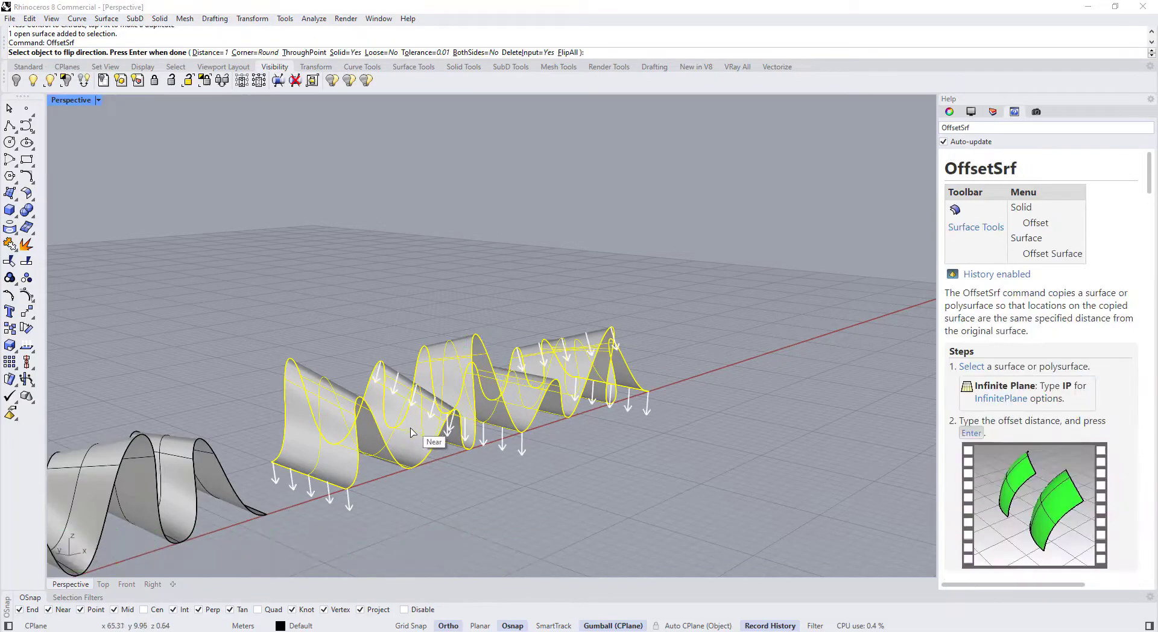
pyautogui.click(411, 432)
pyautogui.click(410, 411)
pyautogui.click(409, 396)
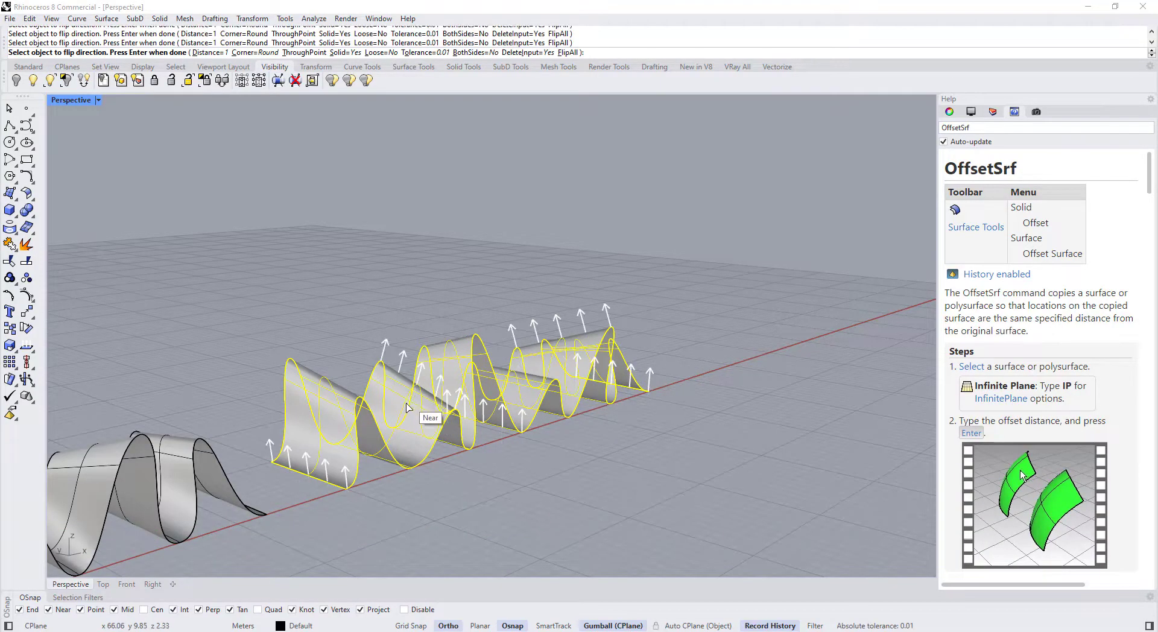
pyautogui.scroll(1, 409, 397)
pyautogui.click(409, 396)
pyautogui.click(409, 400)
pyautogui.click(409, 402)
pyautogui.click(404, 408)
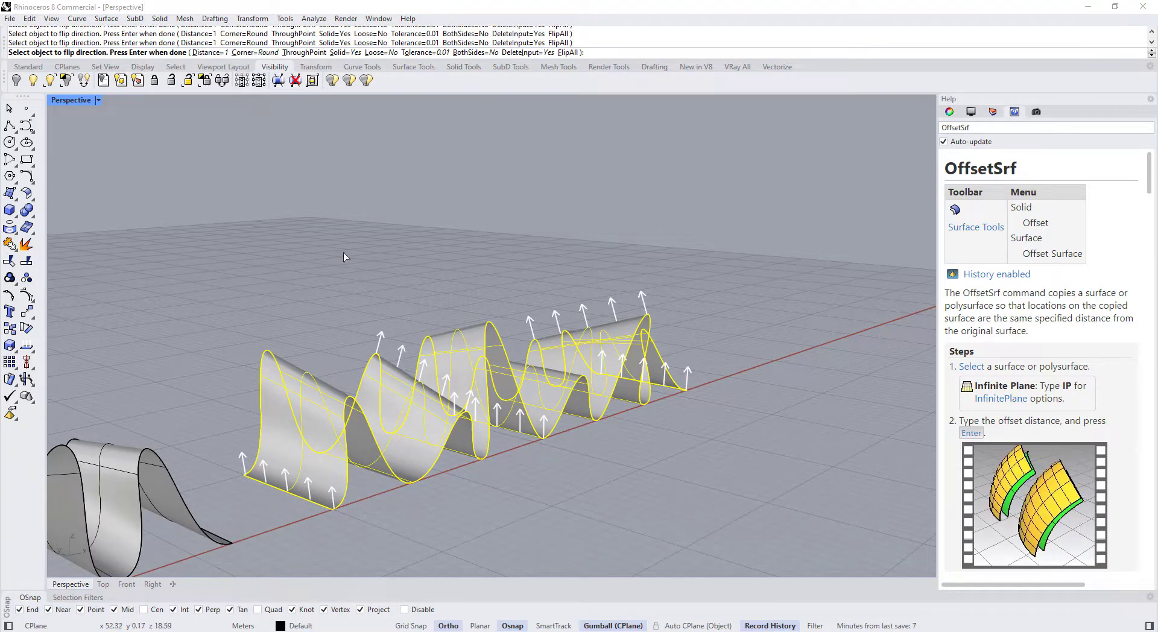
pyautogui.press('Return')
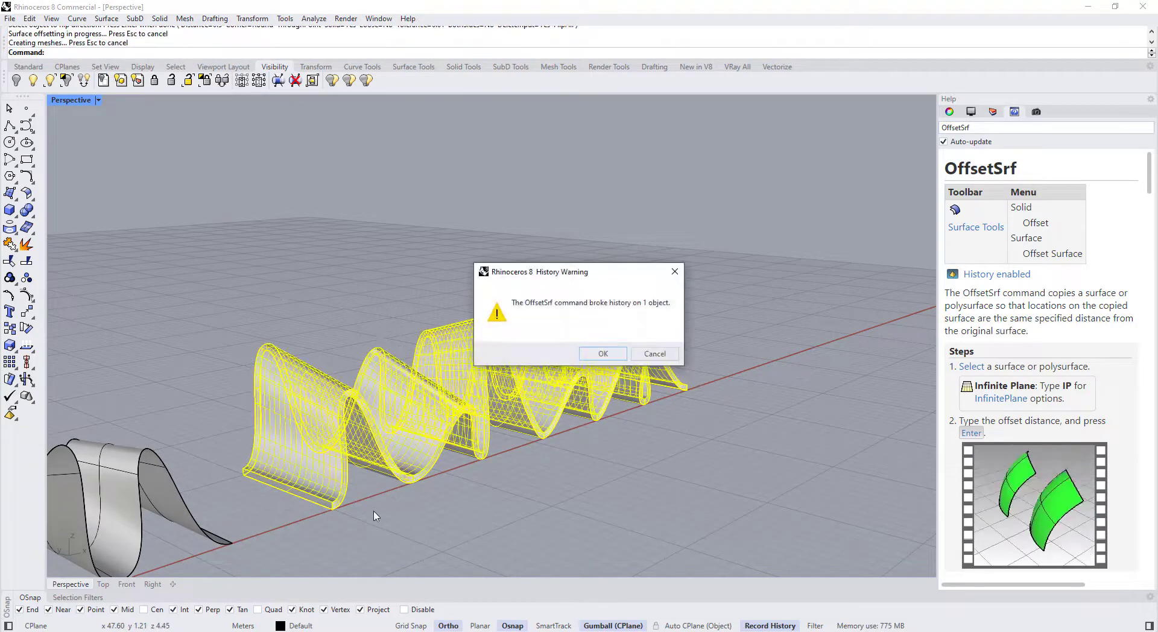
pyautogui.click(604, 353)
# - Inspect the thickened copy's profile and delete the solid
pyautogui.scroll(8, 356, 440)
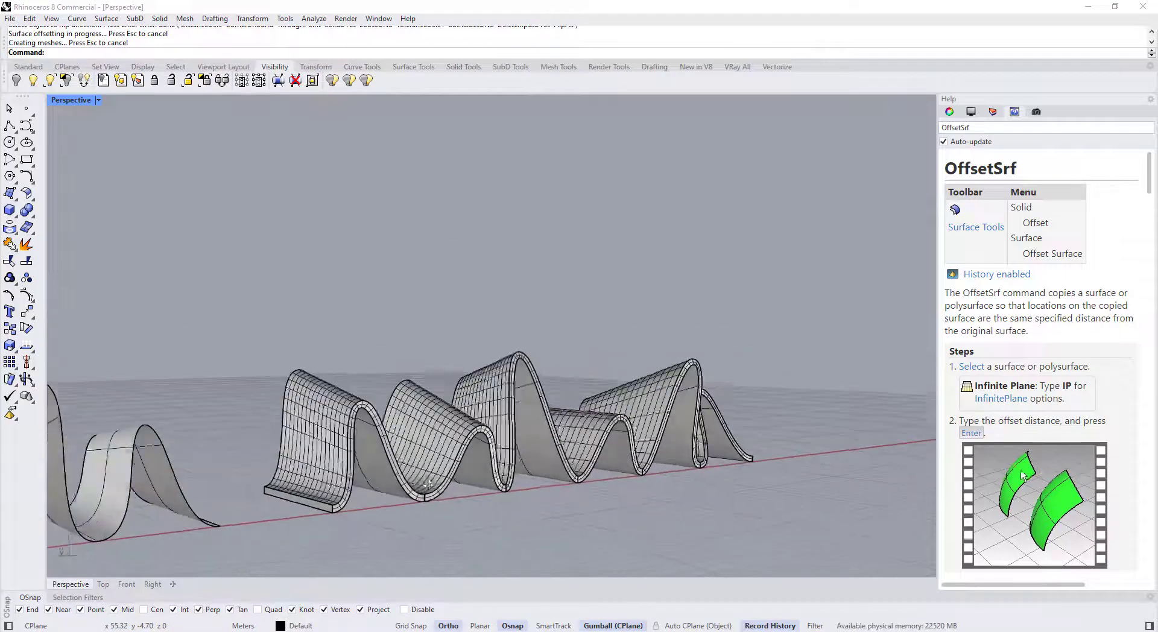
pyautogui.scroll(-5, 356, 440)
pyautogui.moveTo(356, 441); pyautogui.dragTo(496, 366, button='right')
pyautogui.scroll(-8, 496, 362)
pyautogui.click(471, 351)
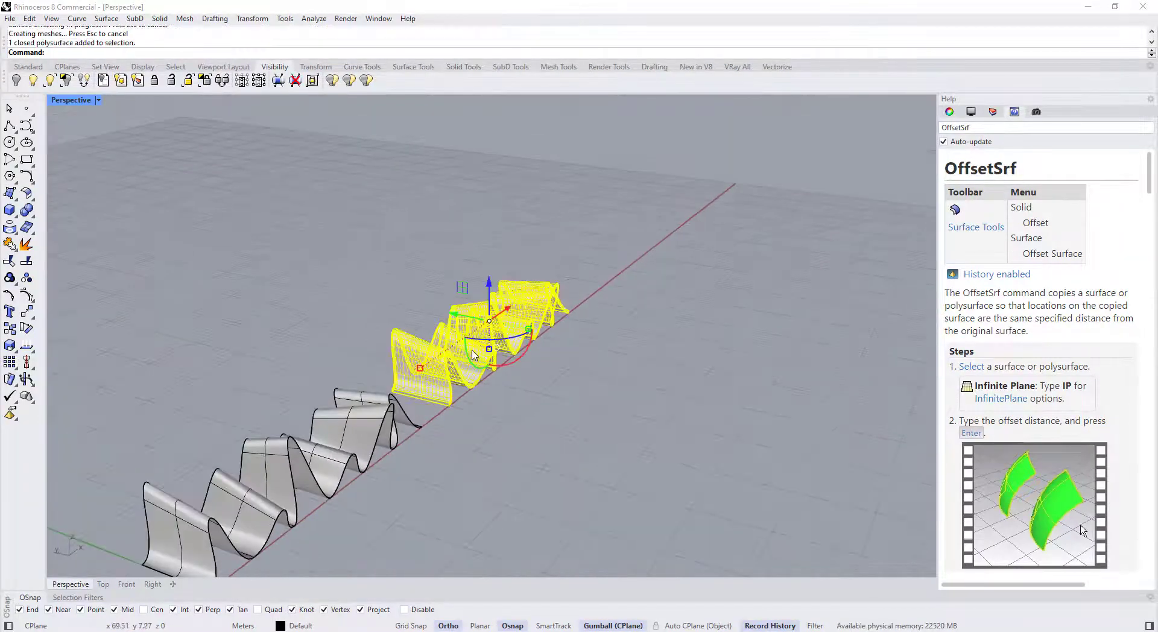
pyautogui.scroll(-4, 471, 351)
pyautogui.press('Delete')
pyautogui.scroll(7, 413, 408)
pyautogui.moveTo(432, 392)
pyautogui.mouseDown(button='right')
pyautogui.moveTo(490, 323)
pyautogui.moveTo(432, 348)
pyautogui.moveTo(503, 348)
pyautogui.mouseUp(button='right')
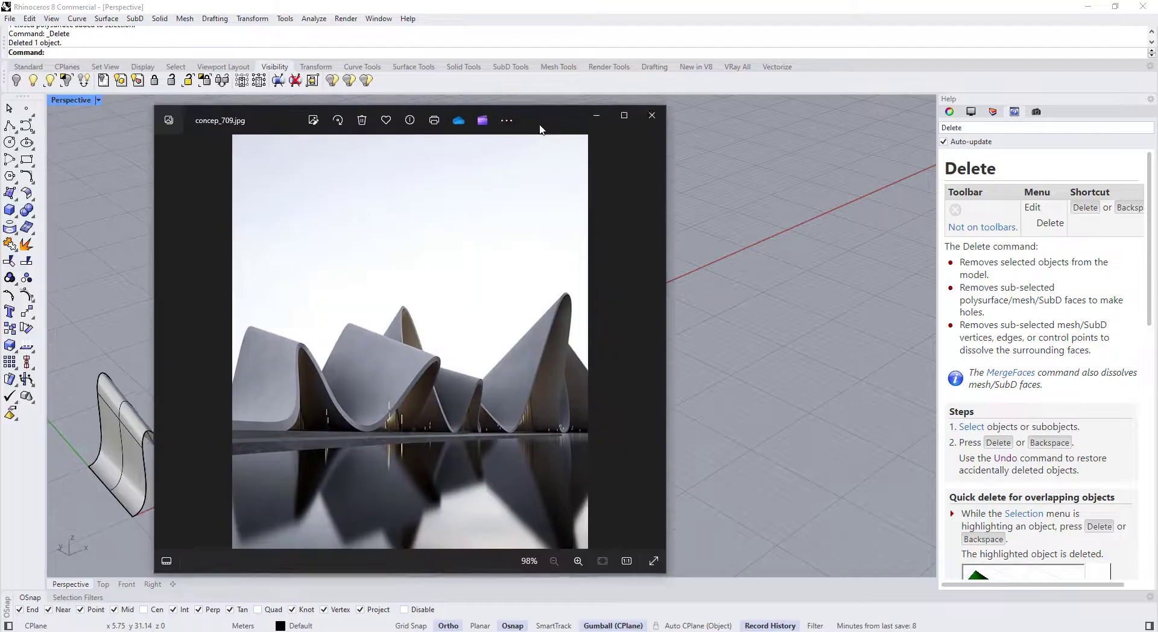
# - Study the reference image concep_709.jpg for the building's wave shape, and put it away
pyautogui.moveTo(541, 126); pyautogui.dragTo(538, 88)
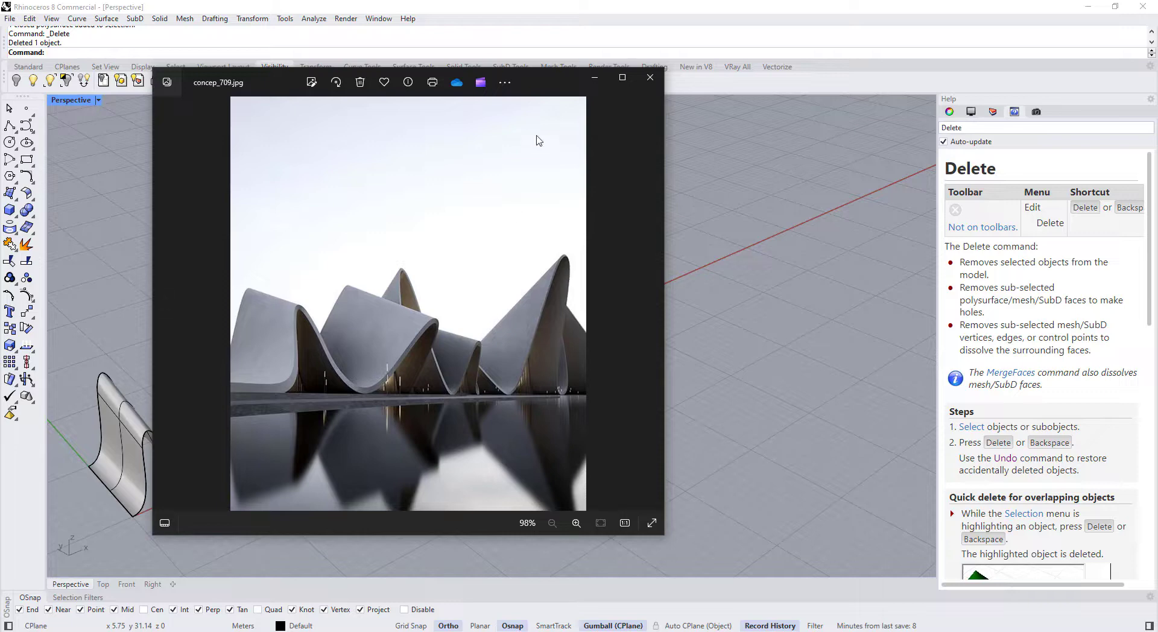
pyautogui.moveTo(540, 89)
pyautogui.mouseDown()
pyautogui.moveTo(300, 122)
pyautogui.moveTo(650, 107)
pyautogui.mouseUp()
pyautogui.click(707, 96)
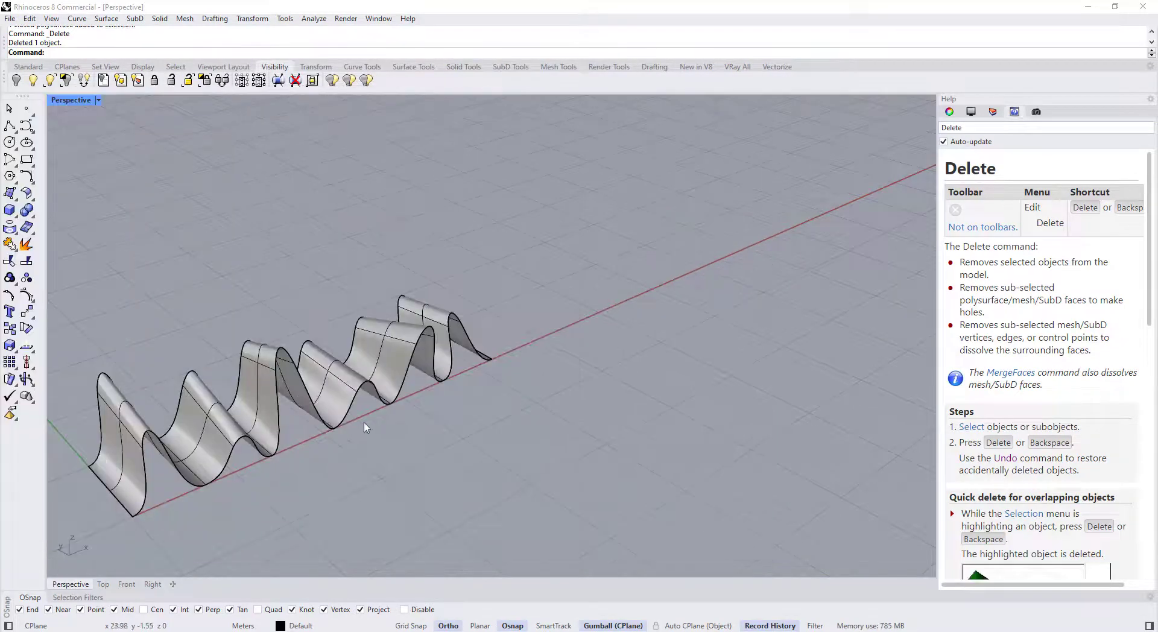
# - In a maximized Top view, cut a lengthwise Section curve through the wavy surface parallel to the X axis
pyautogui.click(395, 374)
pyautogui.scroll(-5, 396, 375)
pyautogui.click(452, 446)
pyautogui.moveTo(453, 446); pyautogui.dragTo(405, 448, button='right')
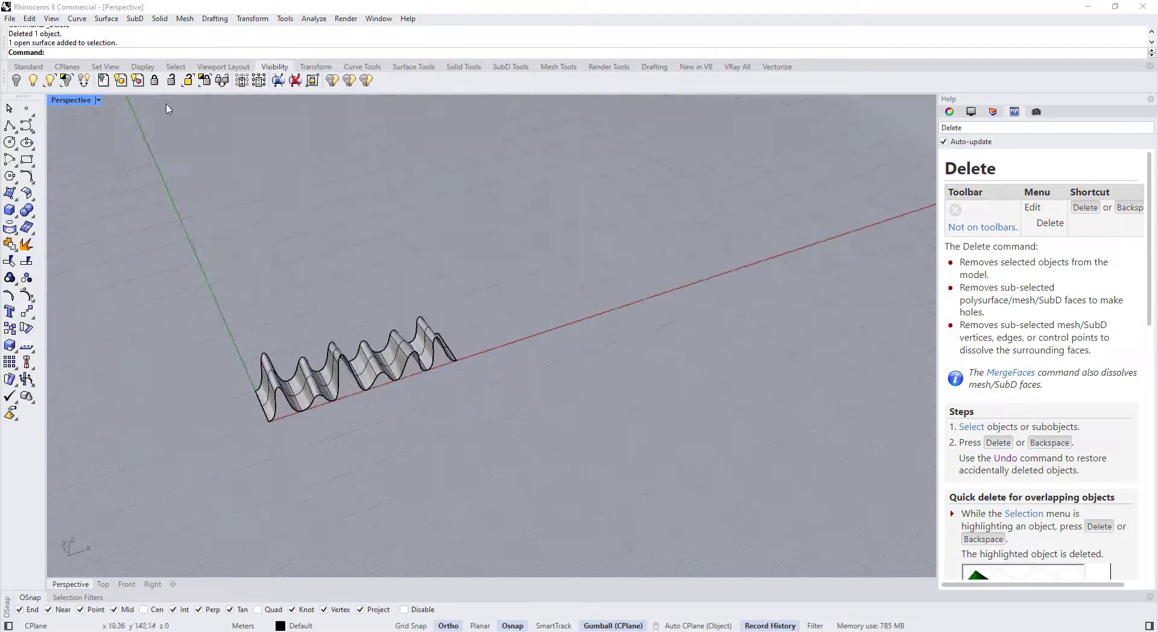
pyautogui.doubleClick(64, 105)
pyautogui.doubleClick(64, 105)
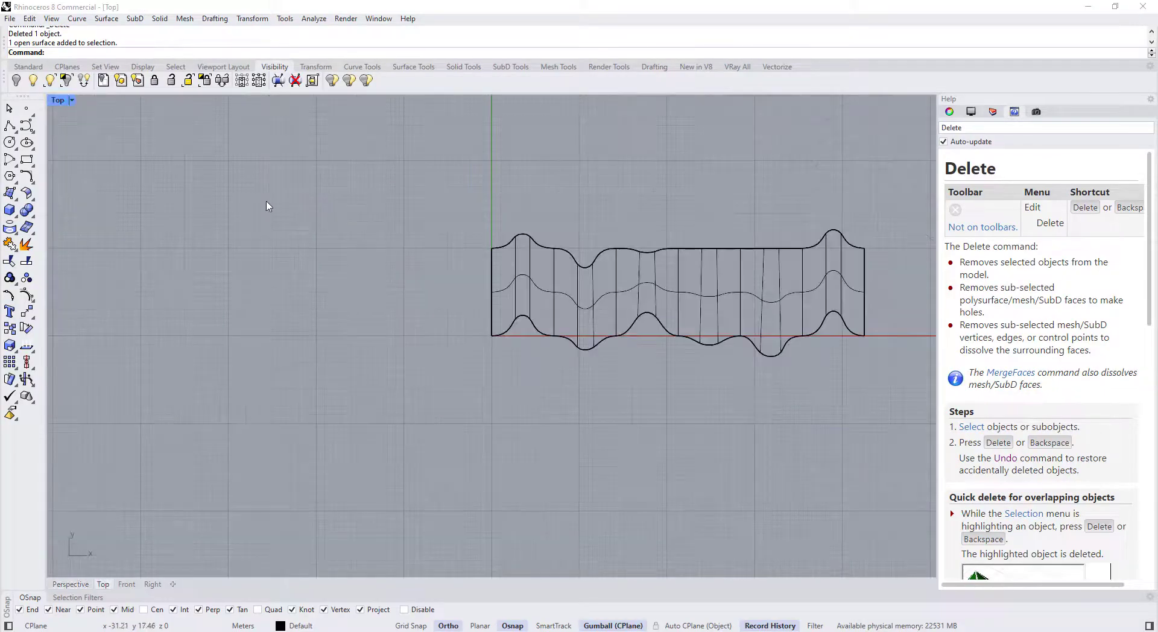
pyautogui.click(381, 333)
pyautogui.click(253, 370)
pyautogui.write('Section')
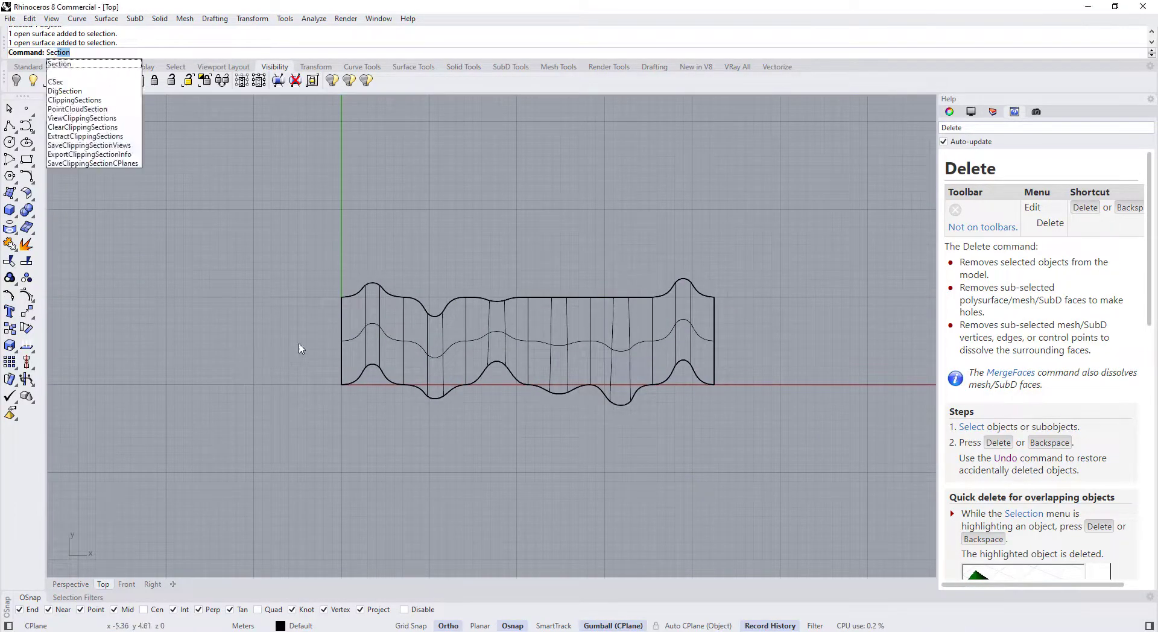
pyautogui.press('Return')
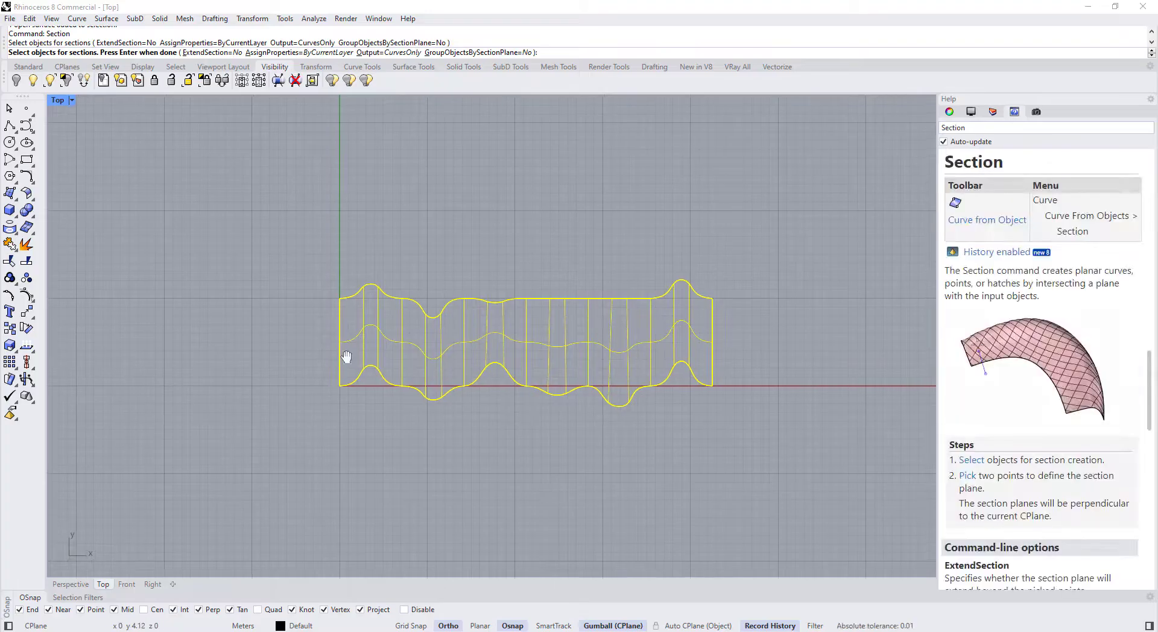
pyautogui.scroll(1, 376, 318)
pyautogui.press('Return')
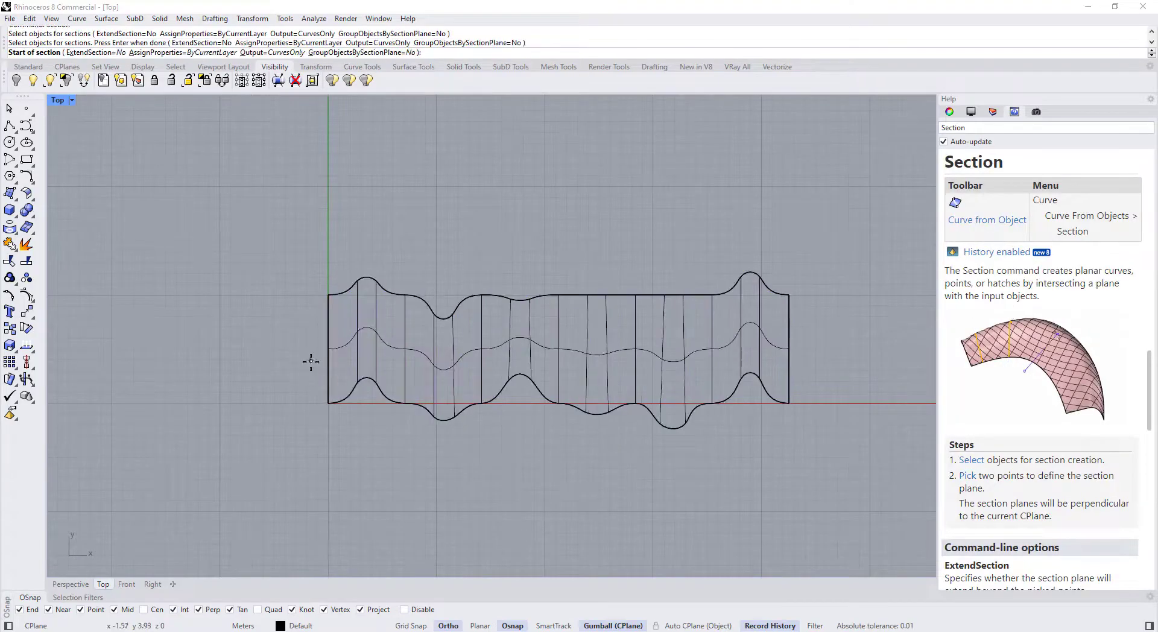
pyautogui.click(310, 369)
pyautogui.click(878, 380)
pyautogui.press('Return')
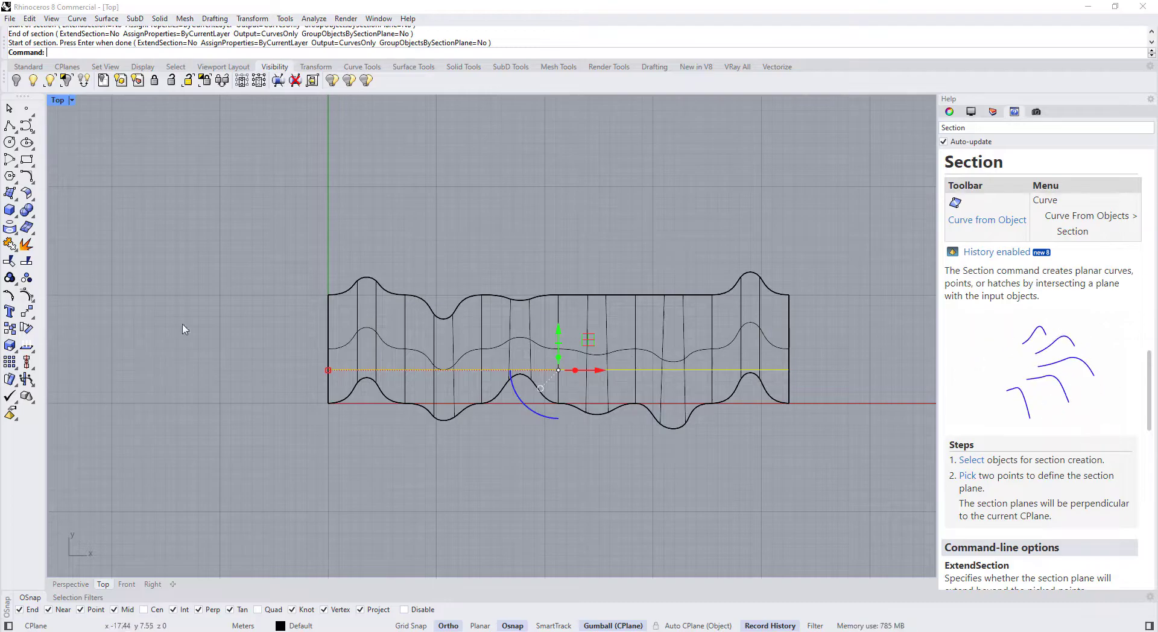
# - In the Perspective view, extrude the section curve straight down along Z past the bottom of the waves
pyautogui.doubleClick(62, 102)
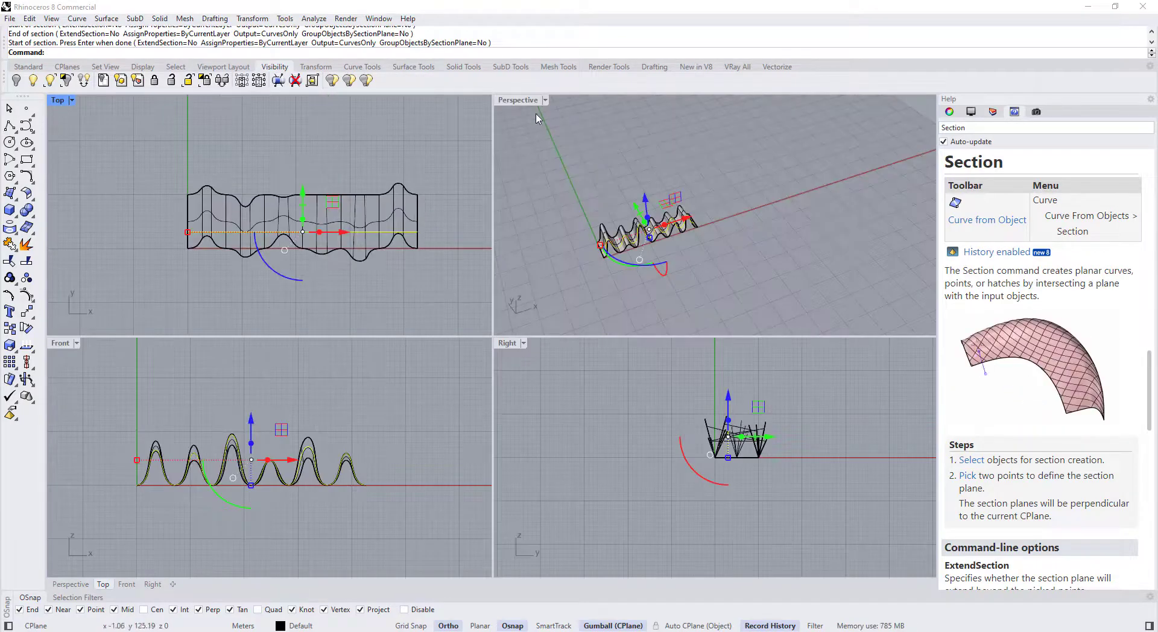
pyautogui.doubleClick(528, 103)
pyautogui.scroll(4, 284, 415)
pyautogui.moveTo(283, 415)
pyautogui.mouseDown(button='right')
pyautogui.moveTo(240, 363)
pyautogui.moveTo(350, 375)
pyautogui.moveTo(338, 368)
pyautogui.moveTo(375, 399)
pyautogui.mouseUp(button='right')
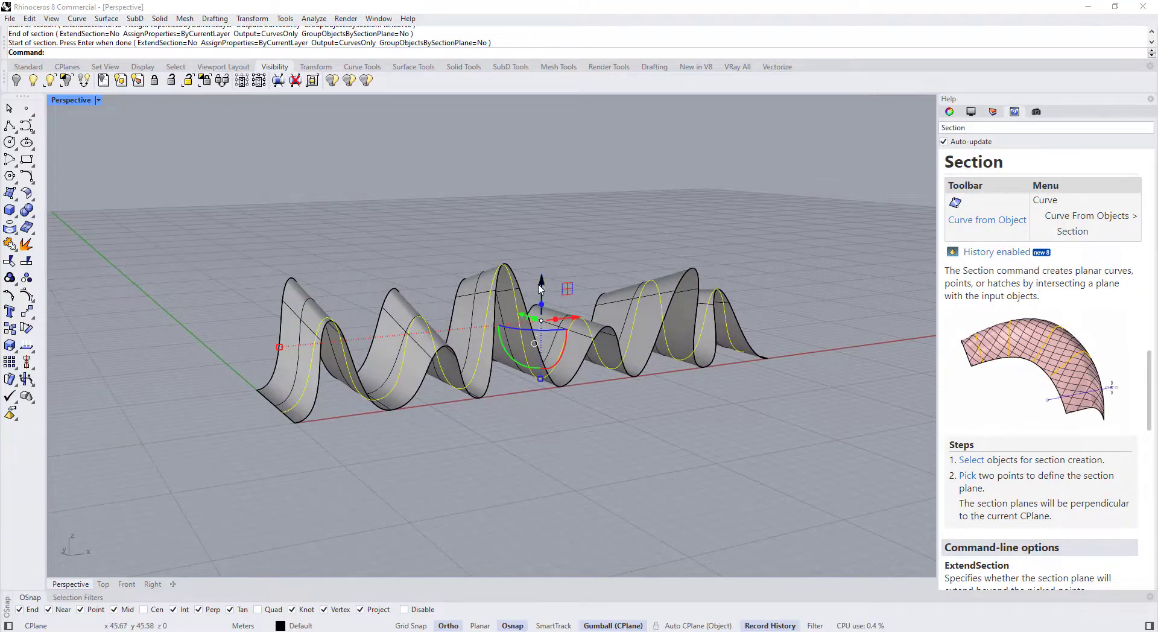
pyautogui.keyDown('ctrl'); pyautogui.moveTo(541, 283); pyautogui.dragTo(540, 426); pyautogui.keyUp('ctrl')
pyautogui.click(628, 525)
pyautogui.moveTo(628, 524); pyautogui.dragTo(605, 492, button='right')
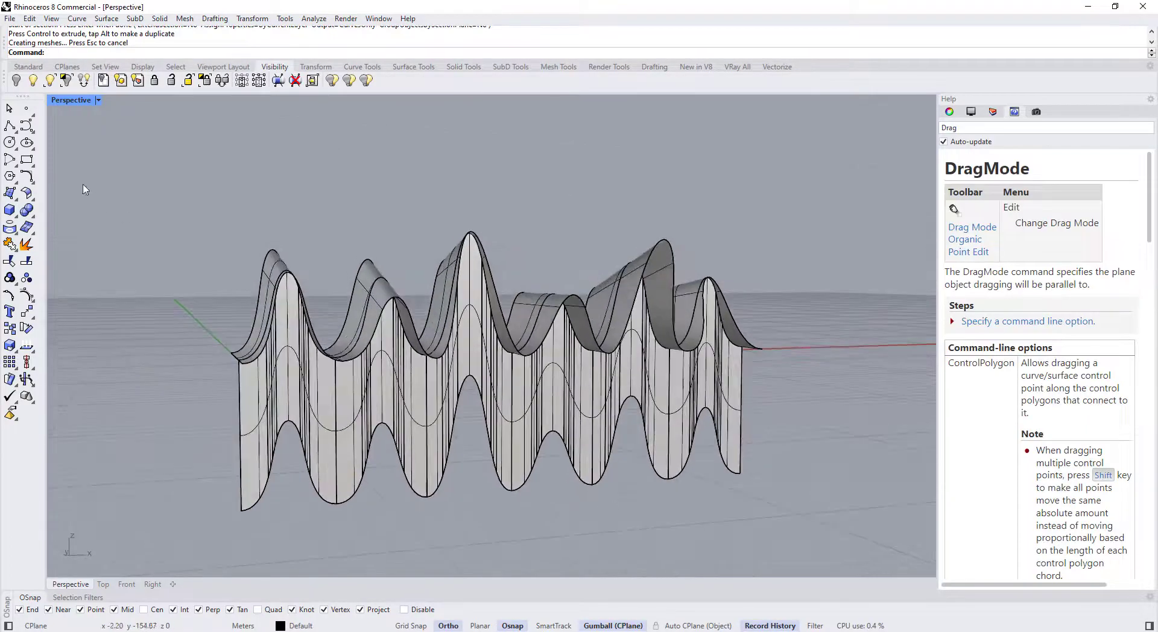
# - Delete the extruded vertical surface and its section curve
pyautogui.moveTo(286, 331); pyautogui.dragTo(422, 392, button='right')
pyautogui.click(497, 478)
pyautogui.moveTo(468, 434); pyautogui.dragTo(430, 432, button='right')
pyautogui.press('Delete')
pyautogui.click(366, 407)
pyautogui.press('Delete')
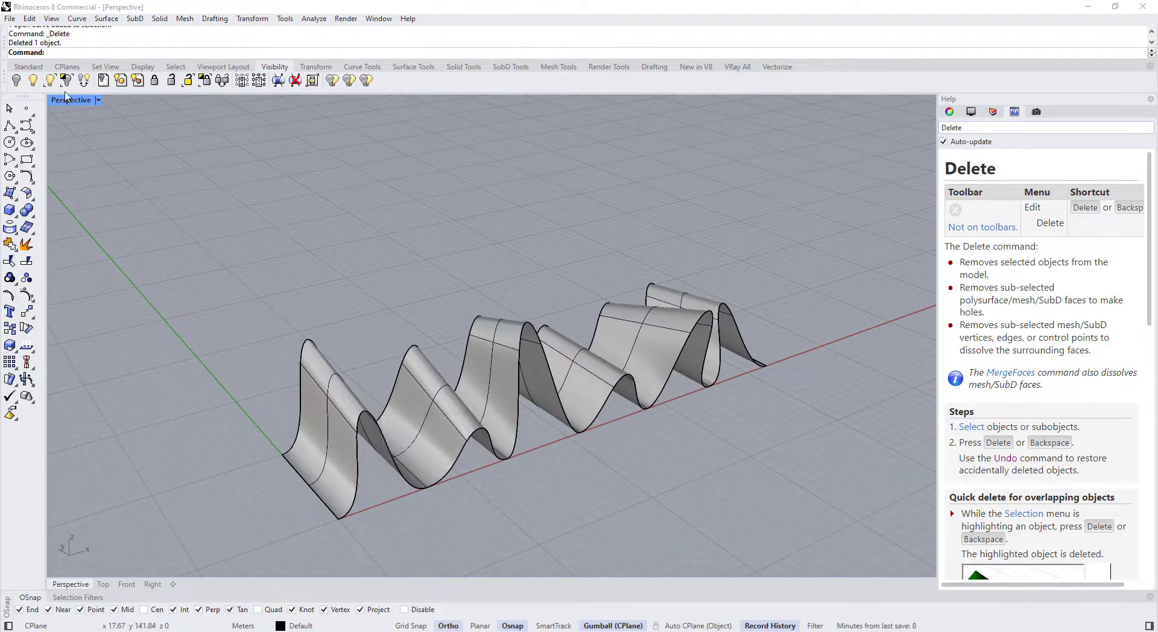
# - Switch from the Perspective view to a maximized Top view of the wavy surface
pyautogui.doubleClick(59, 102)
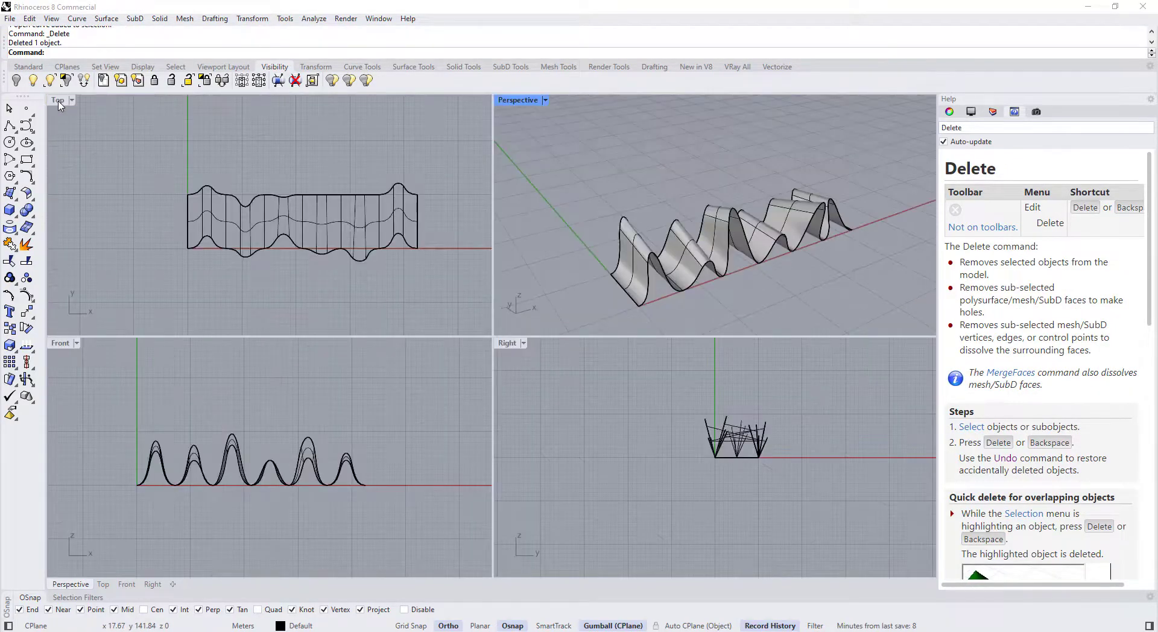
pyautogui.doubleClick(58, 101)
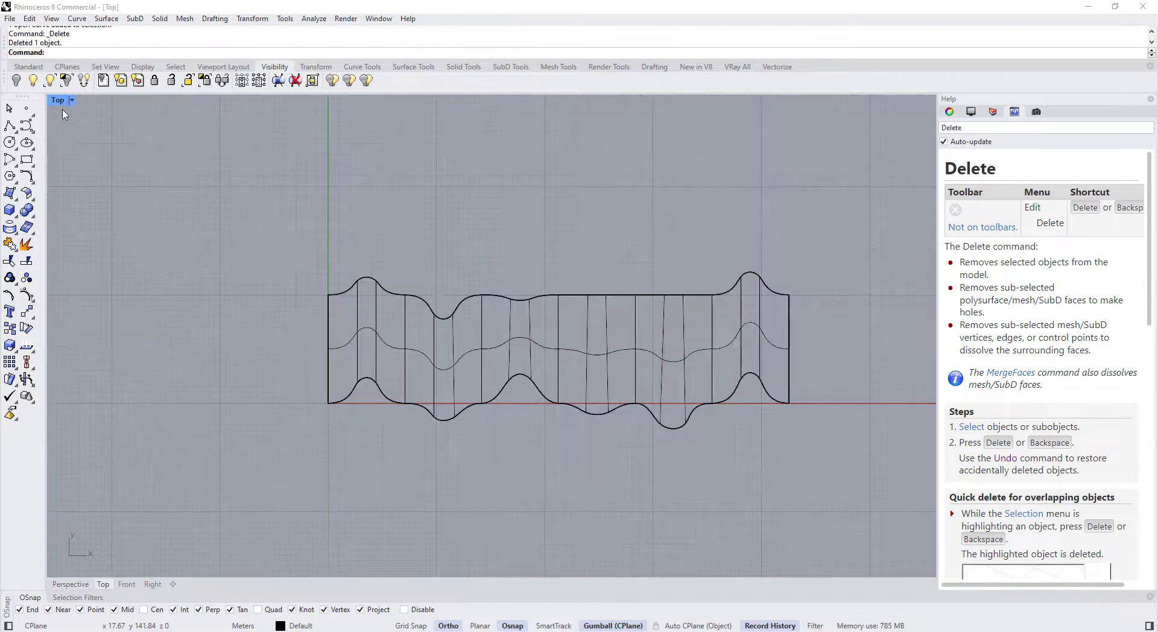
pyautogui.scroll(2, 266, 316)
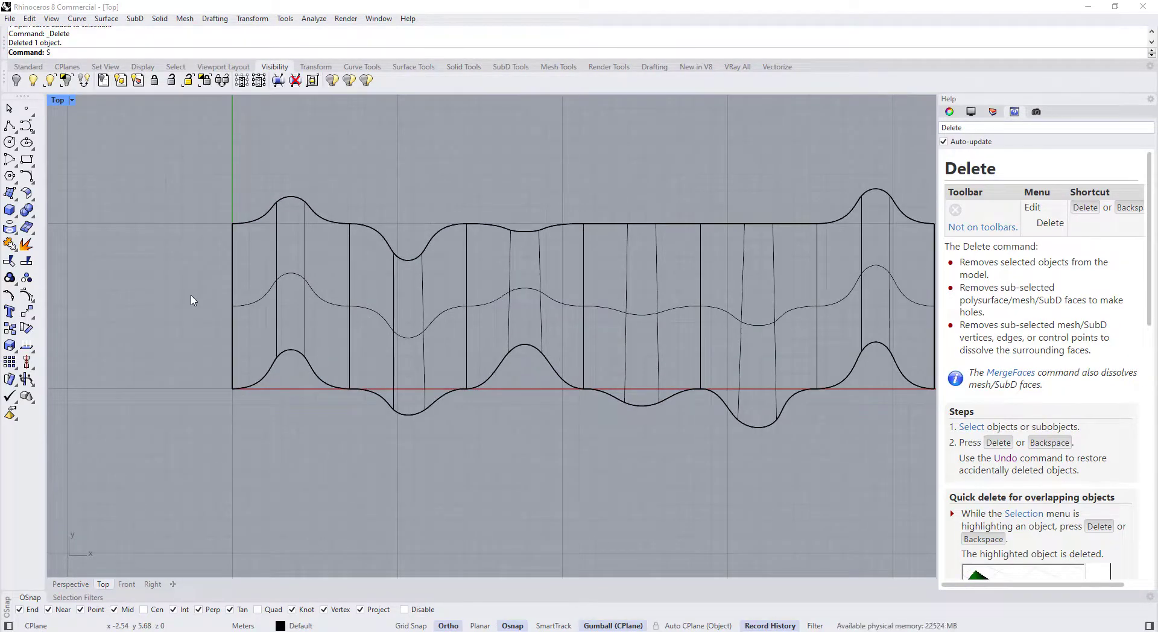
pyautogui.write('Section')
pyautogui.press('Return')
pyautogui.click(277, 271)
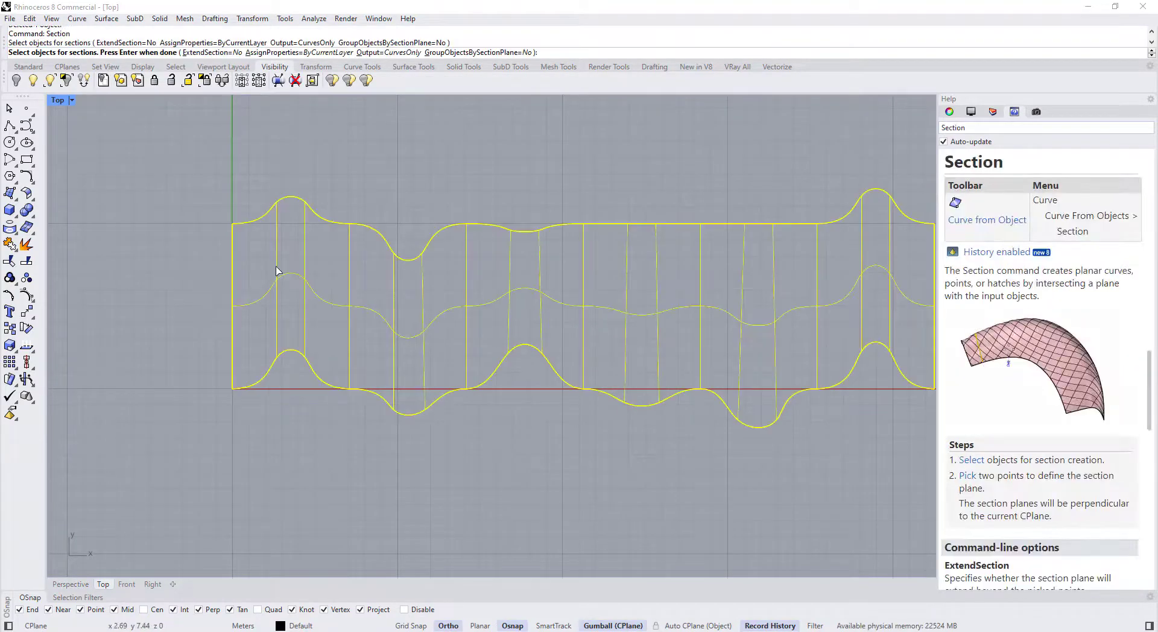
pyautogui.press('Return')
pyautogui.scroll(-2, 207, 309)
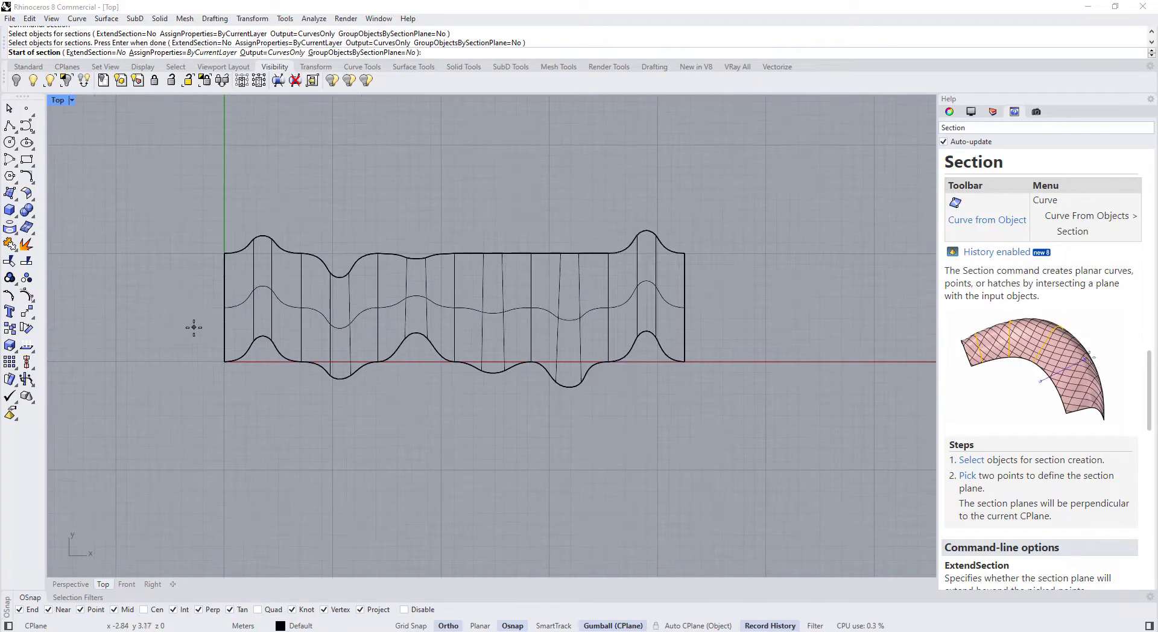
pyautogui.click(190, 335)
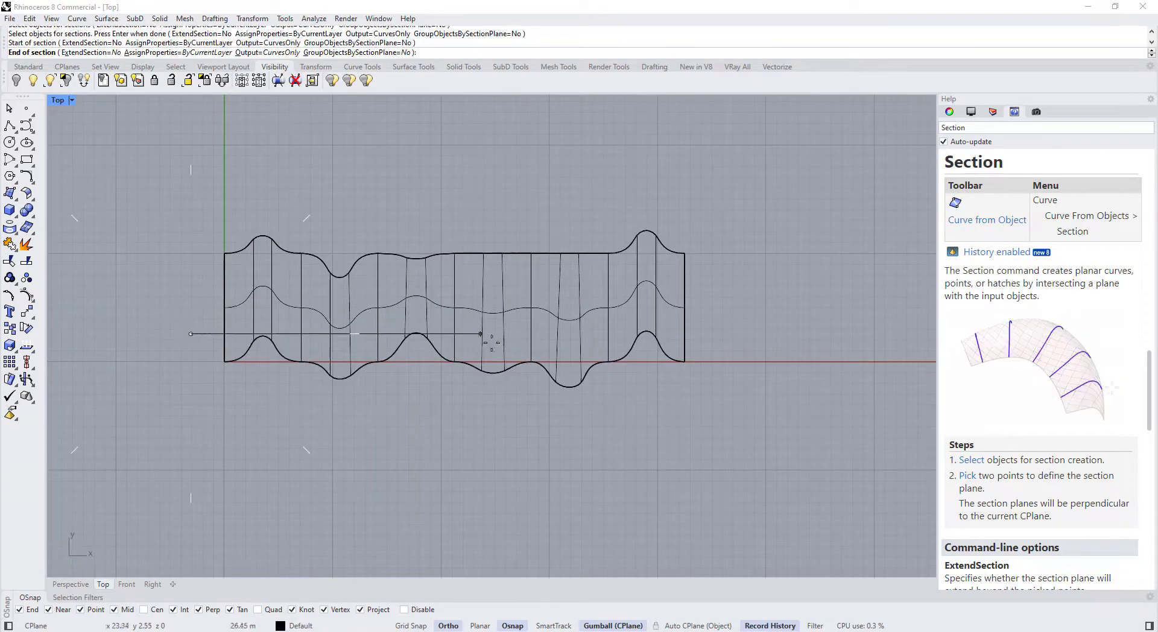
pyautogui.scroll(4, 677, 346)
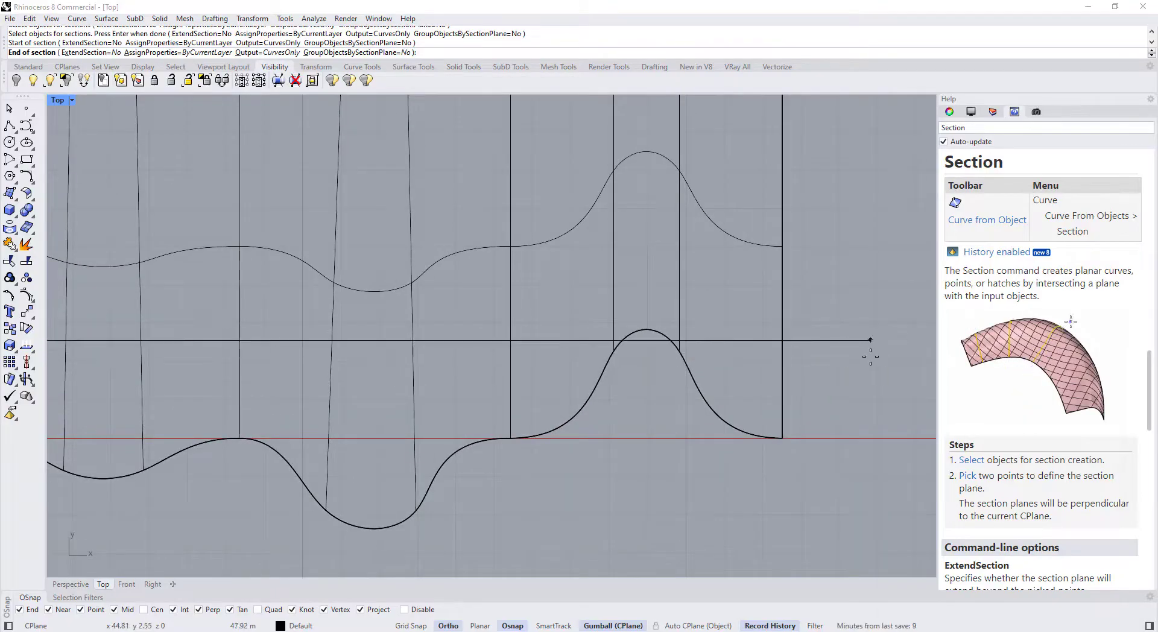
pyautogui.scroll(-3, 814, 344)
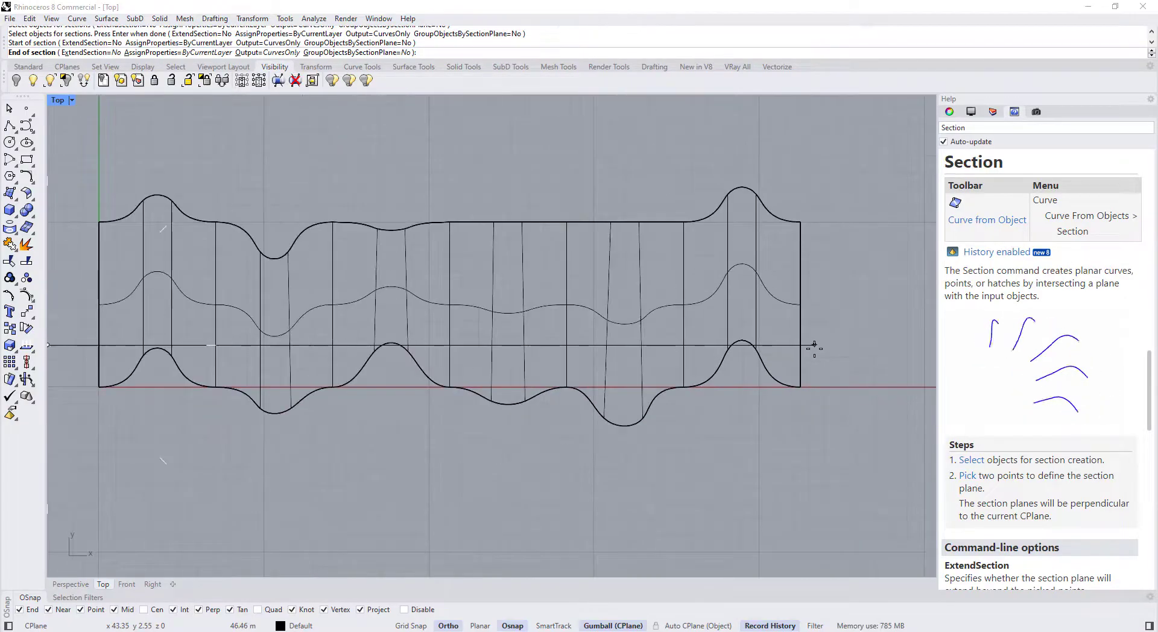
pyautogui.scroll(6, 832, 355)
pyautogui.scroll(-8, 830, 354)
pyautogui.press('Escape')
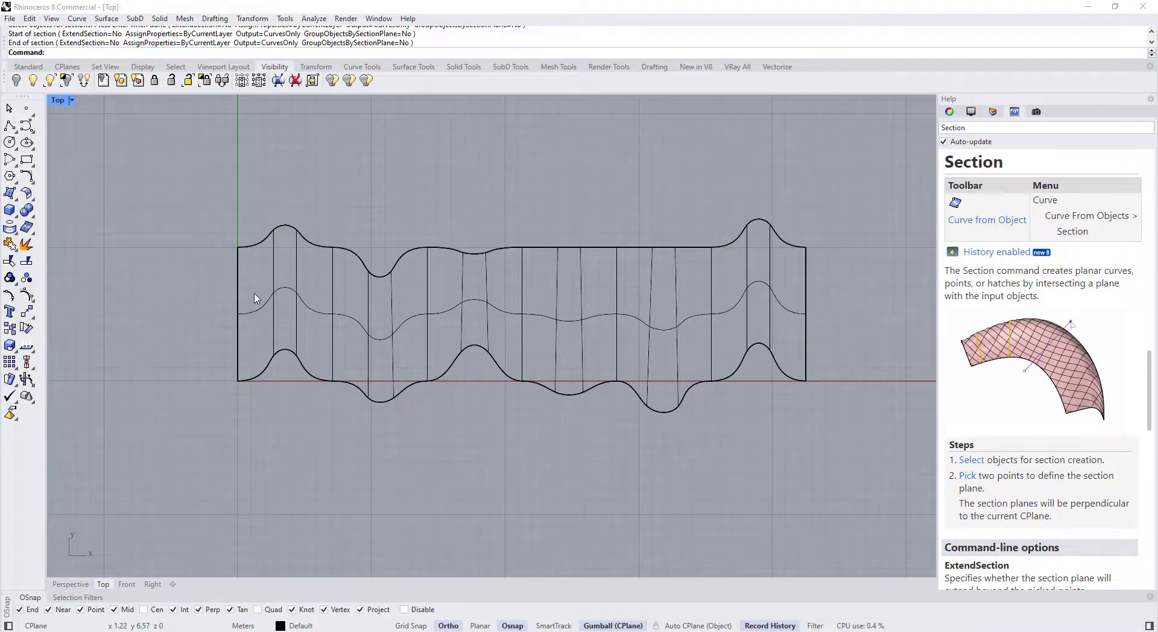
# - Cut two lengthwise Section curves through the wavy surface parallel to the X axis, at about one third and three quarters of its width
pyautogui.click(295, 285)
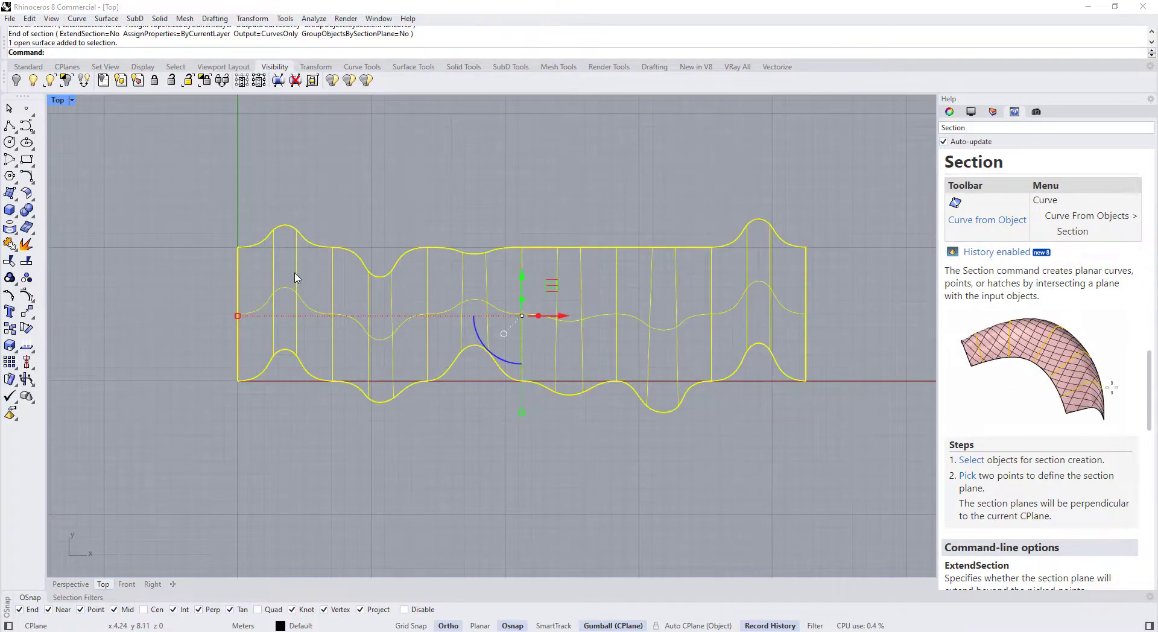
pyautogui.rightClick(296, 277)
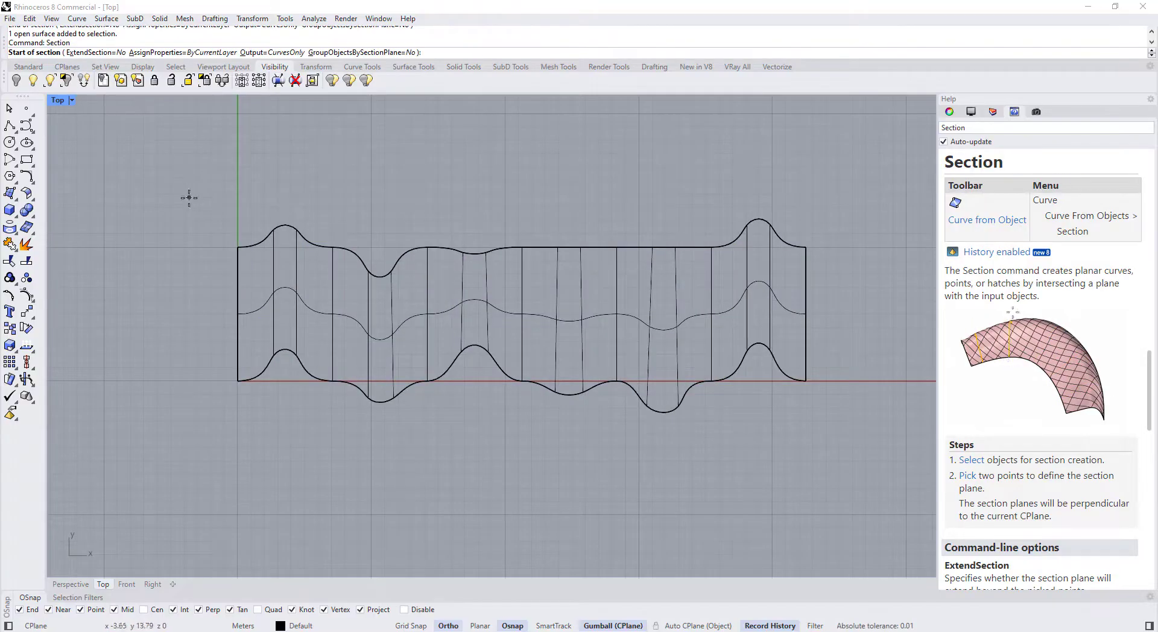
pyautogui.click(214, 337)
pyautogui.scroll(-2, 215, 336)
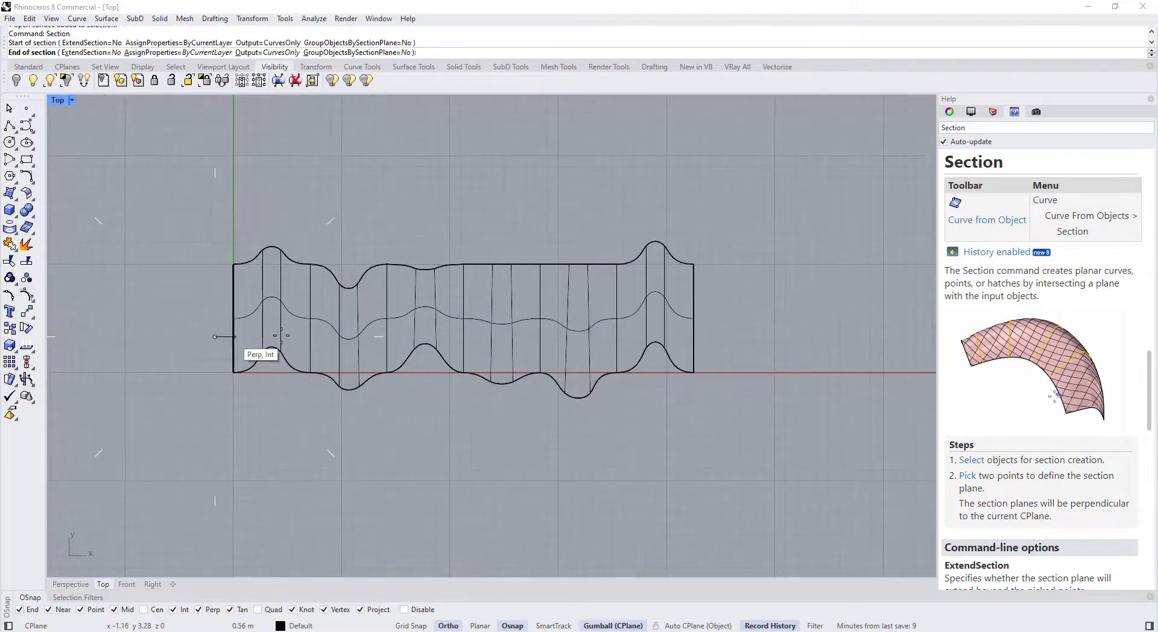
pyautogui.click(766, 334)
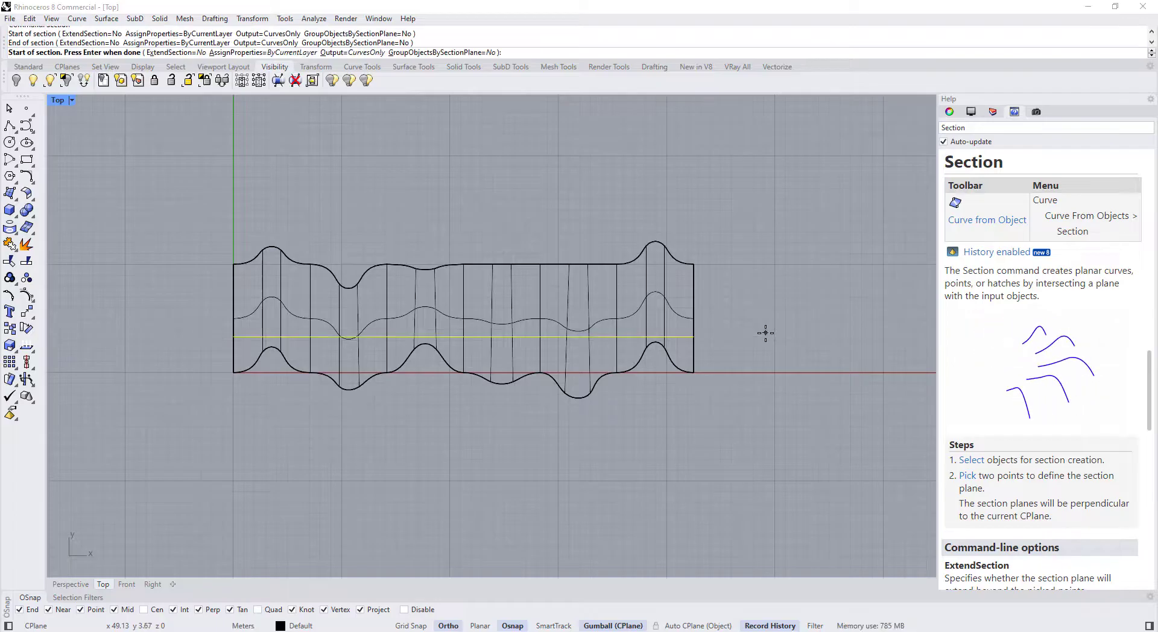
pyautogui.click(206, 293)
pyautogui.click(754, 299)
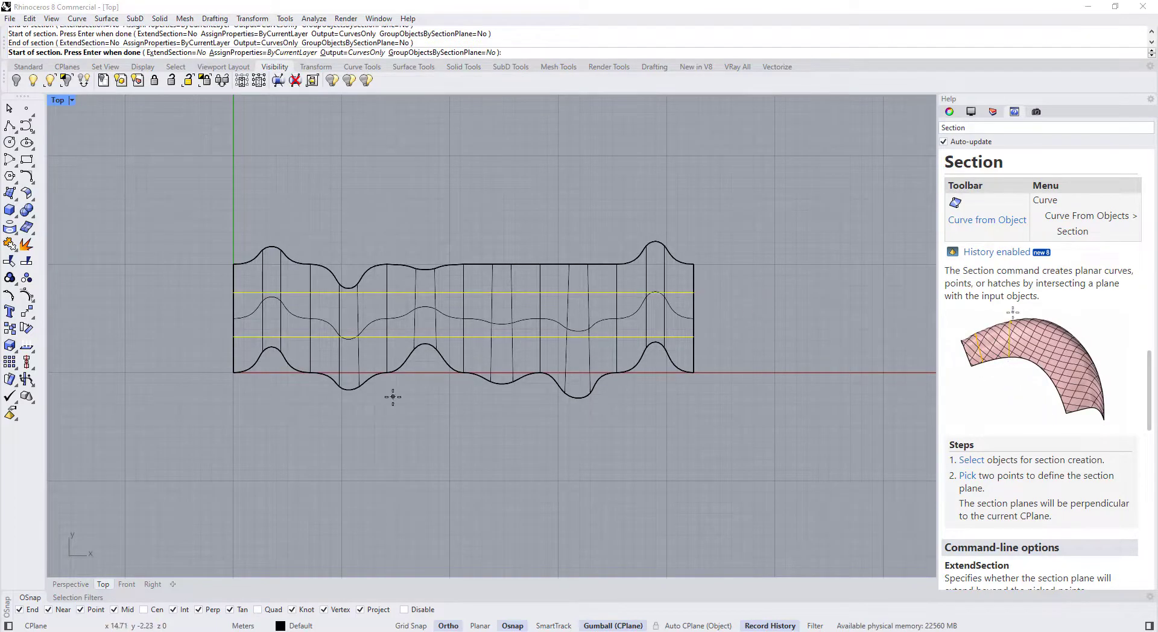
pyautogui.press('Return')
# - In a maximized Perspective view, isolate the two new section curves
pyautogui.doubleClick(57, 100)
pyautogui.doubleClick(518, 101)
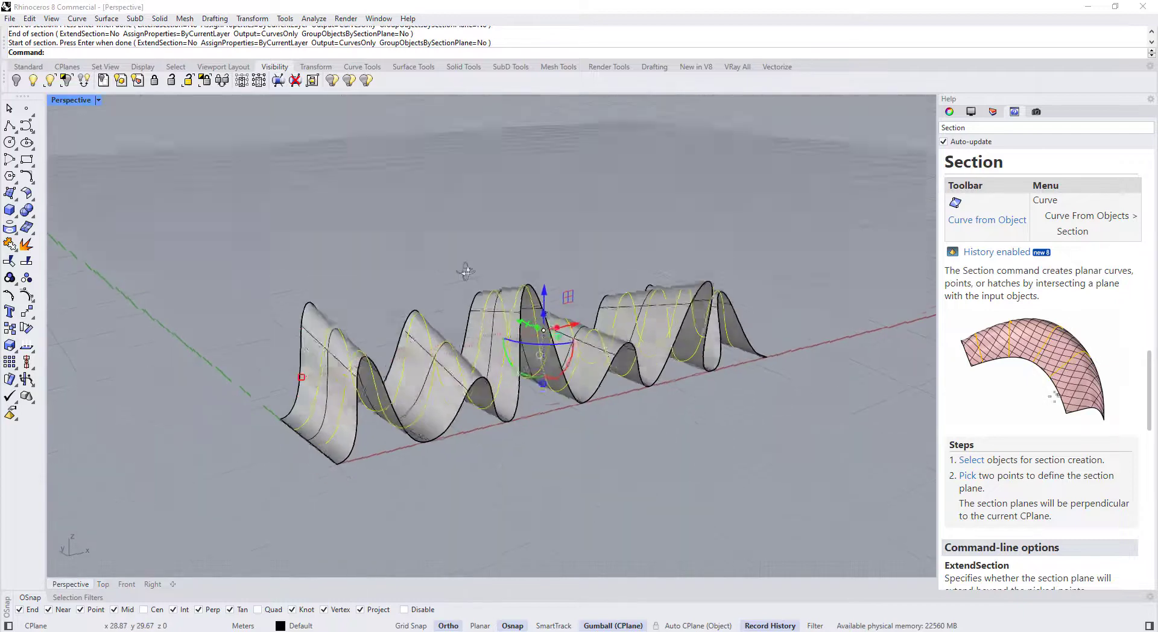
pyautogui.moveTo(466, 272); pyautogui.dragTo(463, 279, button='right')
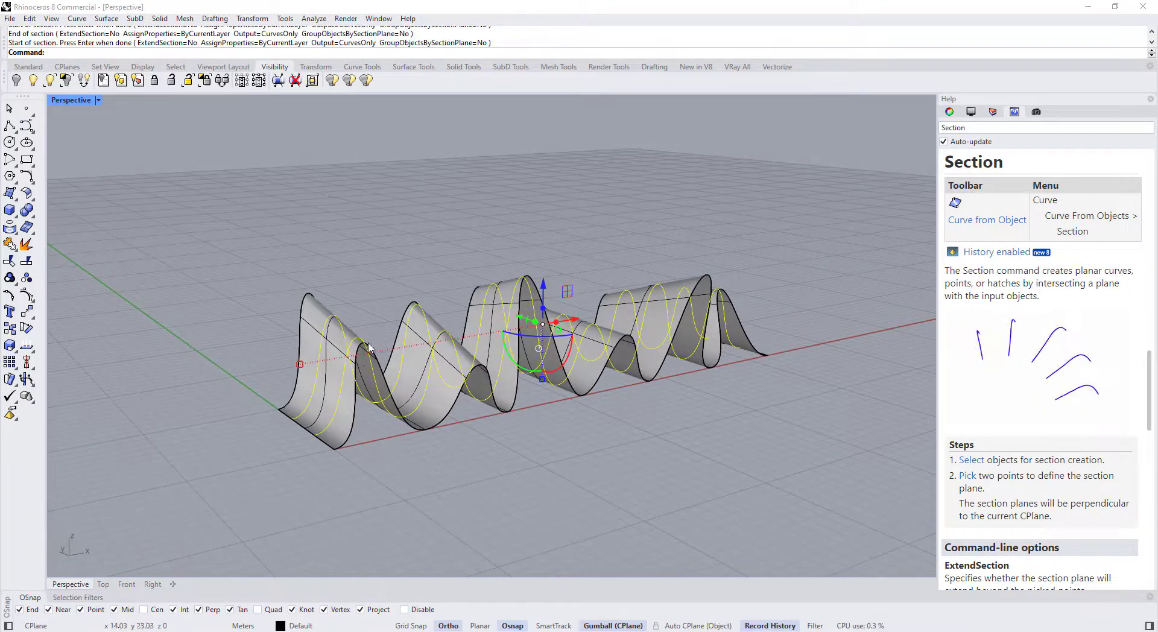
pyautogui.click(66, 82)
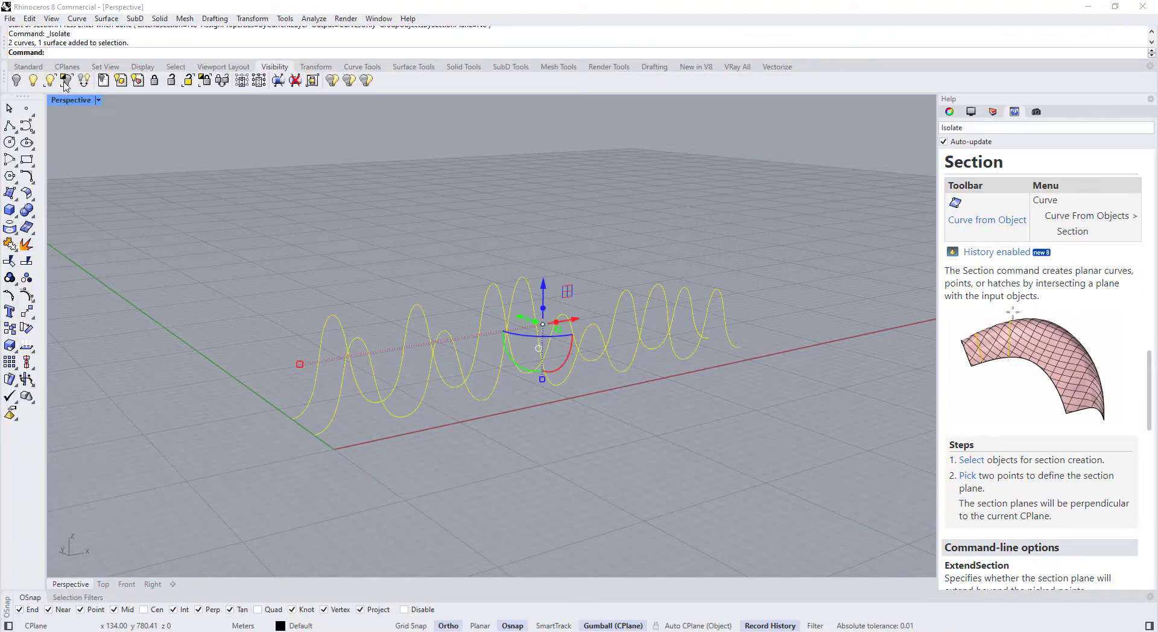
pyautogui.click(258, 305)
pyautogui.moveTo(259, 306); pyautogui.dragTo(432, 453, button='right')
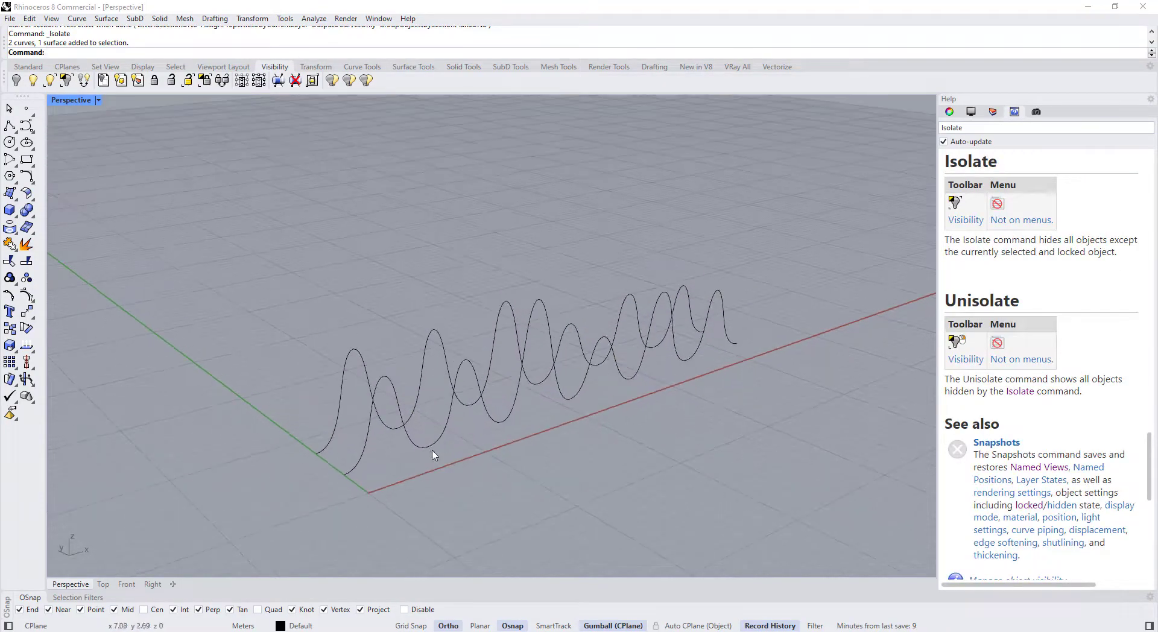
pyautogui.click(428, 445)
pyautogui.click(404, 490)
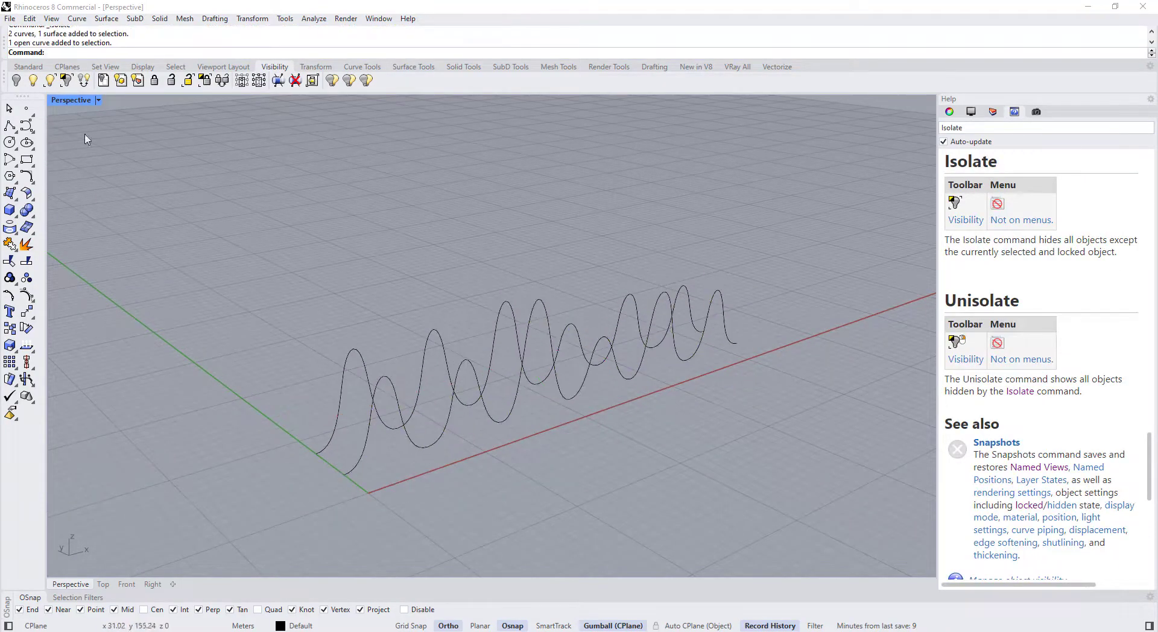
# - Draw a straight polyline between the two end points of each section curve as its base line
pyautogui.click(9, 126)
pyautogui.click(343, 475)
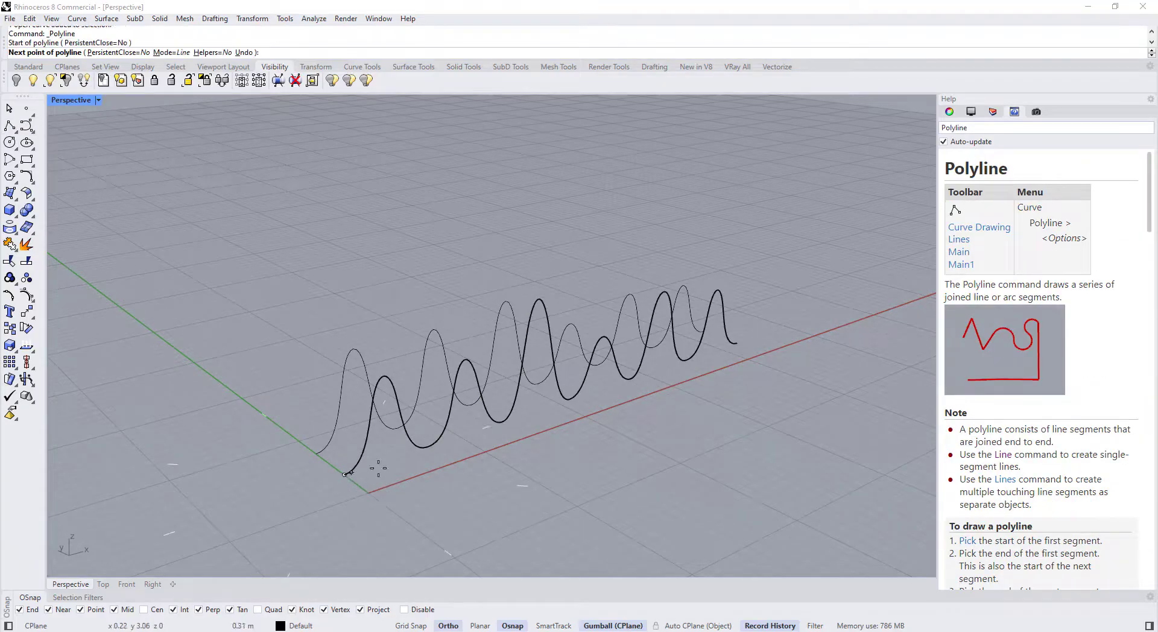
pyautogui.click(745, 343)
pyautogui.rightClick(729, 352)
pyautogui.rightClick(328, 450)
pyautogui.click(317, 454)
pyautogui.moveTo(317, 454); pyautogui.dragTo(309, 513, button='right')
pyautogui.click(708, 335)
pyautogui.rightClick(709, 331)
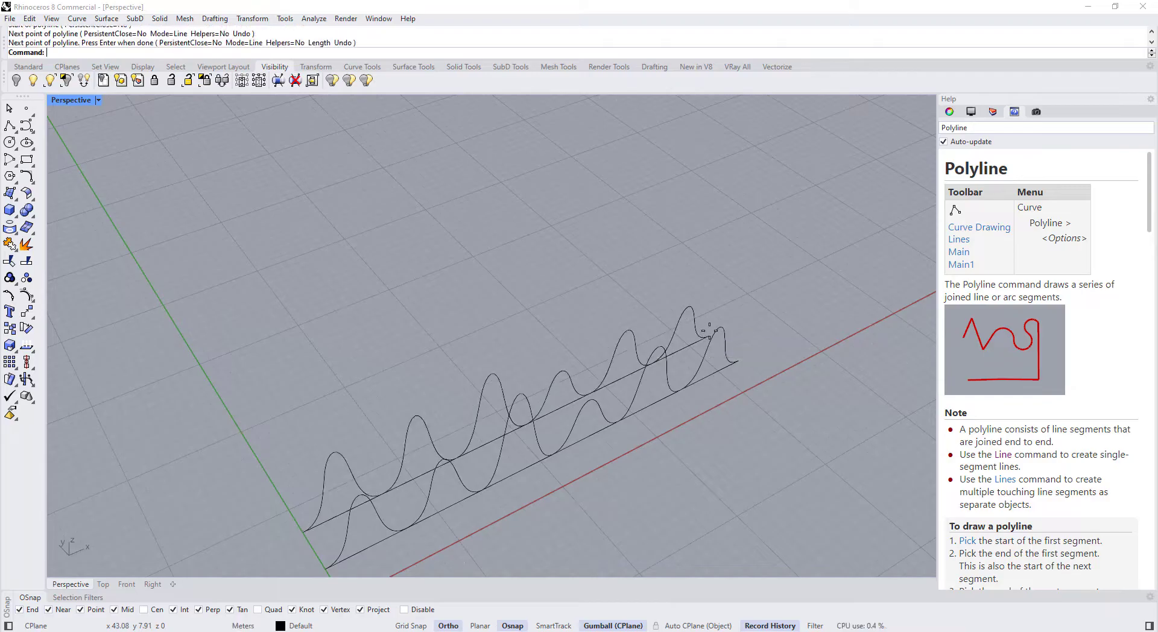
# - Fill the front section curve and its base line with planar surfaces using PlanarSrf with curve boolean processing, and check the resulting pieces individually
pyautogui.click(620, 411)
pyautogui.moveTo(594, 435); pyautogui.dragTo(589, 442, button='right')
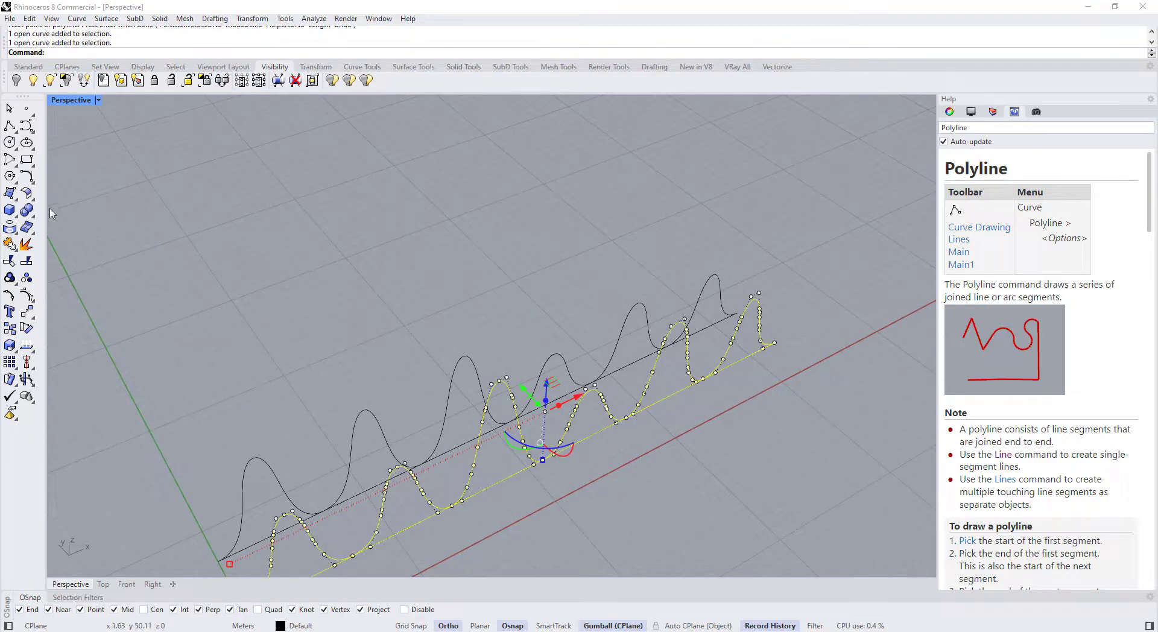
pyautogui.click(13, 207)
pyautogui.click(16, 199)
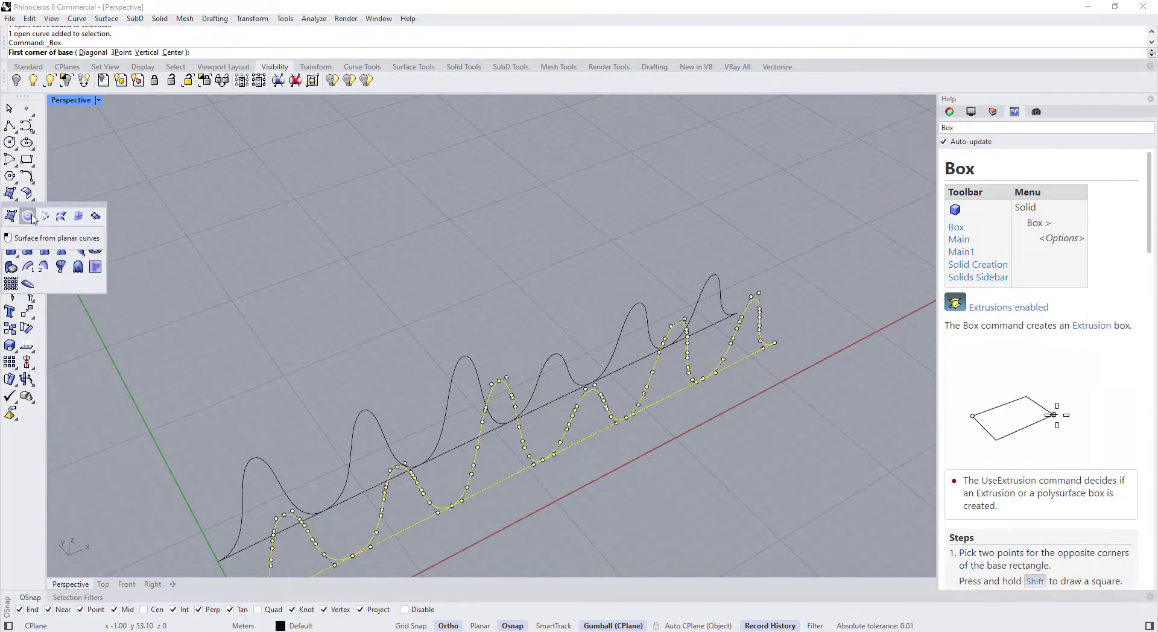
pyautogui.click(28, 216)
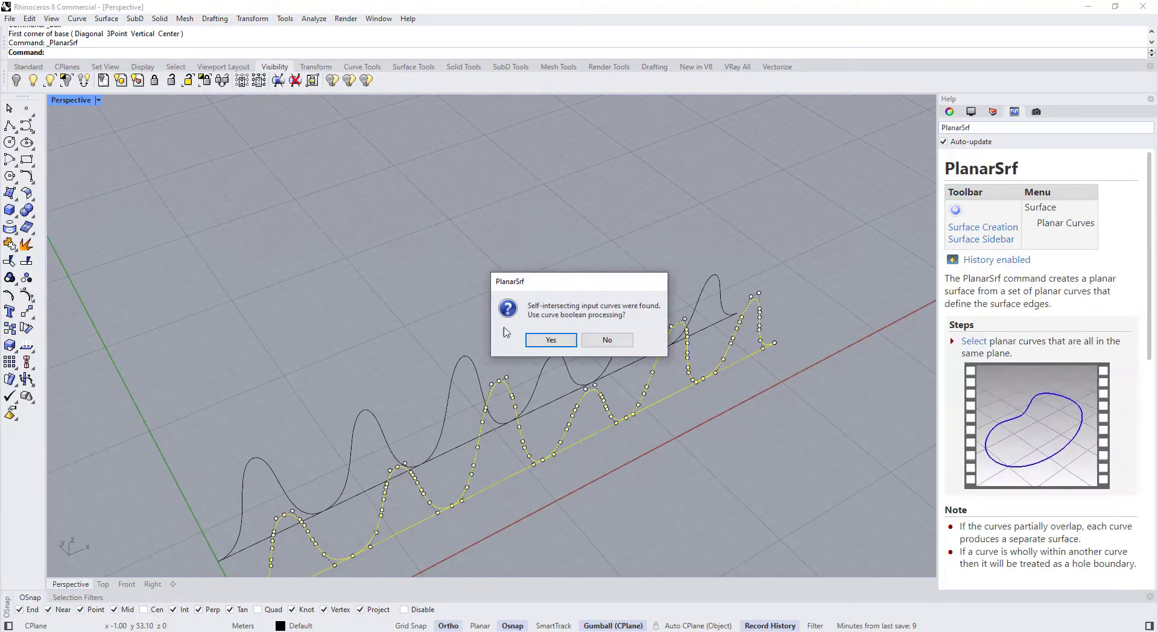
pyautogui.click(549, 338)
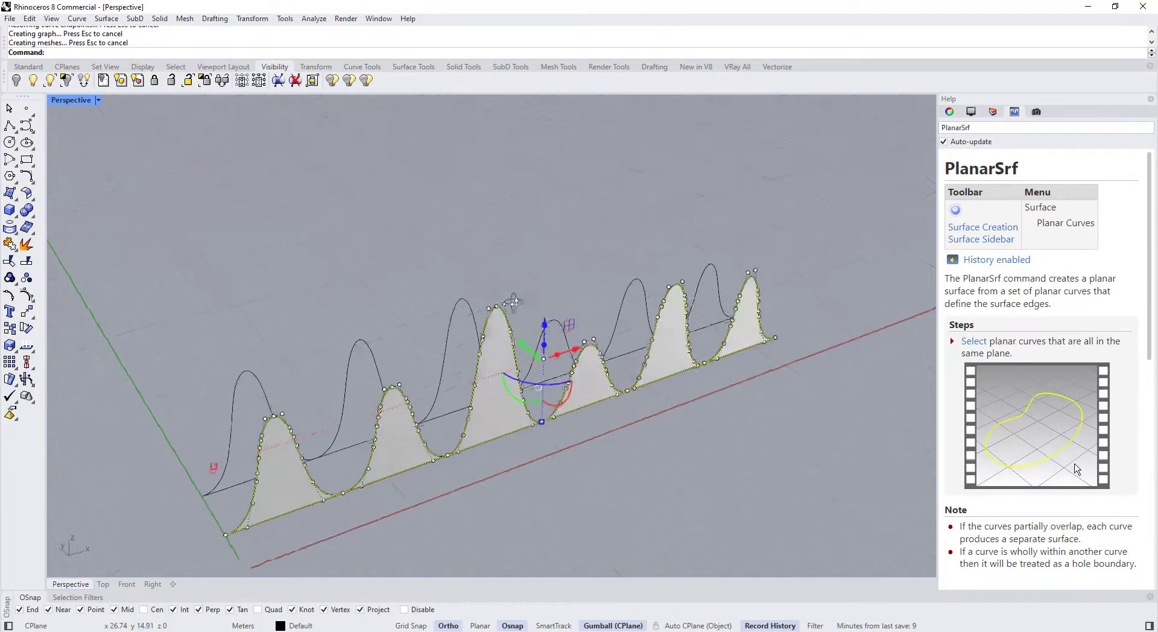
pyautogui.click(501, 436)
pyautogui.click(280, 488)
pyautogui.scroll(5, 341, 504)
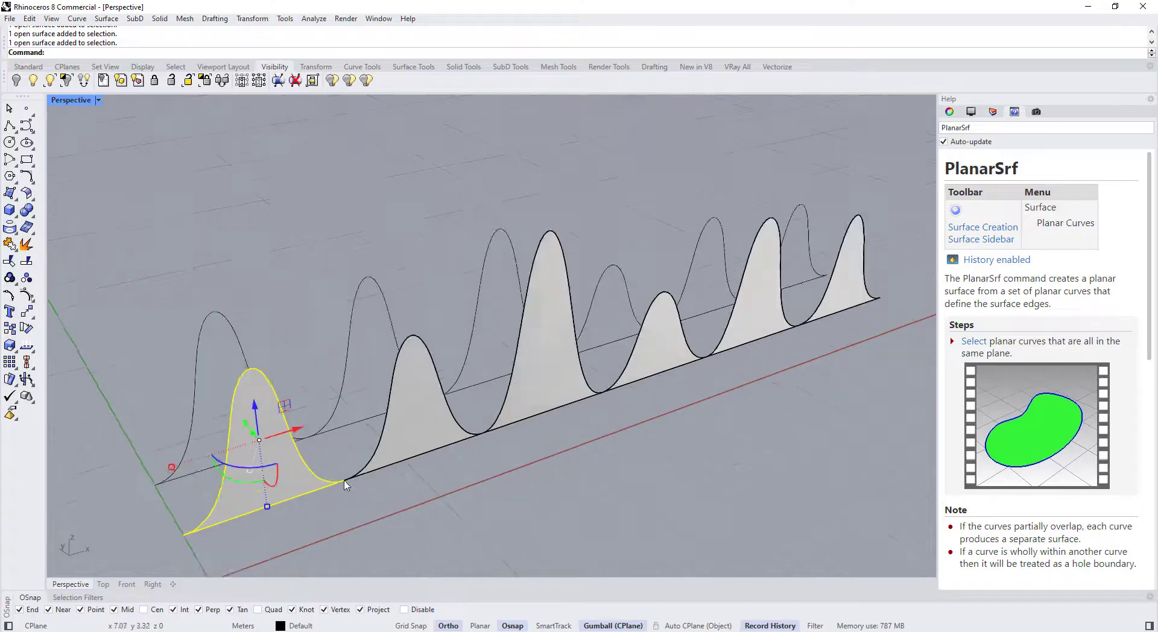
pyautogui.scroll(-5, 352, 488)
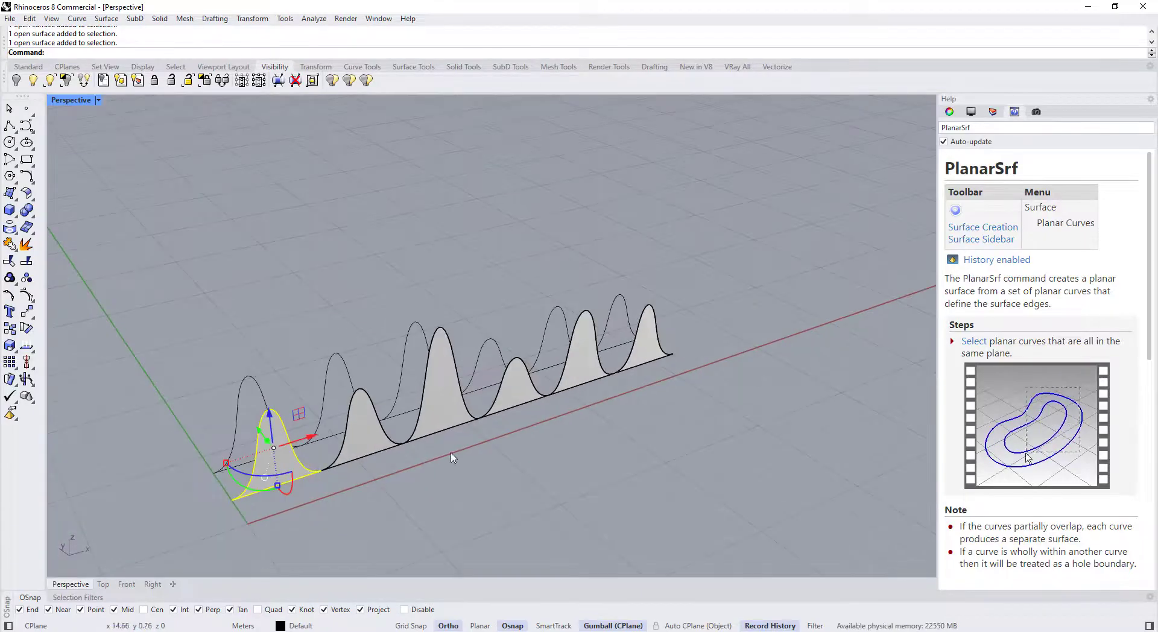
pyautogui.click(519, 399)
pyautogui.click(671, 341)
# - Create planar surfaces from the rear section curve and its base line with curve boolean processing, and check several pieces
pyautogui.scroll(-7, 670, 345)
pyautogui.moveTo(517, 432); pyautogui.dragTo(589, 256, button='right')
pyautogui.moveTo(590, 257); pyautogui.dragTo(528, 468)
pyautogui.moveTo(528, 467); pyautogui.dragTo(403, 313, button='right')
pyautogui.click(17, 199)
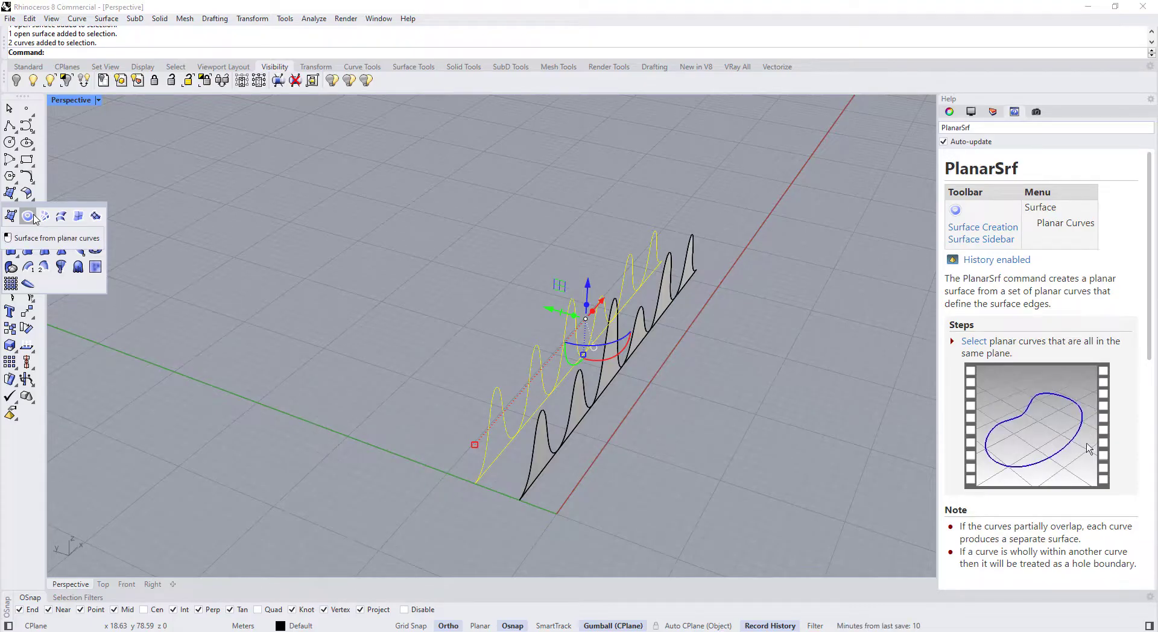
pyautogui.click(35, 219)
pyautogui.click(550, 369)
pyautogui.moveTo(483, 483); pyautogui.dragTo(446, 517, button='right')
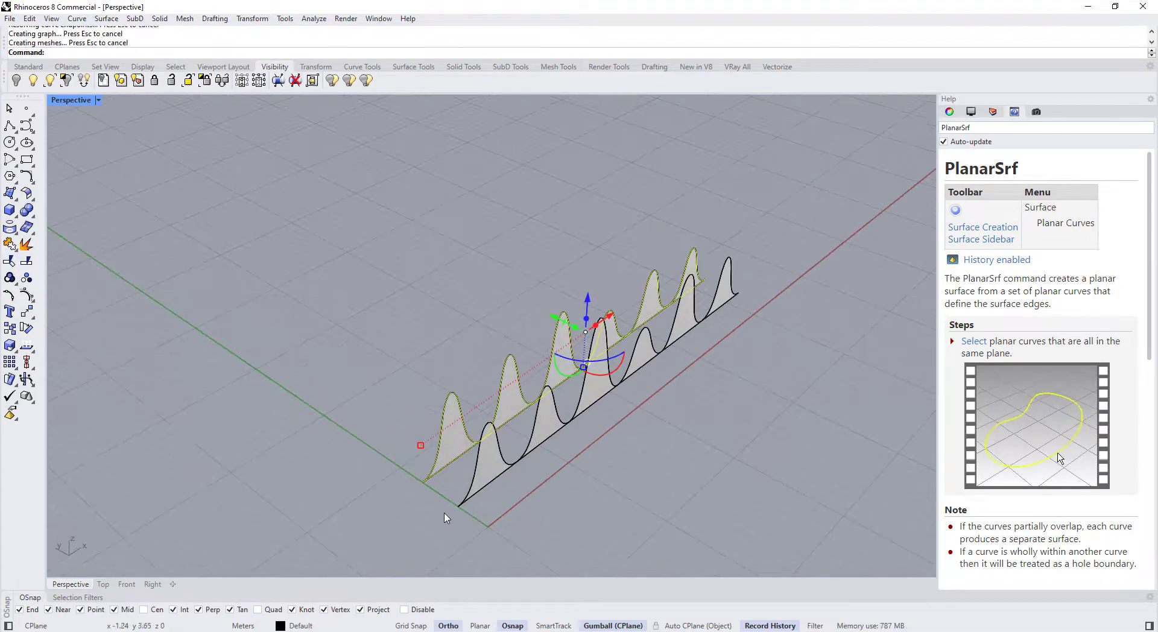
pyautogui.click(454, 433)
pyautogui.click(511, 381)
pyautogui.click(562, 352)
pyautogui.press('Escape')
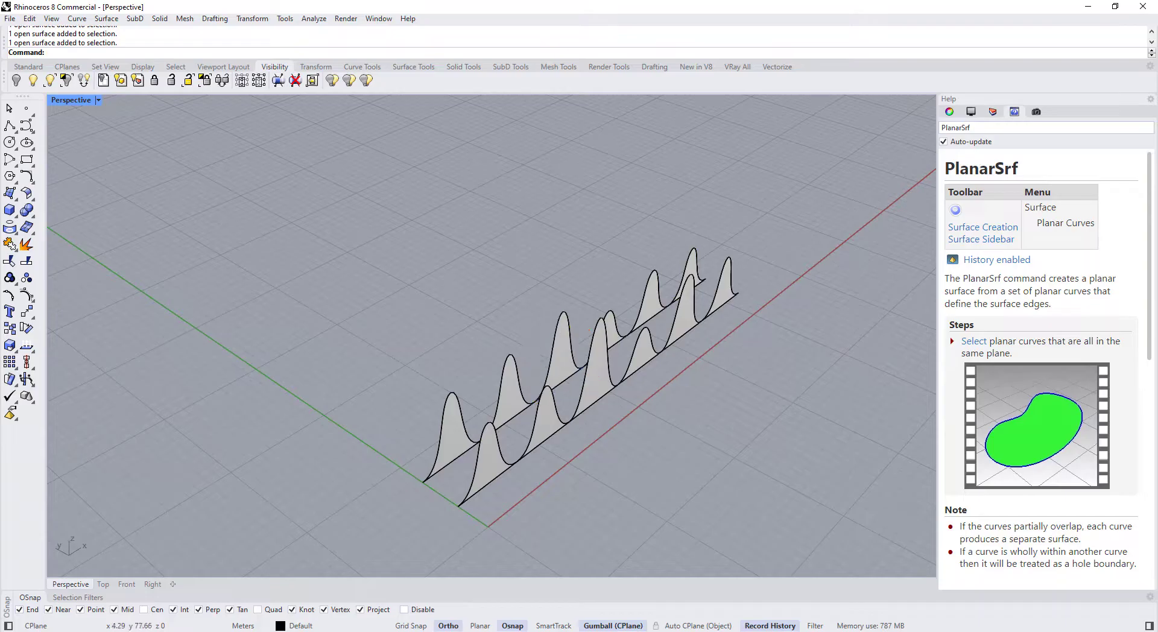
# - Show all hidden objects again, and select and hide every curve in the model
pyautogui.click(33, 81)
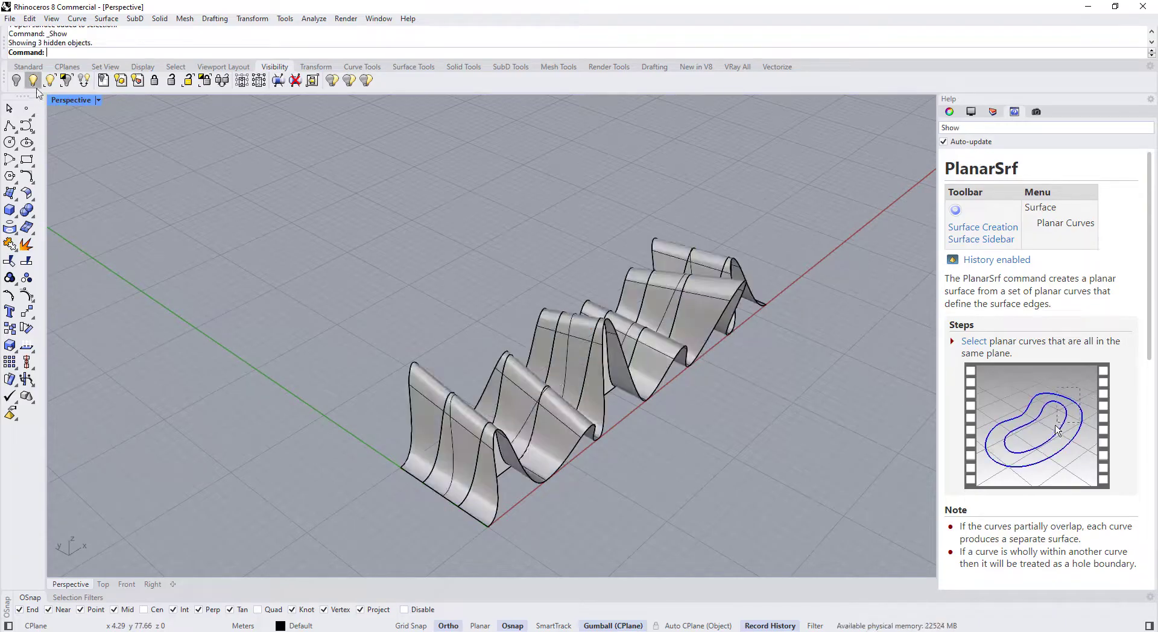
pyautogui.scroll(-3, 447, 519)
pyautogui.moveTo(446, 518); pyautogui.dragTo(404, 435, button='right')
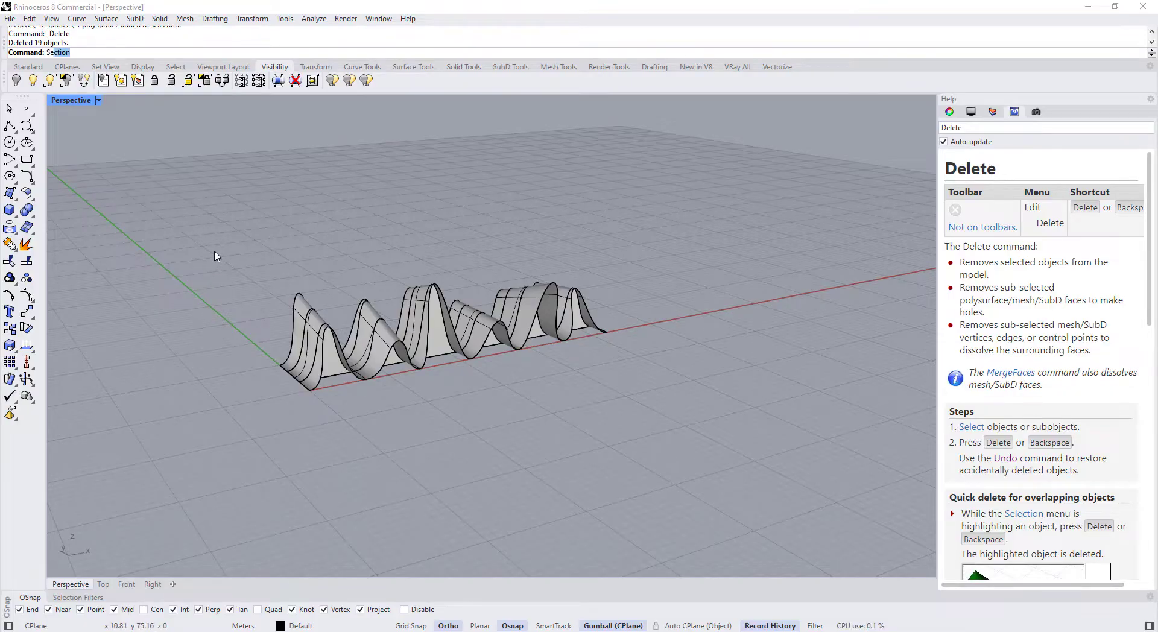
pyautogui.write('Crv')
pyautogui.press('Return')
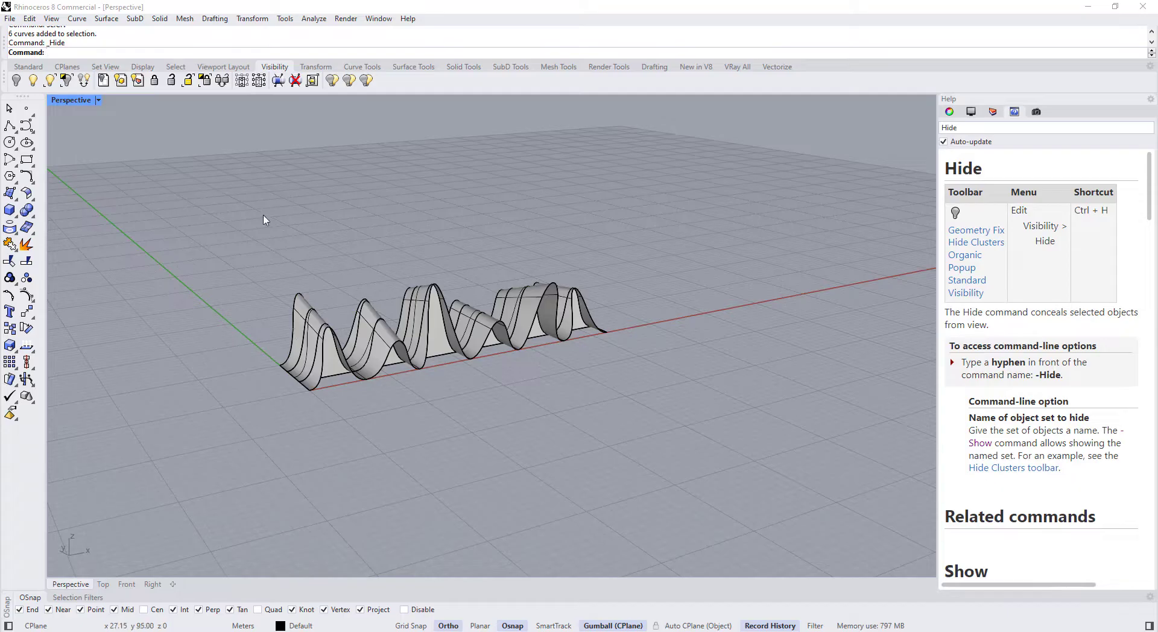
# - Select all thirteen surfaces of the building and place a duplicate farther along the X axis
pyautogui.moveTo(243, 184); pyautogui.dragTo(674, 477)
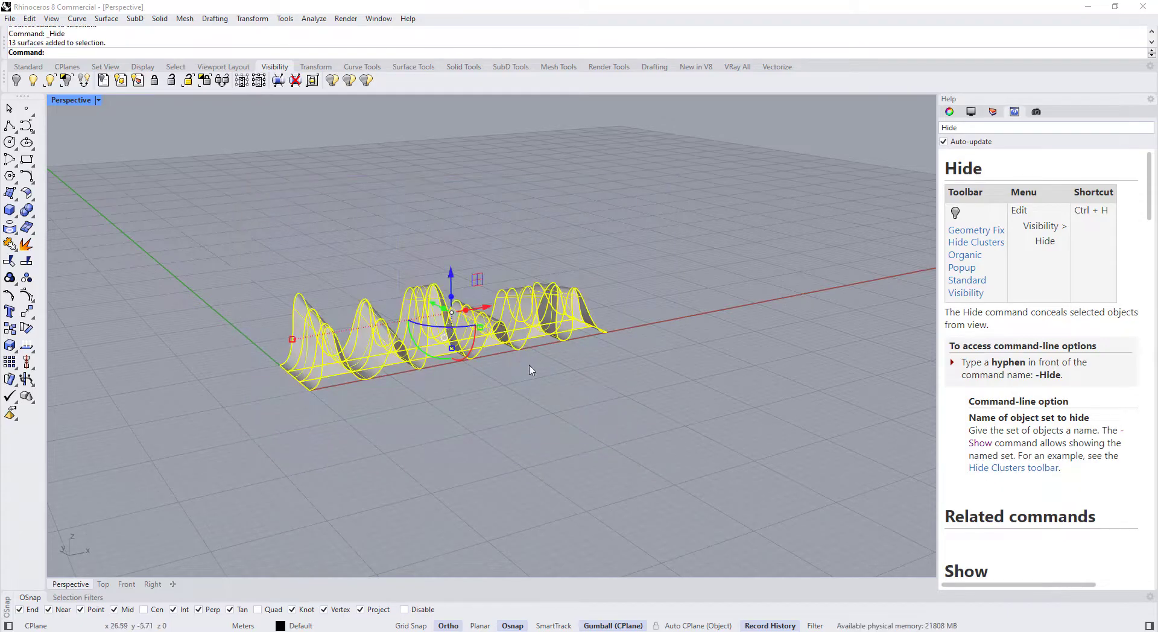
pyautogui.moveTo(468, 375); pyautogui.dragTo(443, 417, button='right')
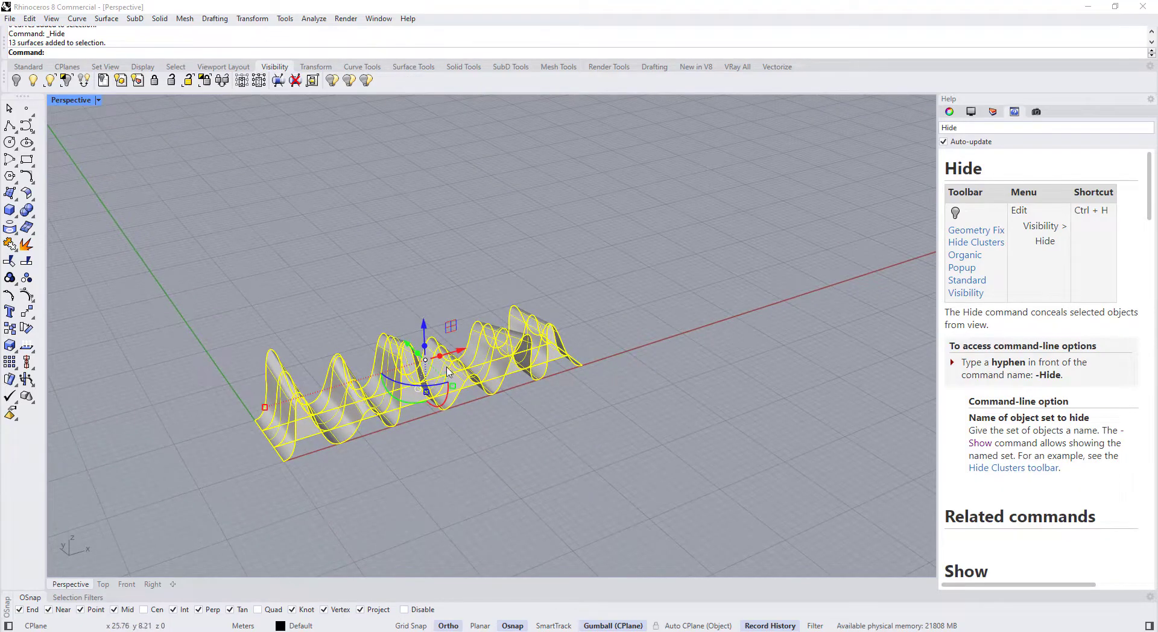
pyautogui.keyDown('alt'); pyautogui.moveTo(461, 351); pyautogui.dragTo(819, 245); pyautogui.keyUp('alt')
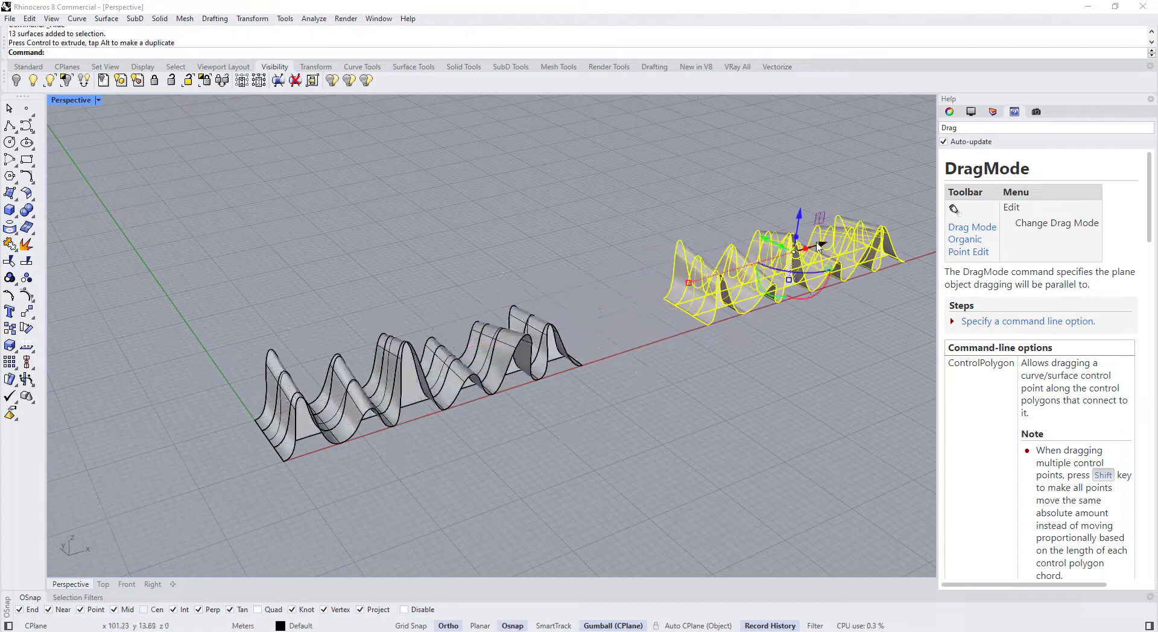
pyautogui.keyDown('shift'); pyautogui.moveTo(789, 368); pyautogui.dragTo(612, 495, button='right'); pyautogui.keyUp('shift')
pyautogui.click(612, 495)
# - Thicken the duplicate's wavy surface with OffsetSrf into a solid, with the direction flipped upward, distance 0.25 and Corner=Sharp
pyautogui.scroll(9, 696, 412)
pyautogui.click(487, 379)
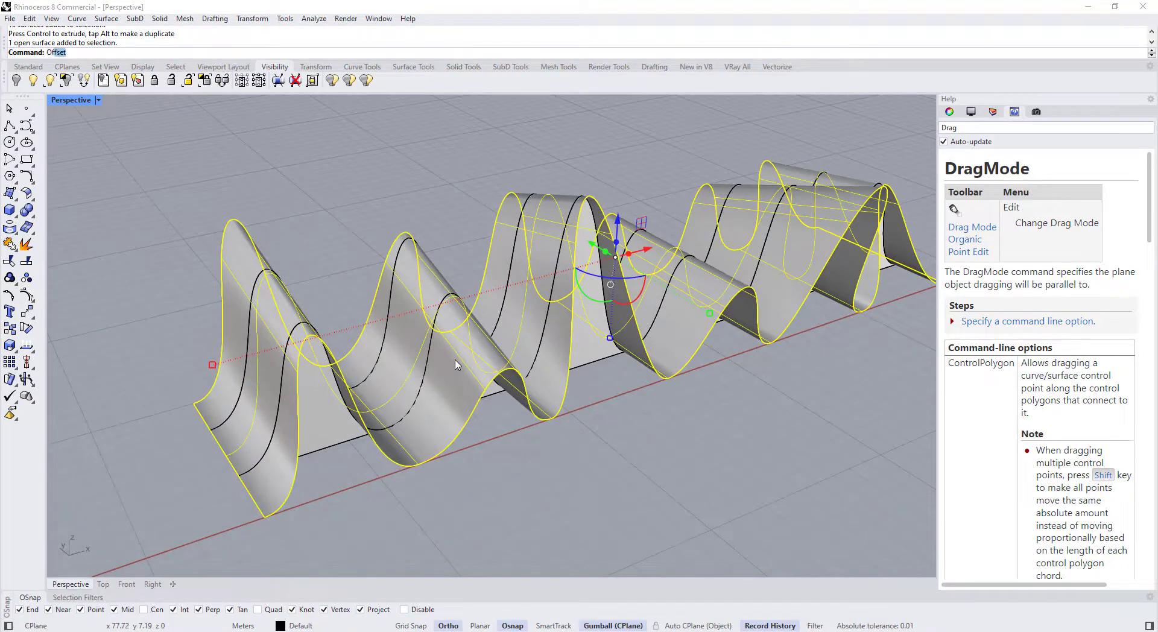
pyautogui.write('Srf')
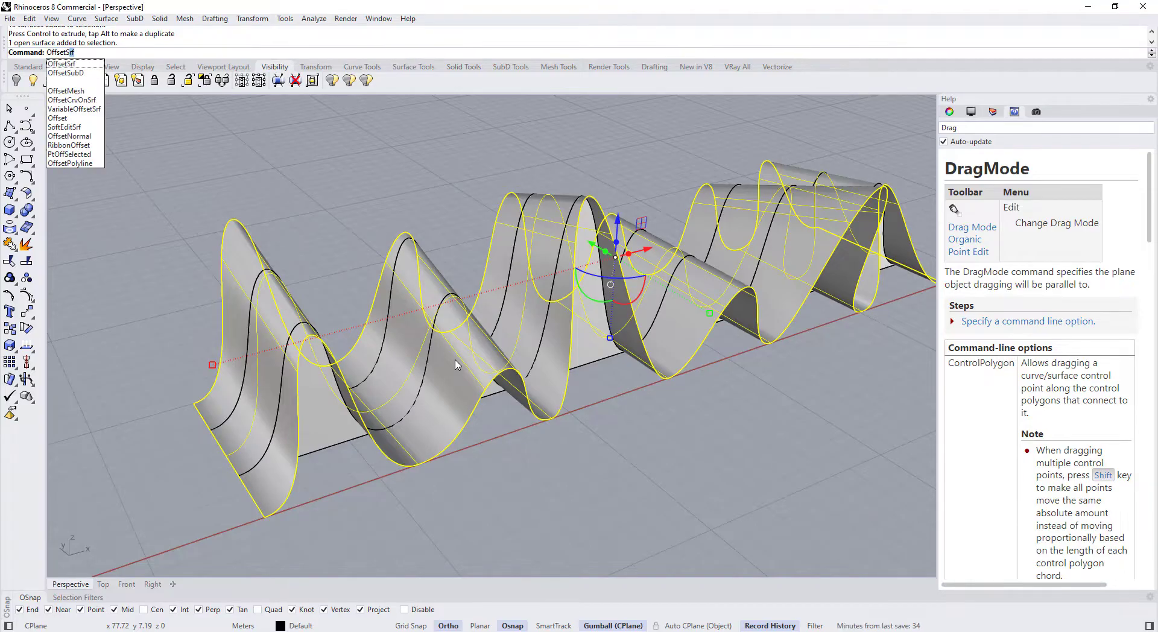
pyautogui.press('Return')
pyautogui.click(35, 218)
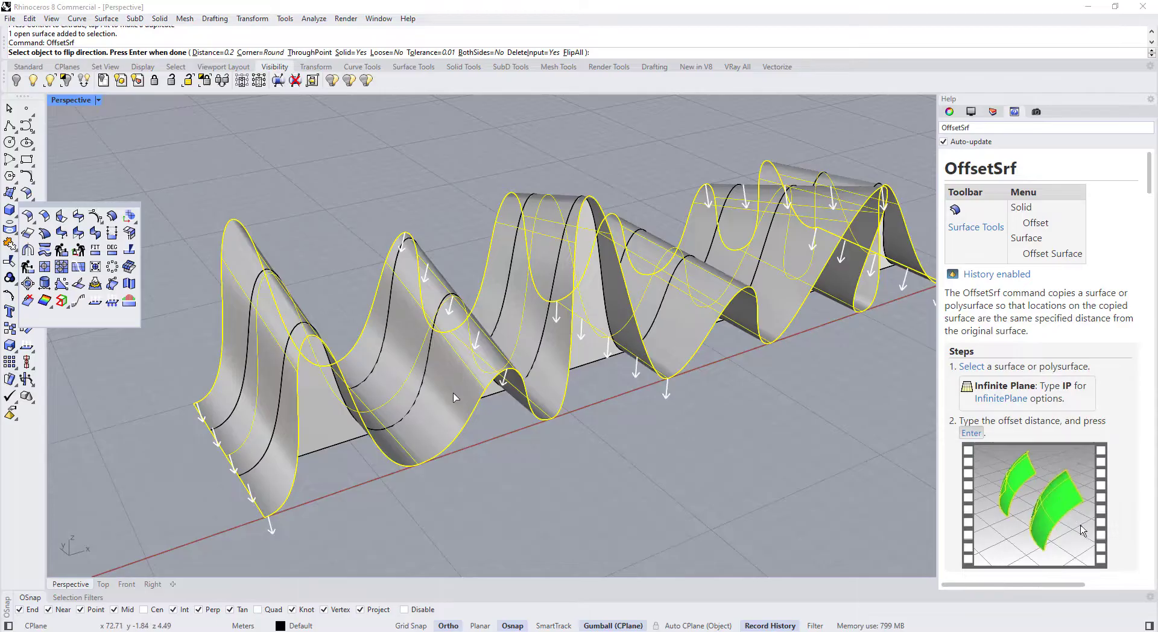
pyautogui.click(462, 375)
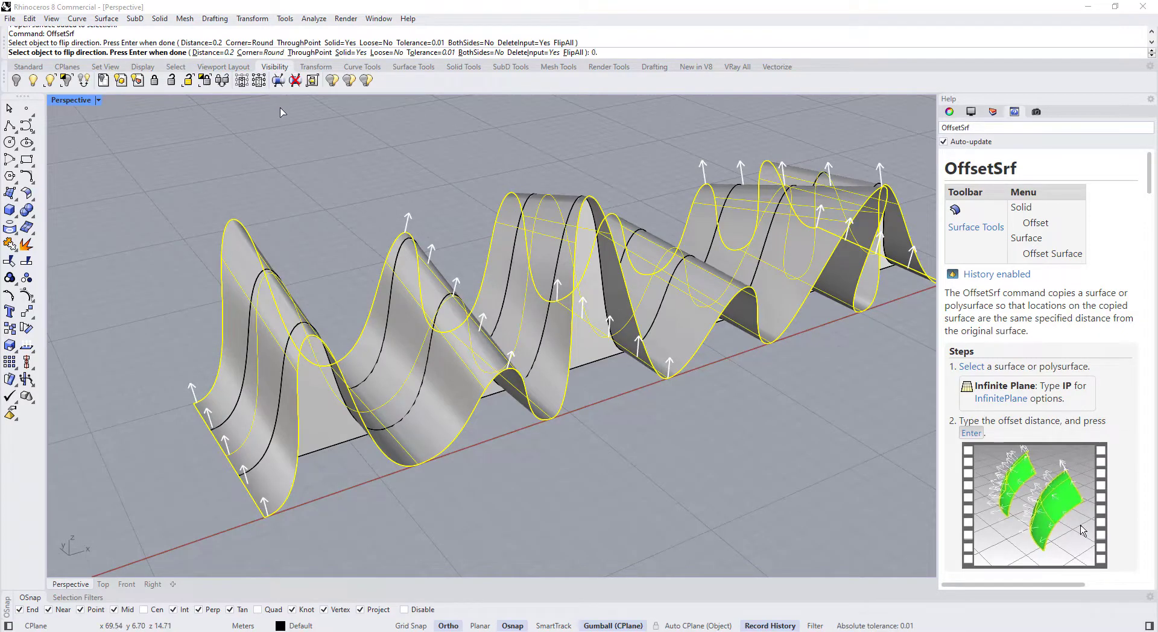
pyautogui.write('25')
pyautogui.press('Return')
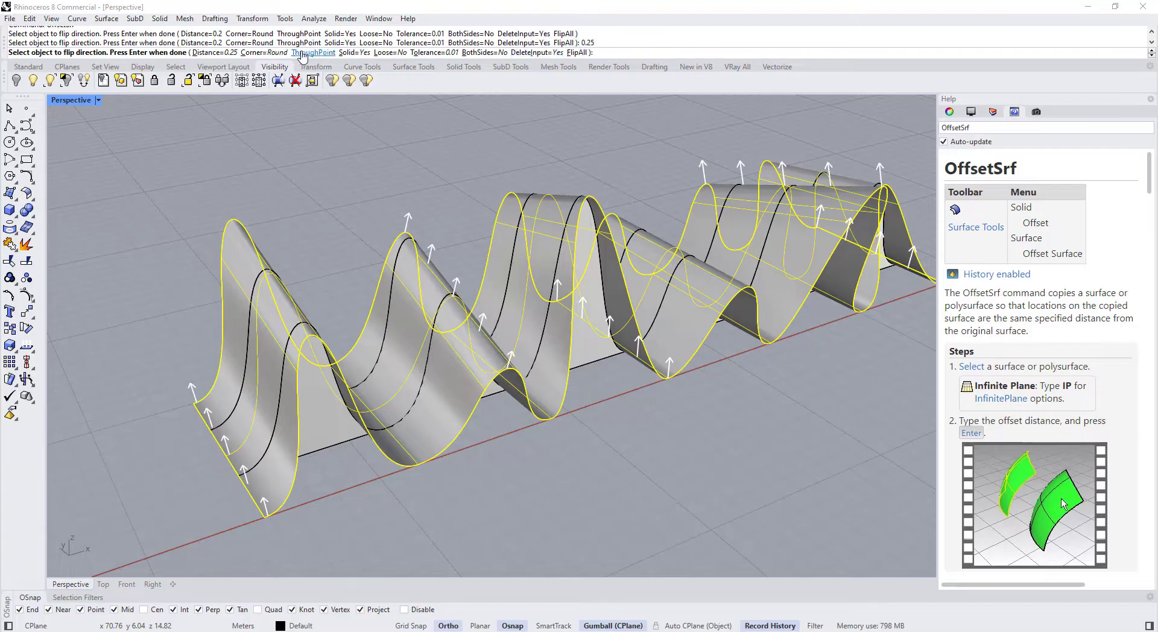
pyautogui.click(261, 55)
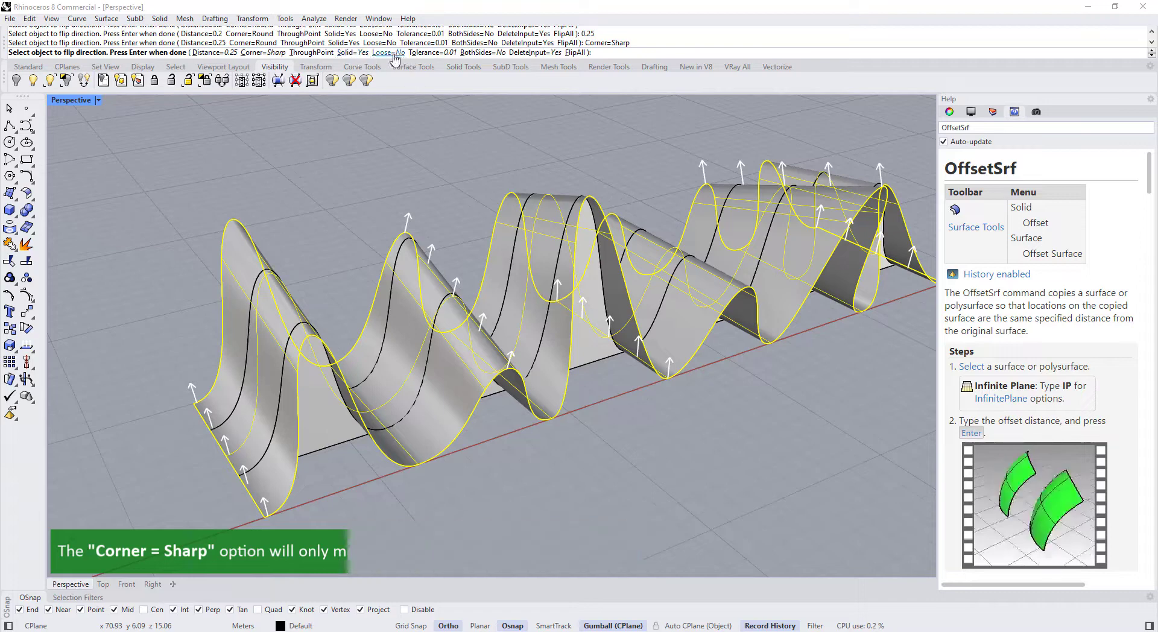
pyautogui.moveTo(380, 97); pyautogui.dragTo(383, 226, button='right')
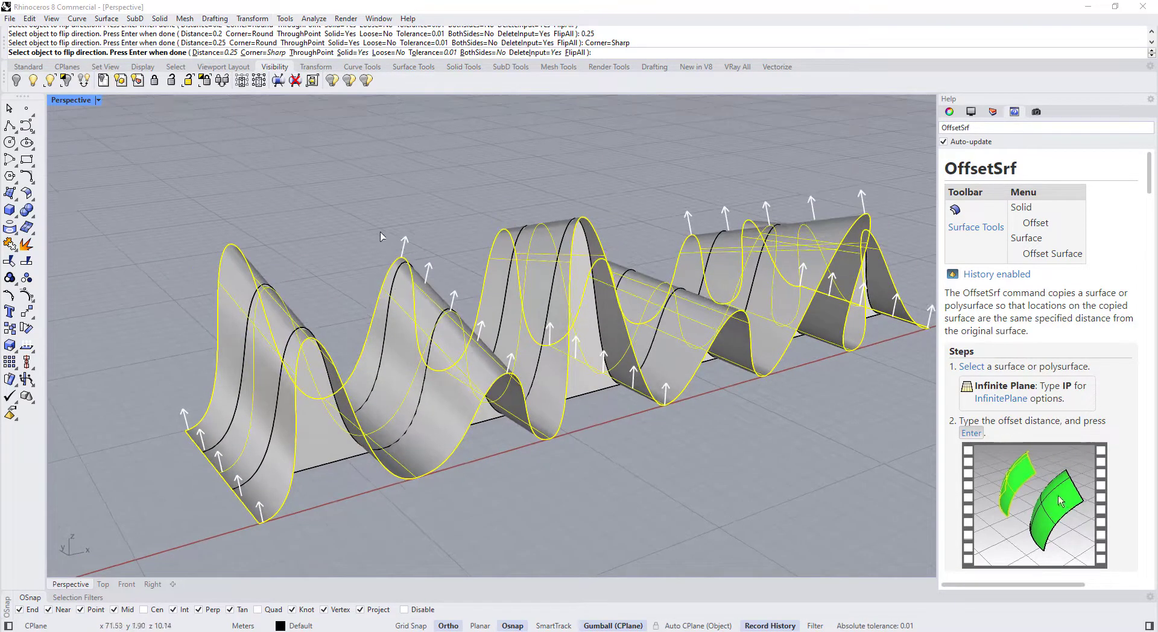
pyautogui.press('Return')
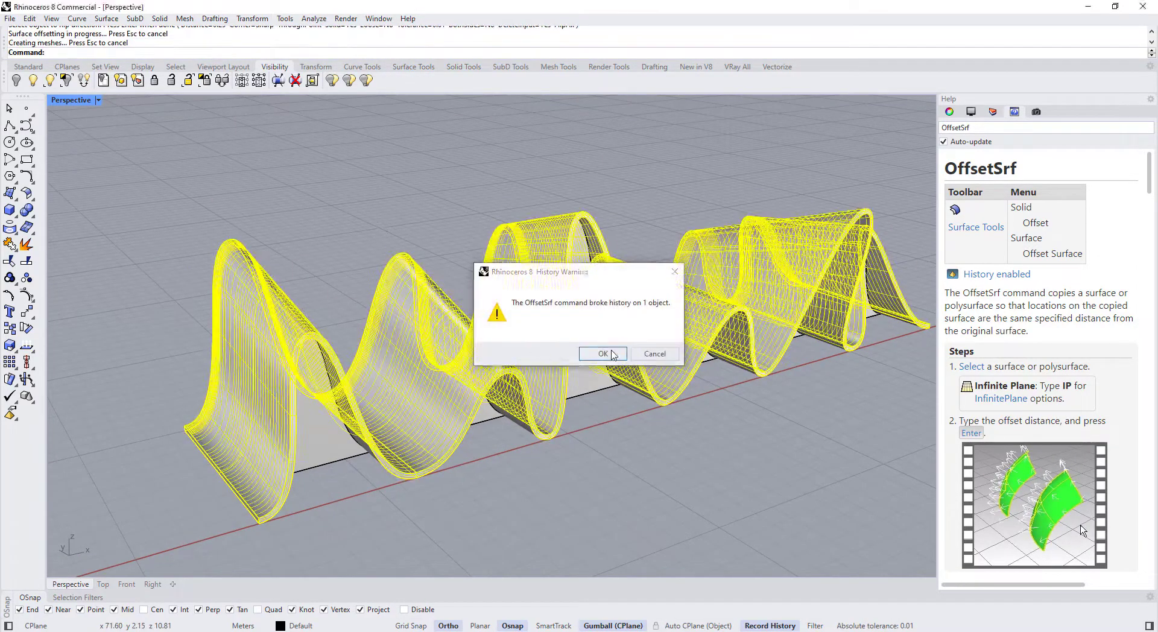
pyautogui.press('Return')
# - Turn off the surface isocurves for the thickened wavy roof and deselect it
pyautogui.scroll(2, 358, 392)
pyautogui.click(483, 329)
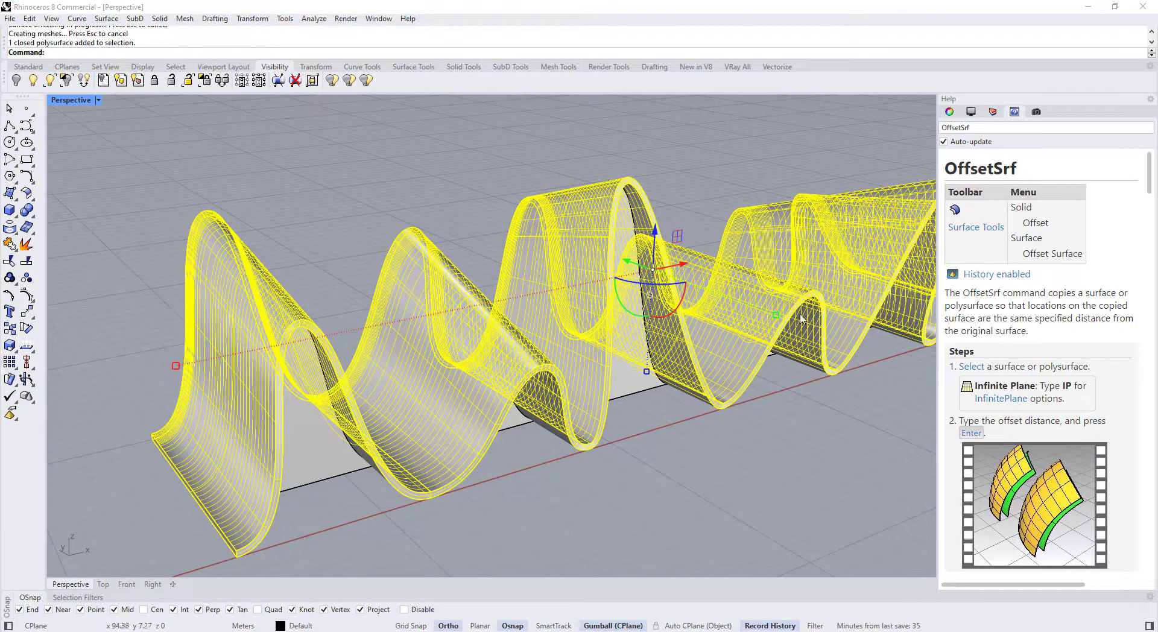
pyautogui.click(949, 112)
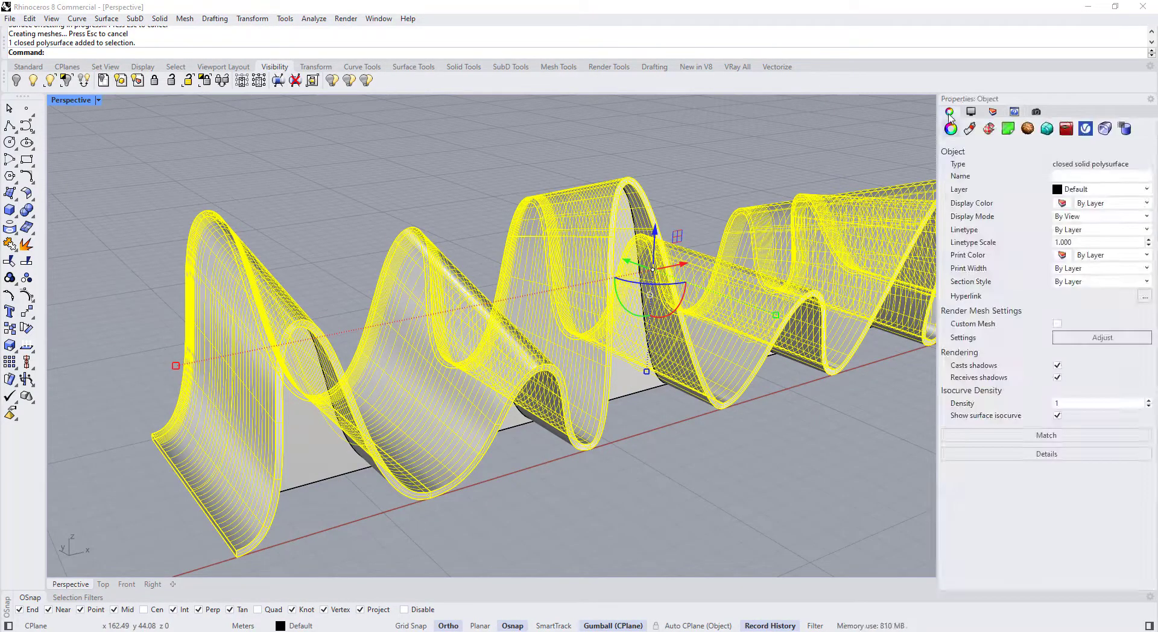
pyautogui.click(1057, 416)
pyautogui.press('Escape')
pyautogui.scroll(-5, 338, 241)
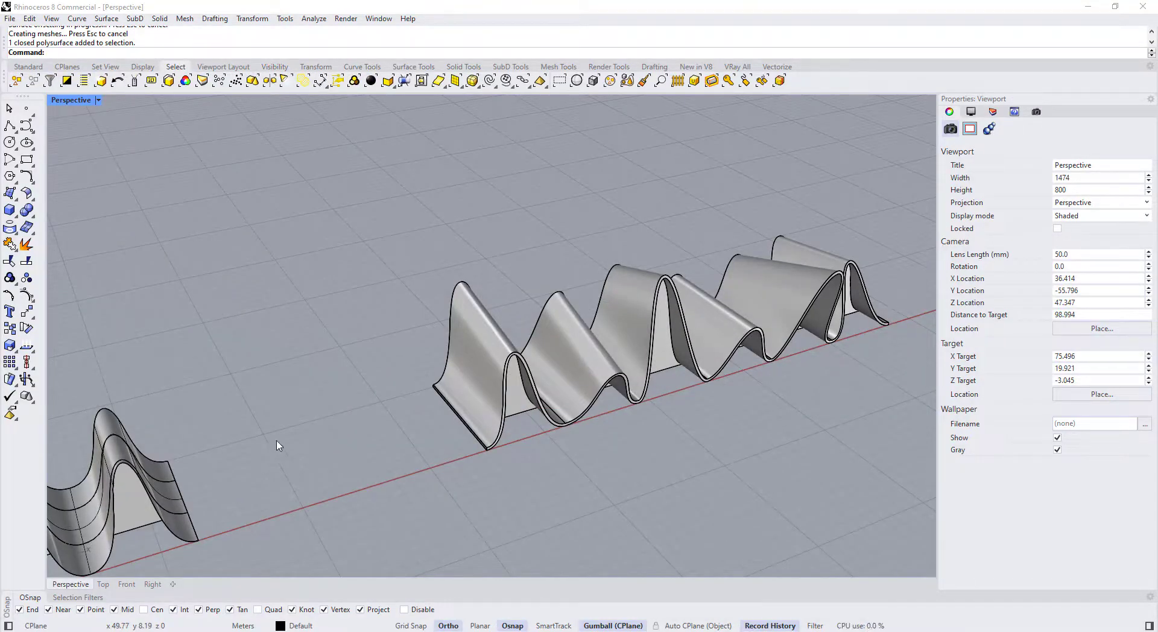
# - Draw a test box in the empty area behind the duplicated building and delete its front face
pyautogui.click(10, 210)
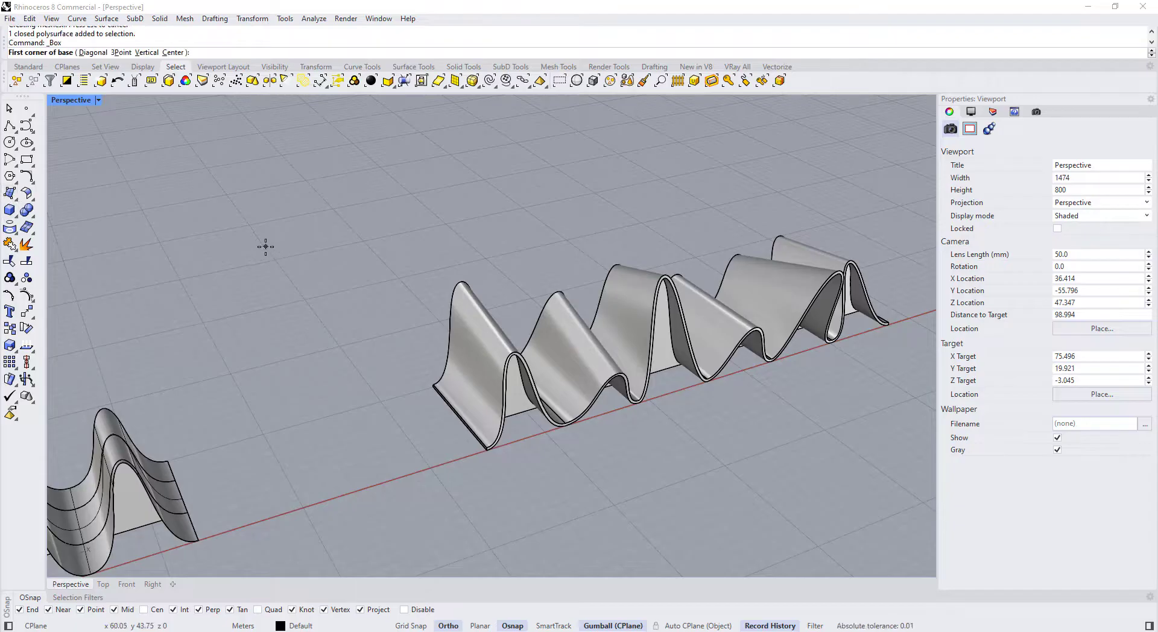
pyautogui.click(229, 234)
pyautogui.click(367, 266)
pyautogui.click(359, 219)
pyautogui.scroll(7, 284, 222)
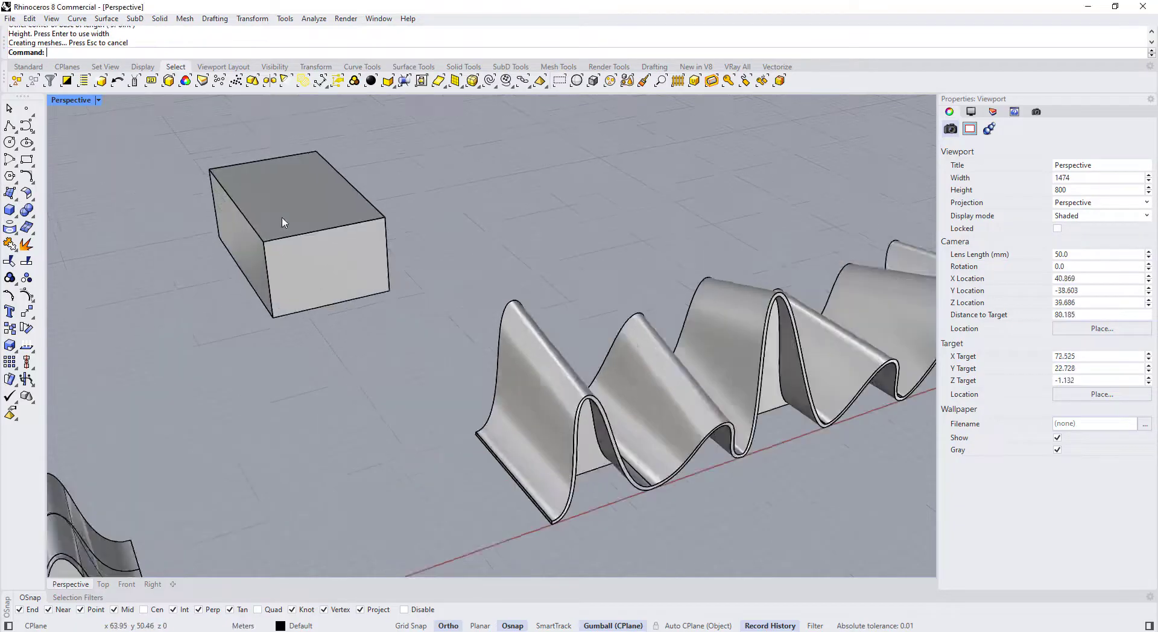
pyautogui.keyDown('ctrl'); pyautogui.keyDown('shift'); pyautogui.click(332, 292); pyautogui.keyUp('shift'); pyautogui.keyUp('ctrl')
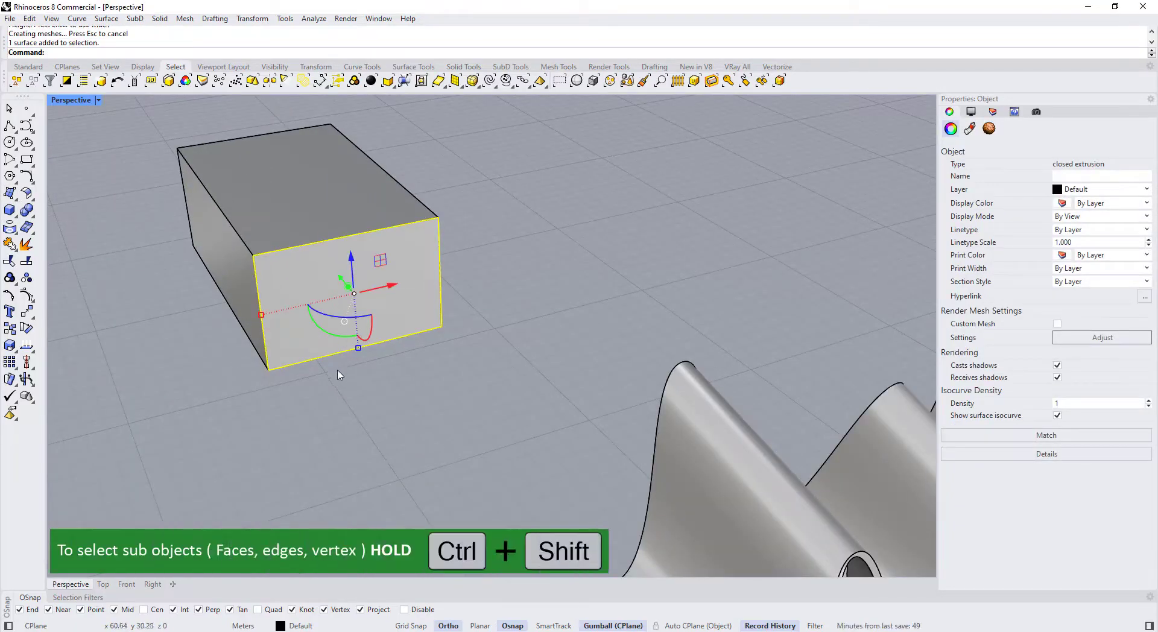
pyautogui.press('Delete')
pyautogui.moveTo(370, 271); pyautogui.dragTo(380, 236, button='right')
# - Offset the open box outward by 0.25 as a solid with Corner=Round and DeleteInput=No, and examine its corners
pyautogui.click(380, 234)
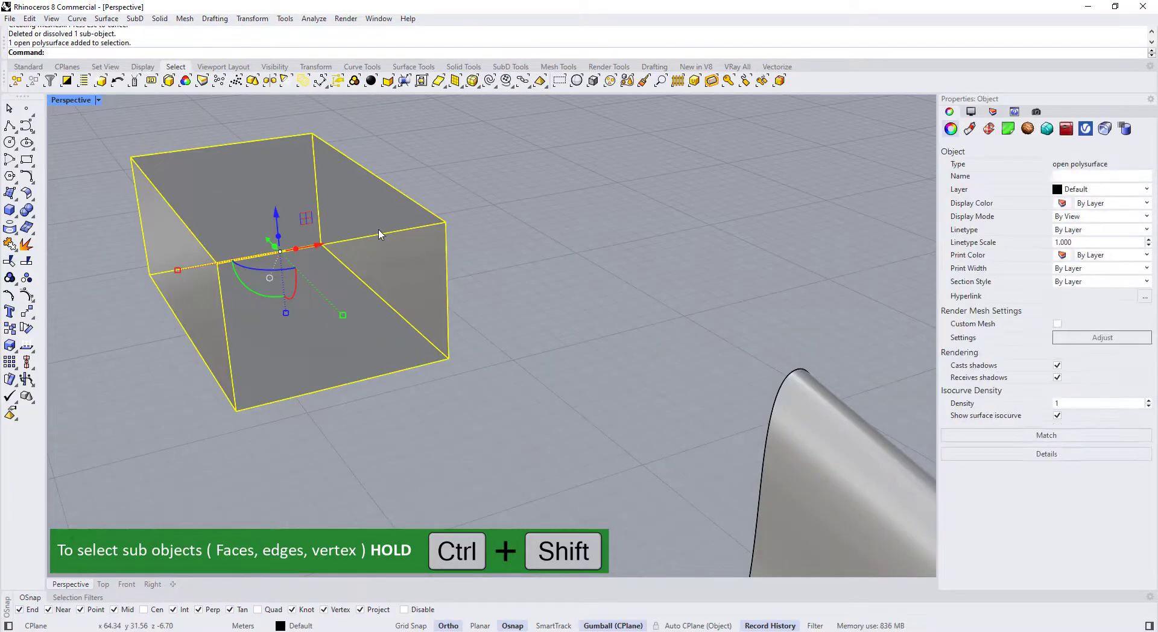
pyautogui.write('OffsetSrf')
pyautogui.press('Return')
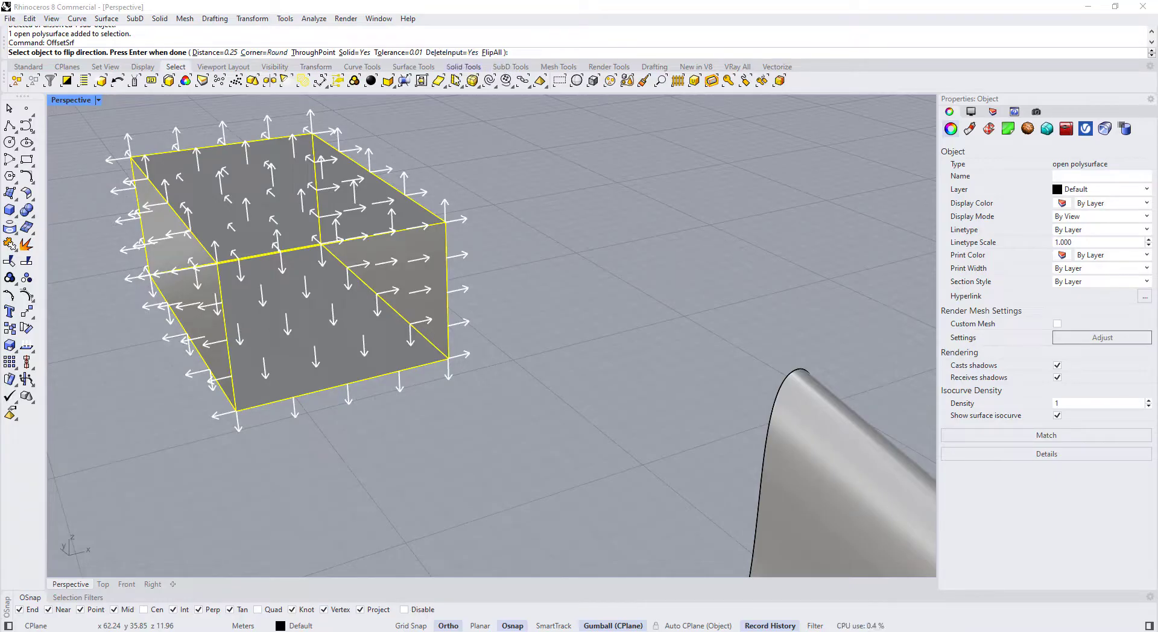
pyautogui.scroll(-2, 452, 291)
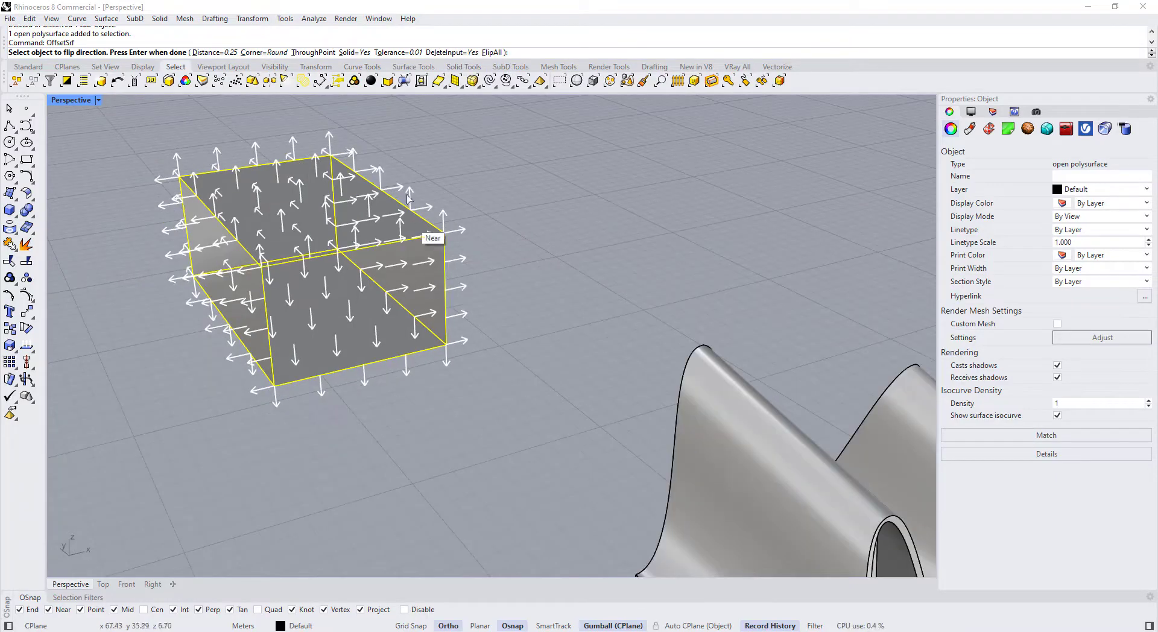
pyautogui.click(464, 53)
pyautogui.scroll(2, 401, 262)
pyautogui.press('Return')
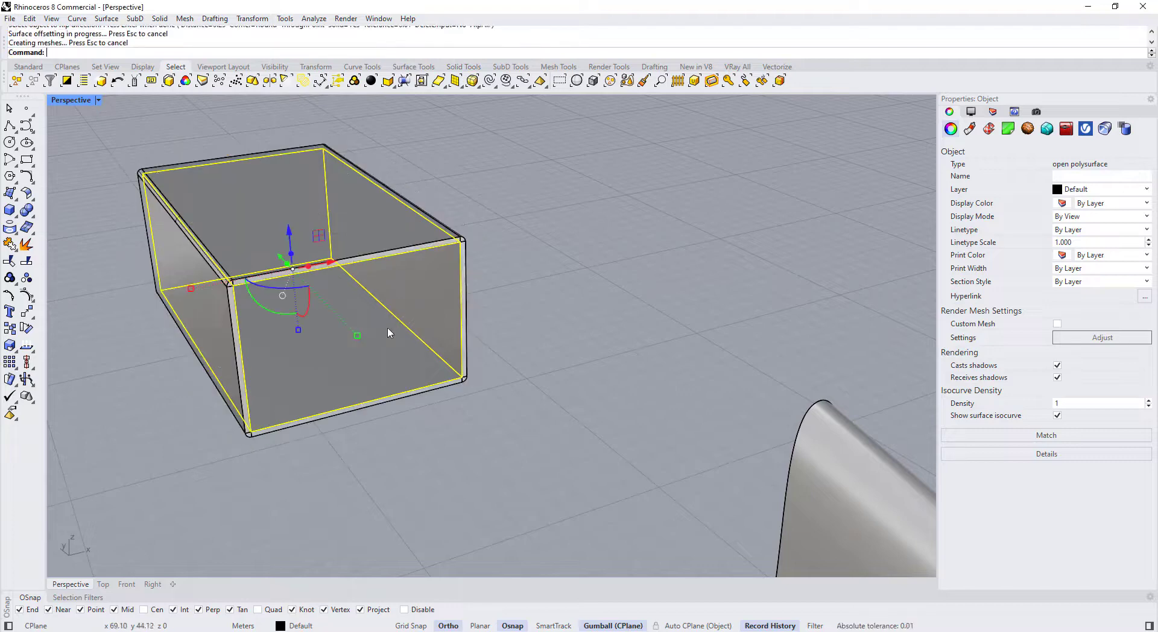
pyautogui.press('Escape')
pyautogui.scroll(5, 246, 295)
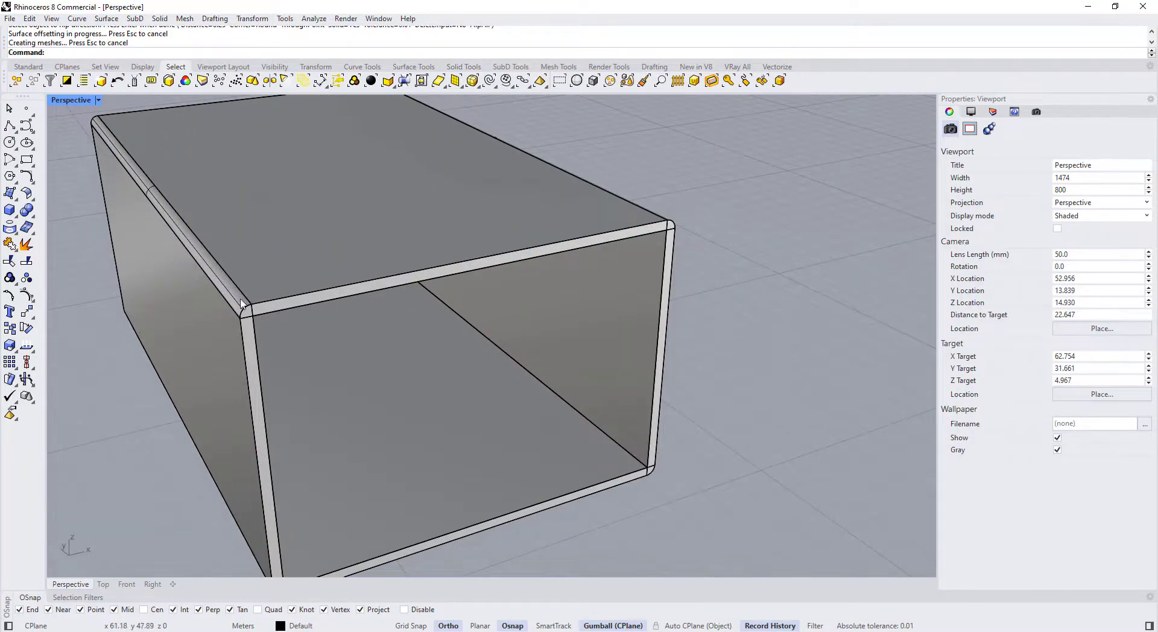
pyautogui.scroll(-2, 242, 302)
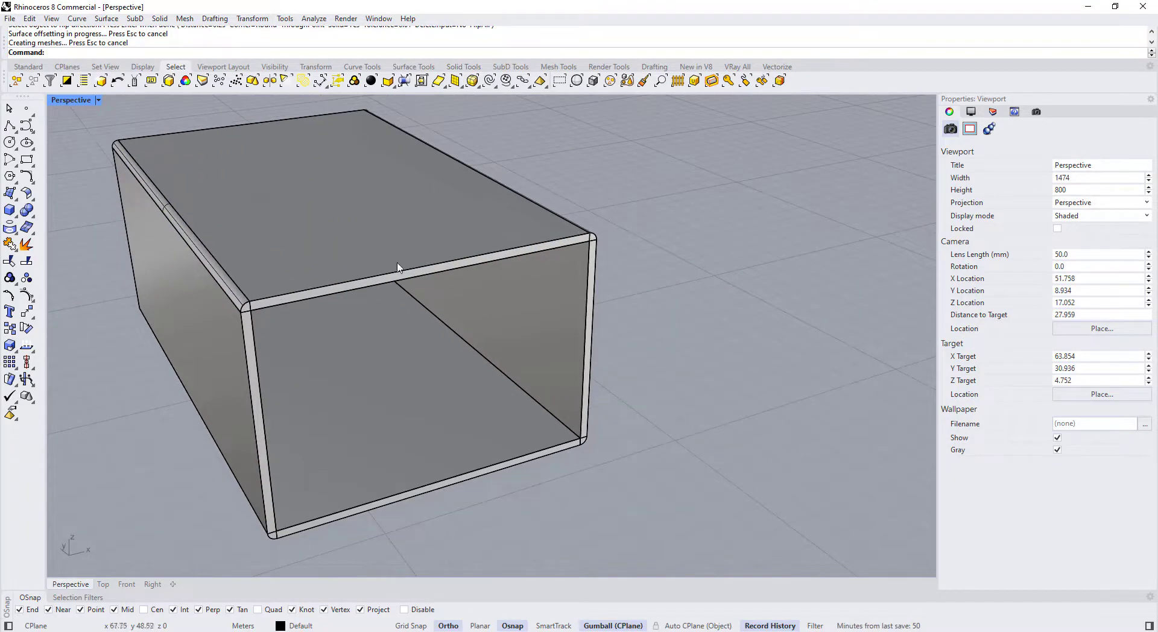
# - Move the original open box out of the thickened one to a free spot beside it along the X axis
pyautogui.scroll(-4, 221, 291)
pyautogui.click(422, 315)
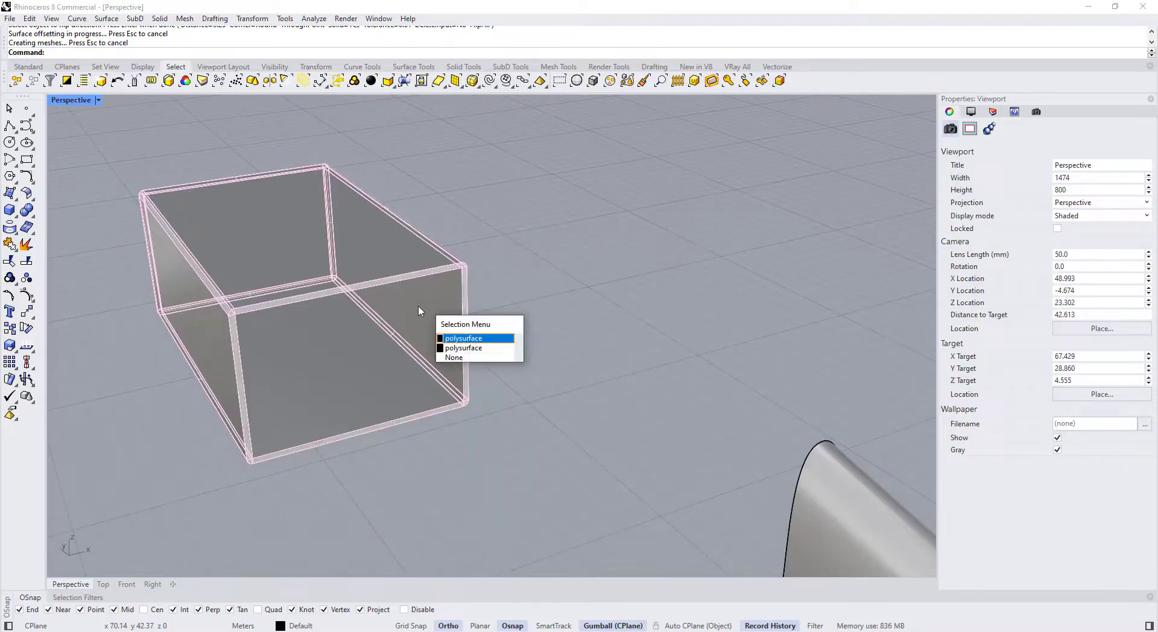
pyautogui.click(449, 347)
pyautogui.scroll(-2, 424, 358)
pyautogui.keyDown('shift'); pyautogui.moveTo(423, 358); pyautogui.dragTo(367, 382, button='right'); pyautogui.keyUp('shift')
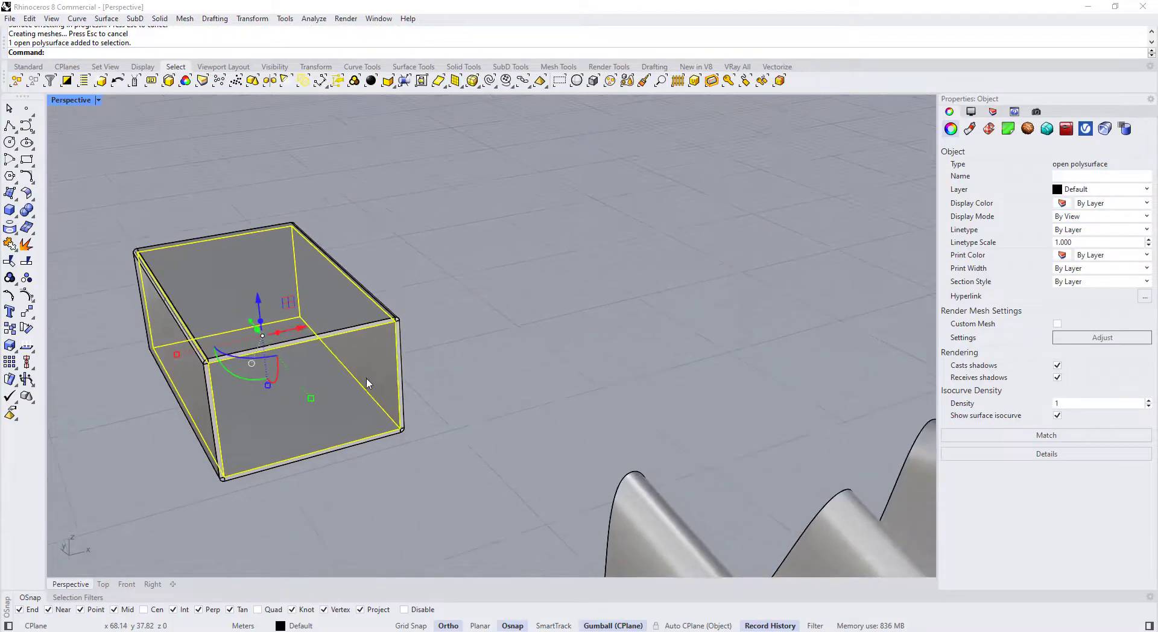
pyautogui.moveTo(301, 332); pyautogui.dragTo(545, 285)
pyautogui.click(653, 380)
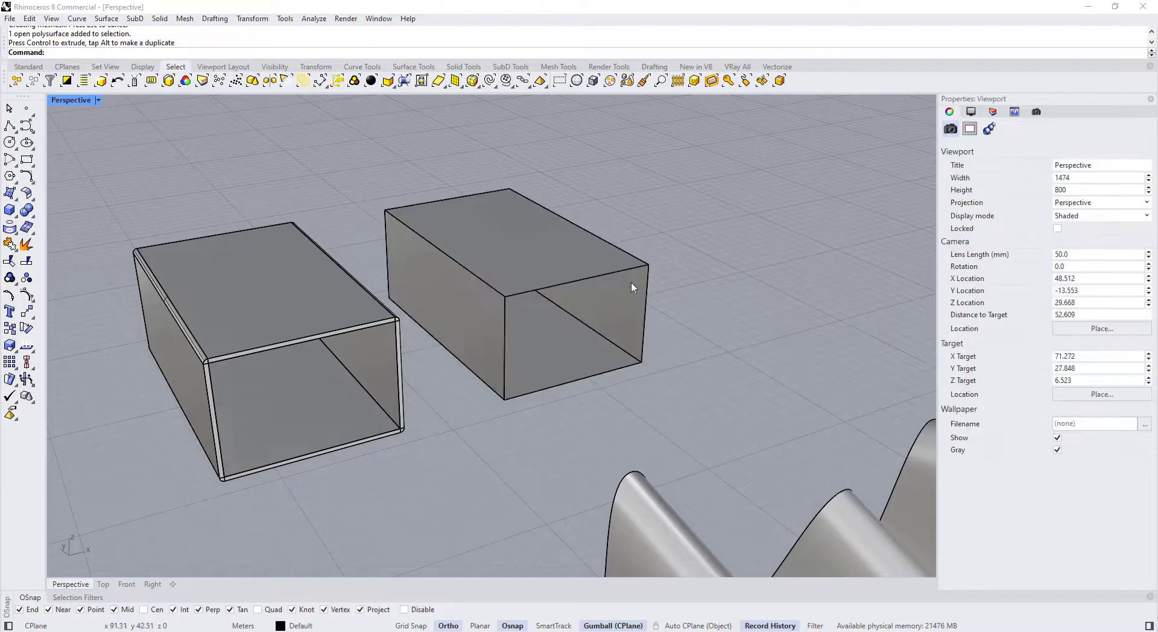
# - Offset the moved open box by 0.25 as a solid with Corner=Sharp, and compare its corners with the rounded box
pyautogui.scroll(2, 631, 286)
pyautogui.click(584, 275)
pyautogui.write('OffsetSrf')
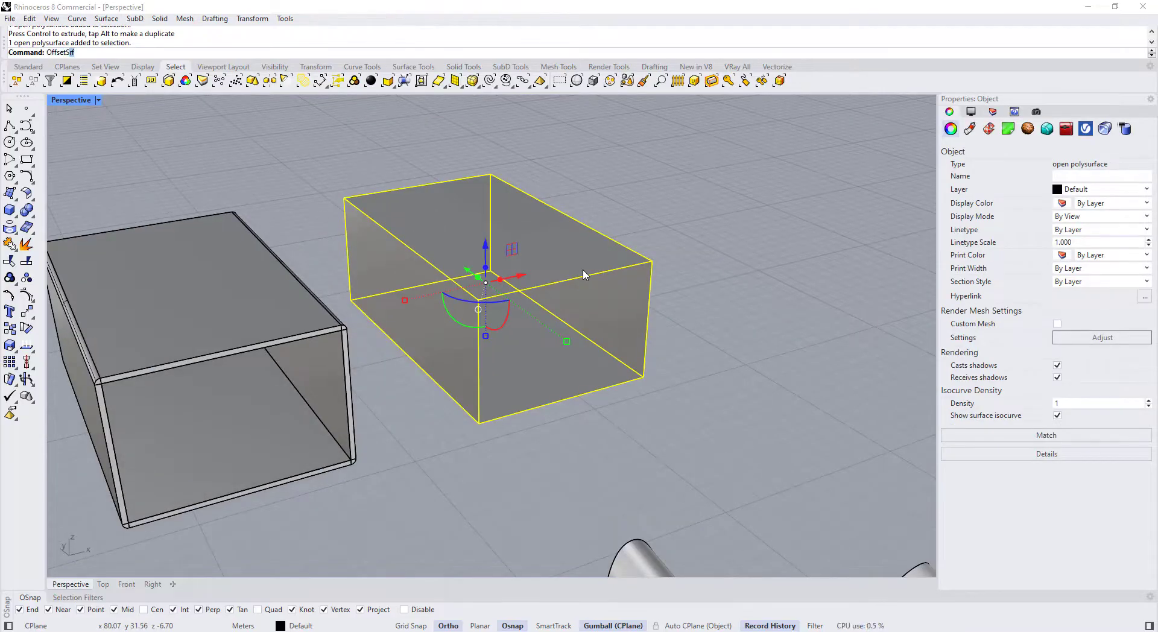
pyautogui.press('Return')
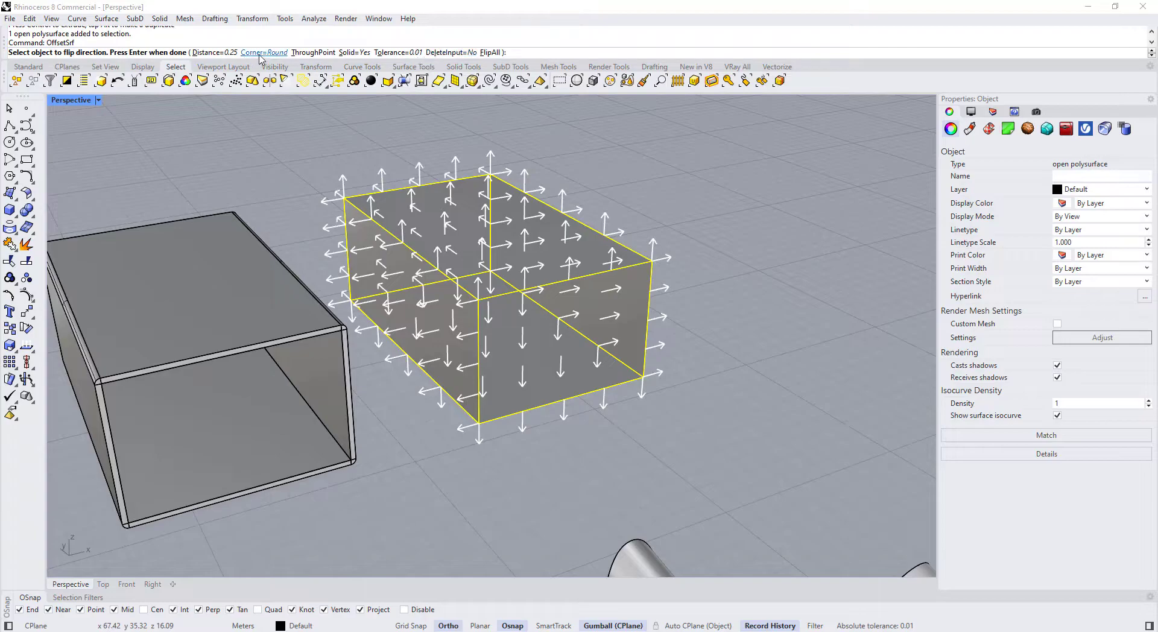
pyautogui.click(261, 55)
pyautogui.press('Return')
pyautogui.click(584, 452)
pyautogui.scroll(7, 480, 300)
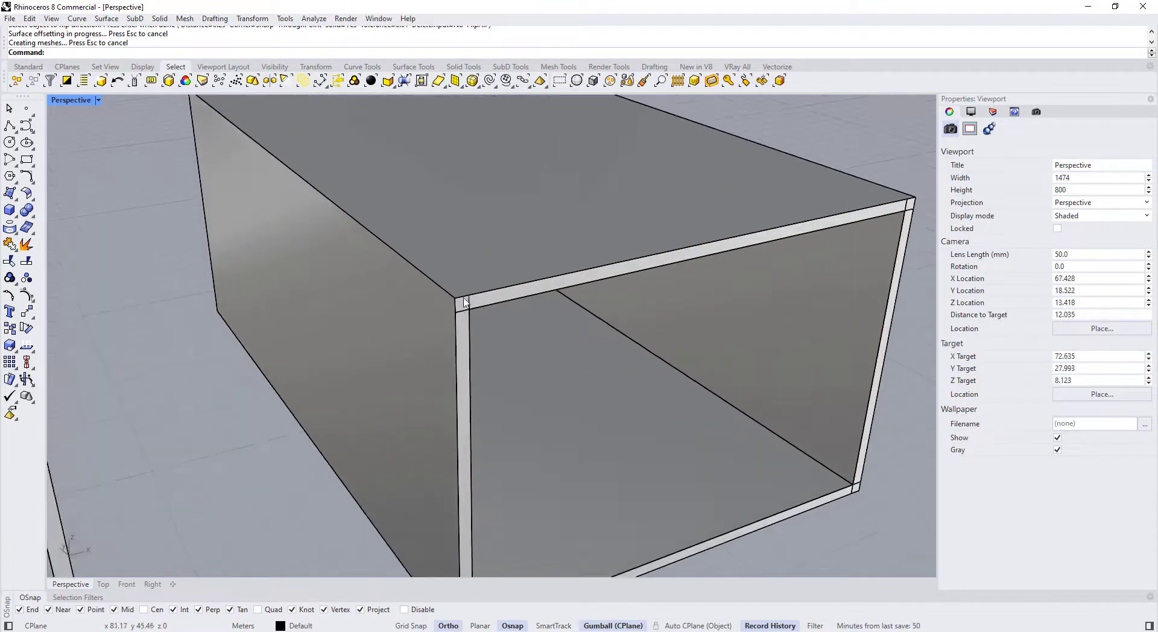
pyautogui.scroll(-8, 464, 315)
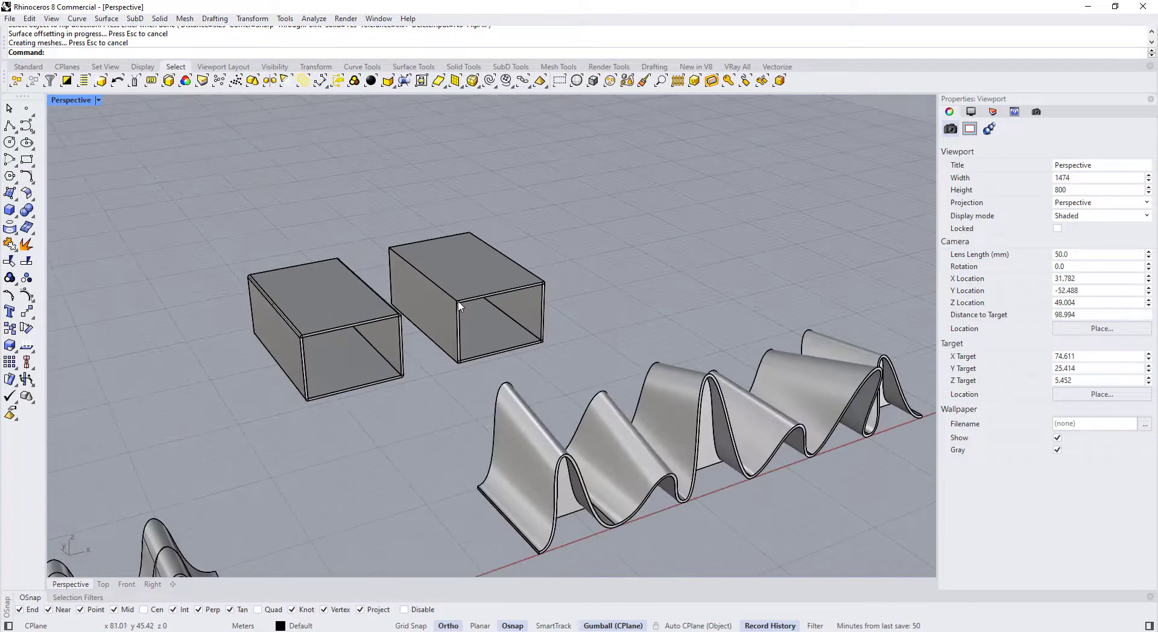
pyautogui.scroll(-2, 424, 328)
pyautogui.scroll(-2, 349, 286)
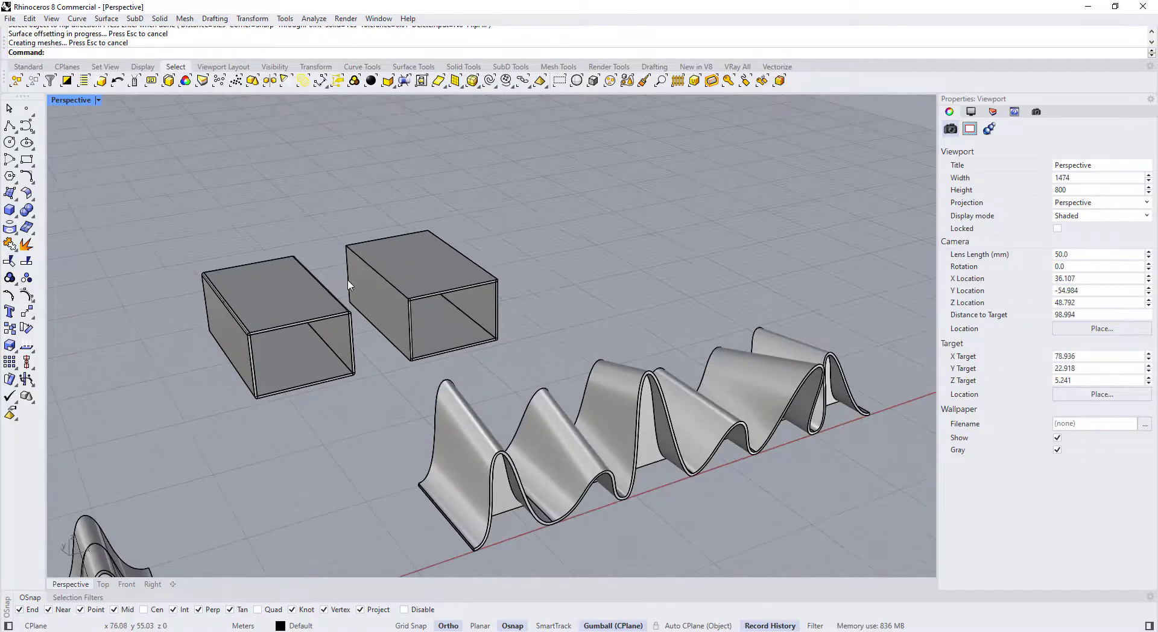
pyautogui.scroll(2, 370, 295)
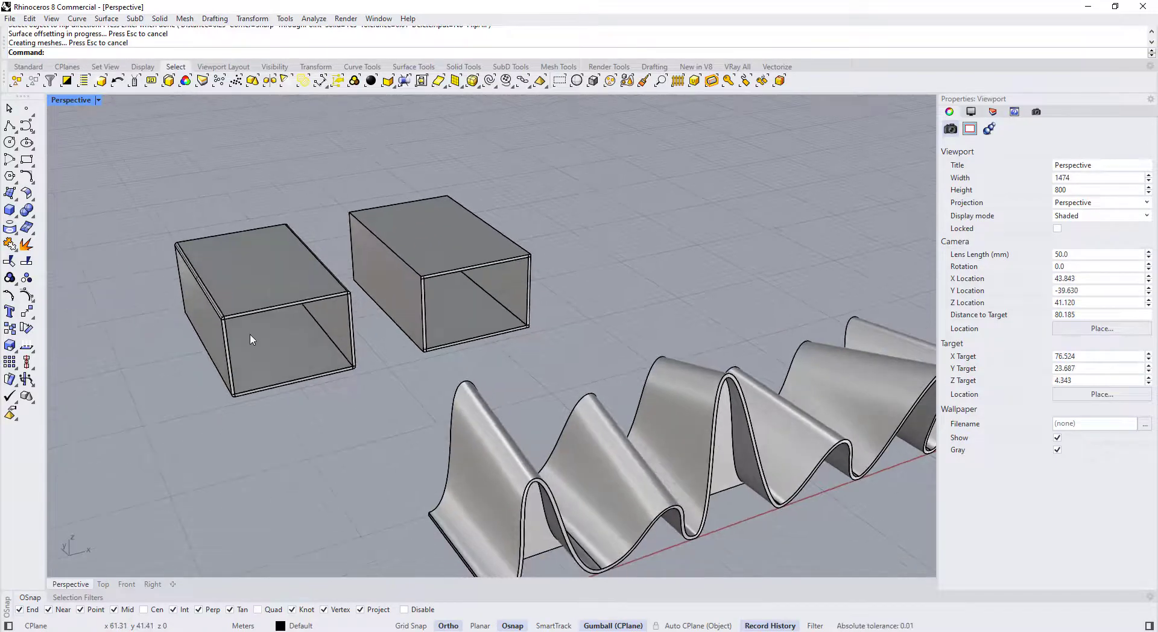
# - Set the original building's wavy surface apart from its walls, farther along the Y axis, and select it
pyautogui.scroll(-2, 251, 339)
pyautogui.click(206, 455)
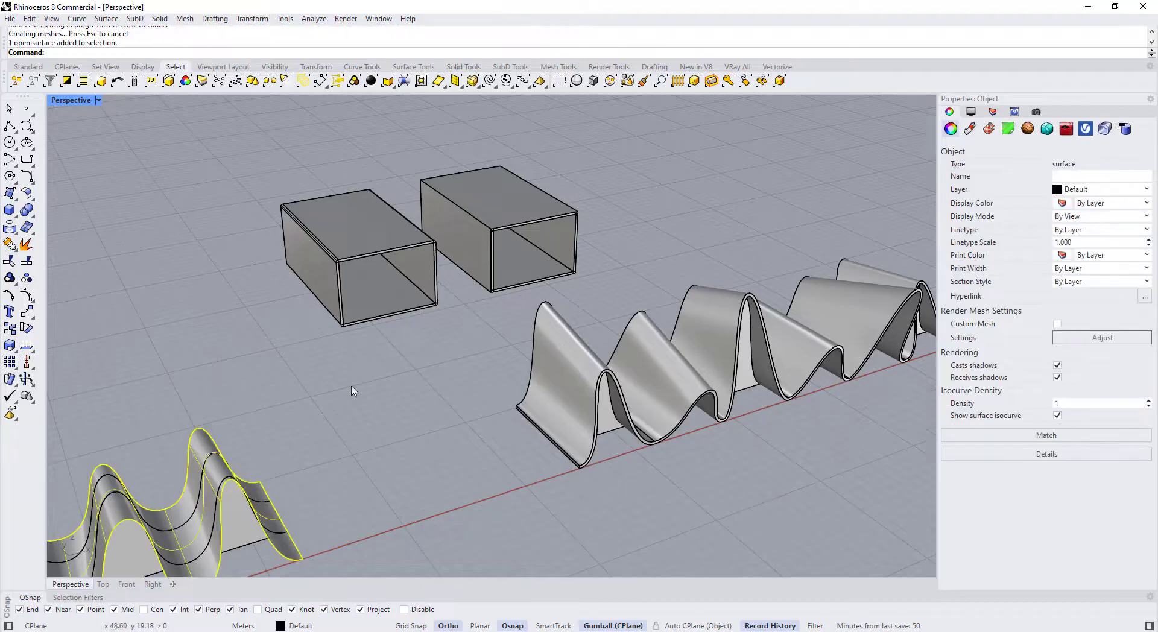
pyautogui.scroll(-3, 351, 393)
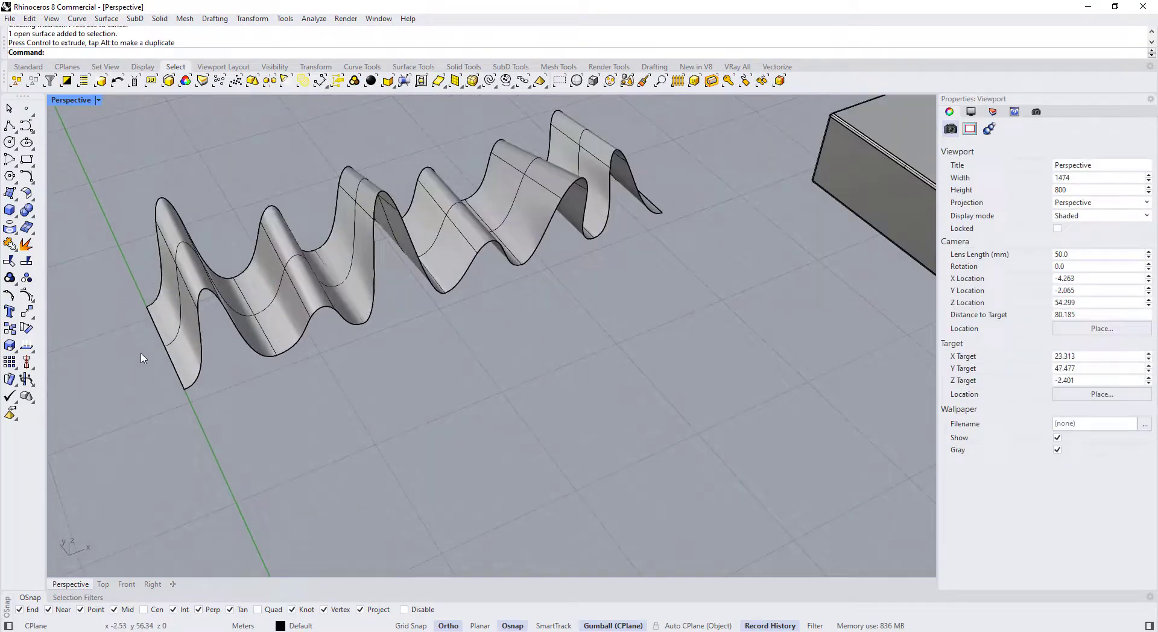
pyautogui.click(323, 258)
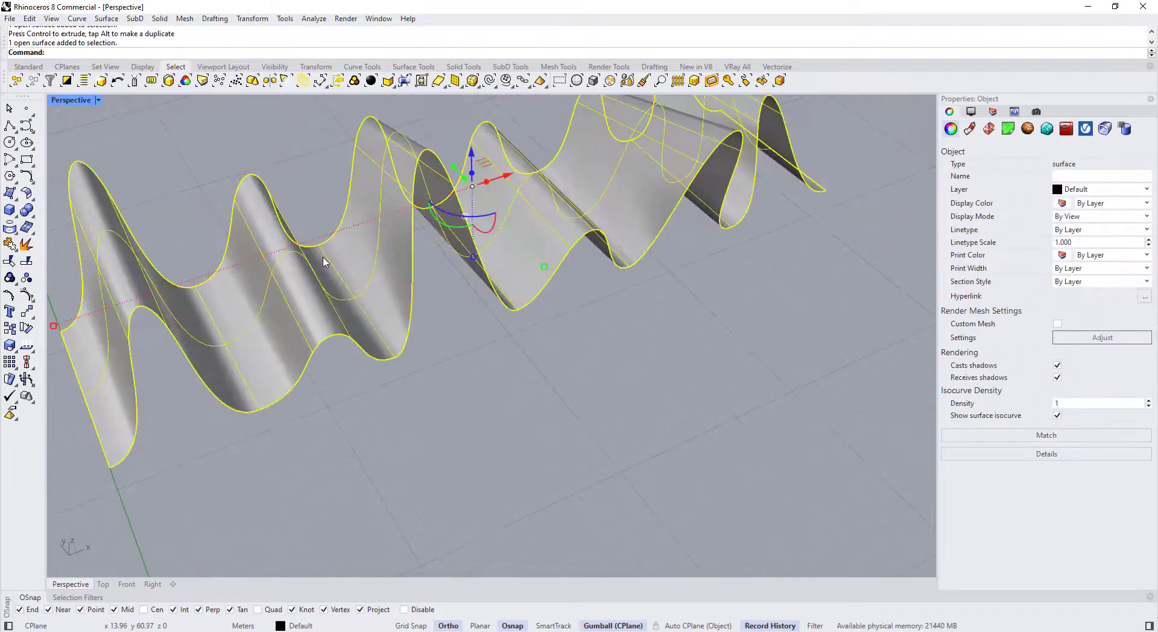
# - Offset the wavy surface upward by 0.25 as a solid with Loose=Yes and DeleteInput=No
pyautogui.write('O')
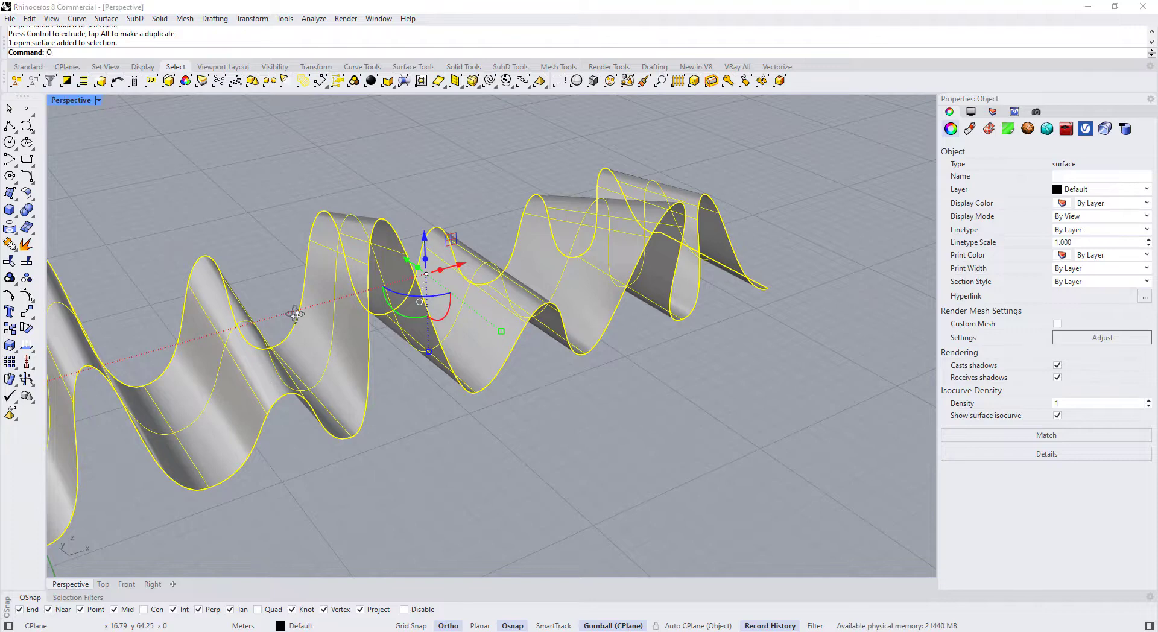
pyautogui.write('offsetSrf')
pyautogui.press('Return')
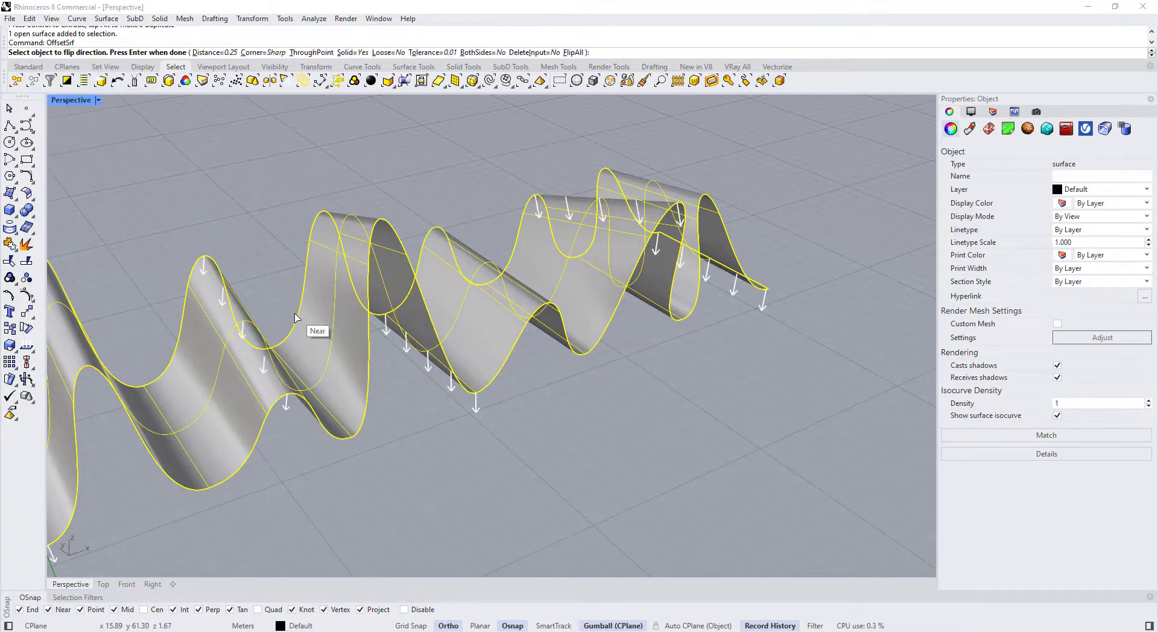
pyautogui.click(392, 56)
pyautogui.scroll(-2, 488, 290)
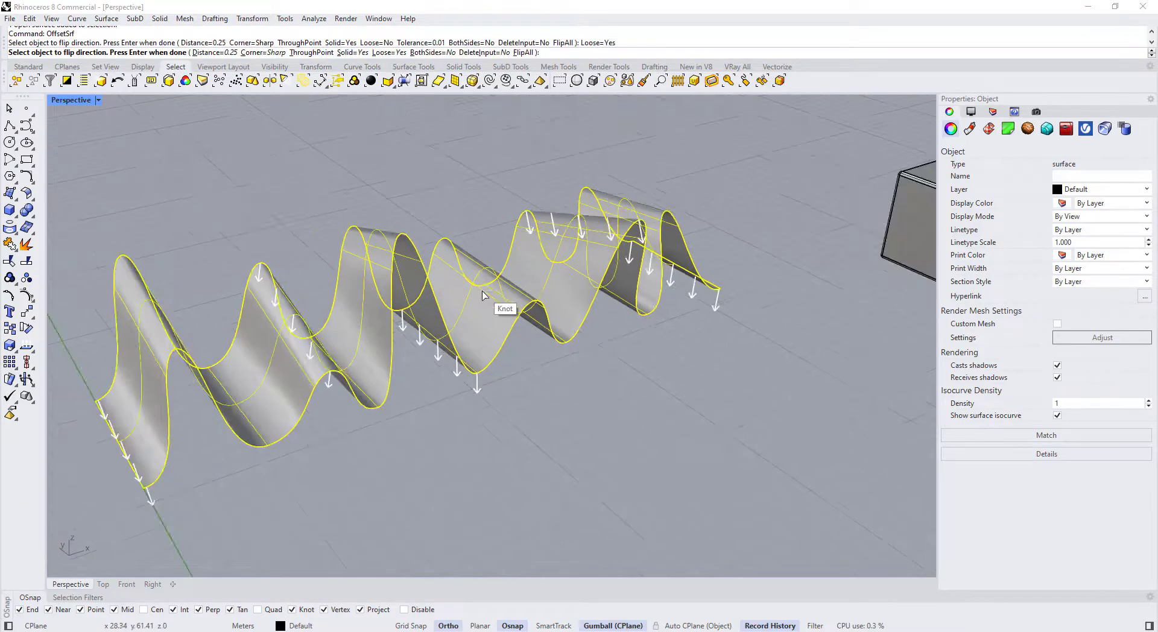
pyautogui.click(366, 296)
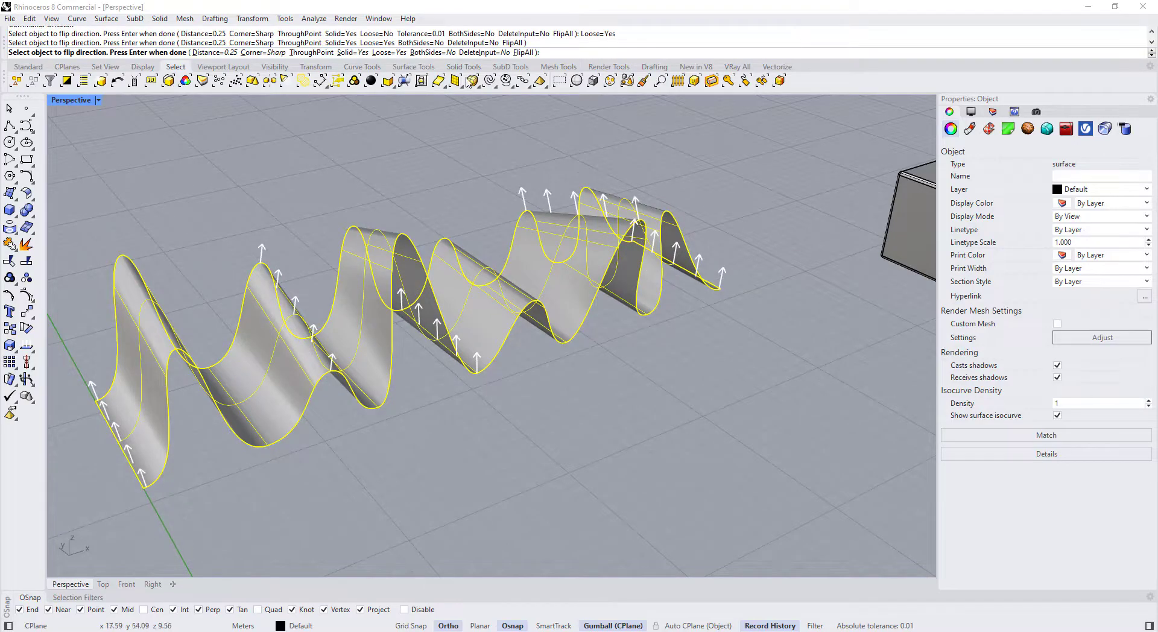
pyautogui.press('Return')
pyautogui.press('Escape')
pyautogui.scroll(3, 405, 243)
pyautogui.scroll(-2, 410, 314)
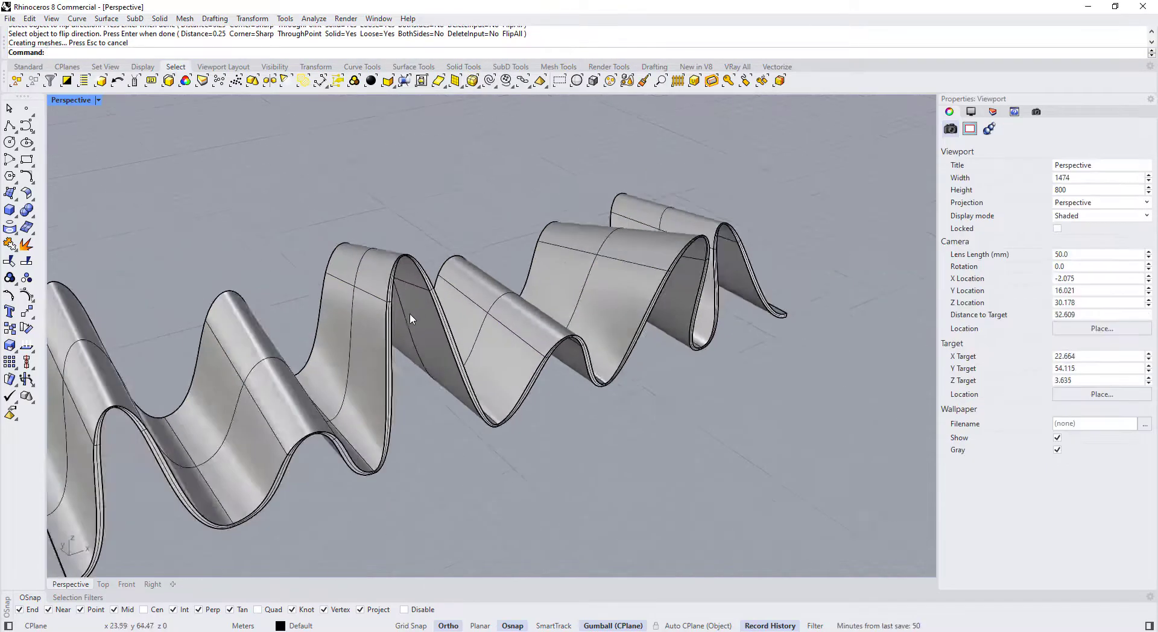
# - Turn on the surface isocurves of the other thickened wavy building beside the X axis
pyautogui.click(363, 361)
pyautogui.scroll(2, 363, 361)
pyautogui.scroll(1, 406, 374)
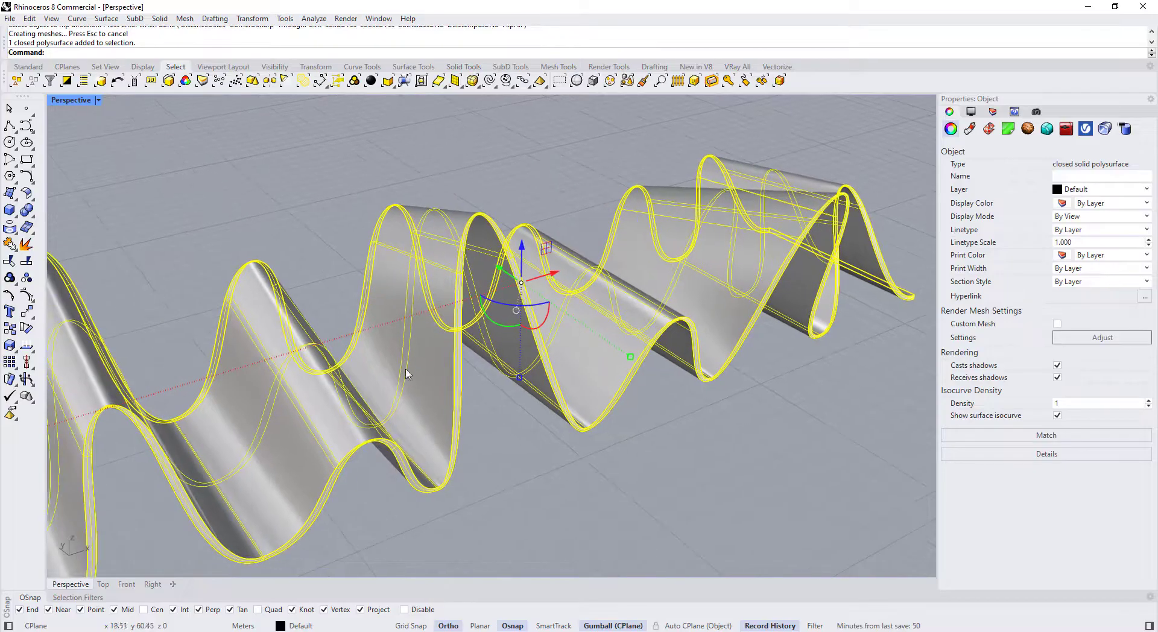
pyautogui.scroll(-3, 424, 311)
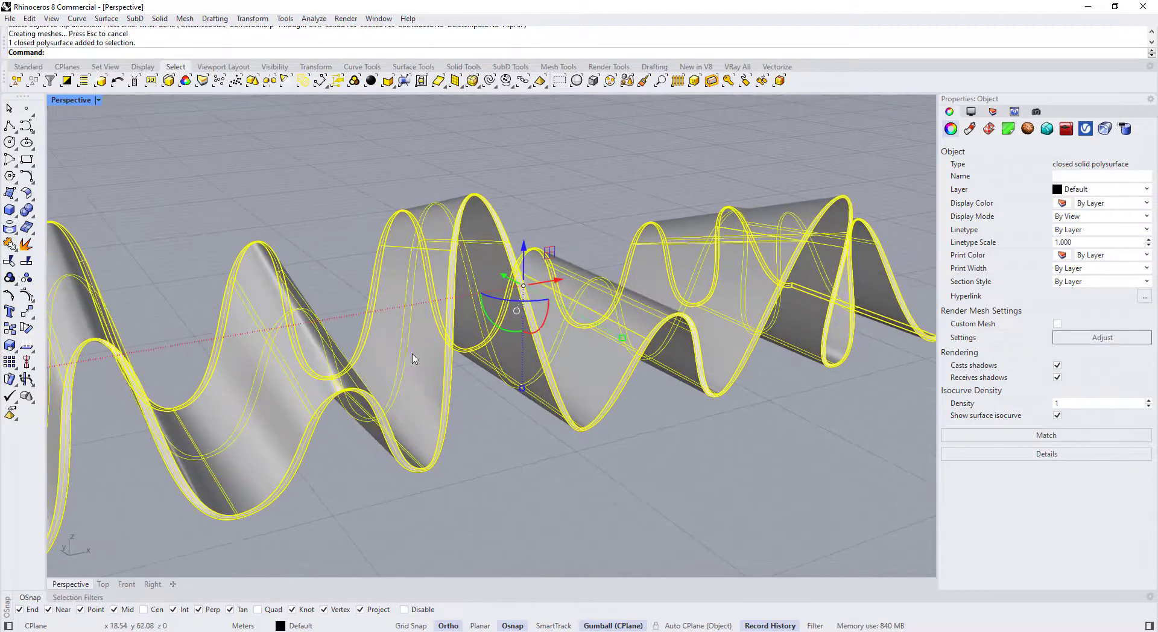
pyautogui.scroll(-4, 414, 360)
pyautogui.scroll(-5, 389, 322)
pyautogui.scroll(5, 665, 349)
pyautogui.click(741, 369)
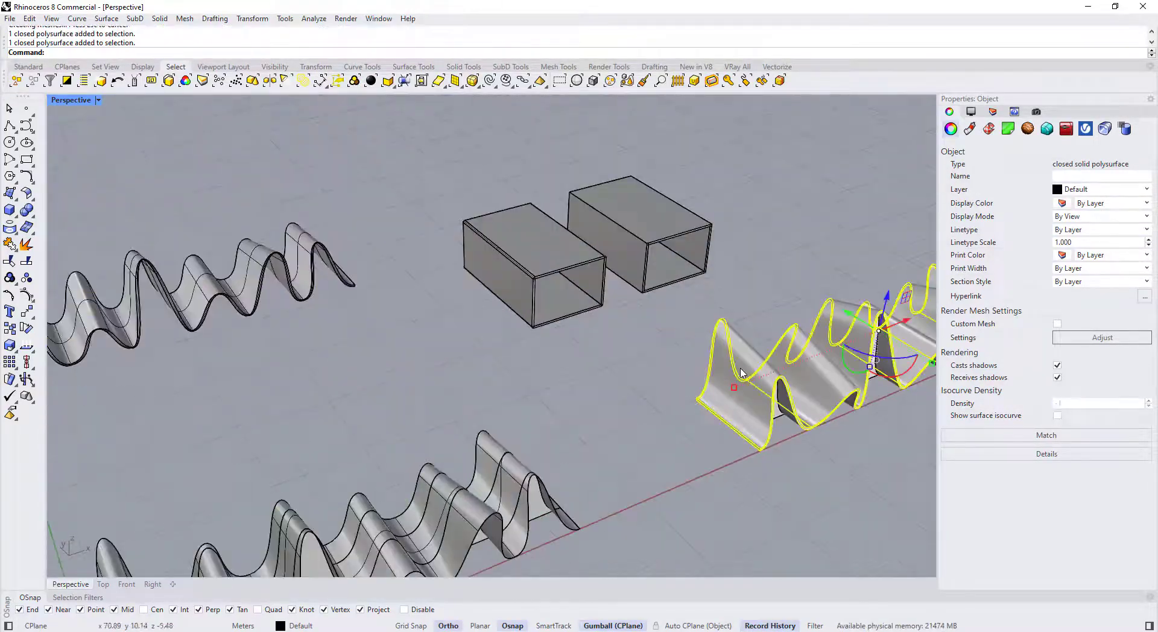
pyautogui.click(1058, 415)
pyautogui.click(739, 439)
# - Examine the wall thickness of the loosely offset wavy solid along its crests and open edges
pyautogui.moveTo(581, 364); pyautogui.dragTo(358, 330, button='right')
pyautogui.scroll(6, 169, 314)
pyautogui.scroll(4, 289, 311)
pyautogui.moveTo(333, 272); pyautogui.dragTo(344, 194, button='right')
pyautogui.scroll(6, 360, 216)
pyautogui.scroll(5, 343, 188)
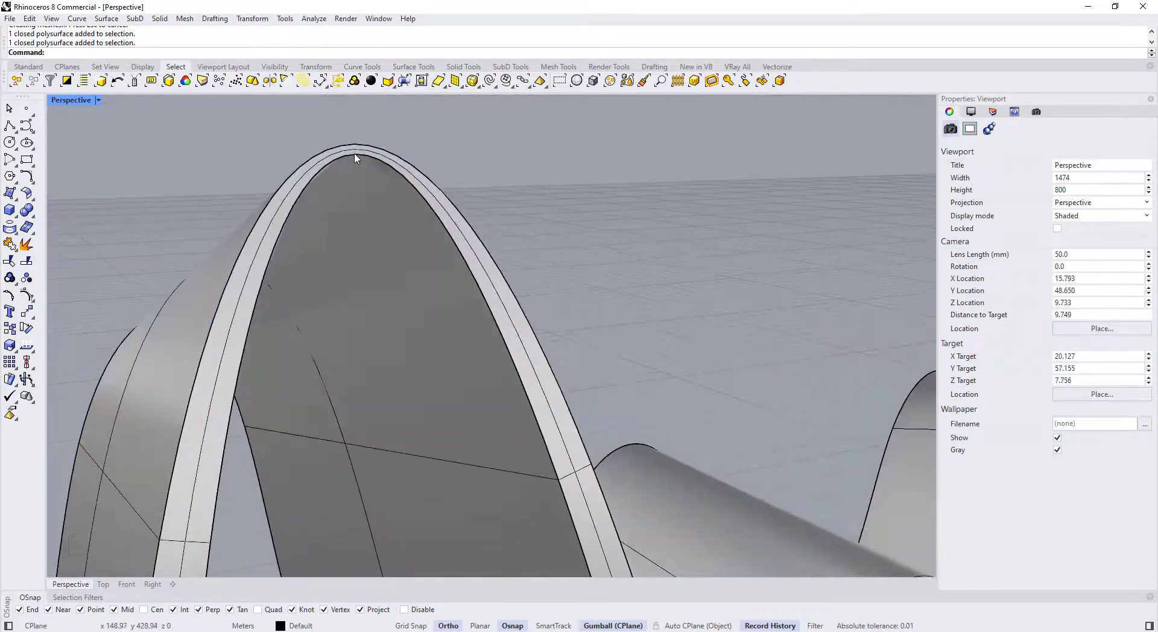
pyautogui.scroll(-8, 362, 163)
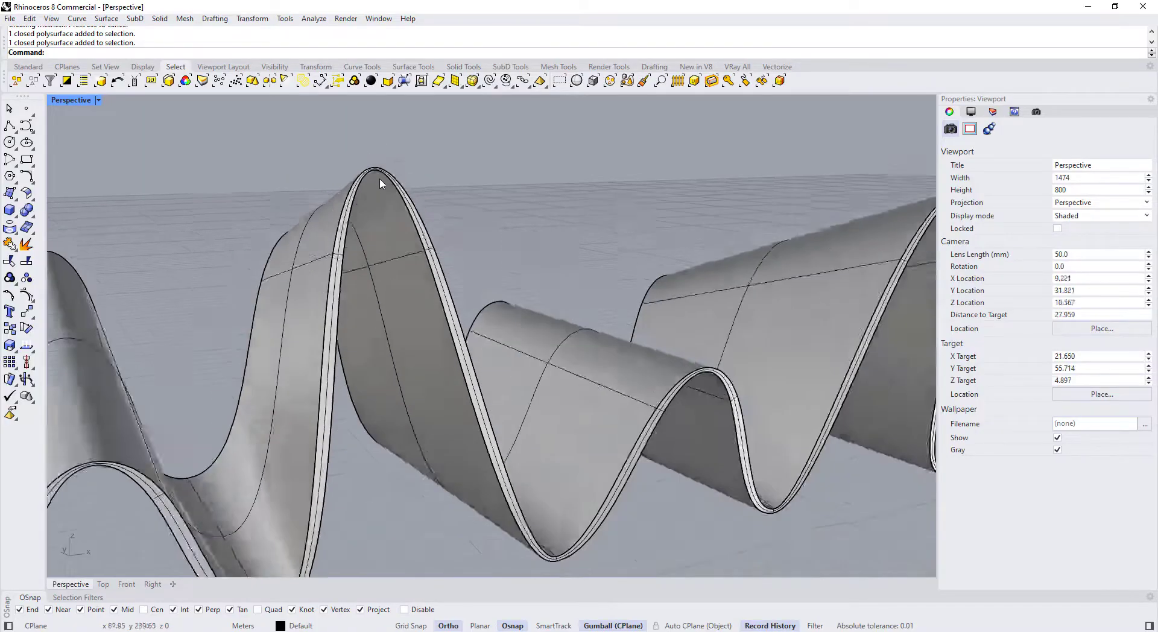
pyautogui.moveTo(380, 181); pyautogui.dragTo(391, 368, button='right')
pyautogui.keyDown('shift'); pyautogui.moveTo(338, 512); pyautogui.dragTo(392, 393, button='right'); pyautogui.keyUp('shift')
pyautogui.scroll(-2, 368, 435)
pyautogui.scroll(2, 236, 393)
pyautogui.scroll(-2, 392, 392)
pyautogui.scroll(-2, 408, 358)
# - Move the original wavy surface out of the loosely offset solid to a free spot beside it along the Y axis
pyautogui.click(433, 331)
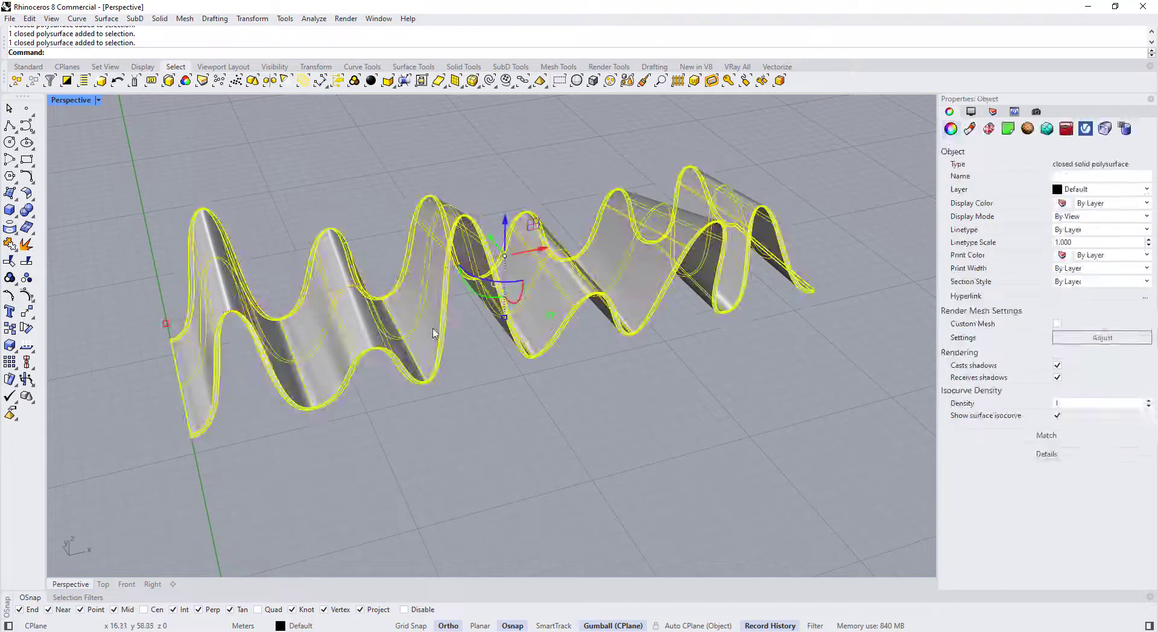
pyautogui.click(503, 377)
pyautogui.click(491, 280)
pyautogui.click(513, 304)
pyautogui.scroll(-4, 517, 300)
pyautogui.moveTo(507, 302); pyautogui.dragTo(520, 337, button='right')
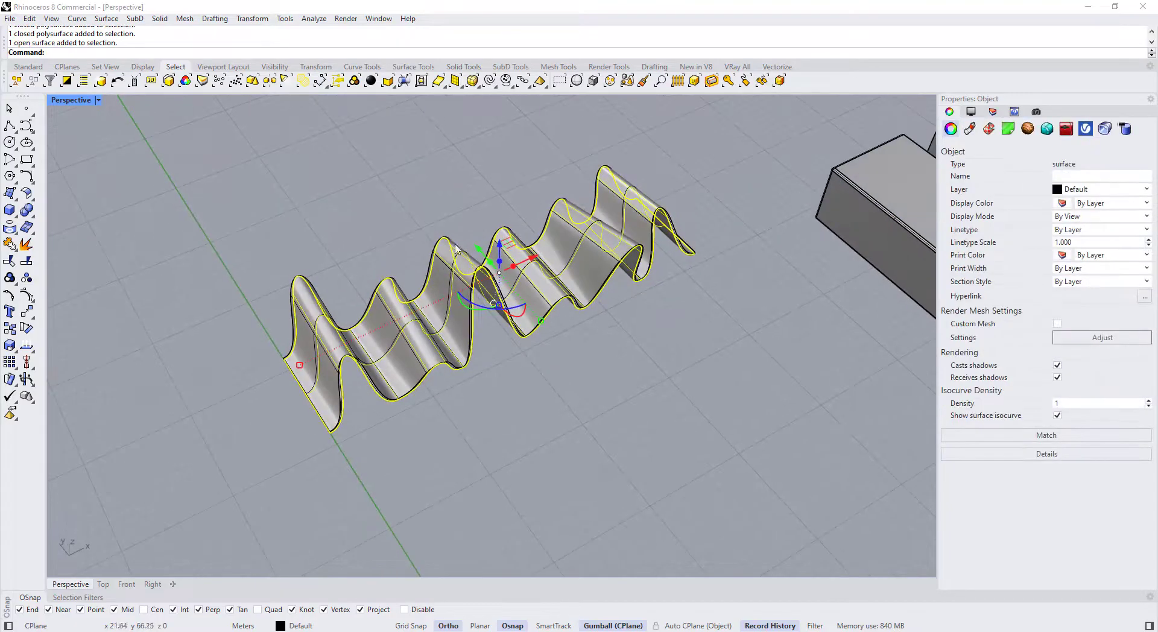
pyautogui.moveTo(478, 247); pyautogui.dragTo(365, 171)
pyautogui.click(205, 343)
pyautogui.keyDown('shift'); pyautogui.moveTo(229, 360); pyautogui.dragTo(211, 435, button='right'); pyautogui.keyUp('shift')
# - Offset the moved wavy surface upward by 0.25 as a solid with Loose=No and Tolerance=0.01
pyautogui.click(305, 295)
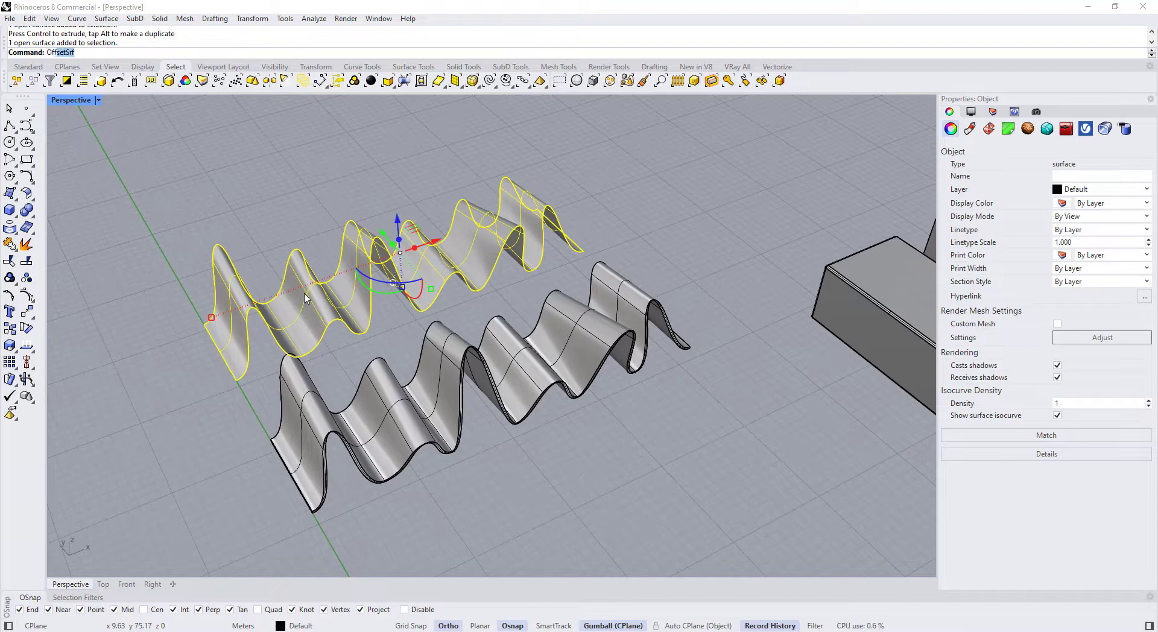
pyautogui.write('setSr')
pyautogui.press('Return')
pyautogui.click(418, 269)
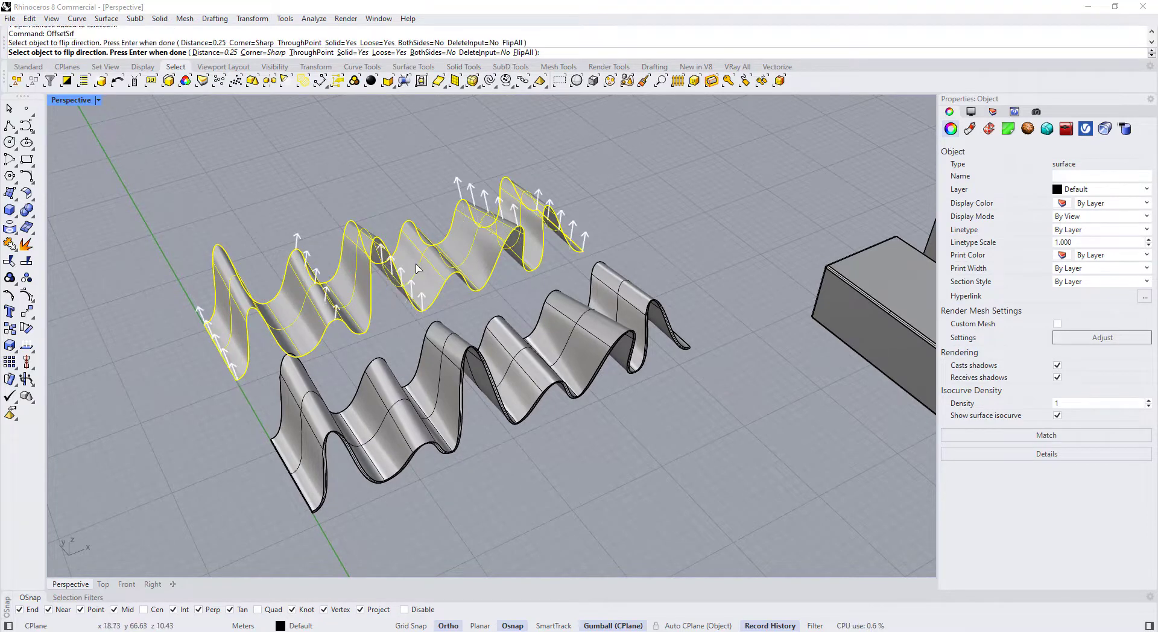
pyautogui.click(386, 52)
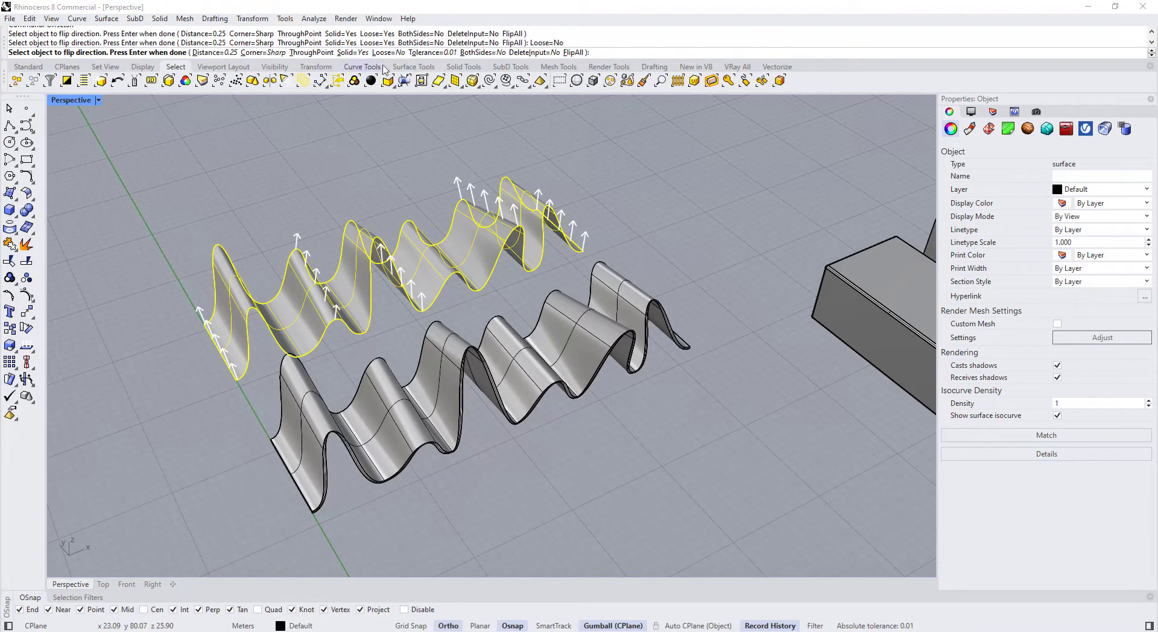
pyautogui.rightClick(383, 252)
# - Examine the isocurve density and edge thickness of the wavy solid made with Loose=No
pyautogui.scroll(5, 383, 251)
pyautogui.moveTo(380, 246); pyautogui.dragTo(357, 212, button='right')
pyautogui.click(357, 213)
pyautogui.scroll(4, 357, 265)
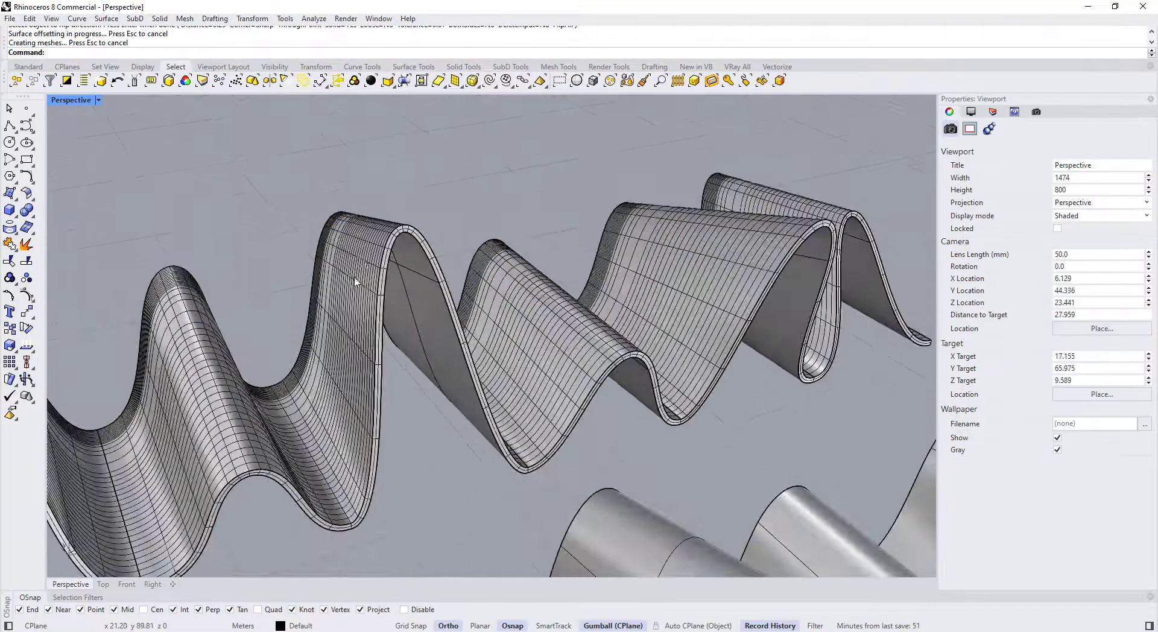
pyautogui.scroll(-2, 368, 260)
pyautogui.scroll(2, 378, 241)
pyautogui.click(379, 241)
pyautogui.press('Escape')
pyautogui.scroll(2, 374, 233)
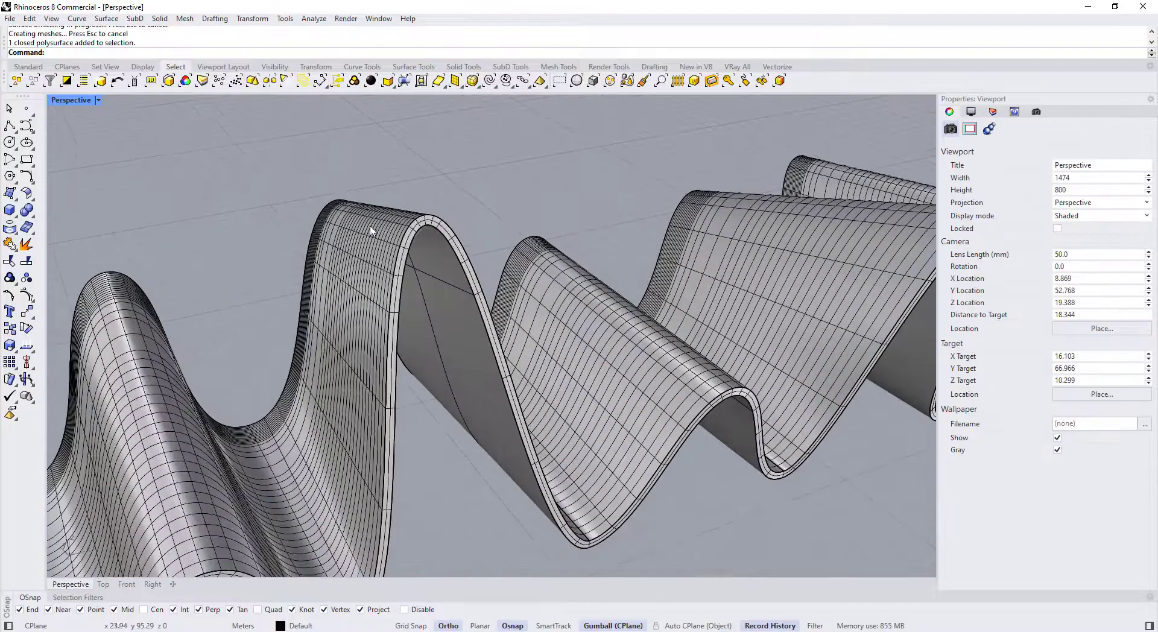
pyautogui.scroll(-2, 369, 224)
pyautogui.scroll(2, 368, 236)
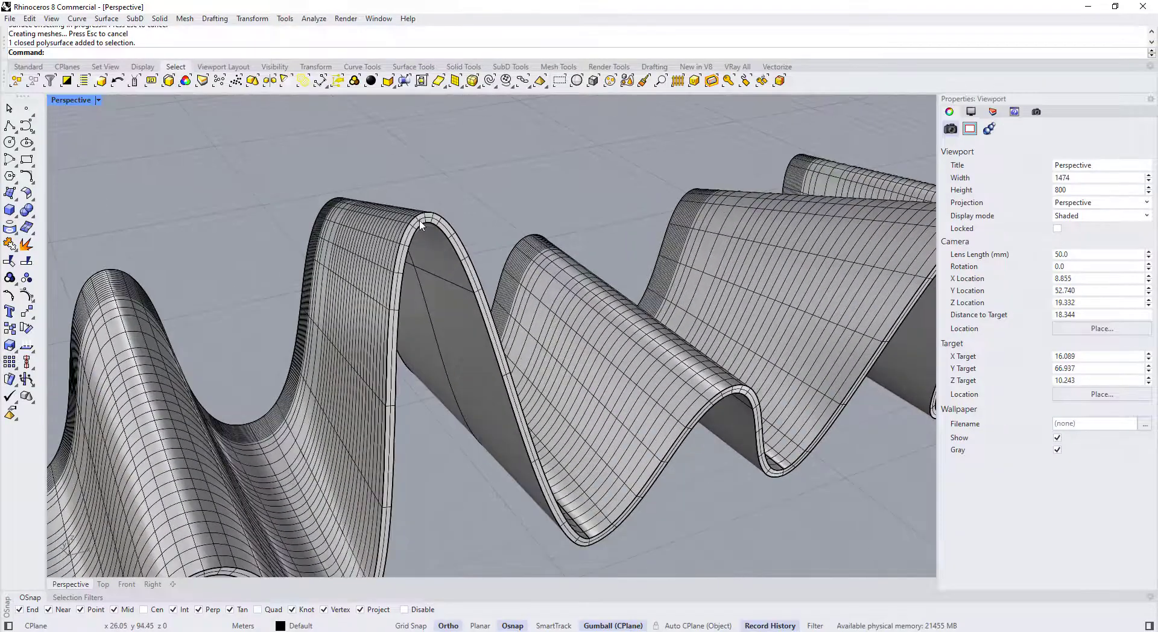
pyautogui.scroll(-5, 421, 225)
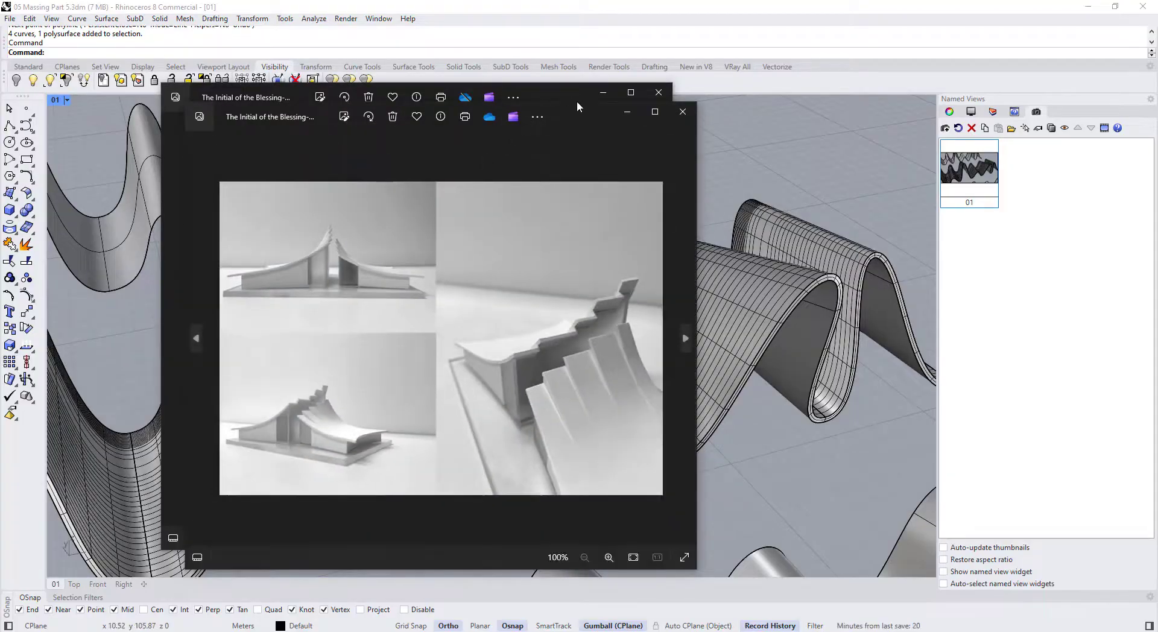
# - Place the two reference image windows of the stepped, curved roof side by side and study them
pyautogui.moveTo(578, 106); pyautogui.dragTo(1000, 98)
pyautogui.moveTo(526, 115); pyautogui.dragTo(441, 106)
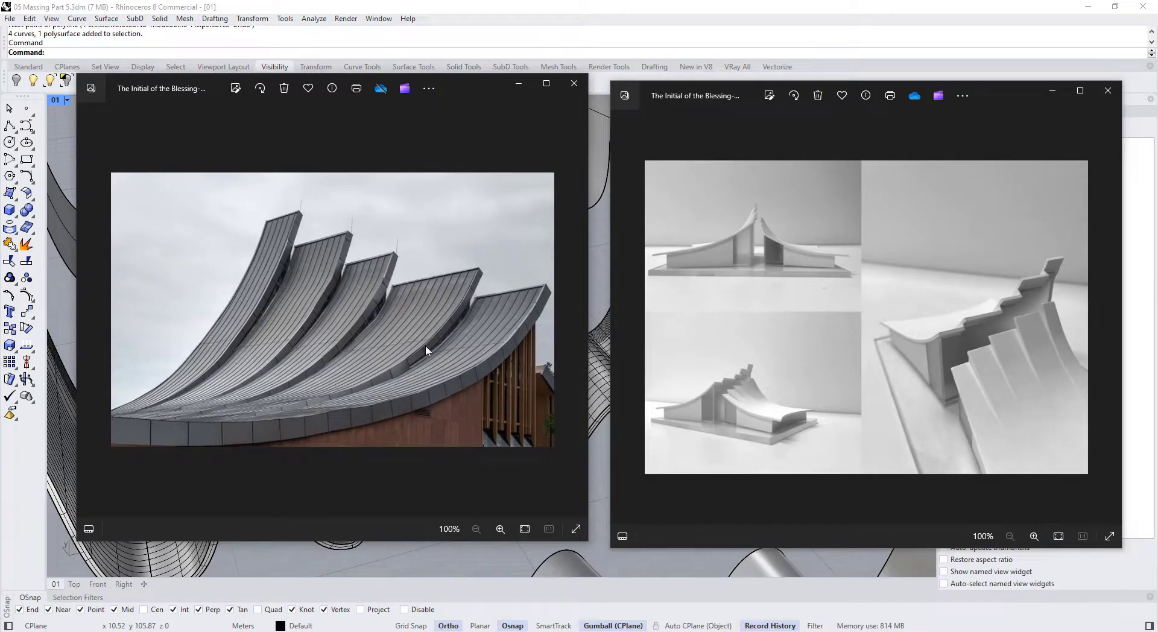
pyautogui.scroll(1, 535, 356)
pyautogui.scroll(-1, 491, 315)
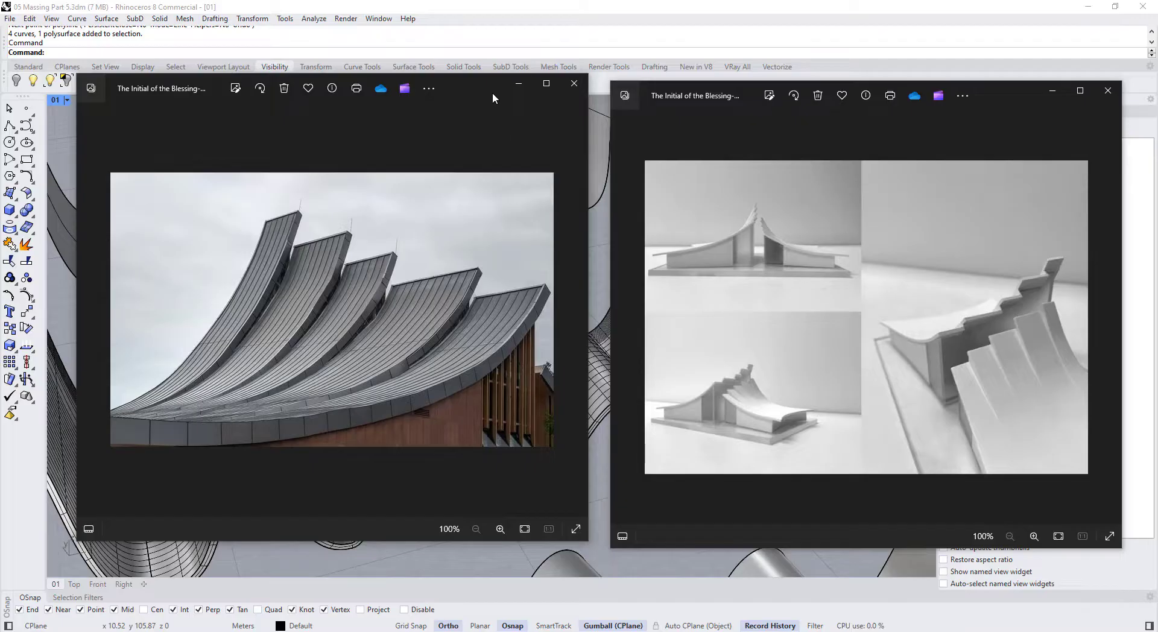
# - Move both reference image windows out of the way and hide all existing wavy models and boxes
pyautogui.moveTo(473, 100); pyautogui.dragTo(0, 99)
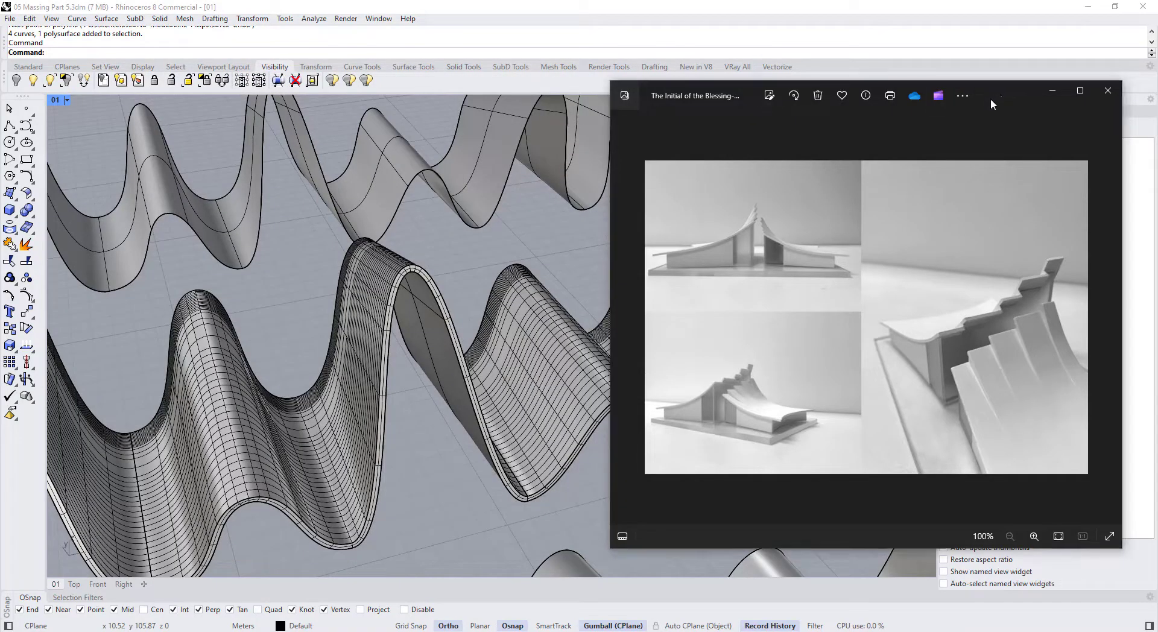
pyautogui.moveTo(992, 104); pyautogui.dragTo(0, 82)
pyautogui.scroll(-15, 703, 264)
pyautogui.moveTo(703, 264); pyautogui.dragTo(612, 282, button='right')
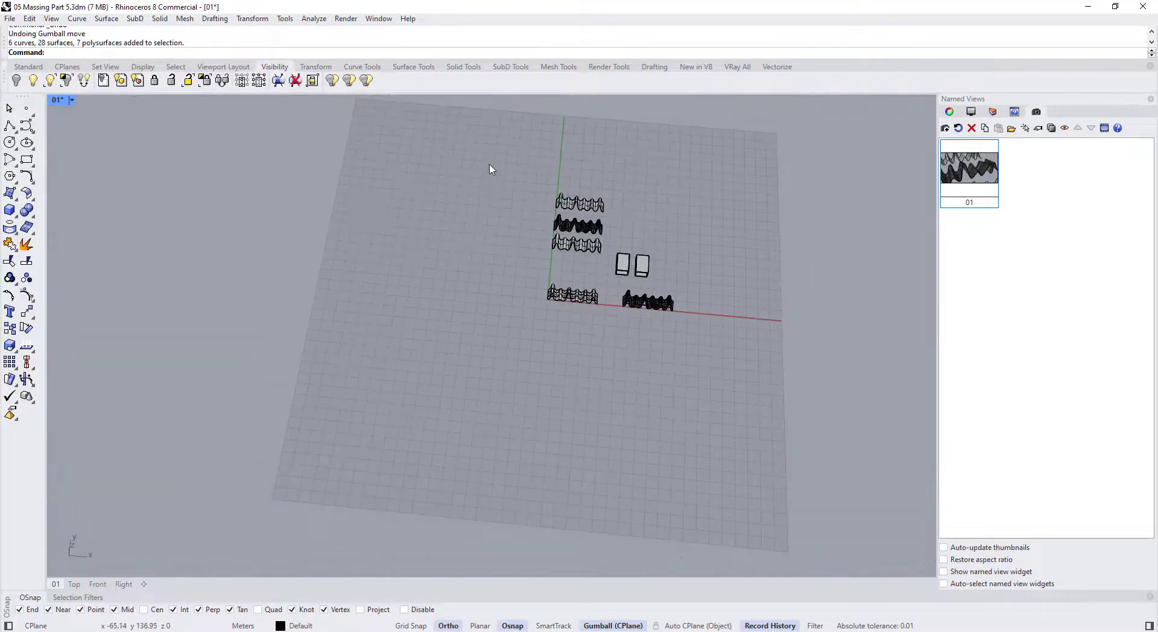
pyautogui.moveTo(489, 164); pyautogui.dragTo(717, 371)
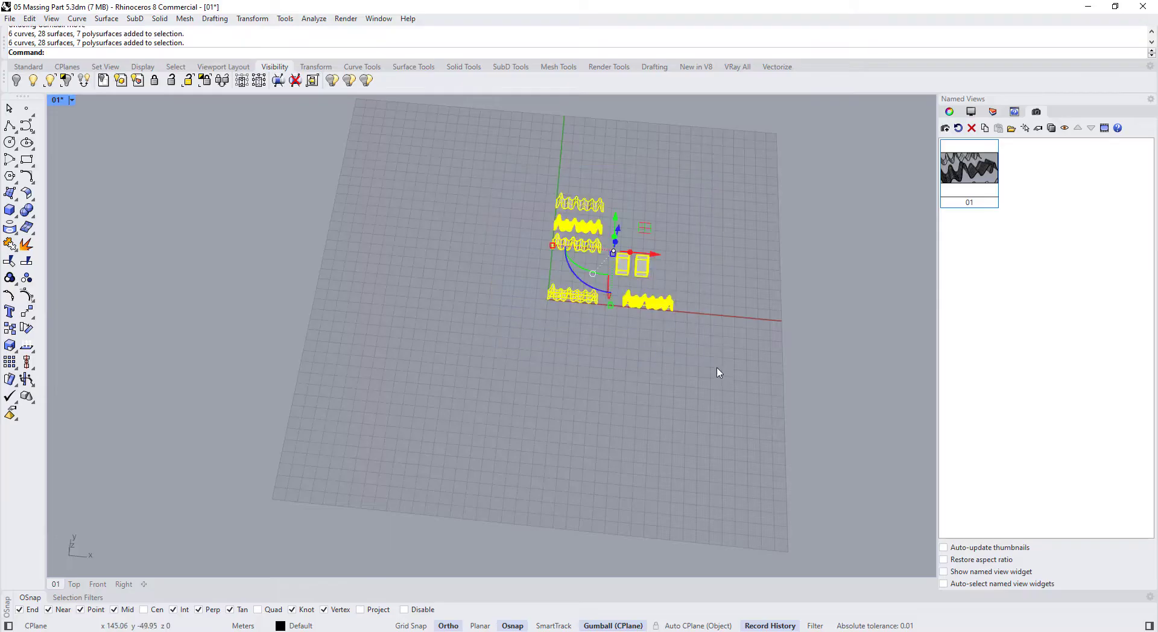
pyautogui.hotkey('ctrl', 'h')
pyautogui.scroll(5, 626, 264)
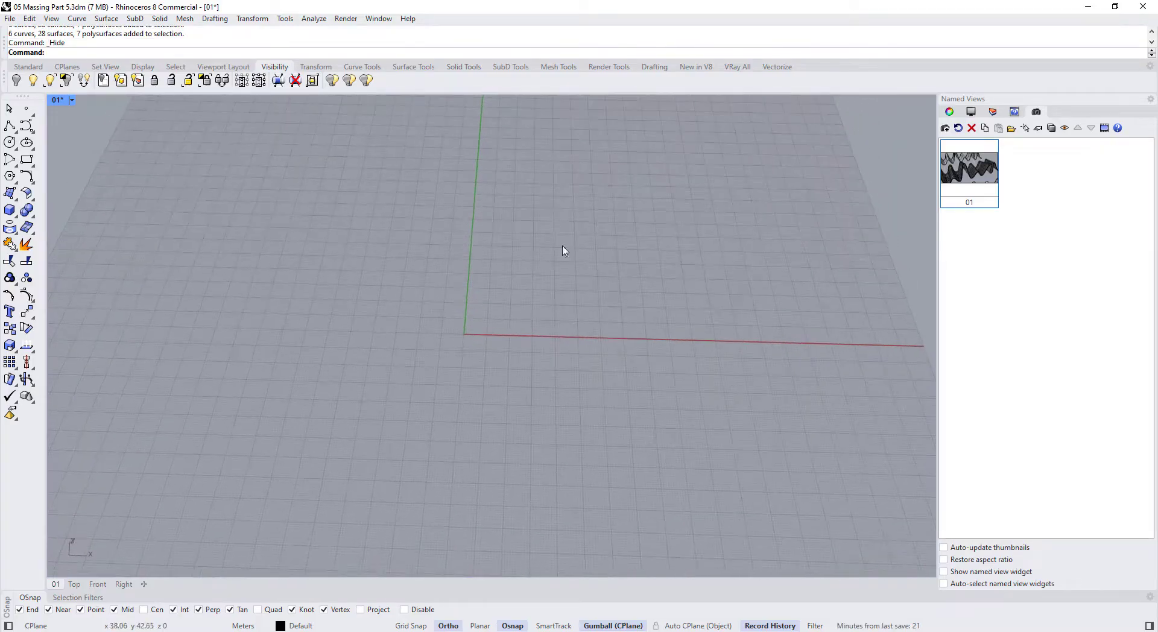
pyautogui.moveTo(87, 165); pyautogui.dragTo(135, 207, button='right')
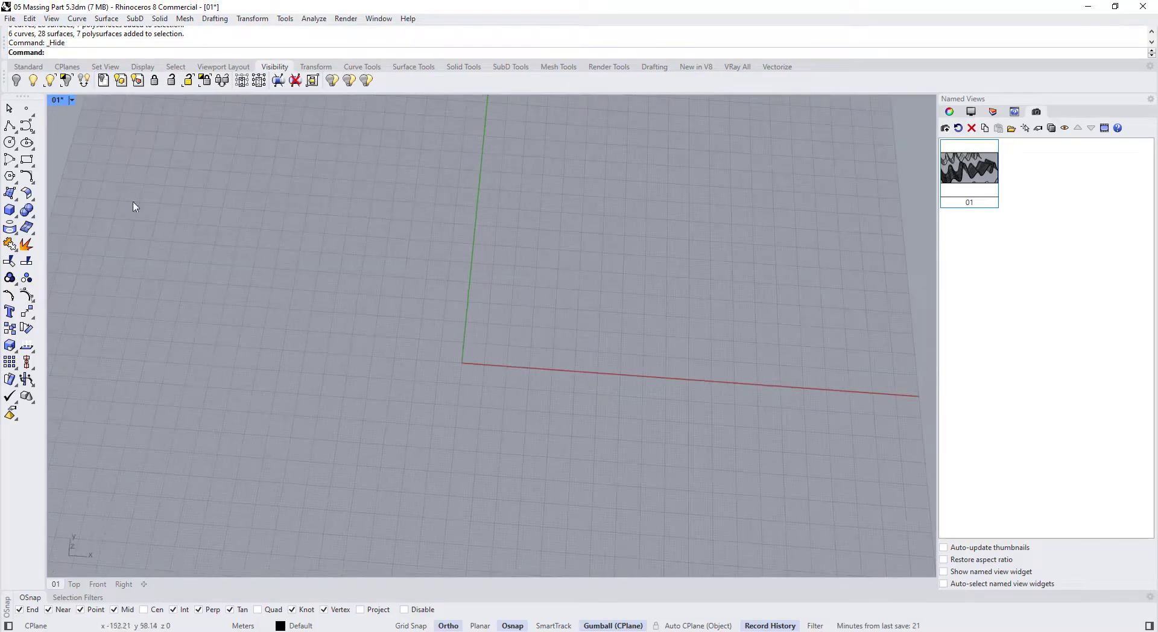
pyautogui.click(26, 125)
pyautogui.click(246, 309)
pyautogui.click(406, 331)
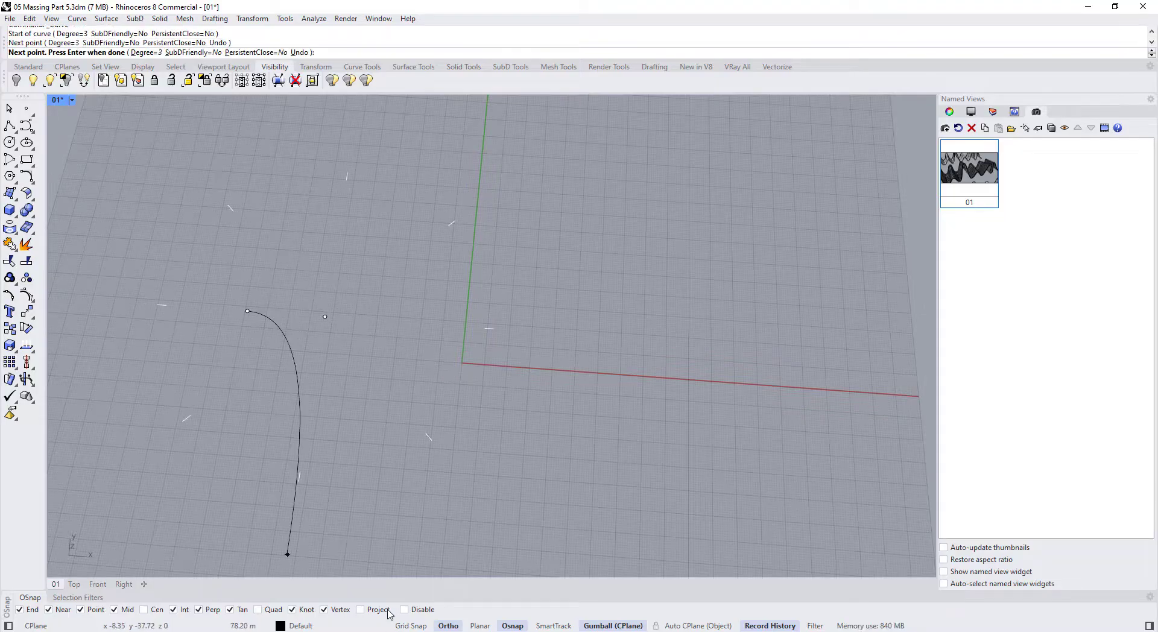
# - Turn Ortho off and draw an open, arched degree-3 curve with four control points on the negative X side of the origin
pyautogui.click(443, 629)
pyautogui.press('space')
pyautogui.click(264, 315)
pyautogui.click(330, 316)
pyautogui.click(369, 342)
pyautogui.click(379, 424)
pyautogui.press('space')
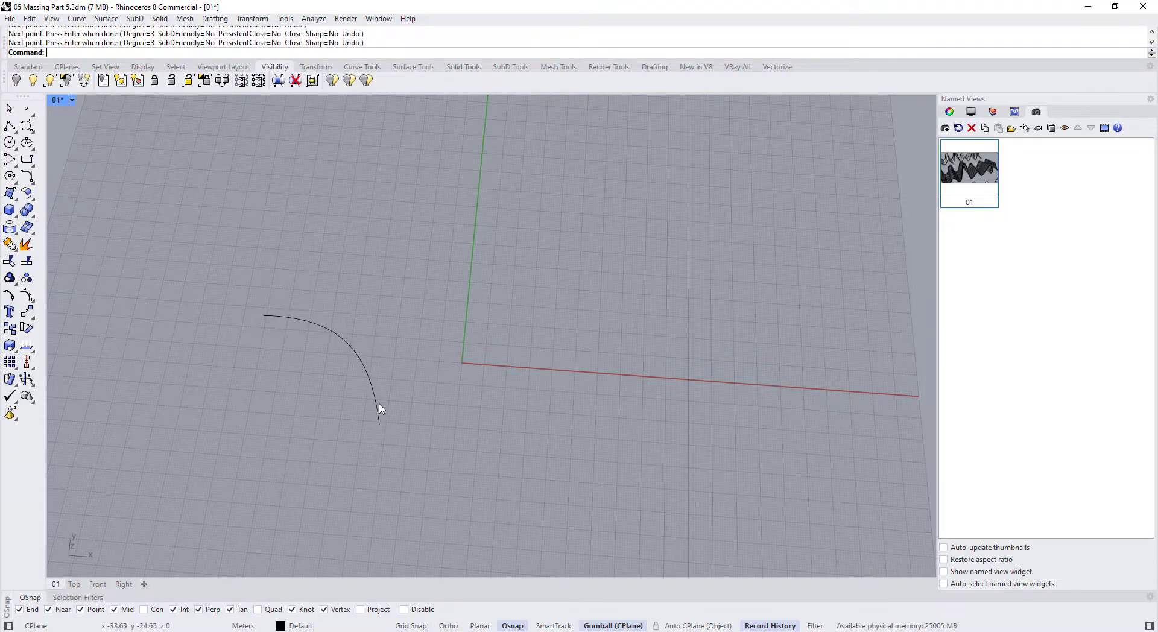
# - Draw a straight single-segment polyline beside the arched curve, starting near the curve's start and diverging from its far end
pyautogui.click(9, 126)
pyautogui.click(257, 291)
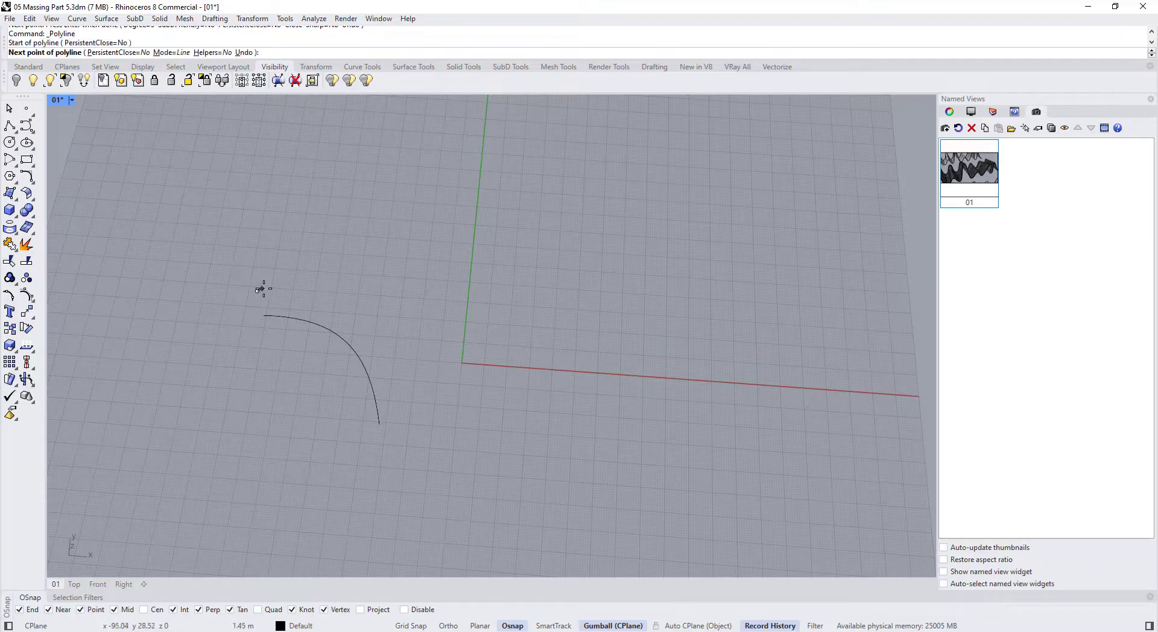
pyautogui.click(439, 259)
pyautogui.press('space')
pyautogui.moveTo(440, 262); pyautogui.dragTo(404, 338, button='right')
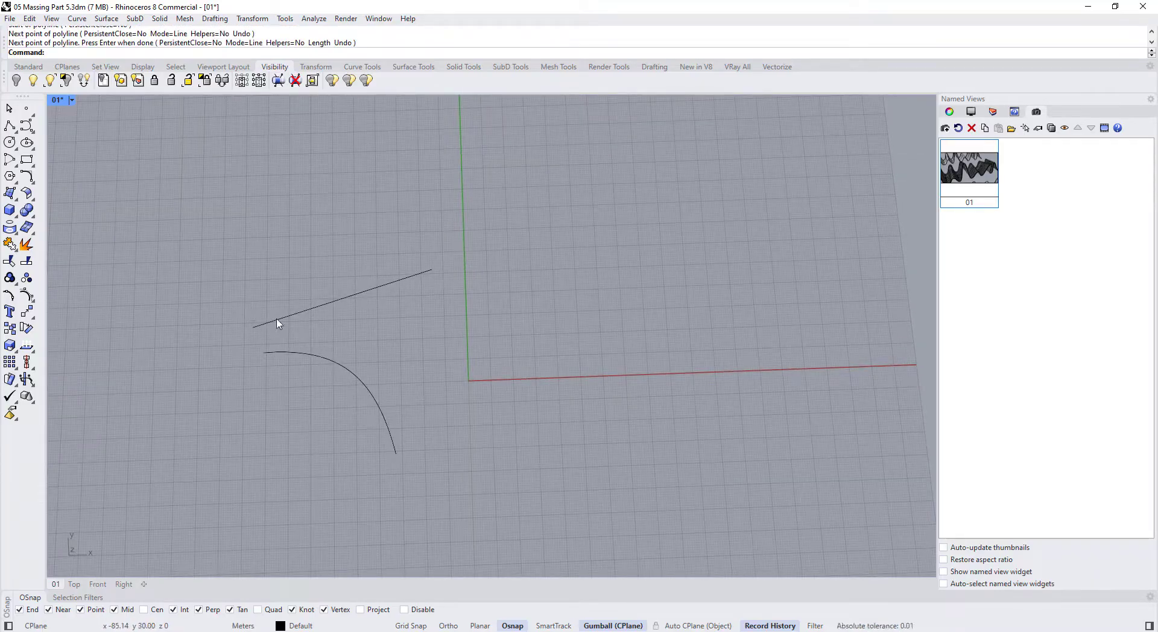
# - Run TweenCurves between the arched curve and the straight line, with the number of in-between curves set to 10
pyautogui.write('T')
pyautogui.press('Return')
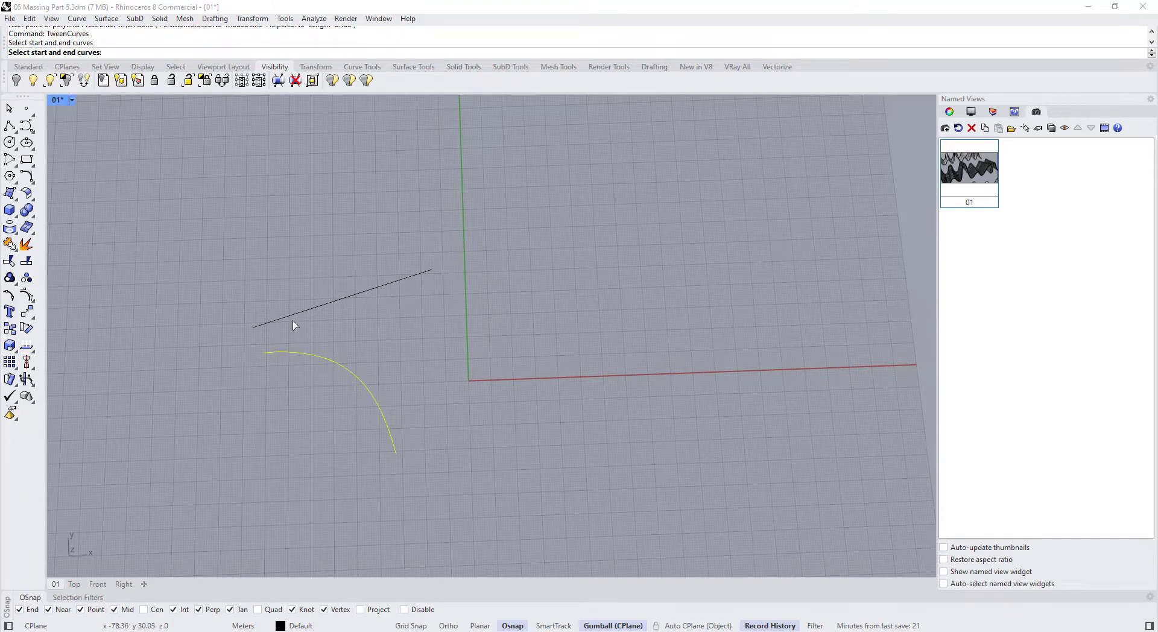
pyautogui.click(293, 320)
pyautogui.moveTo(297, 401); pyautogui.dragTo(199, 110, button='right')
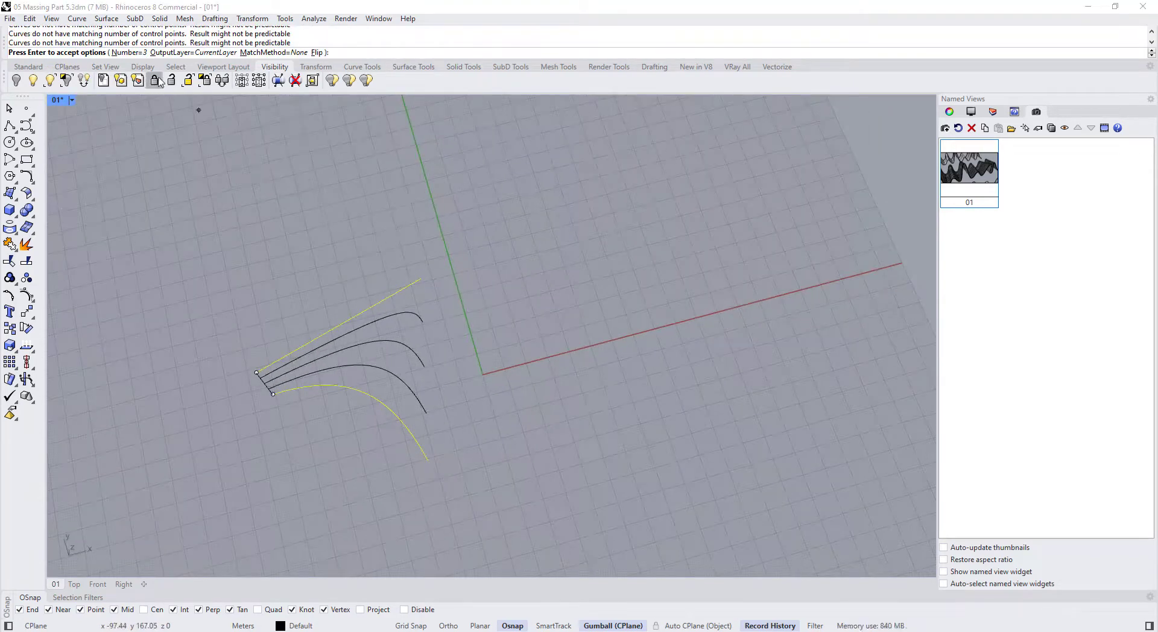
pyautogui.click(129, 53)
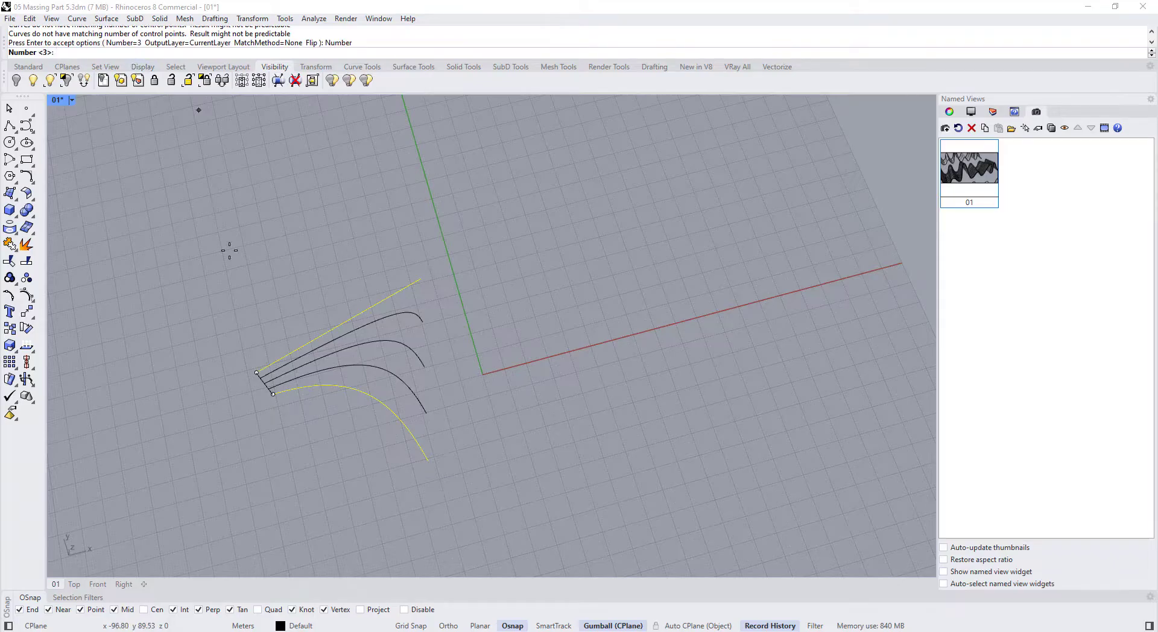
pyautogui.write('10')
pyautogui.press('Return')
pyautogui.moveTo(227, 251); pyautogui.dragTo(169, 94, button='right')
# - Preview the tween with 2, then 1, and again 2 in-between curves, and cancel it without creating curves
pyautogui.click(139, 53)
pyautogui.write('2')
pyautogui.press('Return')
pyautogui.moveTo(385, 323); pyautogui.dragTo(305, 479, button='right')
pyautogui.click(129, 53)
pyautogui.write('1')
pyautogui.press('Return')
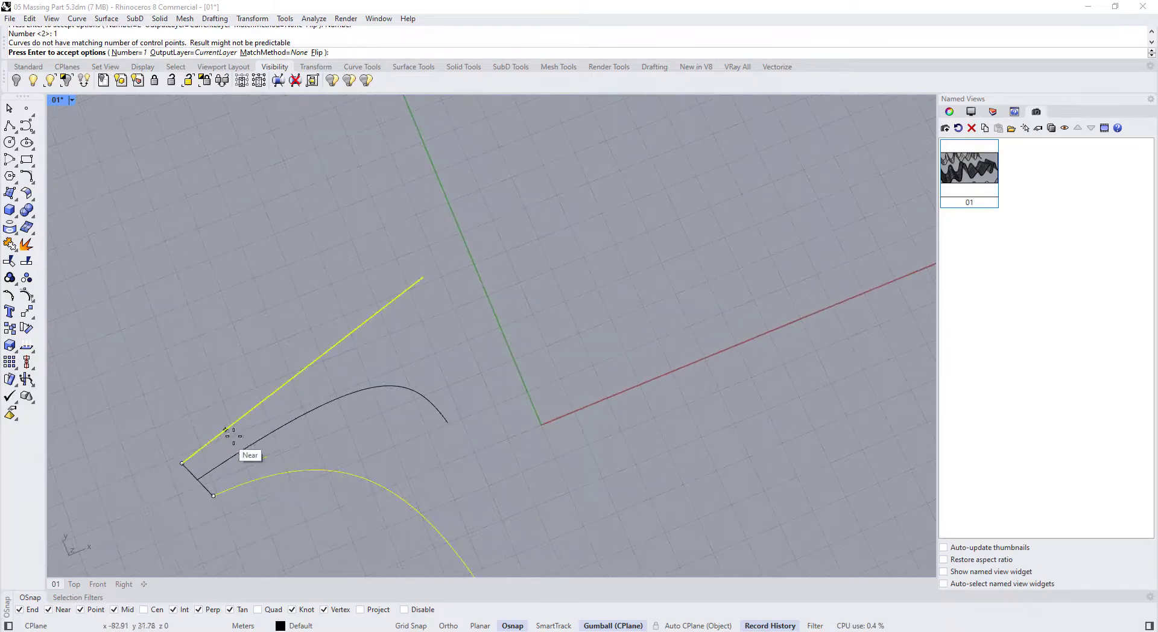
pyautogui.moveTo(275, 415); pyautogui.dragTo(241, 416, button='right')
pyautogui.click(132, 53)
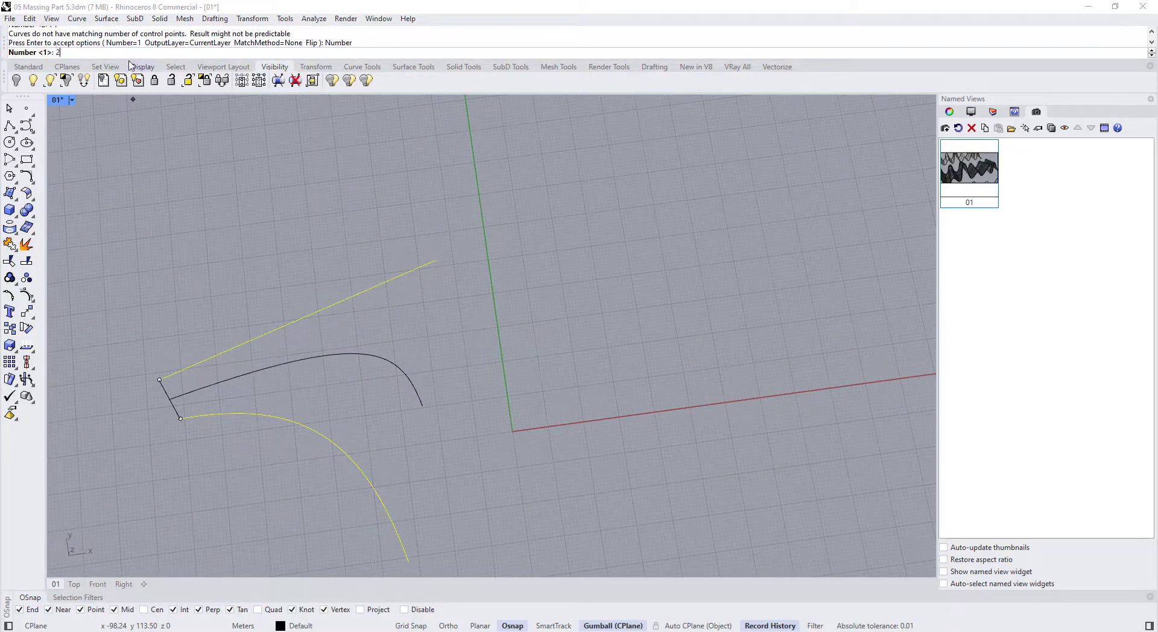
pyautogui.press('Return')
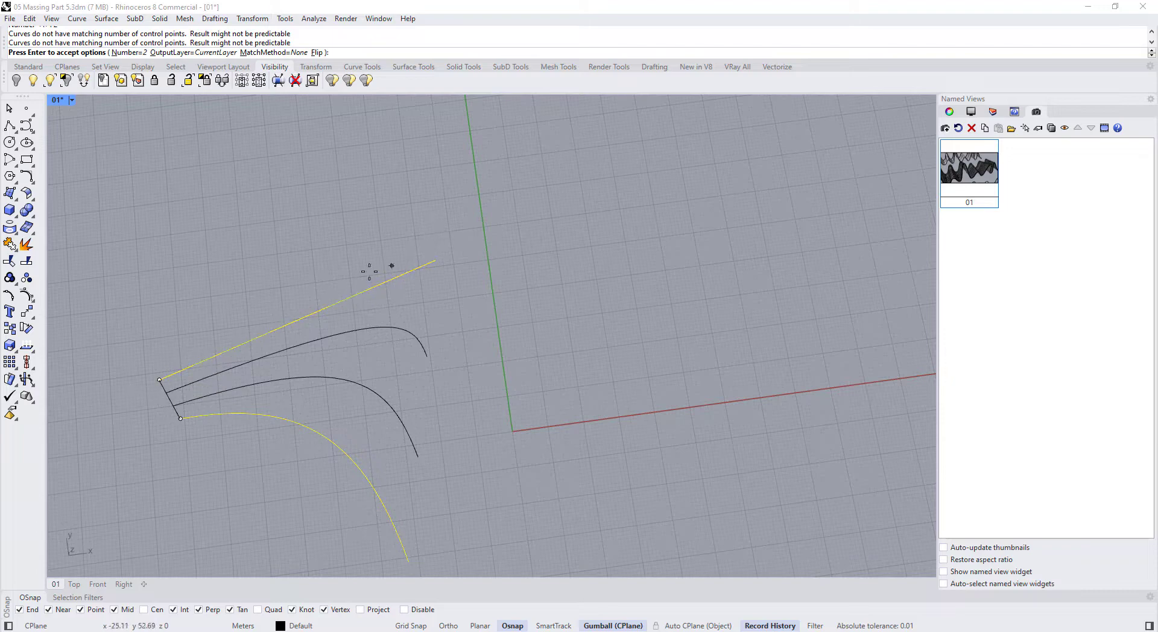
pyautogui.moveTo(333, 398); pyautogui.dragTo(321, 317, button='right')
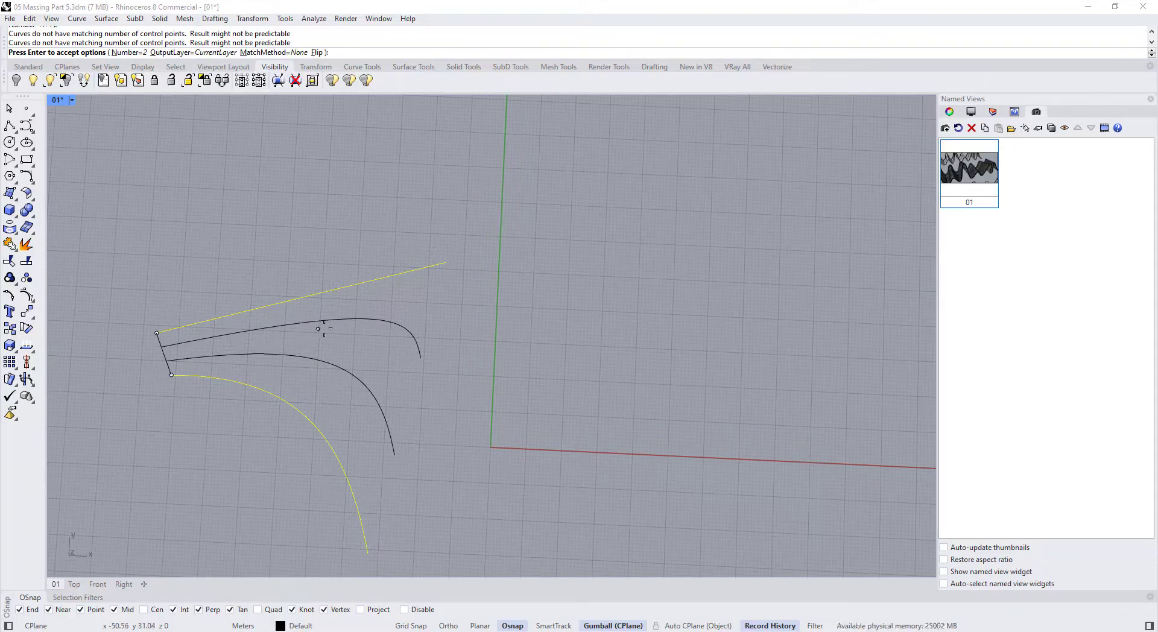
pyautogui.press('Escape')
# - Delete the arched curve, the straight line and the remaining tween test geometry
pyautogui.moveTo(507, 459); pyautogui.dragTo(297, 225)
pyautogui.press('Delete')
pyautogui.moveTo(366, 261); pyautogui.dragTo(369, 227, button='right')
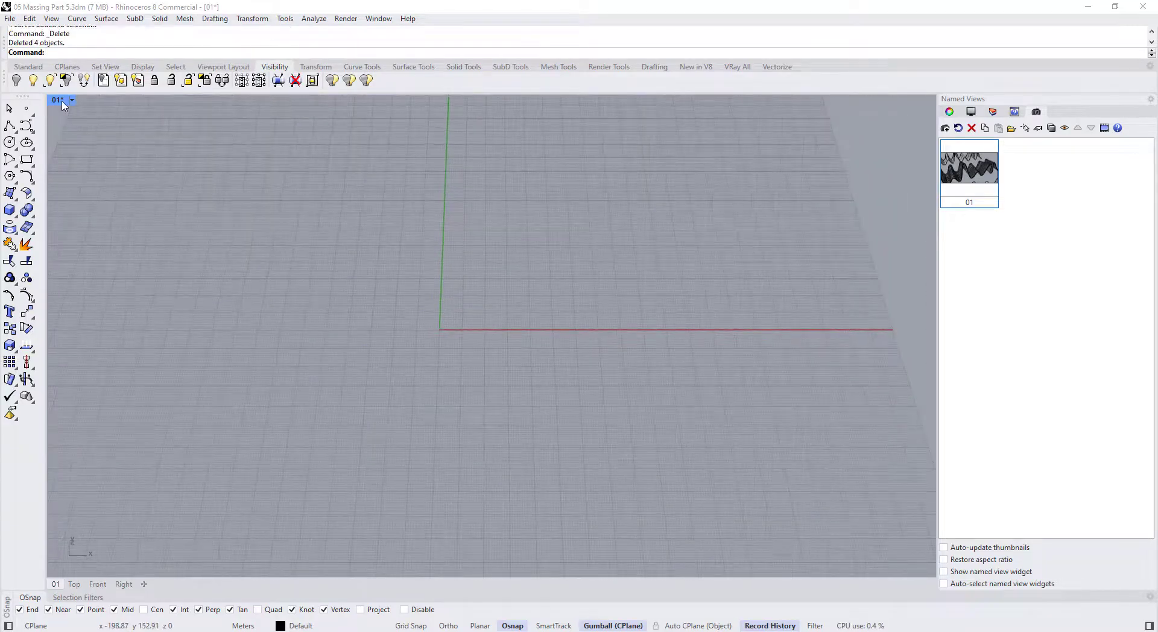
# - Switch to the maximized Front viewport, centred around the origin, and turn Grid Snap on
pyautogui.doubleClick(58, 100)
pyautogui.doubleClick(68, 345)
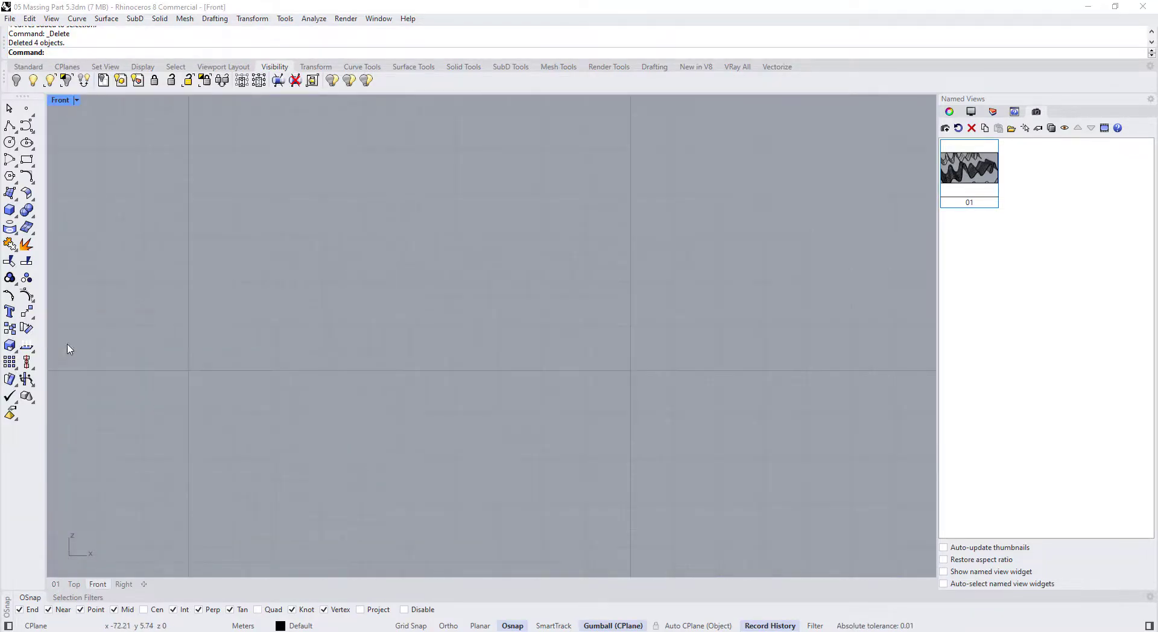
pyautogui.scroll(-17, 440, 347)
pyautogui.moveTo(542, 345); pyautogui.dragTo(274, 362, button='right')
pyautogui.scroll(8, 365, 337)
pyautogui.scroll(4, 365, 342)
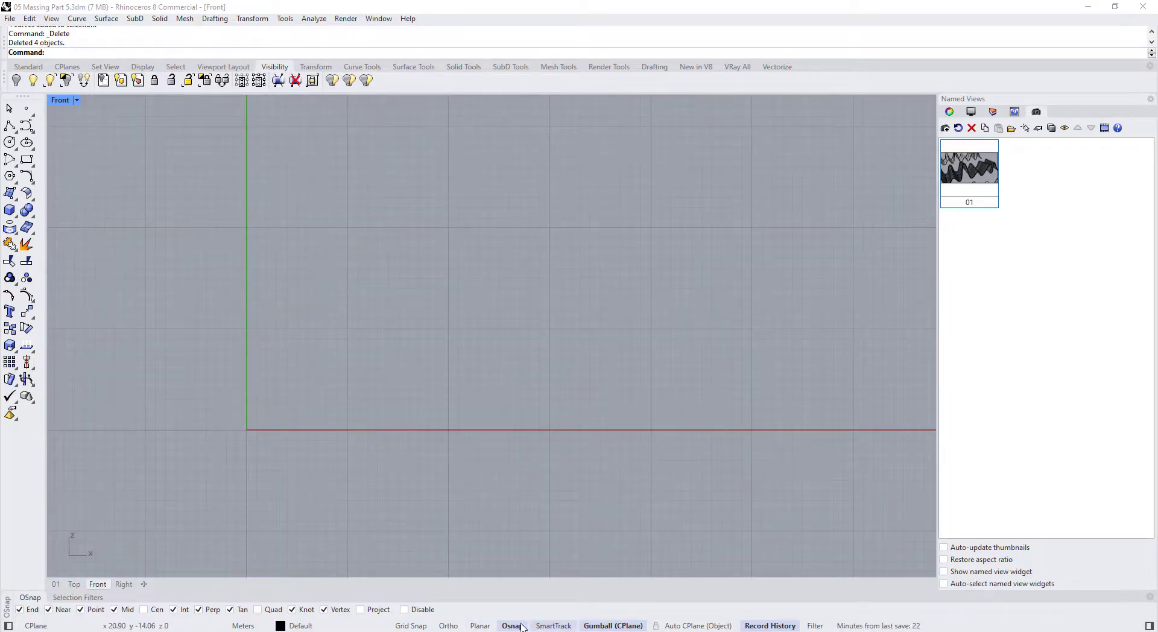
pyautogui.click(411, 626)
pyautogui.scroll(3, 266, 381)
# - Draw a 4 m vertical line upward from the origin with the Polyline tool
pyautogui.click(10, 126)
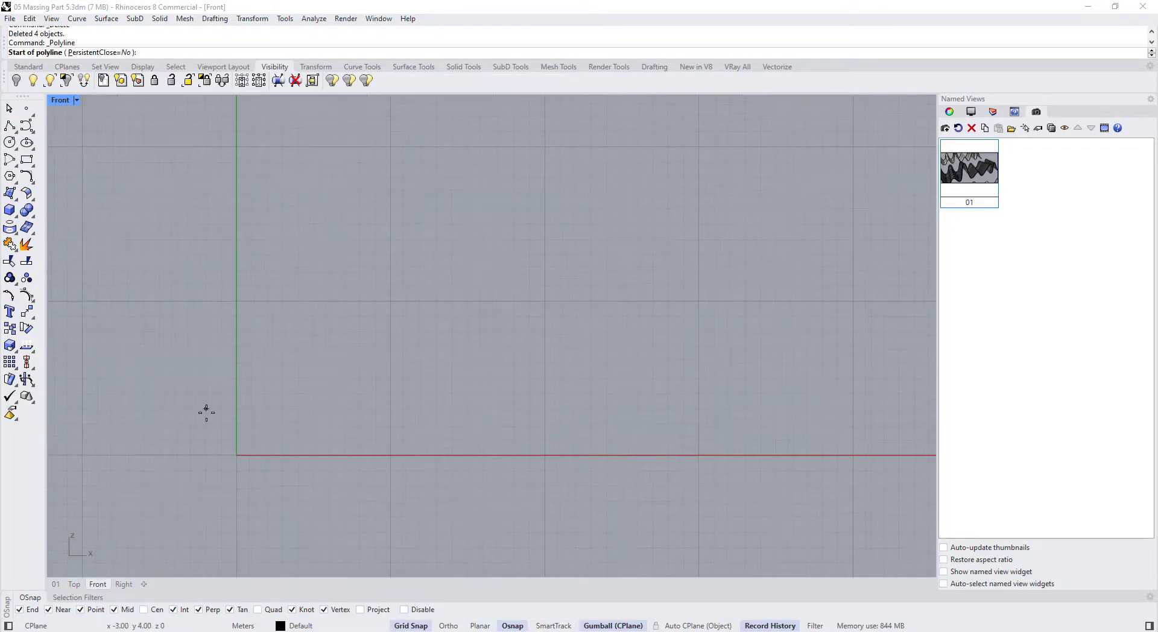
pyautogui.scroll(2, 240, 462)
pyautogui.click(234, 461)
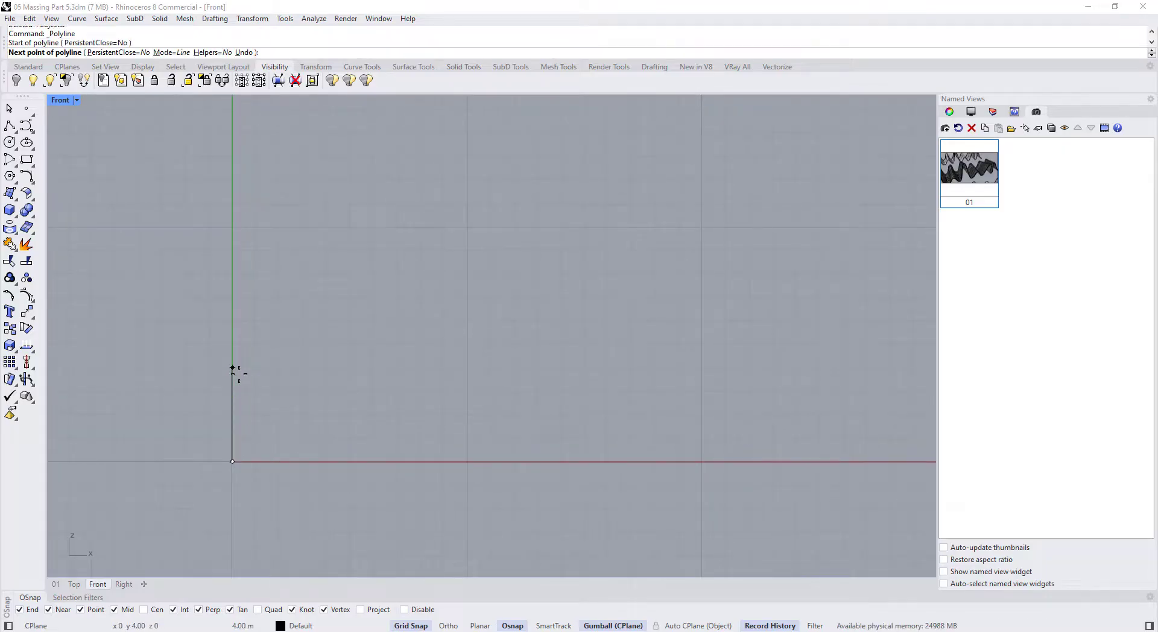
pyautogui.click(232, 368)
pyautogui.press('Return')
pyautogui.press('Return')
pyautogui.click(397, 462)
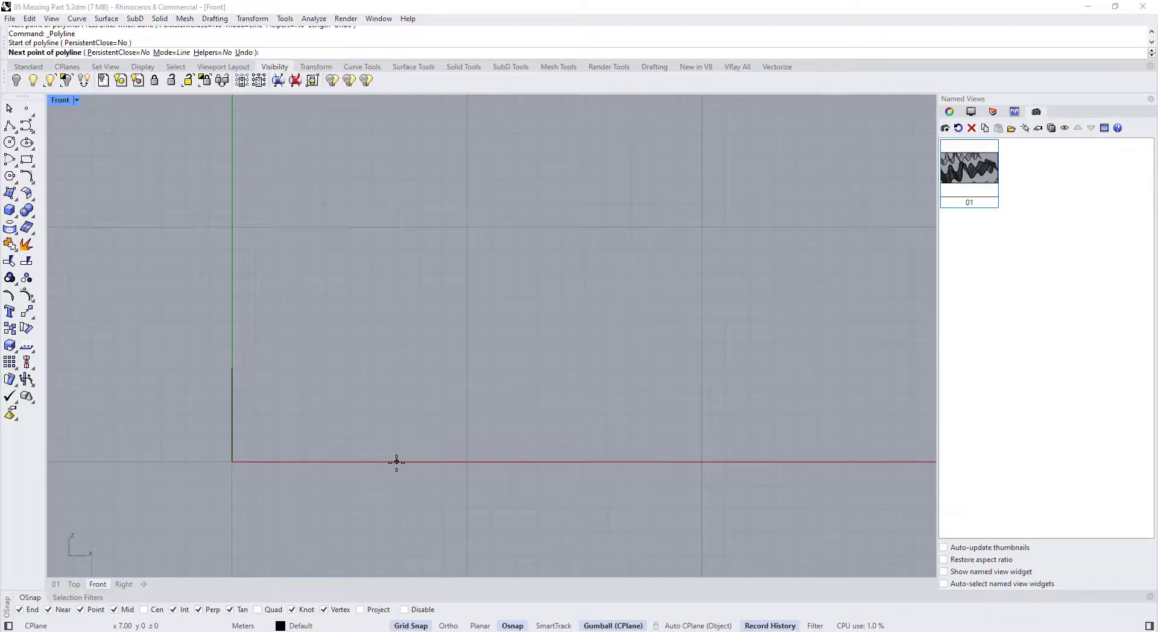
pyautogui.press('Escape')
# - Draw a 6 m vertical line 10 m from the first using a temporary horizontal guide, and delete the guide
pyautogui.press('Return')
pyautogui.click(233, 368)
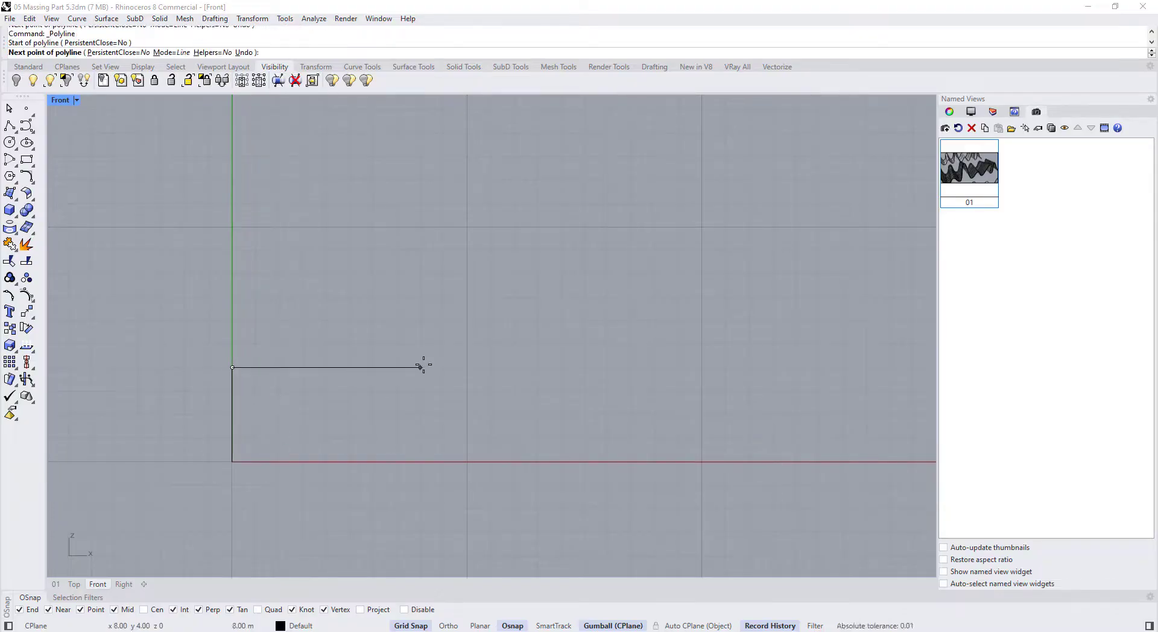
pyautogui.click(467, 367)
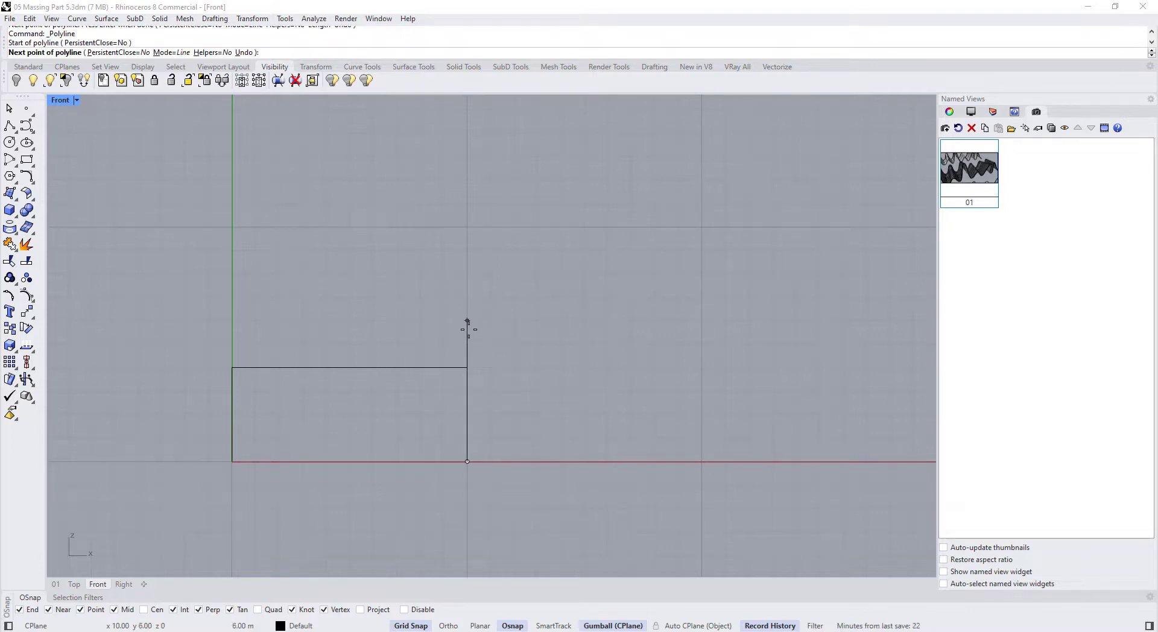
pyautogui.press('Return')
pyautogui.click(433, 370)
pyautogui.press('Delete')
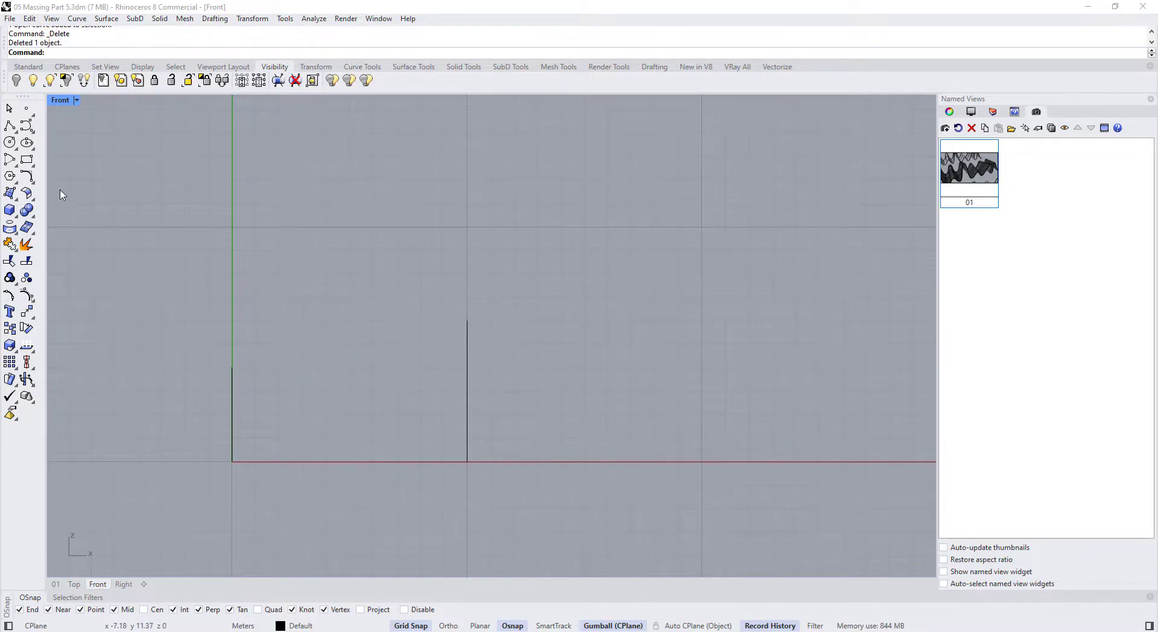
# - Turn Grid Snap off and try a degree-3 curve starting beyond the top of the shorter vertical line
pyautogui.click(26, 125)
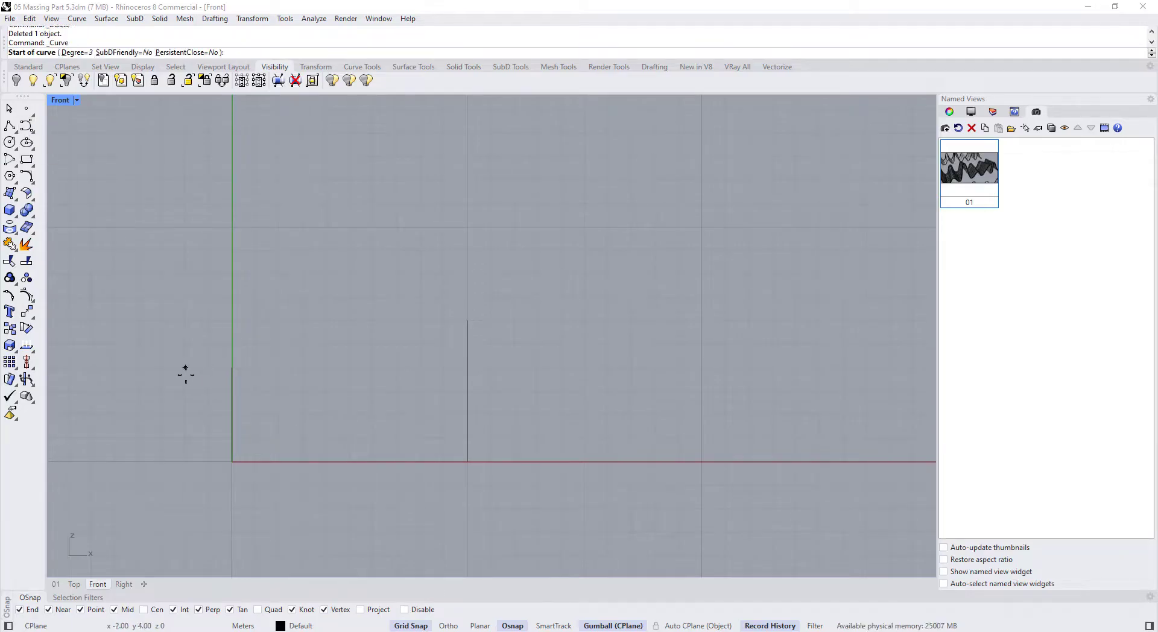
pyautogui.press('F9')
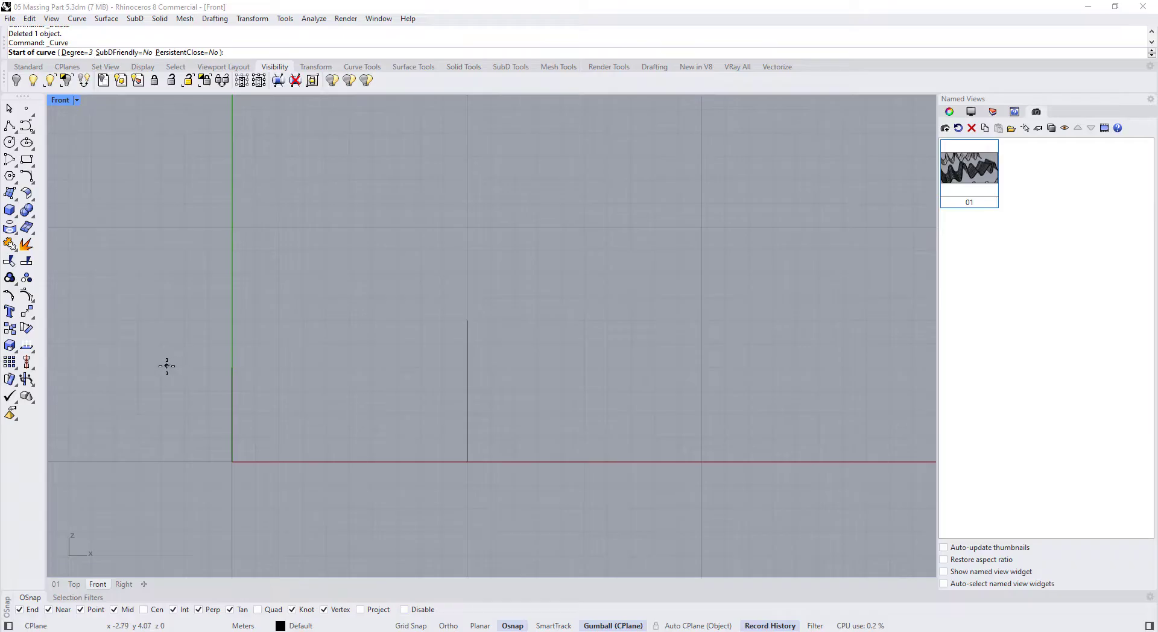
pyautogui.click(166, 363)
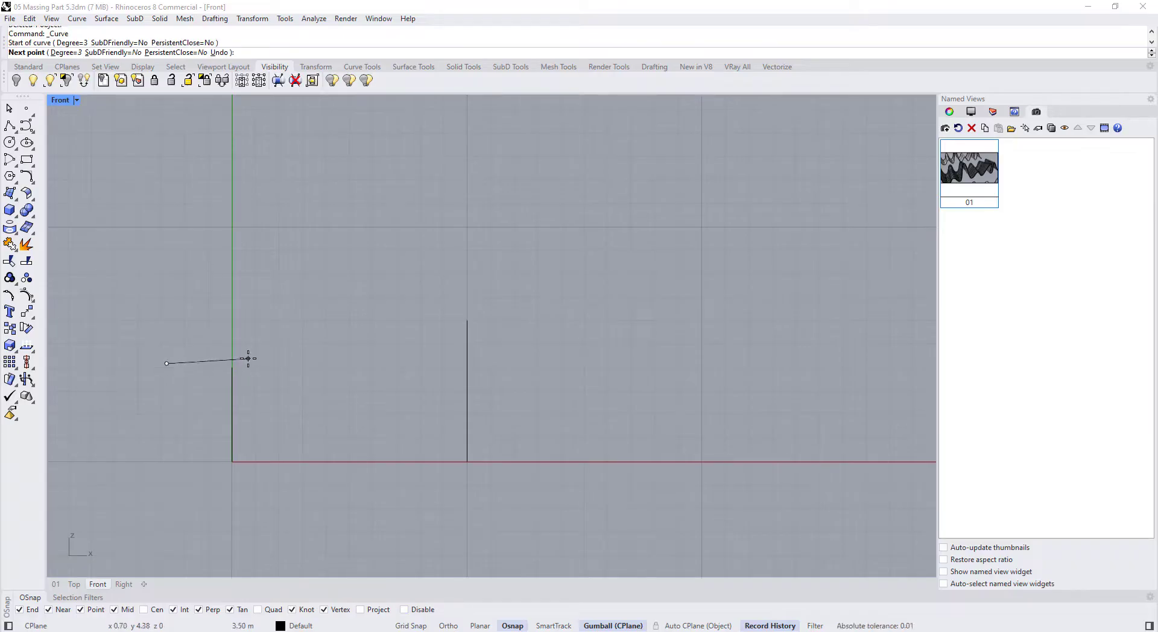
pyautogui.click(243, 357)
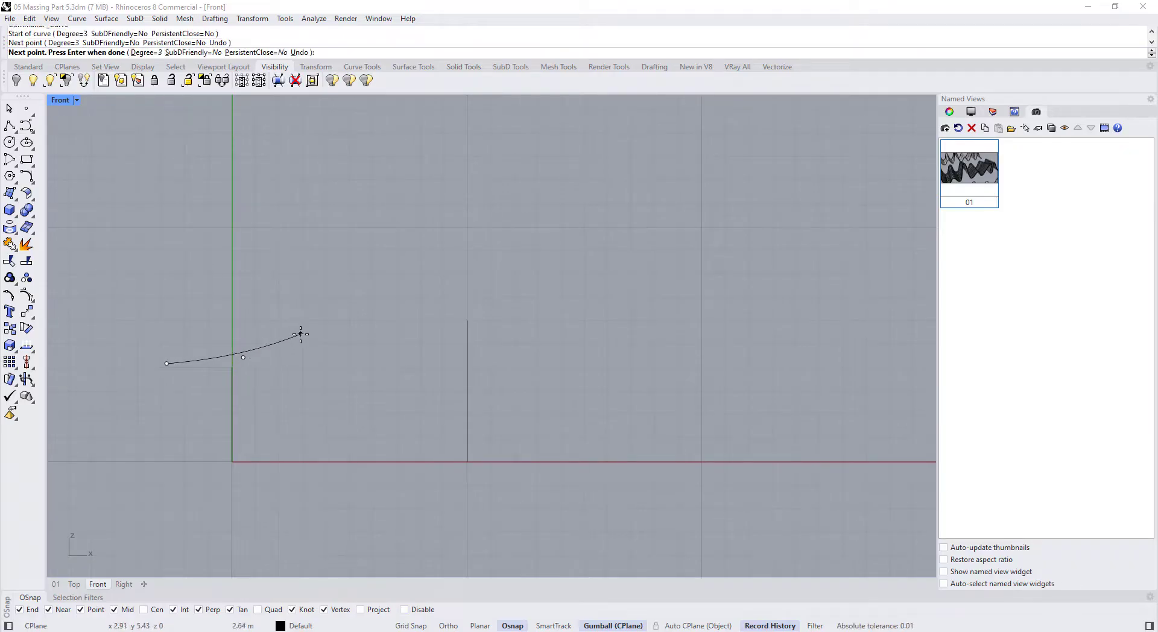
pyautogui.press('Escape')
# - Draw an open degree-3 curve with seven control points, rising over both vertical lines from about (-2, 3.9) to about (12.4, 16.5)
pyautogui.press('space')
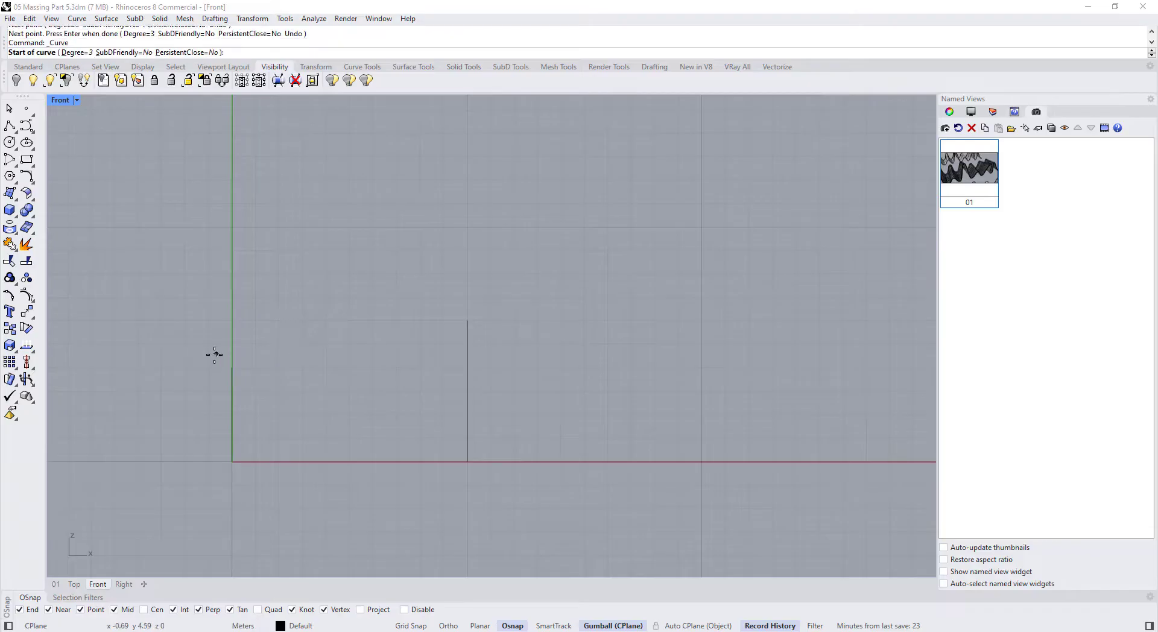
pyautogui.scroll(2, 187, 356)
pyautogui.click(186, 377)
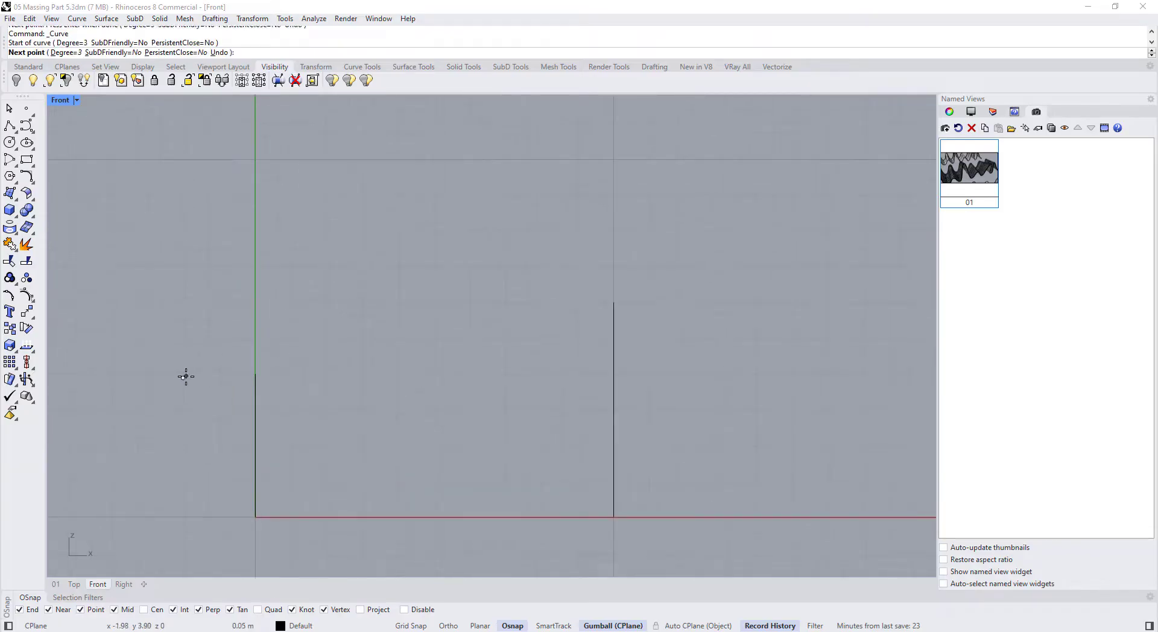
pyautogui.click(280, 351)
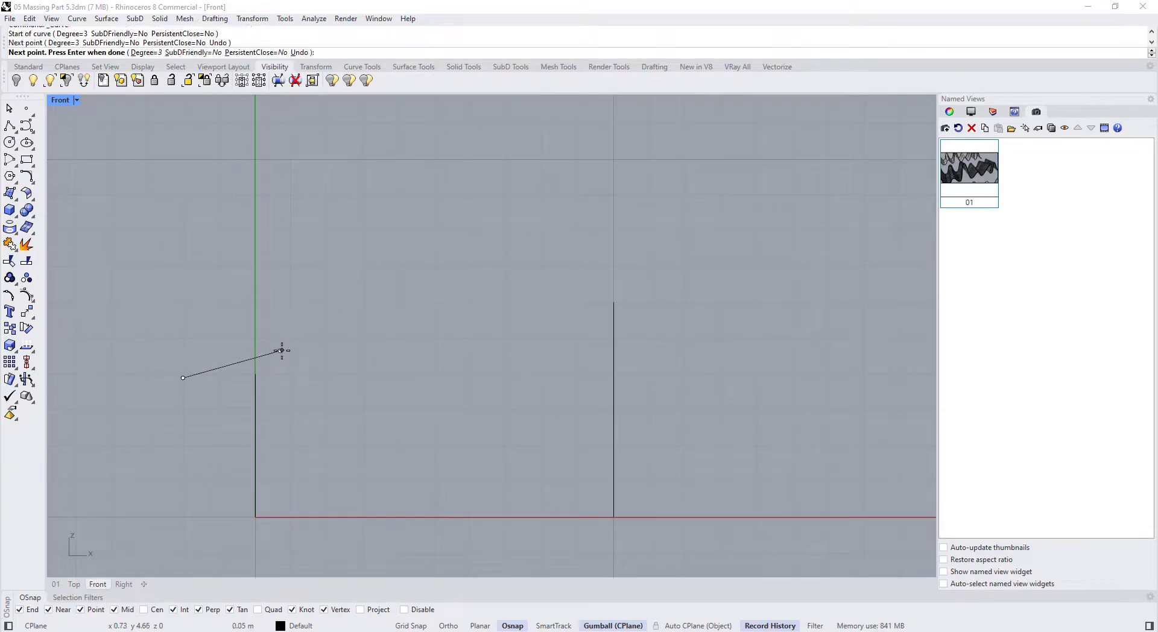
pyautogui.click(369, 310)
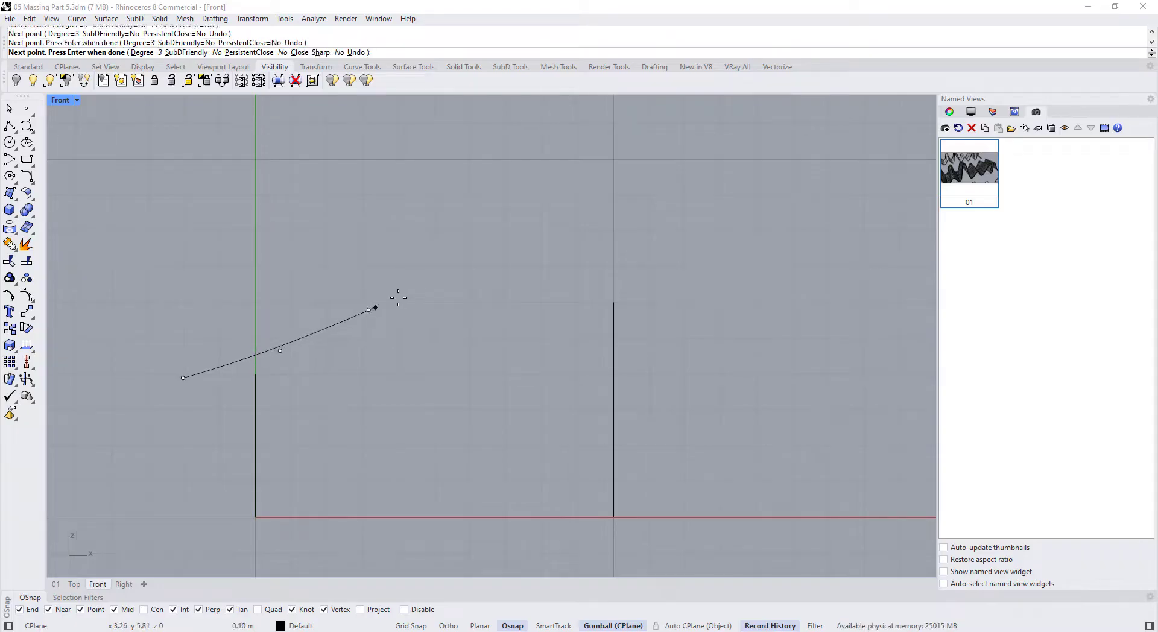
pyautogui.click(428, 273)
pyautogui.moveTo(428, 272); pyautogui.dragTo(396, 311, button='right')
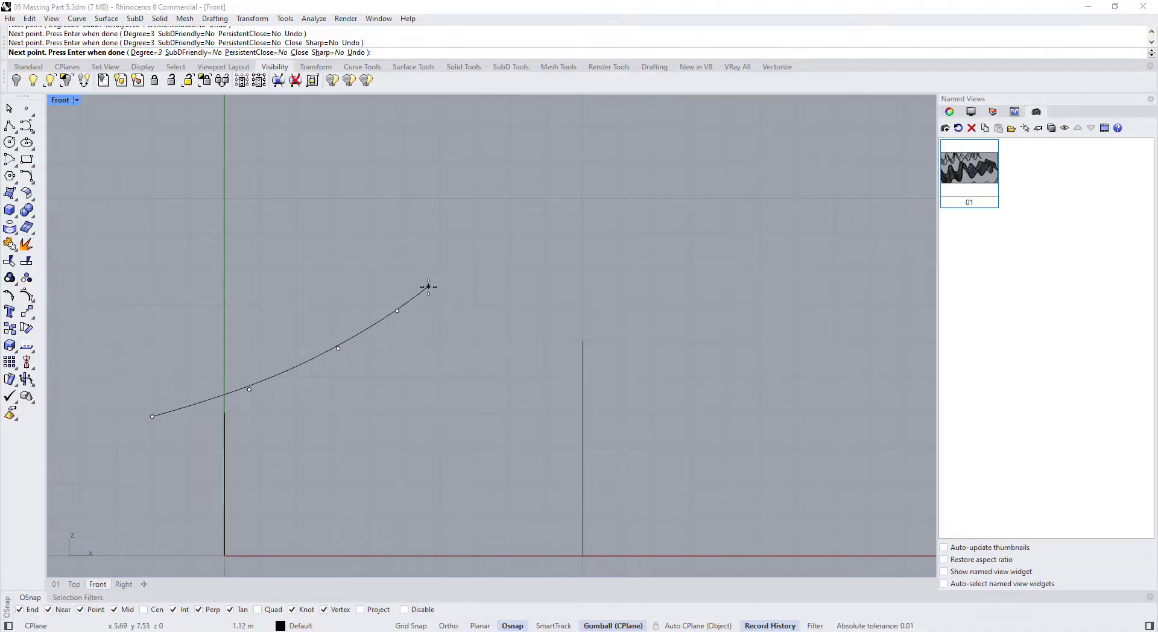
pyautogui.scroll(-2, 404, 335)
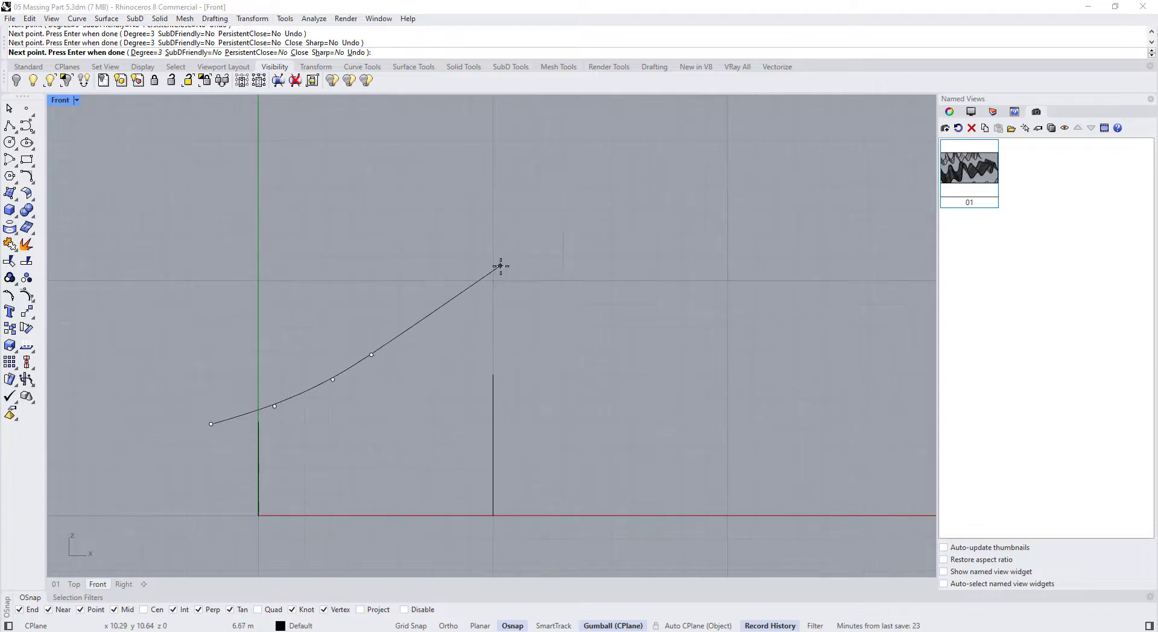
pyautogui.click(463, 310)
pyautogui.click(524, 217)
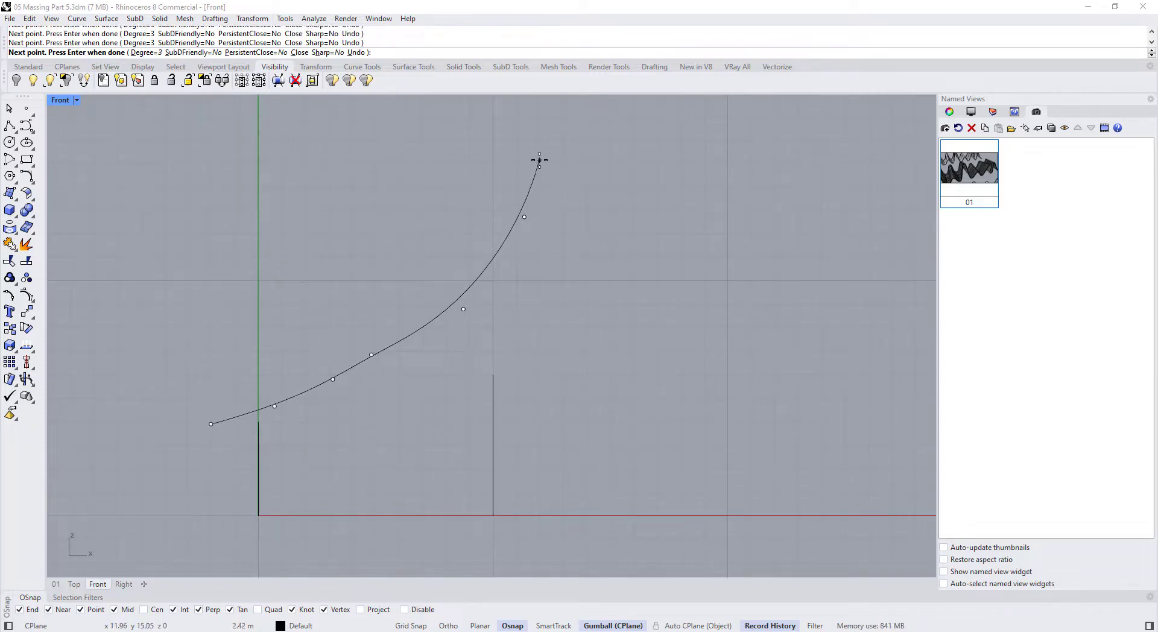
pyautogui.moveTo(535, 195); pyautogui.dragTo(519, 234, button='right')
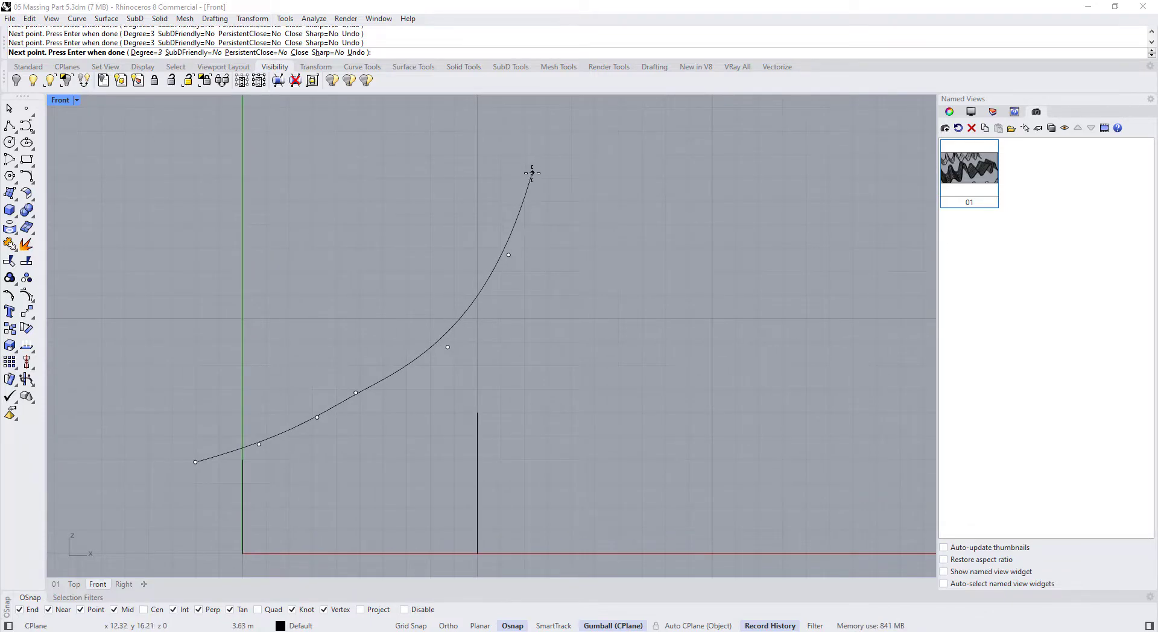
pyautogui.click(533, 166)
pyautogui.press('Return')
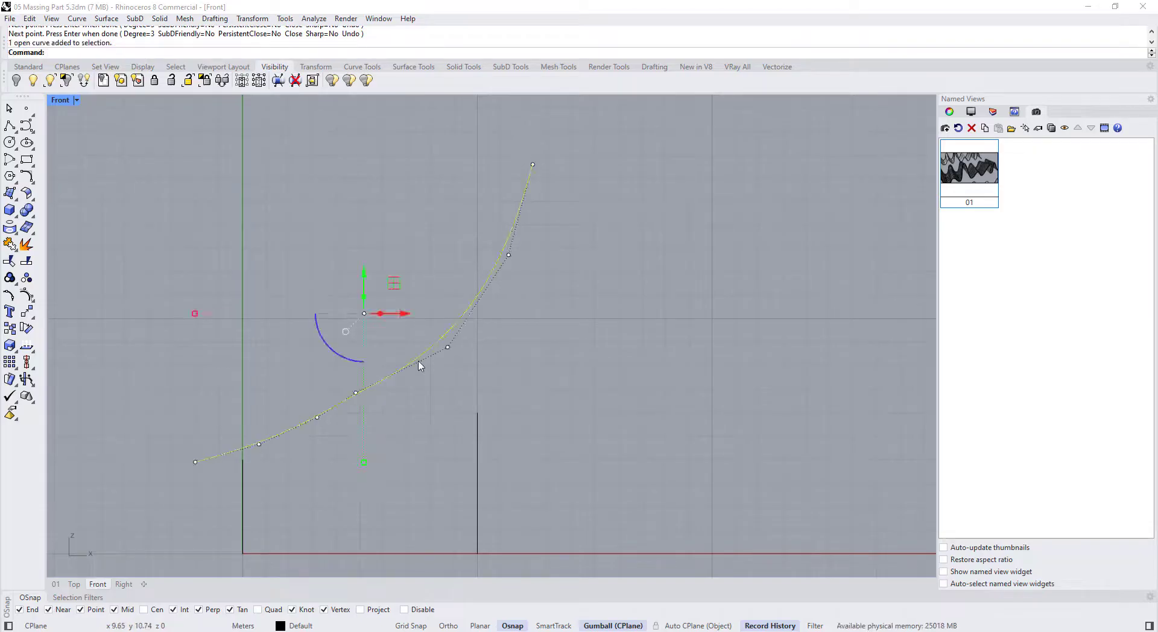
# - Lower the curve's fourth control point slightly to smooth the bend in the middle
pyautogui.click(356, 393)
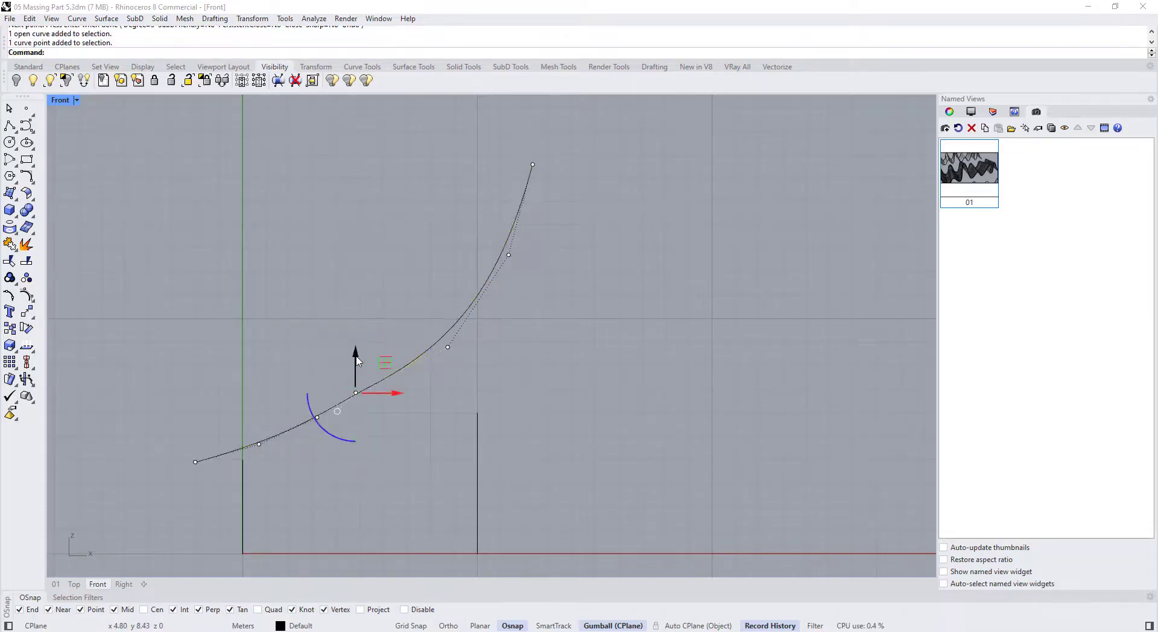
pyautogui.moveTo(356, 356); pyautogui.dragTo(357, 363)
pyautogui.click(493, 395)
pyautogui.scroll(-2, 513, 333)
# - Scale the curve's last three control points down vertically and horizontally, with the gumball relocated to the fourth control point as base
pyautogui.click(499, 283)
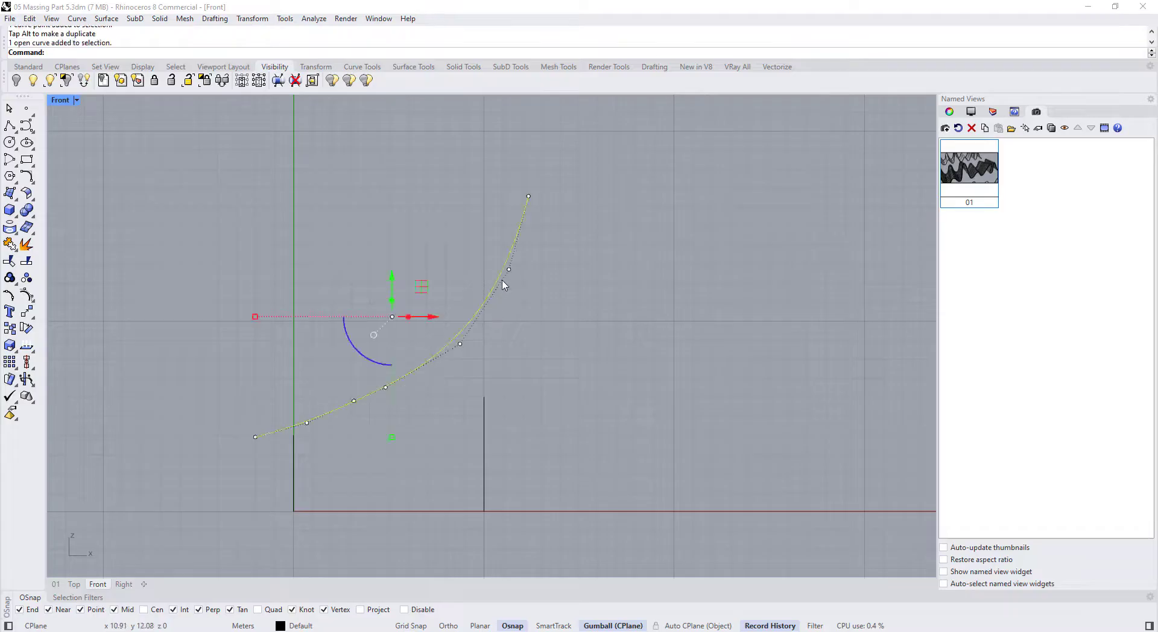
pyautogui.moveTo(507, 170); pyautogui.dragTo(563, 292)
pyautogui.click(473, 354)
pyautogui.click(476, 325)
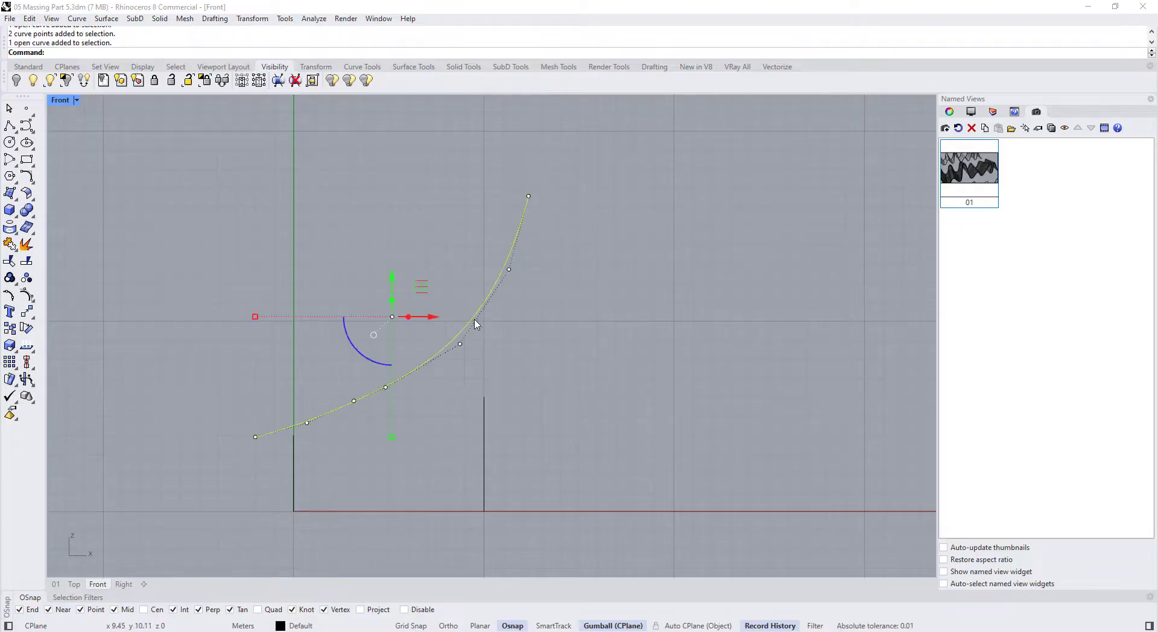
pyautogui.moveTo(426, 143); pyautogui.dragTo(563, 378)
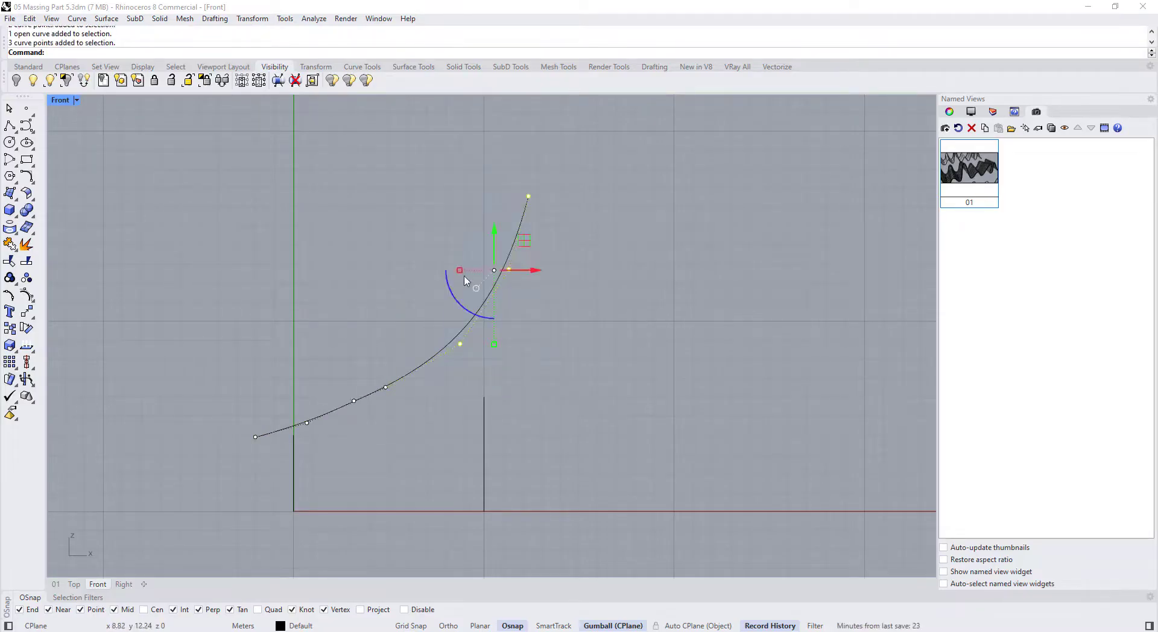
pyautogui.doubleClick(495, 271)
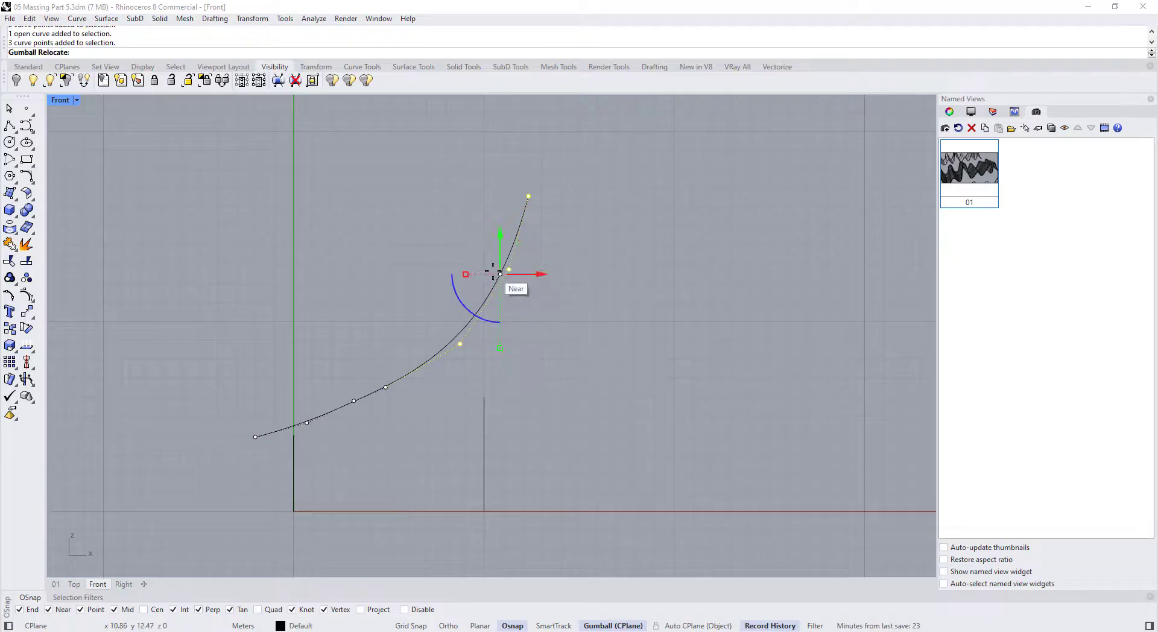
pyautogui.click(386, 387)
pyautogui.moveTo(385, 462); pyautogui.dragTo(392, 445)
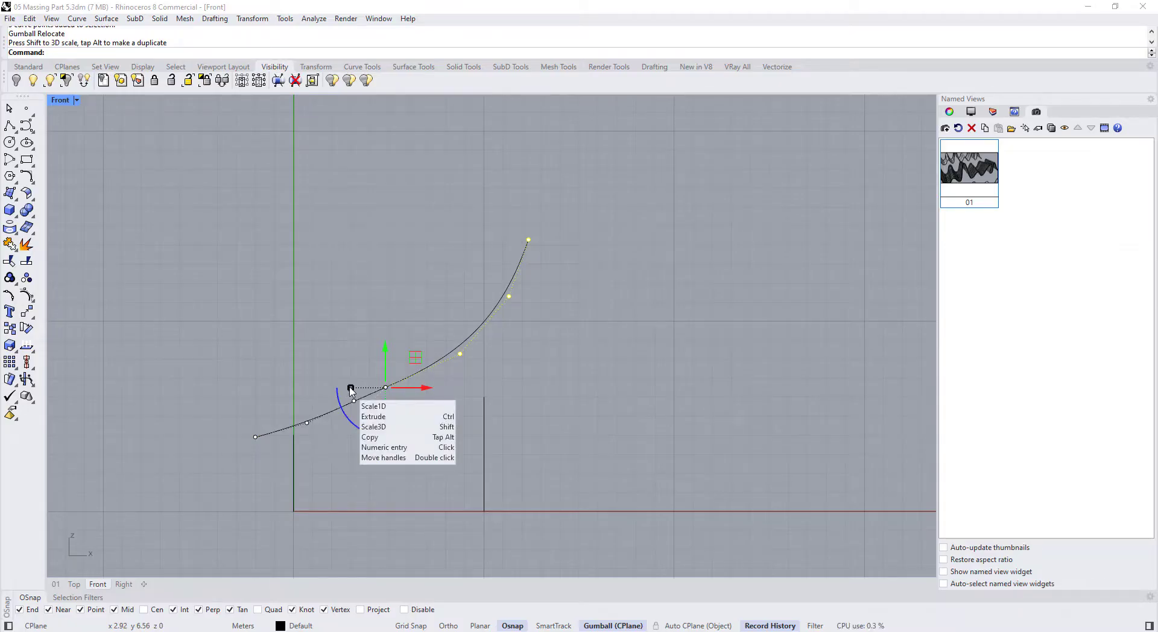
pyautogui.moveTo(350, 390); pyautogui.dragTo(145, 390)
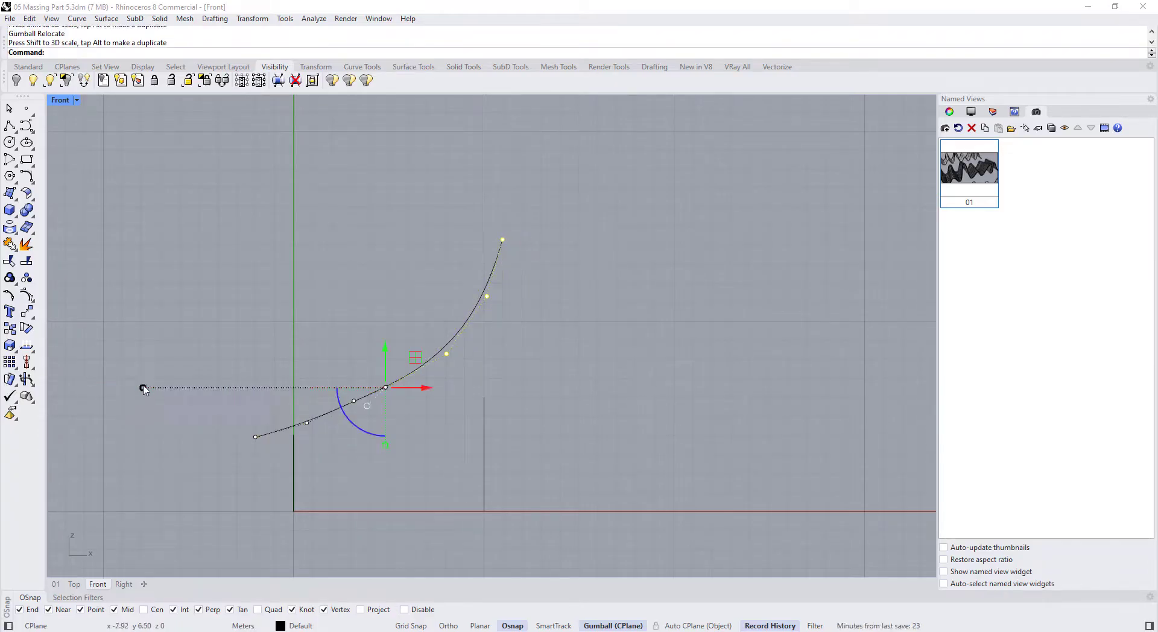
pyautogui.press('Escape')
pyautogui.press('Escape')
# - Move the whole roof curve down by about 1 m, closer to the two vertical lines
pyautogui.click(327, 416)
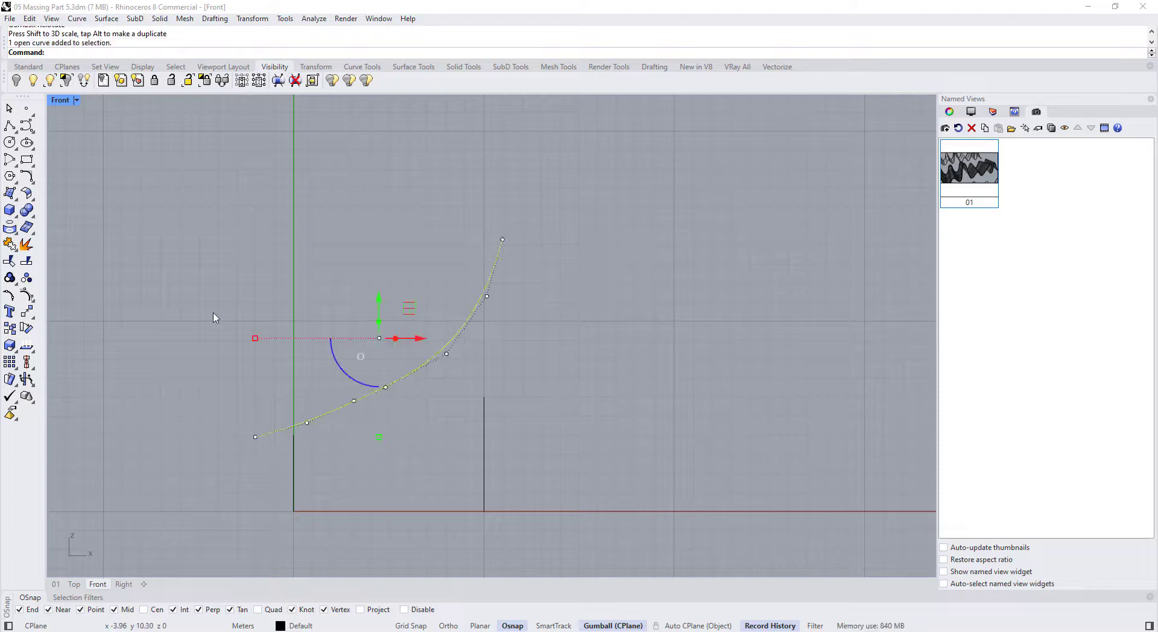
pyautogui.moveTo(379, 306); pyautogui.dragTo(379, 325)
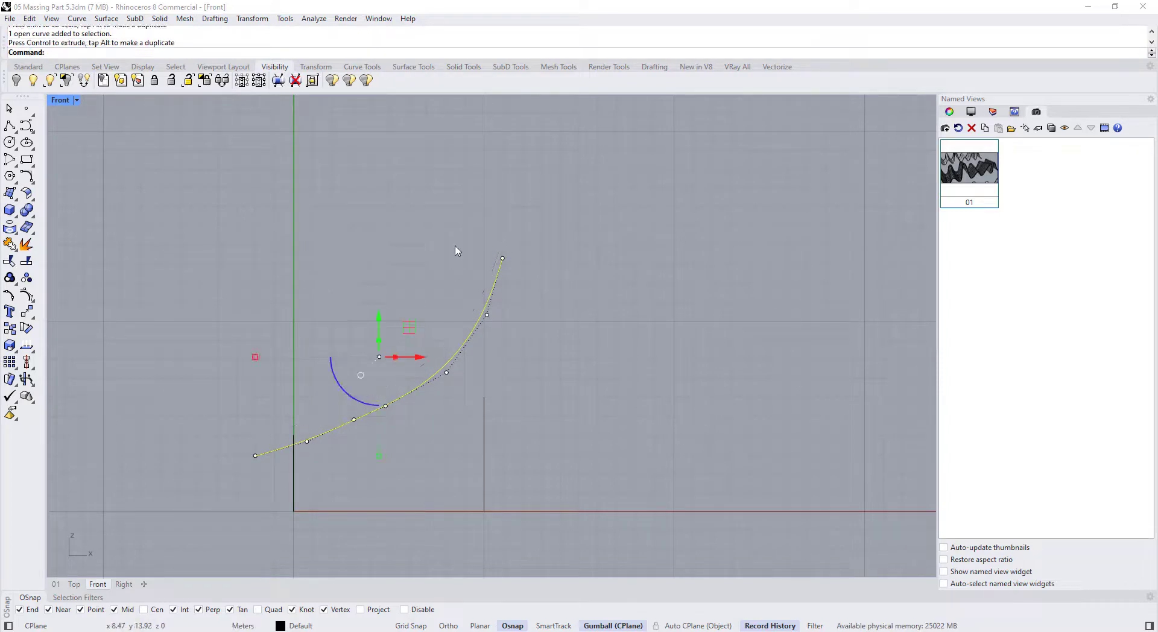
# - Lower the roof curve's fifth control point by about 0.8 m and its last two control points by about 1.2 m
pyautogui.click(446, 372)
pyautogui.moveTo(476, 342); pyautogui.dragTo(463, 356)
pyautogui.moveTo(472, 235); pyautogui.dragTo(511, 327)
pyautogui.moveTo(521, 261); pyautogui.dragTo(518, 283)
pyautogui.click(398, 383)
pyautogui.click(377, 415)
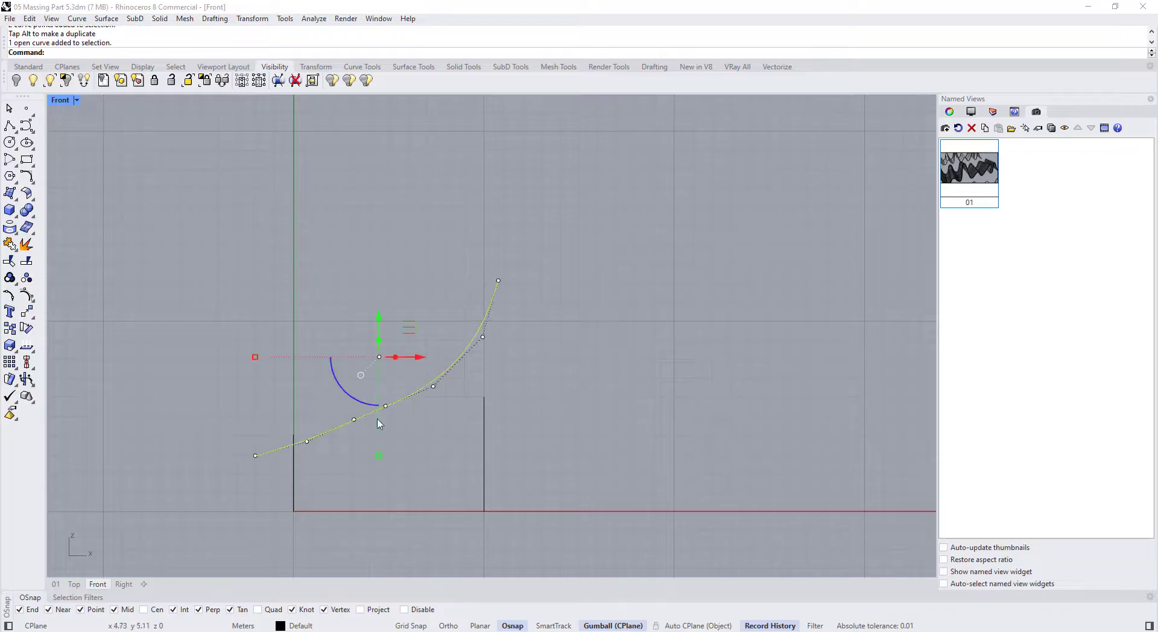
# - Lower the roof curve's fourth control point slightly to smooth the bend
pyautogui.scroll(2, 378, 418)
pyautogui.moveTo(328, 397); pyautogui.dragTo(403, 413)
pyautogui.moveTo(390, 366); pyautogui.dragTo(390, 370)
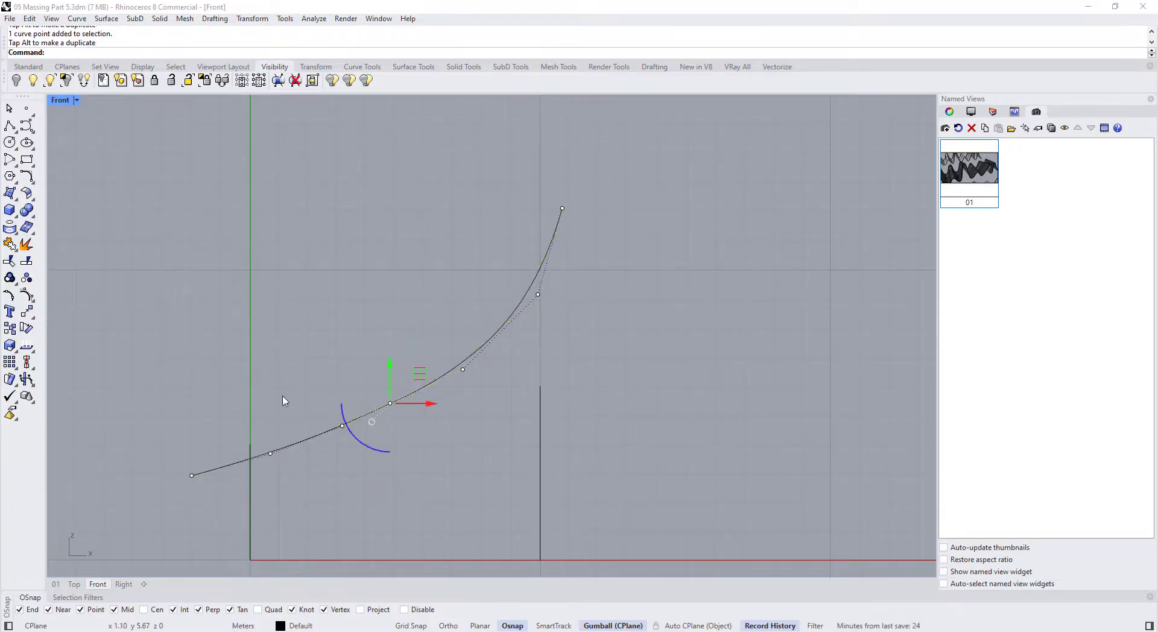
pyautogui.press('Escape')
pyautogui.press('Escape')
pyautogui.click(337, 428)
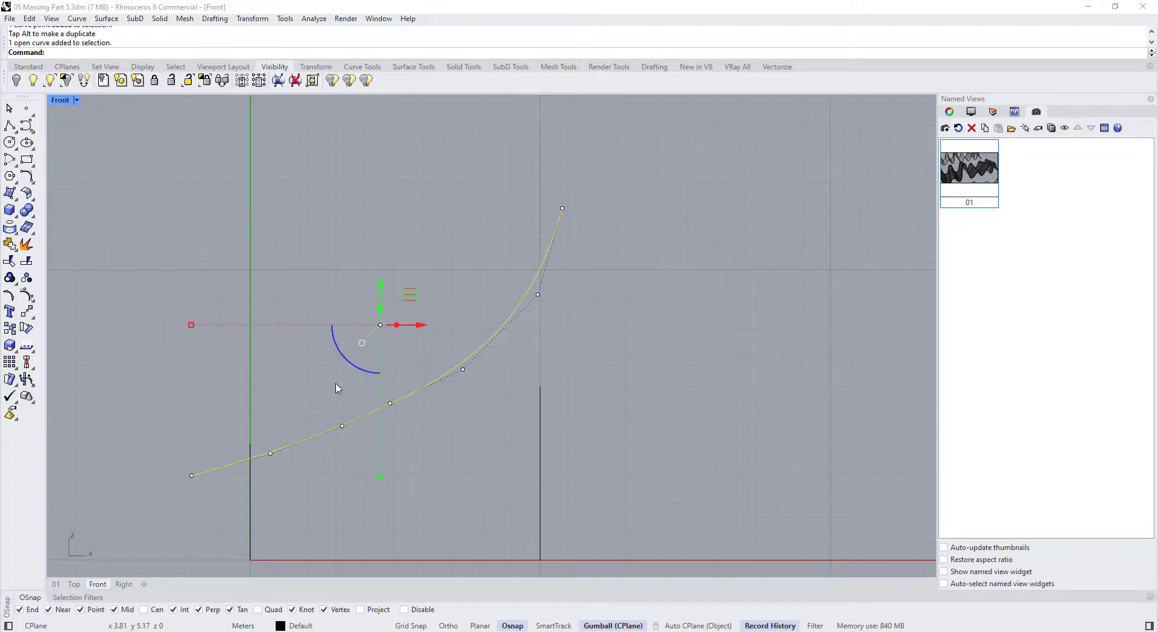
# - In the maximized perspective view, copy the roof curve 10 m along the Y axis from its lower end, with Ortho on
pyautogui.doubleClick(60, 101)
pyautogui.doubleClick(505, 101)
pyautogui.moveTo(386, 355); pyautogui.dragTo(513, 329, button='right')
pyautogui.scroll(5, 516, 328)
pyautogui.press('Escape')
pyautogui.press('Escape')
pyautogui.scroll(2, 506, 329)
pyautogui.click(498, 305)
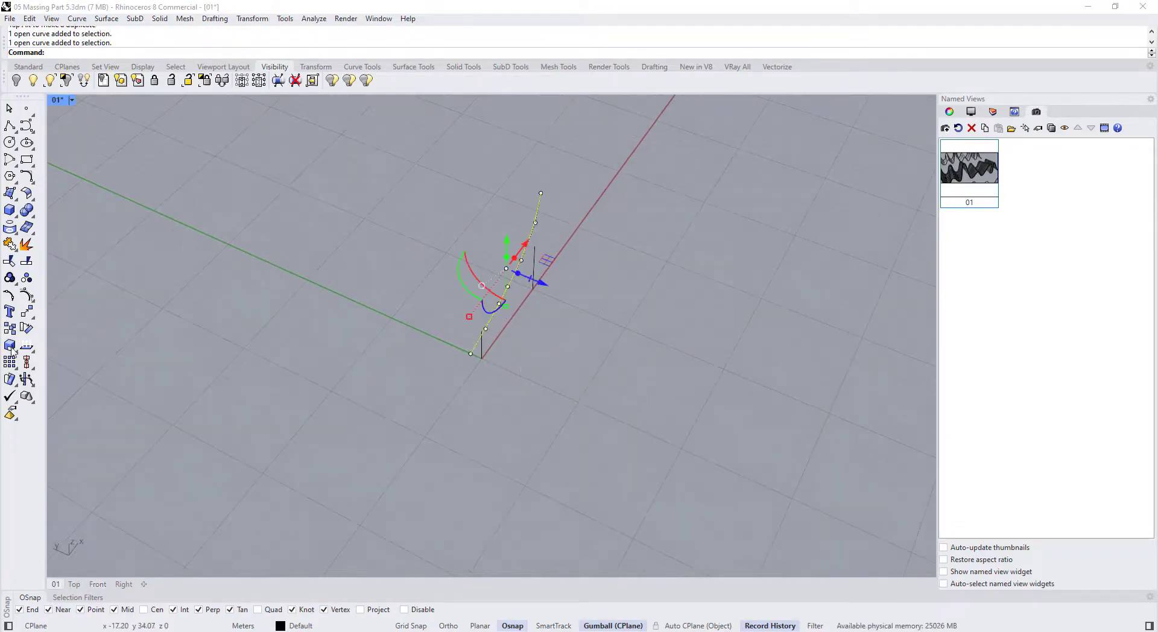
pyautogui.click(9, 328)
pyautogui.click(471, 353)
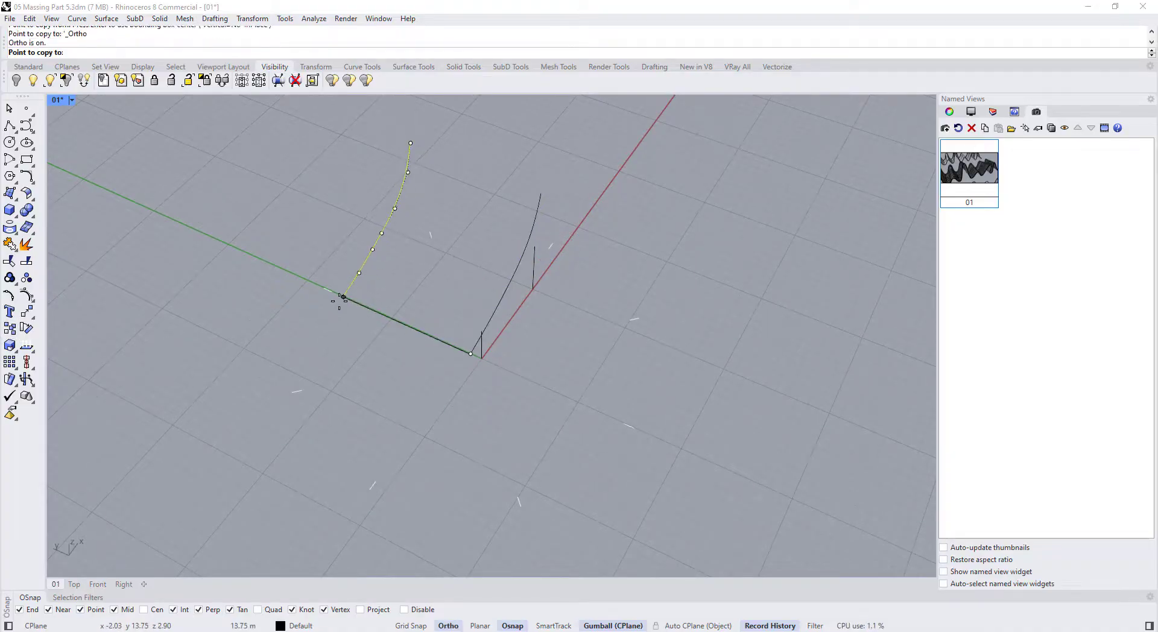
pyautogui.press('F8')
pyautogui.write('10')
pyautogui.press('Return')
pyautogui.press('Return')
pyautogui.moveTo(382, 400); pyautogui.dragTo(316, 393, button='right')
pyautogui.click(337, 180)
pyautogui.click(389, 247)
pyautogui.click(379, 238)
pyautogui.click(327, 188)
pyautogui.click(373, 249)
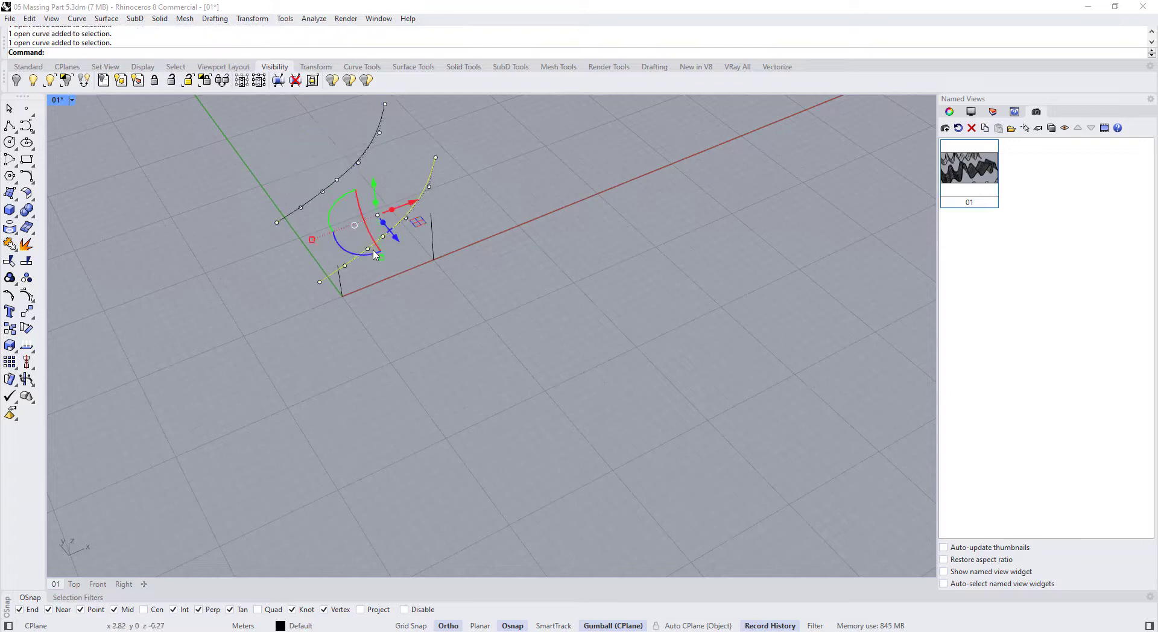
pyautogui.click(314, 196)
pyautogui.click(364, 251)
pyautogui.click(569, 464)
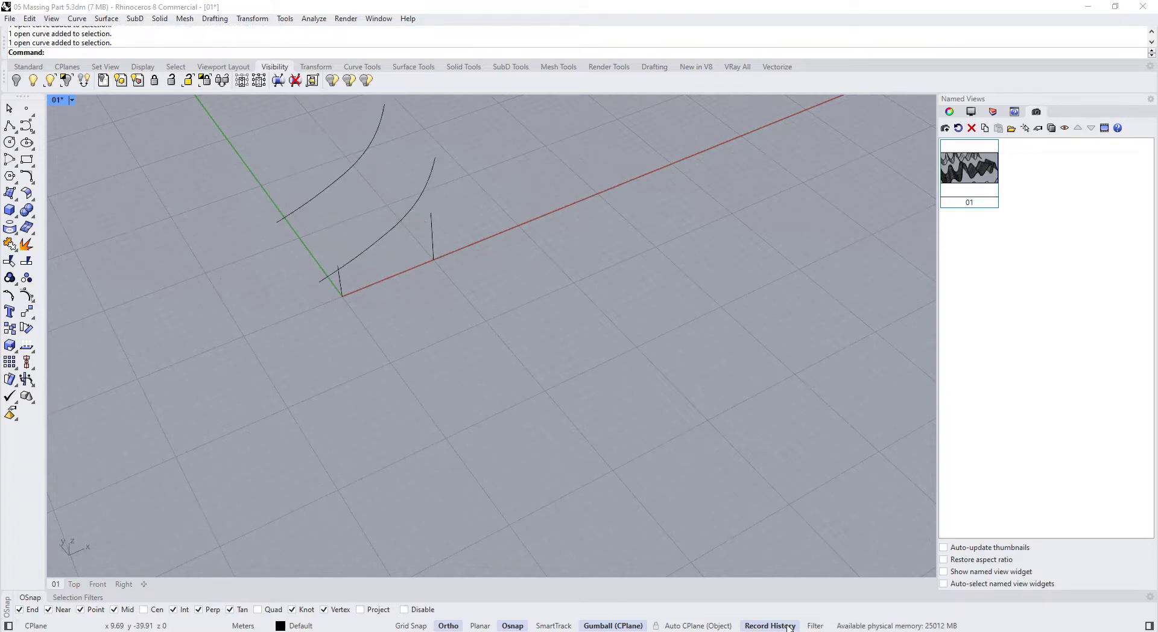
# - Create three intermediate curves between the front and rear roof curves with TweenCurves, keeping history recording on
pyautogui.moveTo(495, 419); pyautogui.dragTo(439, 442, button='right')
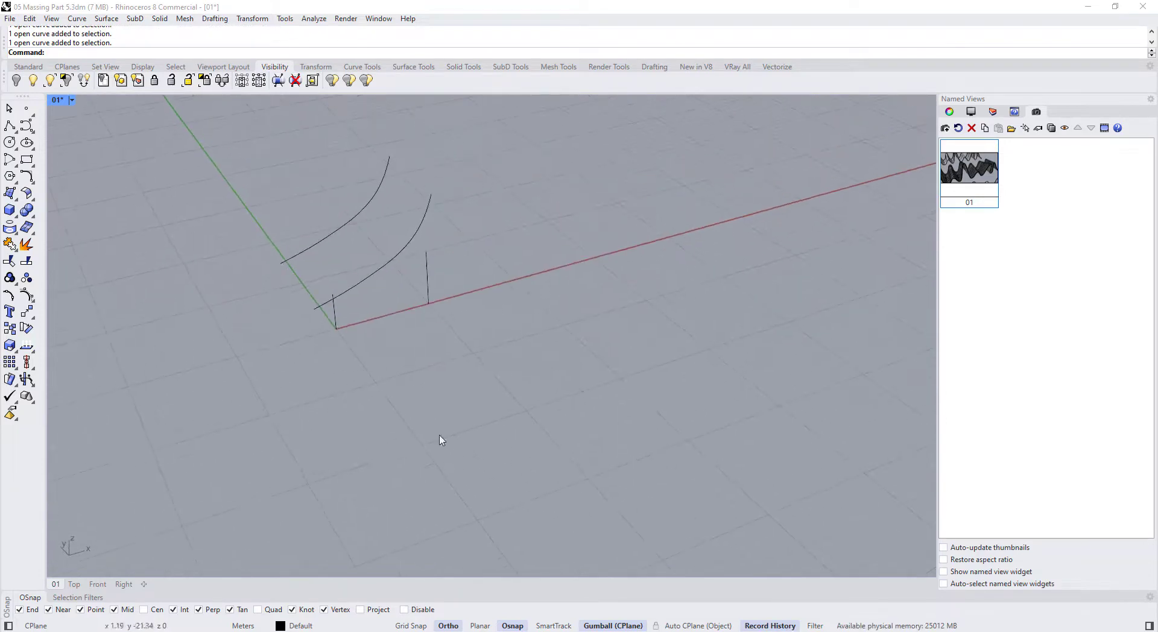
pyautogui.write('TweenCurves')
pyautogui.press('Return')
pyautogui.click(368, 276)
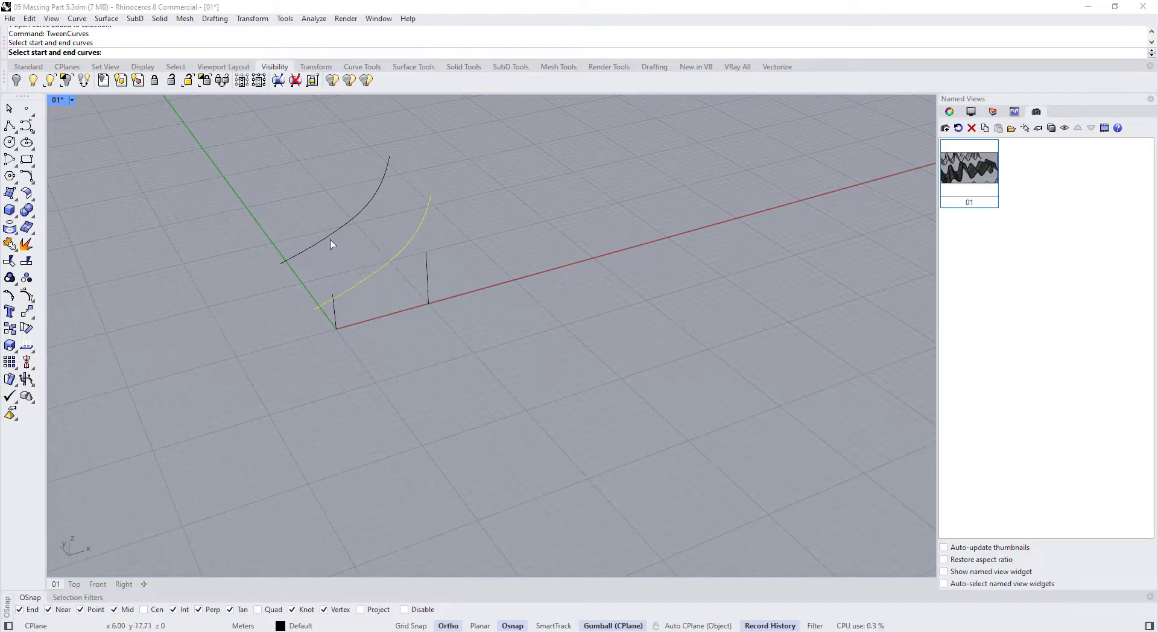
pyautogui.click(332, 241)
pyautogui.keyDown('shift'); pyautogui.moveTo(322, 212); pyautogui.dragTo(401, 321, button='right'); pyautogui.keyUp('shift')
pyautogui.click(133, 53)
pyautogui.write('3')
pyautogui.press('Return')
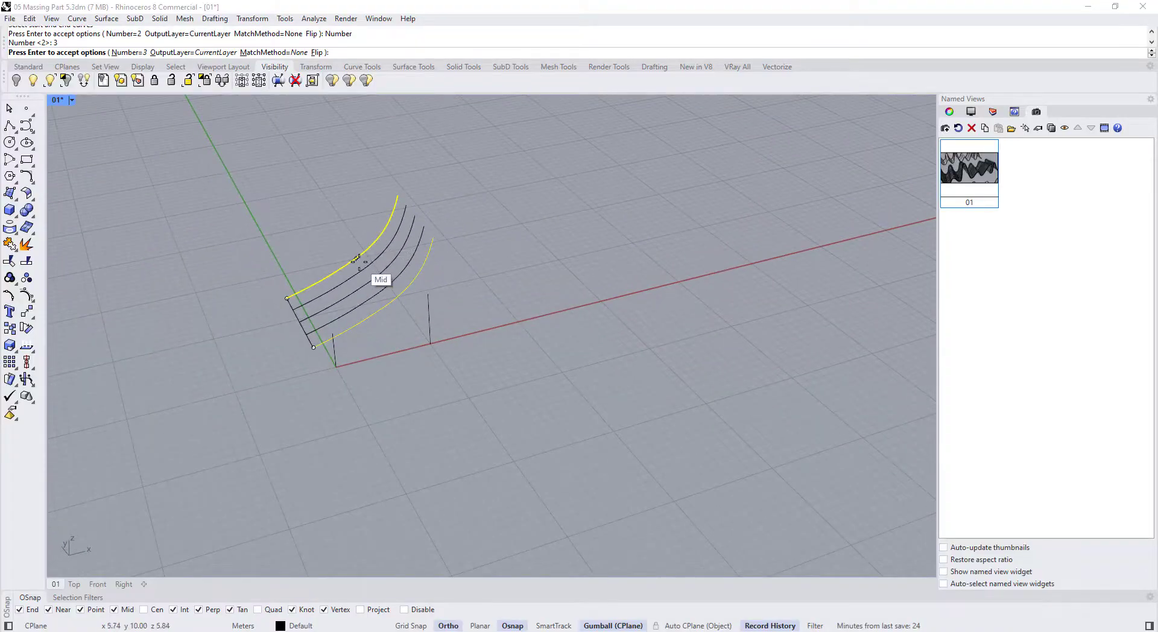
pyautogui.press('Return')
pyautogui.moveTo(376, 230); pyautogui.dragTo(414, 236, button='right')
pyautogui.click(419, 244)
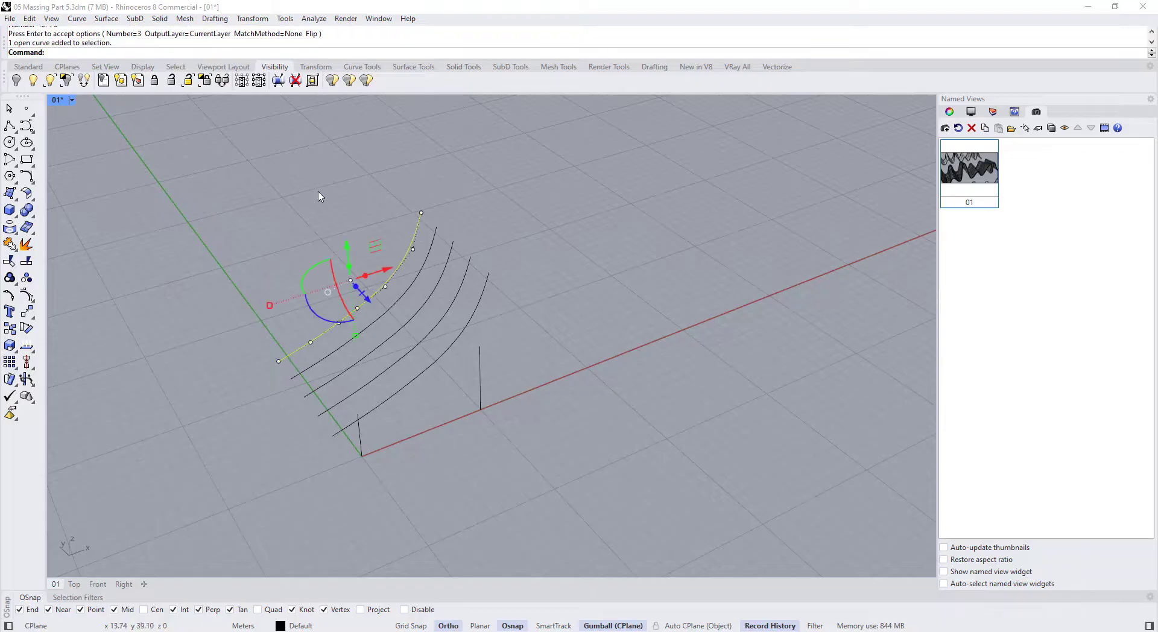
pyautogui.press('F10')
pyautogui.moveTo(339, 175); pyautogui.dragTo(461, 305)
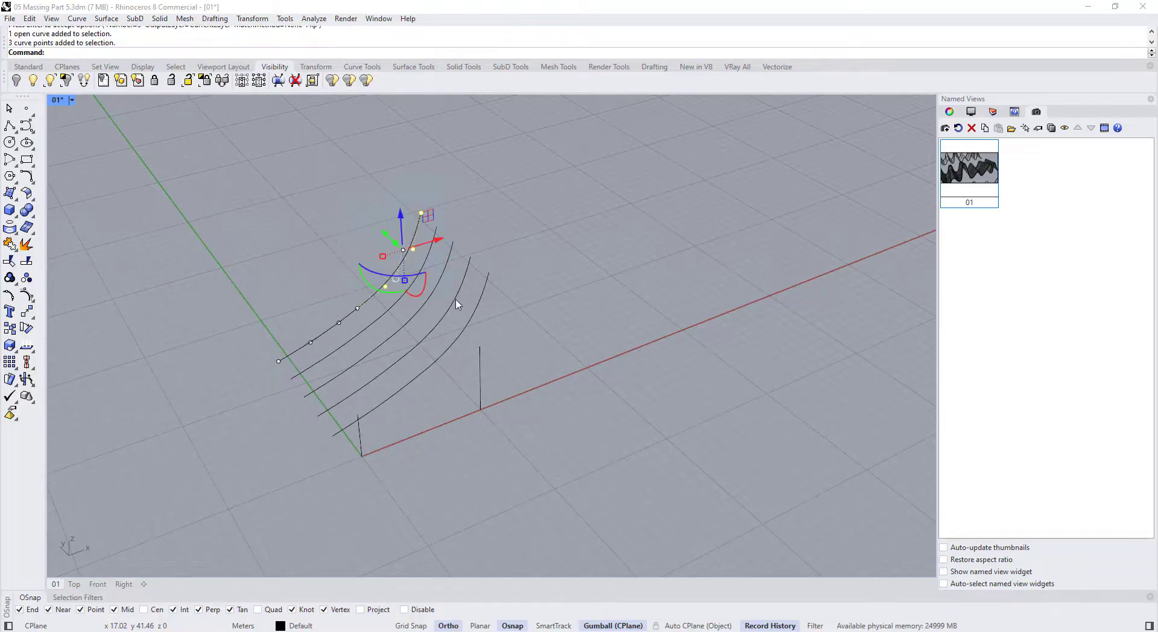
pyautogui.scroll(3, 349, 327)
pyautogui.scroll(-3, 403, 272)
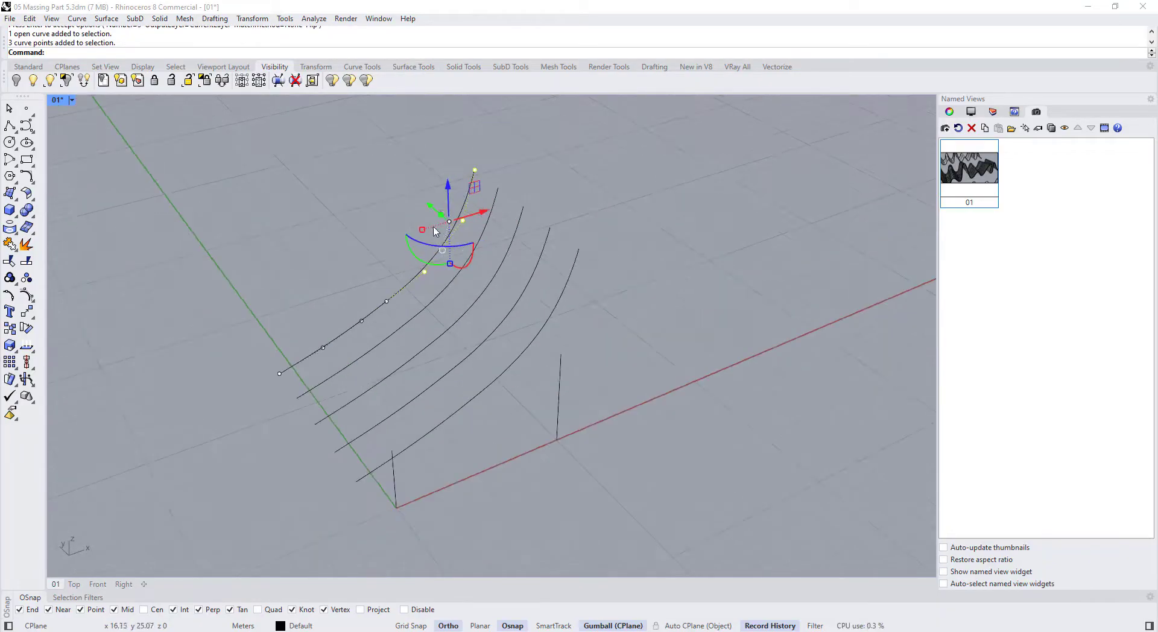
# - Lock the three intermediate tween curves so only the front and rear curves stay editable
pyautogui.click(542, 242)
pyautogui.keyDown('shift'); pyautogui.click(518, 230); pyautogui.keyUp('shift')
pyautogui.keyDown('shift'); pyautogui.click(492, 217); pyautogui.keyUp('shift')
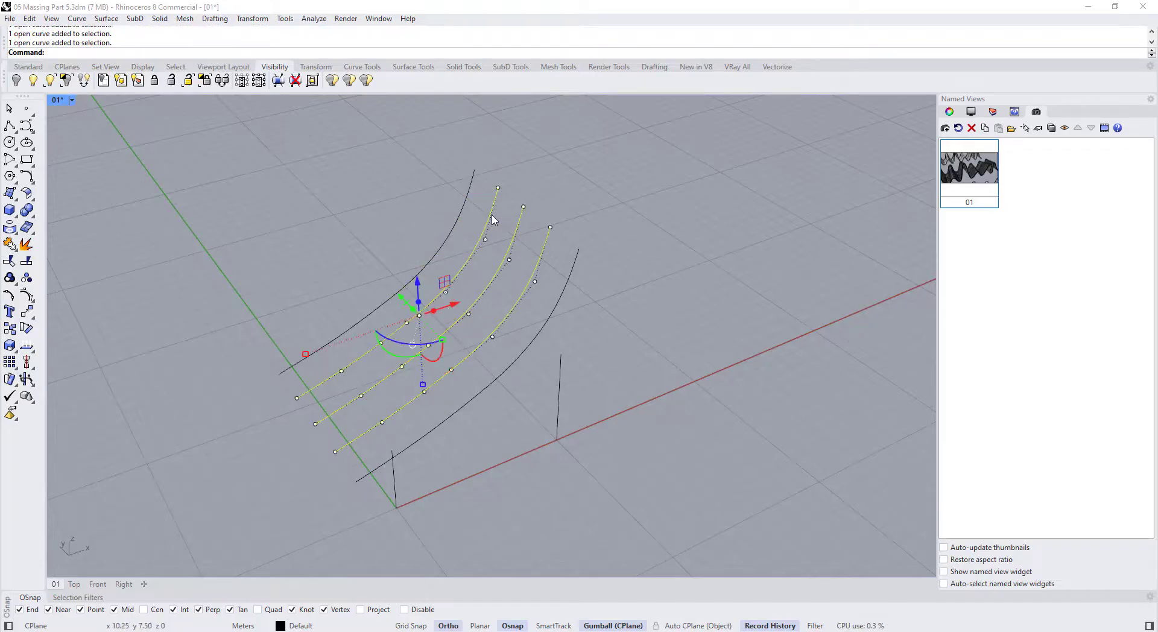
pyautogui.click(154, 80)
# - Scale the rear curve's last three control points vertically upward, with the gumball relocated to its fourth control point as base
pyautogui.click(430, 264)
pyautogui.scroll(-3, 440, 256)
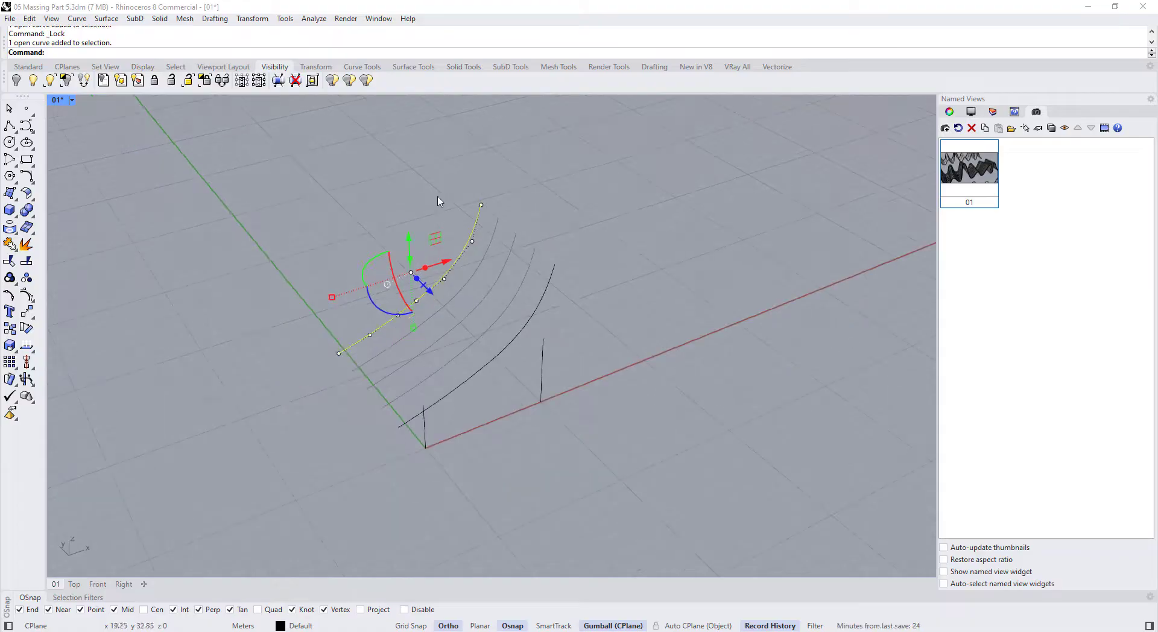
pyautogui.moveTo(429, 164); pyautogui.dragTo(506, 305)
pyautogui.scroll(3, 486, 288)
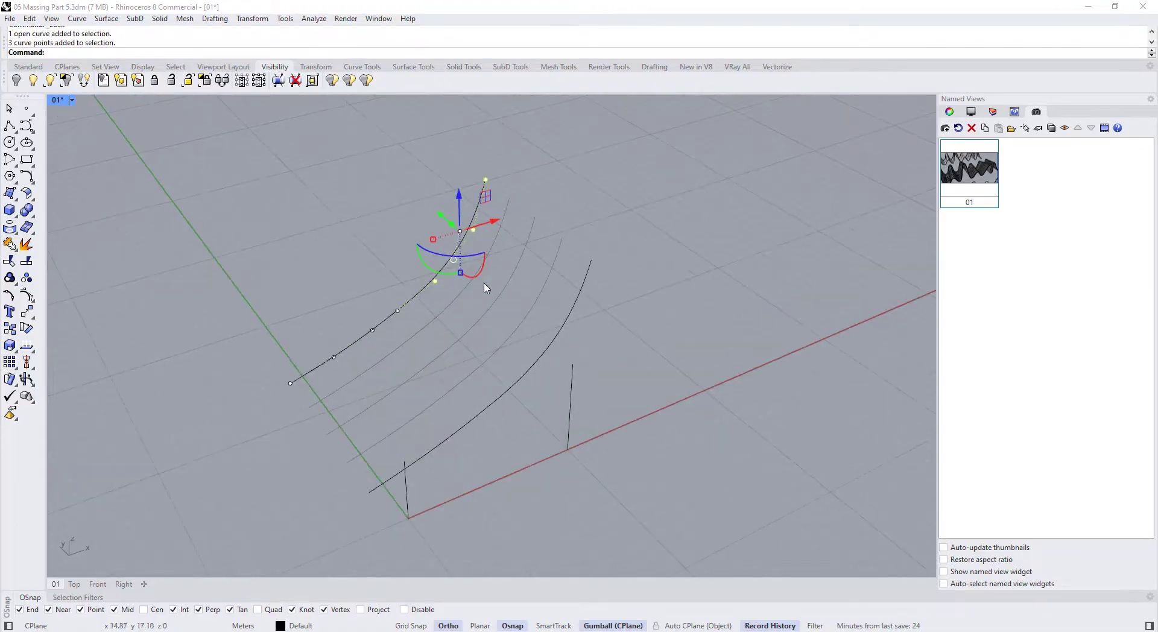
pyautogui.keyDown('ctrl'); pyautogui.moveTo(460, 232); pyautogui.dragTo(398, 311); pyautogui.keyUp('ctrl')
pyautogui.moveTo(400, 350); pyautogui.dragTo(402, 379)
pyautogui.click(572, 358)
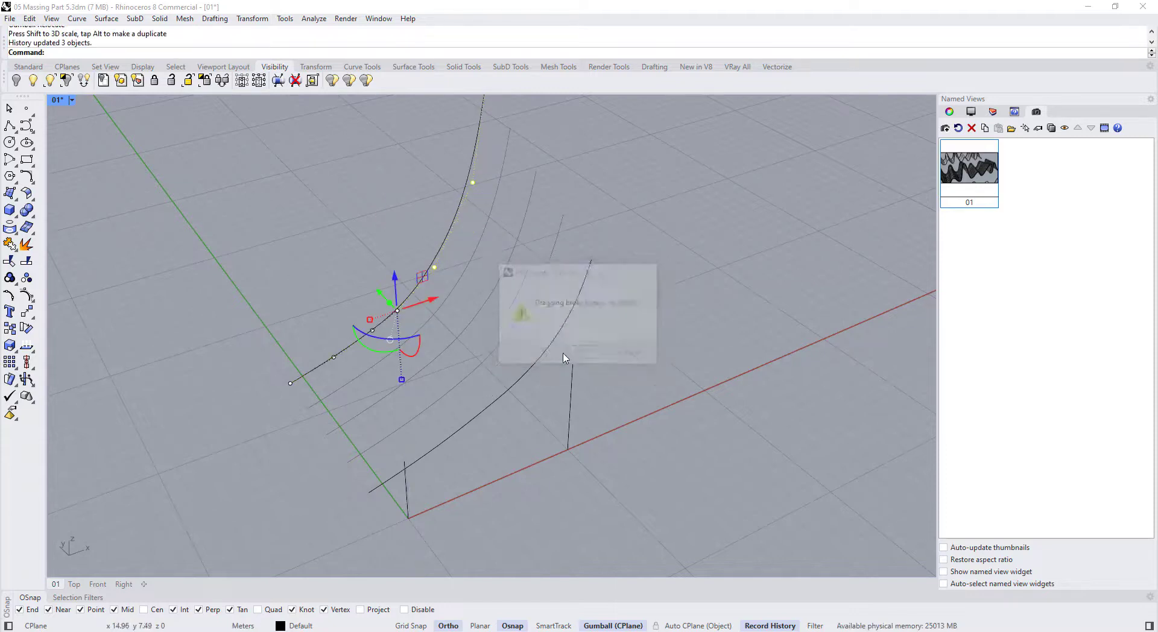
# - Maximize the Front viewport to see the tweened curves in profile
pyautogui.scroll(-3, 572, 358)
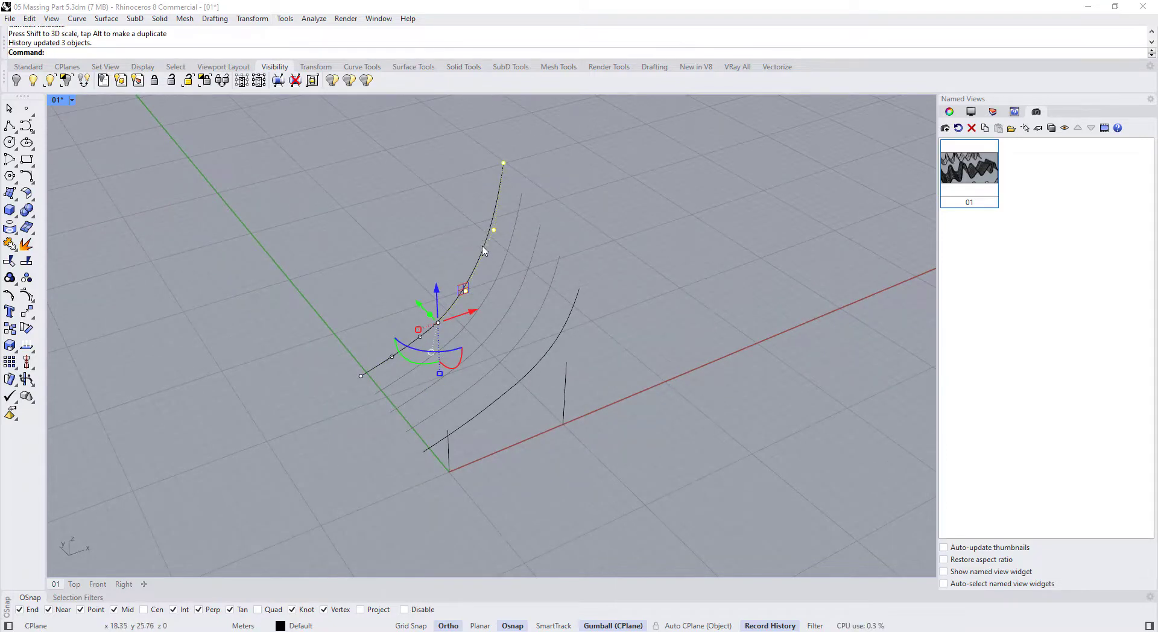
pyautogui.moveTo(488, 262); pyautogui.dragTo(465, 239, button='right')
pyautogui.scroll(3, 414, 216)
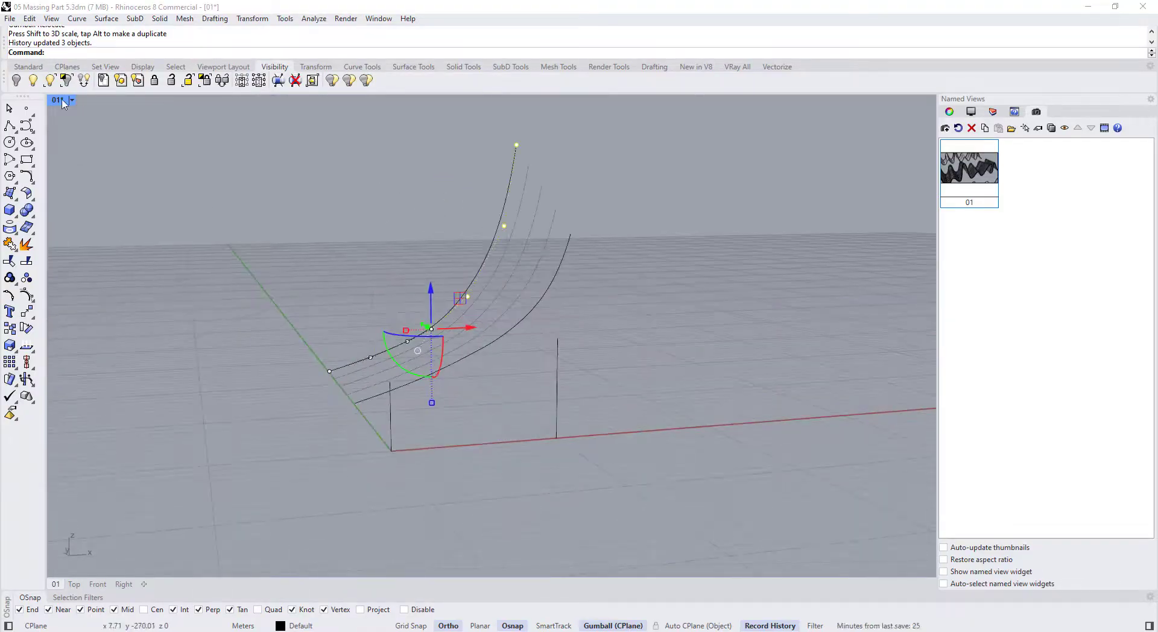
pyautogui.doubleClick(63, 102)
pyautogui.doubleClick(67, 347)
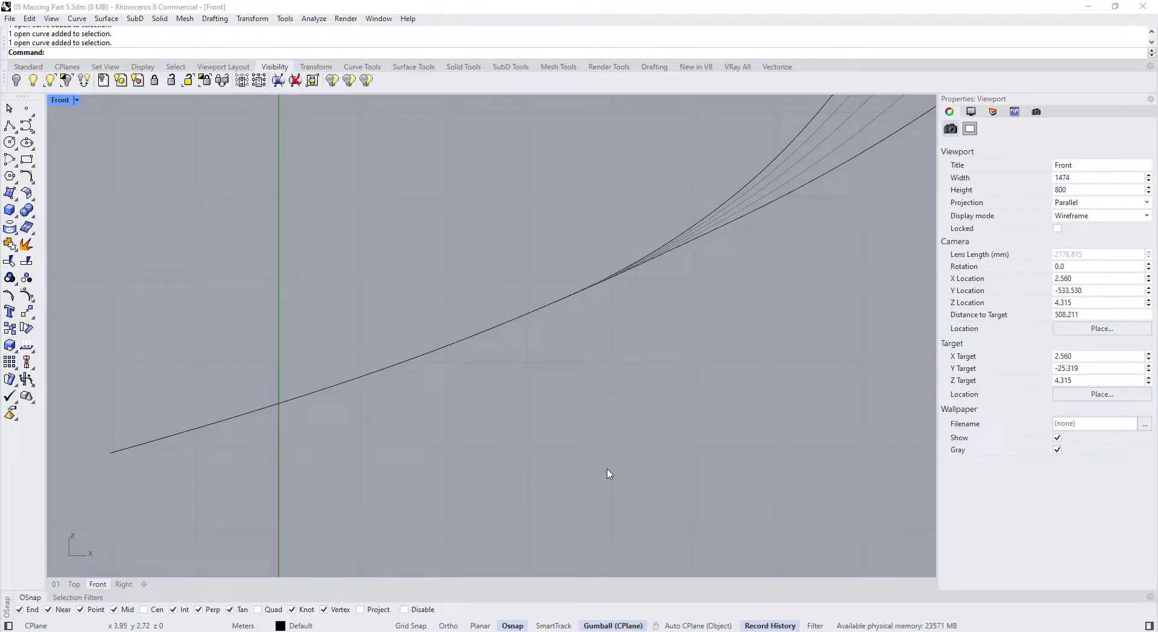
# - Select the front and rear curves and show their edit points to compare how the points align where the curves diverge
pyautogui.click(662, 244)
pyautogui.click(665, 251)
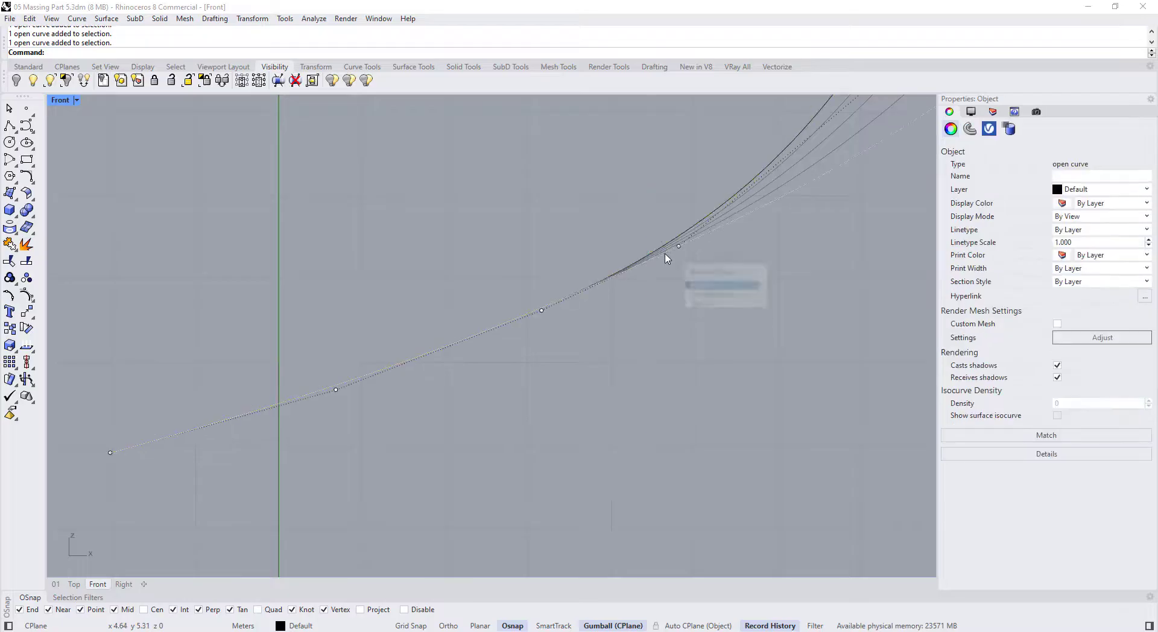
pyautogui.click(663, 246)
pyautogui.keyDown('shift'); pyautogui.click(709, 236); pyautogui.keyUp('shift')
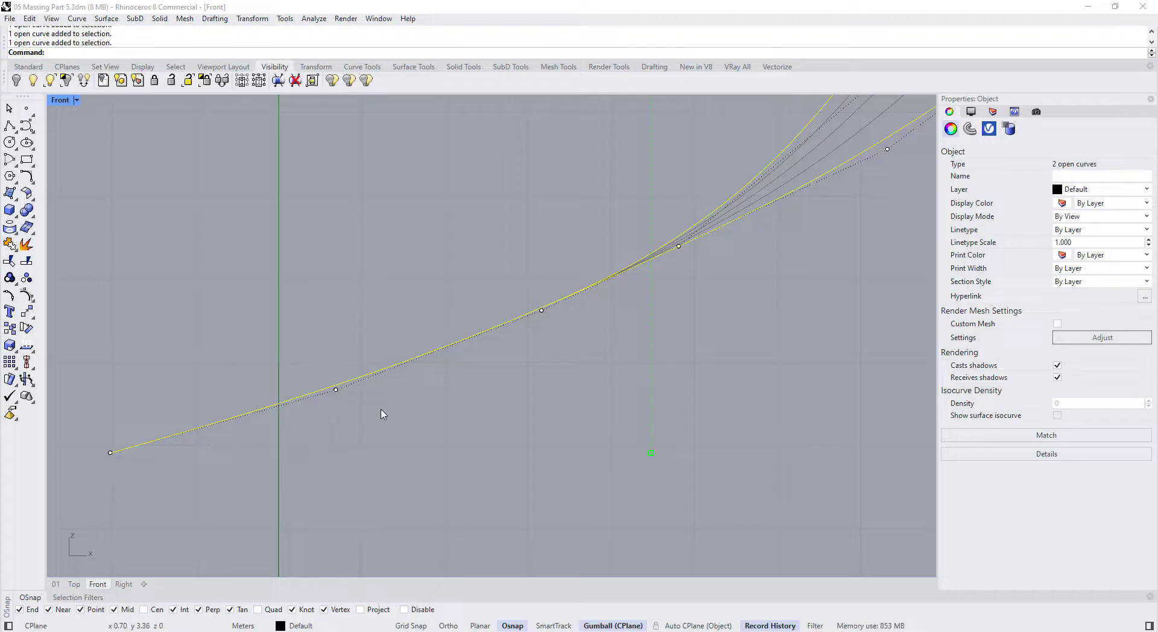
pyautogui.click(188, 292)
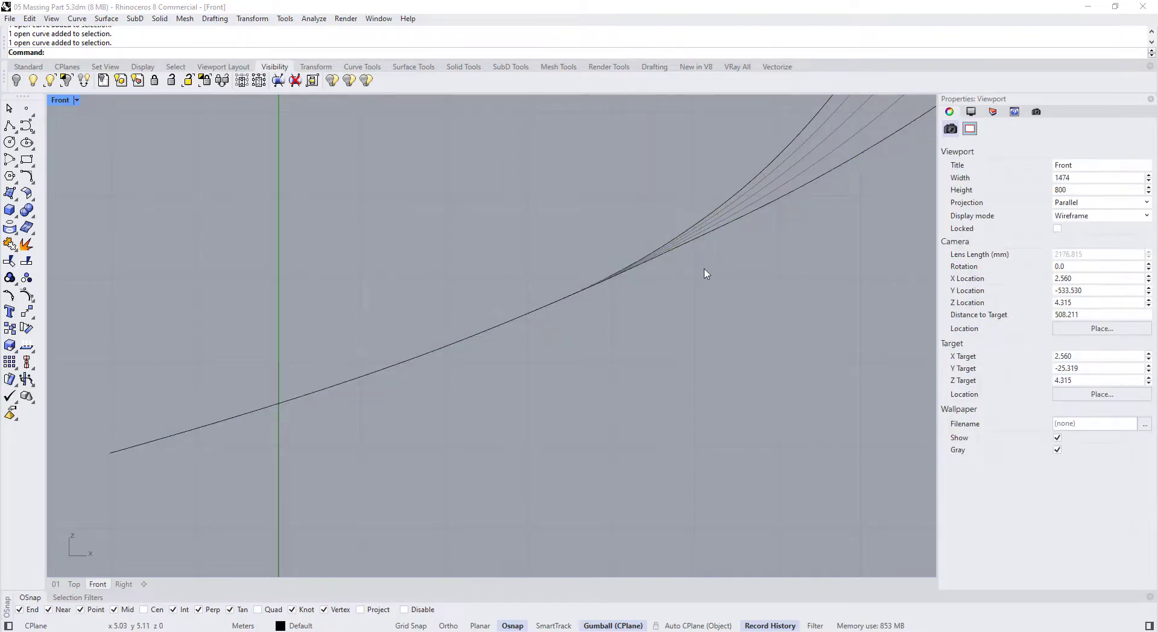
pyautogui.click(693, 243)
pyautogui.keyDown('shift'); pyautogui.click(692, 228); pyautogui.keyUp('shift')
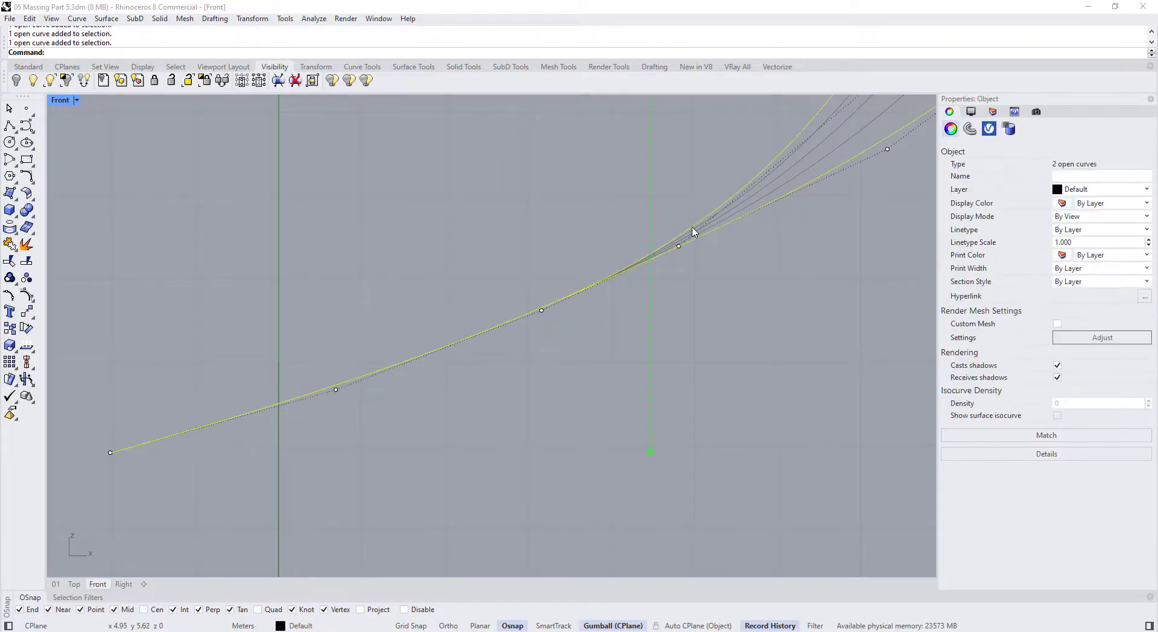
pyautogui.rightClick(17, 301)
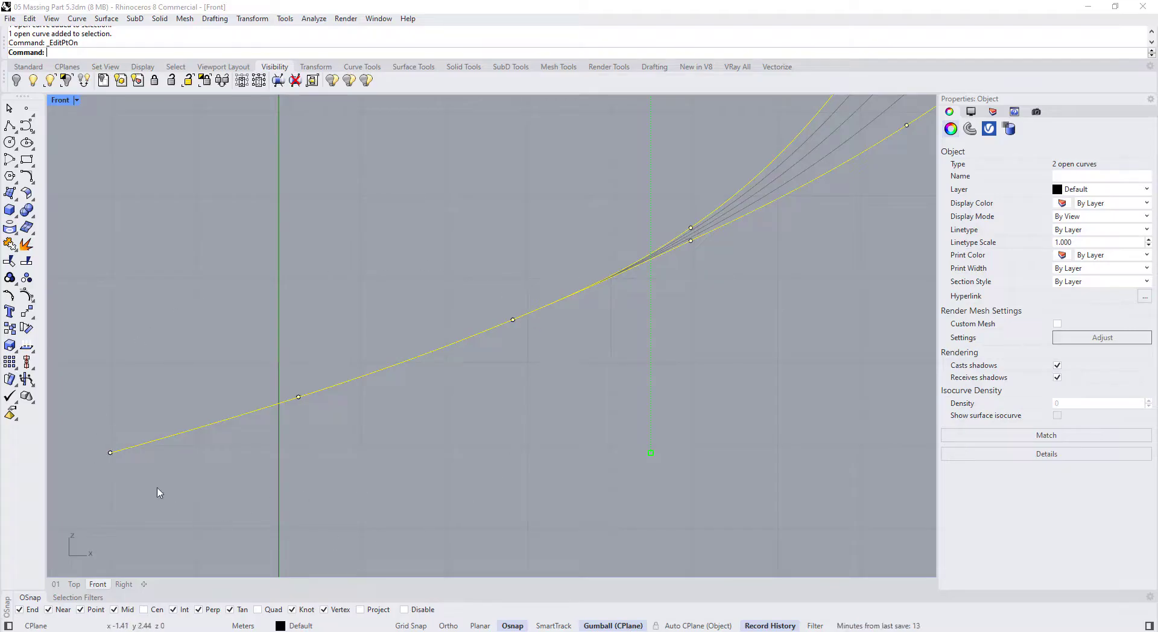
pyautogui.click(501, 430)
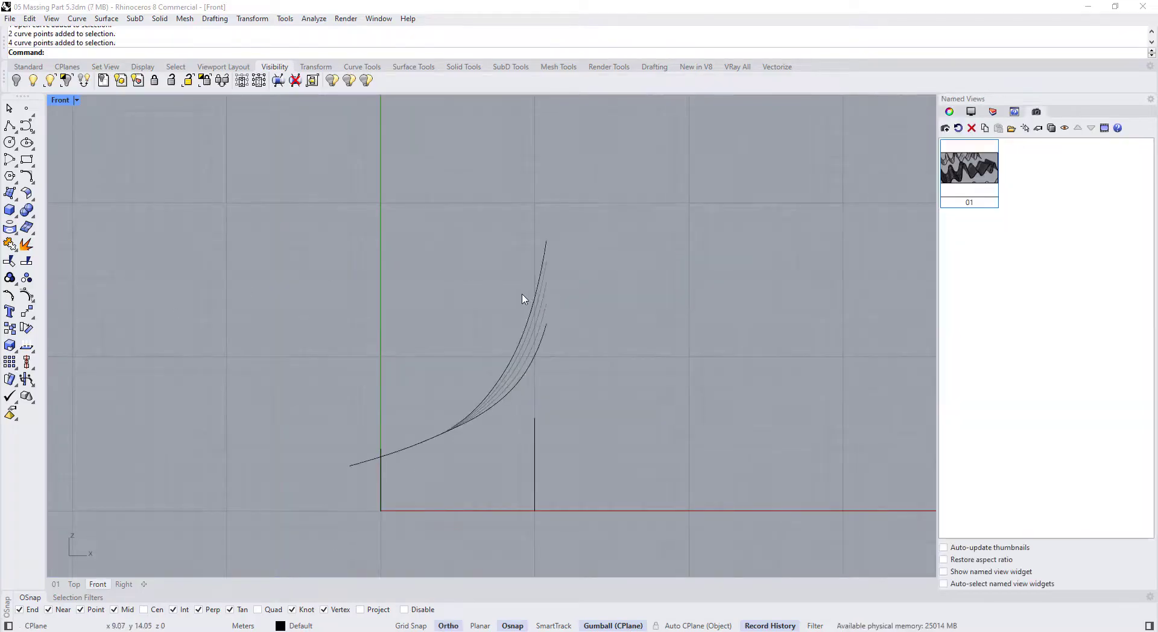
# - Move the rear curve's upper end control point about 0.6 m inward, nearly above the taller vertical line
pyautogui.moveTo(511, 181); pyautogui.dragTo(567, 277)
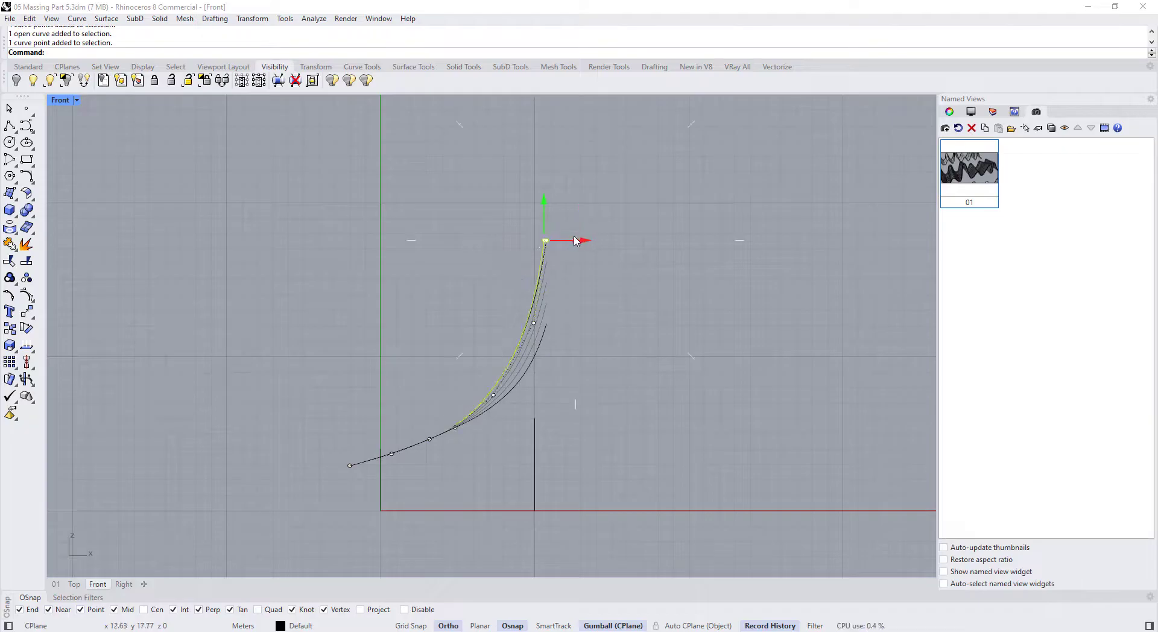
pyautogui.moveTo(574, 237); pyautogui.dragTo(571, 236)
pyautogui.moveTo(572, 236); pyautogui.dragTo(565, 237)
pyautogui.scroll(4, 544, 319)
# - Move the front curve's upper end control point about 0.3 m outward and 0.5 m down
pyautogui.click(544, 340)
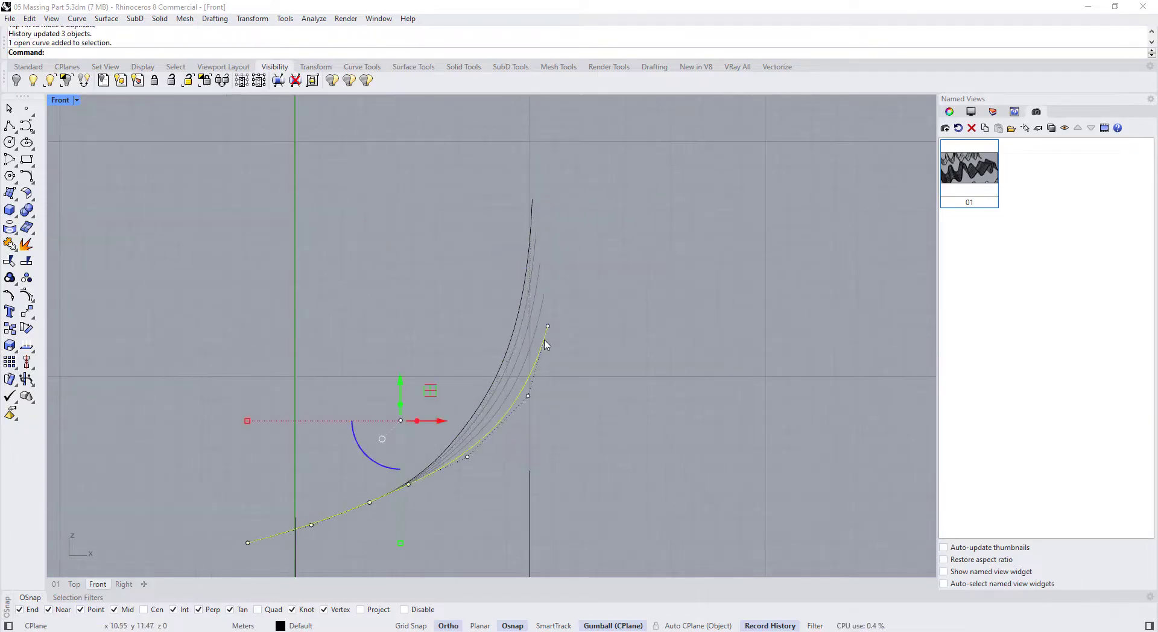
pyautogui.moveTo(542, 308); pyautogui.dragTo(589, 338)
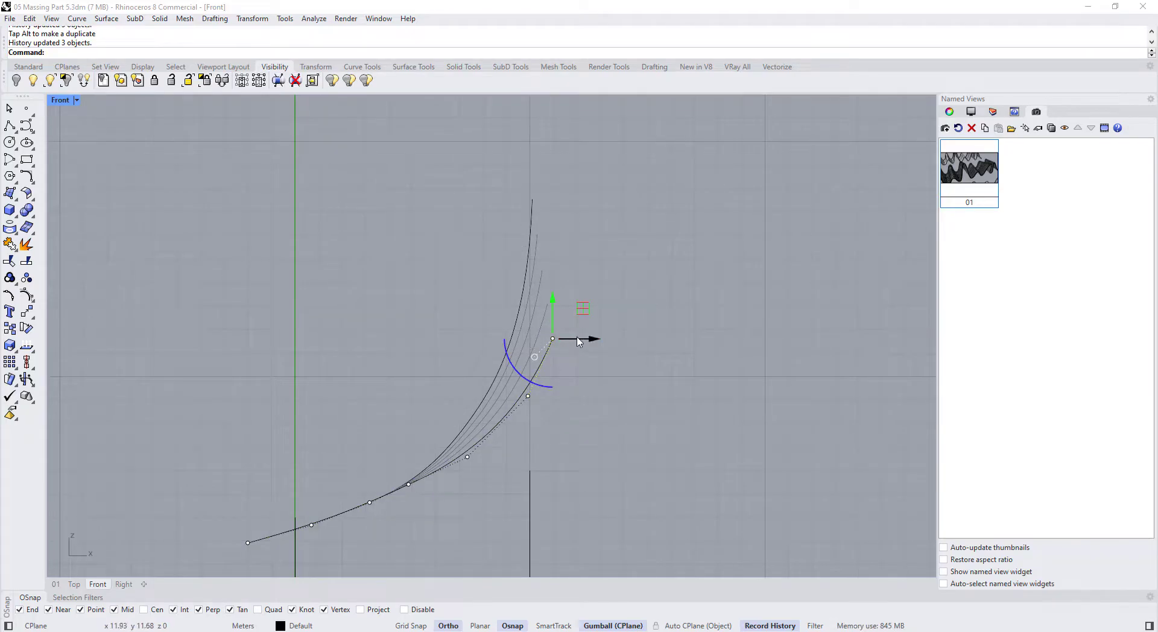
pyautogui.moveTo(580, 339); pyautogui.dragTo(580, 337)
pyautogui.press('Escape')
pyautogui.press('Escape')
pyautogui.scroll(-6, 606, 300)
pyautogui.scroll(4, 579, 358)
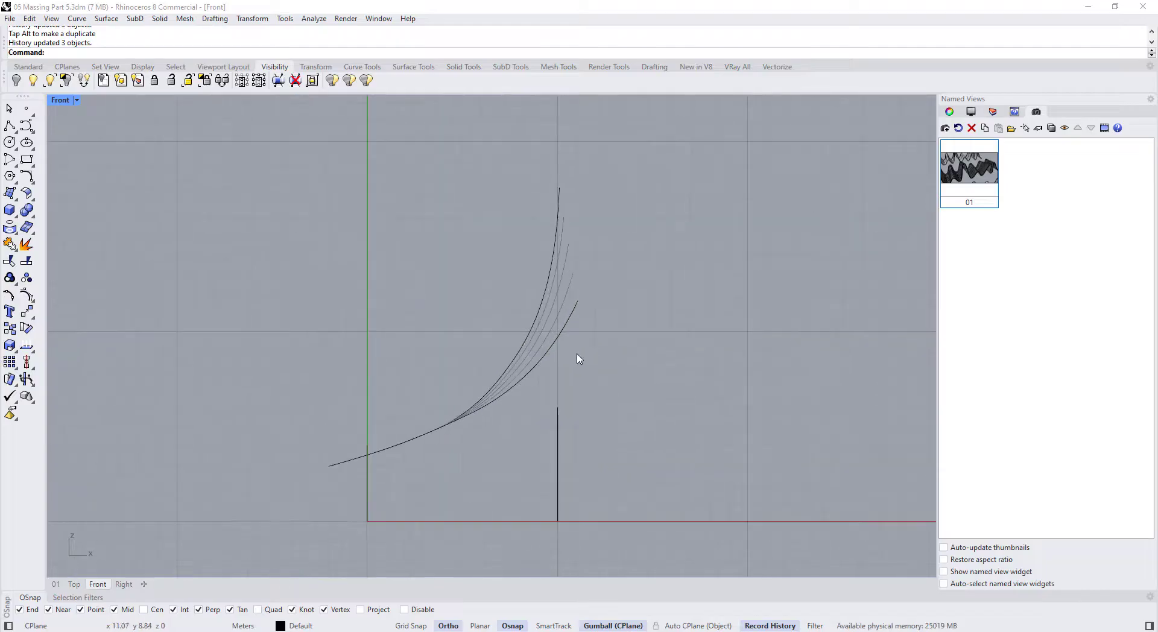
pyautogui.scroll(-4, 505, 276)
pyautogui.scroll(2, 524, 336)
# - Adjust the front curve's upper control points, moving its end outward and down to about (11.5, 10.9)
pyautogui.click(535, 333)
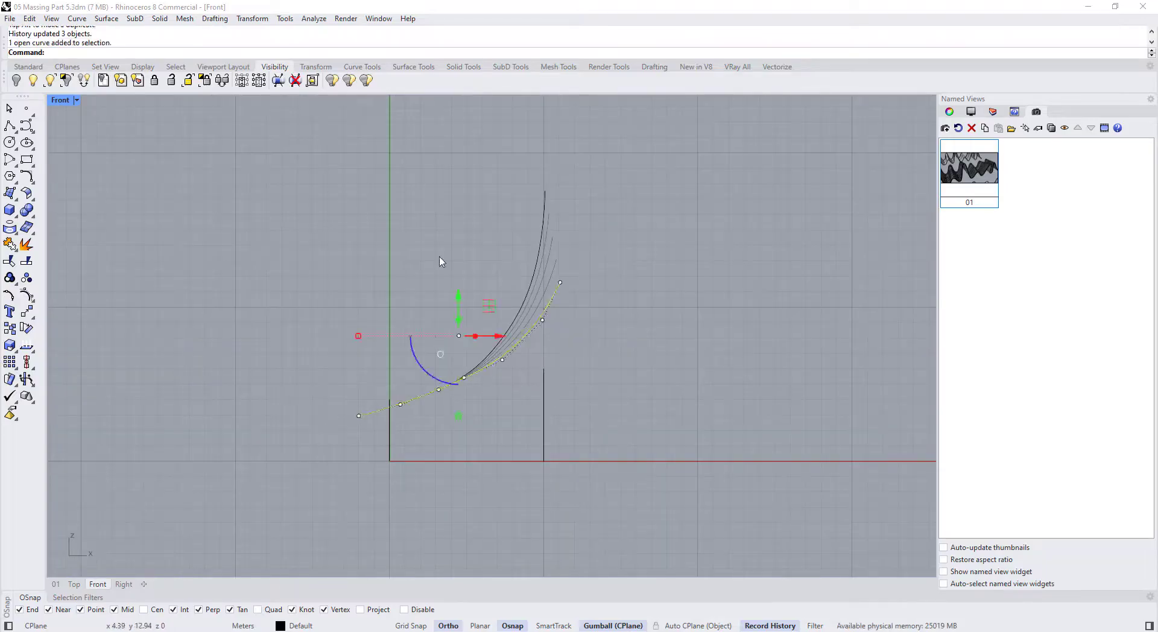
pyautogui.moveTo(446, 237); pyautogui.dragTo(602, 342)
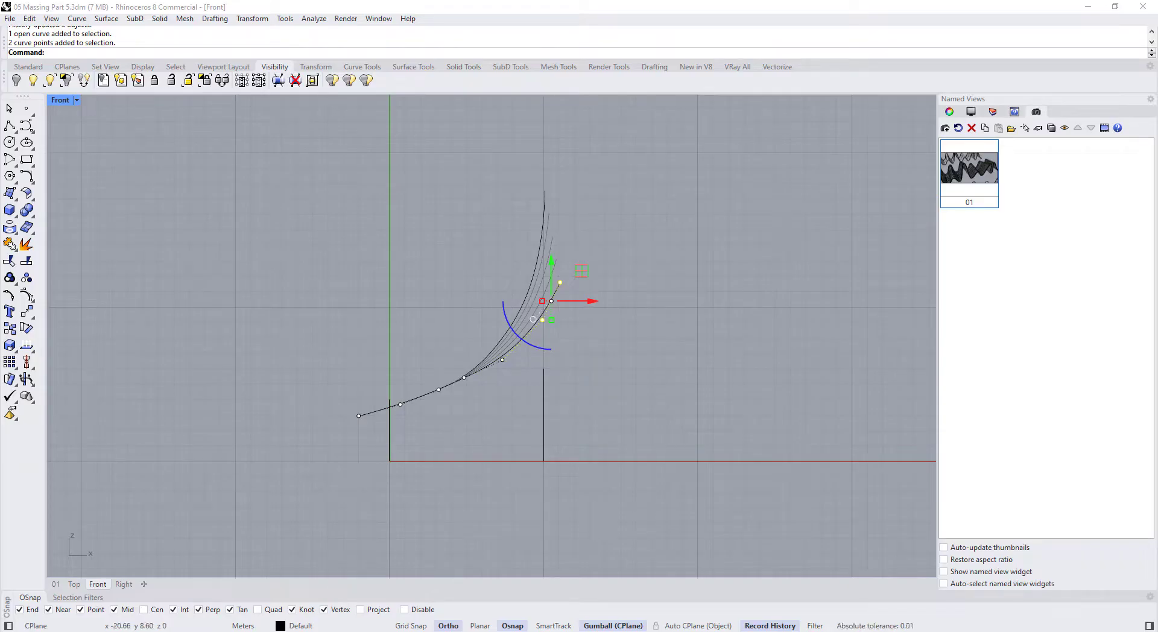
pyautogui.scroll(2, 529, 312)
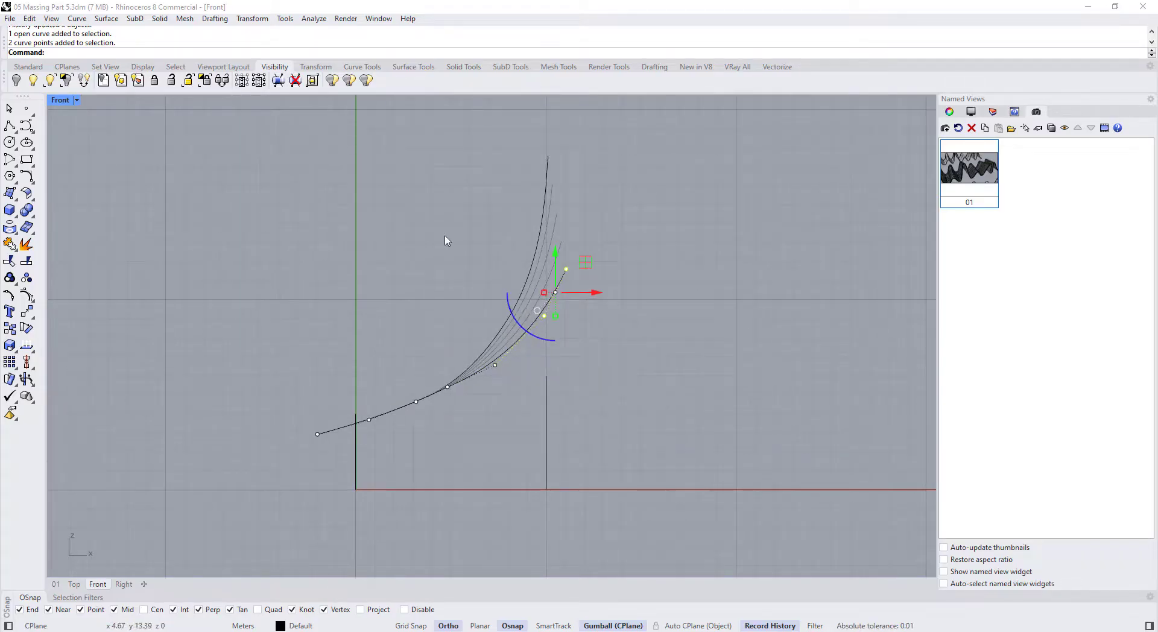
pyautogui.moveTo(447, 241); pyautogui.dragTo(587, 297)
pyautogui.scroll(2, 532, 270)
pyautogui.moveTo(561, 257); pyautogui.dragTo(610, 289)
pyautogui.click(577, 391)
pyautogui.click(544, 336)
pyautogui.click(574, 283)
pyautogui.click(615, 385)
# - Examine the reshaped front and rear curves and the tween curves between them in the front and perspective views
pyautogui.scroll(-2, 532, 292)
pyautogui.click(535, 264)
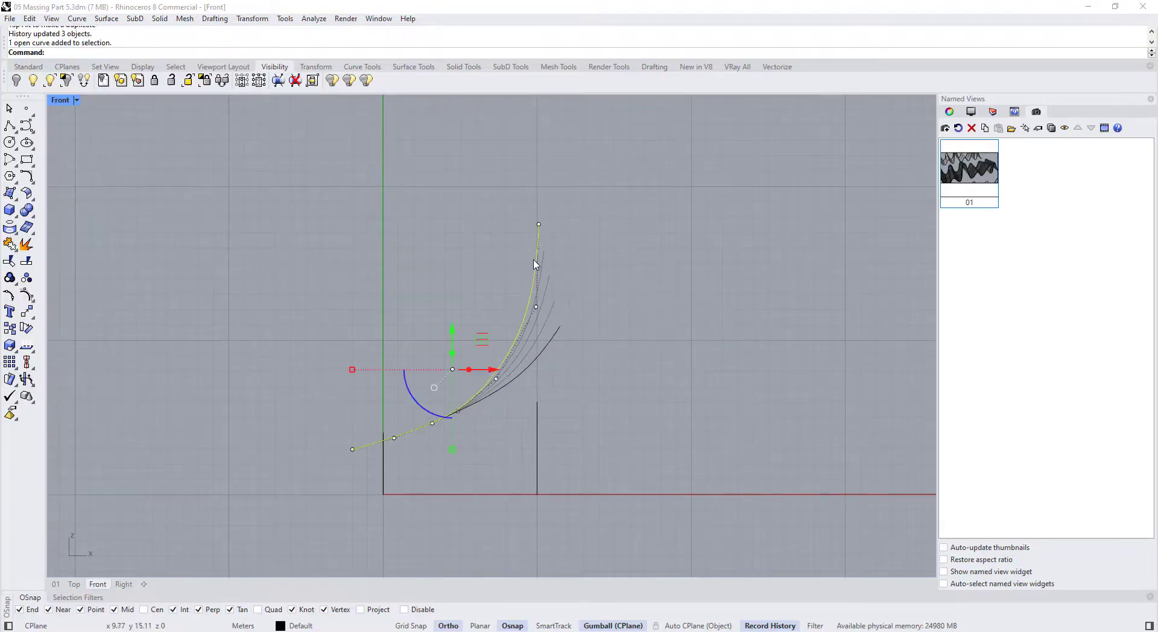
pyautogui.doubleClick(59, 100)
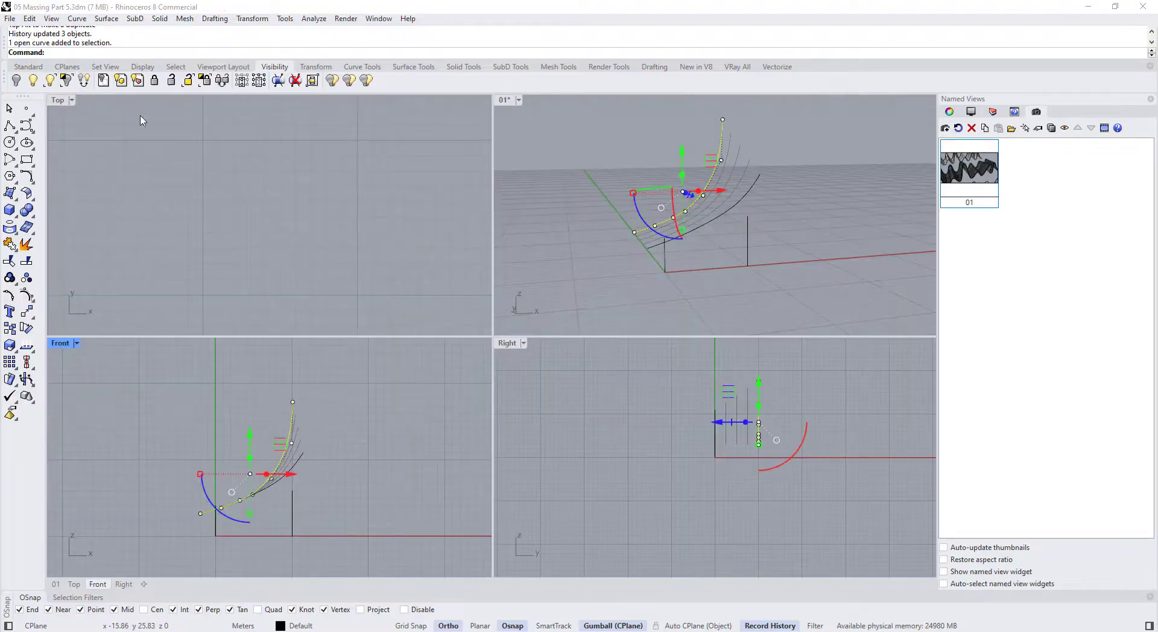
pyautogui.click(504, 101)
pyautogui.doubleClick(504, 101)
pyautogui.moveTo(570, 380); pyautogui.dragTo(603, 473, button='right')
pyautogui.click(601, 472)
pyautogui.scroll(-5, 556, 415)
pyautogui.moveTo(557, 415); pyautogui.dragTo(519, 354, button='right')
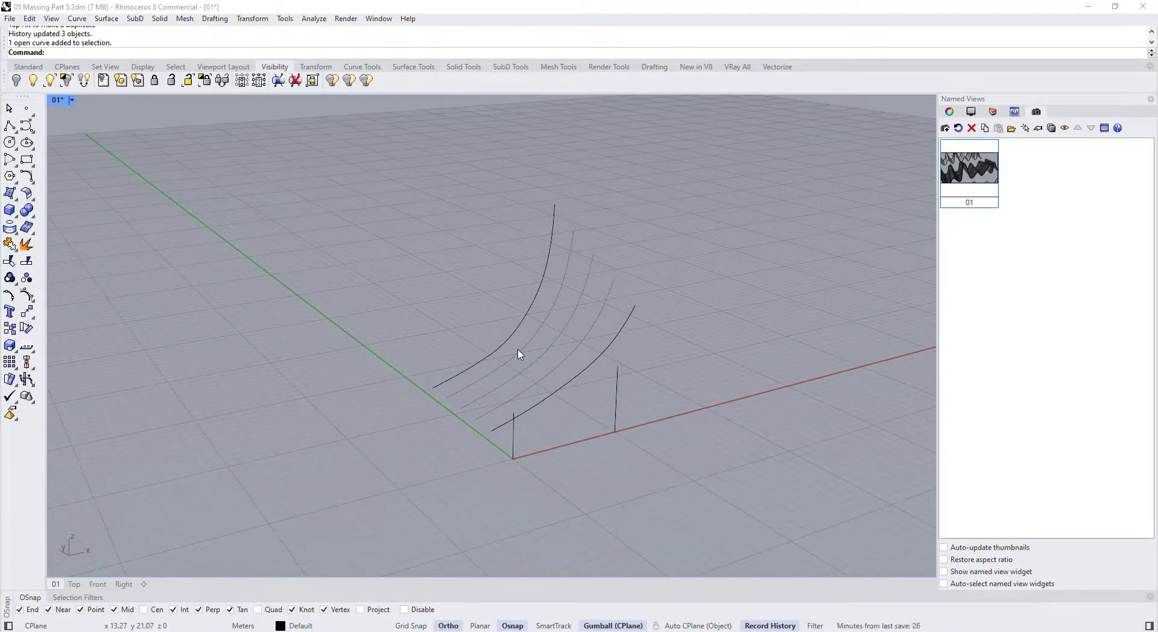
# - Unlock the locked tween curves and select all five roof profile curves
pyautogui.write('lock')
pyautogui.press('Return')
pyautogui.moveTo(651, 359); pyautogui.dragTo(501, 216)
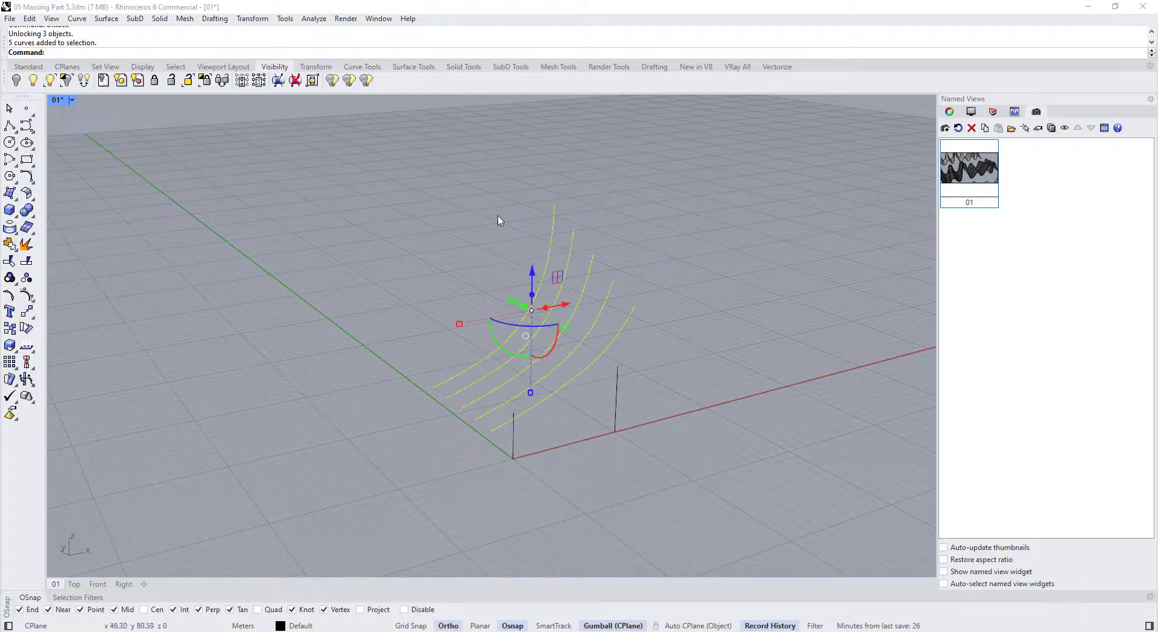
# - In the front view, clear the selection and start a polyline at the upper end of the taller vertical line
pyautogui.moveTo(501, 216); pyautogui.dragTo(220, 223, button='right')
pyautogui.doubleClick(58, 100)
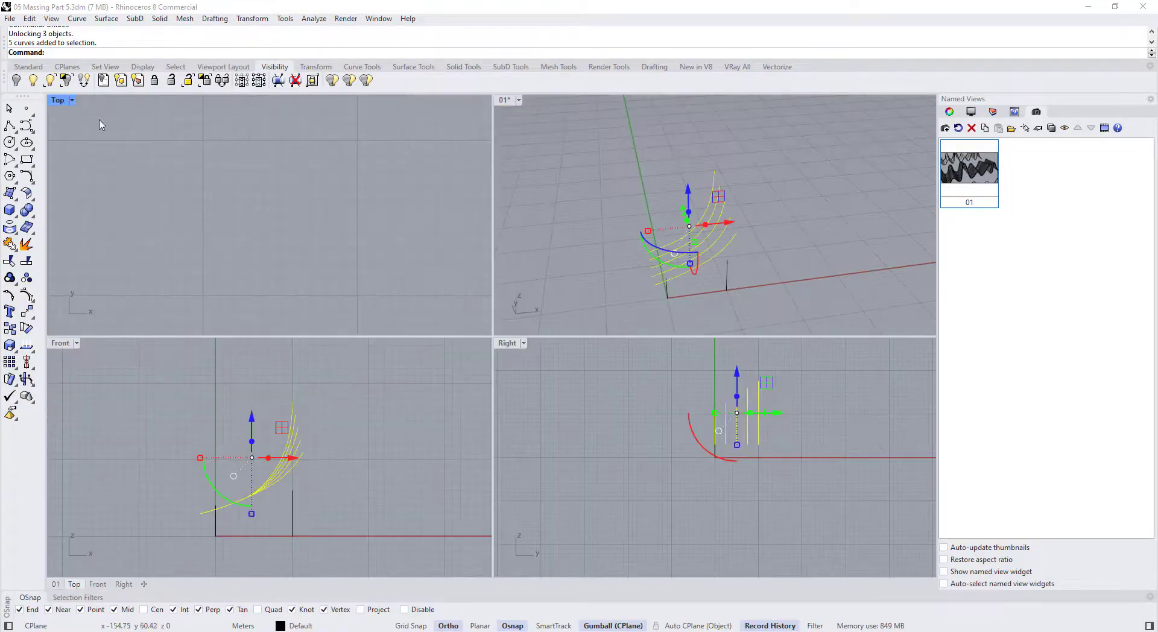
pyautogui.doubleClick(60, 100)
pyautogui.scroll(-5, 458, 293)
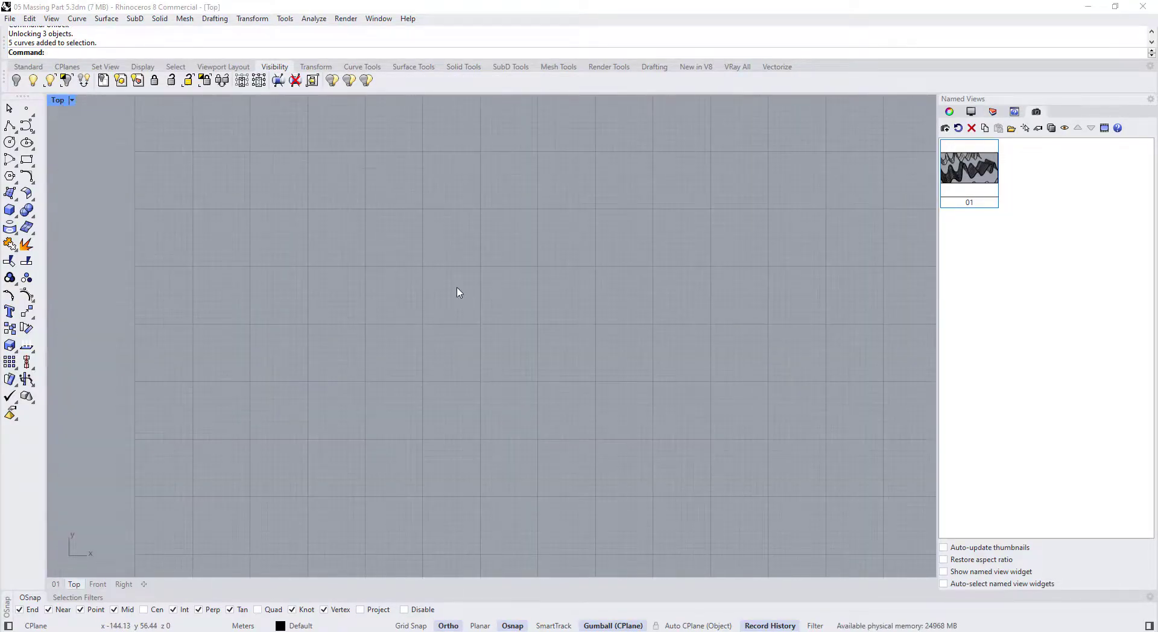
pyautogui.doubleClick(57, 100)
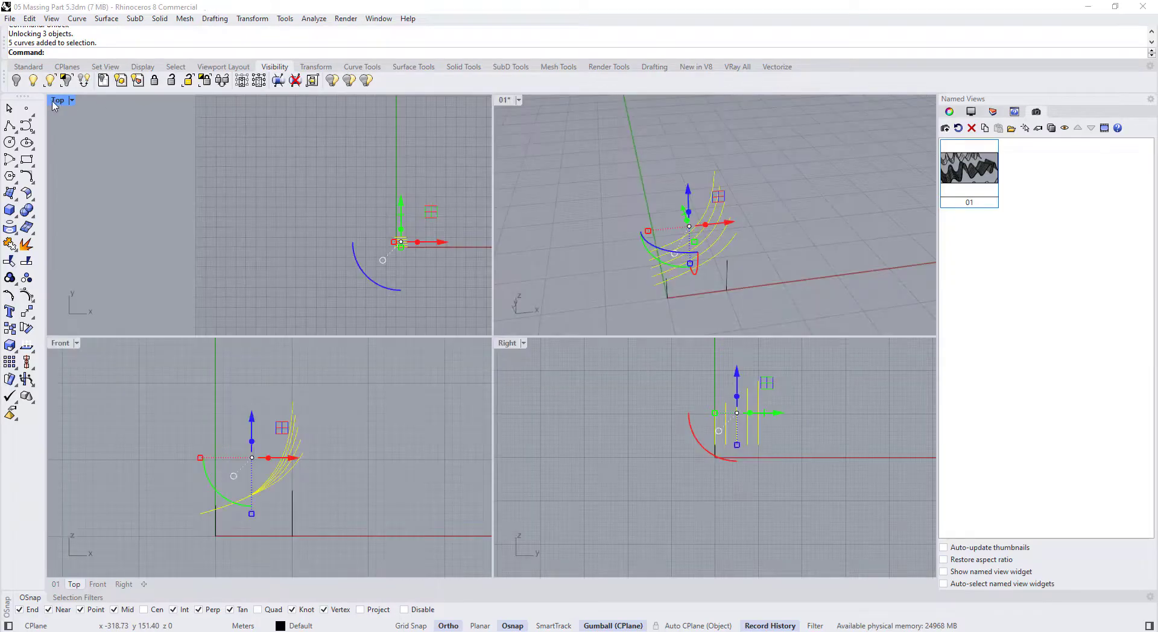
pyautogui.doubleClick(60, 343)
pyautogui.scroll(3, 555, 397)
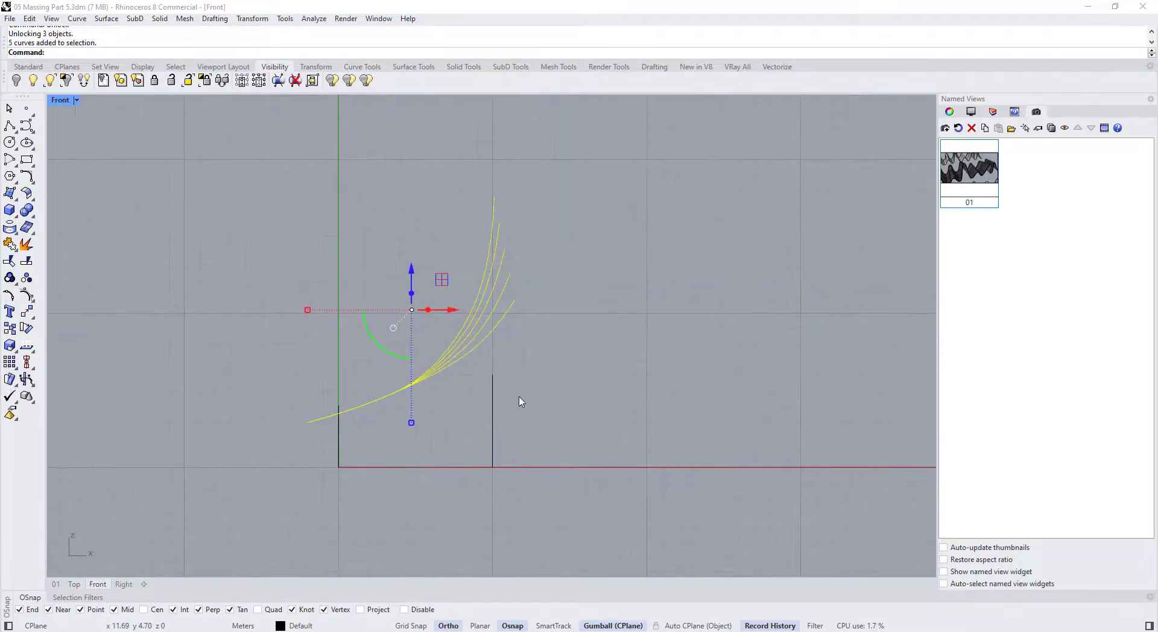
pyautogui.click(527, 412)
pyautogui.click(10, 125)
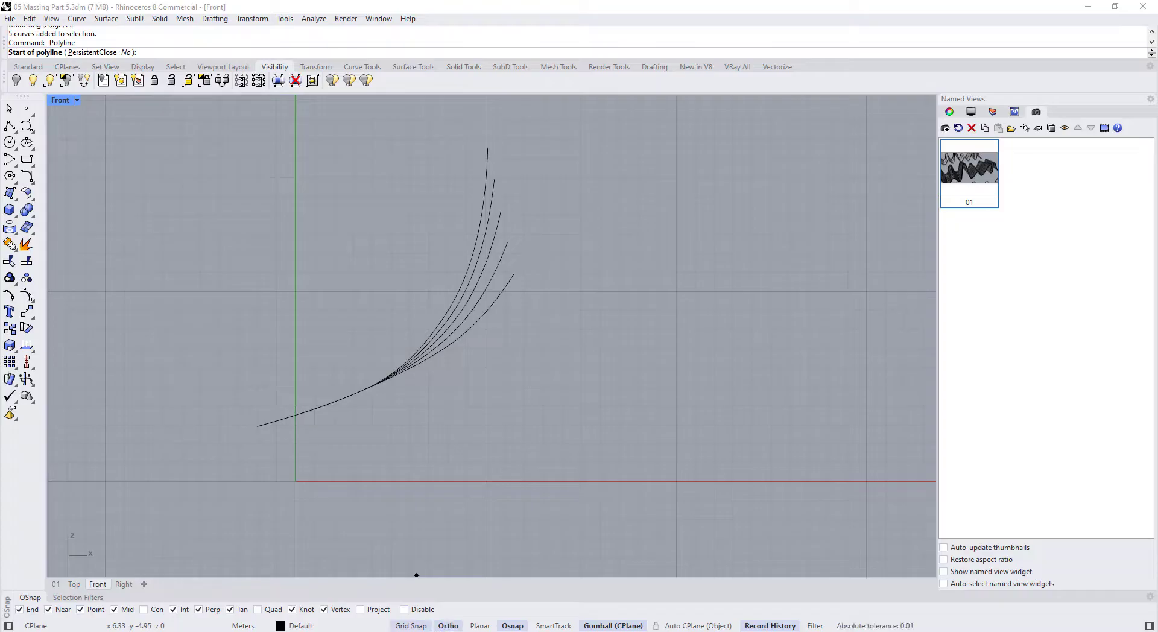
pyautogui.click(486, 368)
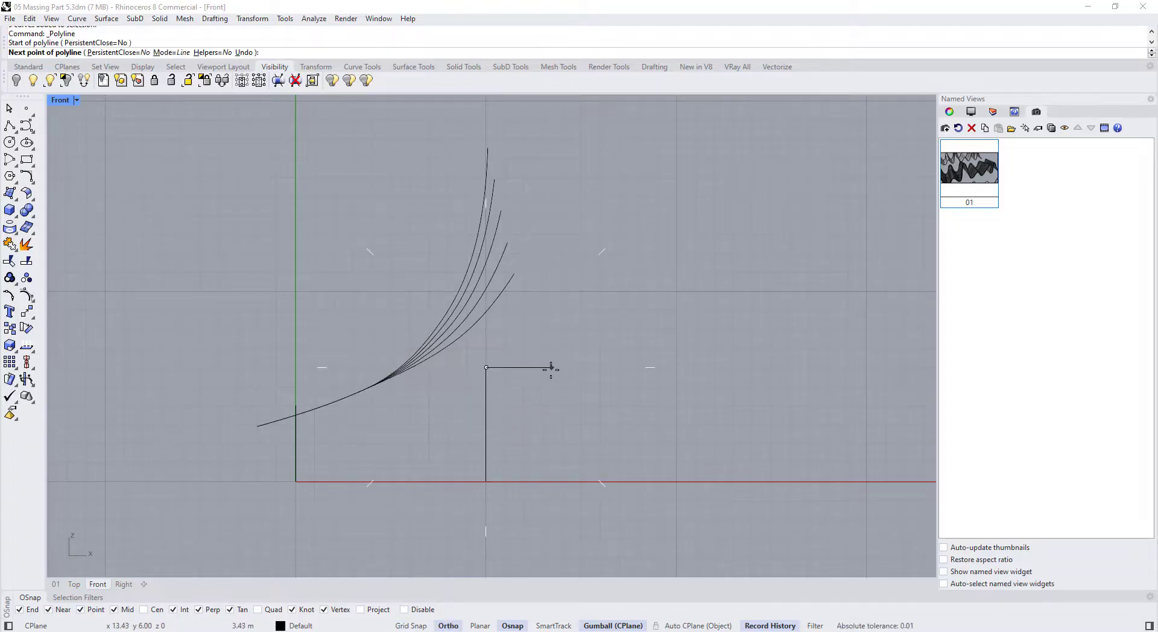
# - Draw a 3 m horizontal guide line extending from the top of the inner vertical line in the front view
pyautogui.scroll(2, 543, 367)
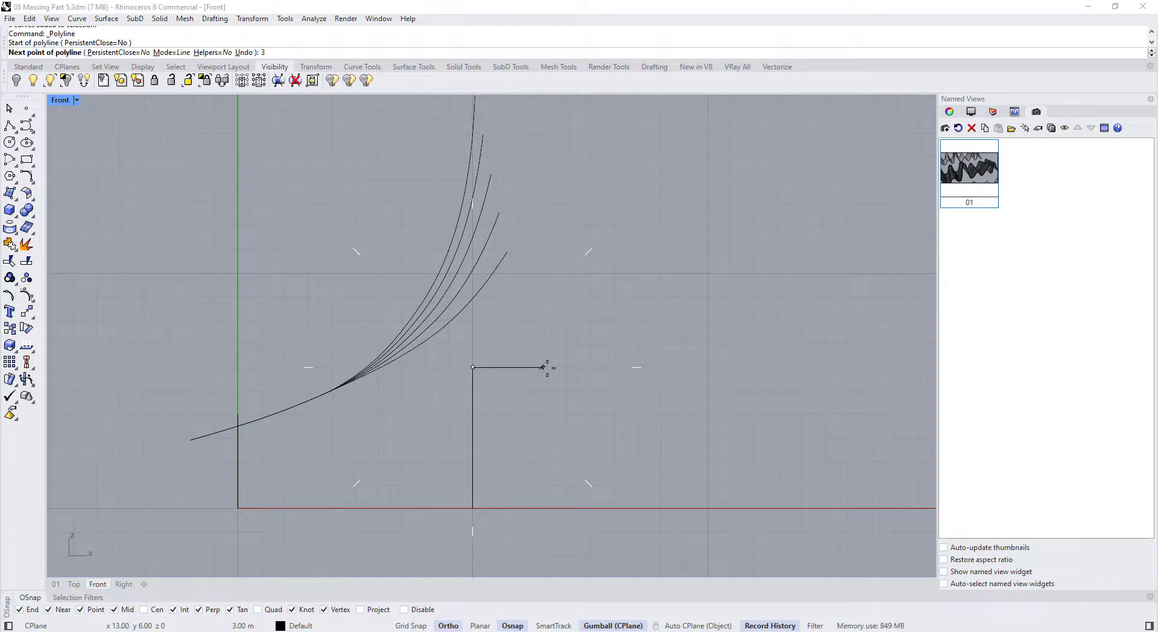
pyautogui.click(543, 367)
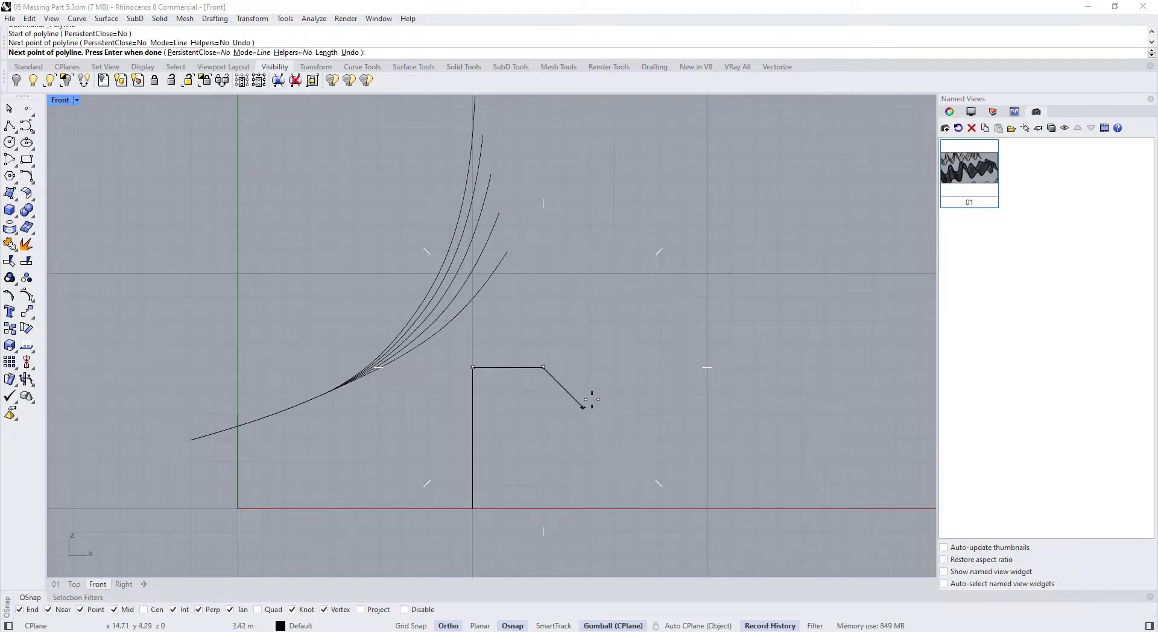
pyautogui.press('Return')
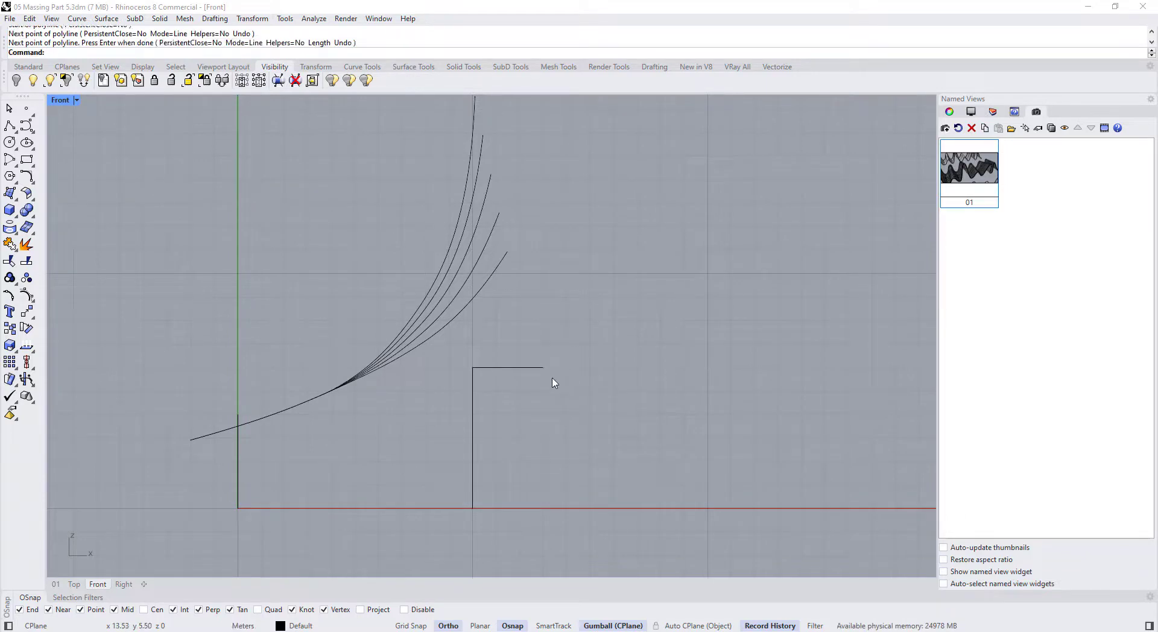
# - Mirror a copy of the five roof profile curves about a vertical axis through the midpoint of the horizontal guide line
pyautogui.moveTo(532, 305); pyautogui.dragTo(434, 219)
pyautogui.write('Mirror')
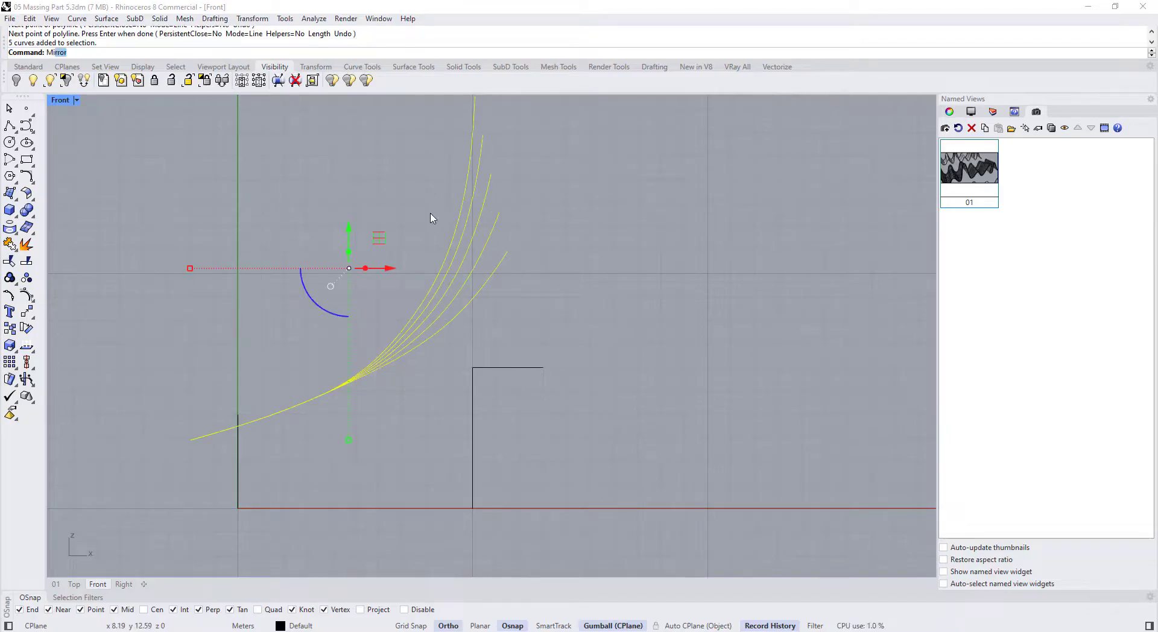
pyautogui.press('Return')
pyautogui.click(508, 366)
pyautogui.click(505, 391)
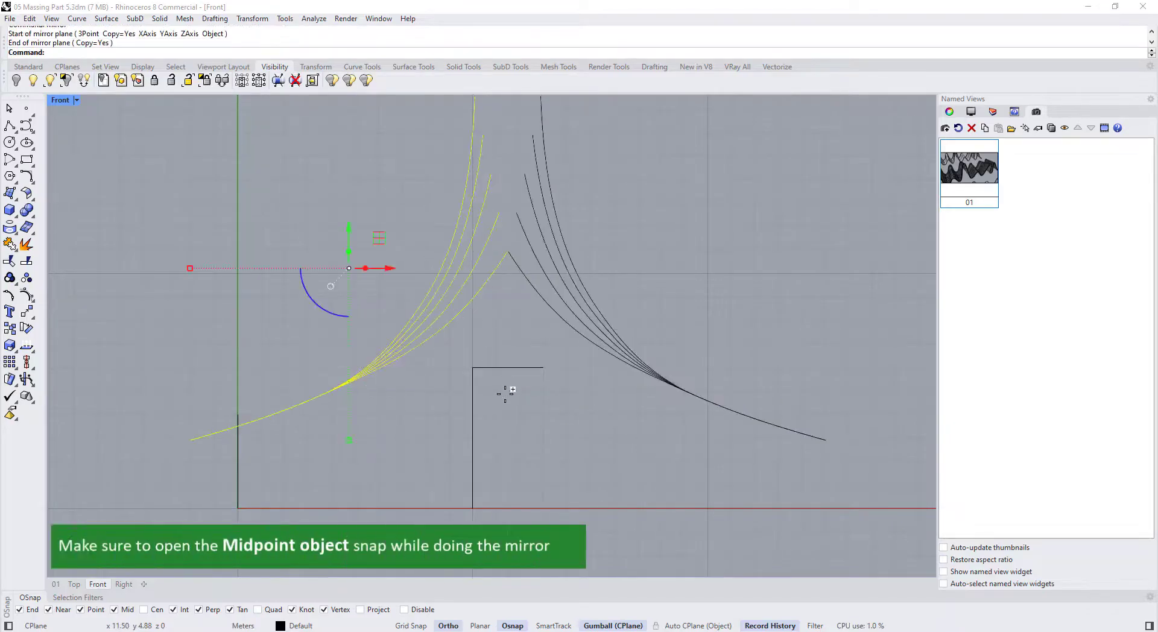
pyautogui.press('Escape')
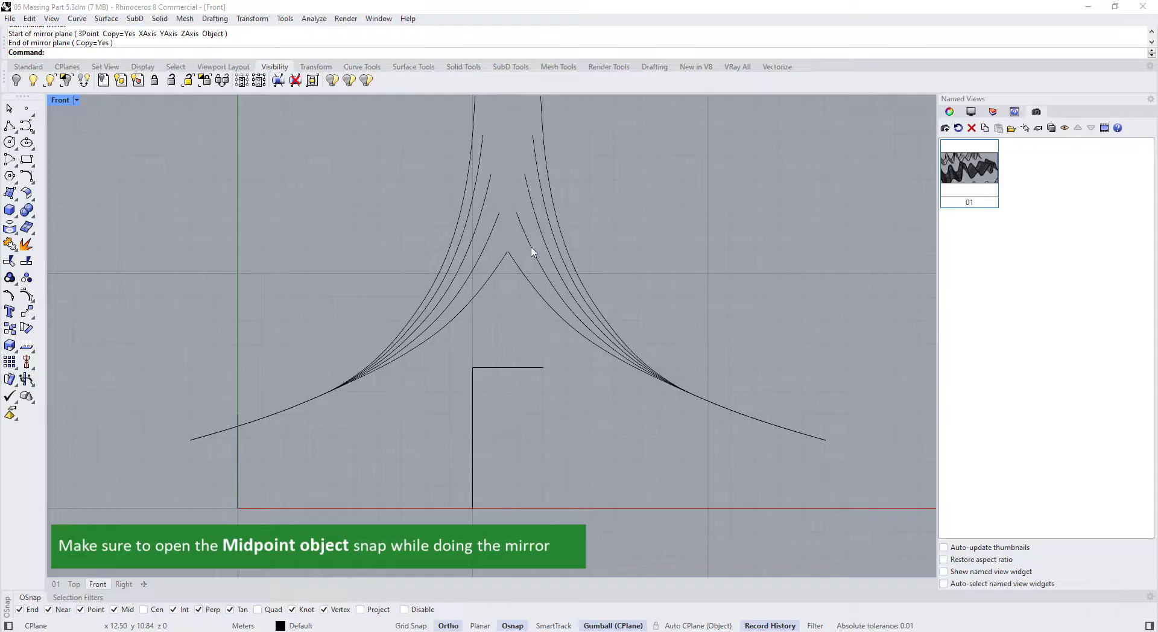
# - Delete the three intermediate curves of the mirrored set, keeping its uppermost and lowest curves
pyautogui.click(522, 230)
pyautogui.press('Delete')
pyautogui.click(531, 212)
pyautogui.press('Delete')
pyautogui.click(541, 202)
pyautogui.press('Delete')
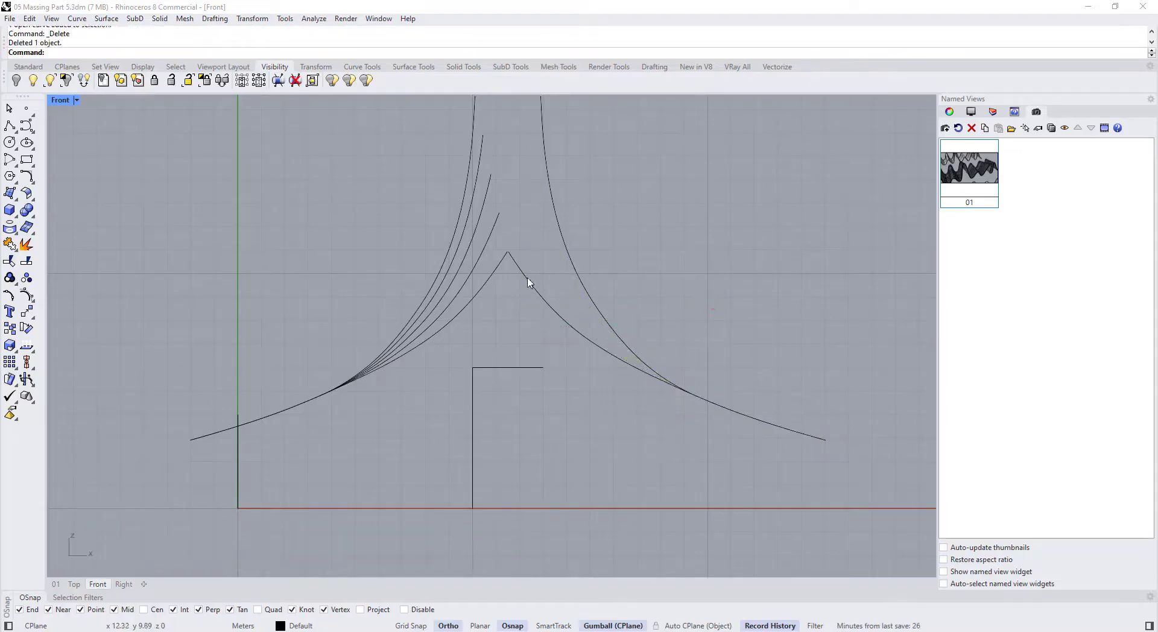
# - Shift the top end point of the lowest mirrored curve slightly outward, away from the original curves, accepting the break in history
pyautogui.click(529, 279)
pyautogui.click(508, 252)
pyautogui.moveTo(509, 252); pyautogui.dragTo(514, 252)
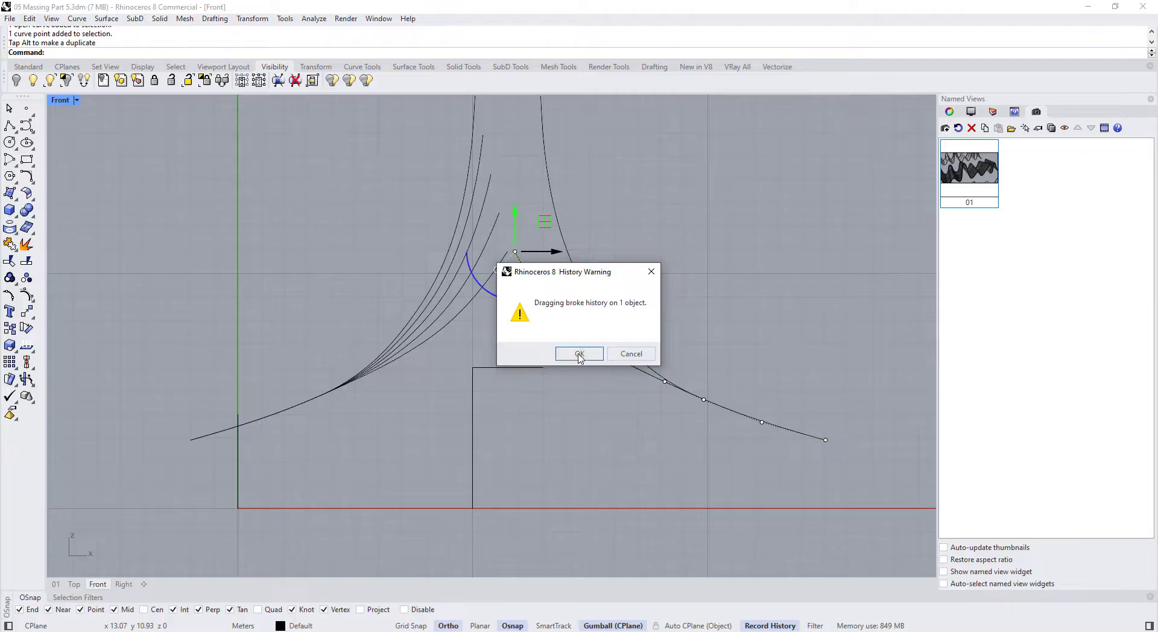
pyautogui.click(579, 354)
# - Shift the top end point of the uppermost mirrored curve slightly outward, away from the original curves
pyautogui.click(571, 265)
pyautogui.scroll(-2, 509, 179)
pyautogui.click(531, 249)
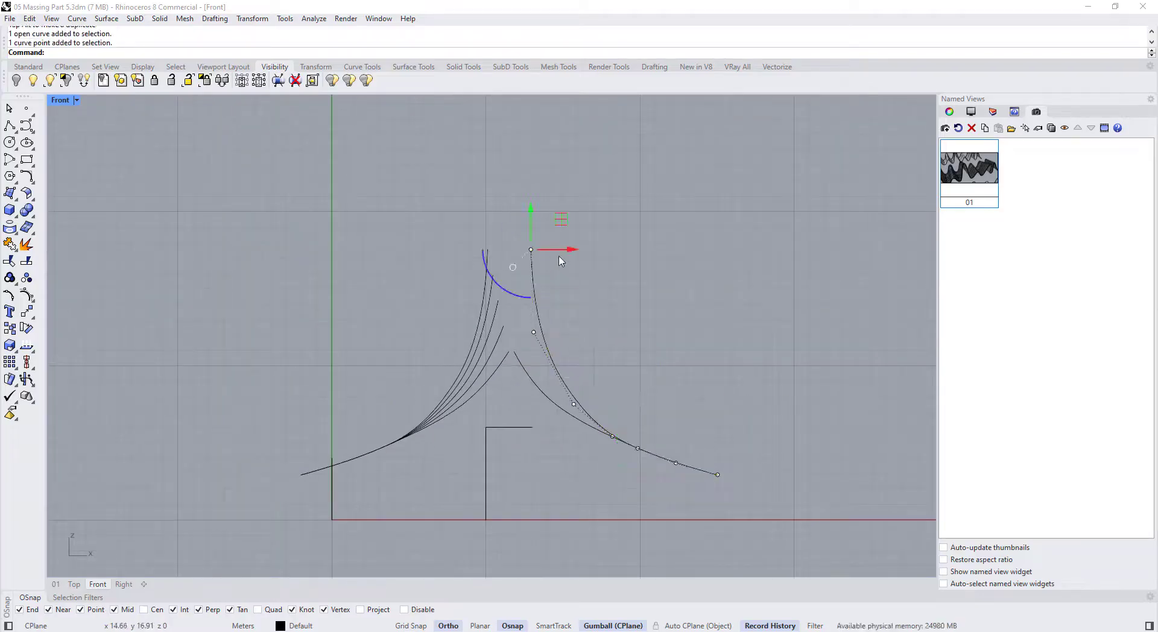
pyautogui.moveTo(530, 249); pyautogui.dragTo(534, 249)
pyautogui.click(585, 360)
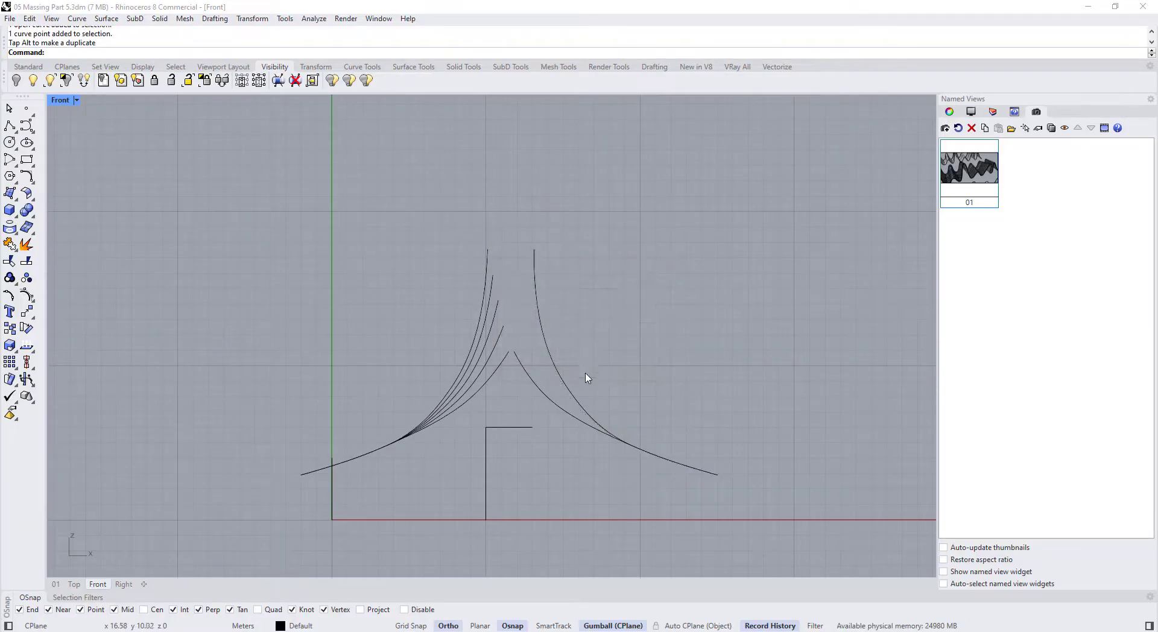
# - Create three tween curves between the lowest and uppermost mirrored curves with TweenCurves, and lock the new curves
pyautogui.scroll(6, 584, 427)
pyautogui.click(575, 387)
pyautogui.click(572, 300)
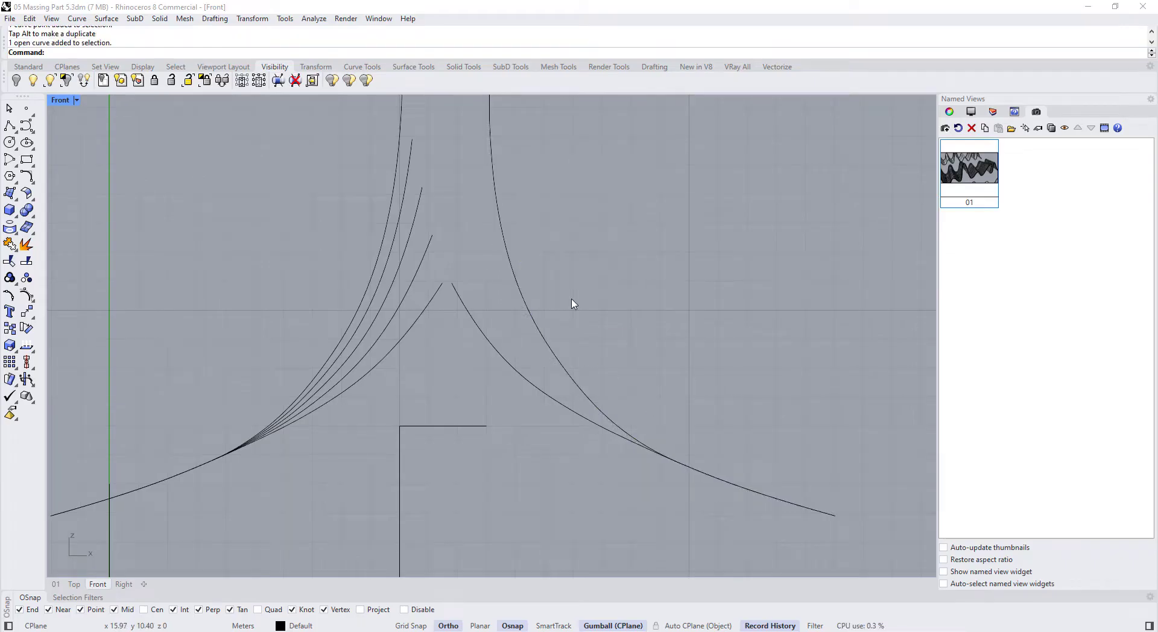
pyautogui.write('T')
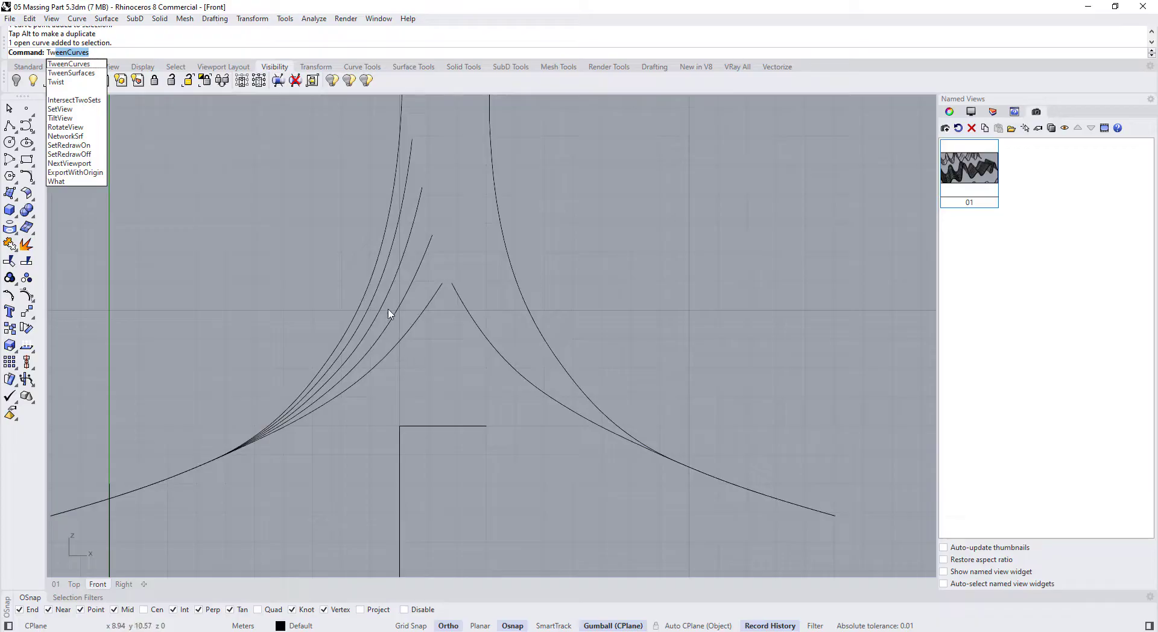
pyautogui.write('w')
pyautogui.press('Return')
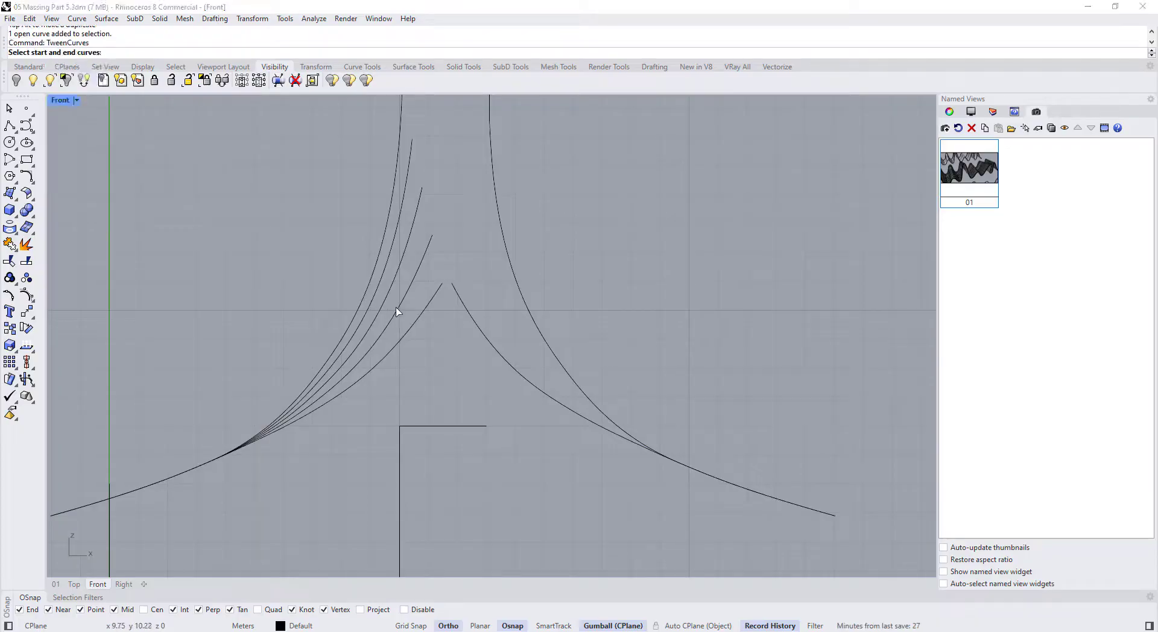
pyautogui.click(485, 335)
pyautogui.click(515, 294)
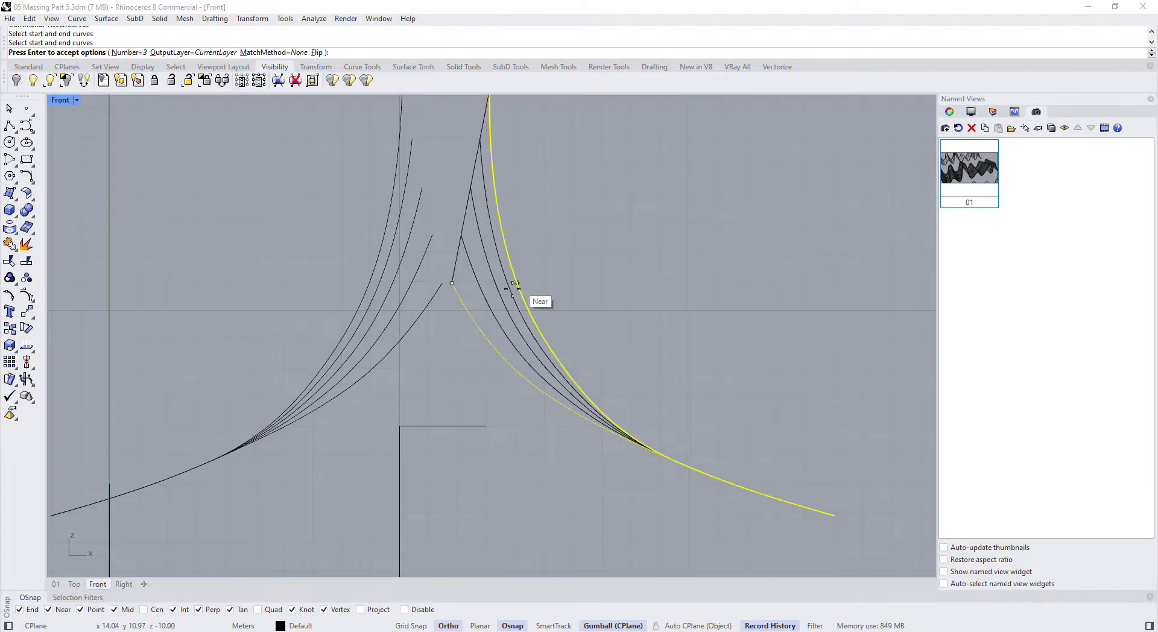
pyautogui.scroll(-3, 416, 256)
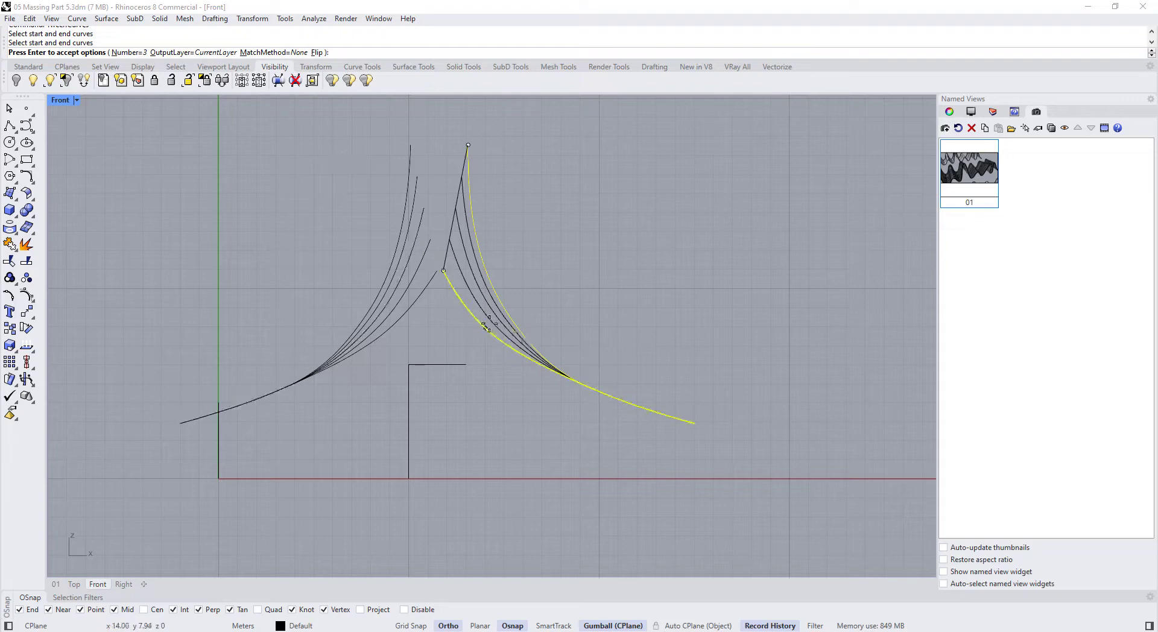
pyautogui.press('Return')
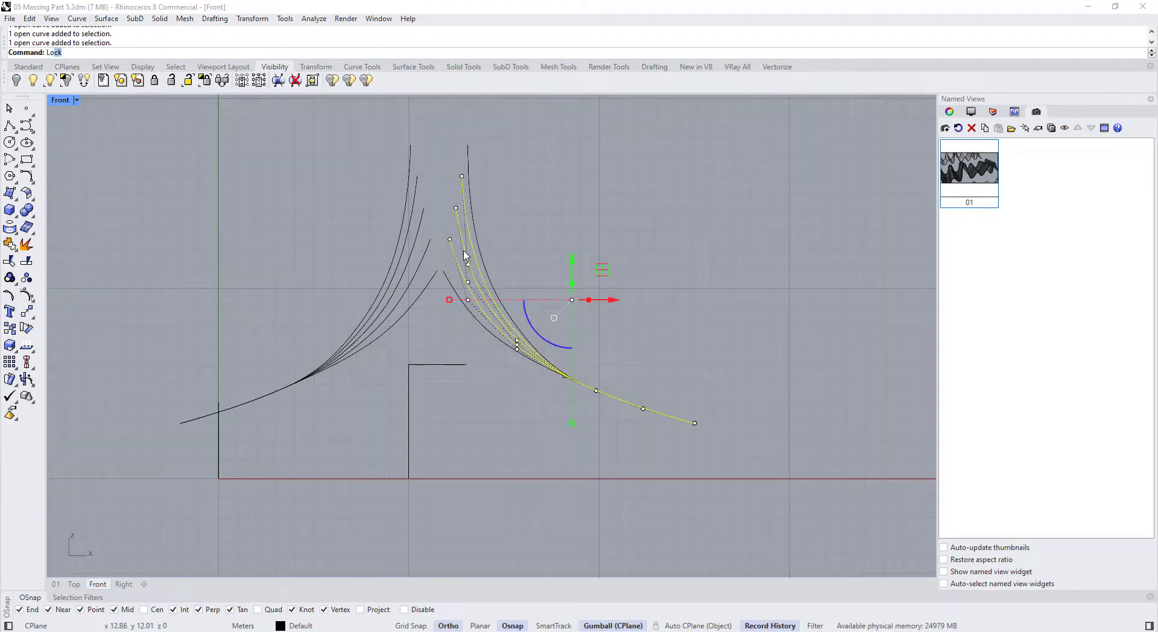
pyautogui.press('Return')
# - Show the control points of the two outer mirrored curves and select their six upper points
pyautogui.moveTo(507, 299); pyautogui.dragTo(474, 362)
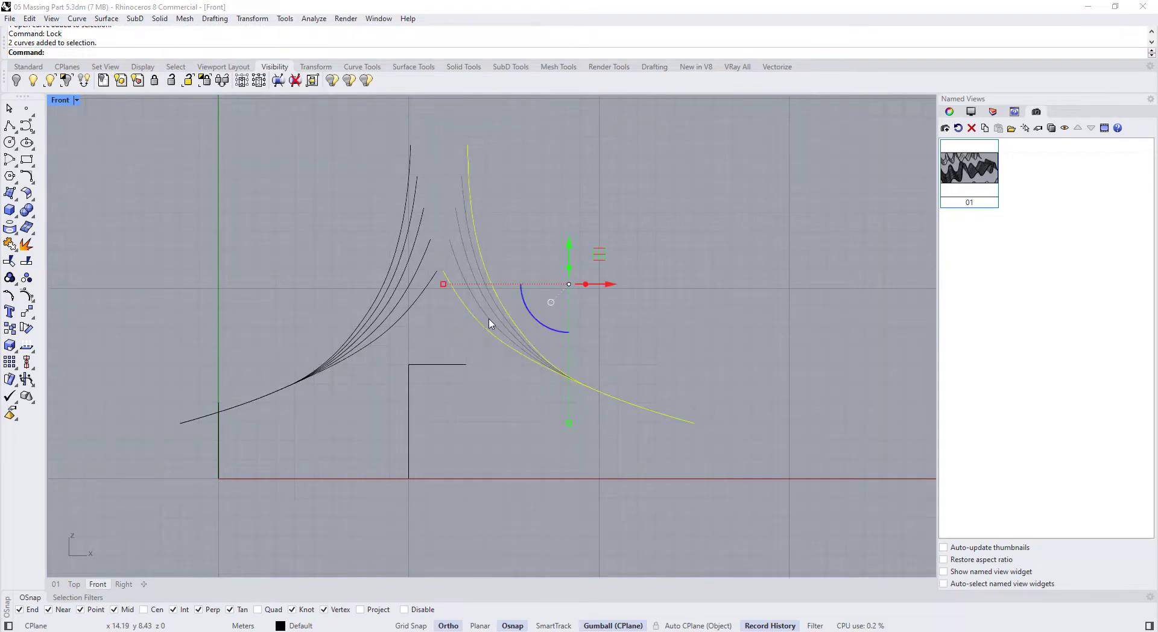
pyautogui.press('F10')
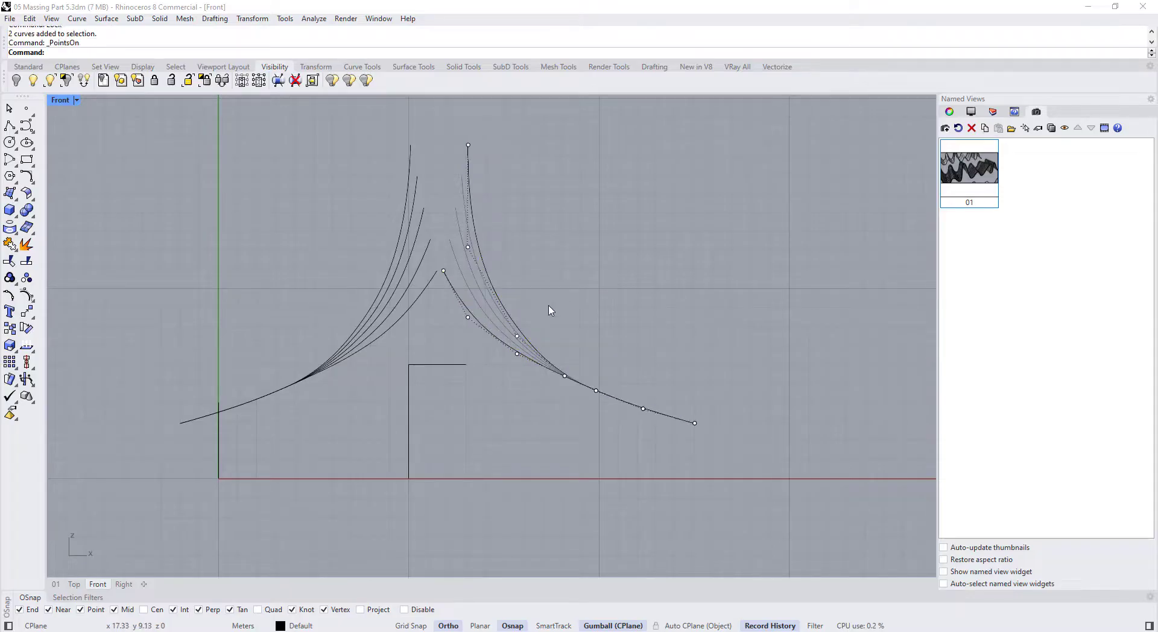
pyautogui.moveTo(550, 310); pyautogui.dragTo(528, 319, button='right')
pyautogui.click(501, 344)
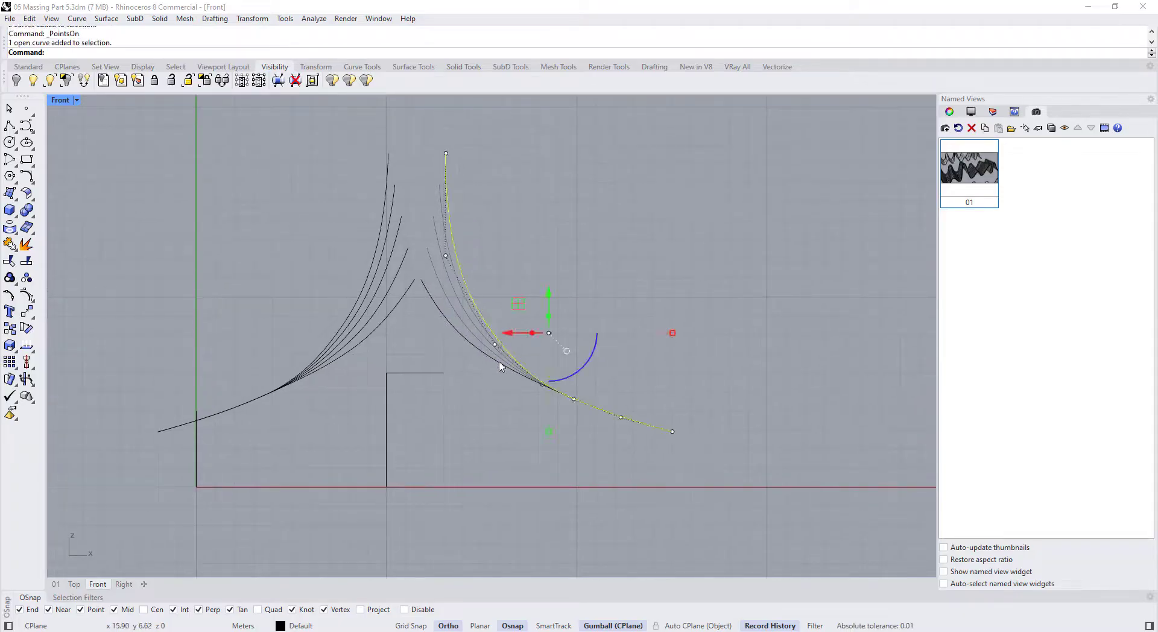
pyautogui.keyDown('shift'); pyautogui.click(502, 366); pyautogui.keyUp('shift')
pyautogui.moveTo(419, 122); pyautogui.dragTo(531, 389)
pyautogui.scroll(3, 539, 310)
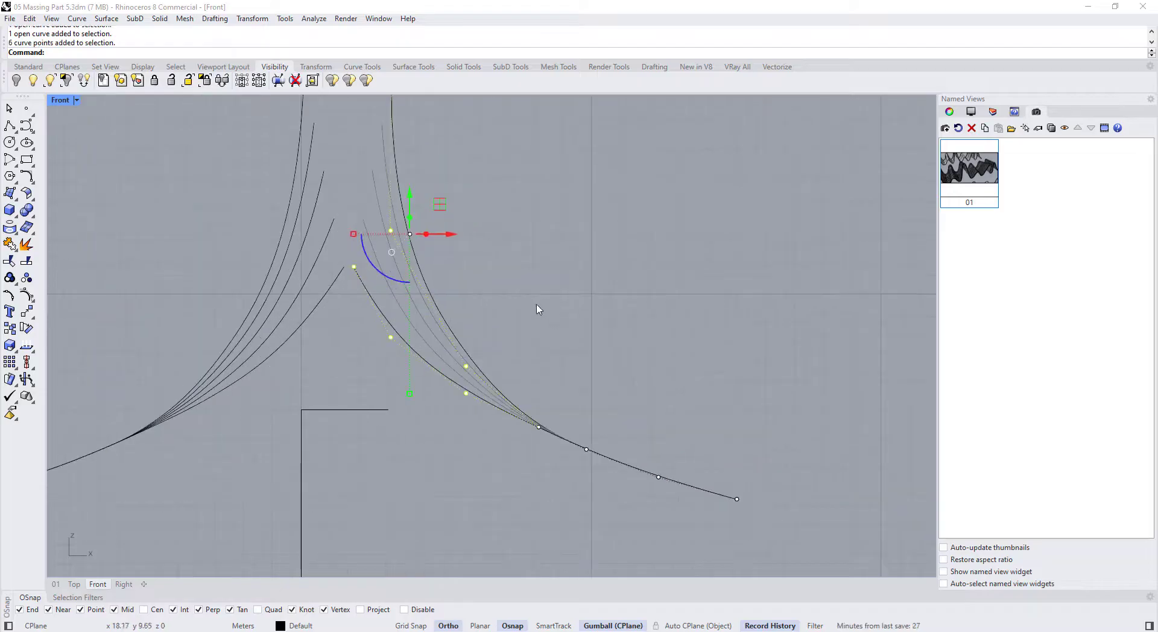
# - Relocate the gumball of the selected points to the control point where the mirrored curves converge
pyautogui.doubleClick(410, 235)
pyautogui.moveTo(410, 235); pyautogui.dragTo(620, 421)
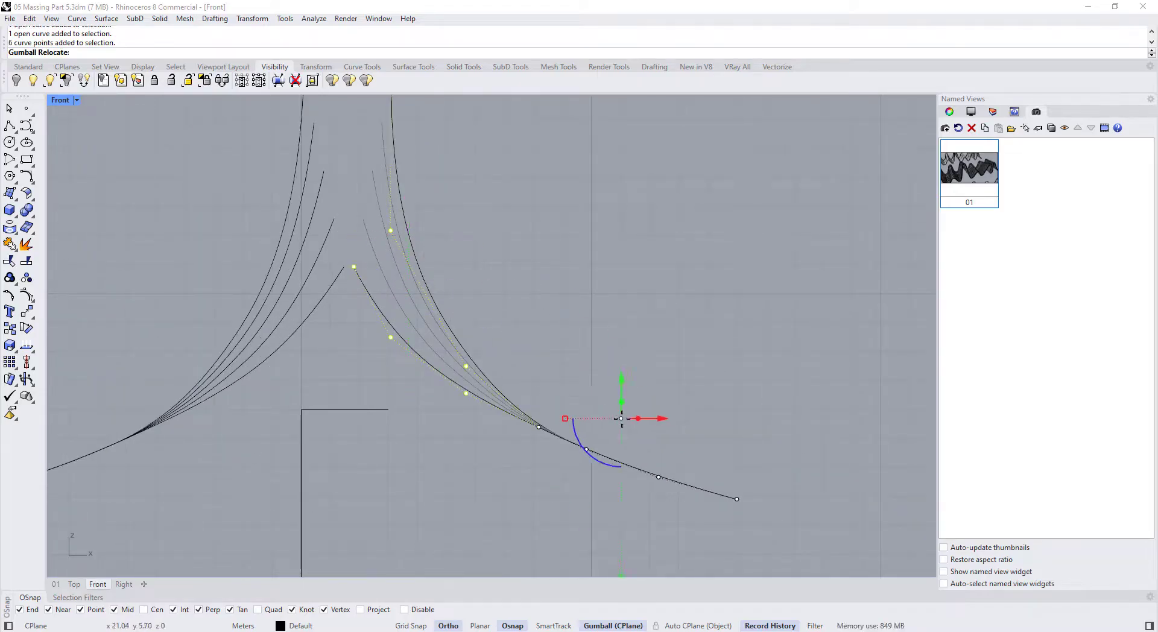
pyautogui.scroll(3, 615, 417)
pyautogui.scroll(-2, 610, 412)
pyautogui.scroll(-1, 610, 412)
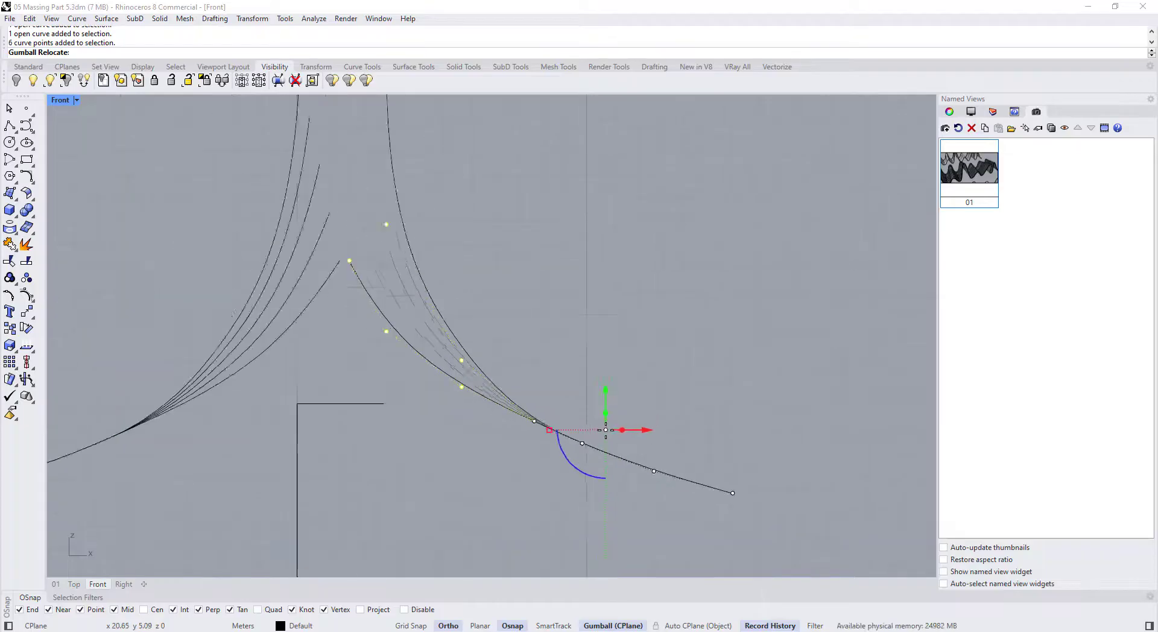
pyautogui.scroll(3, 601, 422)
pyautogui.scroll(4, 593, 447)
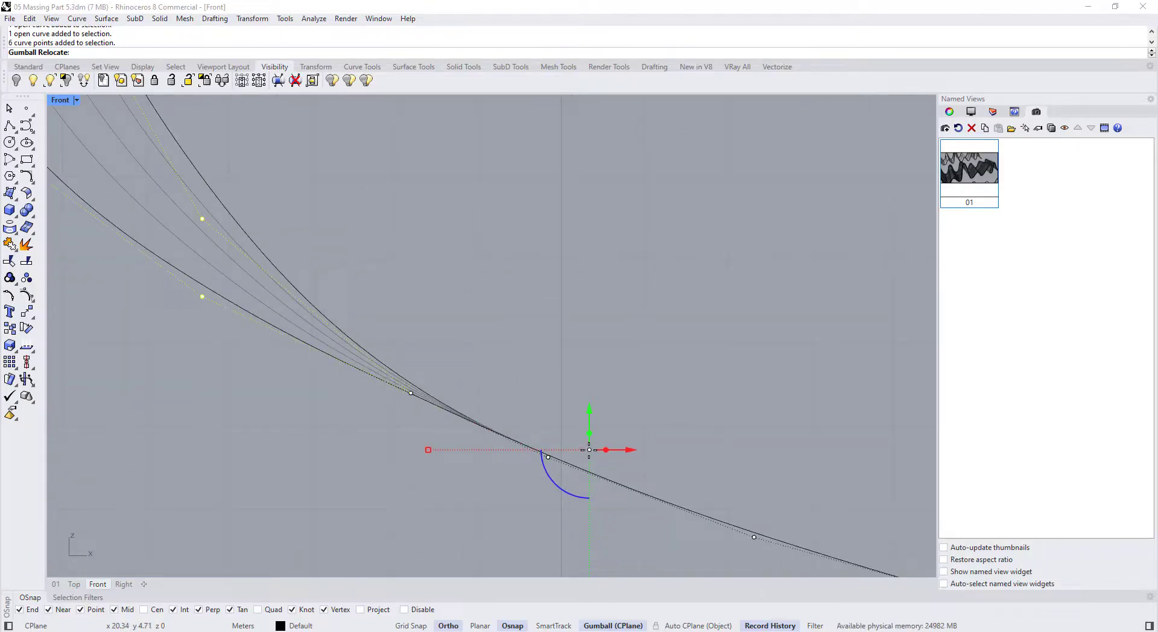
pyautogui.click(410, 393)
# - Scale the six selected control points down vertically and horizontally toward the convergence point to make the mirrored set smaller
pyautogui.scroll(-9, 444, 280)
pyautogui.scroll(-3, 444, 282)
pyautogui.moveTo(436, 282); pyautogui.dragTo(435, 354)
pyautogui.scroll(2, 367, 226)
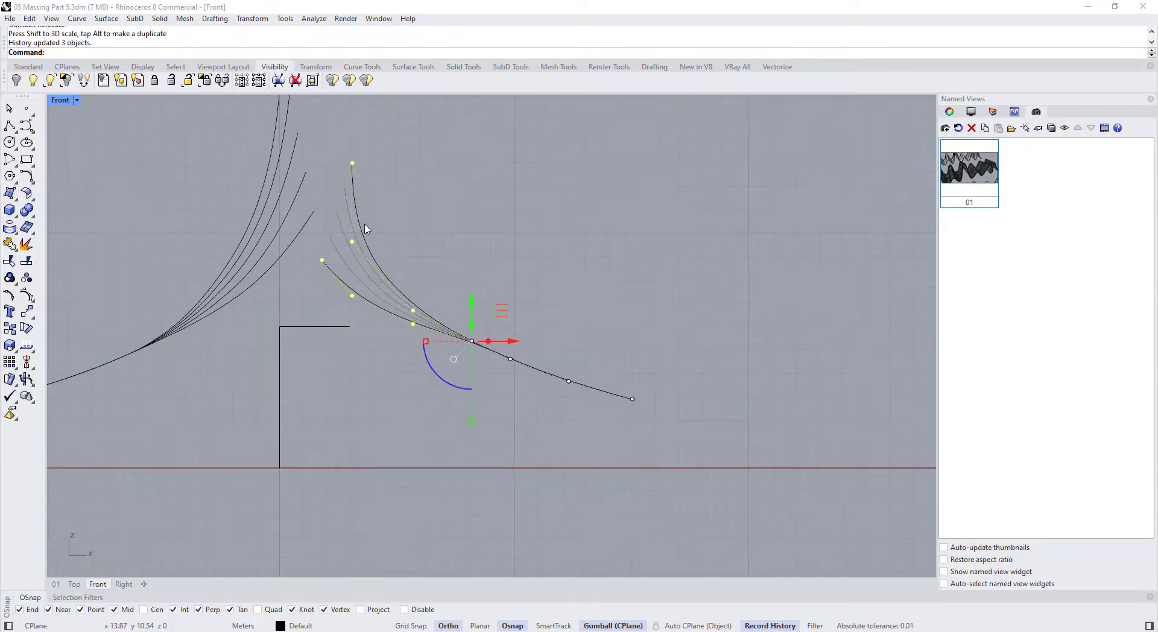
pyautogui.doubleClick(426, 342)
pyautogui.click(244, 342)
pyautogui.moveTo(244, 342); pyautogui.dragTo(309, 338)
pyautogui.press('Escape')
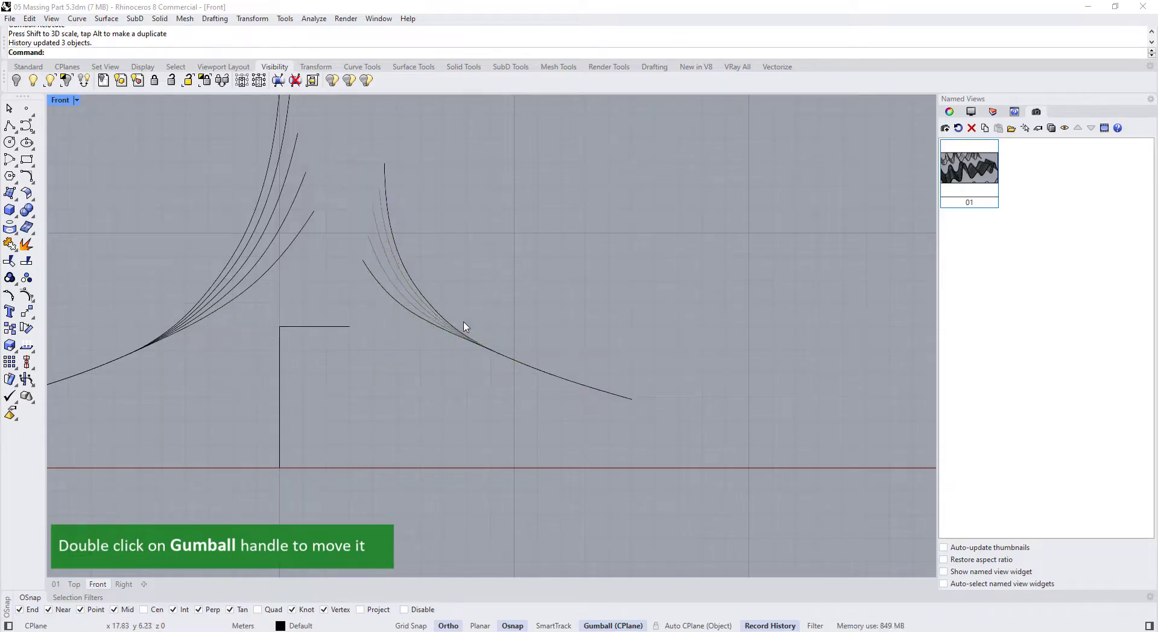
# - Reshape the tops of both outer mirrored curves with their upper control points, lowering the uppermost curve and moving both ends toward the original set
pyautogui.click(416, 305)
pyautogui.scroll(5, 416, 305)
pyautogui.click(340, 235)
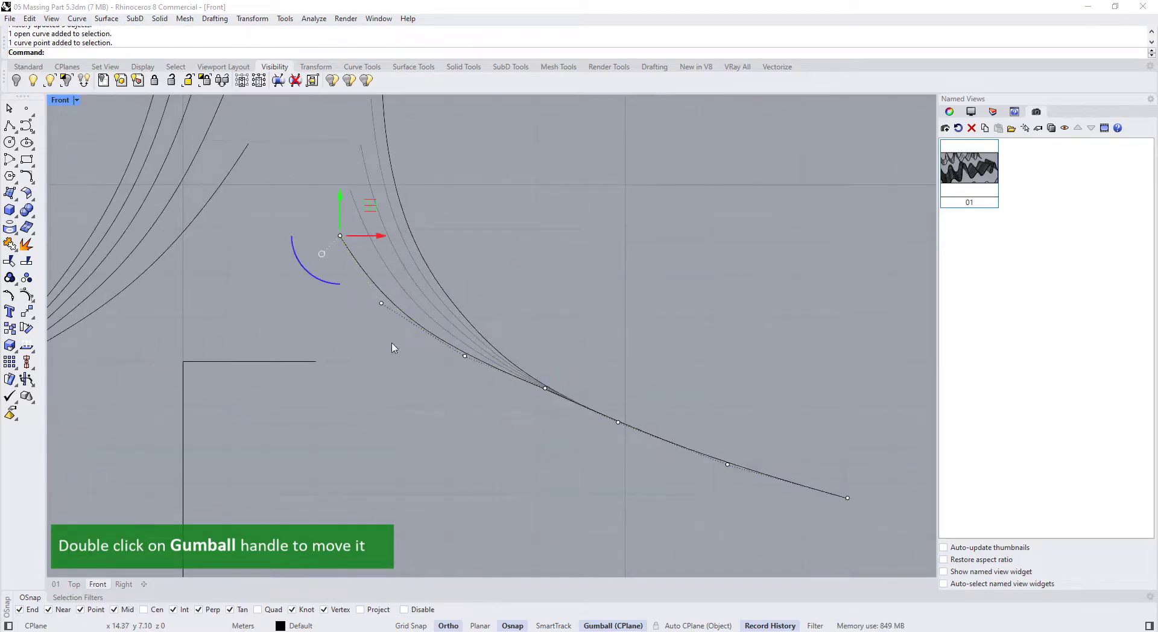
pyautogui.scroll(-4, 413, 366)
pyautogui.click(393, 190)
pyautogui.moveTo(383, 140); pyautogui.dragTo(413, 190)
pyautogui.moveTo(394, 144)
pyautogui.mouseDown()
pyautogui.moveTo(398, 208)
pyautogui.moveTo(408, 199)
pyautogui.moveTo(377, 158)
pyautogui.mouseUp()
pyautogui.moveTo(416, 200); pyautogui.dragTo(354, 284)
pyautogui.scroll(2, 405, 275)
pyautogui.click(386, 249)
pyautogui.press('Escape')
pyautogui.press('Escape')
pyautogui.click(354, 299)
pyautogui.press('Escape')
pyautogui.press('Escape')
pyautogui.scroll(-5, 440, 245)
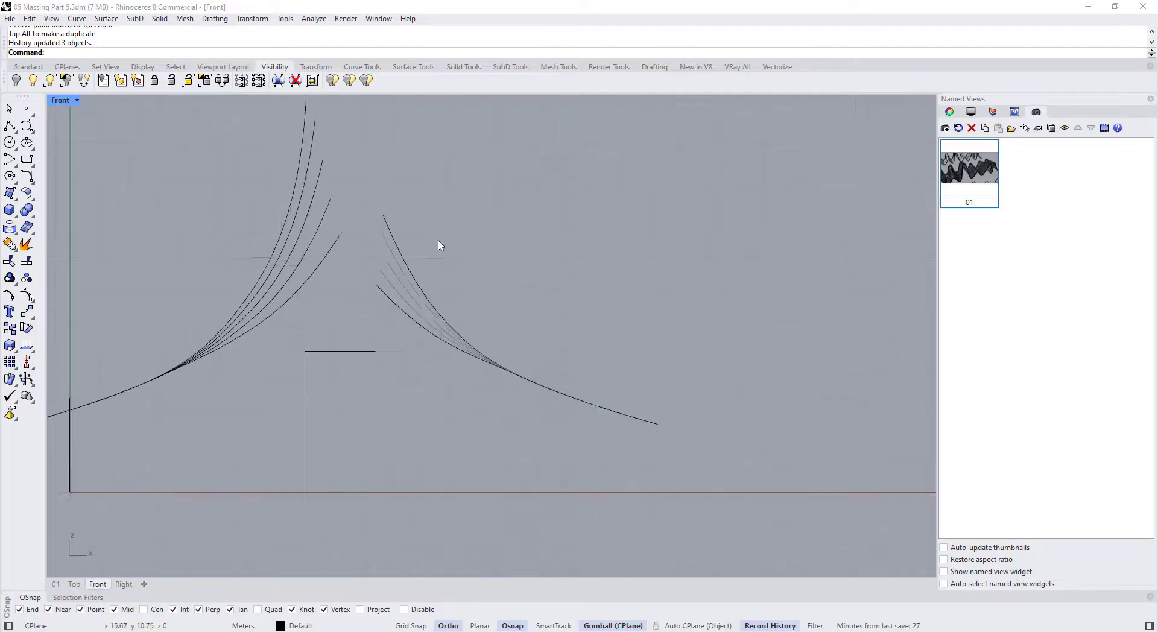
# - Move the top end point of the lowest original curve slightly down and away from the mirrored set
pyautogui.scroll(2, 447, 268)
pyautogui.click(372, 306)
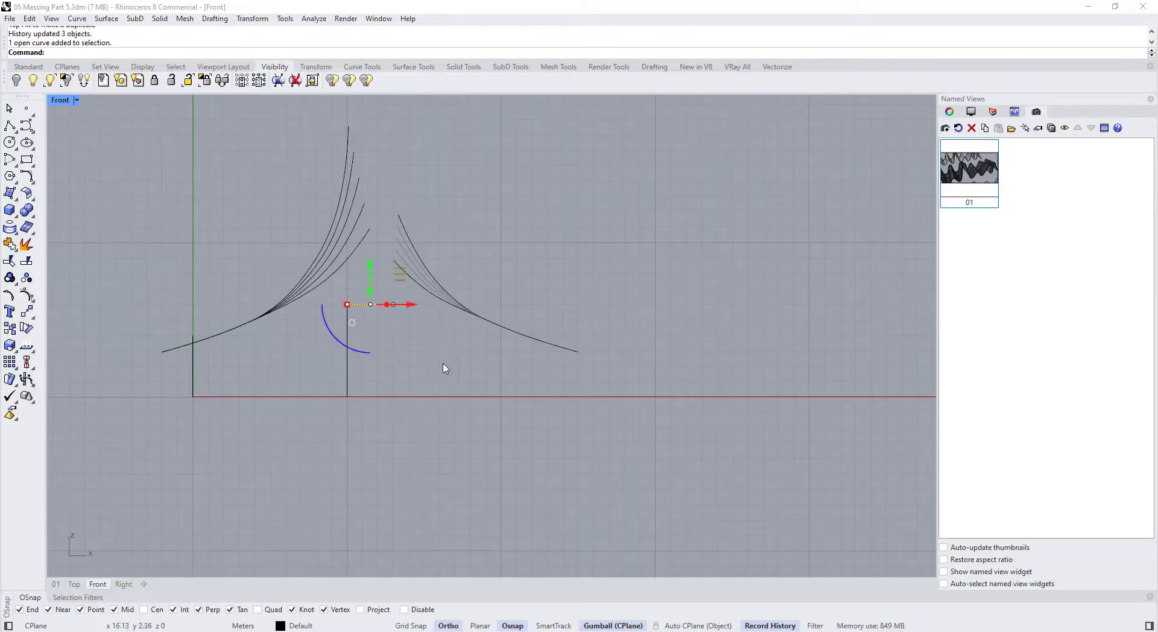
pyautogui.press('Escape')
pyautogui.click(347, 161)
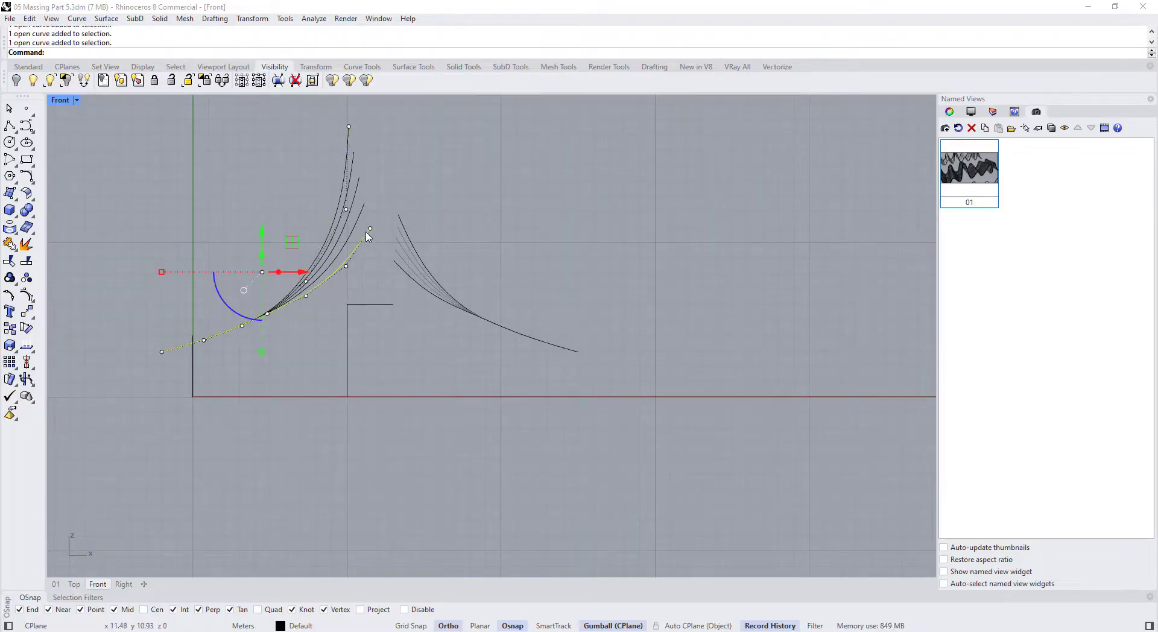
pyautogui.scroll(5, 367, 229)
pyautogui.click(375, 230)
pyautogui.moveTo(400, 208); pyautogui.dragTo(388, 226)
pyautogui.scroll(-6, 412, 319)
# - Shift the two top control points of the uppermost original curve slightly away from the mirrored set and lower the curve's top
pyautogui.click(371, 177)
pyautogui.moveTo(357, 148); pyautogui.dragTo(393, 262)
pyautogui.scroll(2, 367, 216)
pyautogui.moveTo(402, 210); pyautogui.dragTo(394, 209)
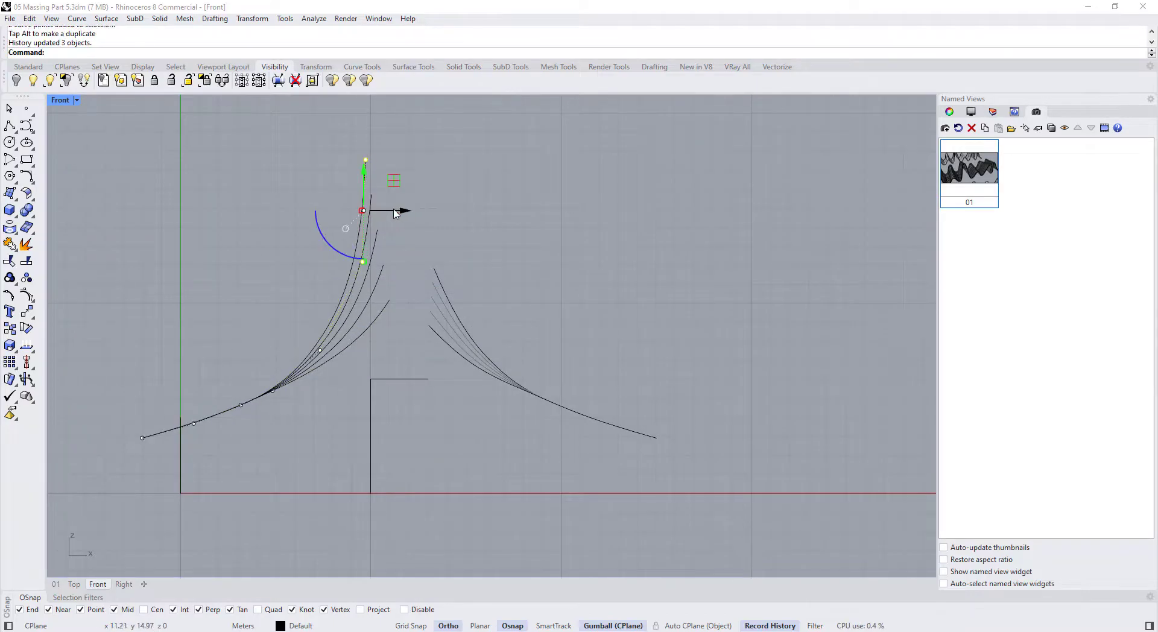
pyautogui.moveTo(363, 261); pyautogui.dragTo(364, 244)
pyautogui.moveTo(364, 182); pyautogui.dragTo(364, 190)
pyautogui.click(443, 175)
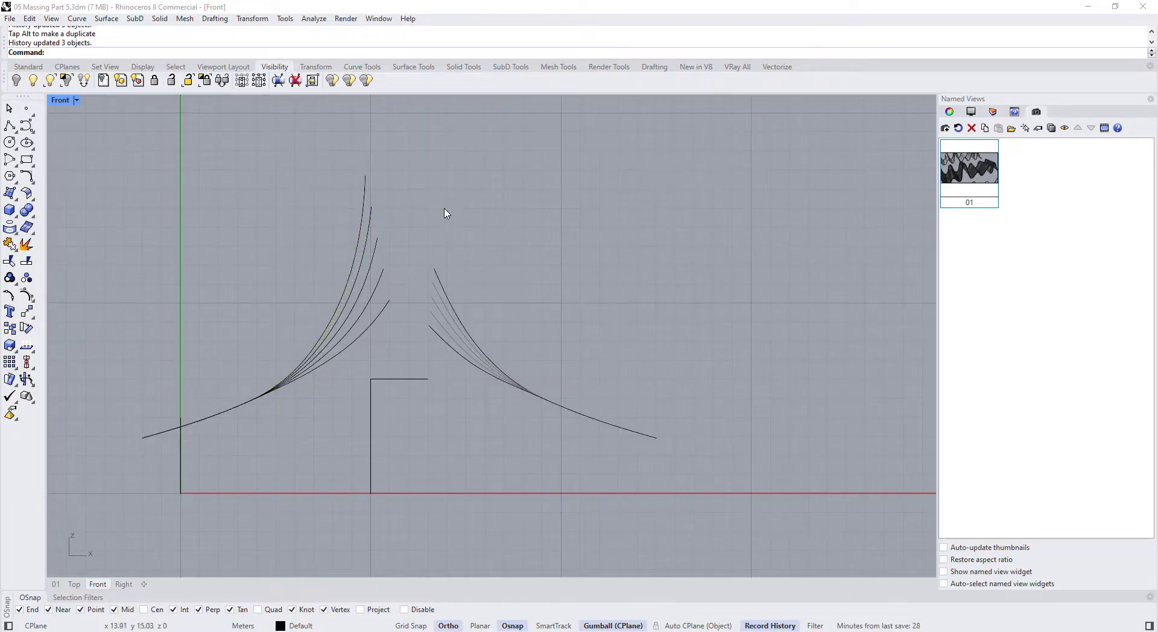
# - Fine-tune the top of the lowest mirrored curve by nudging its upper control points slightly outward
pyautogui.click(457, 343)
pyautogui.scroll(5, 501, 411)
pyautogui.moveTo(406, 282); pyautogui.dragTo(446, 348)
pyautogui.moveTo(445, 292); pyautogui.dragTo(451, 291)
pyautogui.click(489, 259)
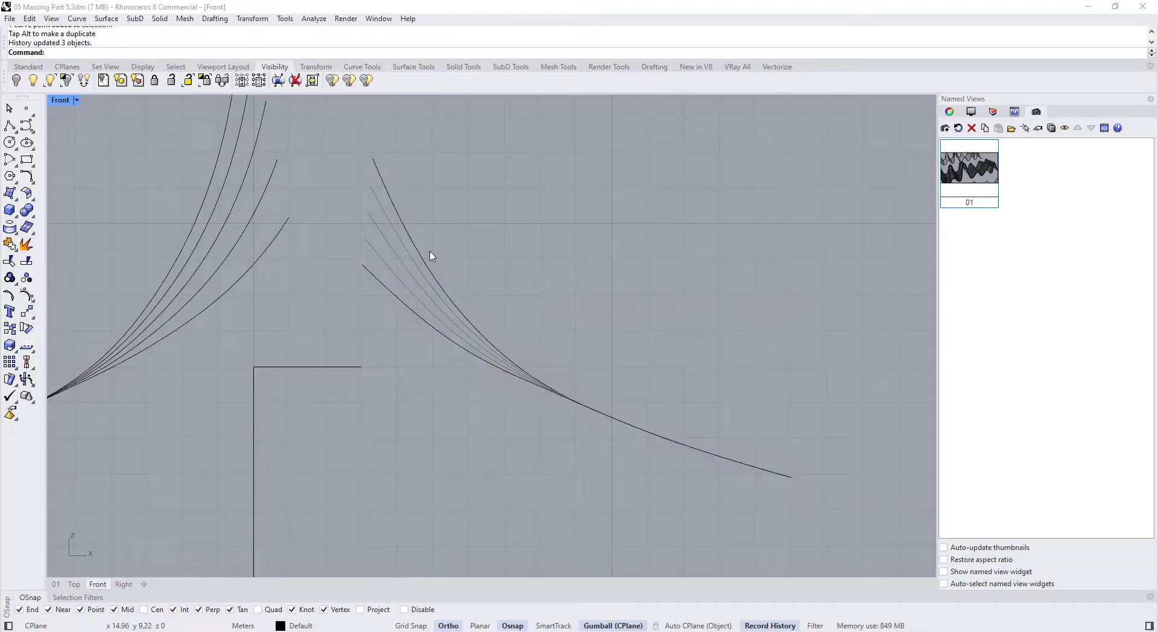
# - Raise the top end of the uppermost mirrored curve and shift it slightly outward
pyautogui.click(421, 257)
pyautogui.moveTo(421, 256); pyautogui.dragTo(421, 336, button='right')
pyautogui.moveTo(353, 189); pyautogui.dragTo(398, 271)
pyautogui.moveTo(374, 212)
pyautogui.mouseDown()
pyautogui.moveTo(375, 203)
pyautogui.moveTo(414, 228)
pyautogui.moveTo(380, 192)
pyautogui.mouseUp()
pyautogui.scroll(-5, 480, 260)
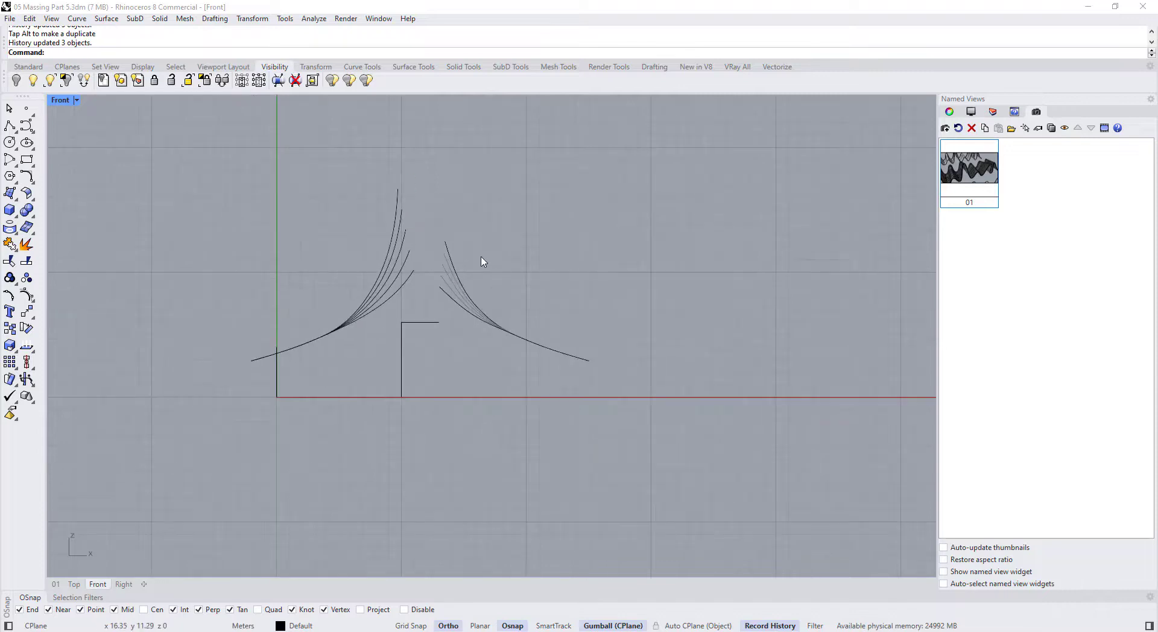
# - Delete the horizontal guide line at the top of the inner vertical line
pyautogui.click(432, 323)
pyautogui.press('Delete')
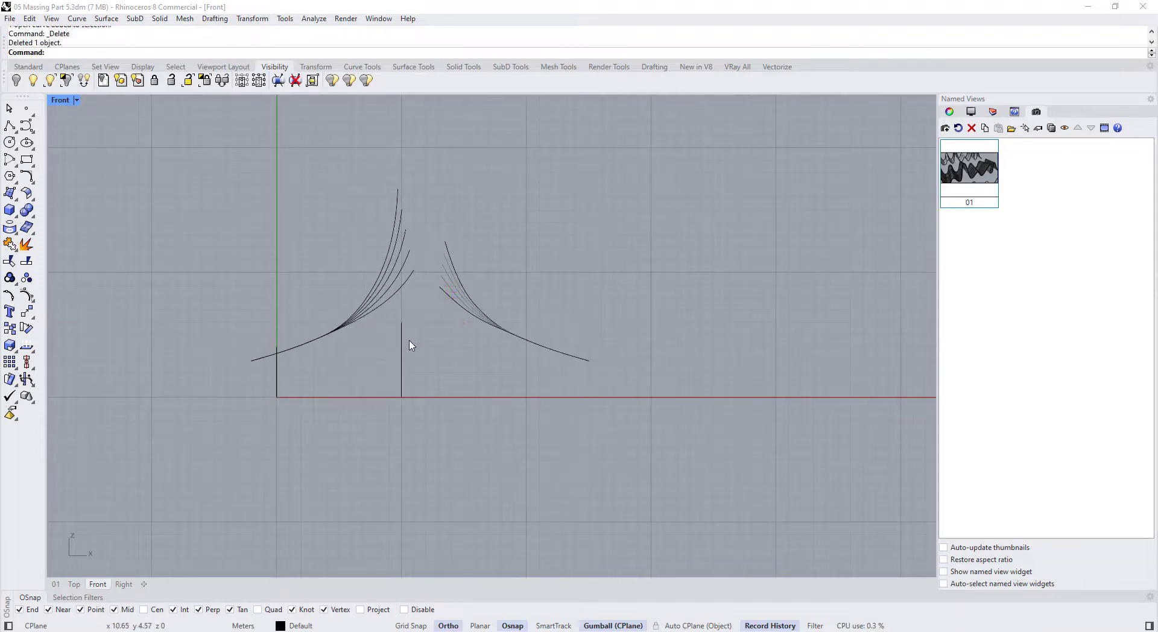
pyautogui.scroll(3, 420, 337)
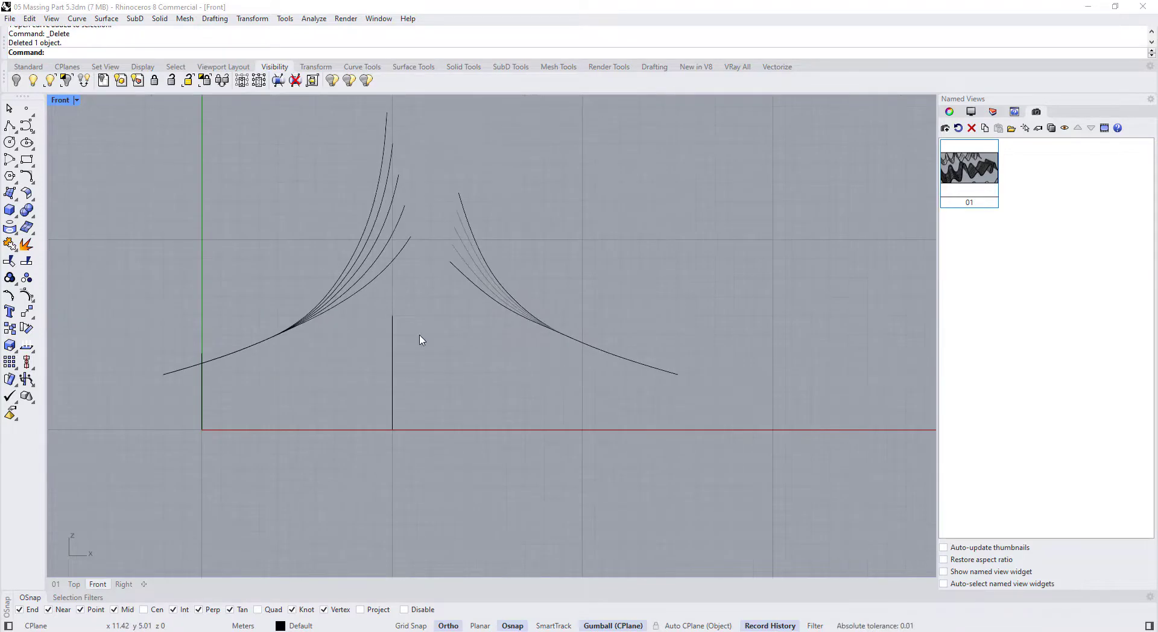
# - Raise the third control point from the top of the lowest mirrored curve slightly
pyautogui.scroll(-2, 494, 357)
pyautogui.moveTo(496, 359); pyautogui.dragTo(429, 355, button='right')
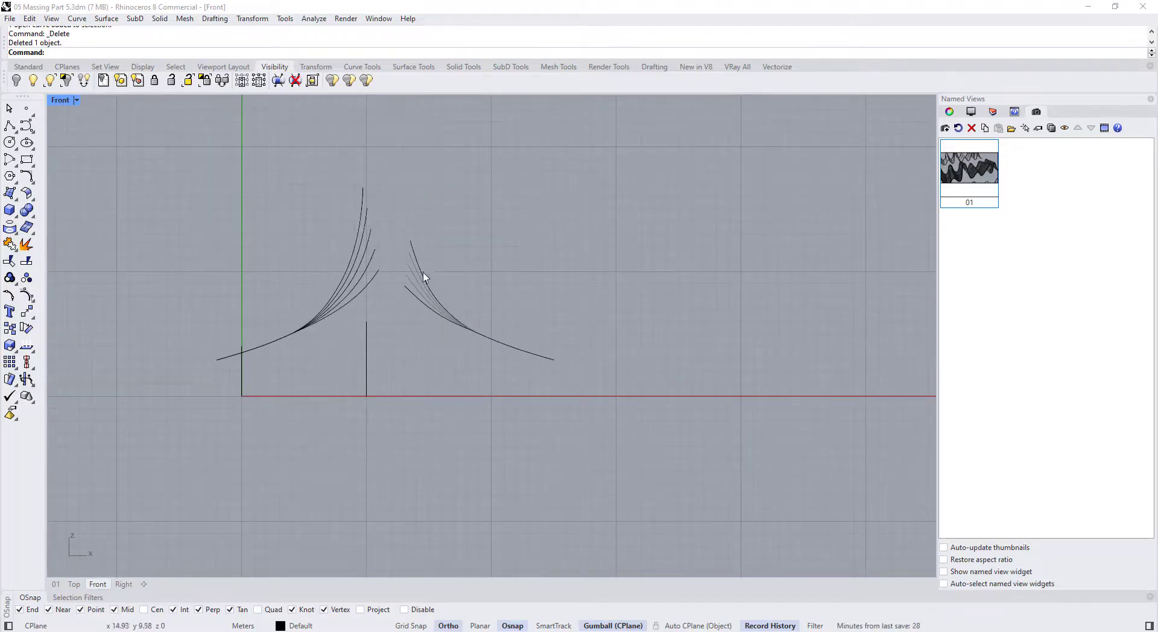
pyautogui.scroll(4, 432, 292)
pyautogui.click(447, 361)
pyautogui.click(447, 362)
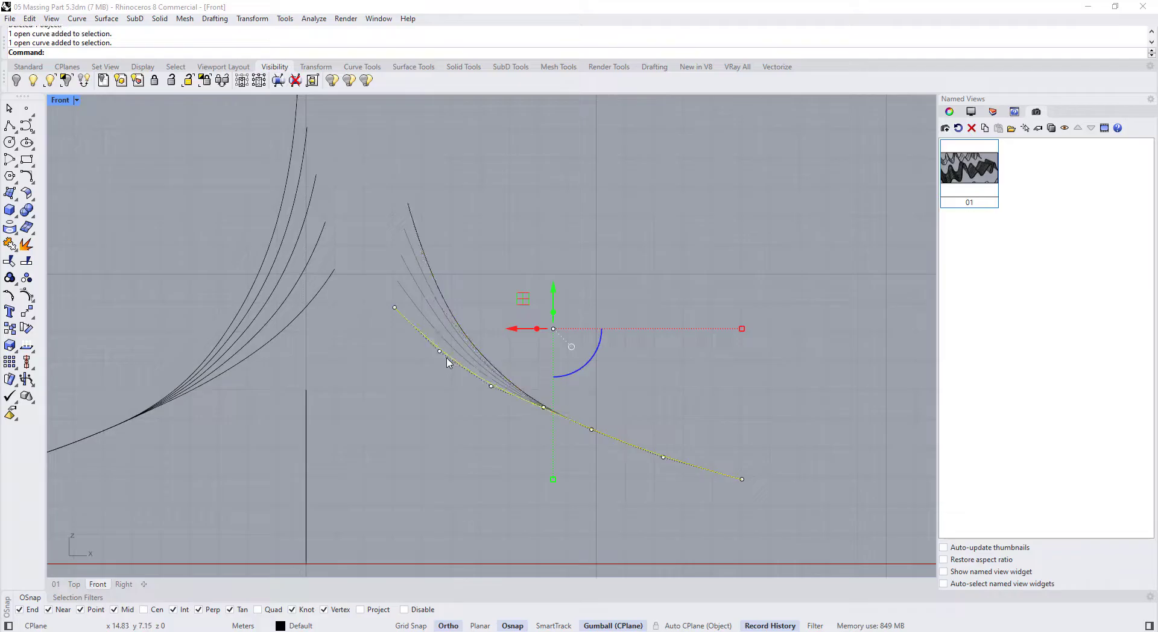
pyautogui.scroll(6, 485, 405)
pyautogui.moveTo(491, 259); pyautogui.dragTo(511, 441)
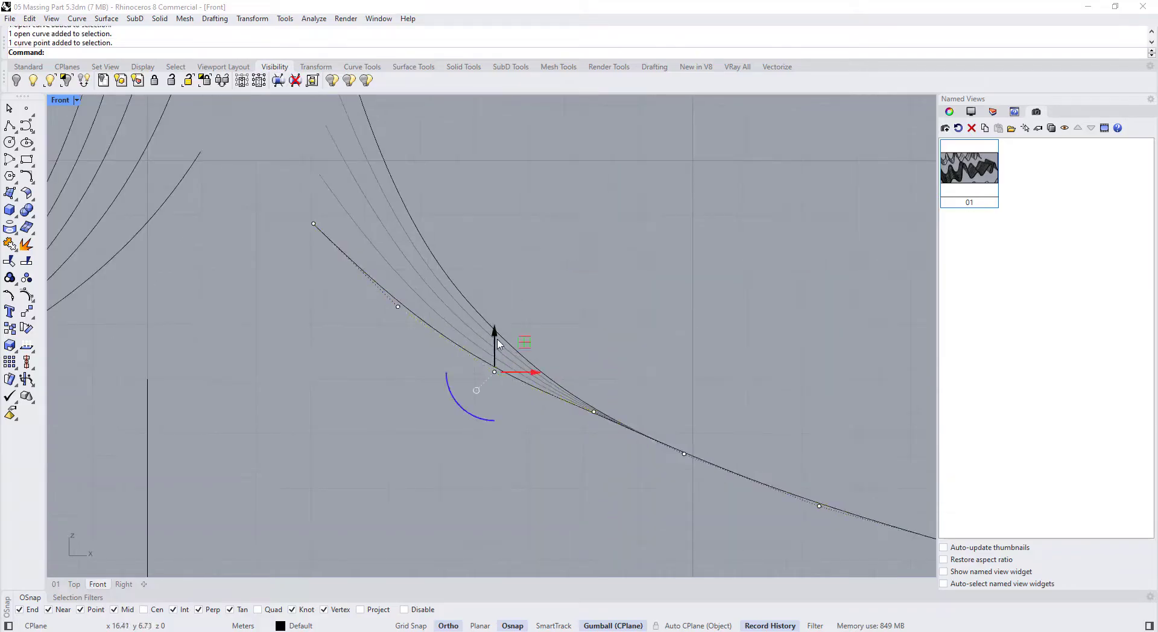
pyautogui.moveTo(496, 339); pyautogui.dragTo(497, 335)
pyautogui.click(539, 328)
pyautogui.scroll(-4, 567, 307)
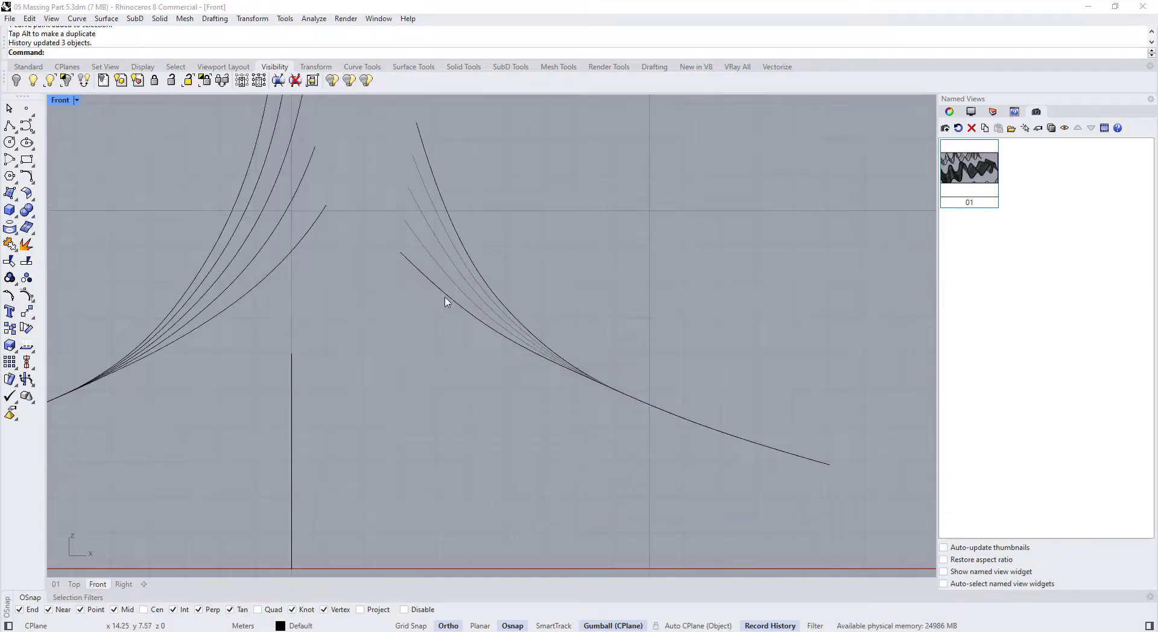
# - Raise the top end control point of the lowest mirrored curve by about 0.4 m
pyautogui.click(444, 299)
pyautogui.moveTo(382, 221); pyautogui.dragTo(417, 272)
pyautogui.moveTo(402, 234); pyautogui.dragTo(428, 240)
pyautogui.click(540, 249)
# - Examine the four lower control points of the lowest mirrored curve and how it merges with the other mirrored curves
pyautogui.scroll(3, 593, 354)
pyautogui.click(572, 349)
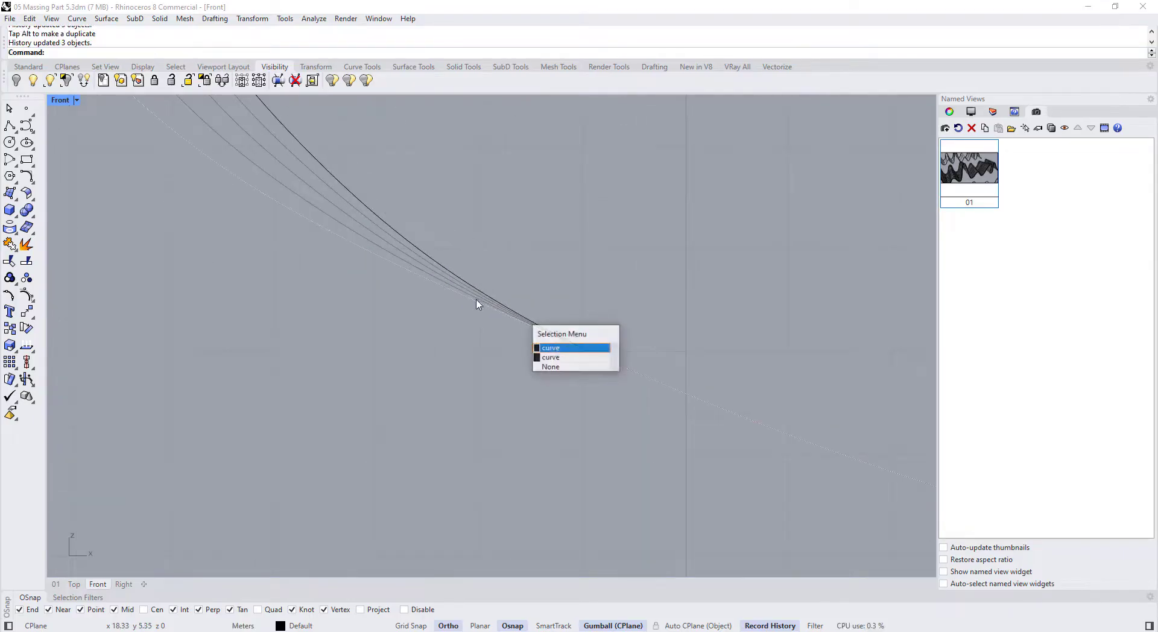
pyautogui.click(564, 345)
pyautogui.scroll(-2, 470, 289)
pyautogui.moveTo(466, 263); pyautogui.dragTo(829, 527)
pyautogui.scroll(-1, 506, 349)
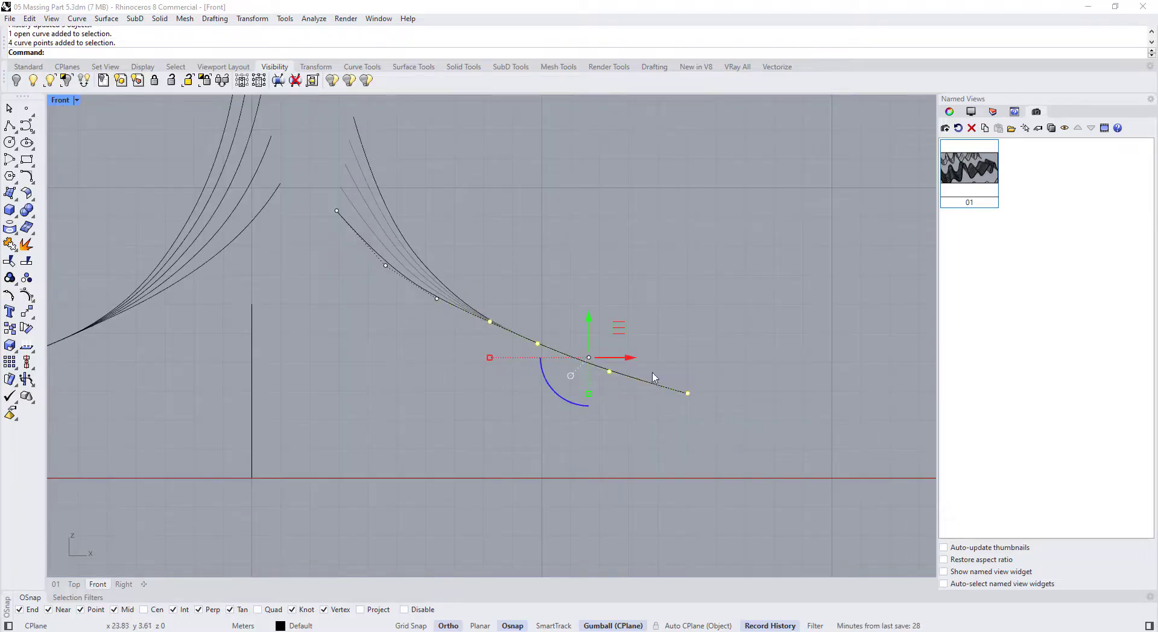
pyautogui.scroll(-1, 653, 377)
pyautogui.scroll(4, 575, 333)
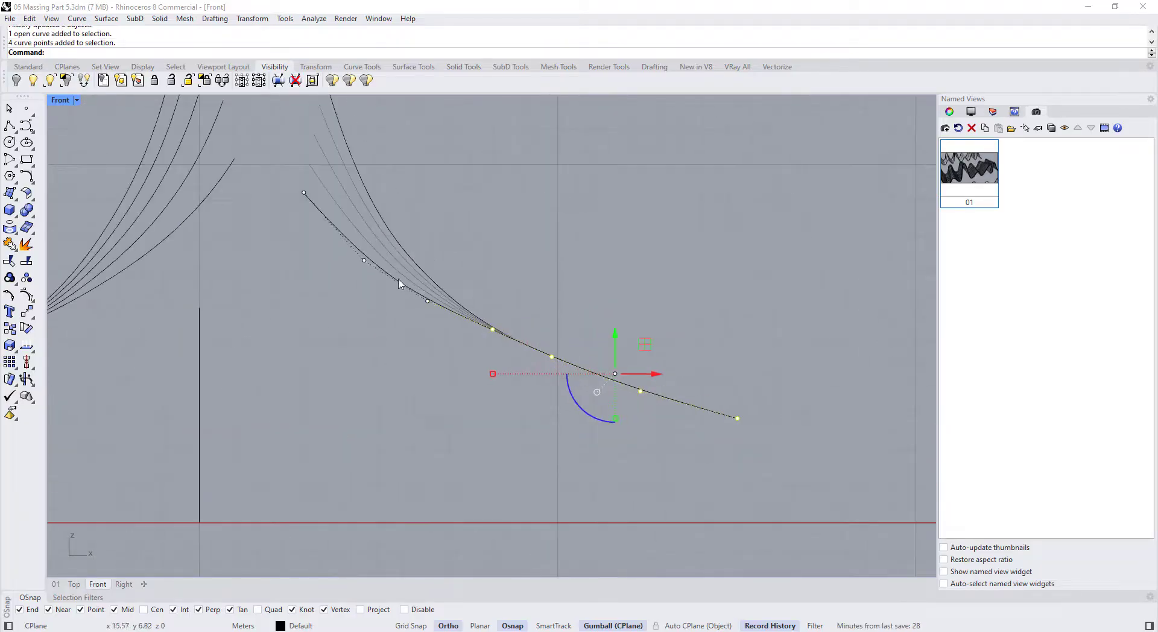
pyautogui.scroll(3, 522, 353)
pyautogui.scroll(-4, 512, 354)
pyautogui.scroll(5, 671, 399)
pyautogui.scroll(5, 511, 353)
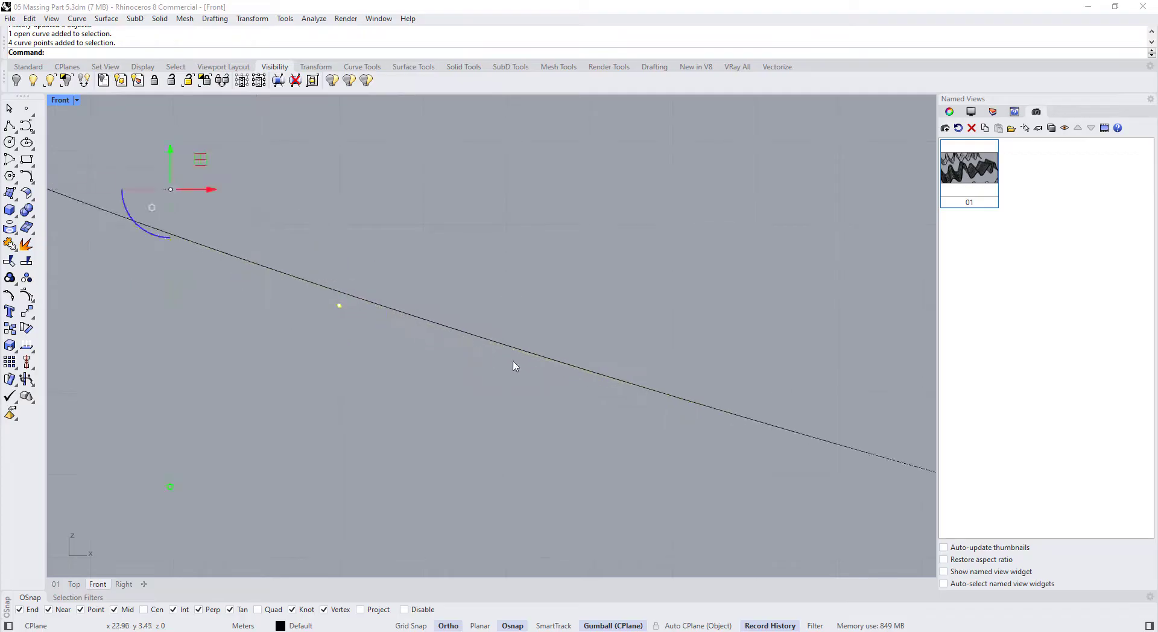
pyautogui.scroll(-5, 574, 369)
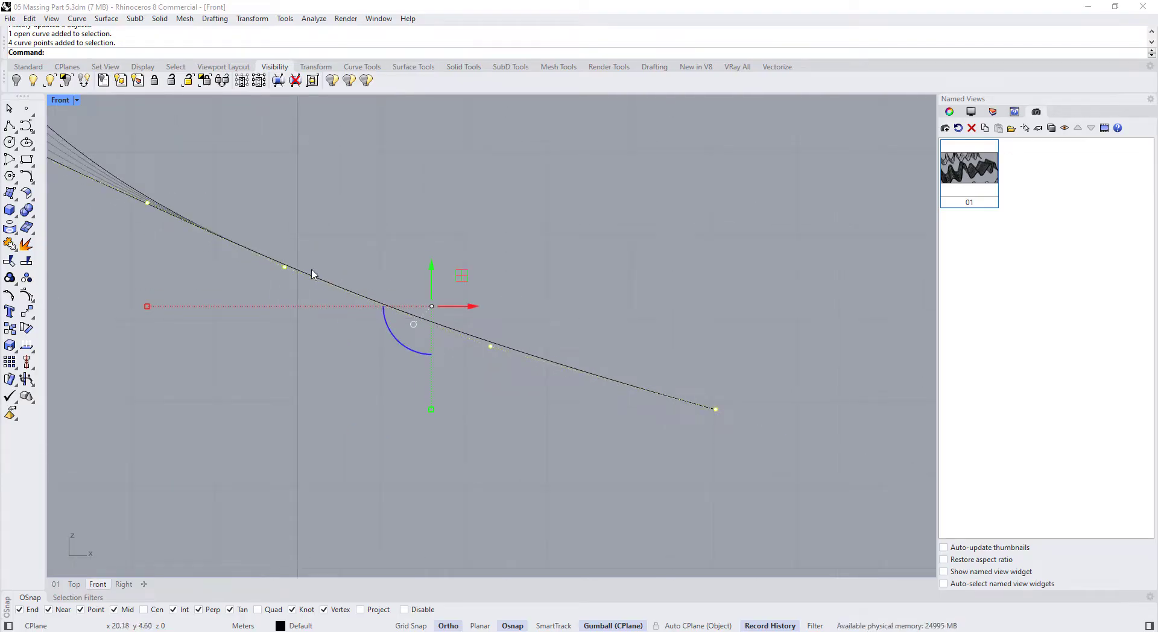
pyautogui.moveTo(312, 274); pyautogui.dragTo(404, 324, button='right')
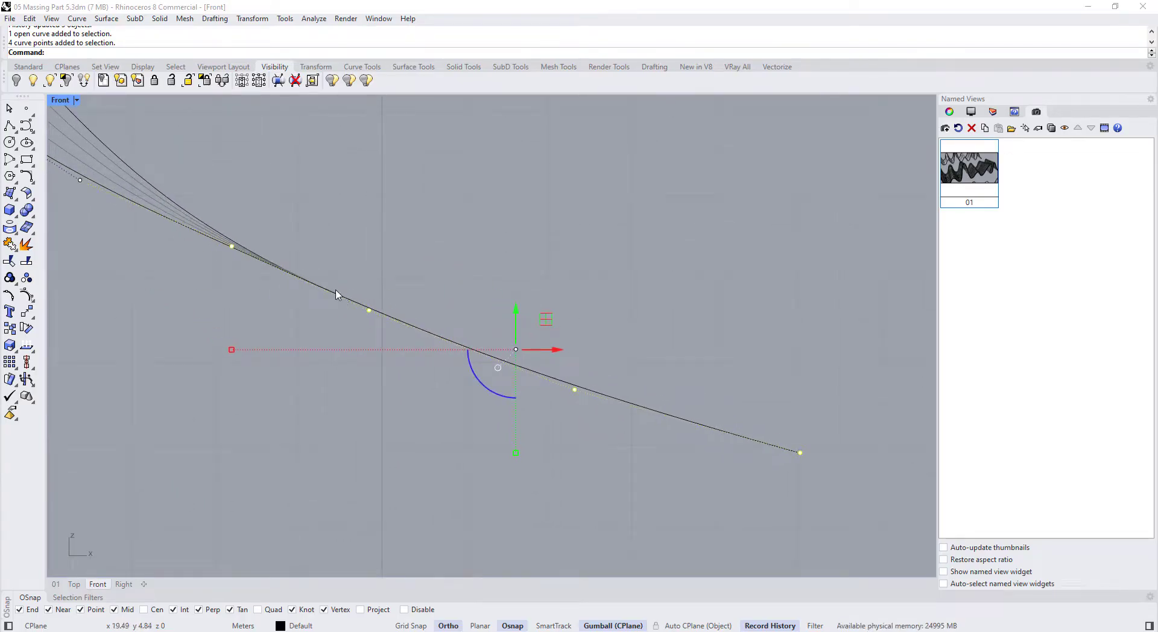
pyautogui.scroll(3, 365, 309)
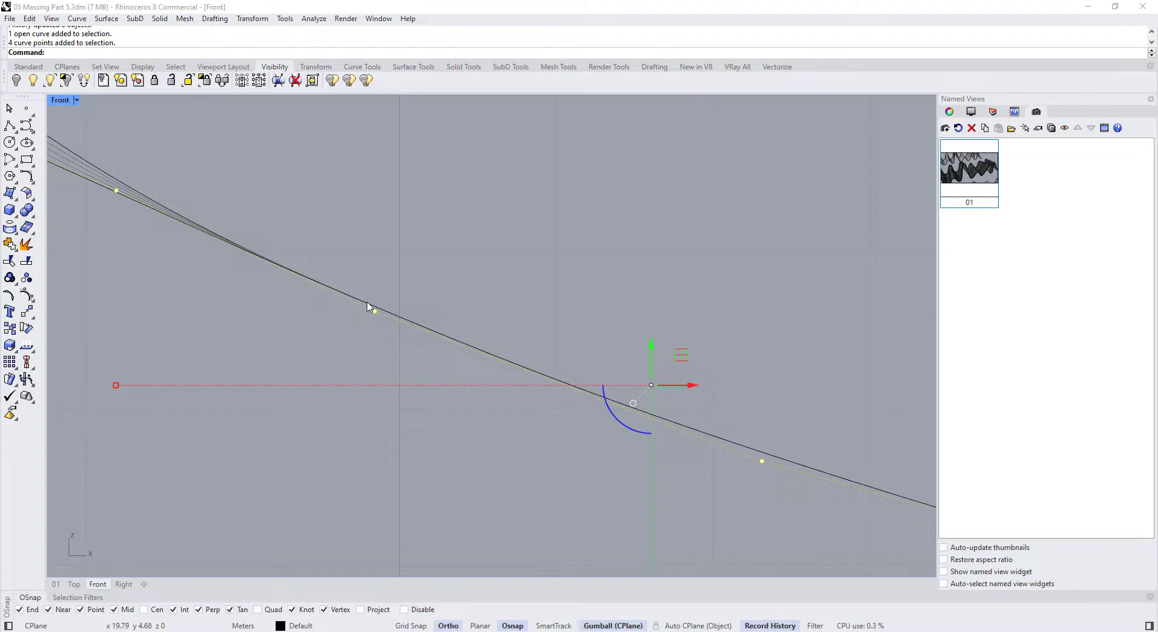
pyautogui.scroll(-5, 384, 313)
pyautogui.click(384, 353)
pyautogui.moveTo(384, 353); pyautogui.dragTo(508, 421, button='right')
pyautogui.scroll(-1, 386, 338)
# - Lower the top end control point of the lowest mirrored curve slightly
pyautogui.click(263, 261)
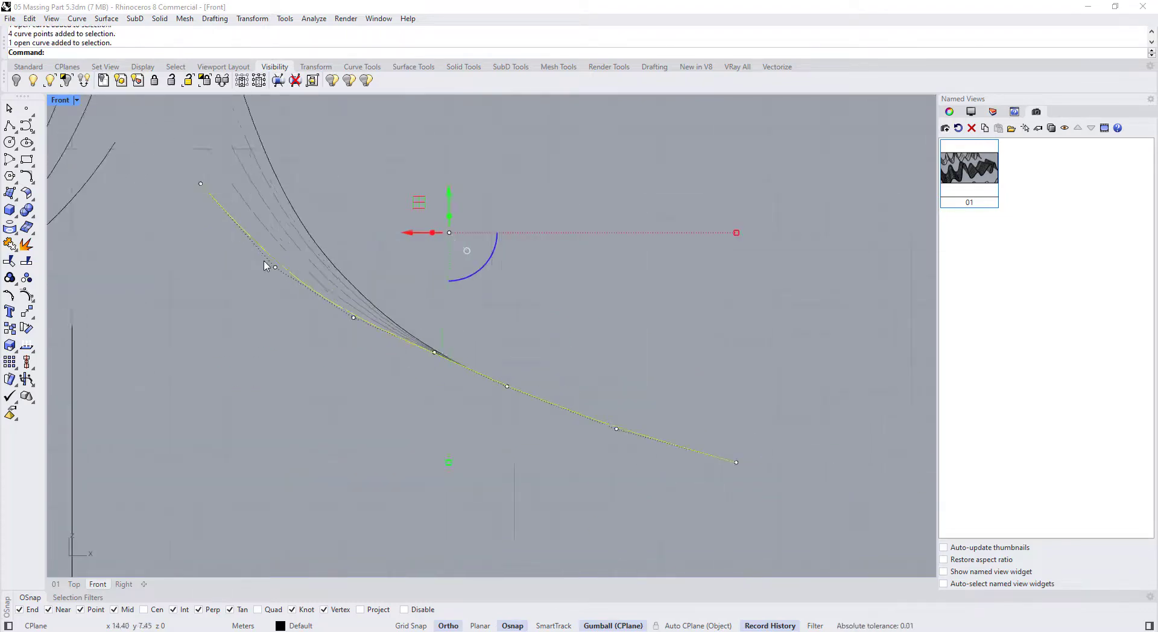
pyautogui.moveTo(263, 263); pyautogui.dragTo(359, 301, button='right')
pyautogui.click(296, 220)
pyautogui.moveTo(298, 216); pyautogui.dragTo(298, 230)
pyautogui.click(312, 295)
pyautogui.moveTo(471, 371); pyautogui.dragTo(463, 277, button='right')
pyautogui.scroll(-2, 463, 278)
pyautogui.click(463, 278)
pyautogui.scroll(-6, 442, 269)
pyautogui.click(423, 294)
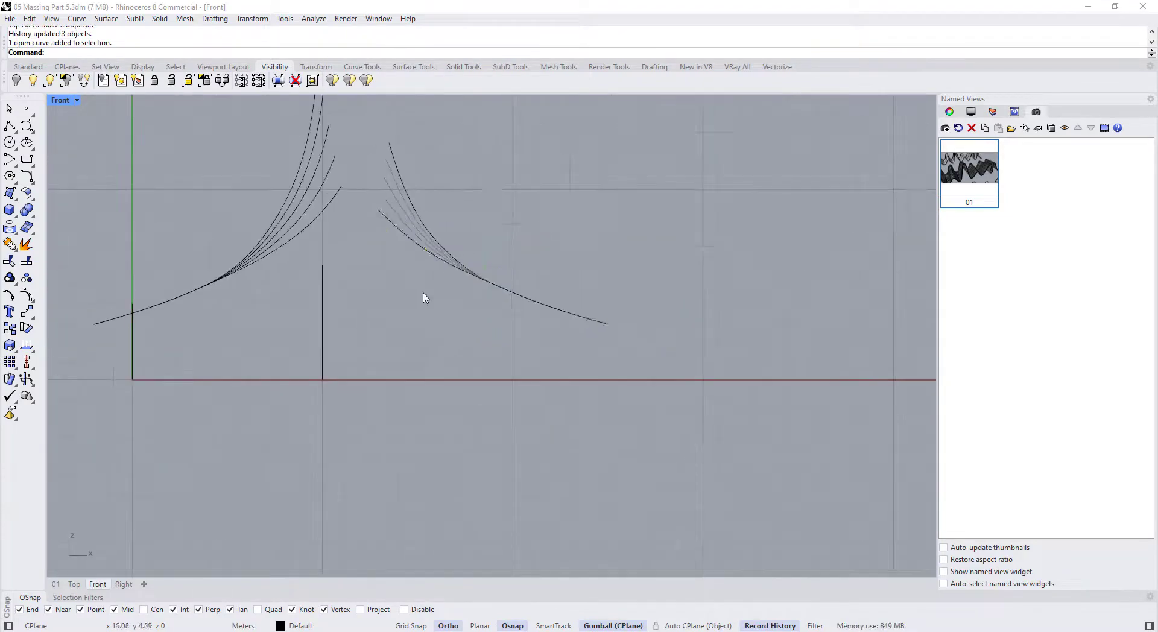
# - Maximize the 01 perspective view, unlock all locked objects and select all ten profile curves
pyautogui.scroll(-4, 473, 292)
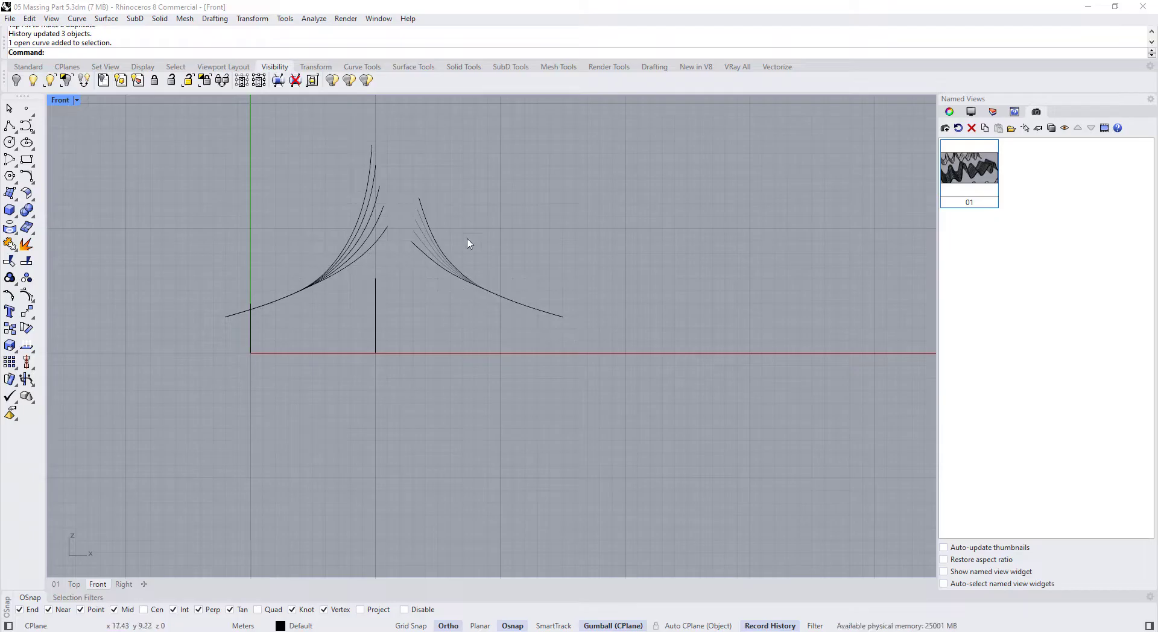
pyautogui.doubleClick(60, 101)
pyautogui.doubleClick(502, 100)
pyautogui.moveTo(524, 217); pyautogui.dragTo(548, 222, button='right')
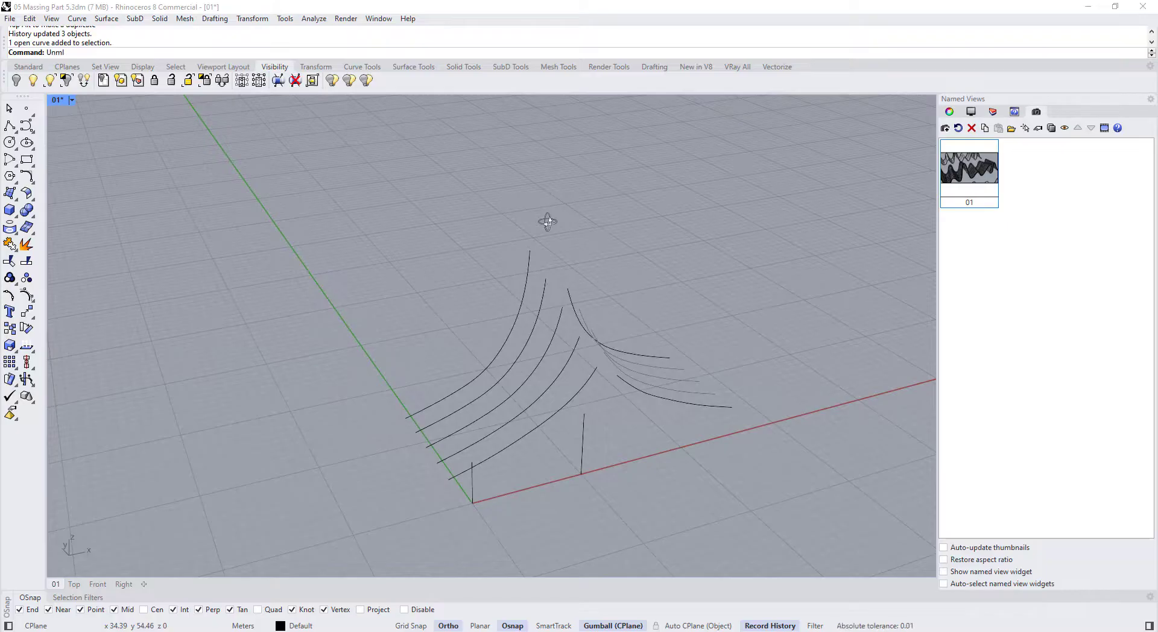
pyautogui.press('BackSpace')
pyautogui.press('BackSpace')
pyautogui.press('BackSpace')
pyautogui.write('nl')
pyautogui.press('Return')
pyautogui.moveTo(547, 225); pyautogui.dragTo(506, 242, button='right')
pyautogui.moveTo(374, 370); pyautogui.dragTo(374, 370)
pyautogui.moveTo(374, 369); pyautogui.dragTo(489, 321, button='right')
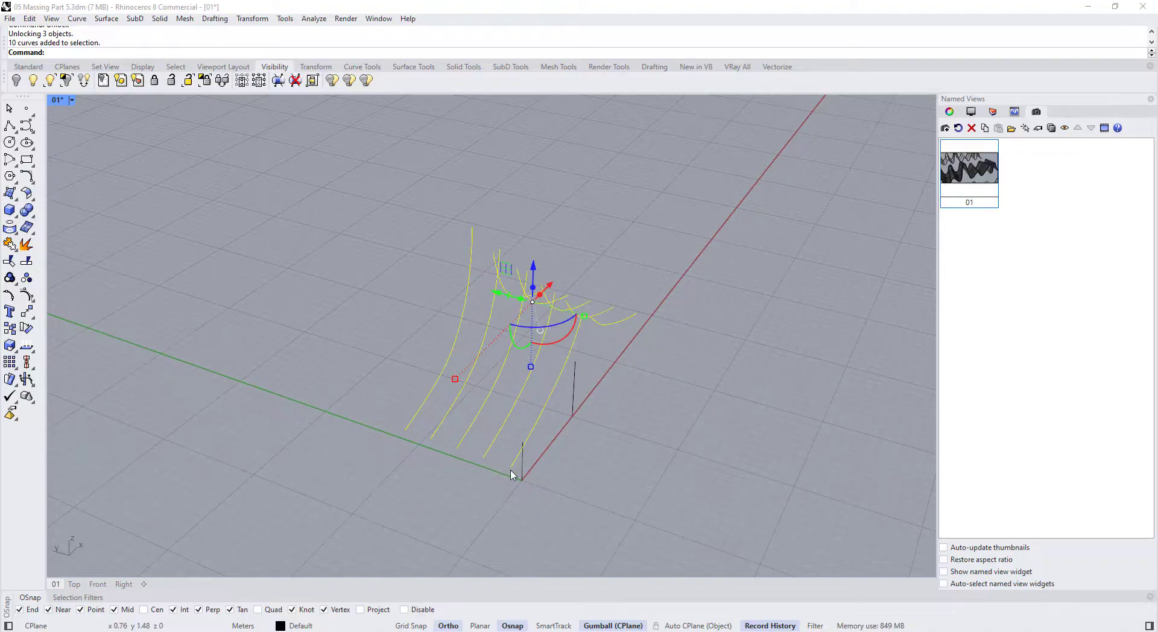
# - Measure the spacing between the lower ends of two adjacent profile curves with a temporary polyline
pyautogui.click(10, 125)
pyautogui.click(405, 430)
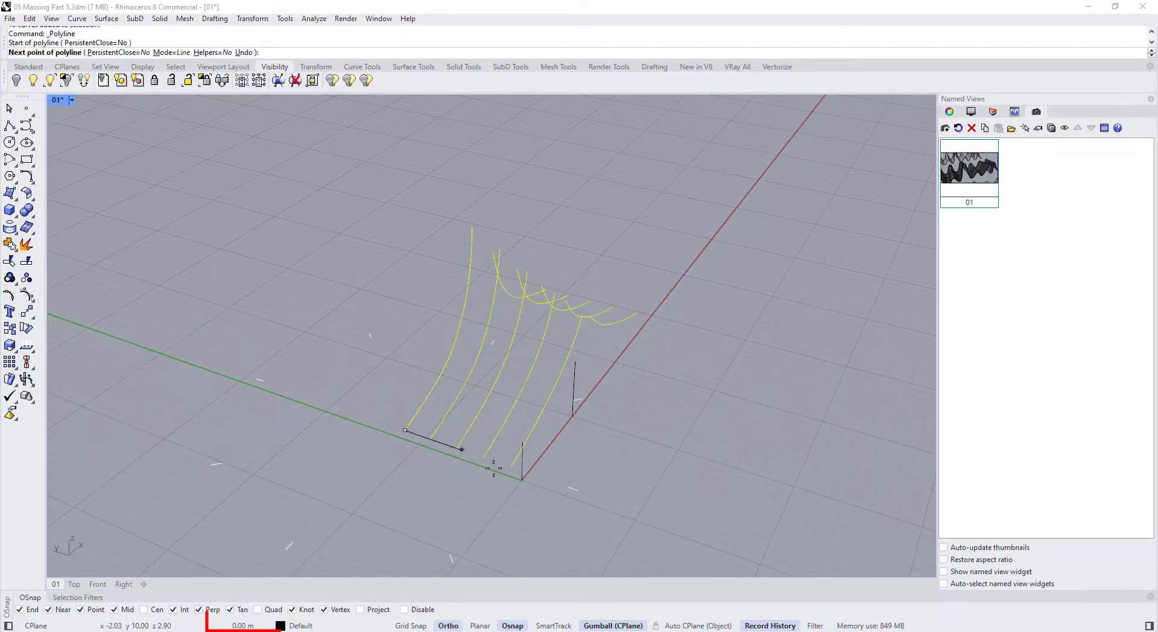
pyautogui.scroll(3, 510, 466)
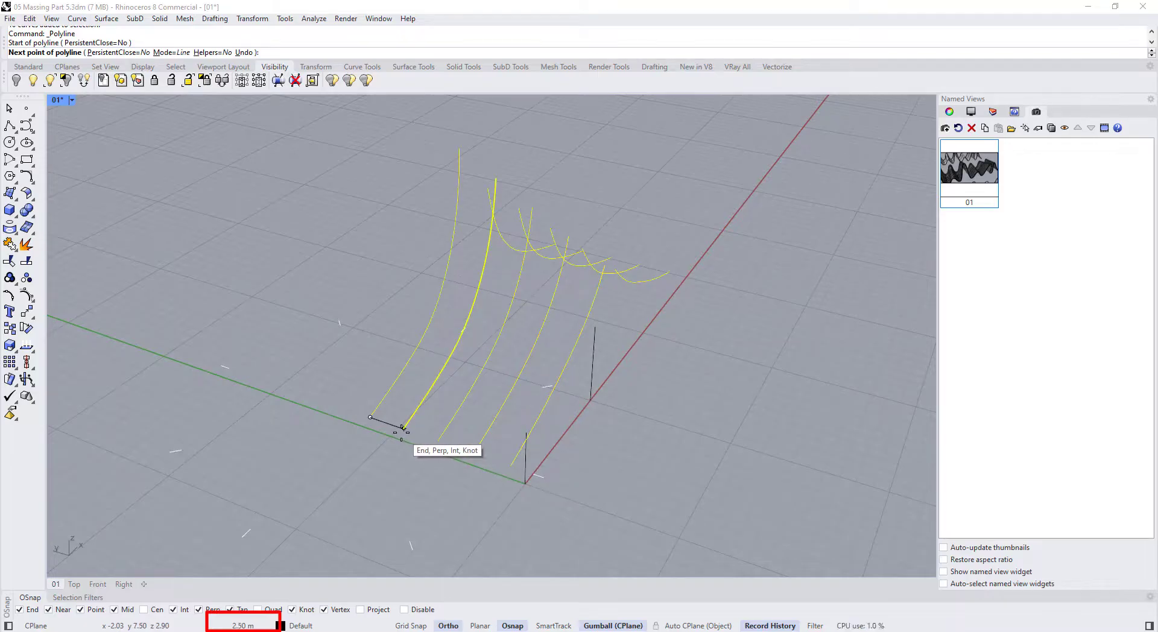
pyautogui.scroll(-3, 410, 419)
pyautogui.press('Escape')
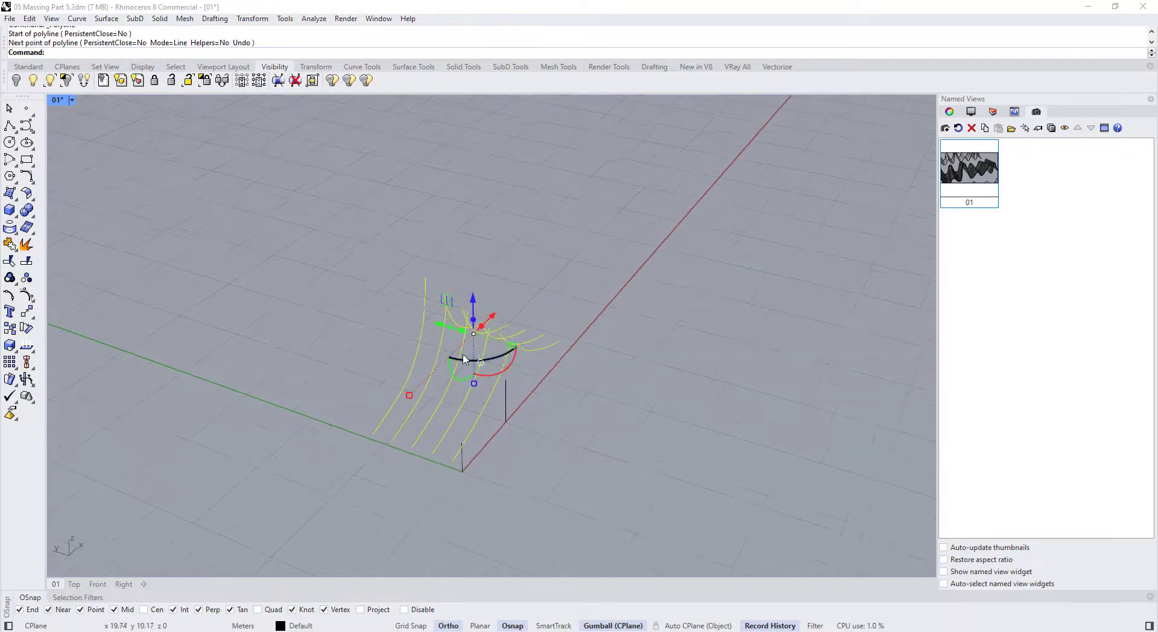
# - Try to move the ten profile curves 2.5 m in the negative Y direction, and undo the move
pyautogui.moveTo(438, 328); pyautogui.dragTo(453, 331)
pyautogui.write('2.5')
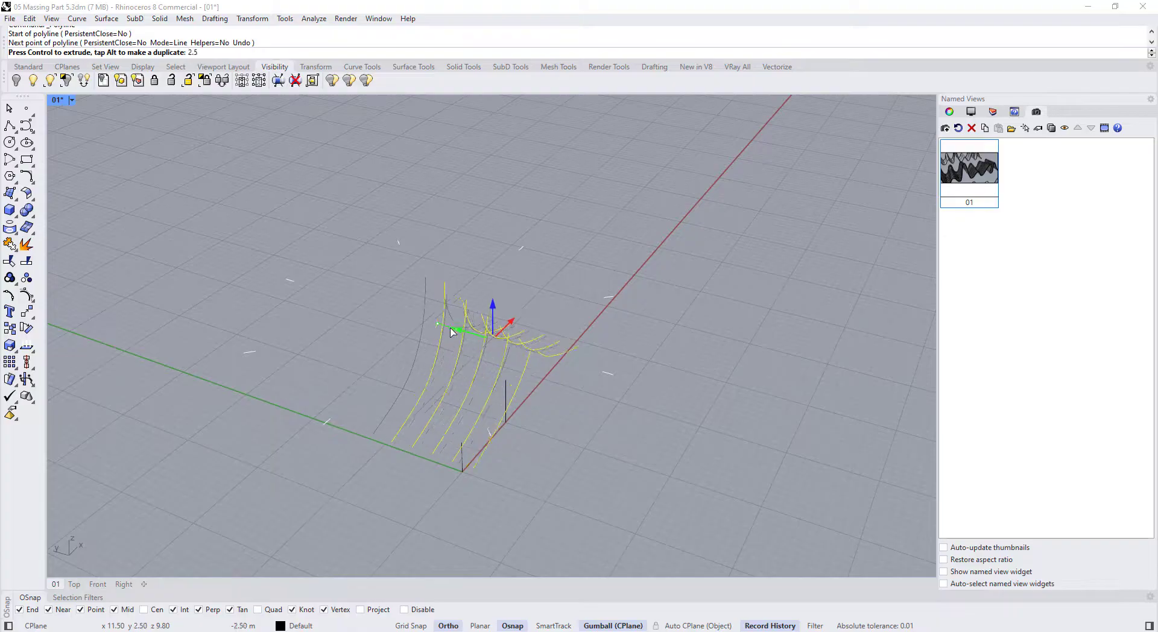
pyautogui.press('Return')
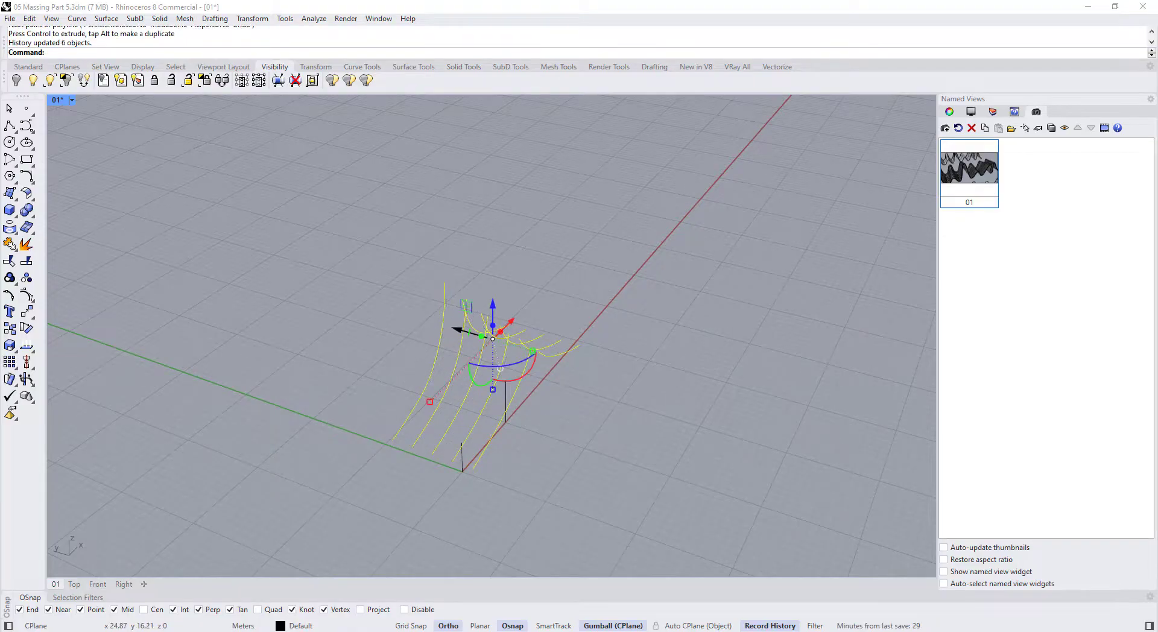
pyautogui.hotkey('ctrl', 'z')
# - Extrude the ten profile curves 2.5 m in the negative Y direction into roof strips
pyautogui.moveTo(461, 331); pyautogui.dragTo(468, 334)
pyautogui.write('2.5')
pyautogui.press('Return')
pyautogui.click(552, 433)
pyautogui.moveTo(555, 433); pyautogui.dragTo(452, 439, button='right')
pyautogui.scroll(9, 314, 303)
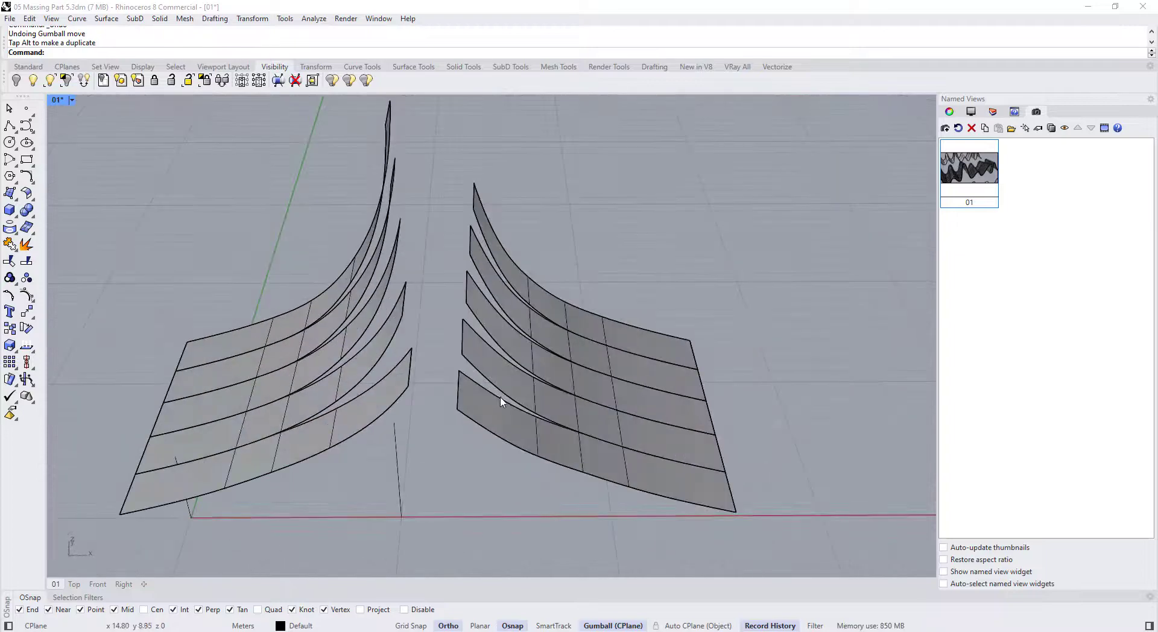
# - Extrude all ten roof strip surfaces straight down by about 31 m with ExtrudeSrf, well below the ground plane
pyautogui.click(495, 367)
pyautogui.click(479, 431)
pyautogui.keyDown('shift'); pyautogui.click(489, 365); pyautogui.keyUp('shift')
pyautogui.keyDown('shift'); pyautogui.click(500, 325); pyautogui.keyUp('shift')
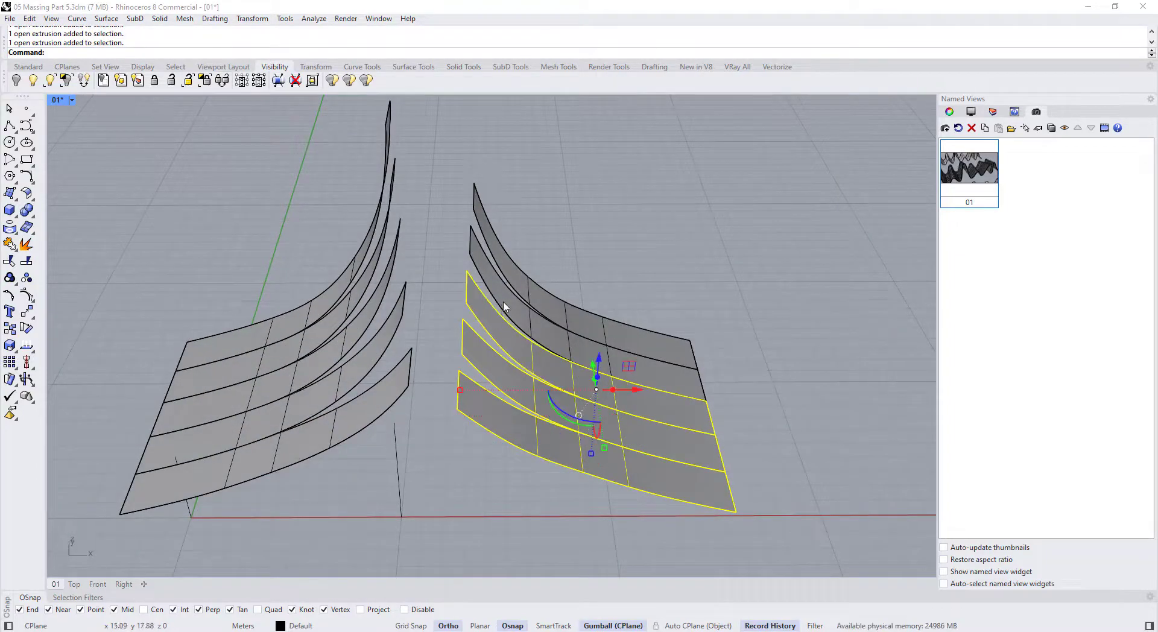
pyautogui.keyDown('shift'); pyautogui.click(510, 298); pyautogui.keyUp('shift')
pyautogui.keyDown('shift'); pyautogui.click(516, 284); pyautogui.keyUp('shift')
pyautogui.keyDown('shift'); pyautogui.click(381, 416); pyautogui.keyUp('shift')
pyautogui.keyDown('shift'); pyautogui.click(341, 391); pyautogui.keyUp('shift')
pyautogui.keyDown('shift'); pyautogui.click(322, 362); pyautogui.keyUp('shift')
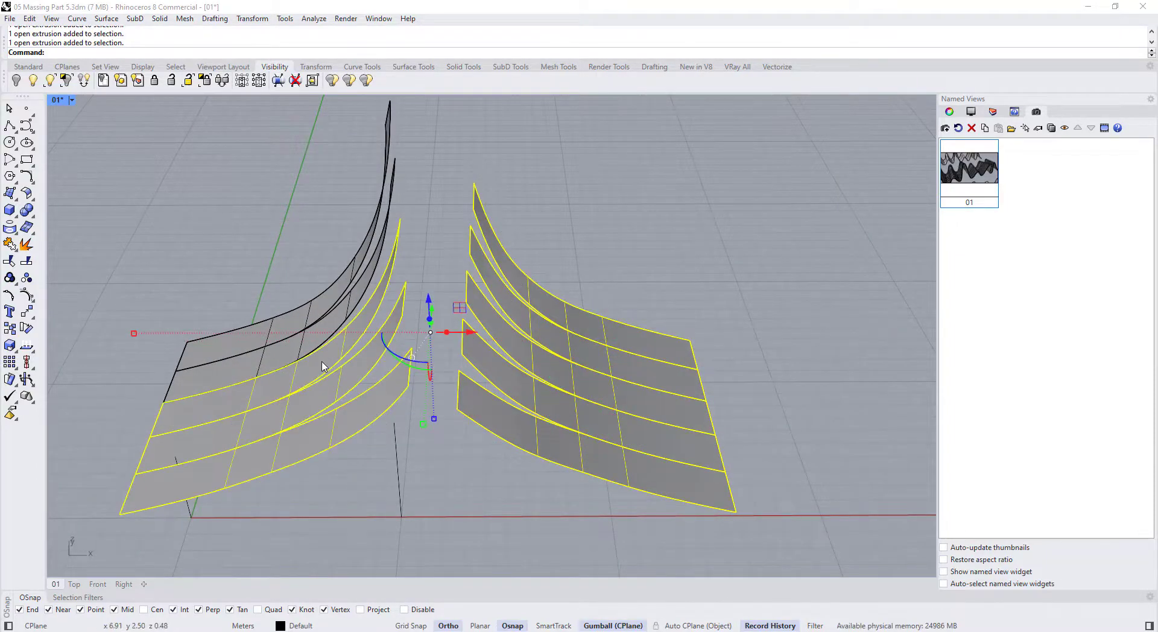
pyautogui.keyDown('shift'); pyautogui.click(292, 343); pyautogui.keyUp('shift')
pyautogui.keyDown('shift'); pyautogui.click(296, 321); pyautogui.keyUp('shift')
pyautogui.scroll(-7, 438, 315)
pyautogui.moveTo(440, 317); pyautogui.dragTo(463, 311, button='right')
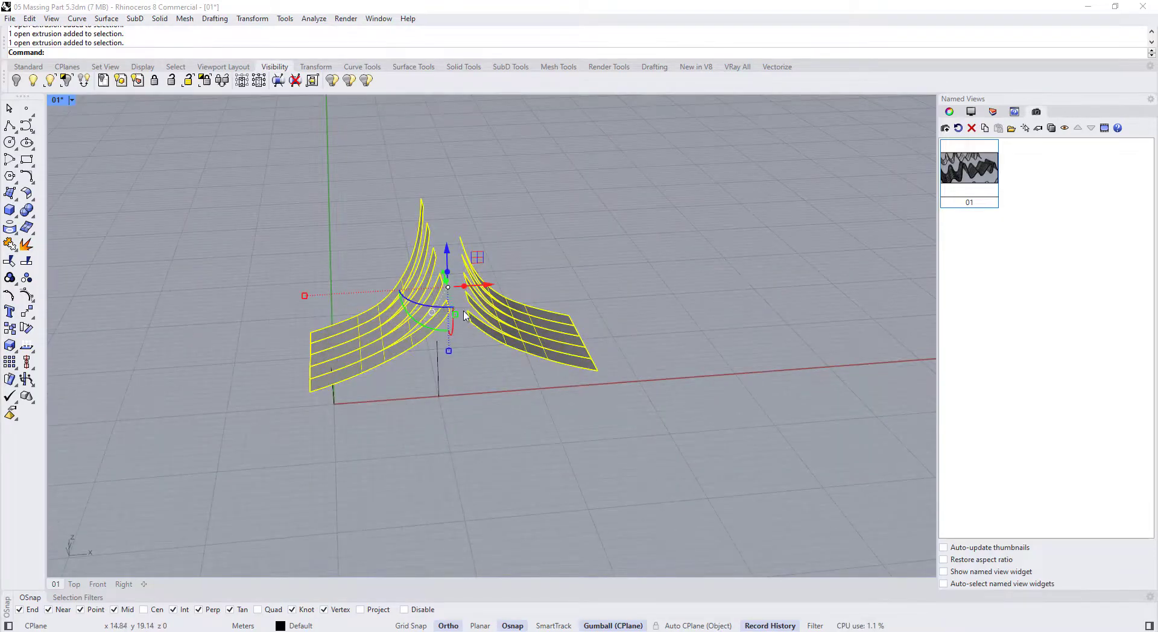
pyautogui.write('Extr')
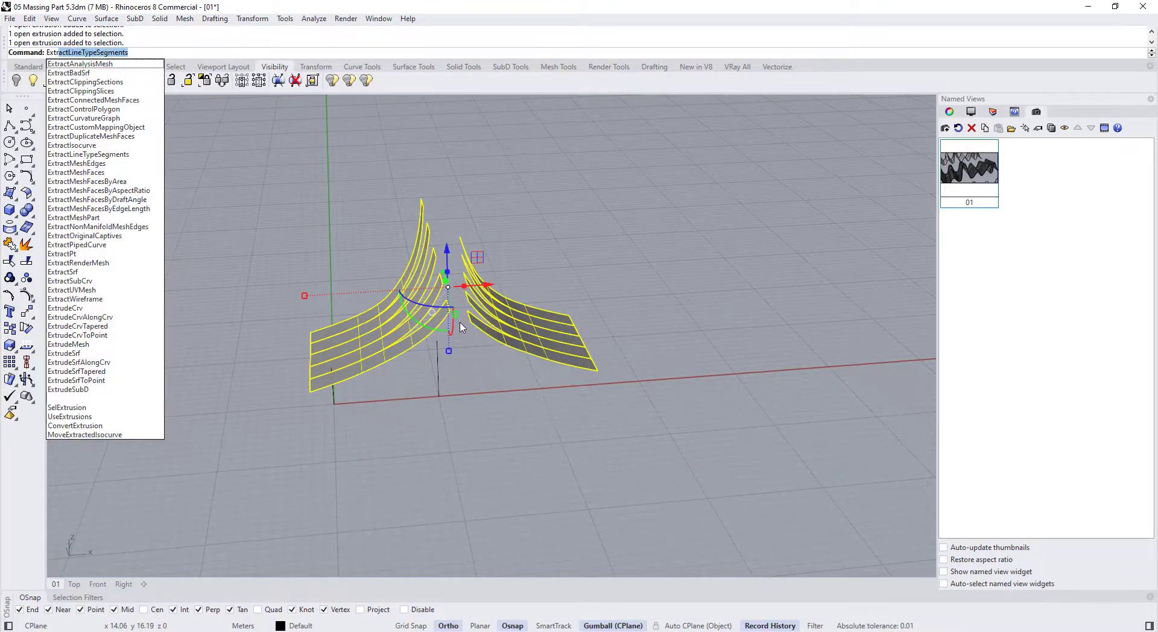
pyautogui.write('ude')
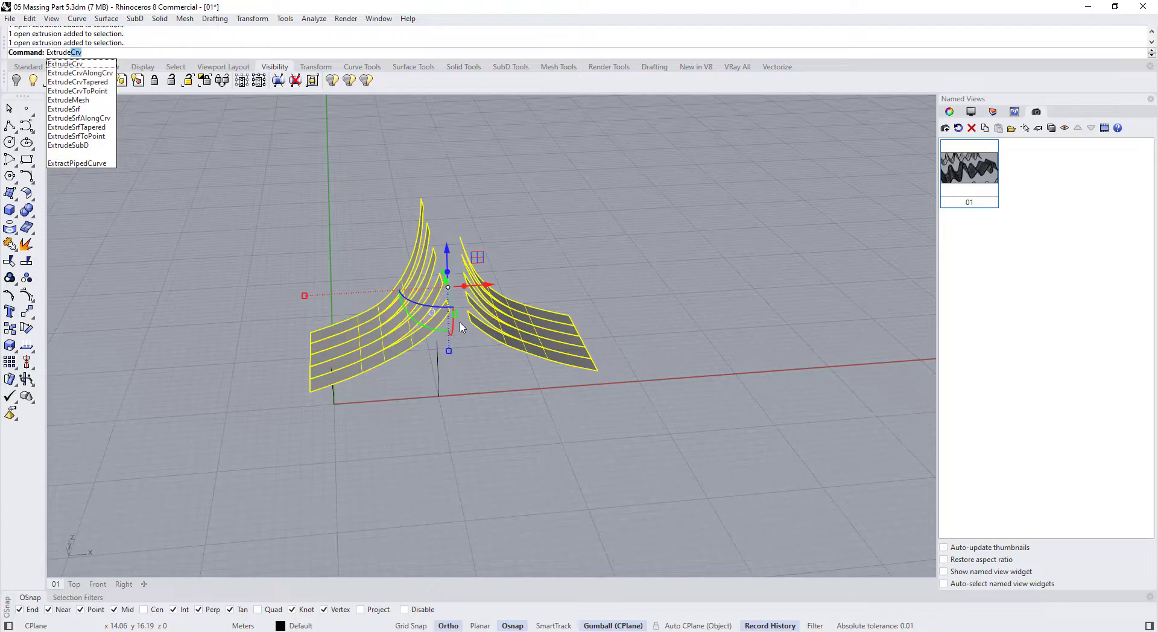
pyautogui.write('S')
pyautogui.press('Return')
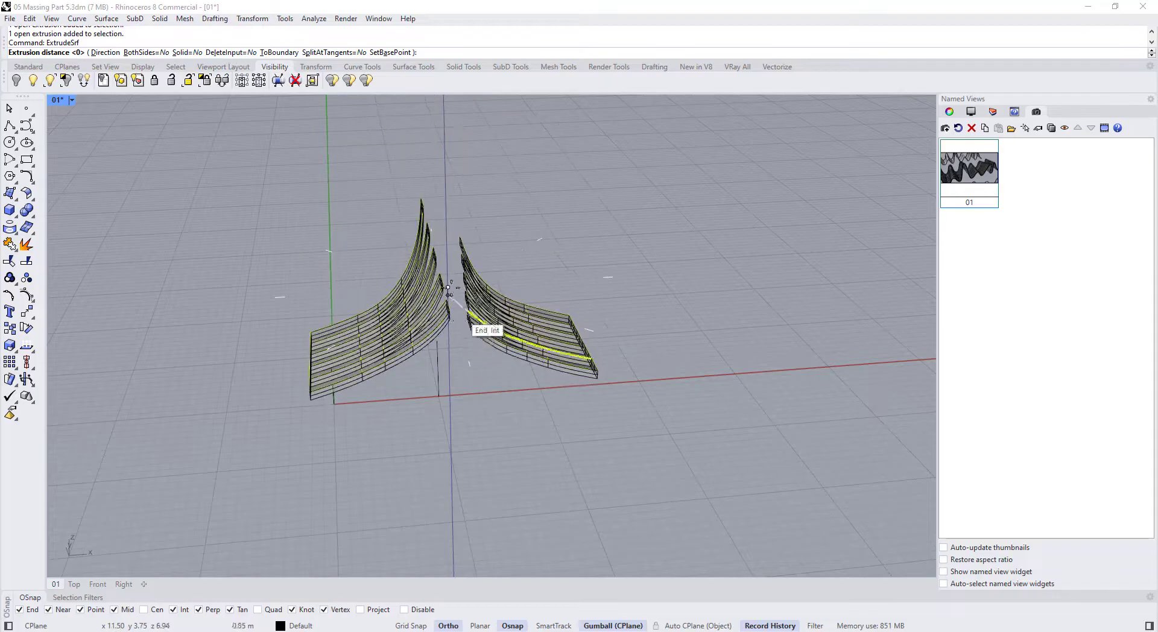
pyautogui.scroll(-5, 447, 290)
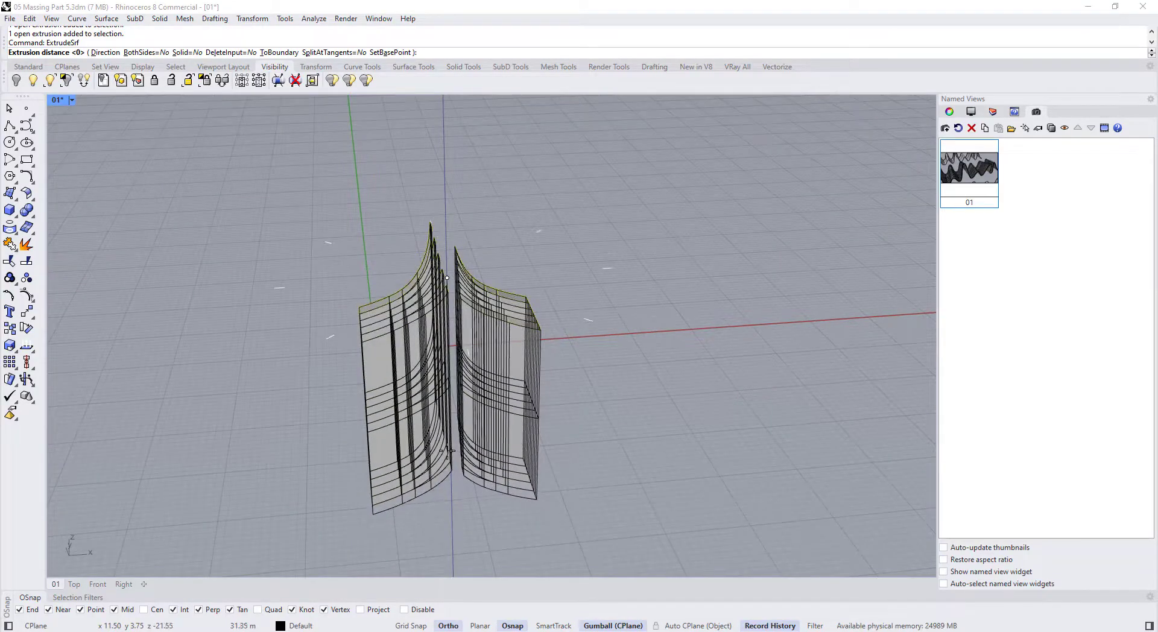
pyautogui.click(458, 462)
# - Flatten the bottom edges of all ten extrusions onto the ground plane with SetPt, setting only Z and aligning to World
pyautogui.moveTo(576, 402); pyautogui.dragTo(412, 302, button='right')
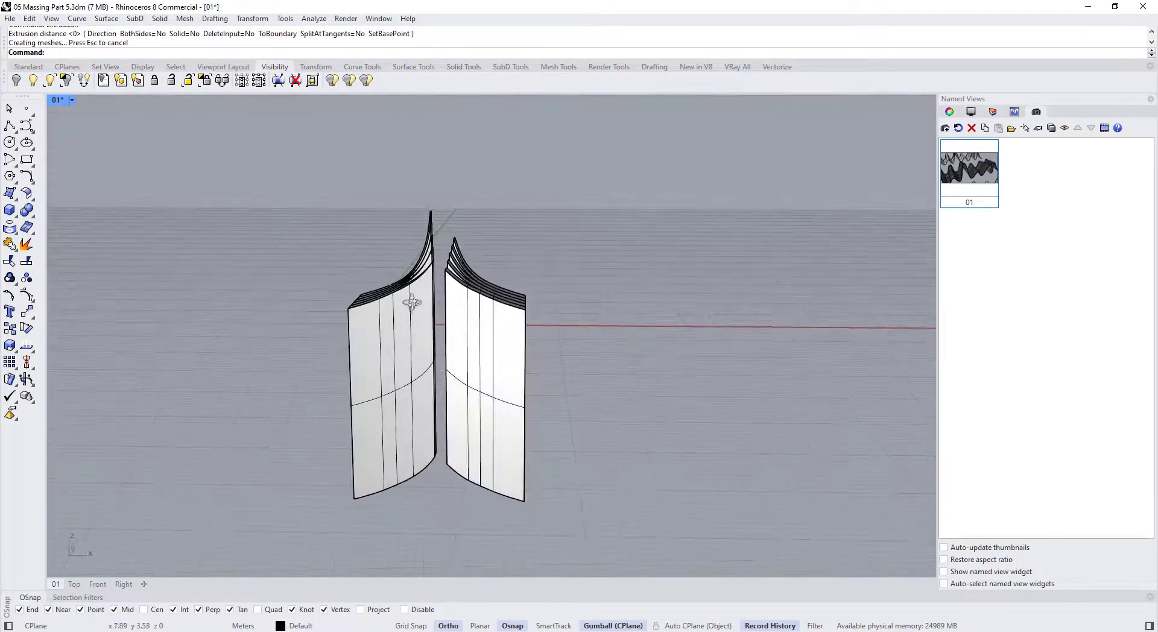
pyautogui.moveTo(339, 396); pyautogui.dragTo(343, 336, button='right')
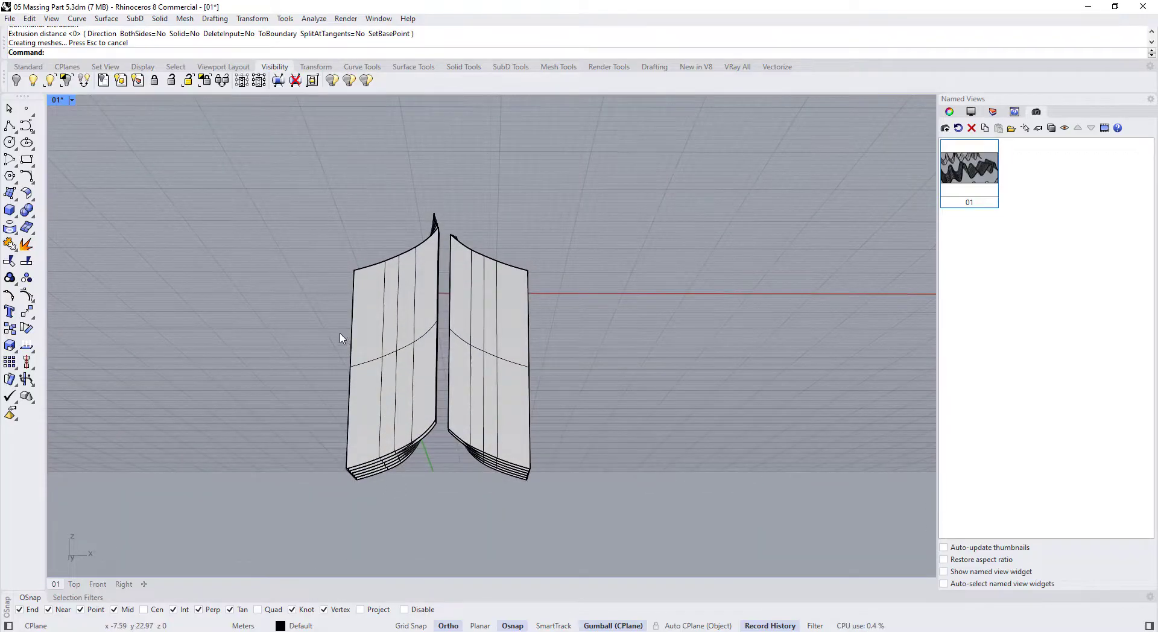
pyautogui.moveTo(495, 520); pyautogui.dragTo(597, 552)
pyautogui.moveTo(597, 552); pyautogui.dragTo(403, 392, button='right')
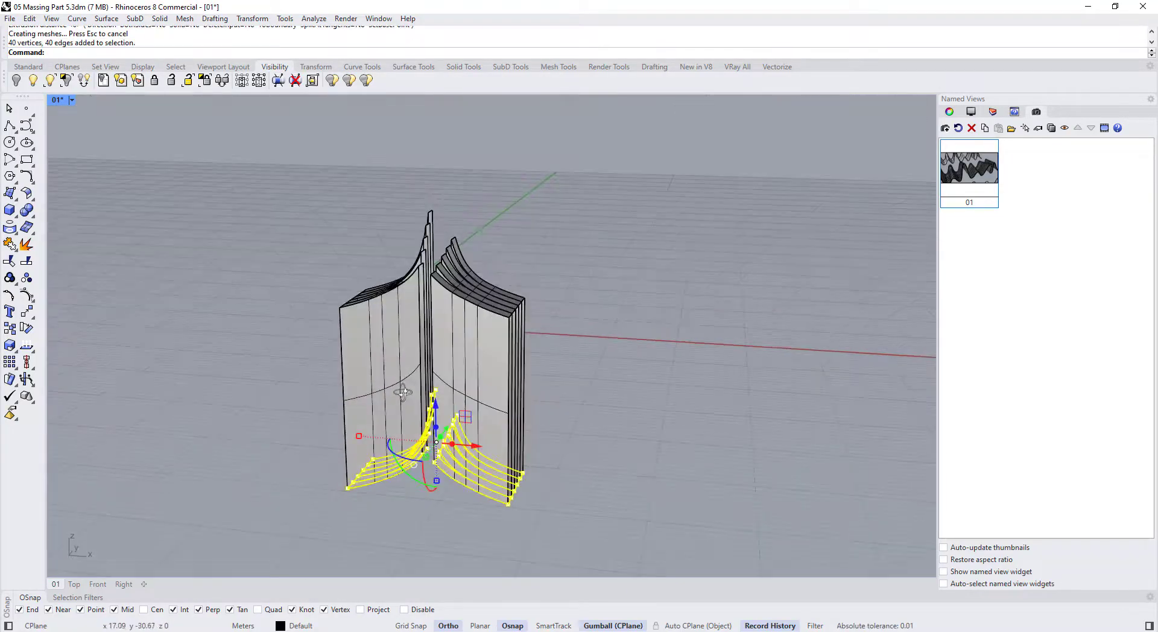
pyautogui.press('Return')
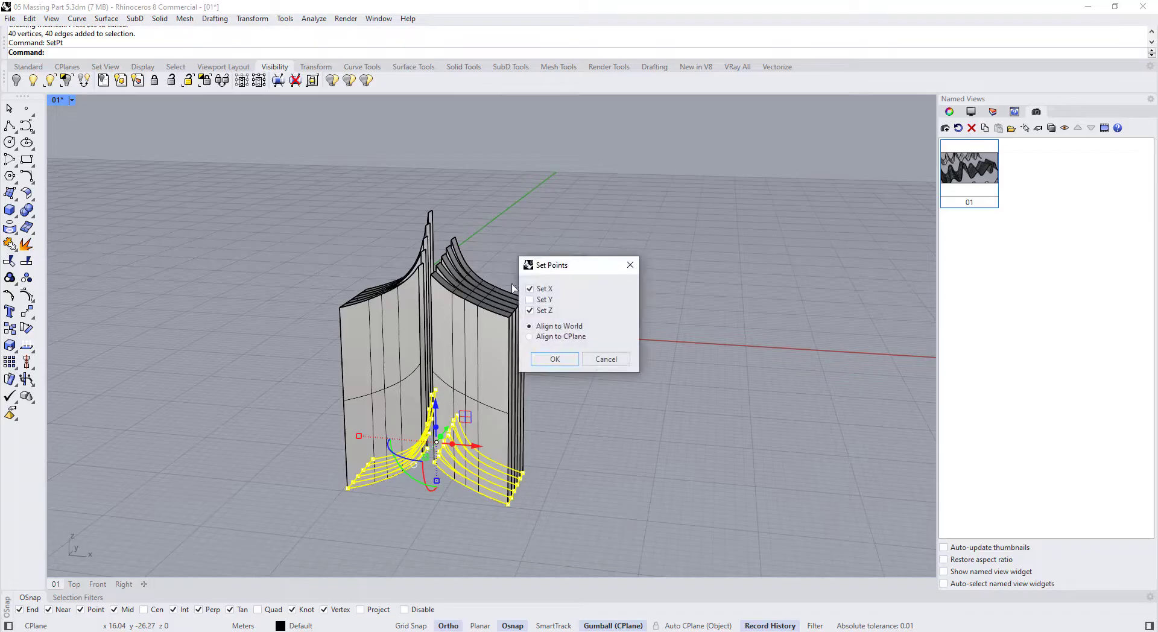
pyautogui.click(555, 359)
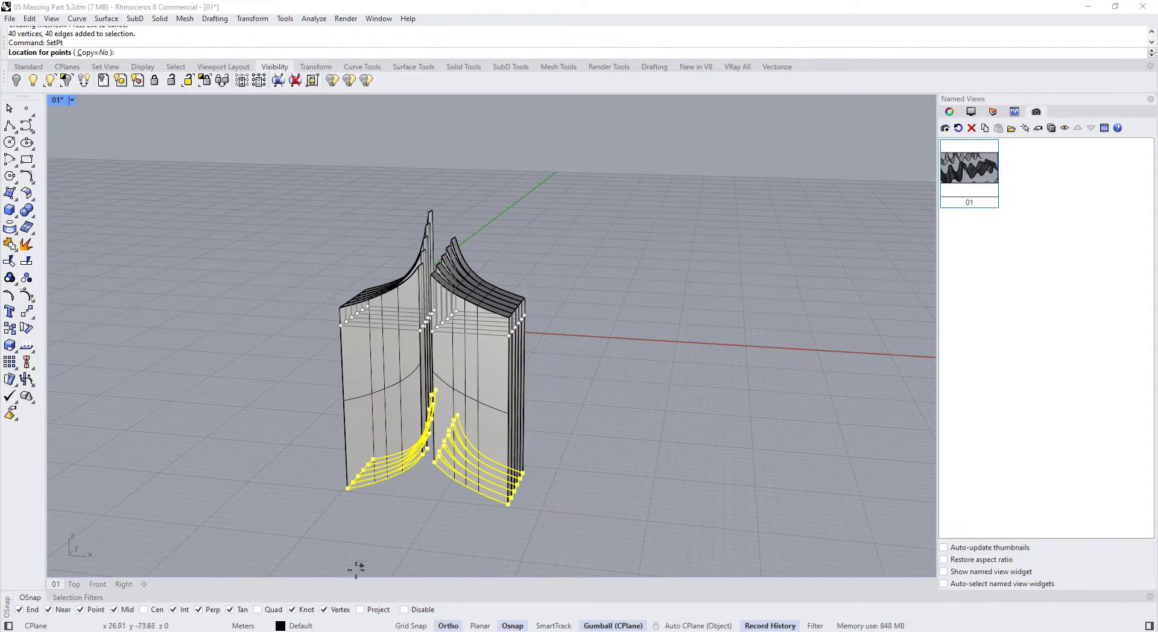
pyautogui.click(546, 364)
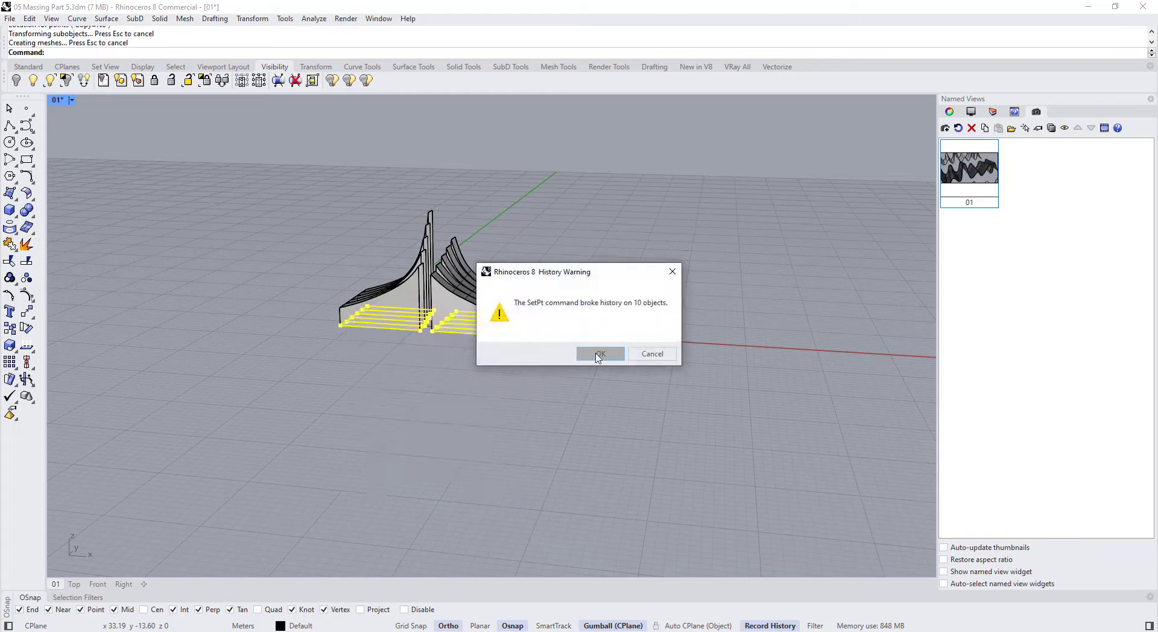
# - Try to merge all ten strip volumes of both roof sets with a Boolean union
pyautogui.click(598, 358)
pyautogui.scroll(10, 431, 271)
pyautogui.click(471, 381)
pyautogui.keyDown('shift'); pyautogui.click(390, 402); pyautogui.keyUp('shift')
pyautogui.scroll(2, 401, 323)
pyautogui.moveTo(410, 250); pyautogui.dragTo(418, 284, button='right')
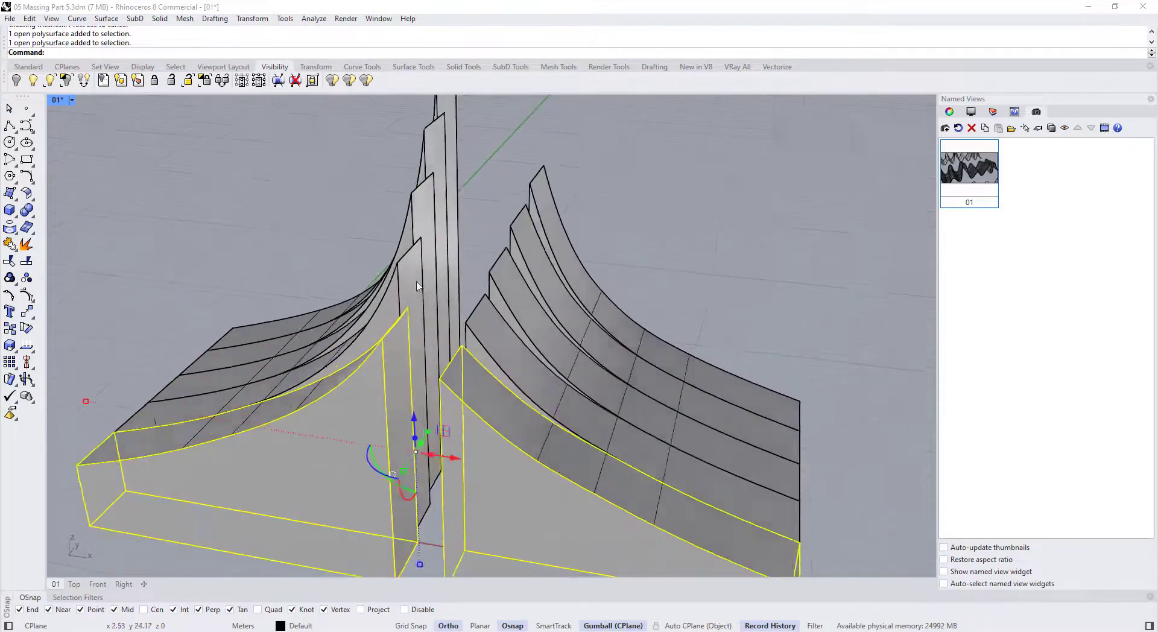
pyautogui.scroll(2, 417, 282)
pyautogui.keyDown('shift'); pyautogui.click(417, 281); pyautogui.keyUp('shift')
pyautogui.keyDown('shift'); pyautogui.click(432, 270); pyautogui.keyUp('shift')
pyautogui.keyDown('shift'); pyautogui.click(451, 248); pyautogui.keyUp('shift')
pyautogui.keyDown('shift'); pyautogui.click(461, 244); pyautogui.keyUp('shift')
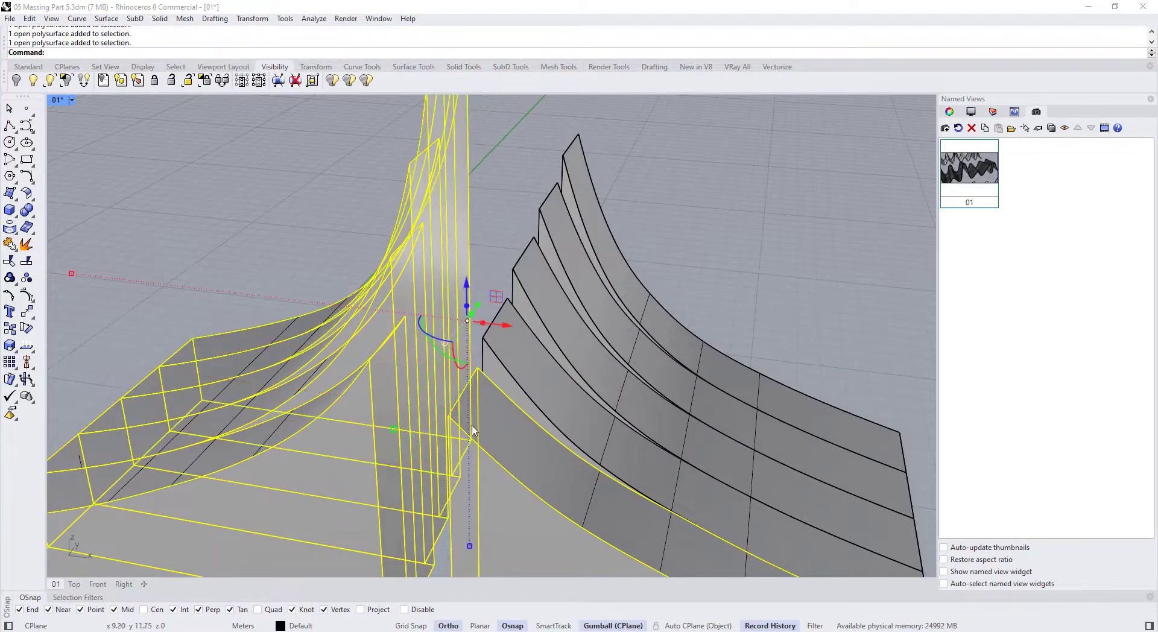
pyautogui.keyDown('shift'); pyautogui.click(523, 377); pyautogui.keyUp('shift')
pyautogui.keyDown('shift'); pyautogui.click(522, 299); pyautogui.keyUp('shift')
pyautogui.click(521, 286)
pyautogui.scroll(7, 519, 290)
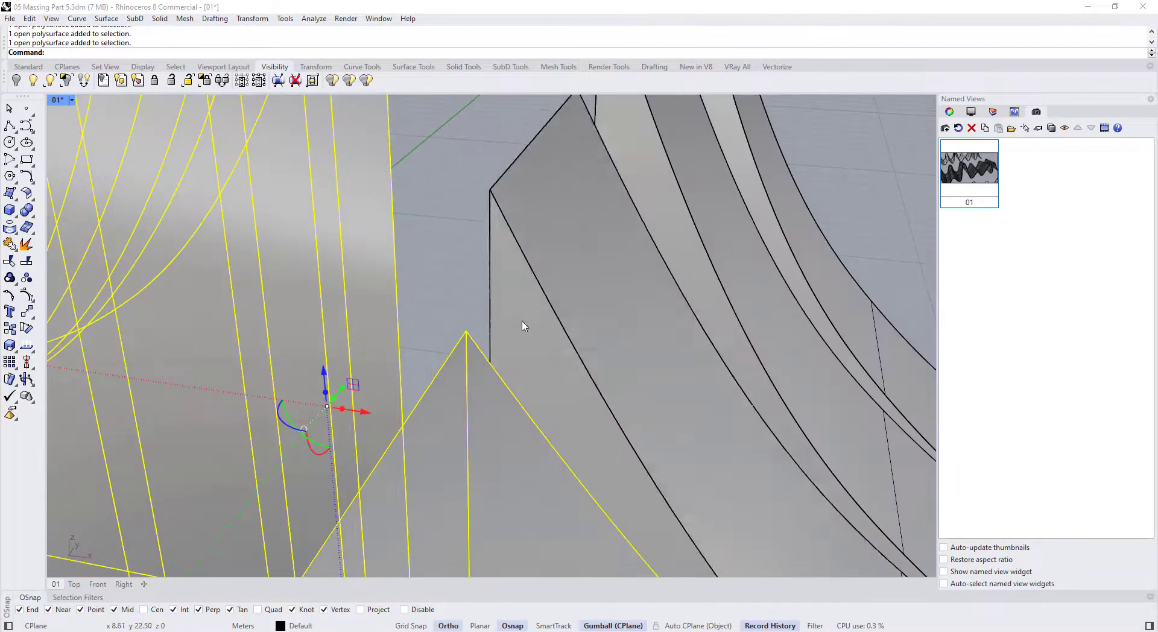
pyautogui.keyDown('shift'); pyautogui.click(523, 325); pyautogui.keyUp('shift')
pyautogui.keyDown('shift'); pyautogui.click(647, 176); pyautogui.keyUp('shift')
pyautogui.scroll(-6, 644, 181)
pyautogui.moveTo(615, 245); pyautogui.dragTo(613, 271, button='right')
pyautogui.scroll(3, 640, 194)
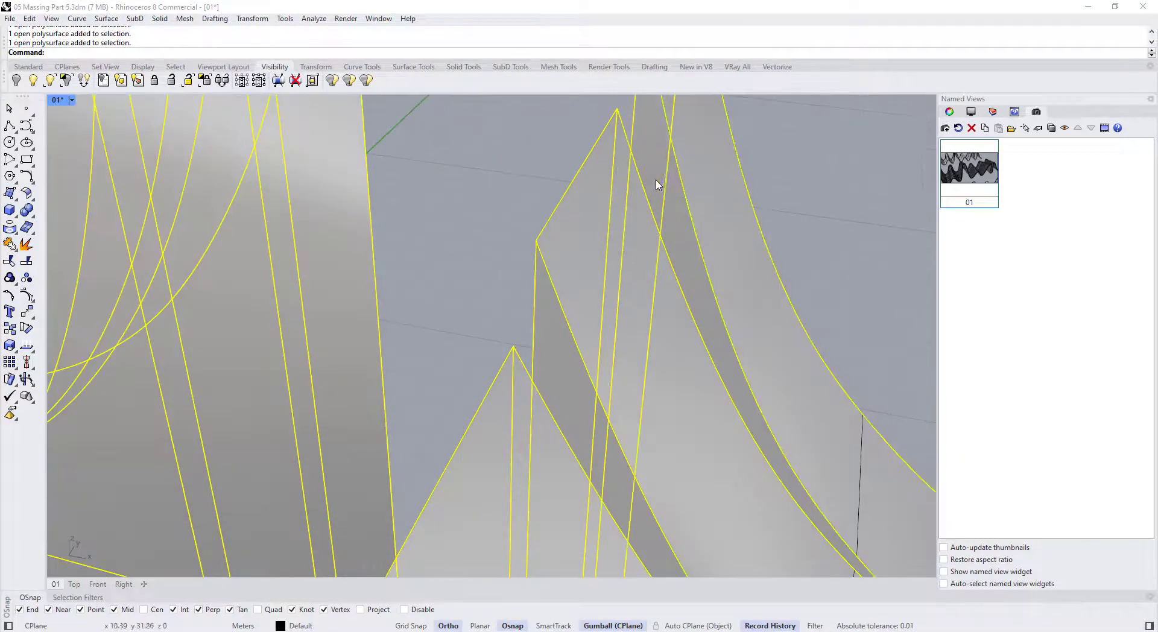
pyautogui.scroll(-4, 657, 181)
pyautogui.click(27, 210)
pyautogui.scroll(-6, 422, 301)
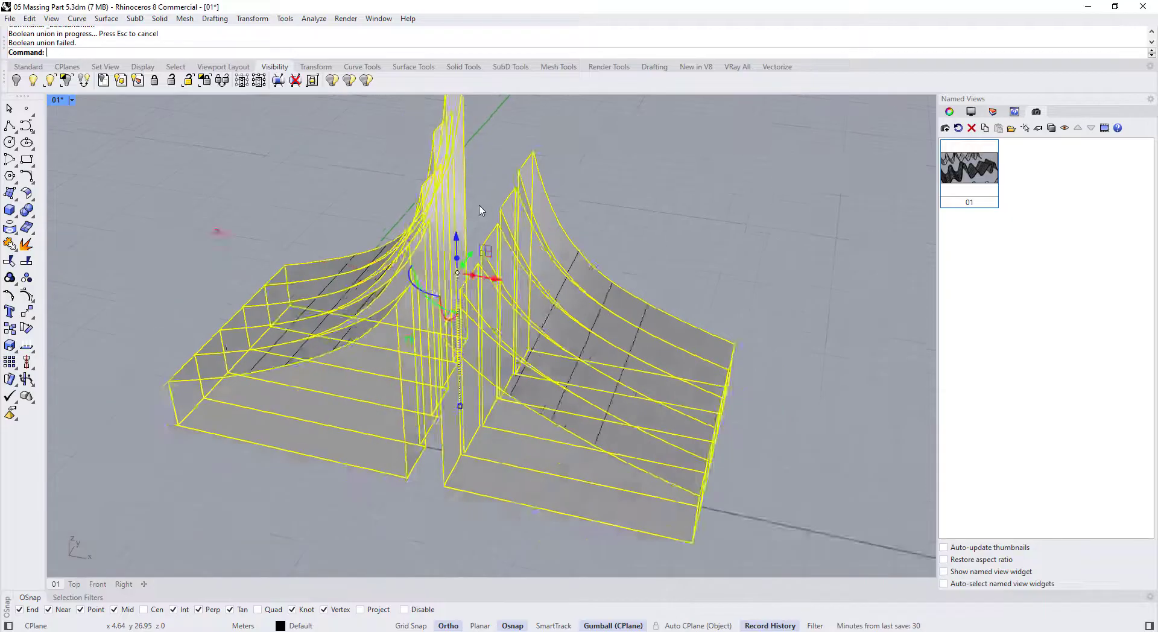
pyautogui.press('Escape')
# - Select all ten open strip volumes from underneath and close their planar openings with Cap
pyautogui.click(476, 348)
pyautogui.moveTo(422, 356); pyautogui.dragTo(263, 218, button='right')
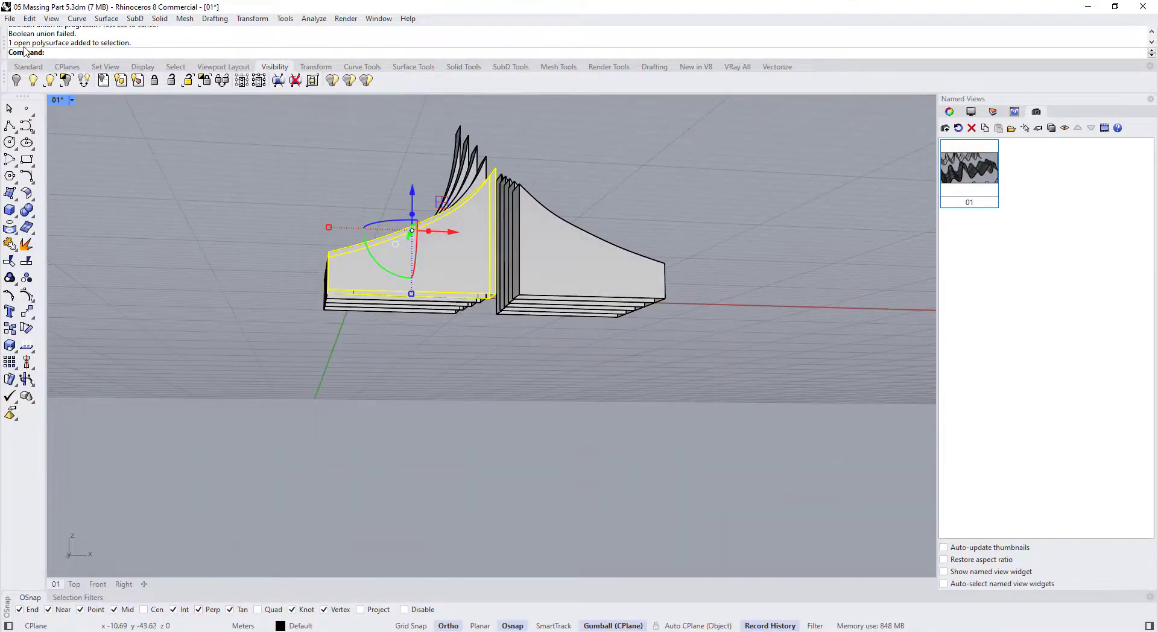
pyautogui.click(414, 342)
pyautogui.moveTo(415, 337); pyautogui.dragTo(409, 342, button='right')
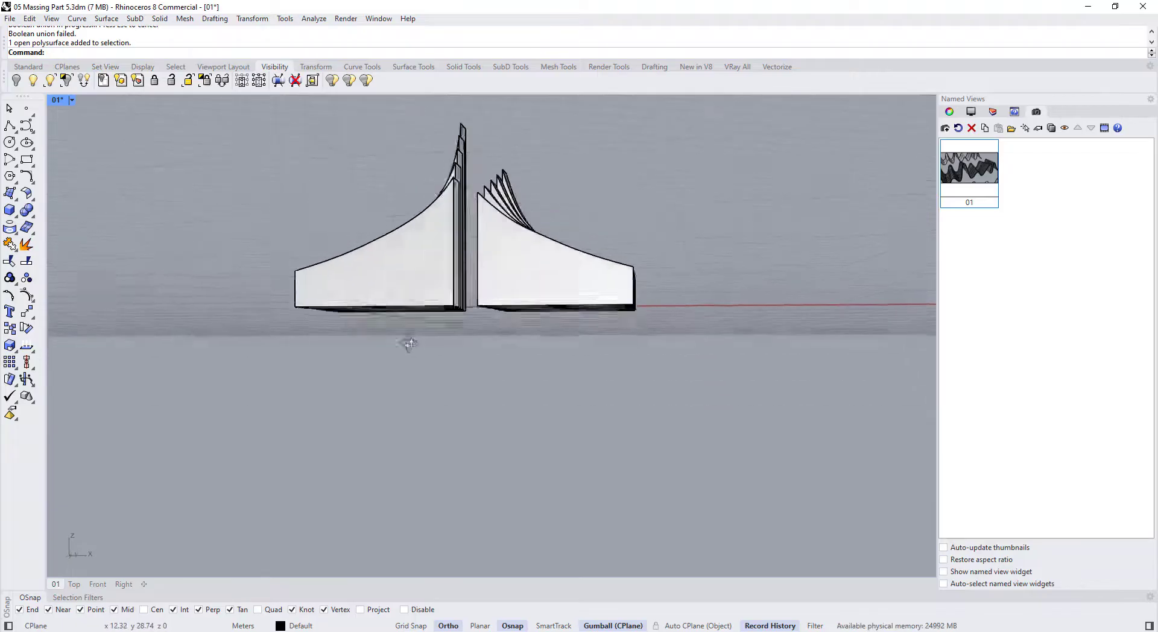
pyautogui.scroll(4, 405, 302)
pyautogui.moveTo(401, 301); pyautogui.dragTo(424, 289, button='right')
pyautogui.click(422, 303)
pyautogui.scroll(4, 428, 301)
pyautogui.keyDown('shift'); pyautogui.click(469, 307); pyautogui.keyUp('shift')
pyautogui.keyDown('shift'); pyautogui.click(483, 326); pyautogui.keyUp('shift')
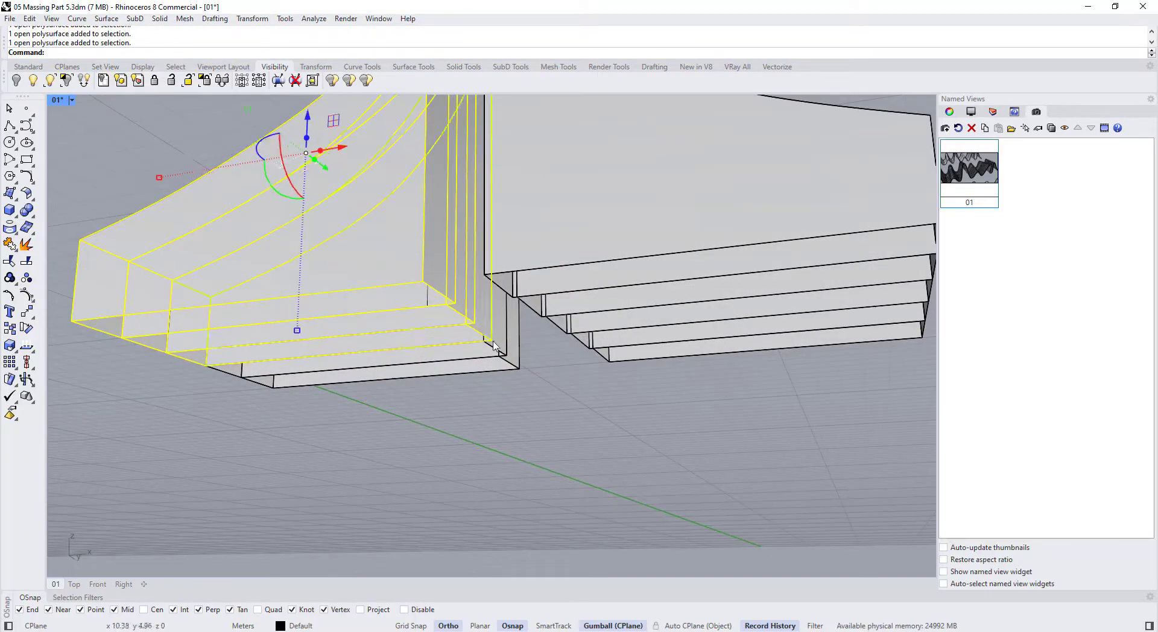
pyautogui.keyDown('shift'); pyautogui.click(499, 337); pyautogui.keyUp('shift')
pyautogui.keyDown('shift'); pyautogui.click(512, 343); pyautogui.keyUp('shift')
pyautogui.keyDown('shift'); pyautogui.click(526, 245); pyautogui.keyUp('shift')
pyautogui.keyDown('shift'); pyautogui.click(565, 313); pyautogui.keyUp('shift')
pyautogui.keyDown('shift'); pyautogui.click(560, 312); pyautogui.keyUp('shift')
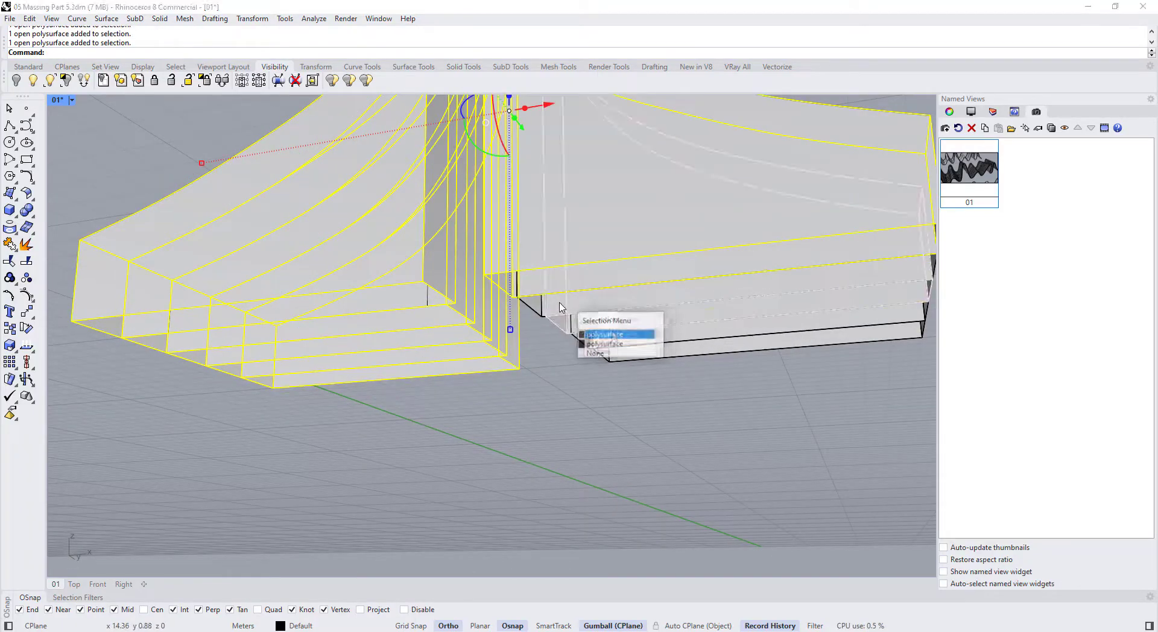
pyautogui.keyDown('shift'); pyautogui.click(531, 309); pyautogui.keyUp('shift')
pyautogui.keyDown('shift'); pyautogui.click(562, 334); pyautogui.keyUp('shift')
pyautogui.keyDown('shift'); pyautogui.click(582, 346); pyautogui.keyUp('shift')
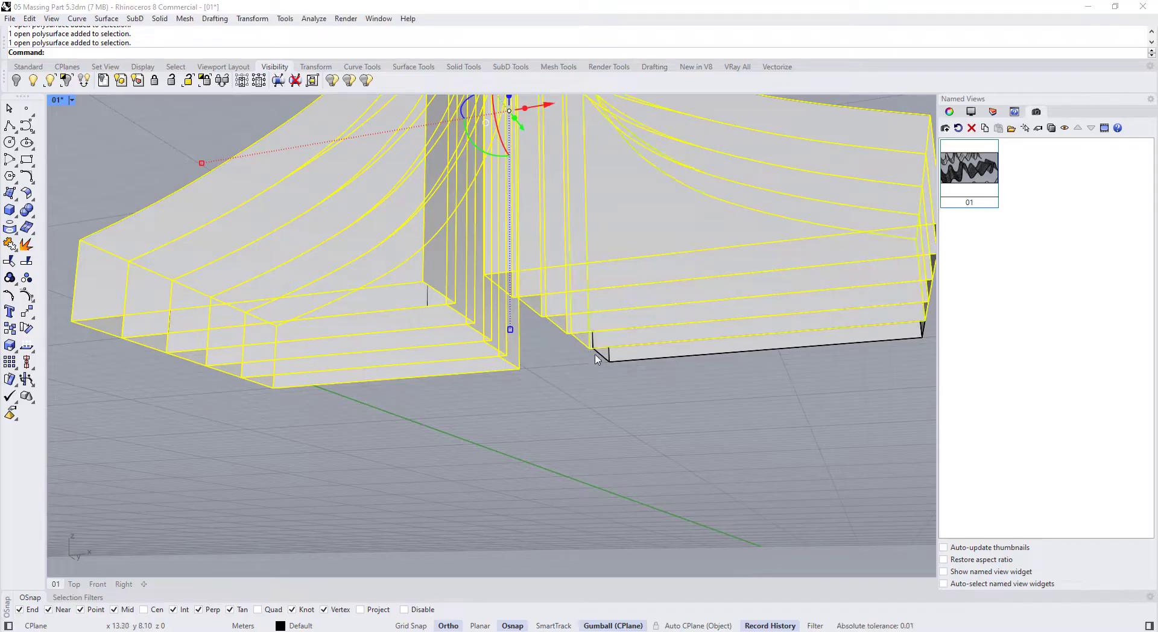
pyautogui.keyDown('shift'); pyautogui.click(597, 354); pyautogui.keyUp('shift')
pyautogui.write('Exa')
pyautogui.press('BackSpace')
pyautogui.press('BackSpace')
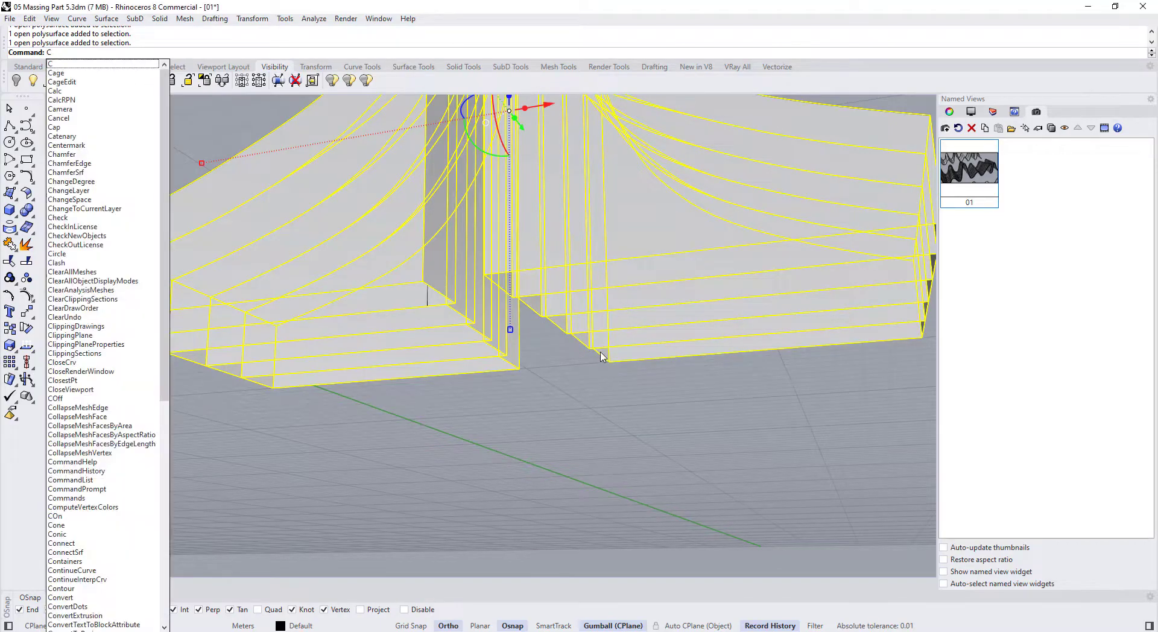
pyautogui.write('ap')
pyautogui.press('Return')
pyautogui.click(524, 447)
pyautogui.scroll(-3, 476, 351)
# - Try the Boolean union again on the strip volumes of both roof sets after capping them
pyautogui.moveTo(476, 350); pyautogui.dragTo(475, 446, button='right')
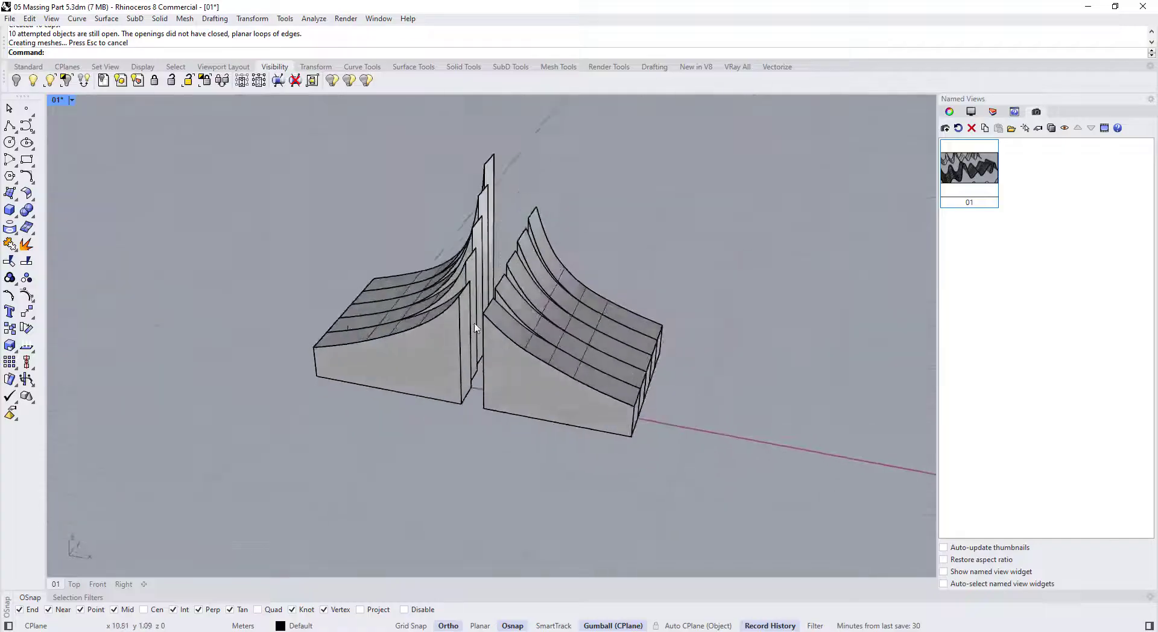
pyautogui.scroll(6, 470, 309)
pyautogui.click(468, 295)
pyautogui.keyDown('shift'); pyautogui.click(486, 205); pyautogui.keyUp('shift')
pyautogui.keyDown('shift'); pyautogui.click(498, 191); pyautogui.keyUp('shift')
pyautogui.keyDown('shift'); pyautogui.click(523, 194); pyautogui.keyUp('shift')
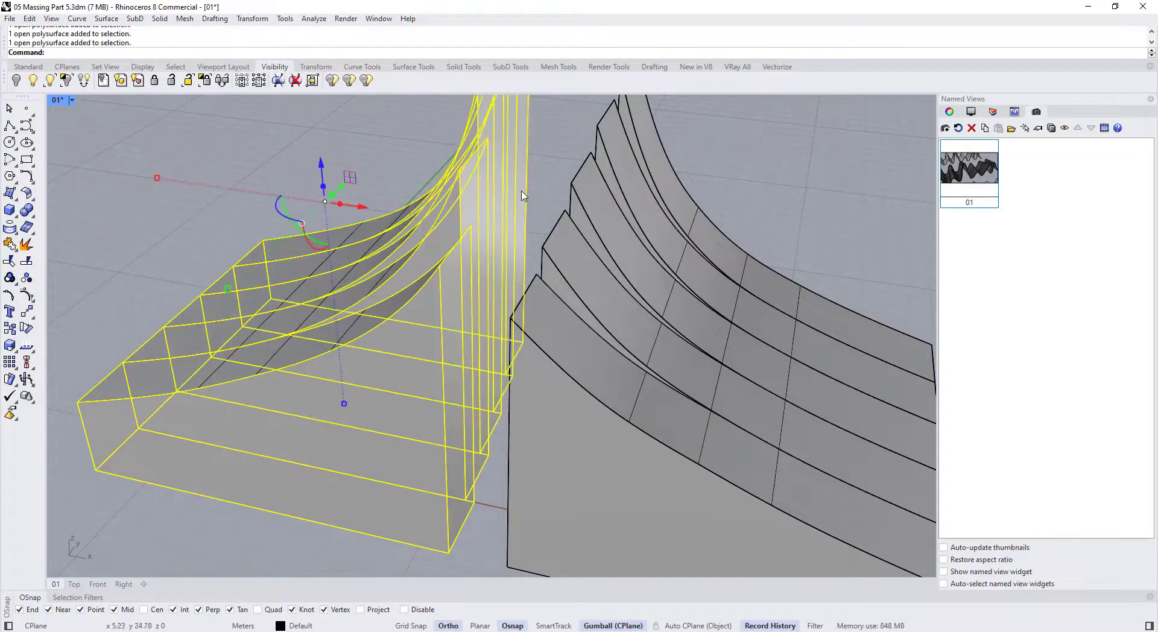
pyautogui.keyDown('shift'); pyautogui.click(552, 365); pyautogui.keyUp('shift')
pyautogui.keyDown('shift'); pyautogui.click(556, 282); pyautogui.keyUp('shift')
pyautogui.keyDown('shift'); pyautogui.click(582, 229); pyautogui.keyUp('shift')
pyautogui.scroll(8, 609, 184)
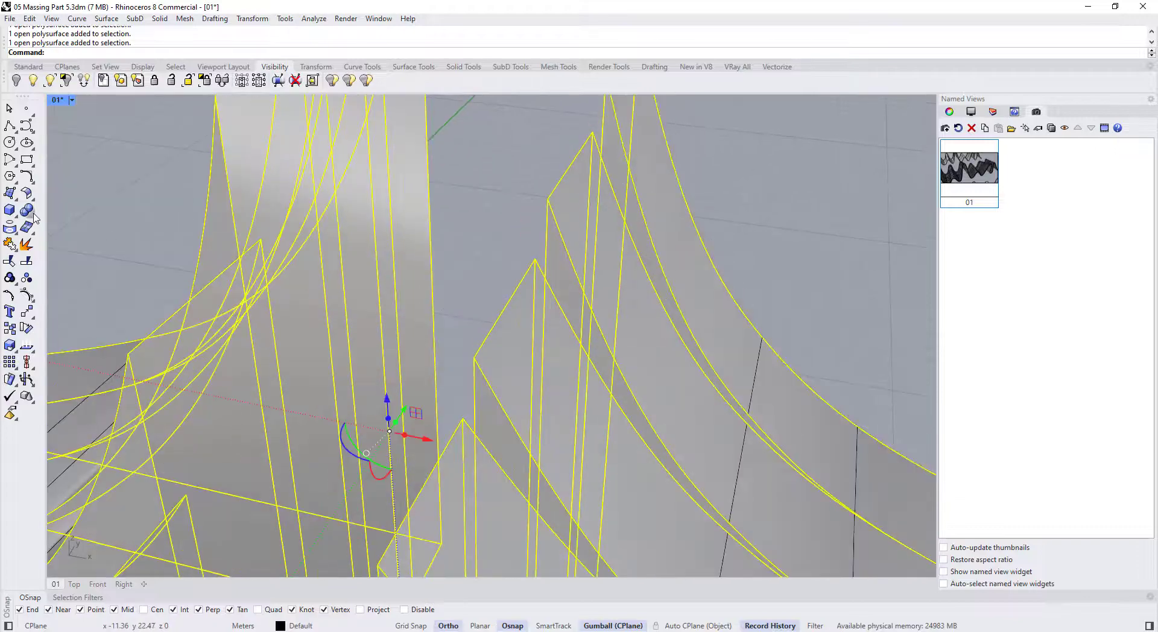
pyautogui.click(34, 214)
pyautogui.click(26, 210)
pyautogui.scroll(-9, 558, 192)
pyautogui.click(652, 203)
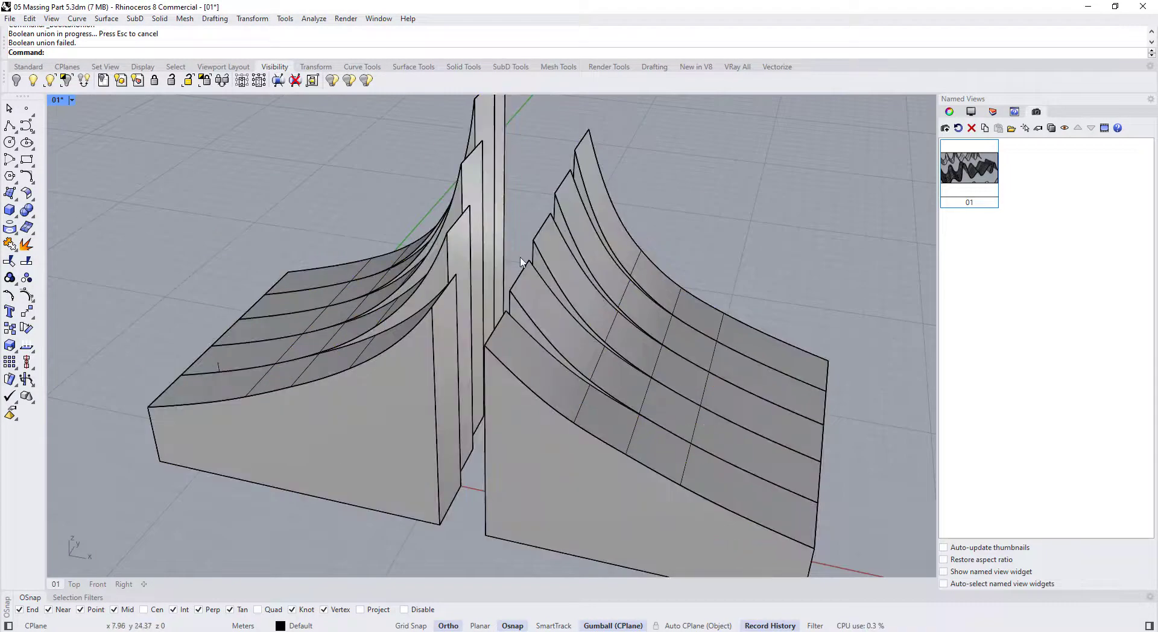
# - Examine the front strip volume of the taller roof set for naked edges with ShowEdges
pyautogui.click(357, 383)
pyautogui.moveTo(357, 384); pyautogui.dragTo(398, 338, button='right')
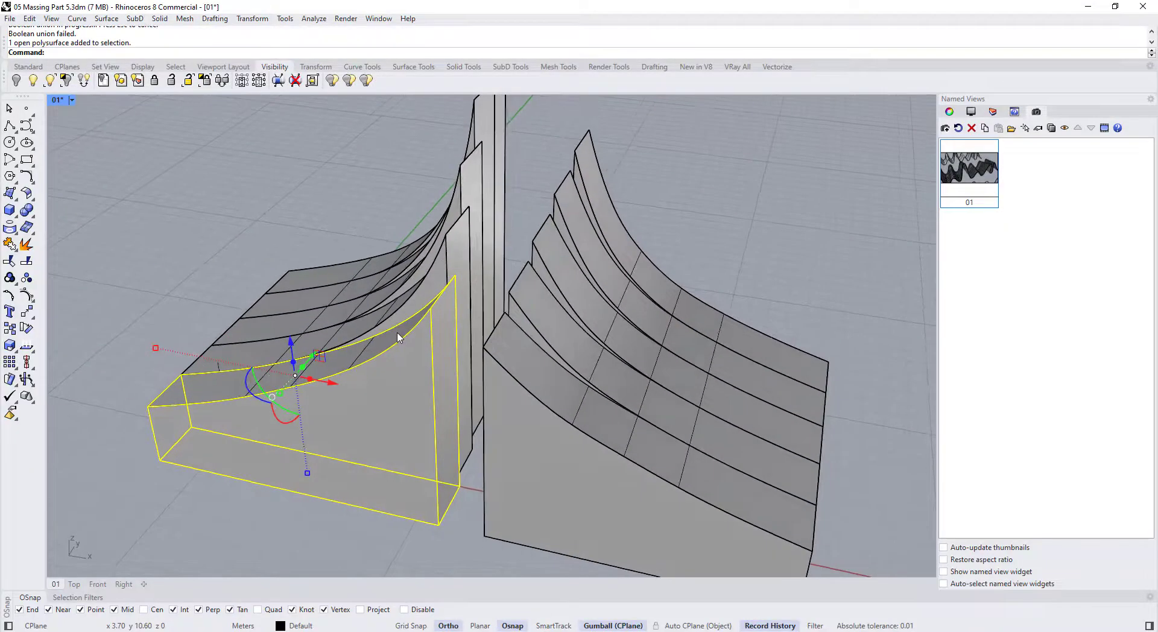
pyautogui.click(380, 423)
pyautogui.scroll(4, 464, 307)
pyautogui.click(465, 264)
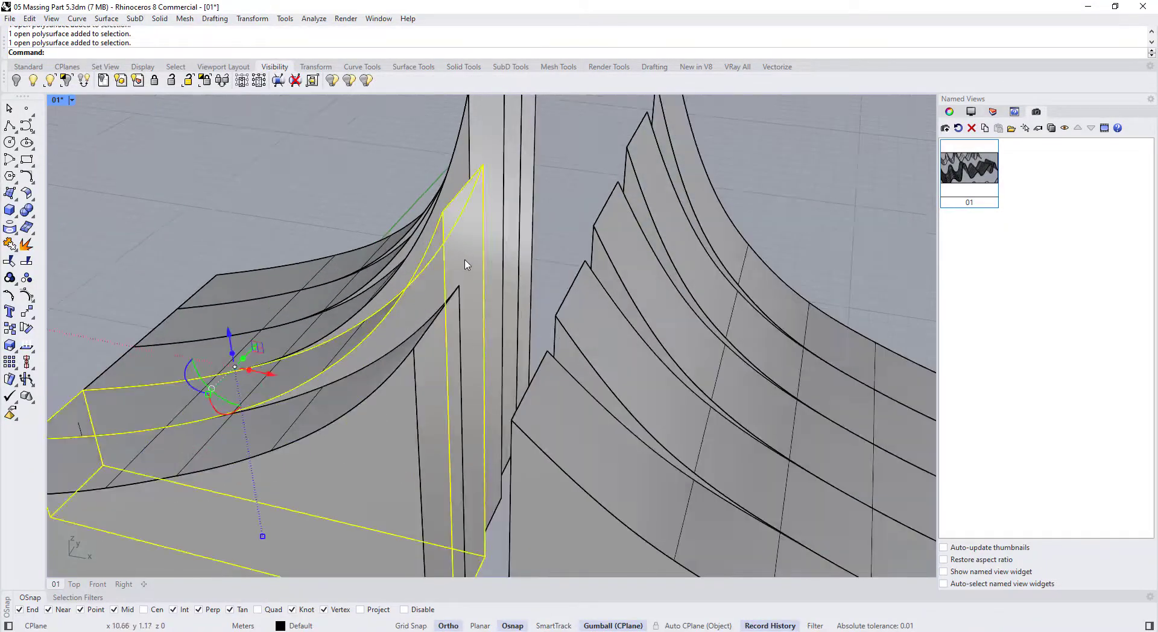
pyautogui.scroll(-6, 465, 263)
pyautogui.click(404, 413)
pyautogui.moveTo(358, 362); pyautogui.dragTo(235, 336, button='right')
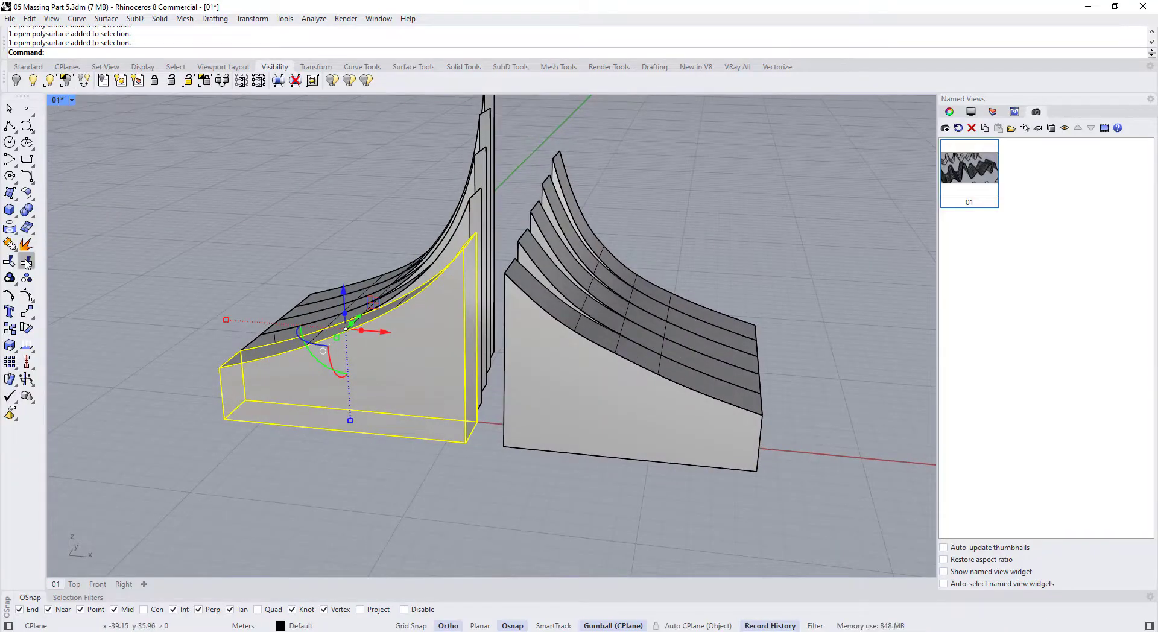
pyautogui.click(33, 353)
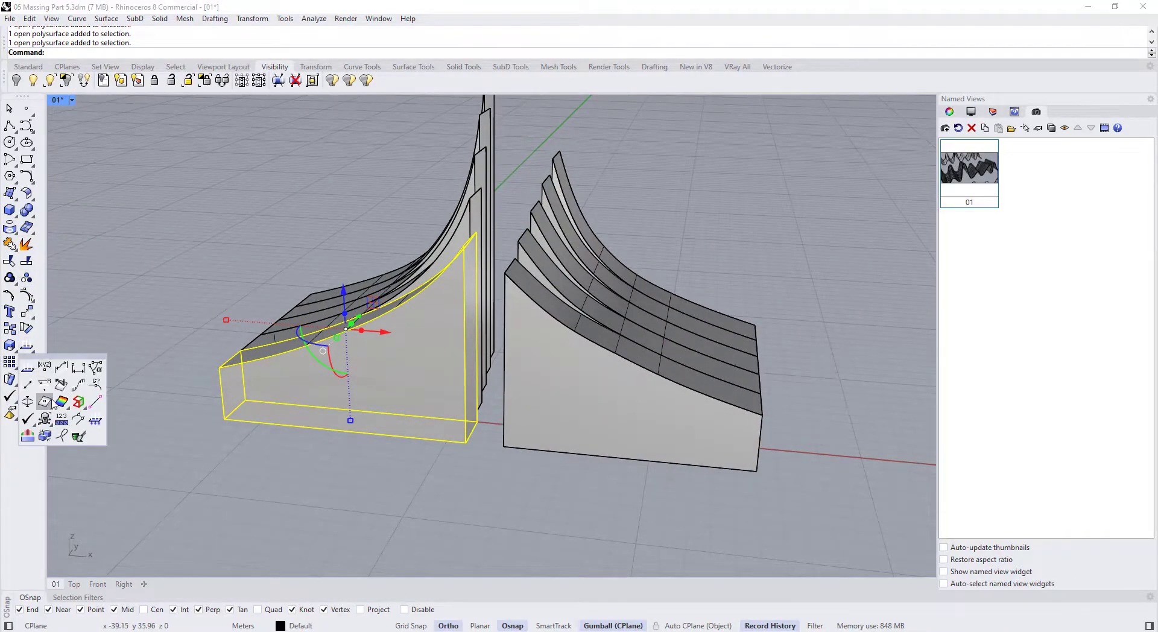
pyautogui.click(77, 403)
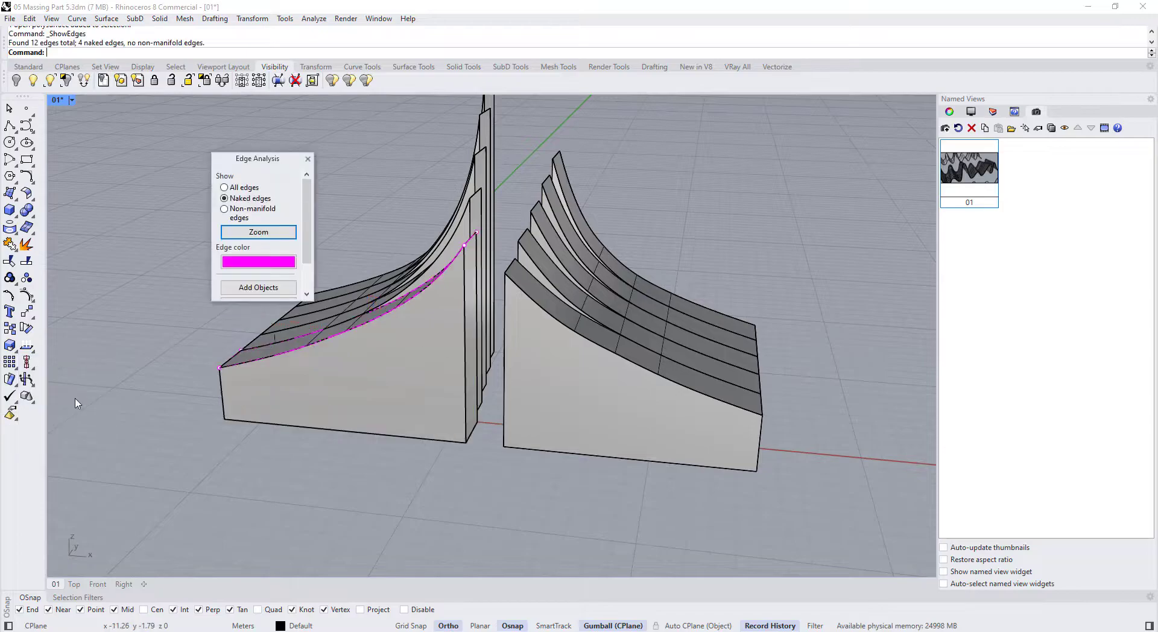
pyautogui.moveTo(377, 321); pyautogui.dragTo(468, 302, button='right')
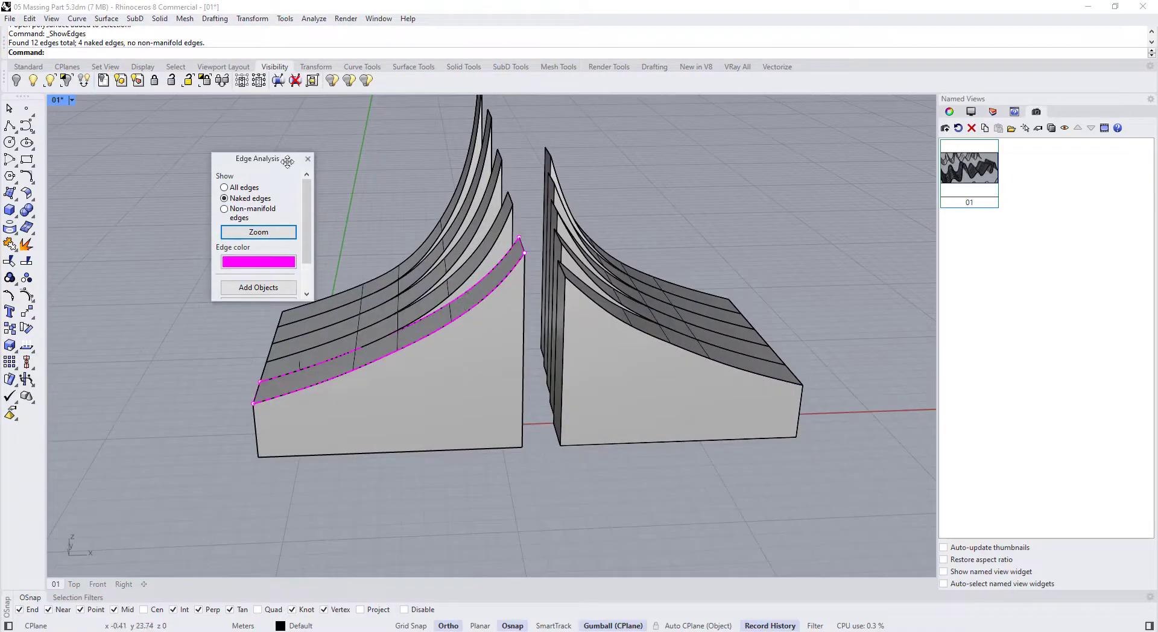
pyautogui.click(308, 159)
# - Delete the open extruded volumes of both sets, keeping the ten roof strip surfaces
pyautogui.click(458, 380)
pyautogui.moveTo(457, 374); pyautogui.dragTo(419, 378, button='right')
pyautogui.click(439, 455)
pyautogui.click(432, 364)
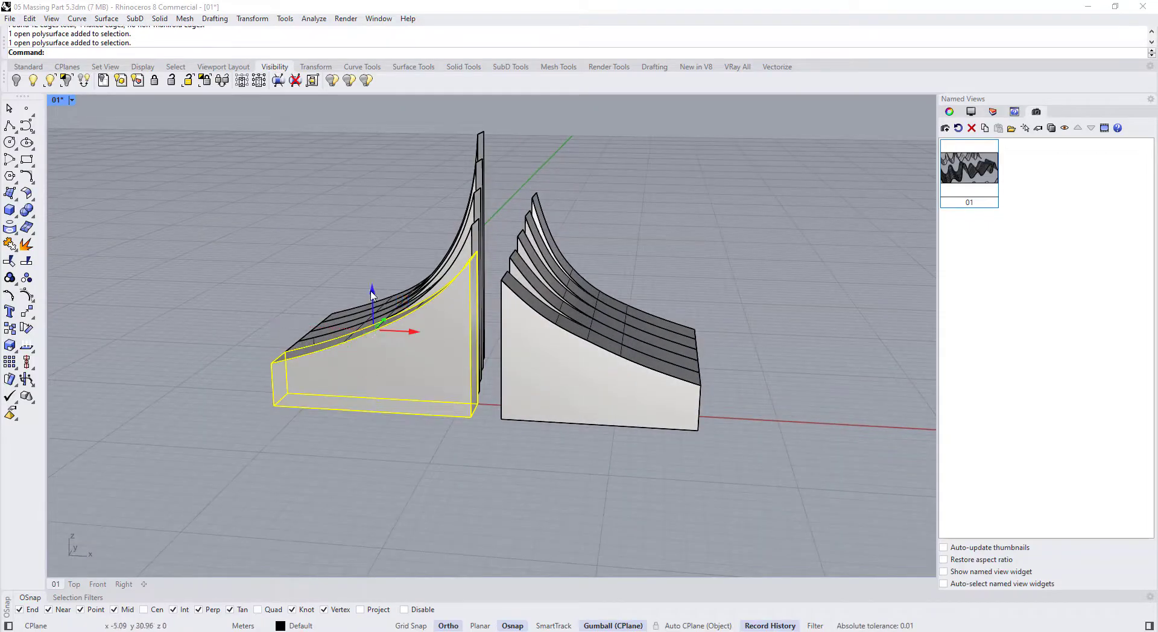
pyautogui.moveTo(372, 294); pyautogui.dragTo(252, 426)
pyautogui.moveTo(252, 426); pyautogui.dragTo(445, 326, button='right')
pyautogui.click(399, 463)
pyautogui.press('Delete')
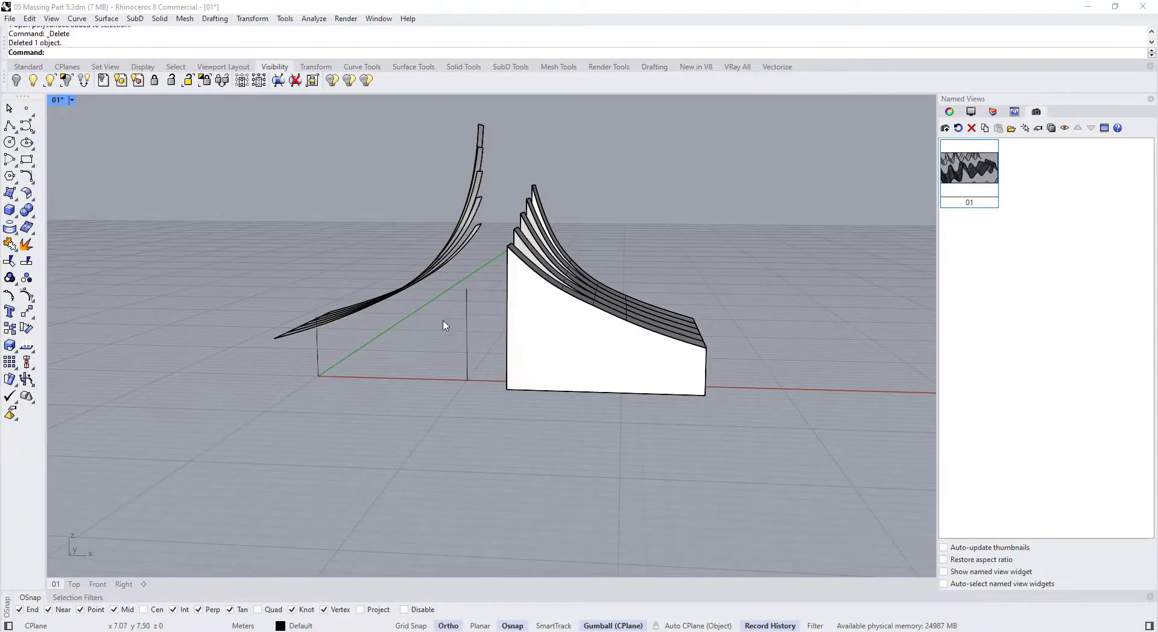
pyautogui.click(543, 347)
pyautogui.press('Delete')
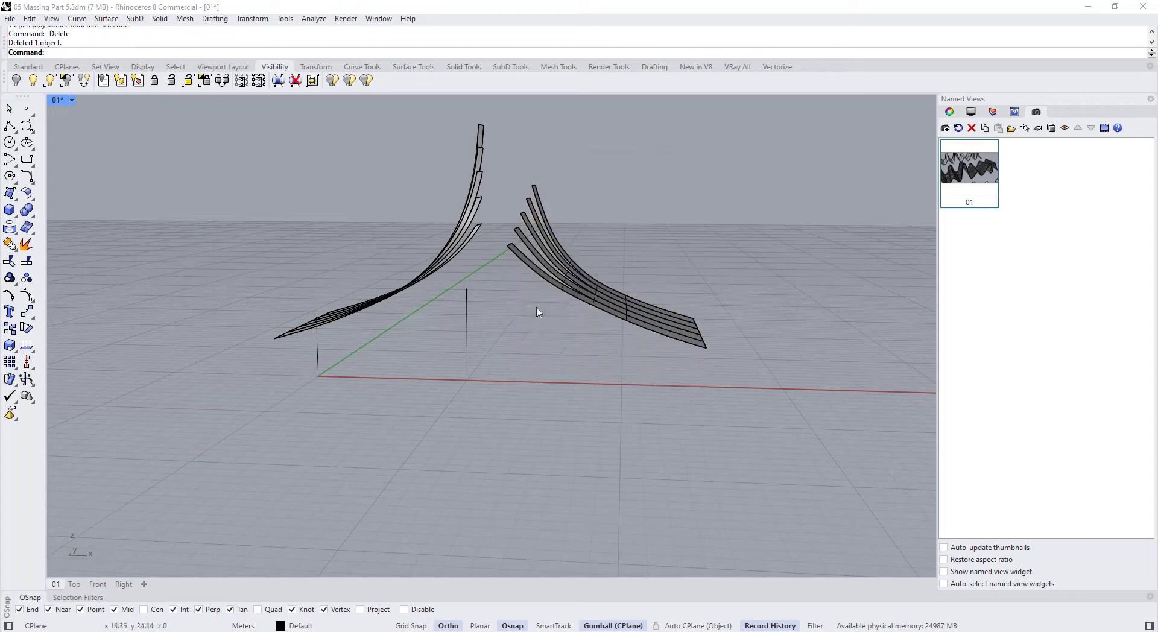
# - Extrude all ten roof strip surfaces straight down past the ground plane with ExtrudeSrf, setting Solid to Yes
pyautogui.scroll(3, 531, 311)
pyautogui.click(520, 326)
pyautogui.keyDown('shift'); pyautogui.click(541, 277); pyautogui.keyUp('shift')
pyautogui.keyDown('shift'); pyautogui.click(568, 220); pyautogui.keyUp('shift')
pyautogui.keyDown('shift'); pyautogui.click(597, 195); pyautogui.keyUp('shift')
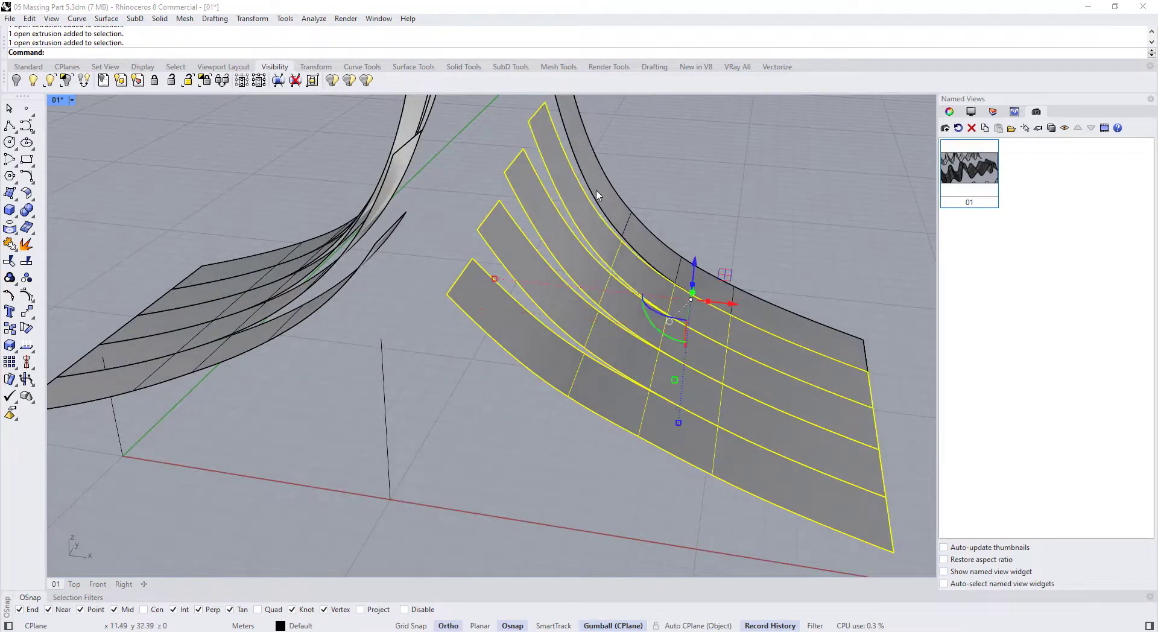
pyautogui.keyDown('shift'); pyautogui.click(598, 195); pyautogui.keyUp('shift')
pyautogui.scroll(-5, 561, 241)
pyautogui.moveTo(392, 283); pyautogui.dragTo(455, 324, button='right')
pyautogui.scroll(3, 450, 365)
pyautogui.keyDown('shift'); pyautogui.click(442, 368); pyautogui.keyUp('shift')
pyautogui.keyDown('shift'); pyautogui.click(424, 328); pyautogui.keyUp('shift')
pyautogui.keyDown('shift'); pyautogui.click(409, 296); pyautogui.keyUp('shift')
pyautogui.keyDown('shift'); pyautogui.click(392, 261); pyautogui.keyUp('shift')
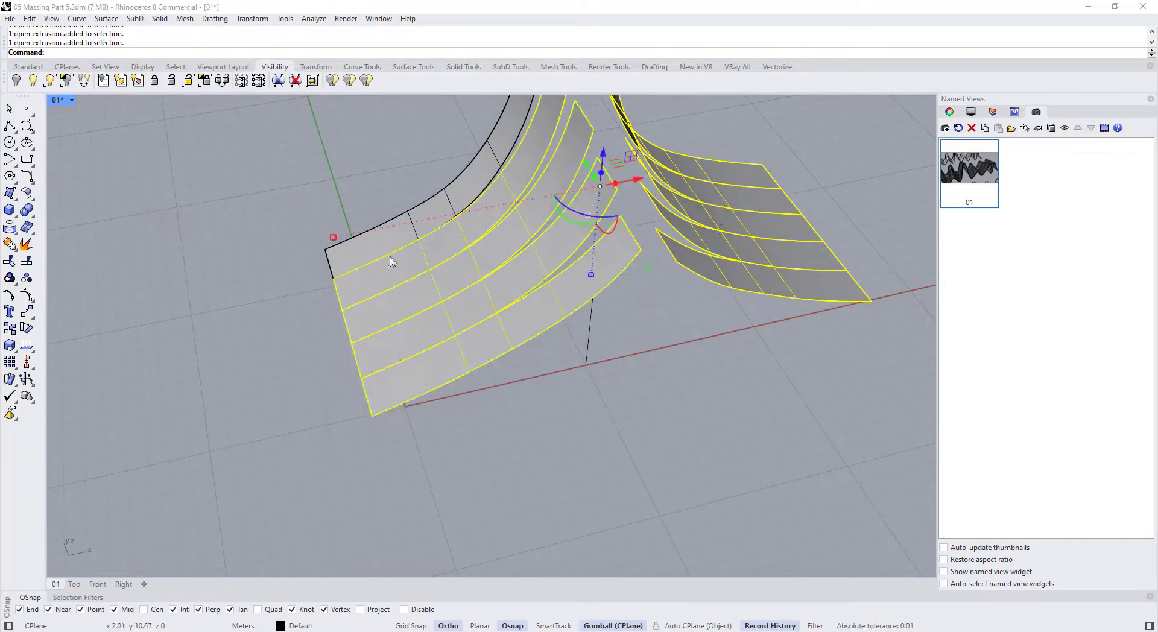
pyautogui.scroll(-4, 391, 262)
pyautogui.moveTo(434, 393); pyautogui.dragTo(404, 362, button='right')
pyautogui.write('Ex')
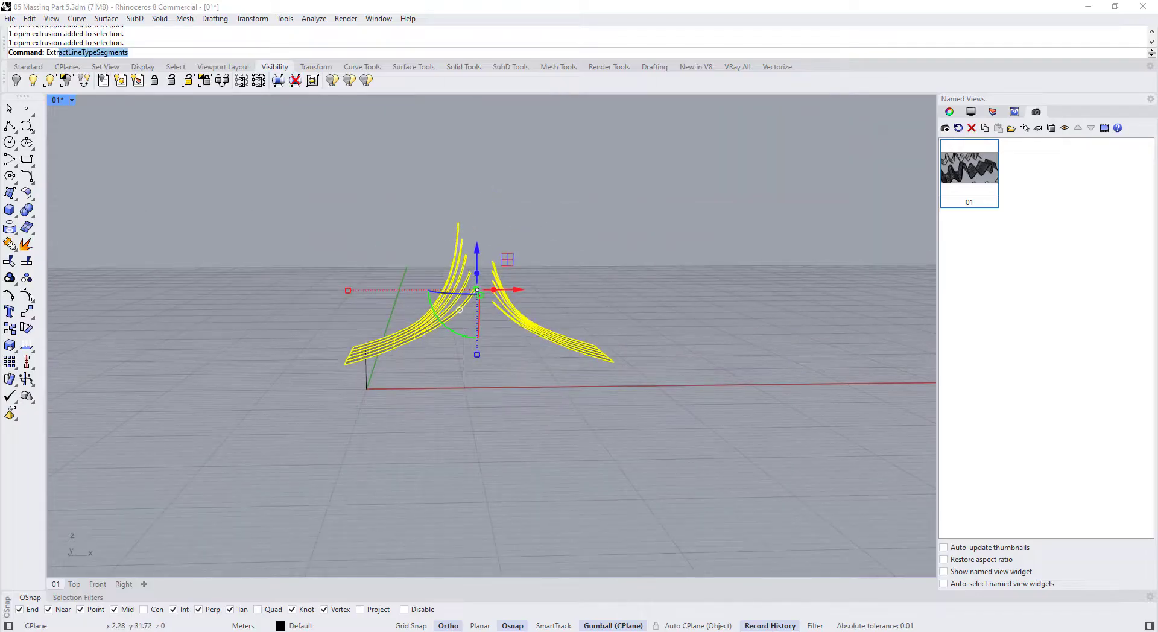
pyautogui.write('trudesrf')
pyautogui.press('Return')
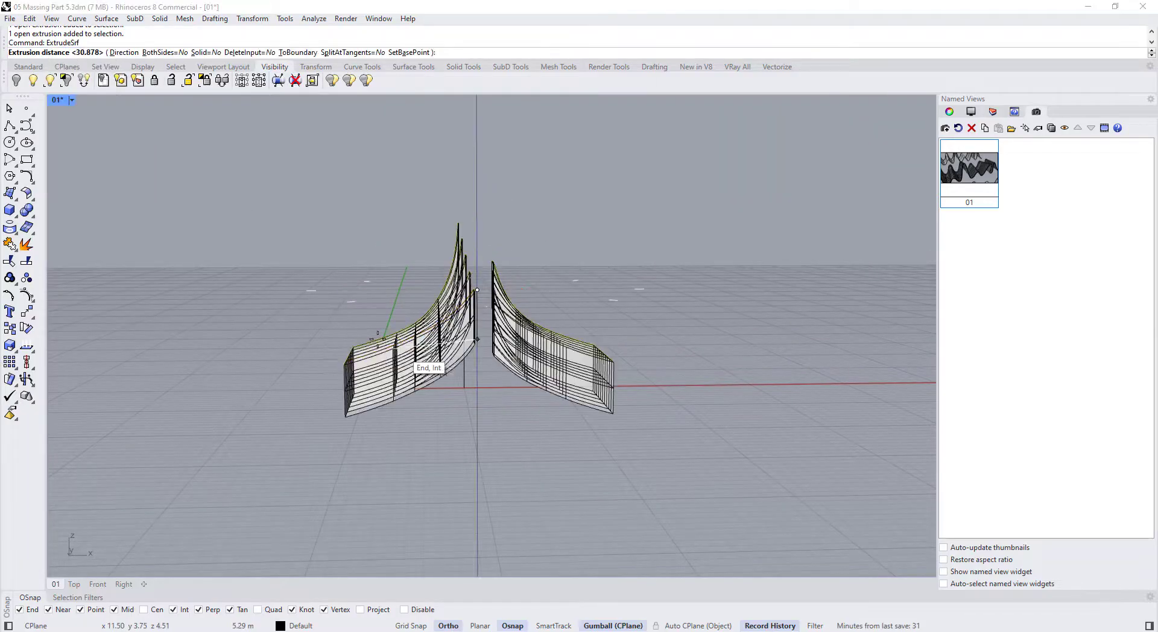
pyautogui.click(207, 52)
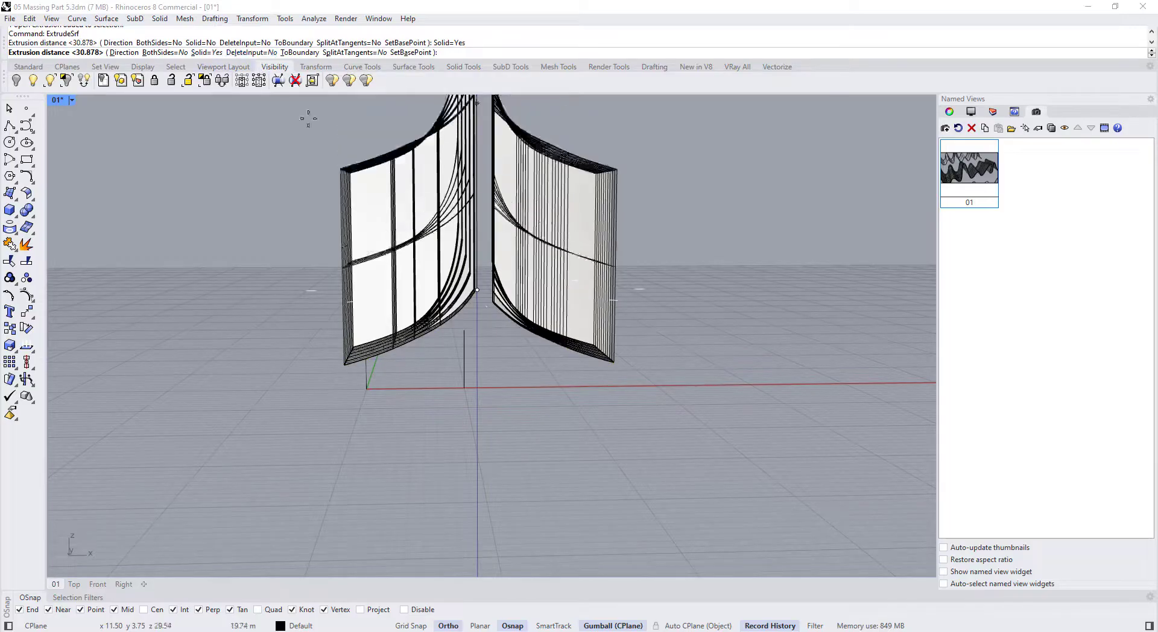
pyautogui.scroll(-6, 380, 266)
pyautogui.click(602, 452)
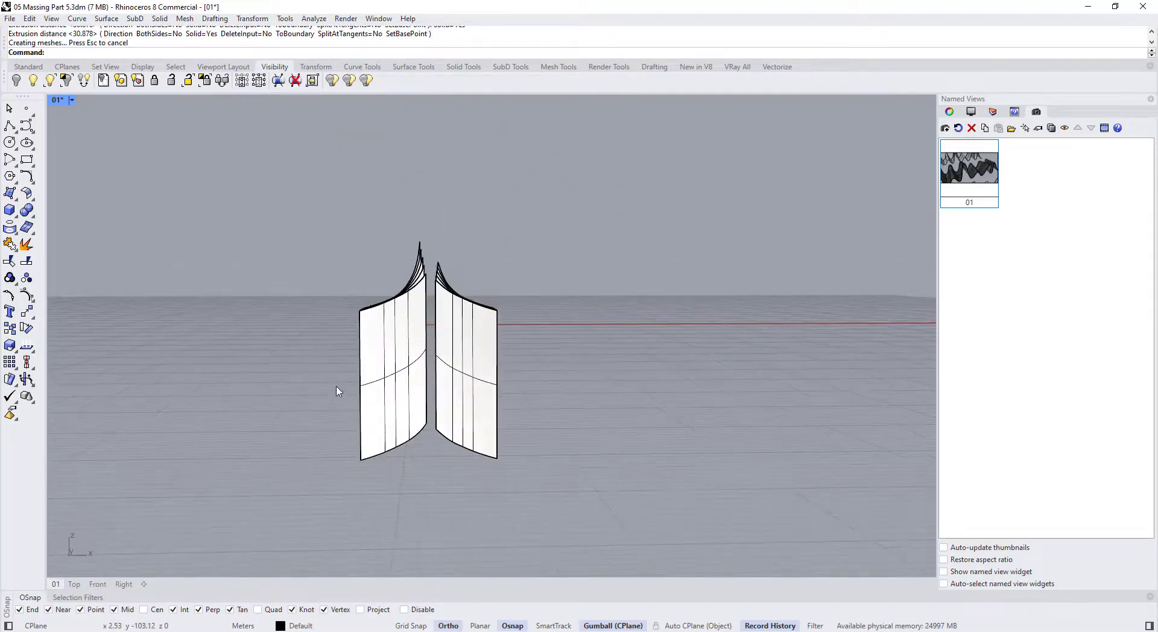
# - Flatten the curved bottom faces of all ten solids onto the ground plane with SetPt, setting only Z and aligning to World
pyautogui.keyDown('ctrl'); pyautogui.keyDown('shift'); pyautogui.moveTo(297, 371); pyautogui.dragTo(530, 490); pyautogui.keyUp('shift'); pyautogui.keyUp('ctrl')
pyautogui.moveTo(484, 443); pyautogui.dragTo(396, 439, button='right')
pyautogui.write('SetPt')
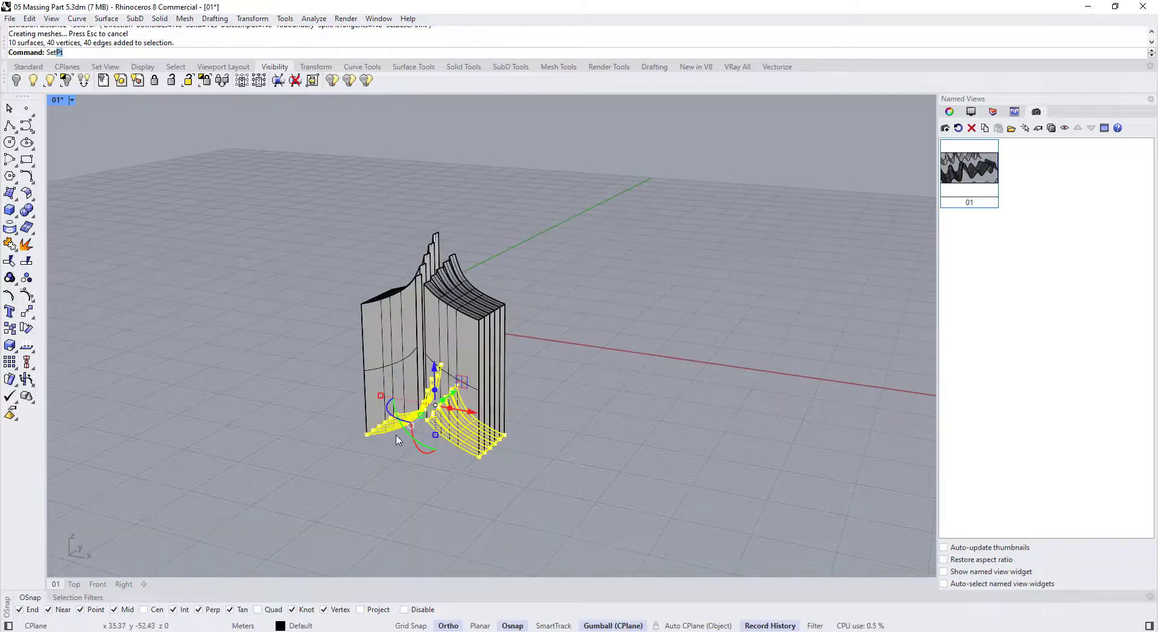
pyautogui.press('Return')
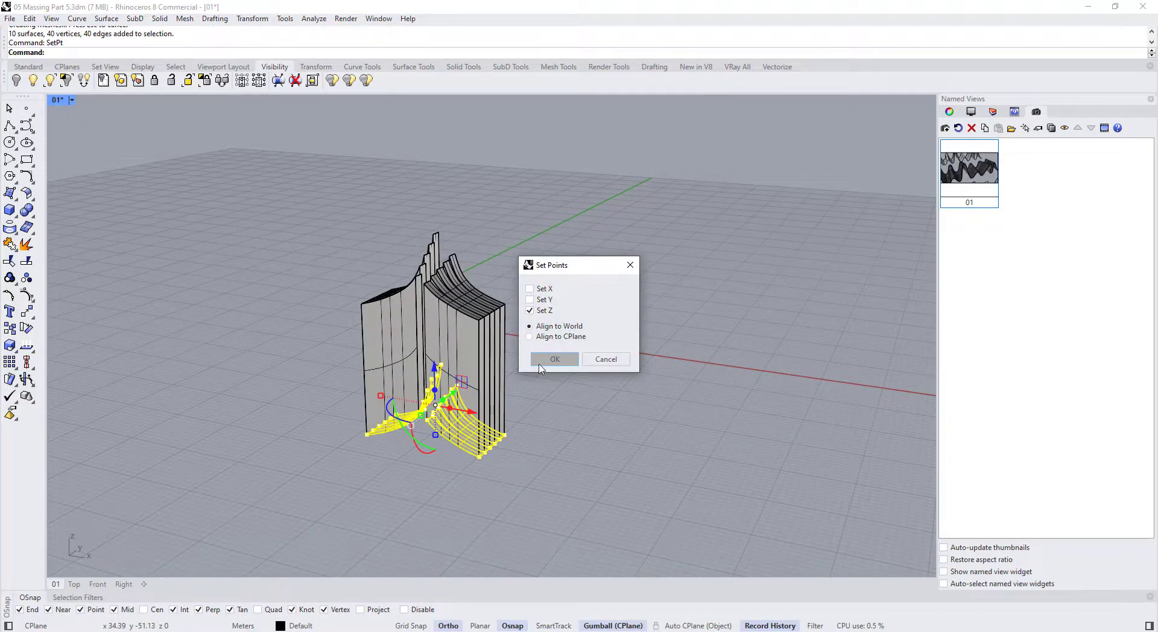
pyautogui.click(539, 362)
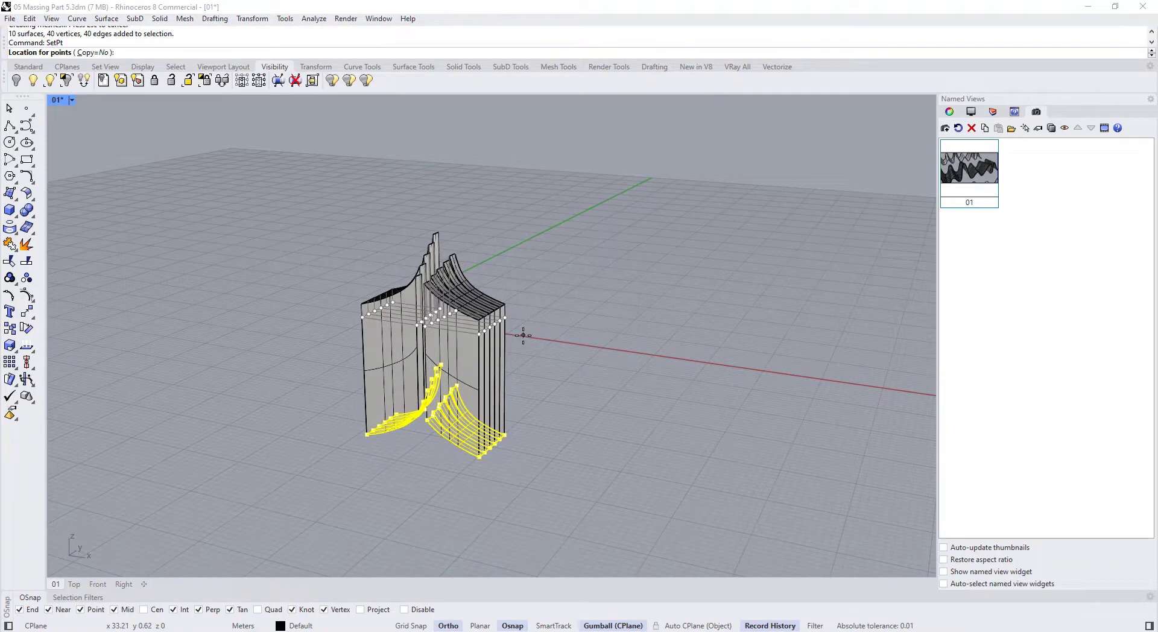
pyautogui.click(523, 336)
pyautogui.click(594, 356)
# - Select all ten flattened roof strip solids of both sets and merge them with BooleanUnion
pyautogui.scroll(4, 458, 388)
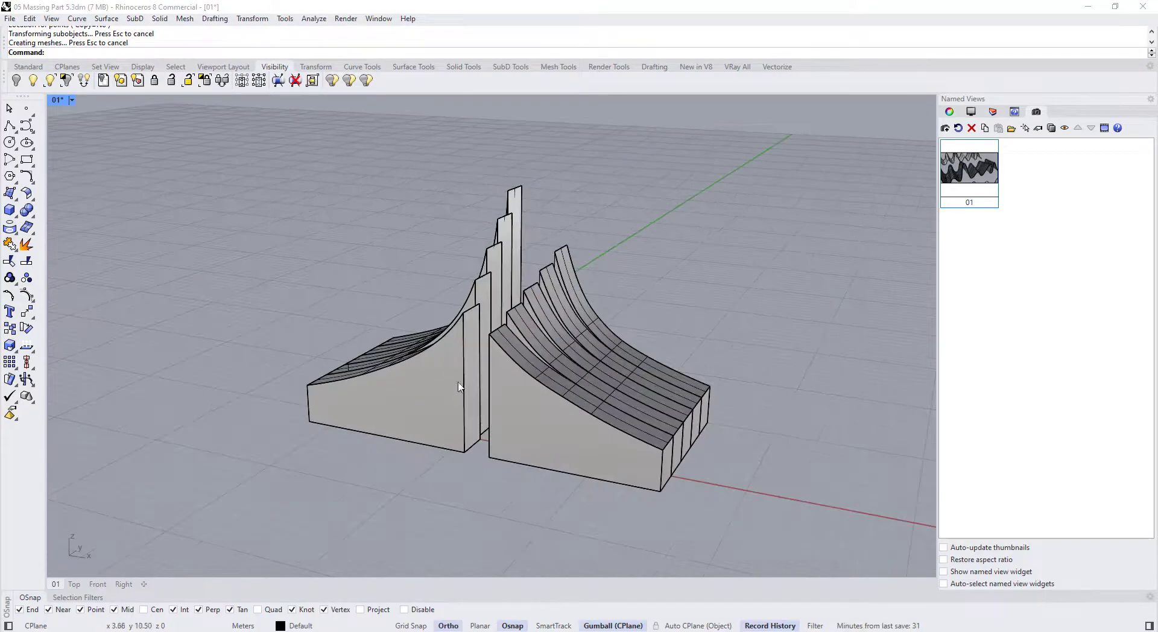
pyautogui.click(458, 383)
pyautogui.scroll(5, 471, 316)
pyautogui.keyDown('shift'); pyautogui.click(495, 286); pyautogui.keyUp('shift')
pyautogui.keyDown('shift'); pyautogui.click(516, 253); pyautogui.keyUp('shift')
pyautogui.keyDown('shift'); pyautogui.click(538, 232); pyautogui.keyUp('shift')
pyautogui.keyDown('shift'); pyautogui.click(553, 218); pyautogui.keyUp('shift')
pyautogui.keyDown('shift'); pyautogui.click(538, 460); pyautogui.keyUp('shift')
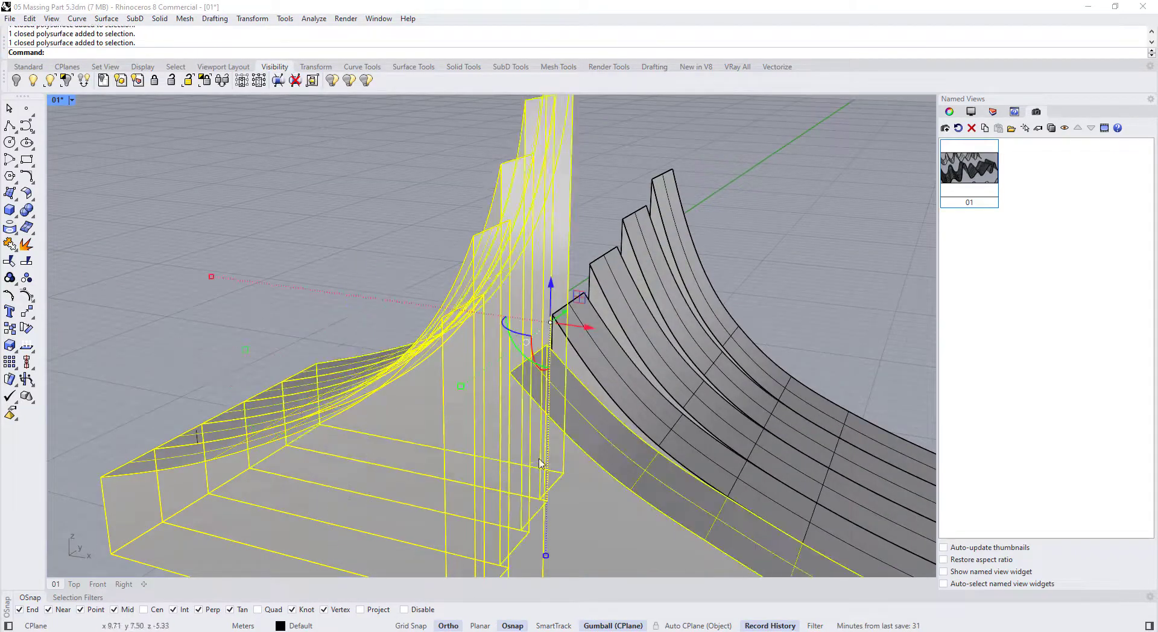
pyautogui.scroll(2, 539, 463)
pyautogui.keyDown('shift'); pyautogui.click(573, 353); pyautogui.keyUp('shift')
pyautogui.keyDown('shift'); pyautogui.click(617, 277); pyautogui.keyUp('shift')
pyautogui.keyDown('shift'); pyautogui.click(661, 227); pyautogui.keyUp('shift')
pyautogui.scroll(3, 717, 187)
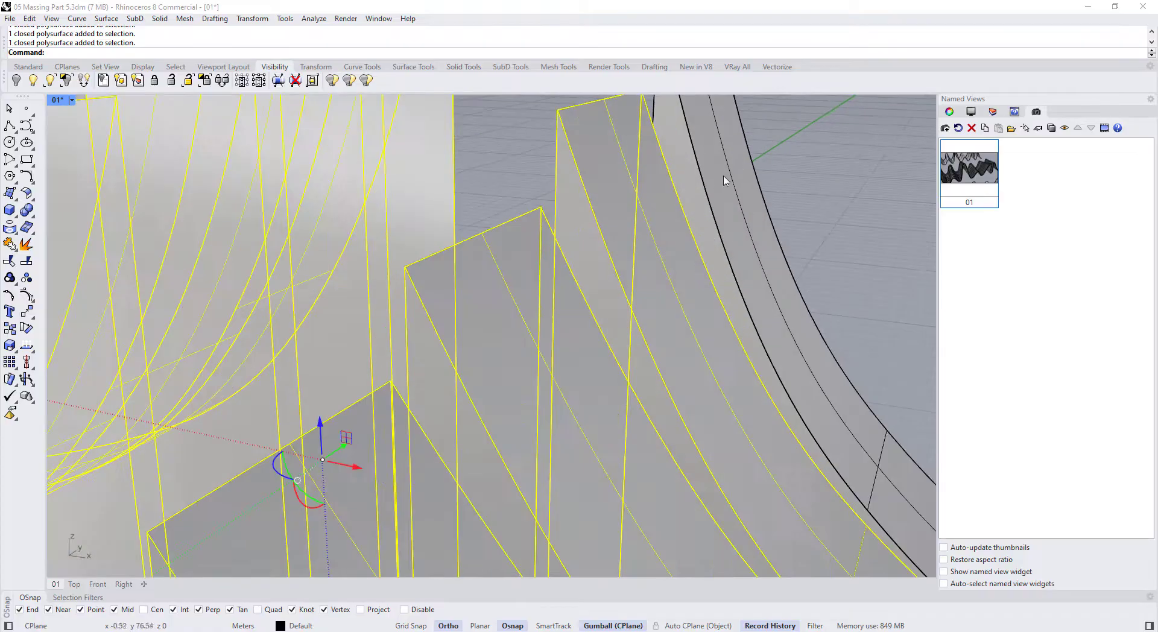
pyautogui.scroll(-3, 693, 211)
pyautogui.click(27, 210)
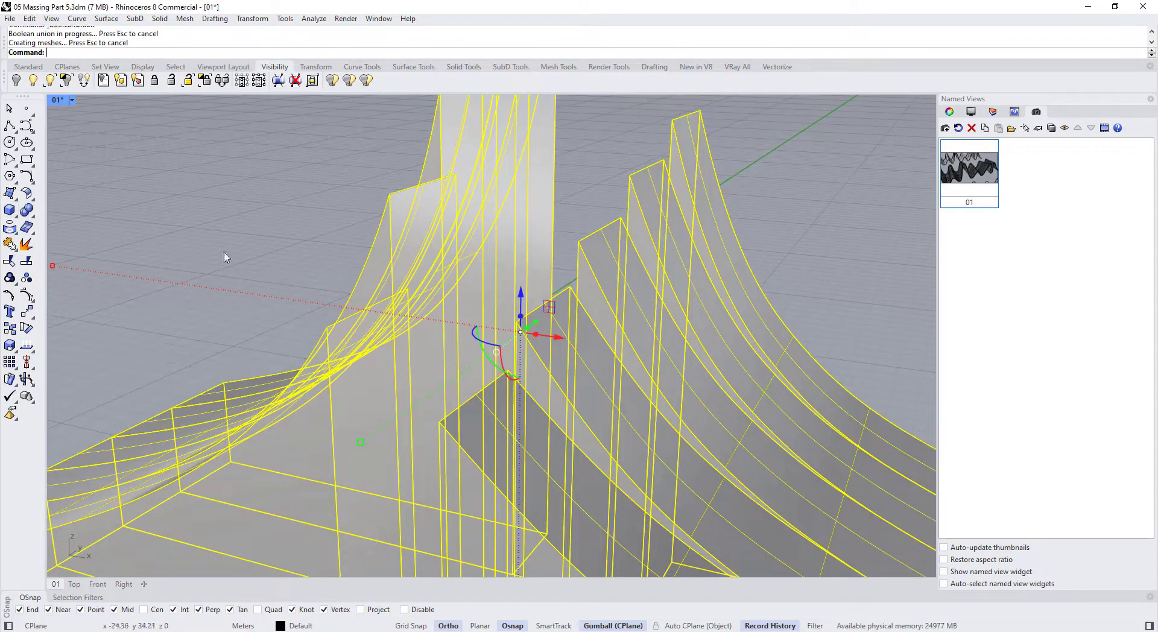
# - Turn off the surface isocurve display for the merged volumes of both roof sets
pyautogui.scroll(-2, 331, 241)
pyautogui.click(950, 112)
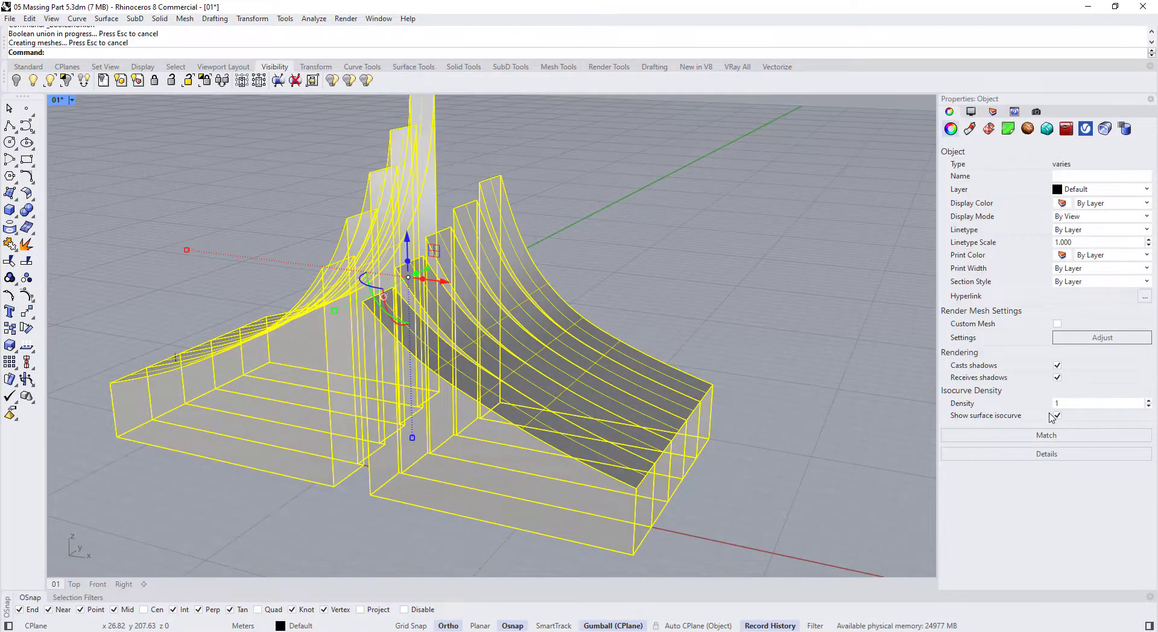
pyautogui.click(732, 277)
pyautogui.moveTo(732, 277); pyautogui.dragTo(416, 344, button='right')
pyautogui.scroll(8, 511, 284)
pyautogui.scroll(-2, 416, 344)
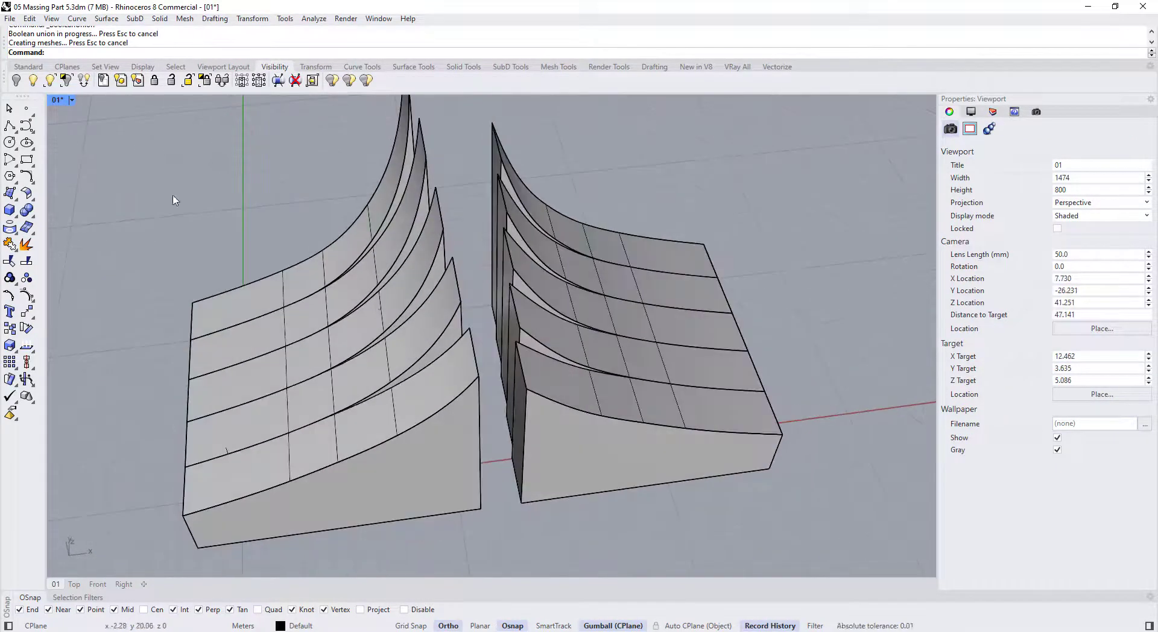
# - Select the two merged volumes and lock them with the Lock command
pyautogui.click(409, 403)
pyautogui.click(473, 449)
pyautogui.scroll(6, 369, 372)
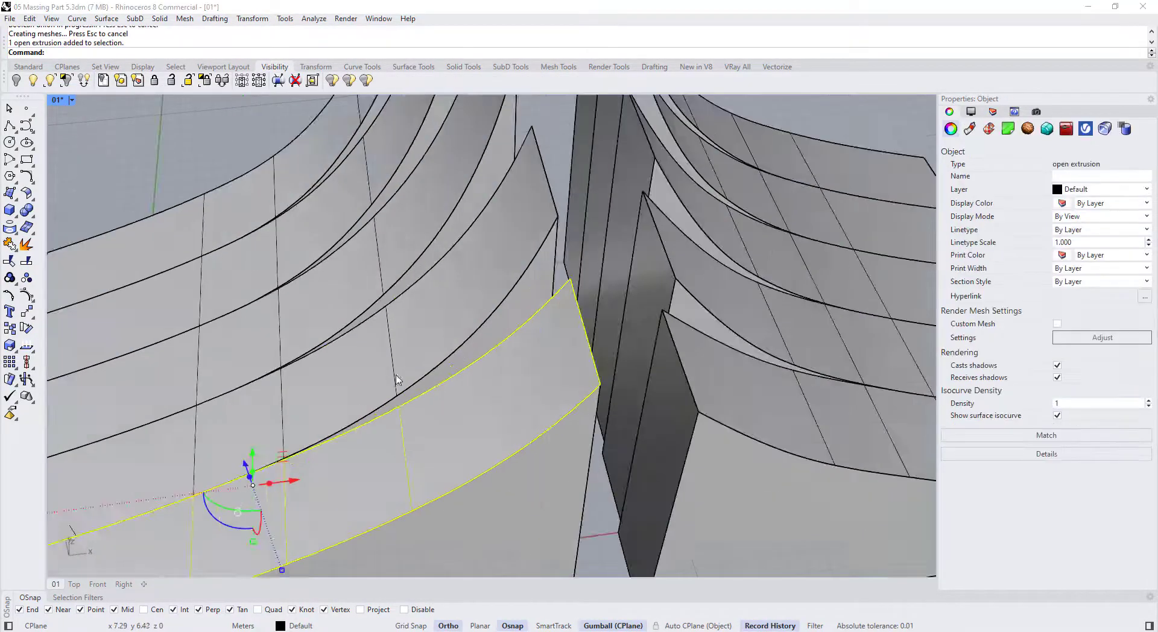
pyautogui.scroll(-6, 386, 386)
pyautogui.moveTo(419, 410); pyautogui.dragTo(394, 335, button='right')
pyautogui.keyDown('shift'); pyautogui.click(419, 412); pyautogui.keyUp('shift')
pyautogui.keyDown('shift'); pyautogui.click(559, 431); pyautogui.keyUp('shift')
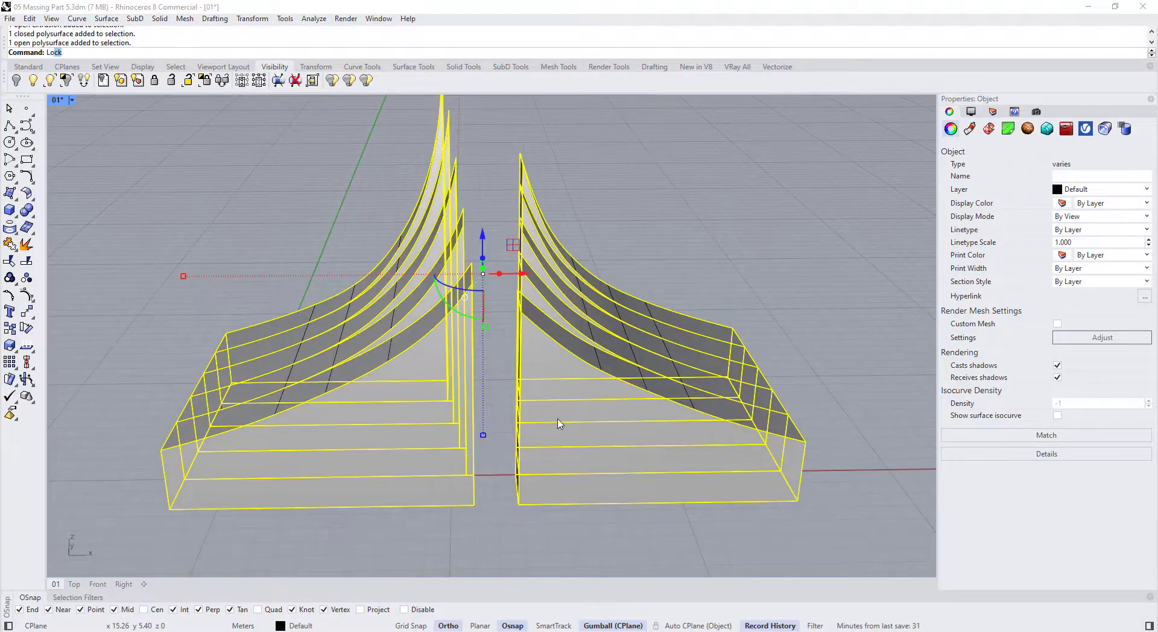
pyautogui.press('Return')
# - Select the ten roof strip surfaces of both sets and start OffsetSrf on them
pyautogui.scroll(4, 361, 299)
pyautogui.click(351, 418)
pyautogui.keyDown('shift'); pyautogui.click(345, 386); pyautogui.keyUp('shift')
pyautogui.scroll(2, 338, 362)
pyautogui.scroll(4, 339, 350)
pyautogui.keyDown('shift'); pyautogui.click(347, 329); pyautogui.keyUp('shift')
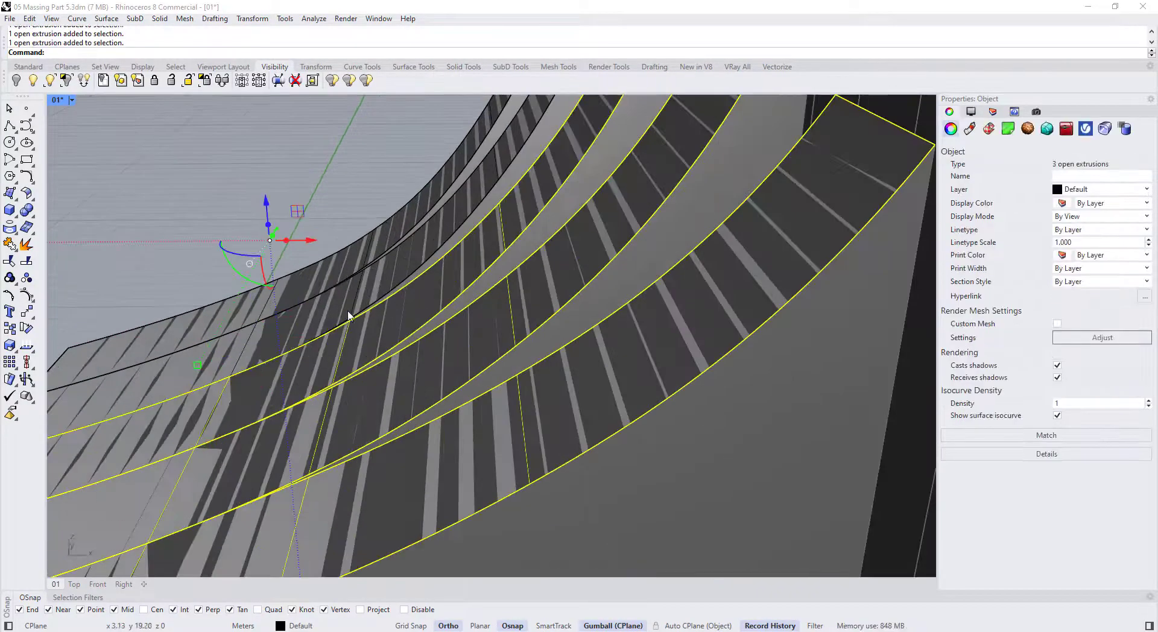
pyautogui.keyDown('shift'); pyautogui.click(347, 309); pyautogui.keyUp('shift')
pyautogui.keyDown('shift'); pyautogui.click(339, 279); pyautogui.keyUp('shift')
pyautogui.scroll(-7, 338, 287)
pyautogui.moveTo(346, 301); pyautogui.dragTo(362, 362, button='right')
pyautogui.scroll(5, 558, 439)
pyautogui.keyDown('shift'); pyautogui.click(530, 498); pyautogui.keyUp('shift')
pyautogui.keyDown('shift'); pyautogui.click(568, 387); pyautogui.keyUp('shift')
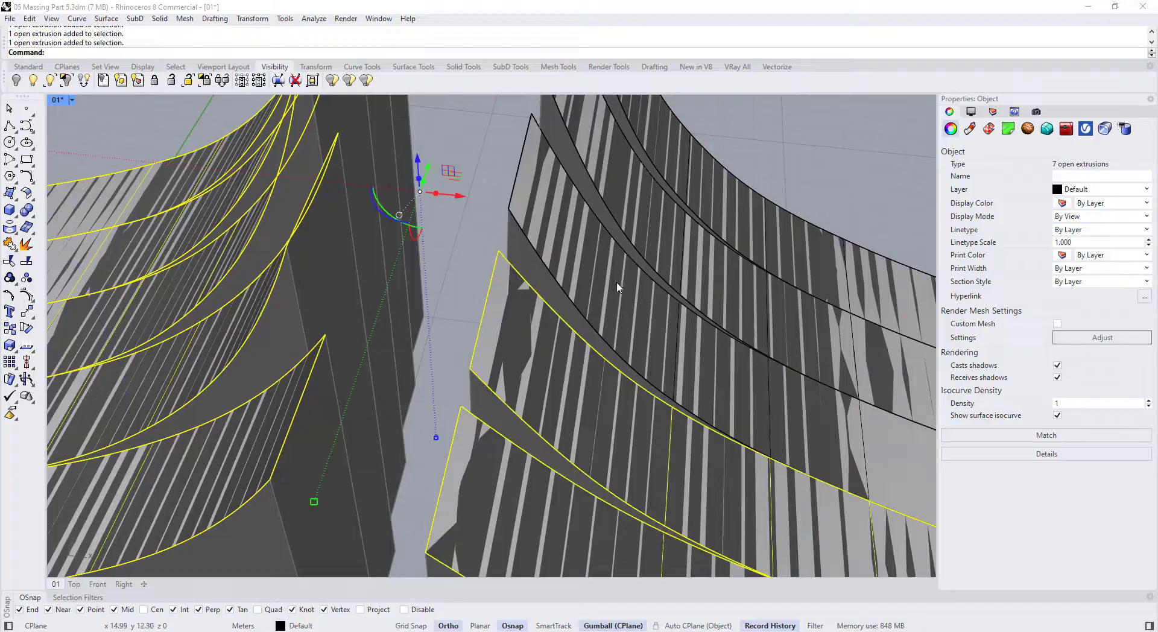
pyautogui.keyDown('shift'); pyautogui.click(620, 287); pyautogui.keyUp('shift')
pyautogui.keyDown('shift'); pyautogui.click(652, 239); pyautogui.keyUp('shift')
pyautogui.keyDown('shift'); pyautogui.click(683, 203); pyautogui.keyUp('shift')
pyautogui.scroll(-8, 671, 259)
pyautogui.moveTo(641, 341); pyautogui.dragTo(629, 290, button='right')
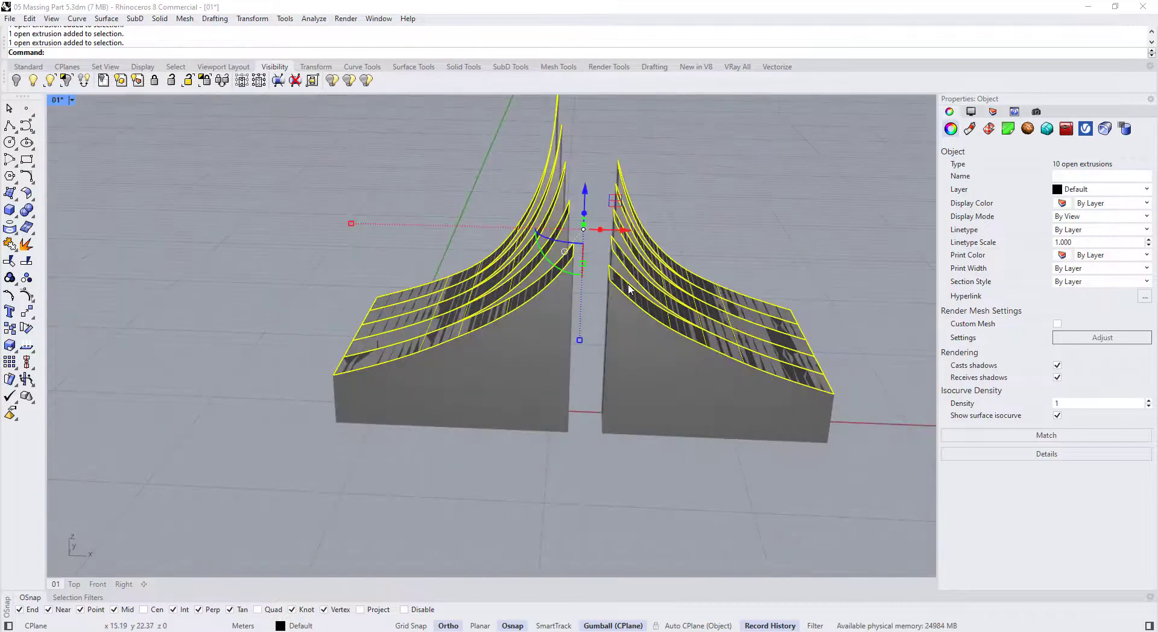
pyautogui.write('ffsetSrf')
pyautogui.press('Return')
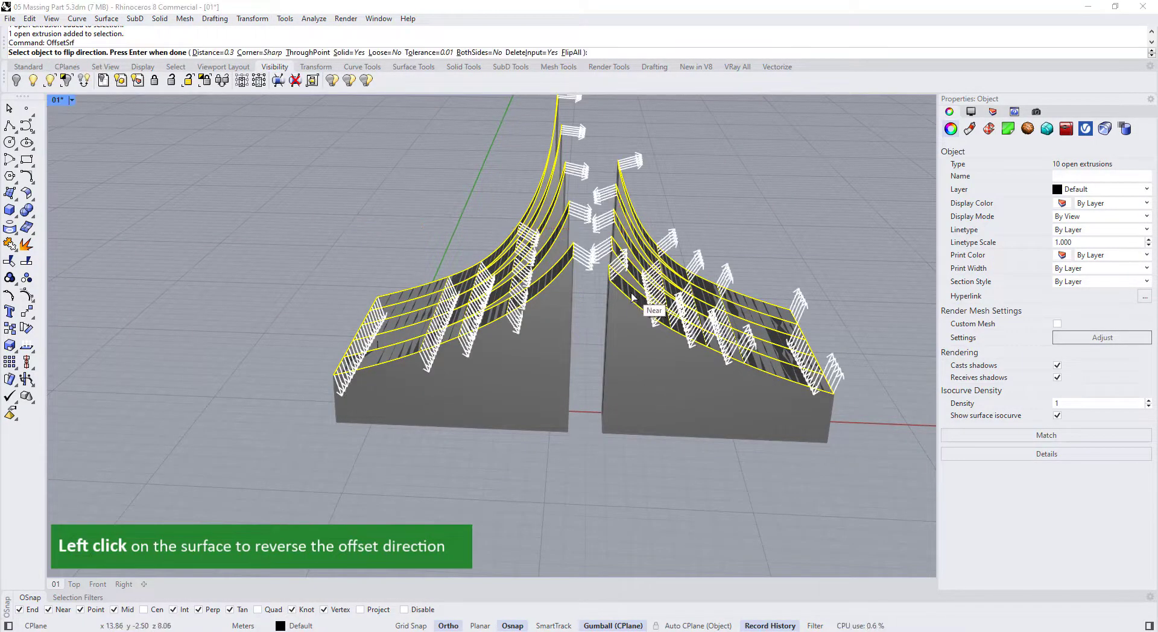
# - Flip the offset direction of the roof strips that point downward so all ten surfaces offset upward
pyautogui.scroll(4, 482, 243)
pyautogui.moveTo(485, 249); pyautogui.dragTo(519, 289, button='right')
pyautogui.click(557, 329)
pyautogui.click(553, 290)
pyautogui.click(542, 235)
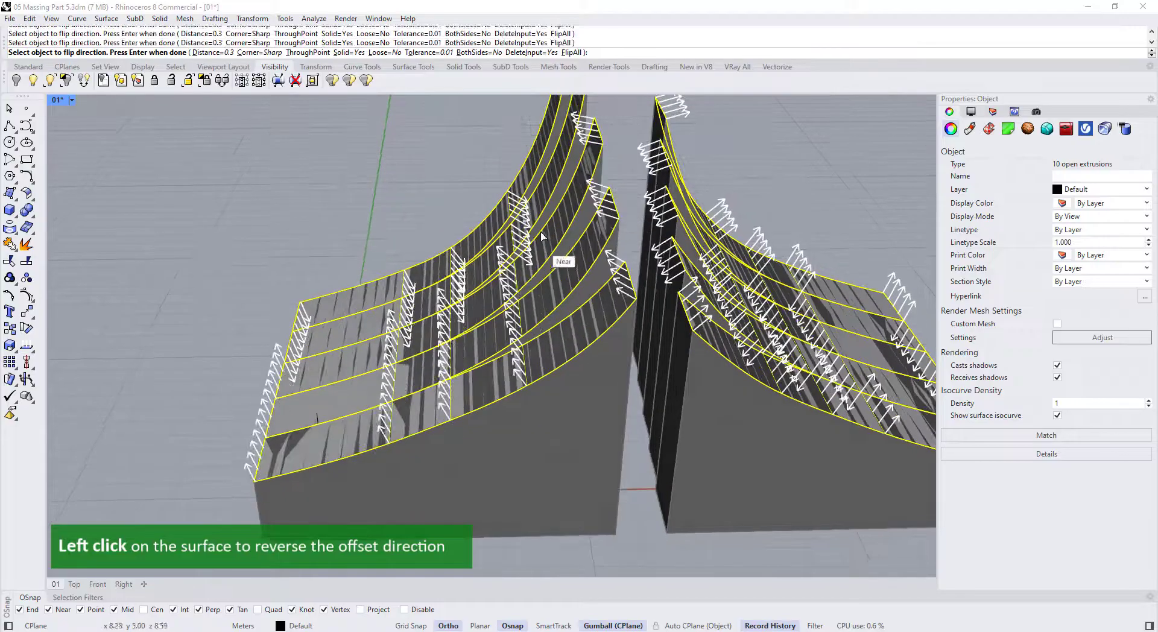
pyautogui.click(539, 212)
pyautogui.click(526, 187)
pyautogui.scroll(-5, 532, 236)
pyautogui.moveTo(621, 256); pyautogui.dragTo(558, 265, button='right')
pyautogui.scroll(5, 585, 265)
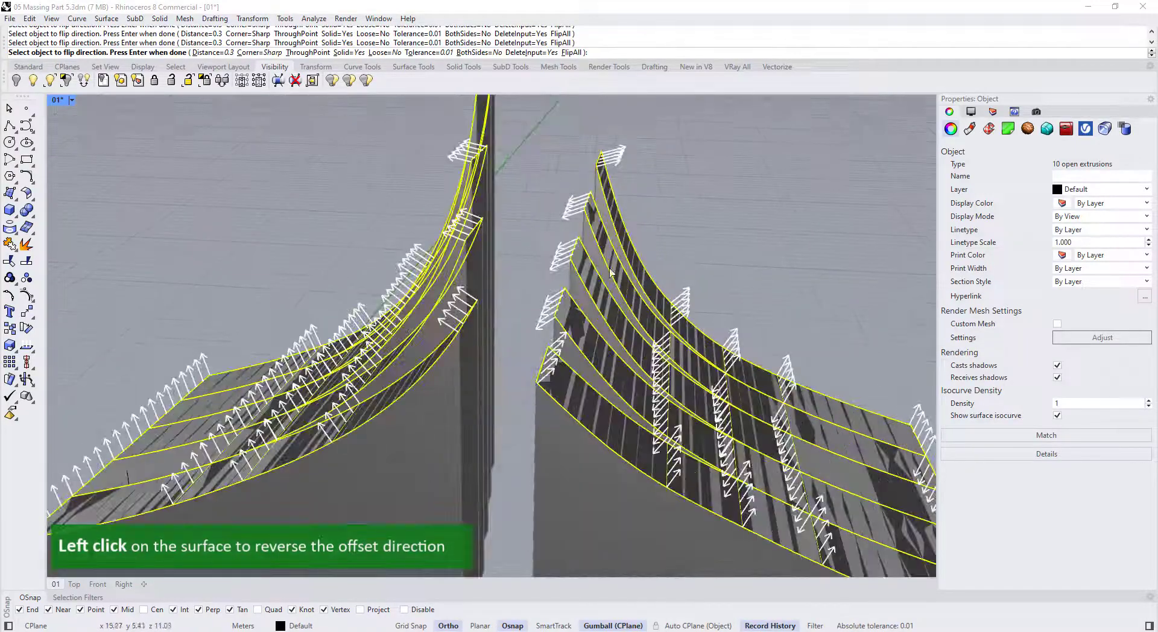
pyautogui.click(582, 326)
pyautogui.click(596, 285)
pyautogui.click(601, 237)
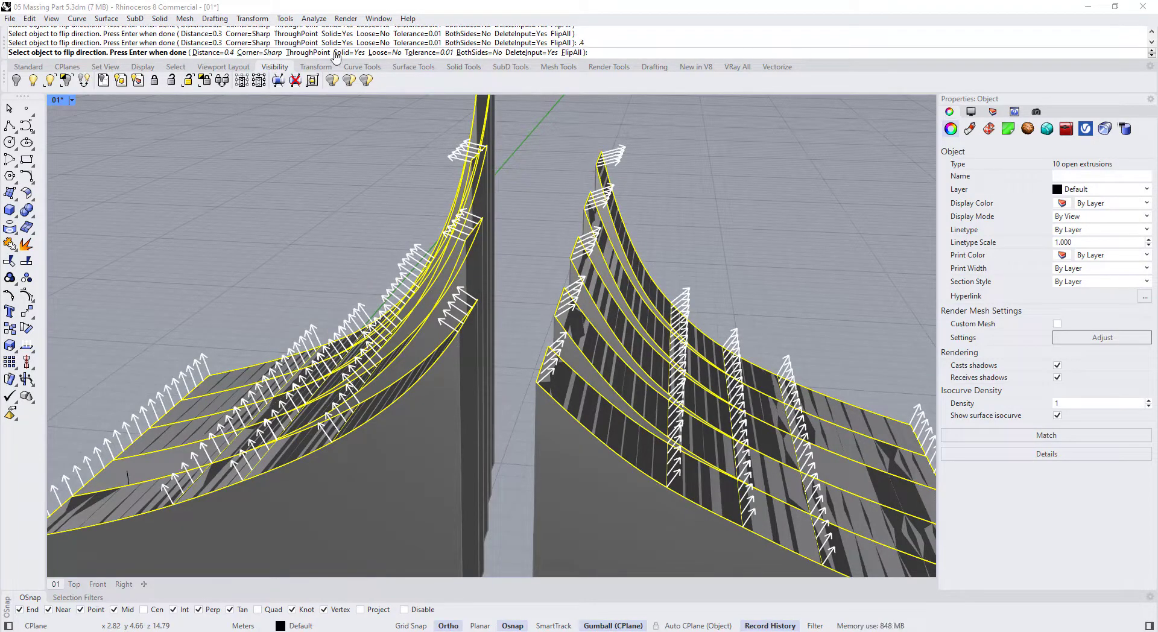
# - Offset the ten roof strips as solids with a distance of 0.4, setting DeleteInput to No
pyautogui.click(533, 52)
pyautogui.scroll(-5, 518, 83)
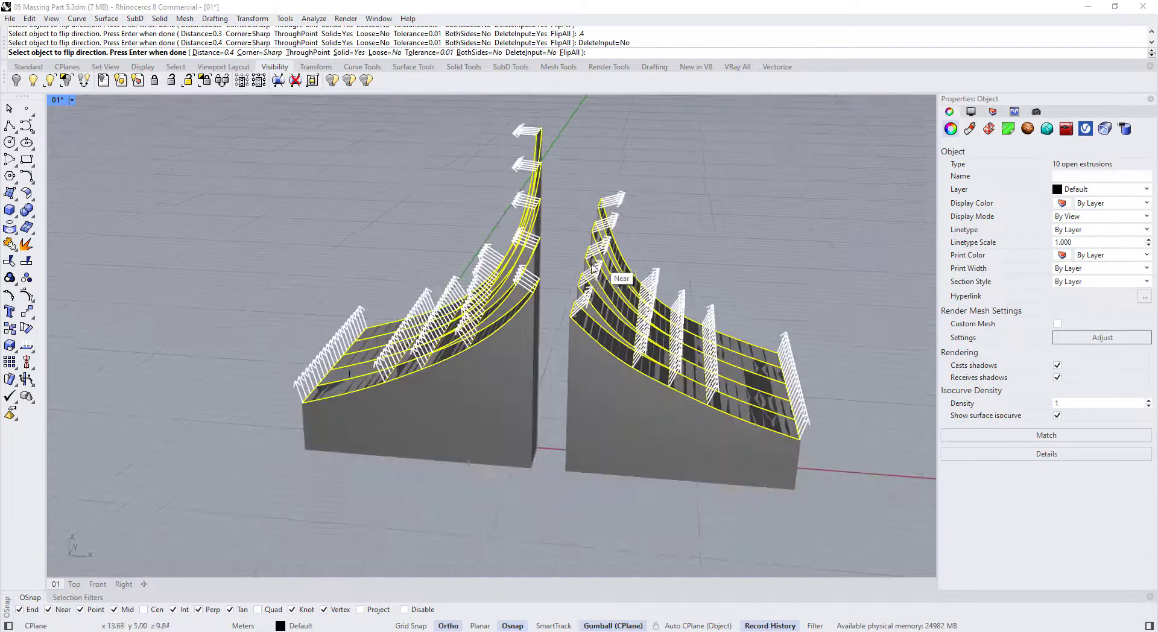
pyautogui.press('Return')
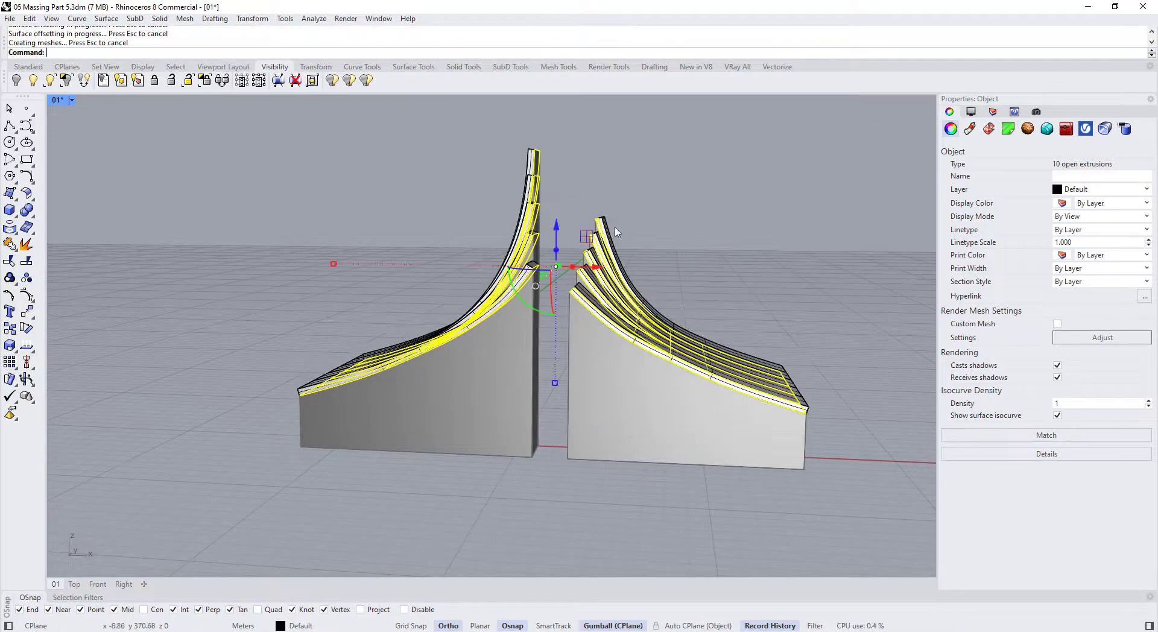
pyautogui.moveTo(629, 263); pyautogui.dragTo(533, 205, button='right')
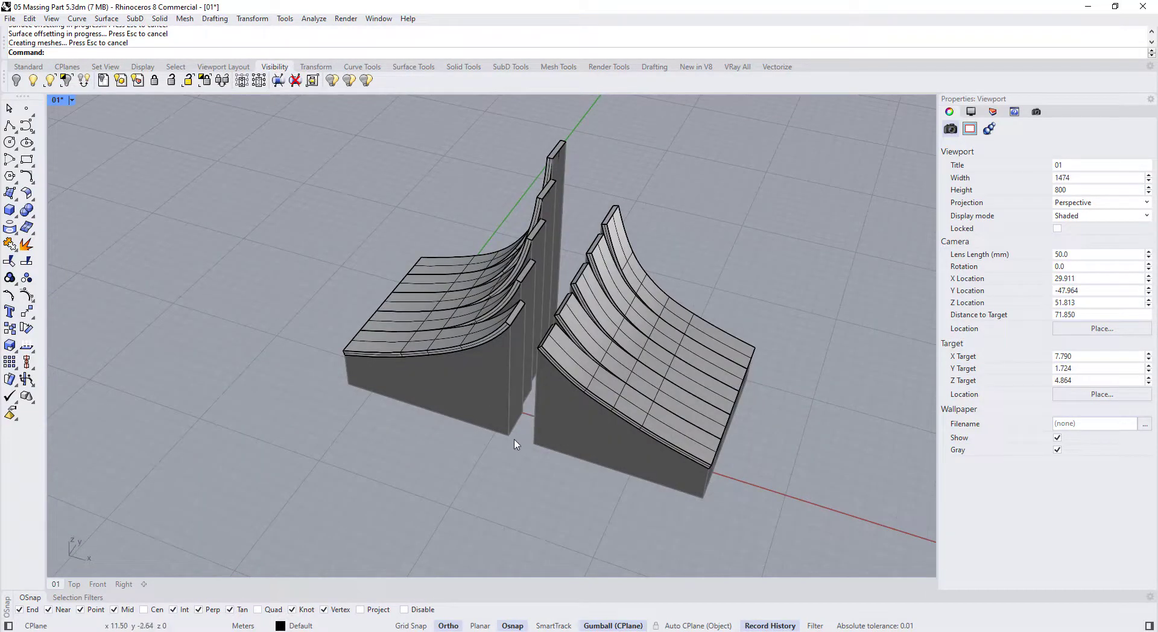
# - Unlock the two merged massing volumes and select both of them
pyautogui.write('Unlock')
pyautogui.press('Return')
pyautogui.click(550, 425)
pyautogui.keyDown('shift'); pyautogui.click(459, 402); pyautogui.keyUp('shift')
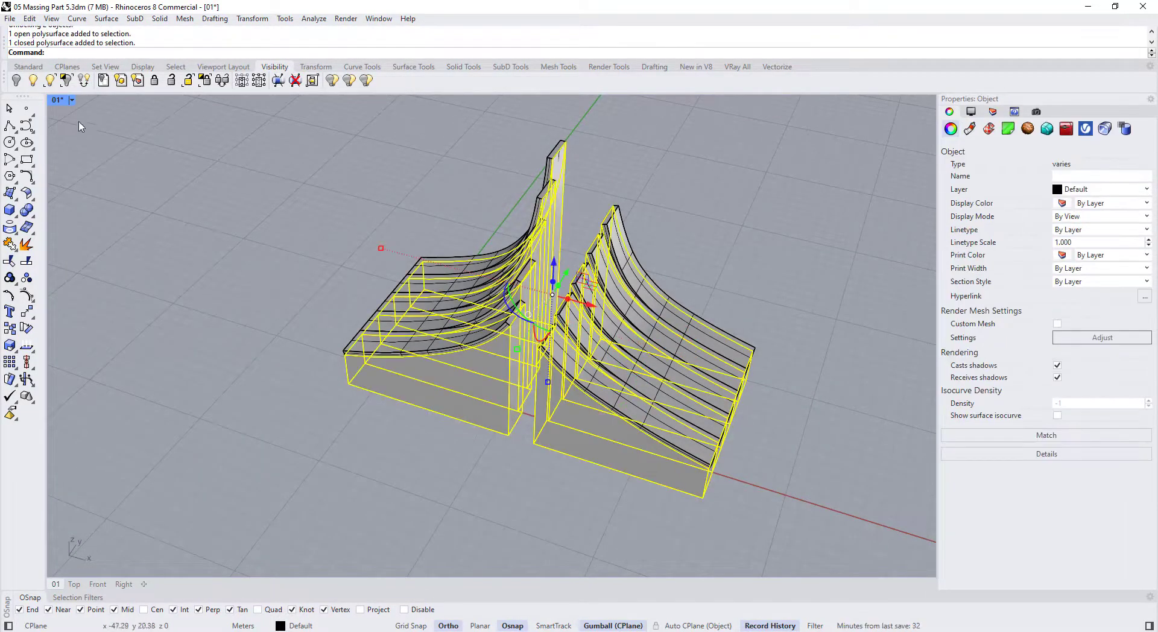
# - Switch to the parallel plan viewport 02 and frame both roof sets in it
pyautogui.doubleClick(58, 102)
pyautogui.doubleClick(58, 102)
pyautogui.moveTo(716, 422); pyautogui.dragTo(394, 439, button='right')
pyautogui.scroll(7, 394, 439)
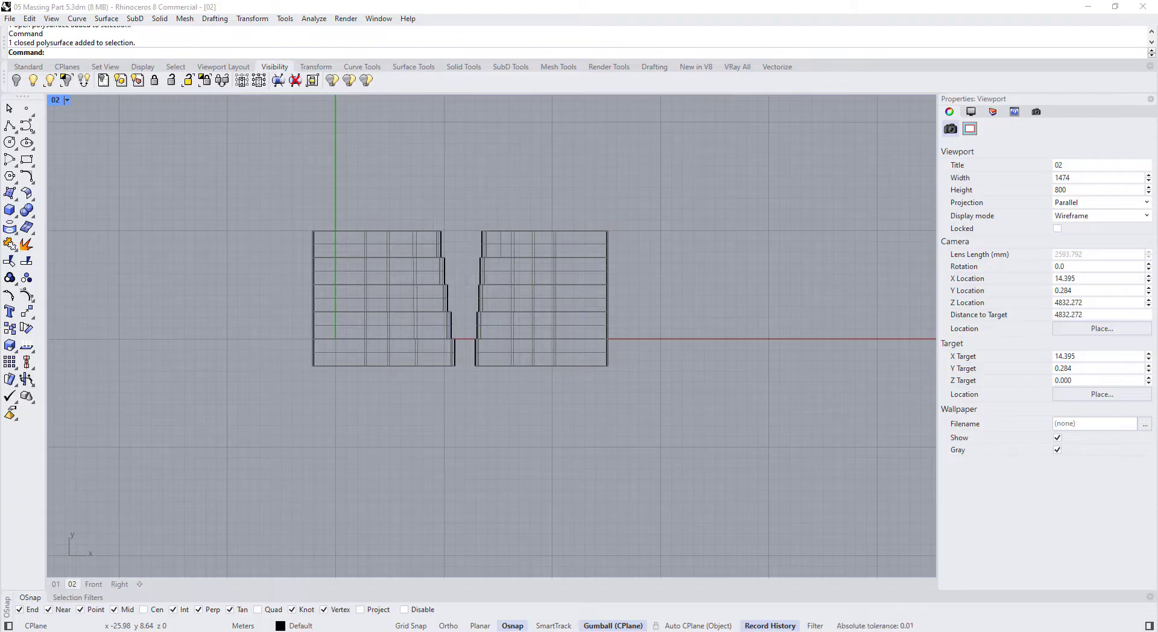
pyautogui.scroll(4, 378, 297)
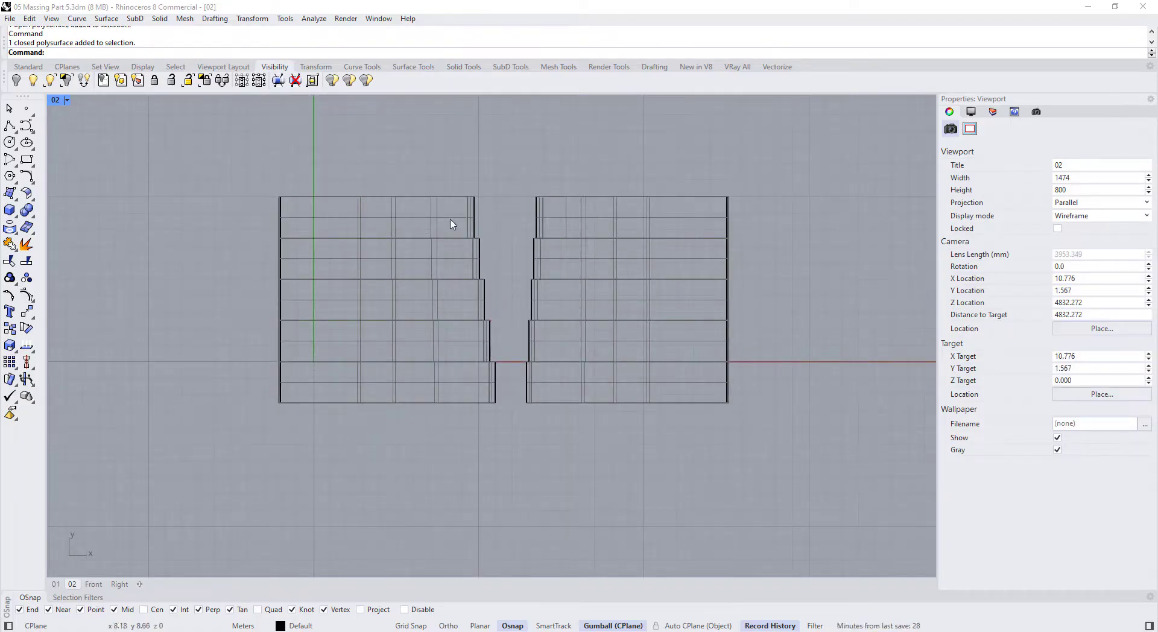
pyautogui.scroll(2, 406, 261)
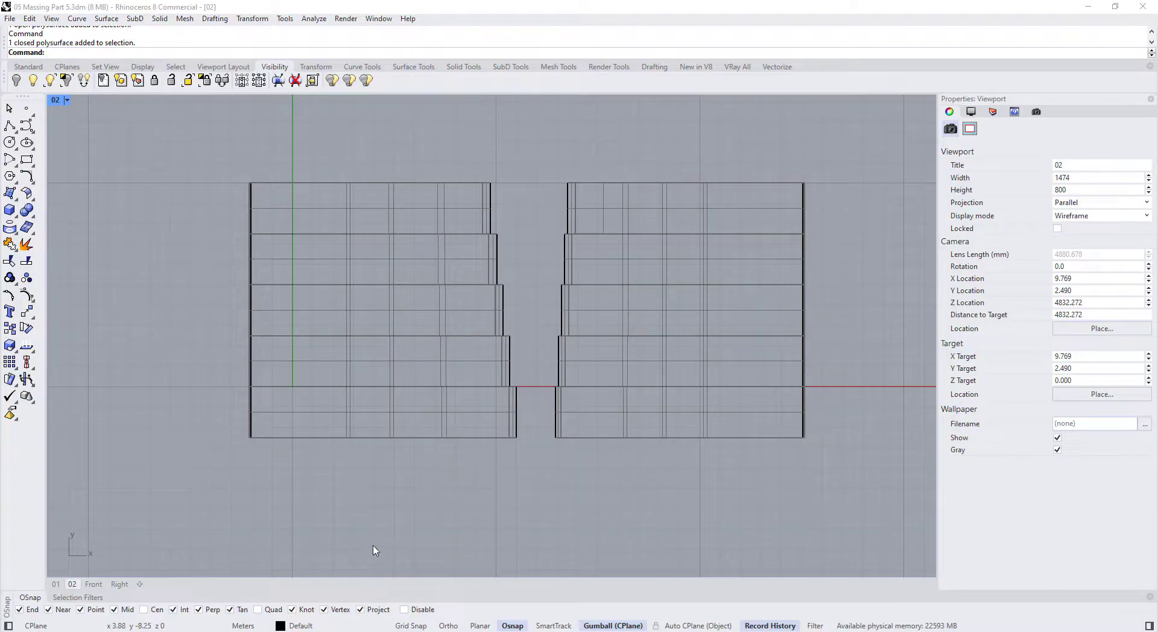
# - Turn on the Project osnap and draw a 3-point rectangle over the taller set, from its outer edge to the rearmost strip's inner end
pyautogui.click(26, 161)
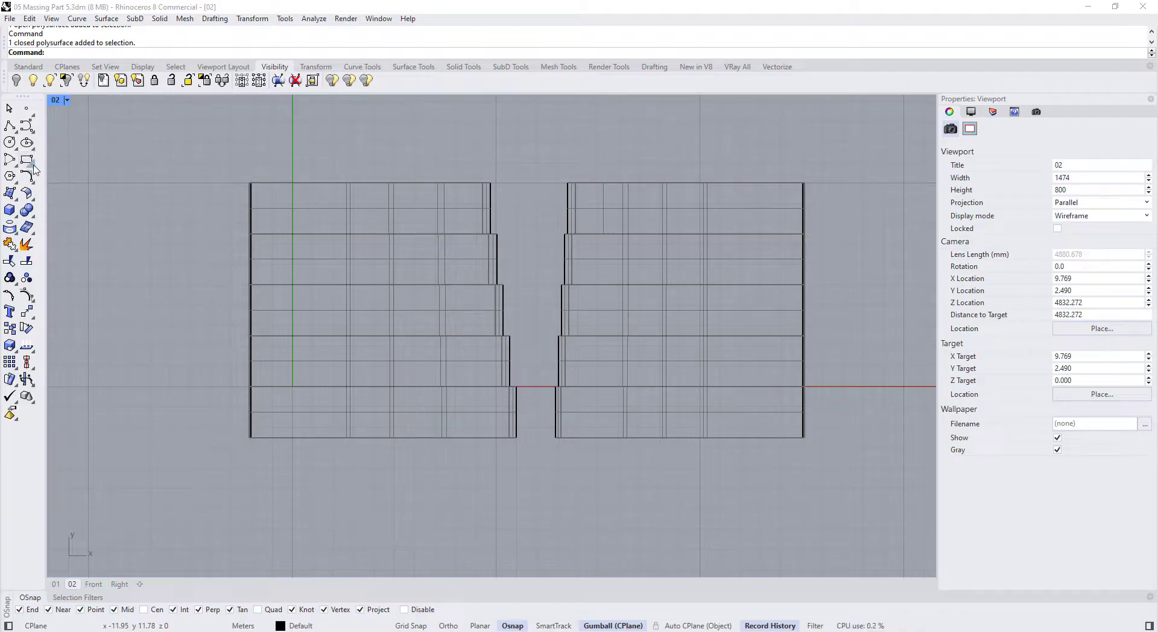
pyautogui.click(61, 184)
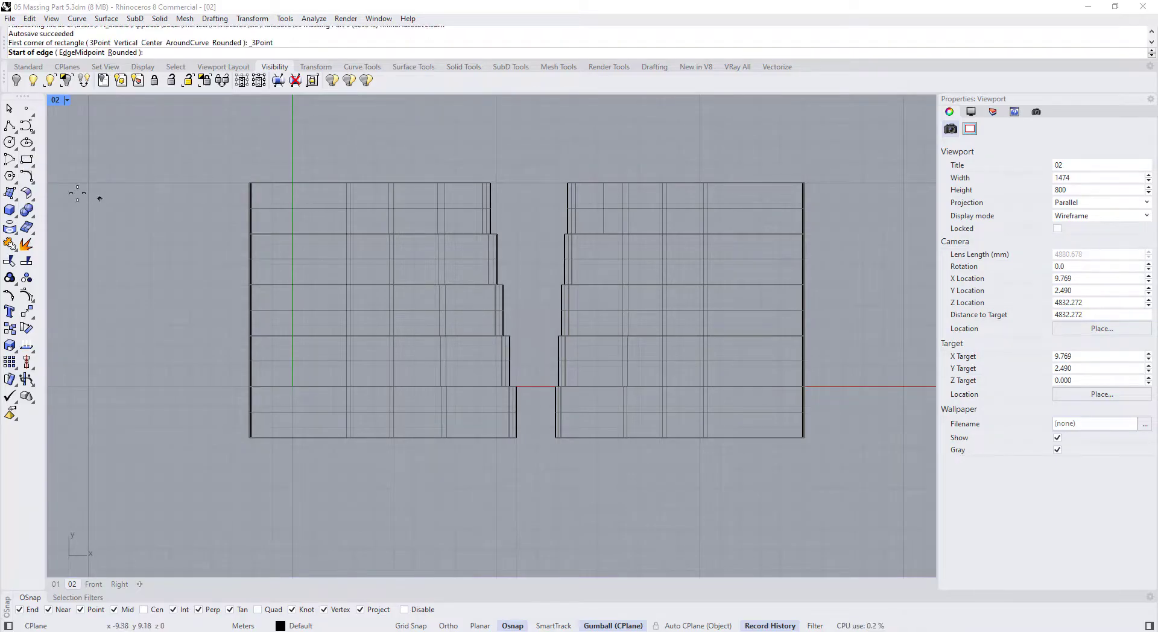
pyautogui.scroll(5, 225, 197)
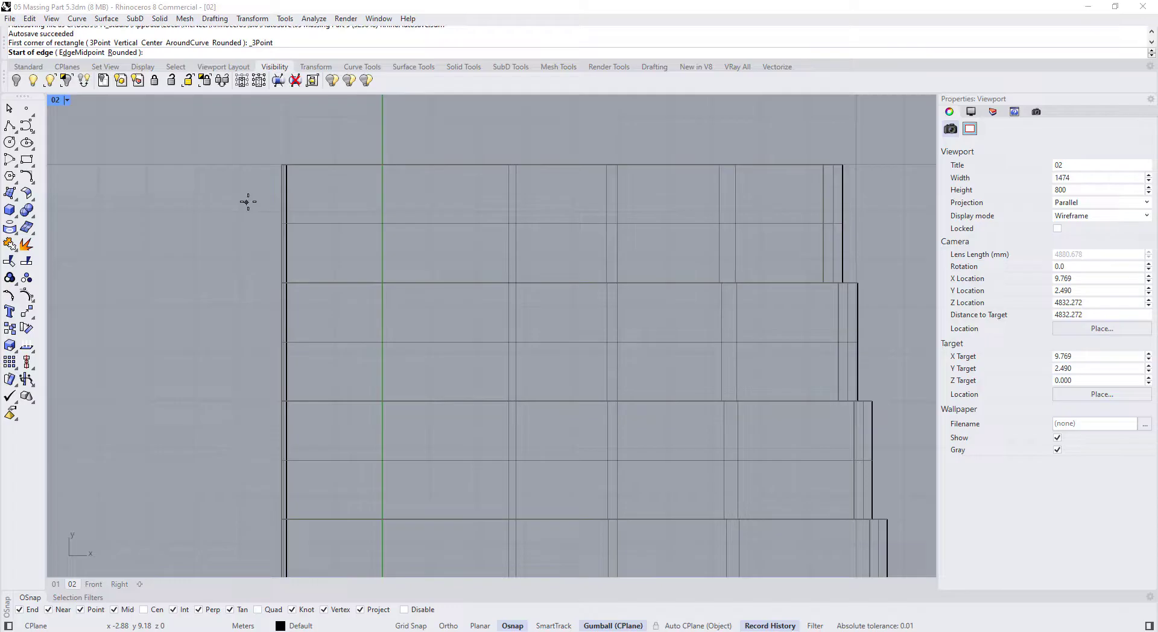
pyautogui.click(286, 164)
pyautogui.scroll(-3, 286, 165)
pyautogui.scroll(3, 286, 416)
pyautogui.click(286, 416)
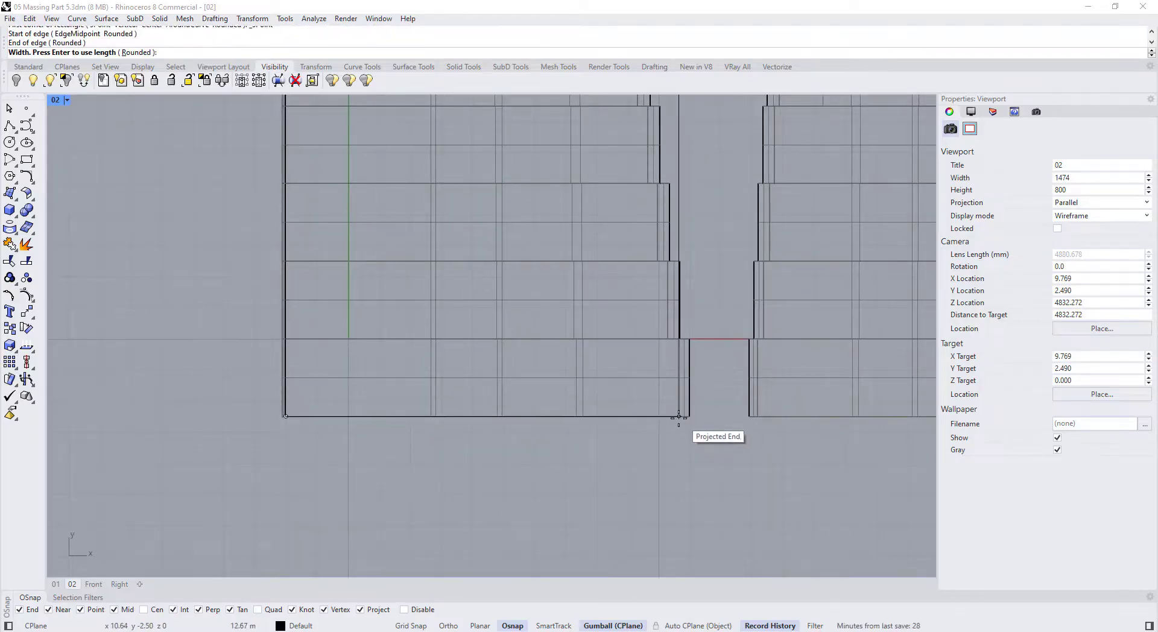
pyautogui.scroll(-1, 669, 415)
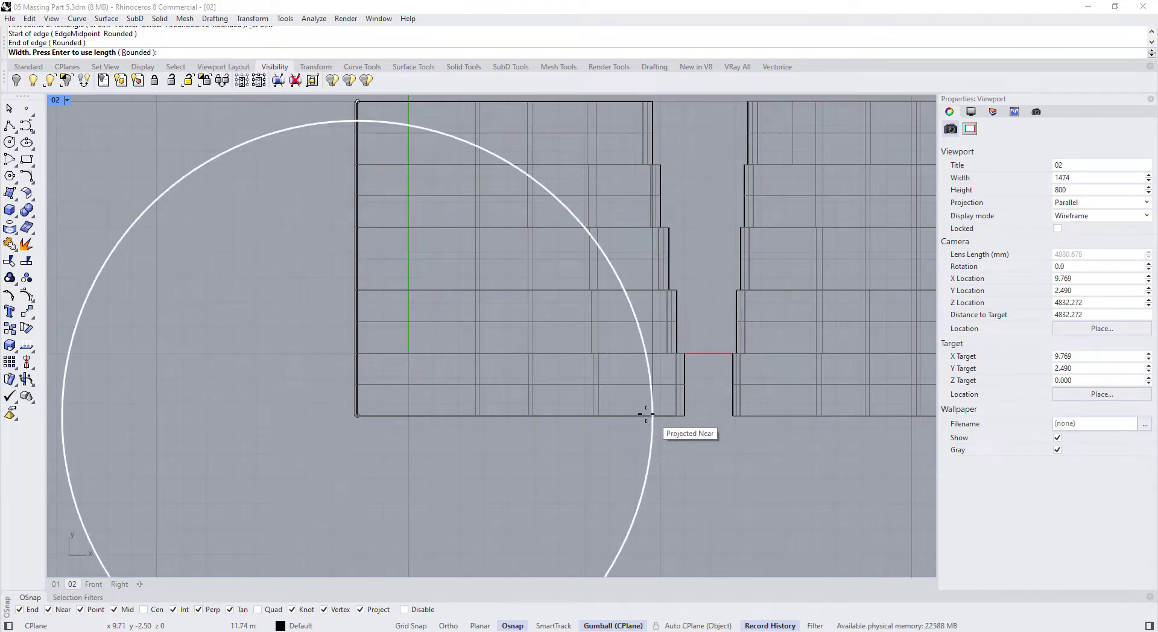
pyautogui.moveTo(579, 444); pyautogui.dragTo(520, 477, button='right')
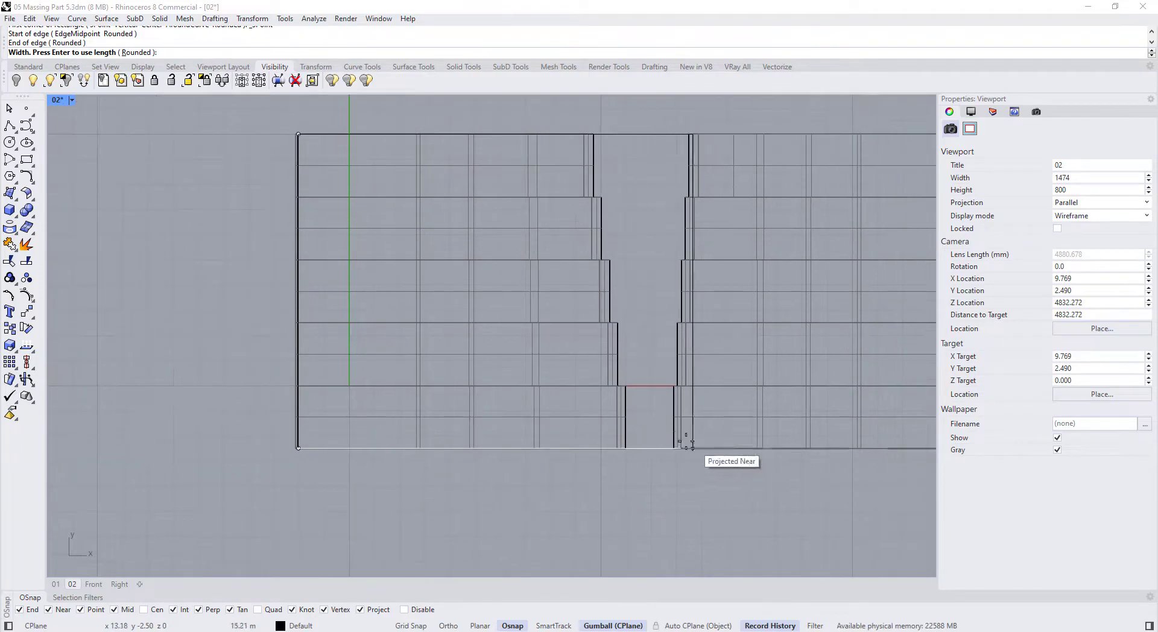
pyautogui.click(581, 134)
pyautogui.moveTo(589, 258); pyautogui.dragTo(470, 318, button='right')
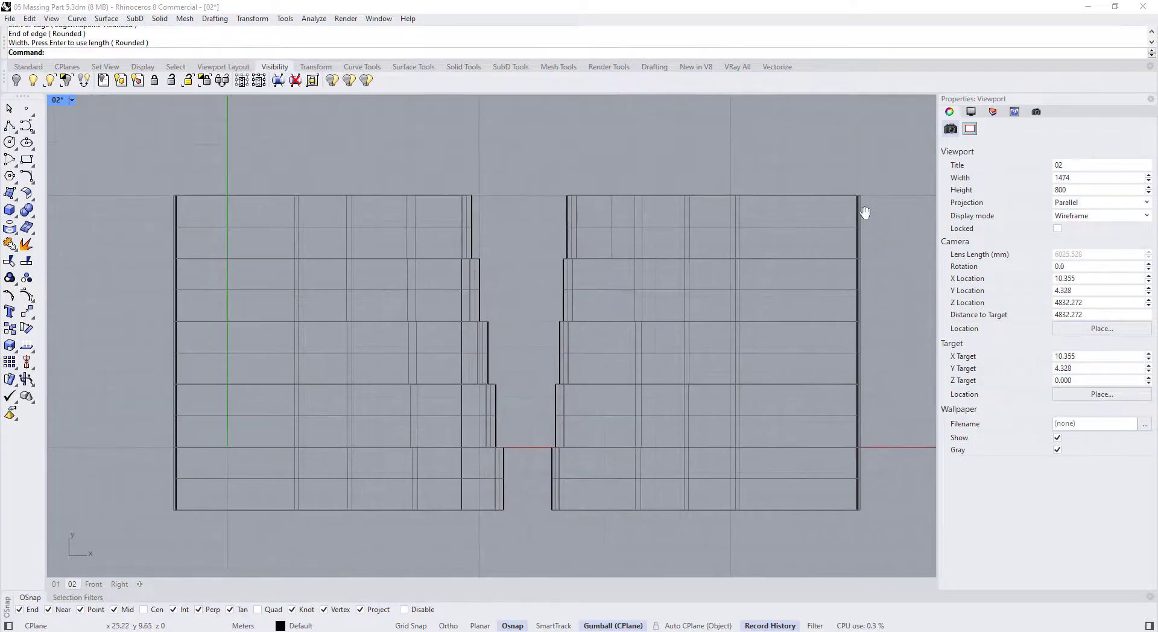
# - Draw a 3-point rectangle over the lower set, from its outer edge to the rearmost strip's inner end
pyautogui.scroll(5, 753, 222)
pyautogui.press('Return')
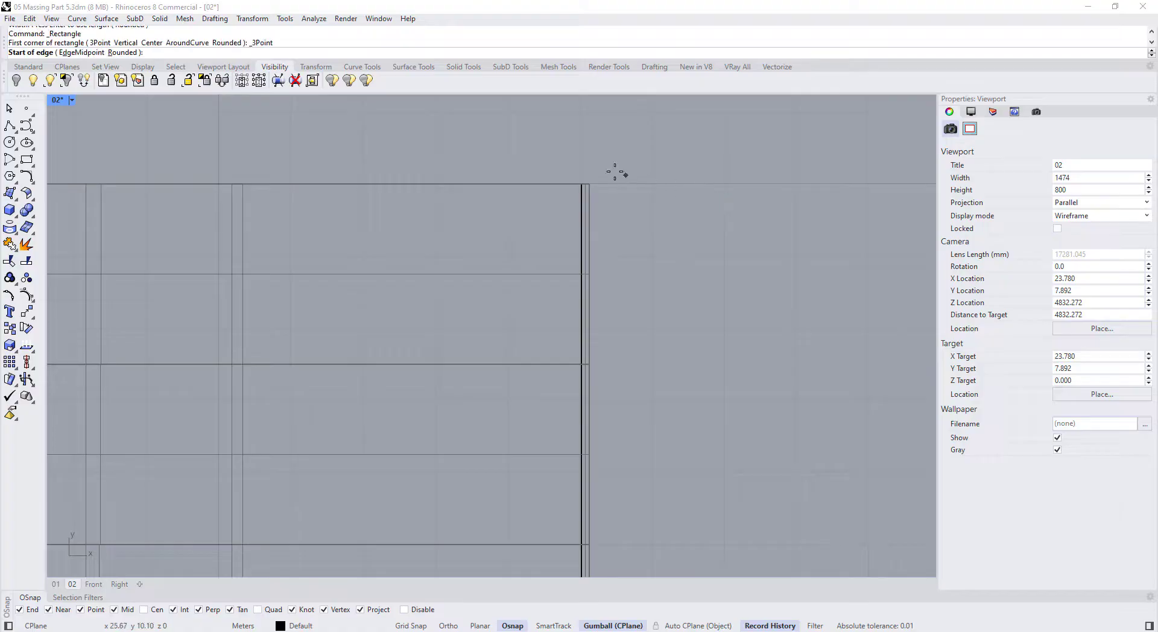
pyautogui.scroll(-1, 578, 180)
pyautogui.click(578, 181)
pyautogui.scroll(-2, 561, 340)
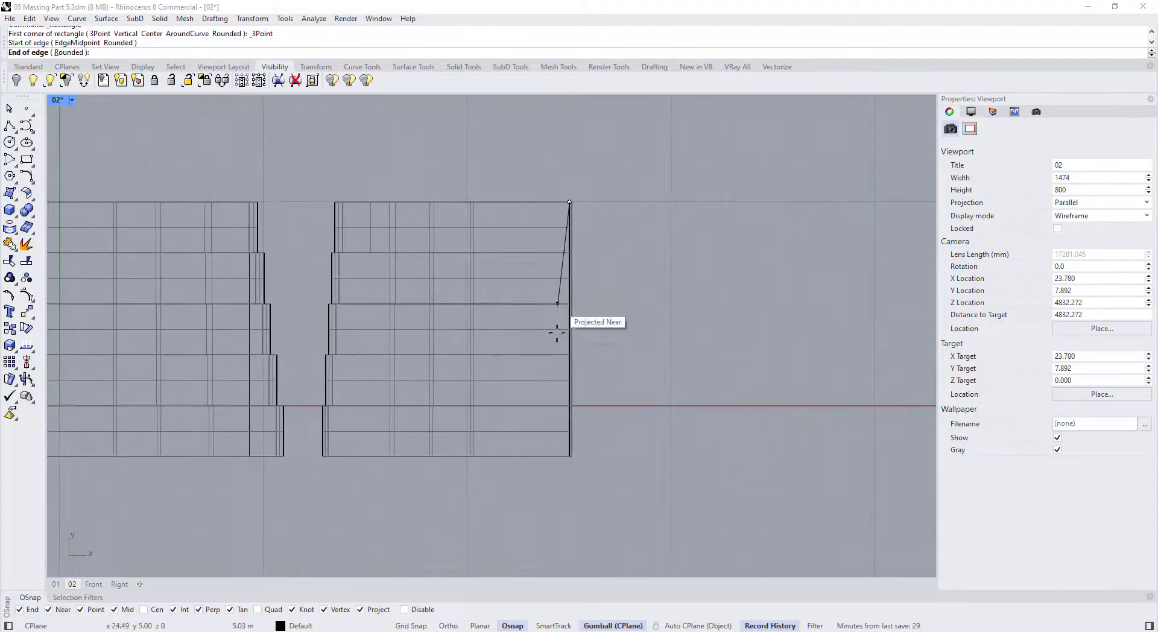
pyautogui.click(572, 458)
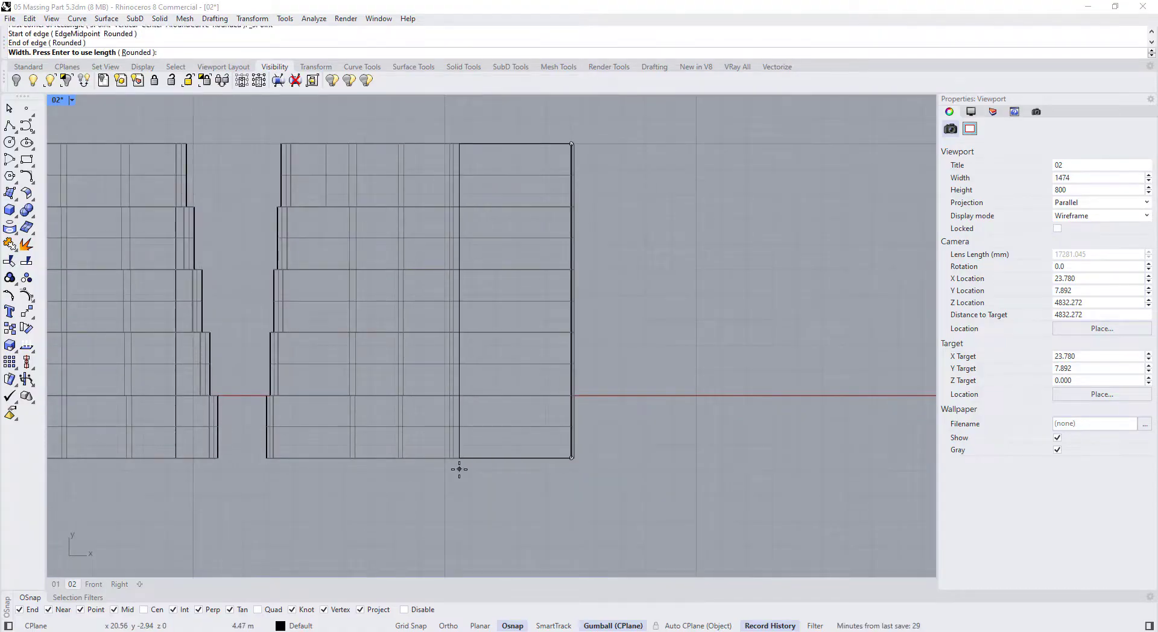
pyautogui.press('Tab')
pyautogui.press('Tab')
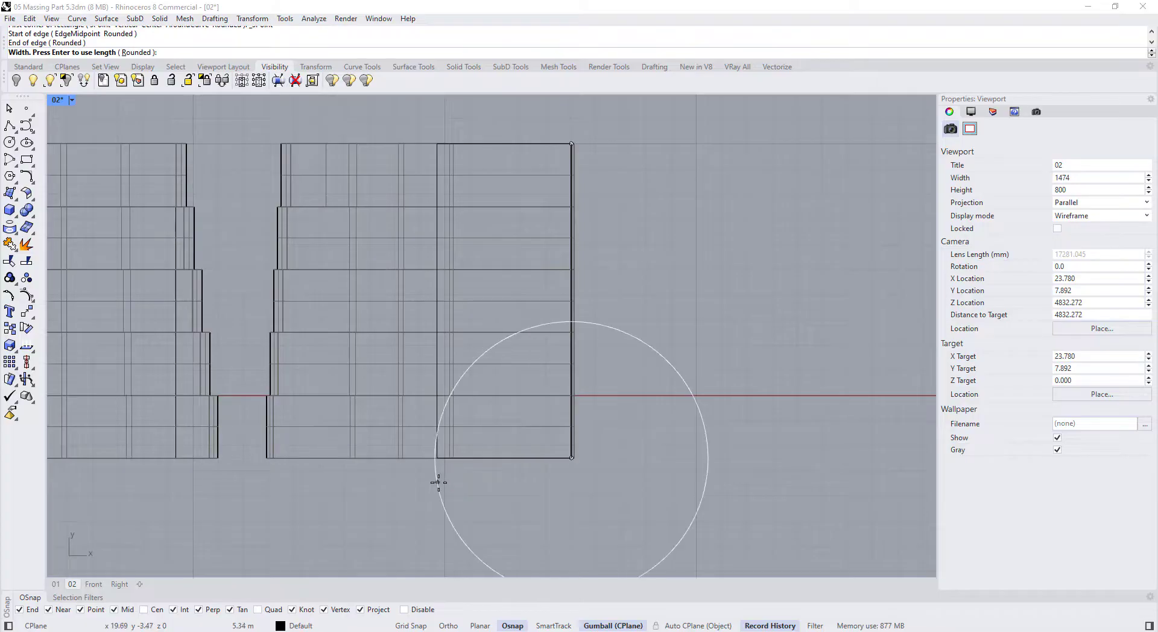
pyautogui.press('Tab')
pyautogui.scroll(2, 436, 463)
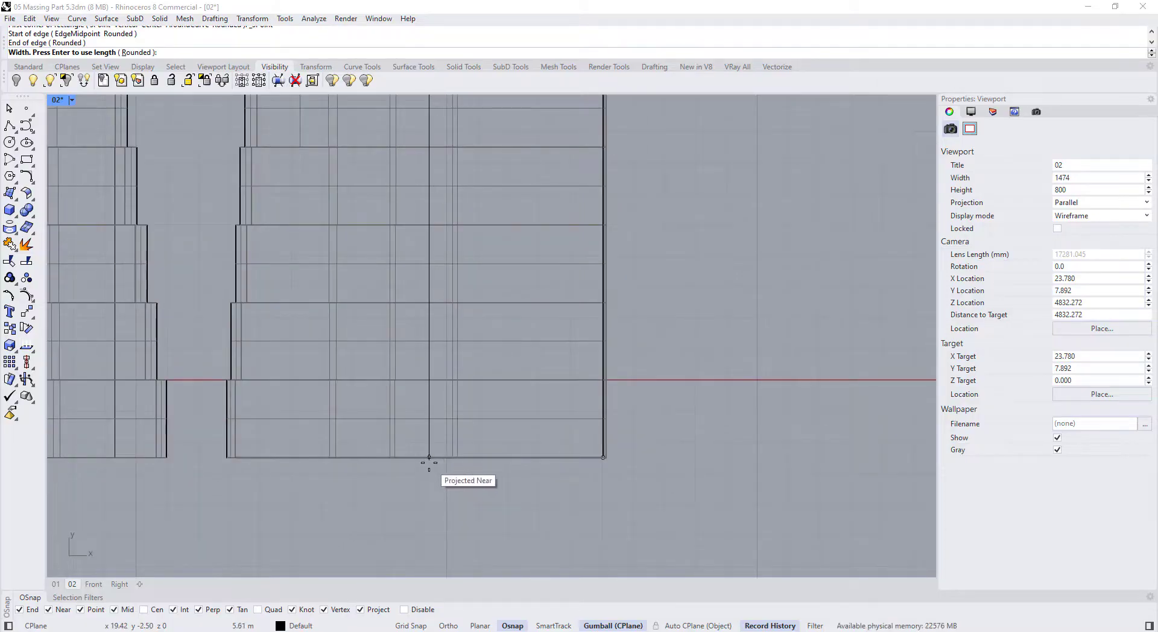
pyautogui.scroll(-3, 389, 516)
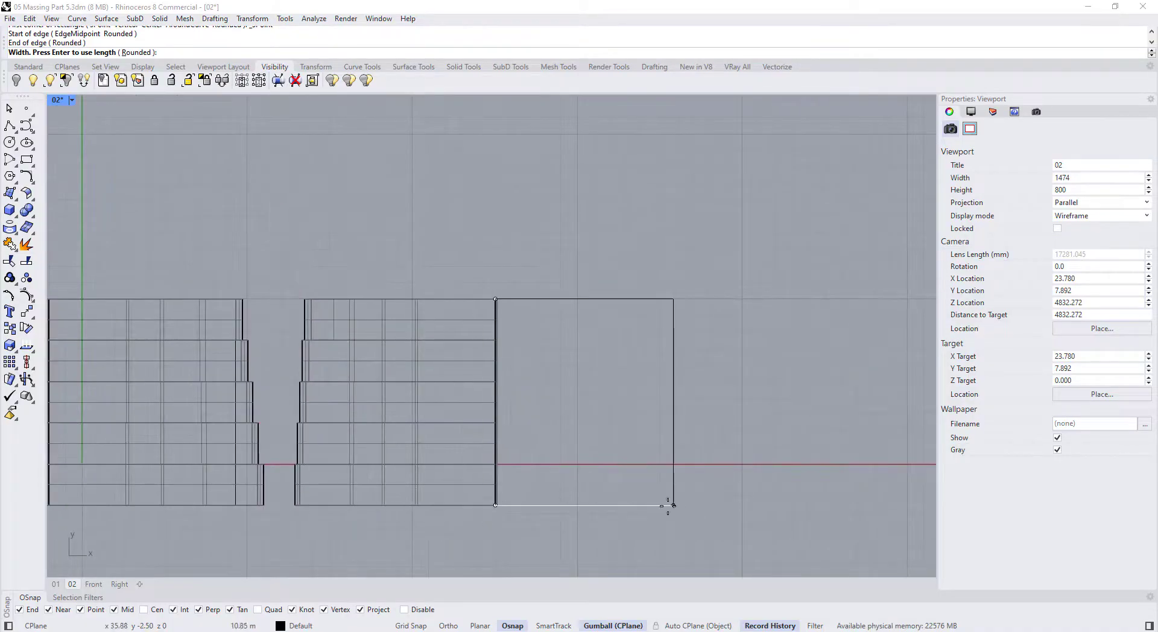
pyautogui.scroll(7, 305, 300)
pyautogui.click(308, 294)
# - Offset the plan rectangles of both sets inward by a distance of 0.5
pyautogui.scroll(-8, 513, 293)
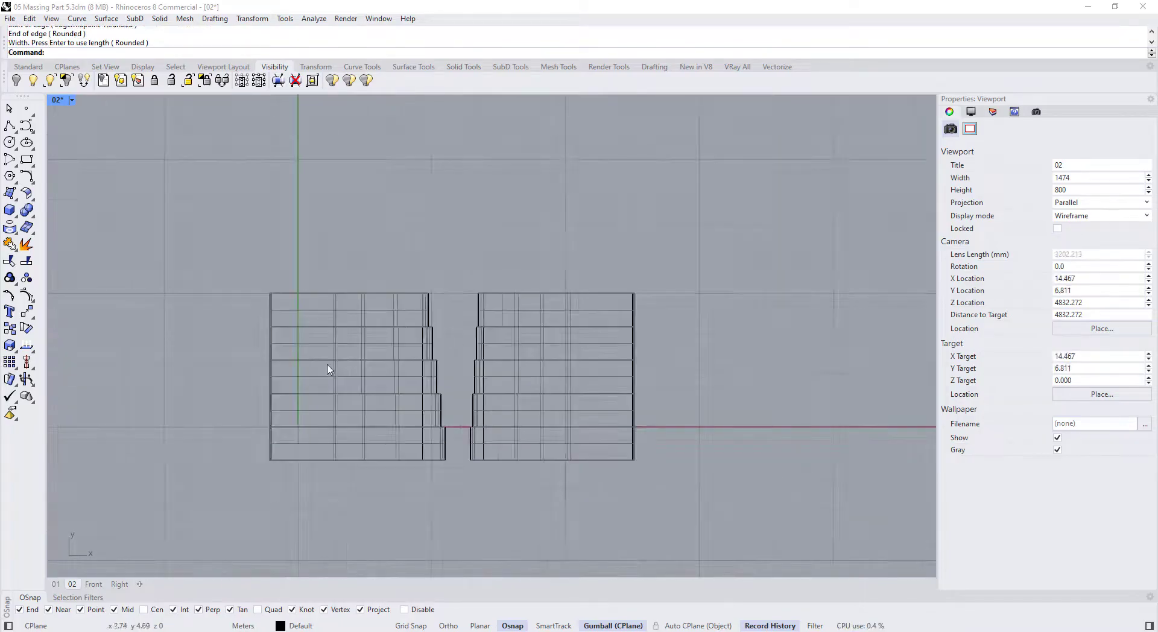
pyautogui.scroll(4, 328, 370)
pyautogui.click(543, 372)
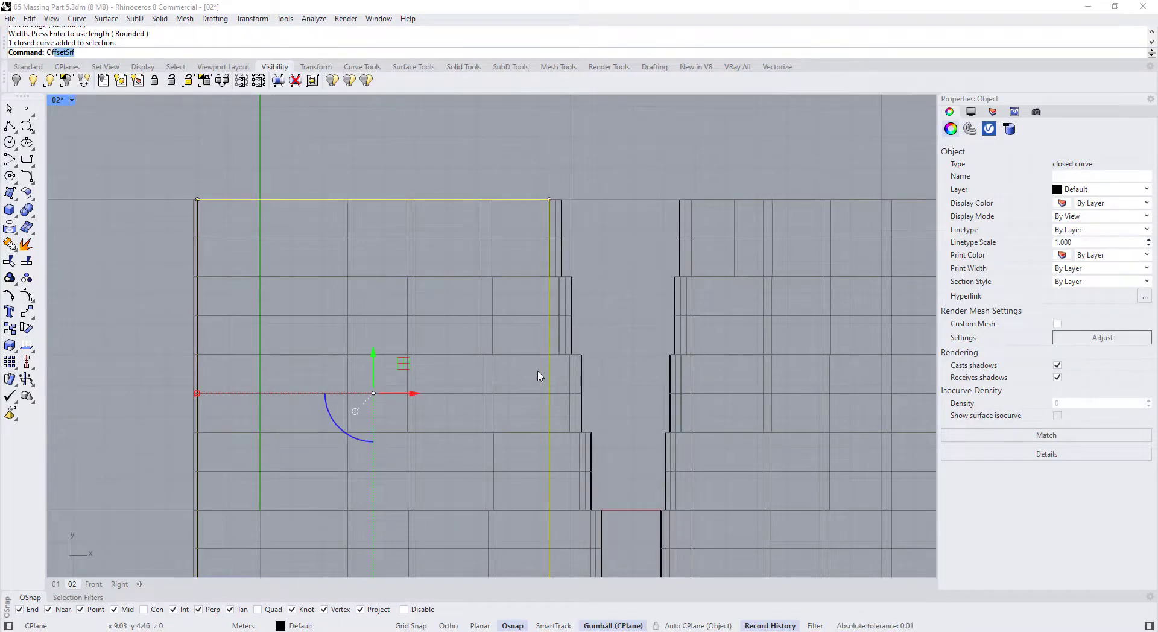
pyautogui.click(65, 64)
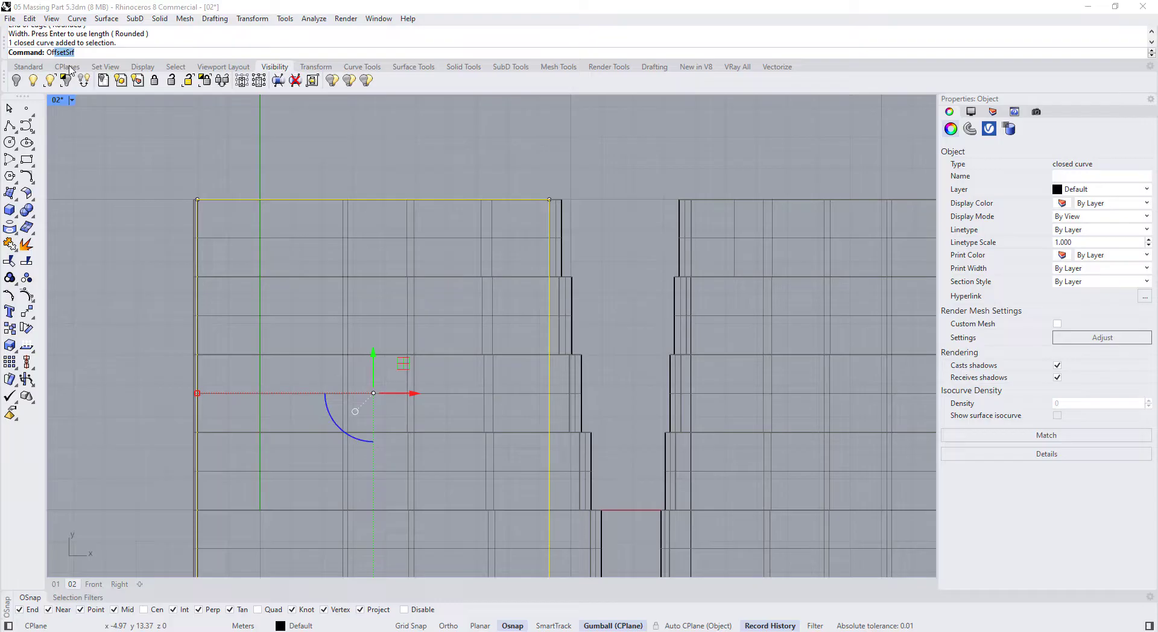
pyautogui.scroll(-4, 391, 277)
pyautogui.click(392, 278)
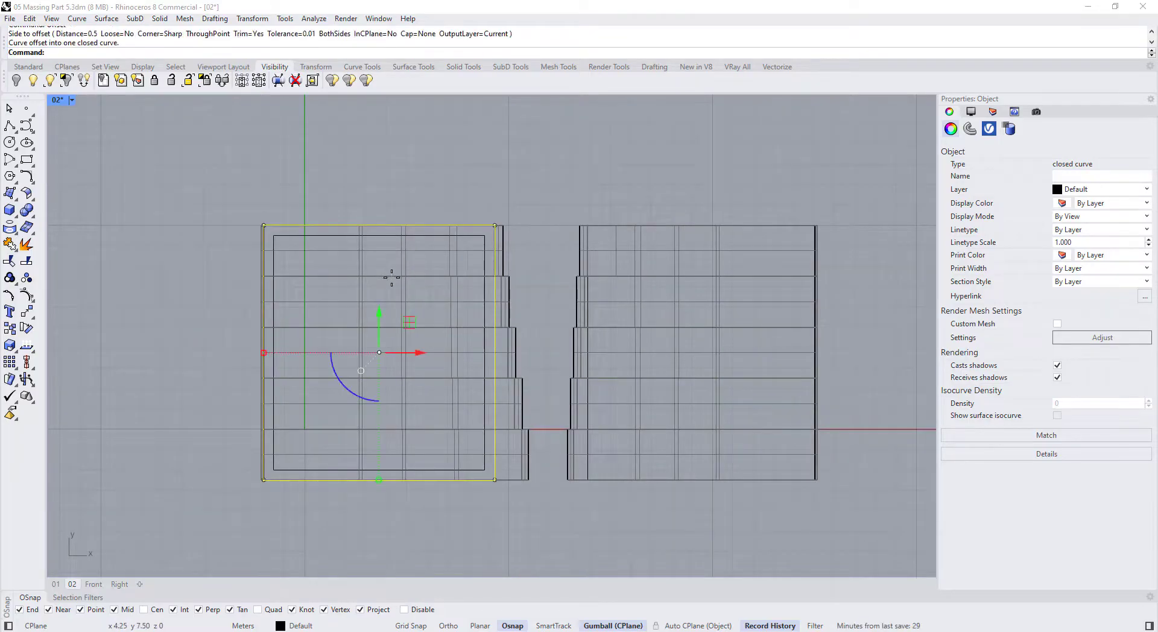
pyautogui.click(815, 273)
pyautogui.click(851, 304)
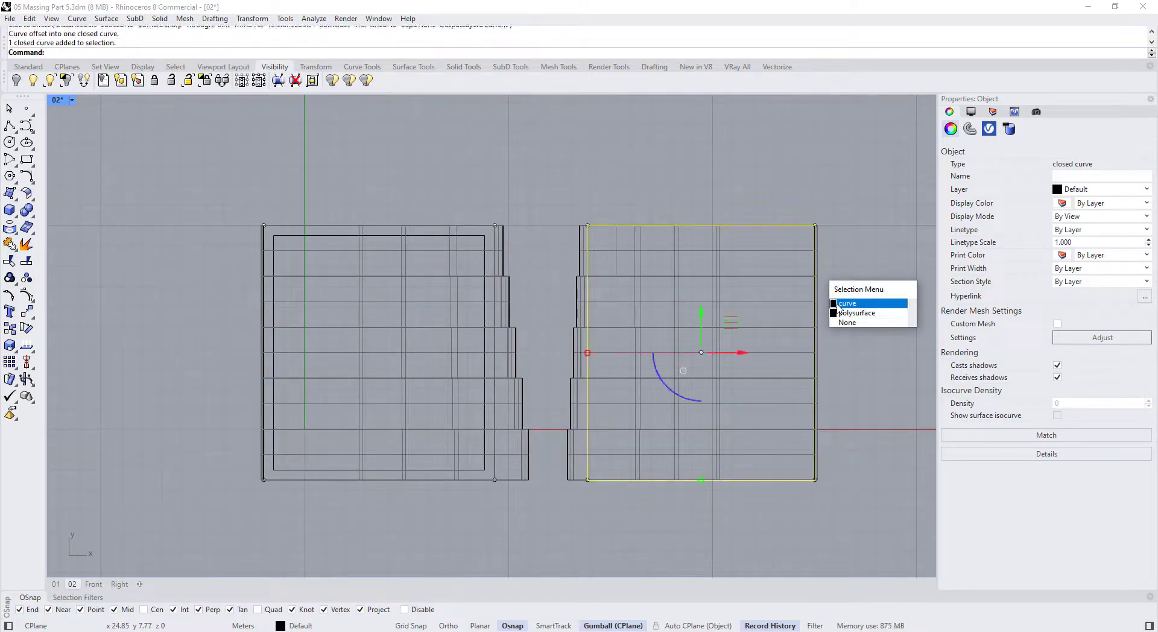
pyautogui.press('Return')
pyautogui.click(726, 301)
# - Delete the two original outer rectangles, accepting the history break, and keep only the inner offset rectangles
pyautogui.scroll(10, 510, 241)
pyautogui.click(463, 224)
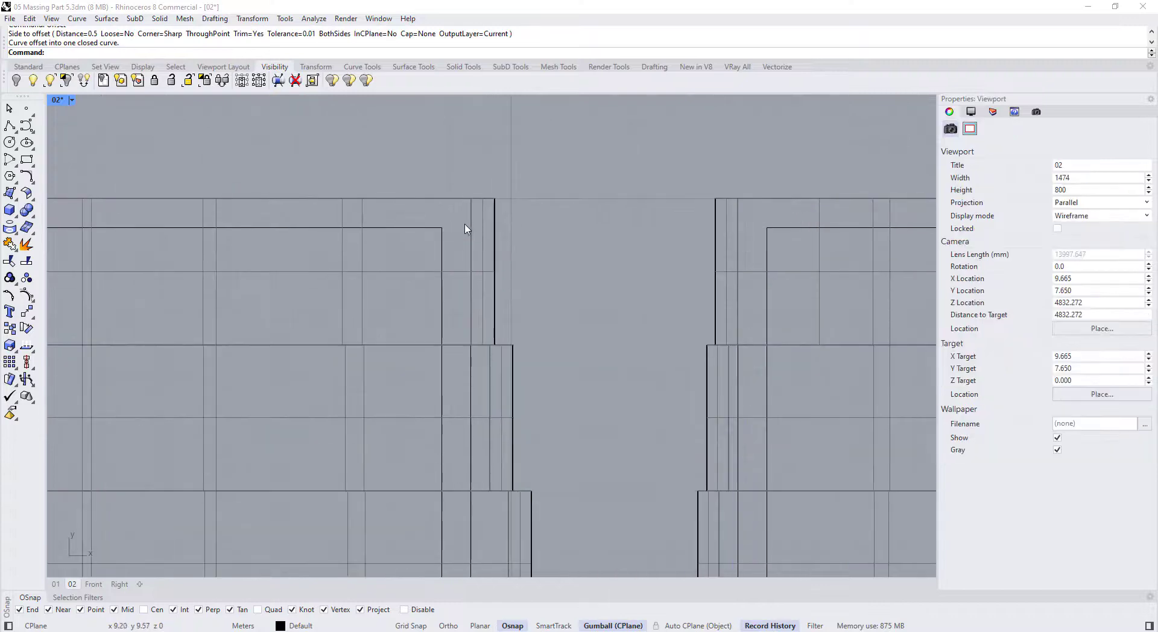
pyautogui.click(470, 224)
pyautogui.scroll(-2, 471, 229)
pyautogui.press('Delete')
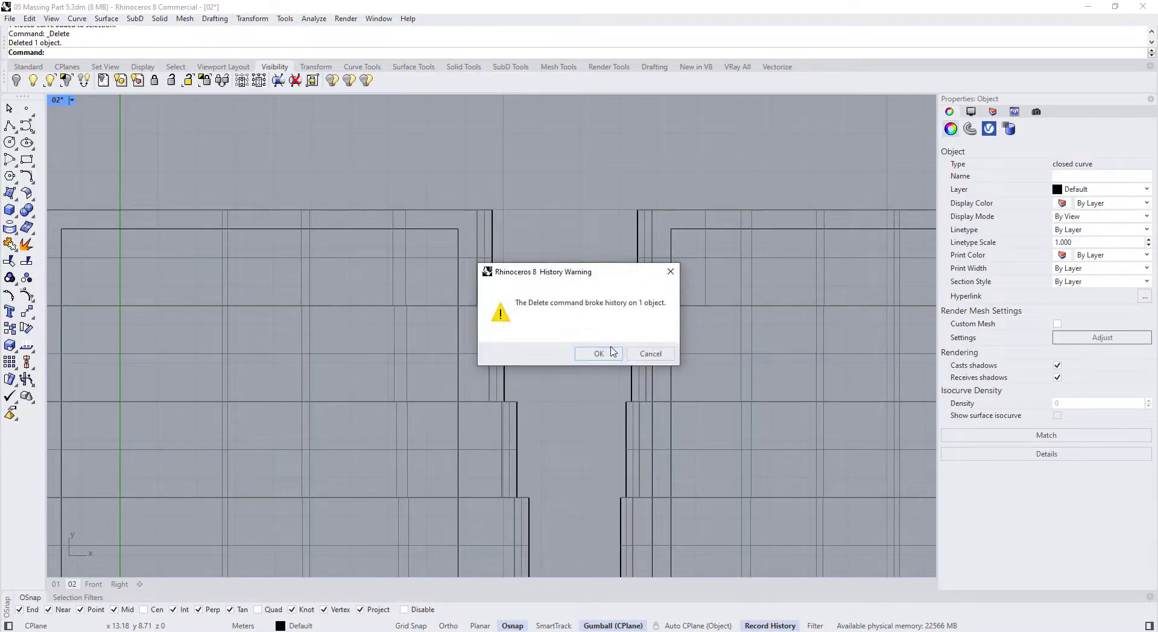
pyautogui.click(615, 355)
pyautogui.click(671, 250)
pyautogui.press('Delete')
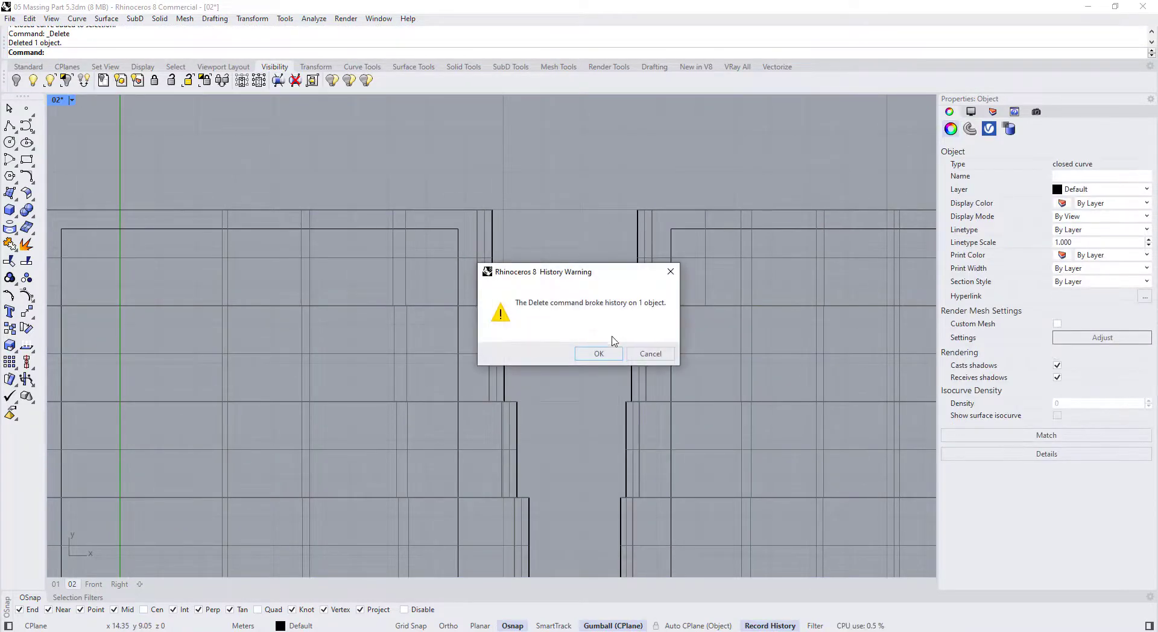
pyautogui.click(614, 353)
# - Select both inner rectangles and, in perspective viewport 01, extrude them vertically both ways into solid towers passing through the roof sets
pyautogui.click(665, 254)
pyautogui.keyDown('shift'); pyautogui.click(458, 237); pyautogui.keyUp('shift')
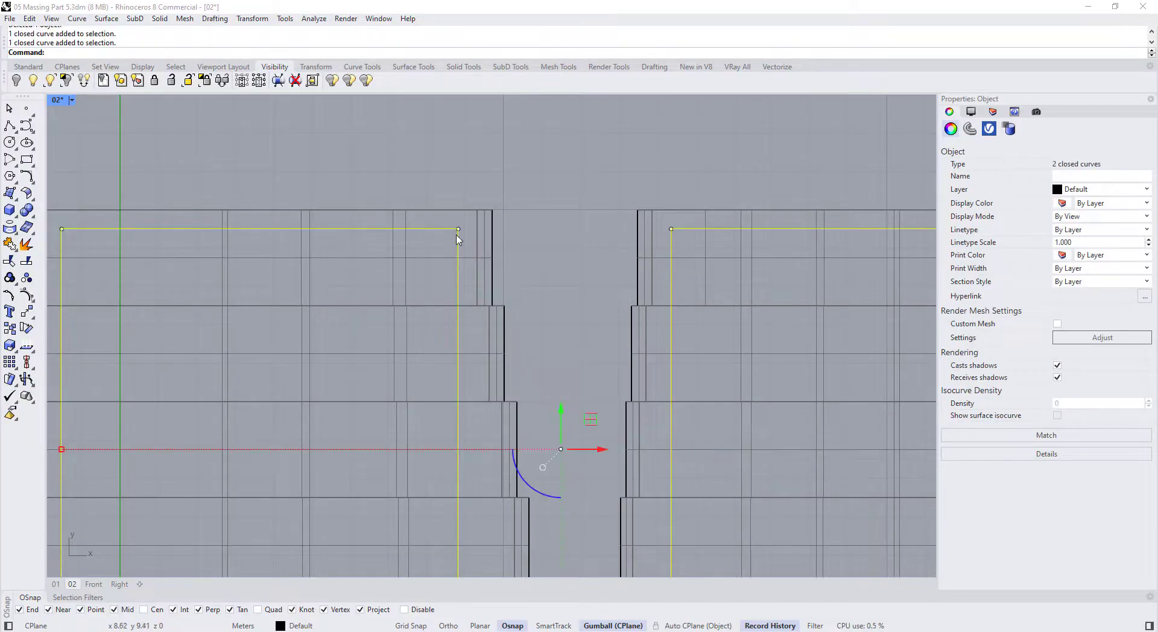
pyautogui.doubleClick(59, 101)
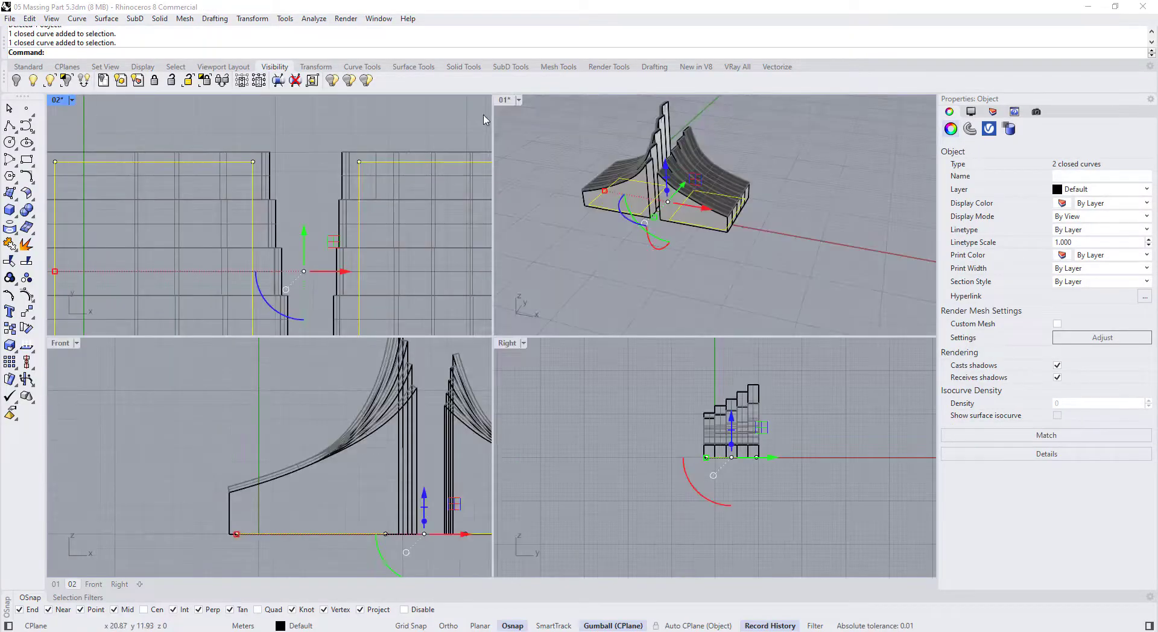
pyautogui.doubleClick(508, 101)
pyautogui.scroll(-3, 459, 262)
pyautogui.moveTo(424, 416); pyautogui.dragTo(406, 365, button='right')
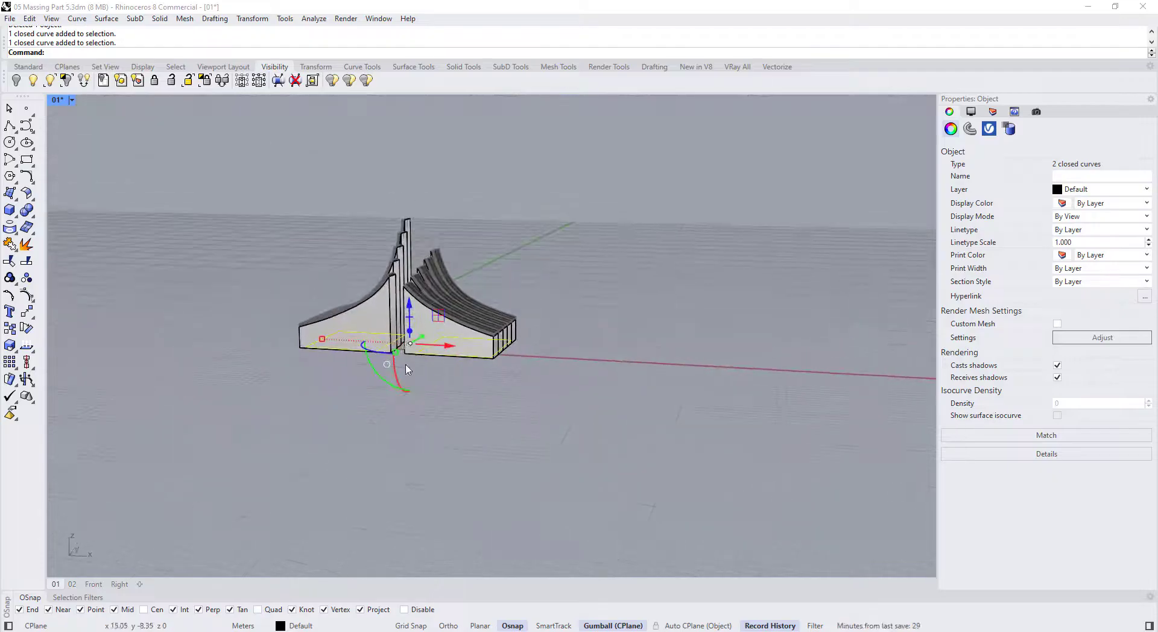
pyautogui.moveTo(409, 338); pyautogui.dragTo(406, 188)
pyautogui.click(576, 227)
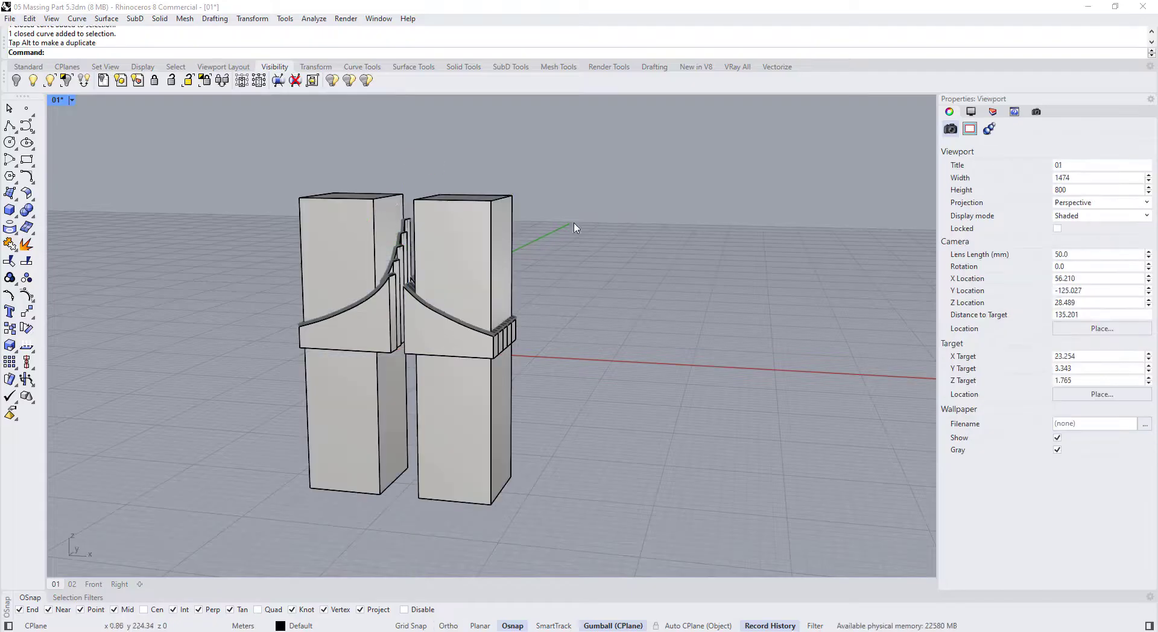
# - Examine from below and above where the two towers pass through the merged massing volumes
pyautogui.scroll(6, 456, 275)
pyautogui.scroll(-2, 416, 302)
pyautogui.moveTo(319, 335)
pyautogui.mouseDown(button='right')
pyautogui.moveTo(310, 287)
pyautogui.moveTo(329, 335)
pyautogui.mouseUp(button='right')
pyautogui.click(331, 339)
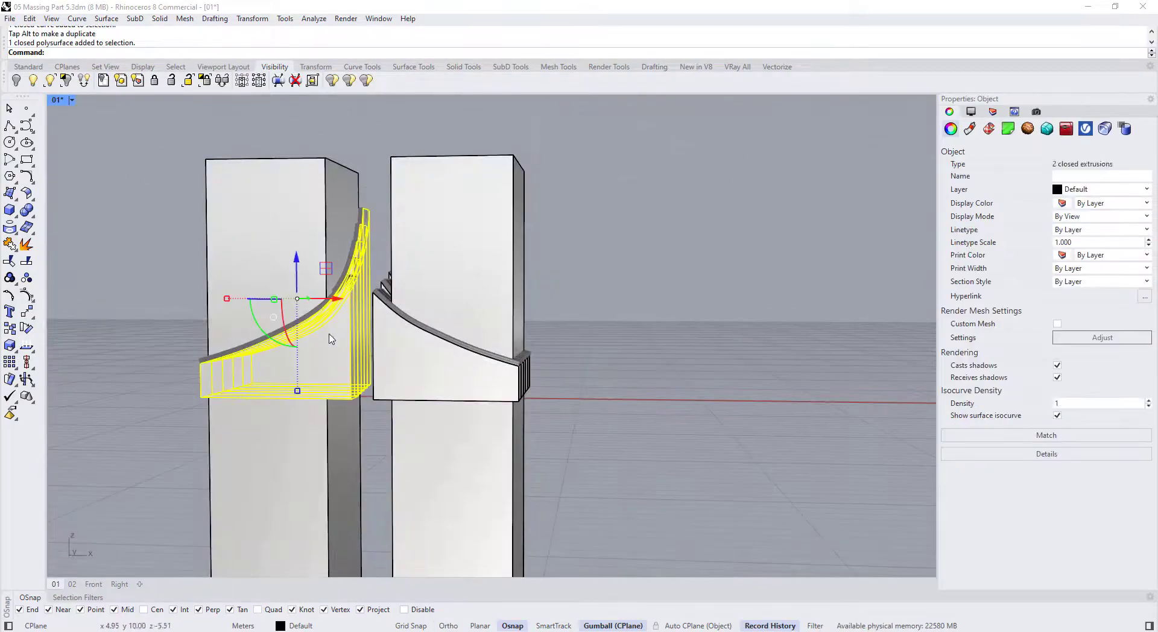
pyautogui.click(401, 361)
pyautogui.click(606, 330)
pyautogui.moveTo(265, 355); pyautogui.dragTo(261, 333, button='right')
pyautogui.scroll(4, 398, 314)
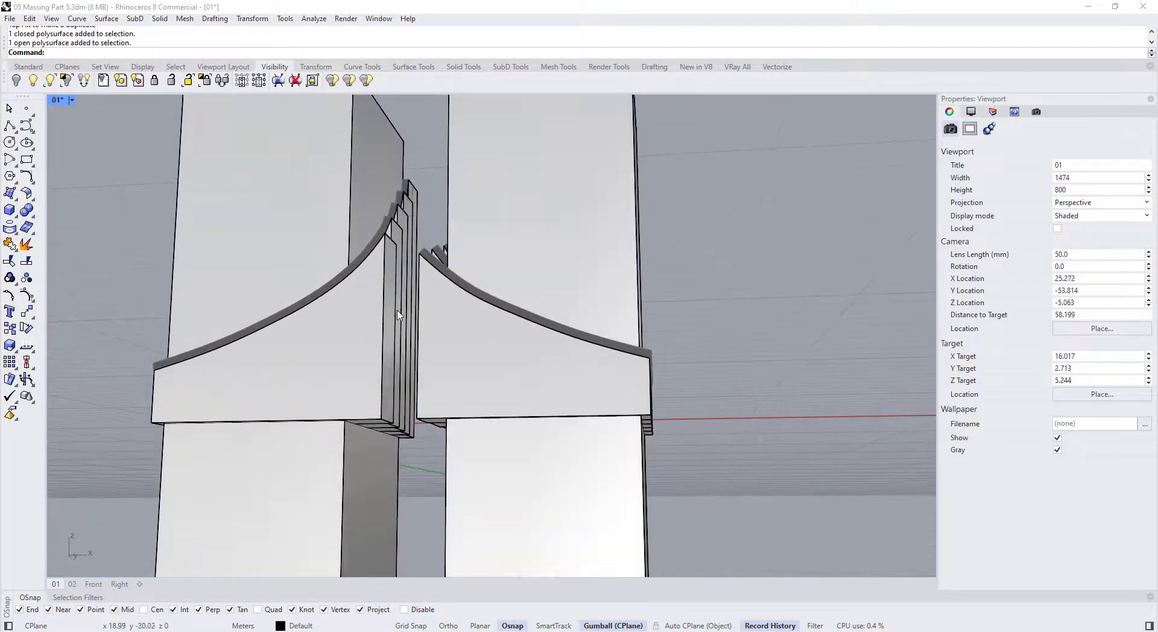
pyautogui.moveTo(385, 321); pyautogui.dragTo(350, 331, button='right')
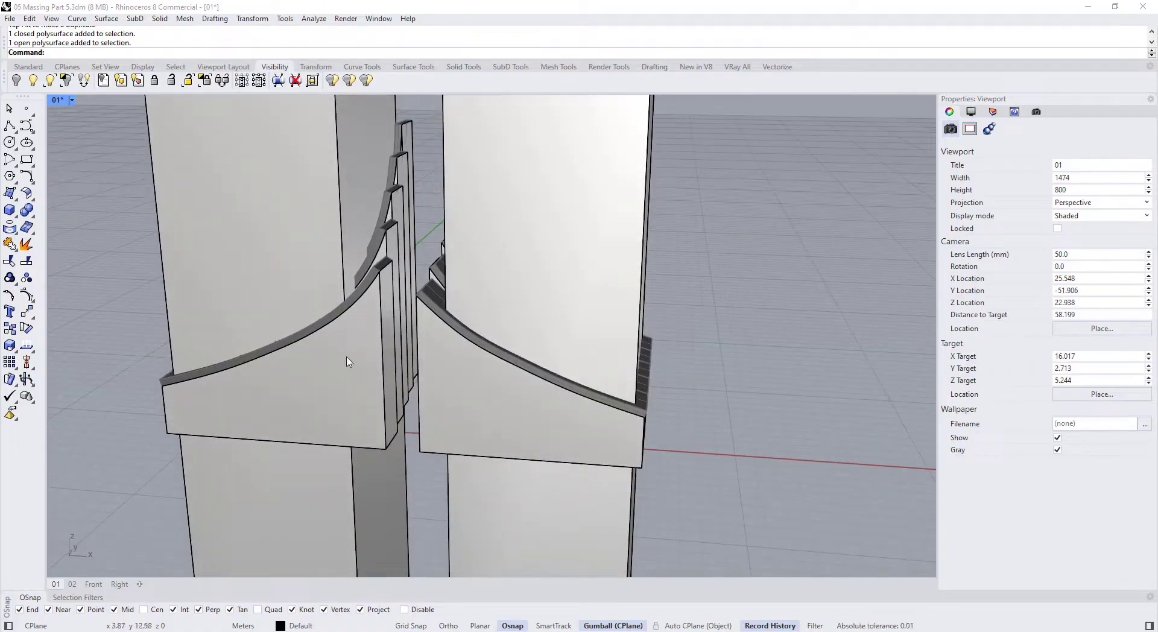
pyautogui.click(352, 375)
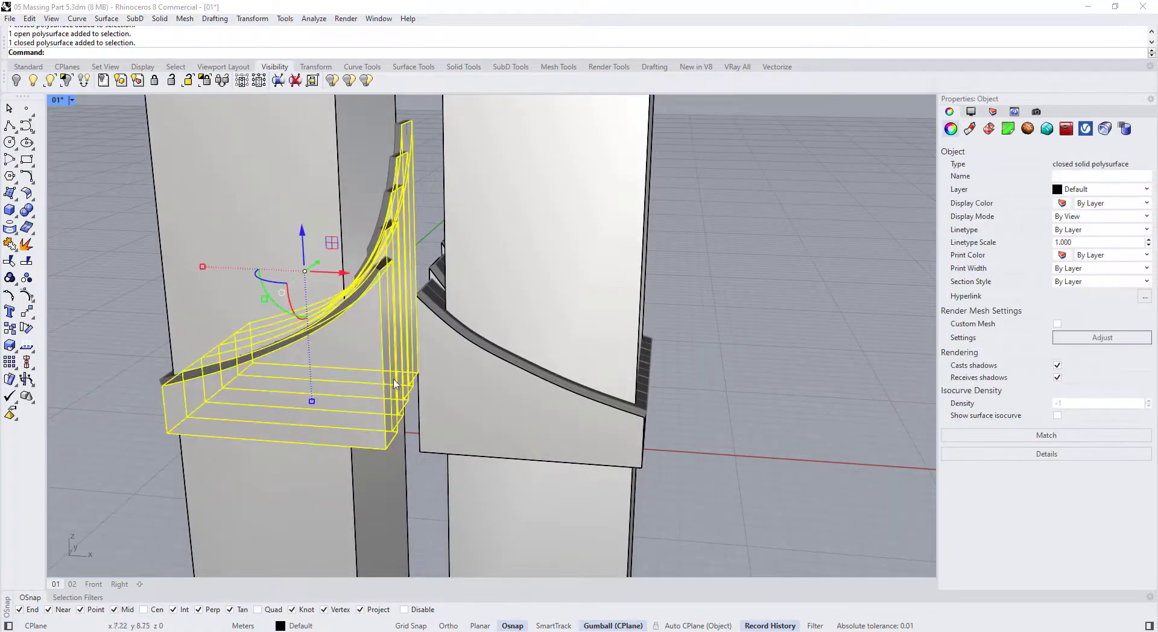
pyautogui.click(96, 324)
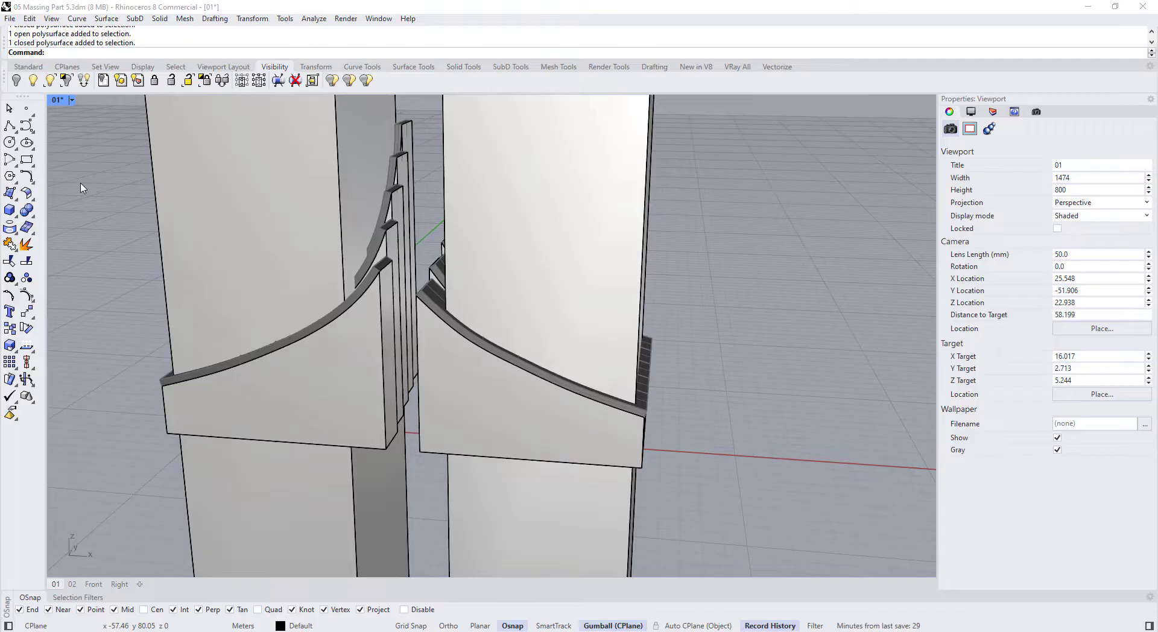
# - Select each tower extrusion and each merged massing volume in turn to compare their object types
pyautogui.click(226, 229)
pyautogui.click(498, 217)
pyautogui.click(860, 318)
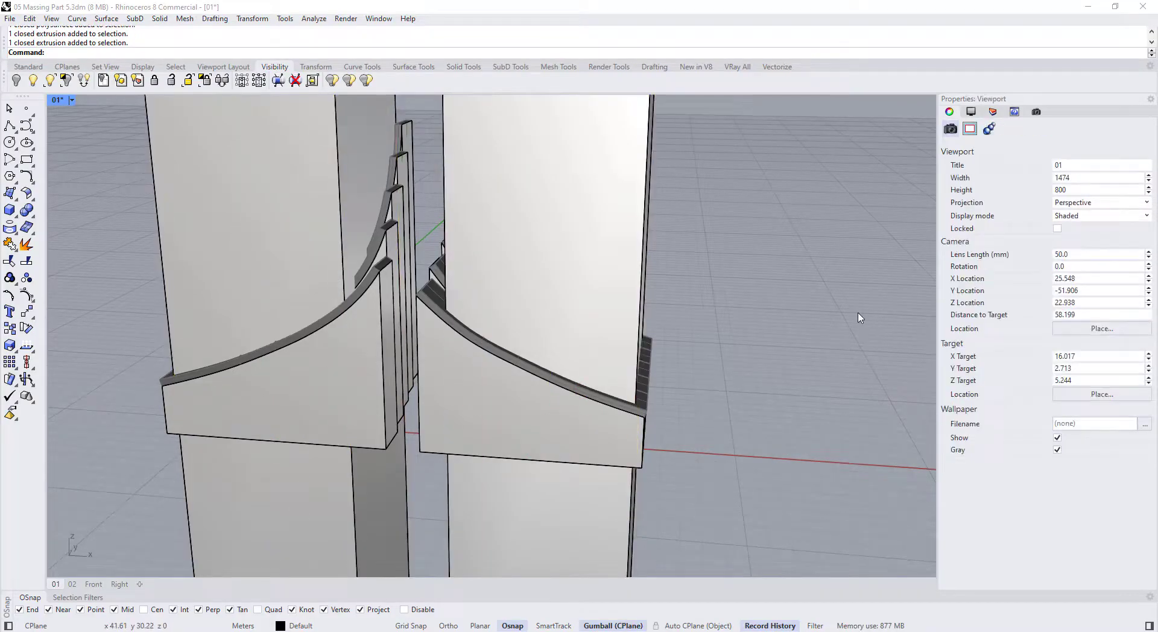
pyautogui.click(307, 263)
pyautogui.click(495, 203)
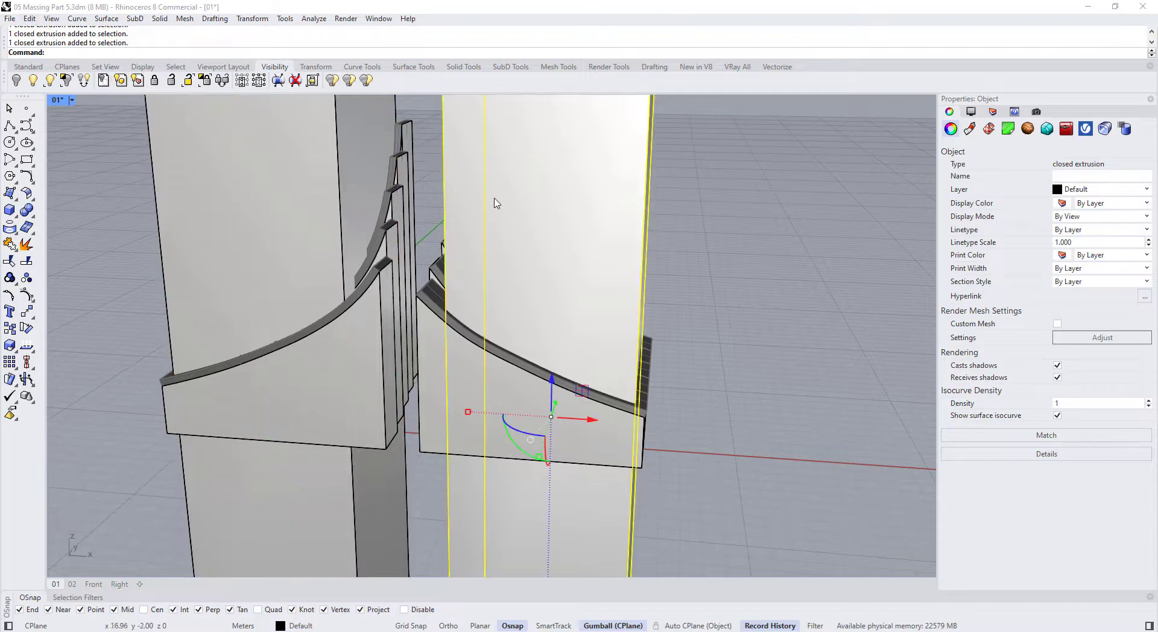
pyautogui.click(296, 368)
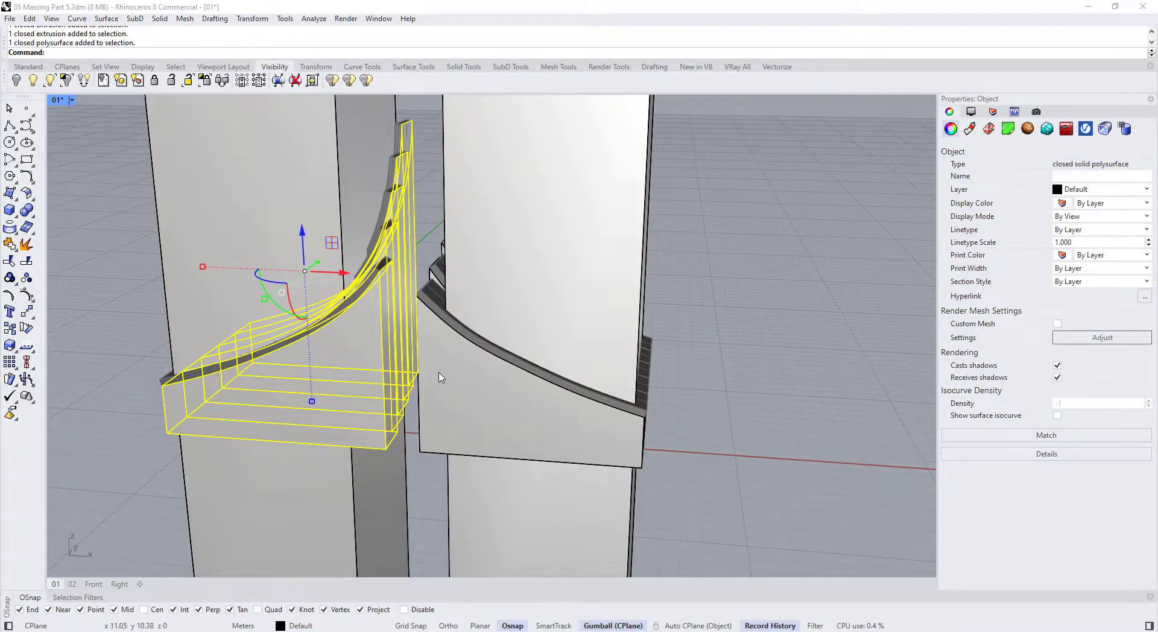
pyautogui.click(461, 397)
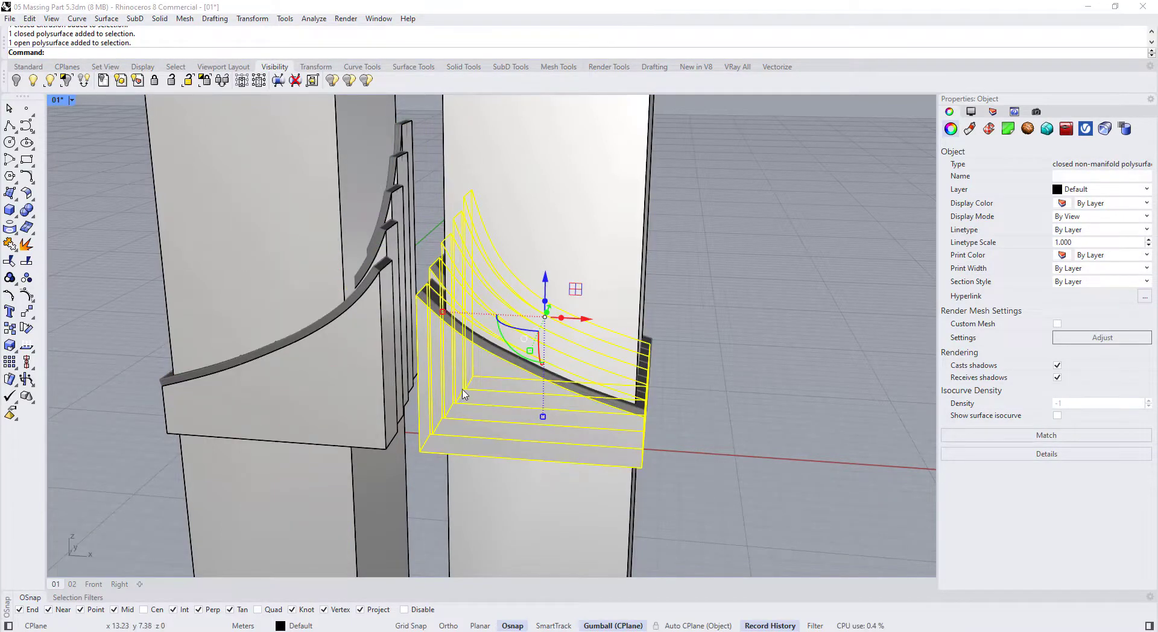
# - Copy the lower set's merged volume along the X axis to a clear spot beside the towers
pyautogui.scroll(3, 465, 394)
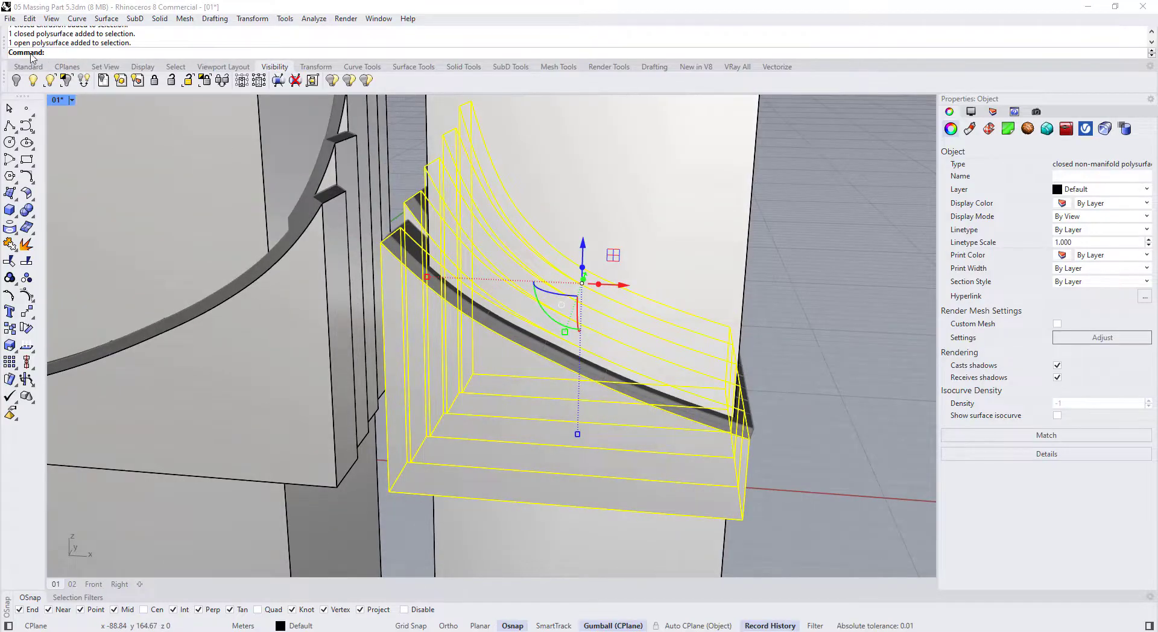
pyautogui.scroll(-3, 386, 281)
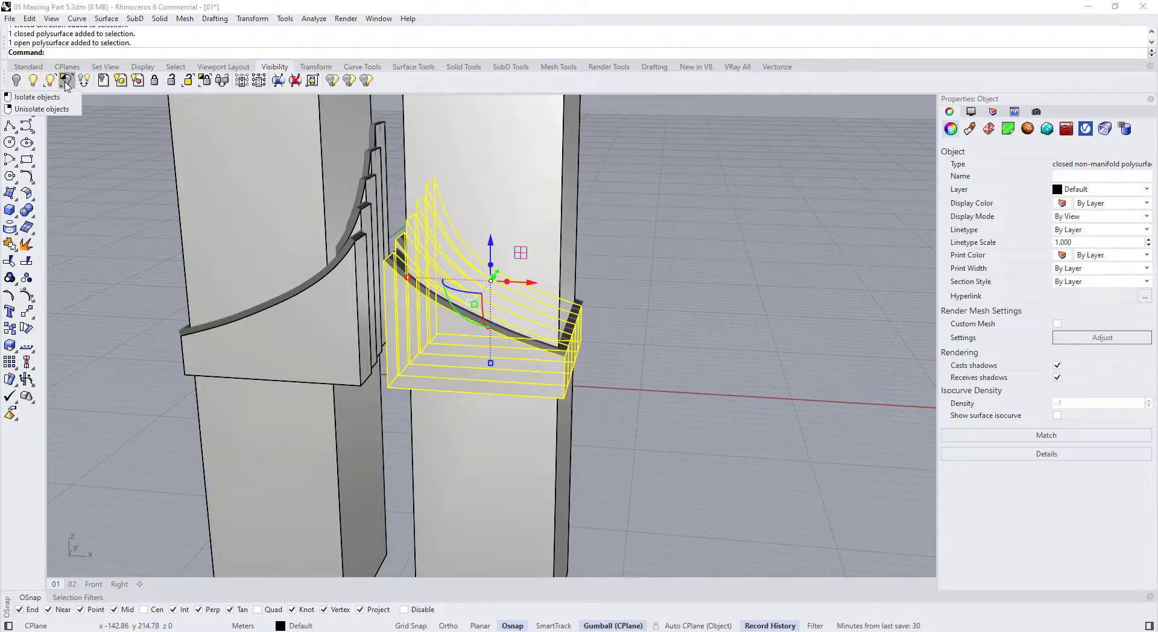
pyautogui.scroll(-2, 627, 334)
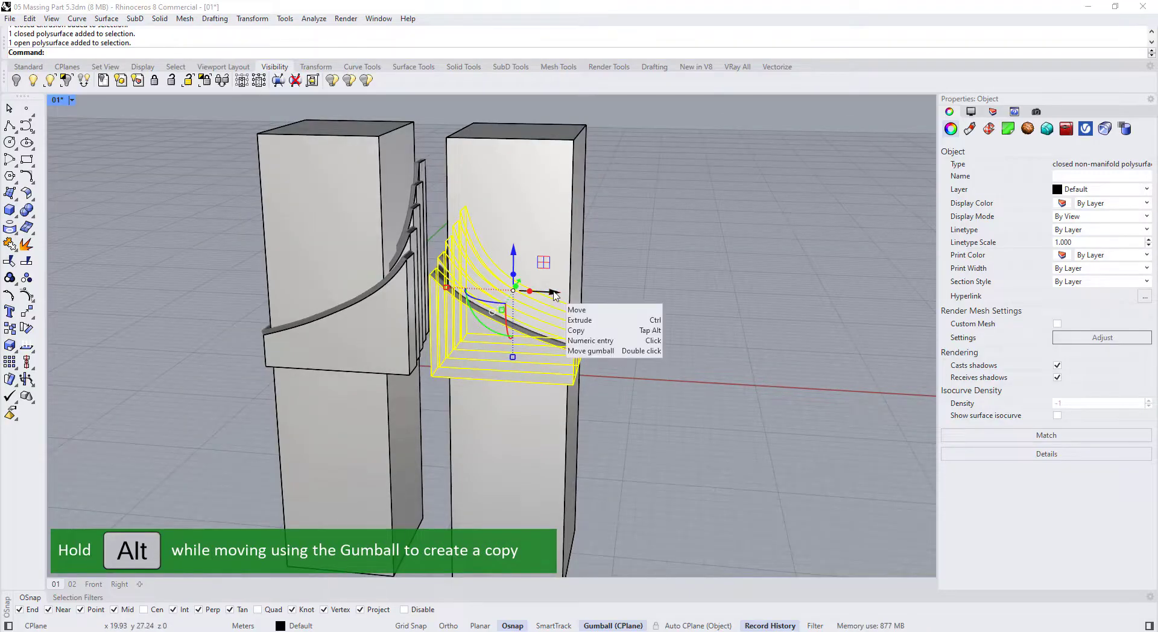
pyautogui.keyDown('alt'); pyautogui.moveTo(554, 294); pyautogui.dragTo(764, 304); pyautogui.keyUp('alt')
pyautogui.click(763, 457)
# - Run ShowEdges on the copied volume to display its non-manifold edges
pyautogui.moveTo(762, 329); pyautogui.dragTo(631, 347, button='right')
pyautogui.scroll(5, 696, 364)
pyautogui.click(642, 292)
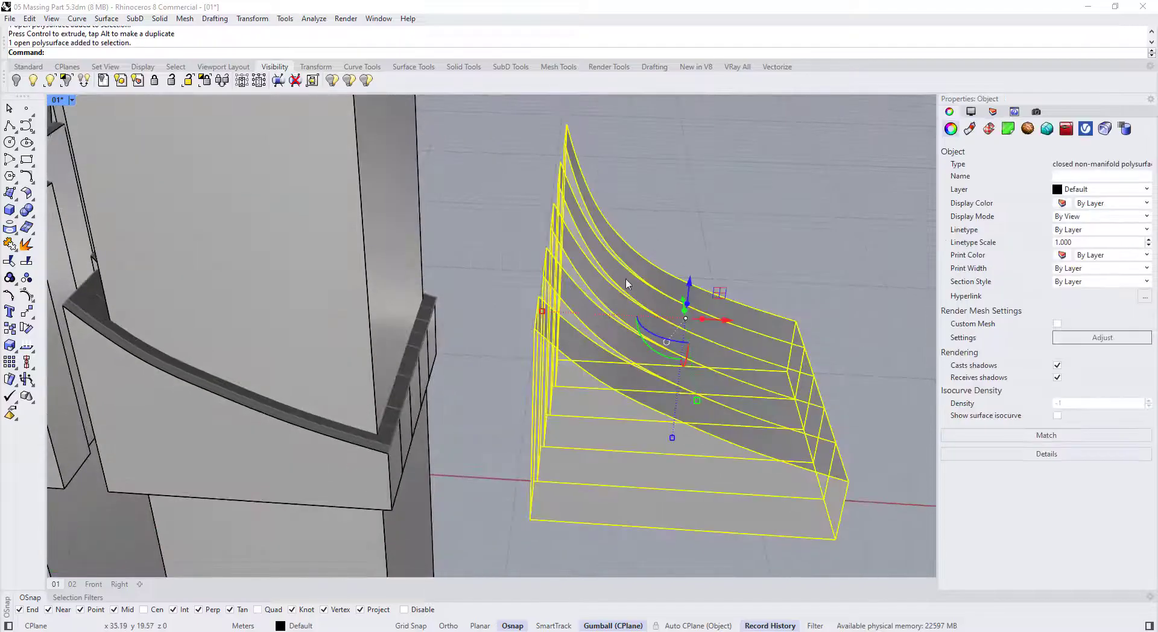
pyautogui.click(34, 352)
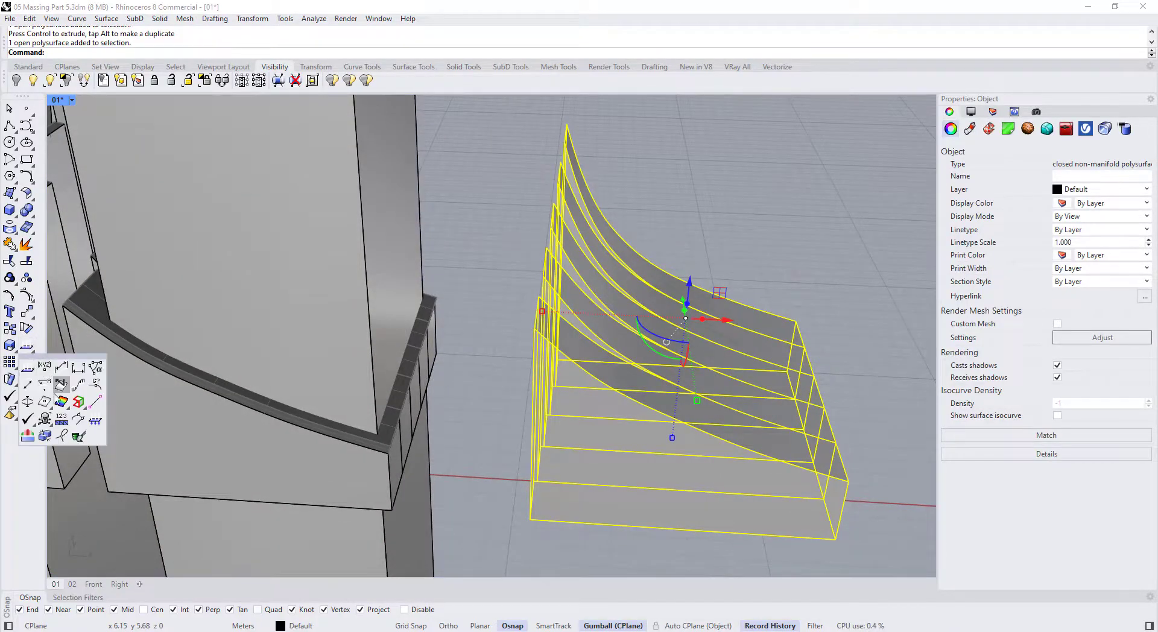
pyautogui.click(77, 403)
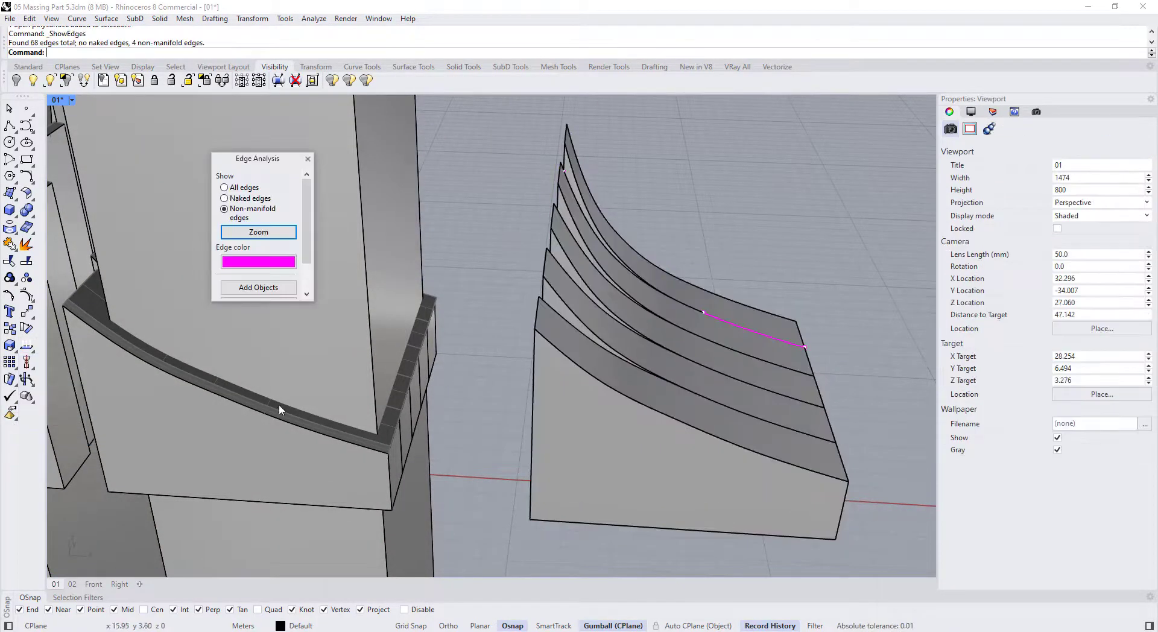
# - Switch the edge analysis to naked edges and back to non-manifold edges, inspecting the copy's roof step edges from several angles
pyautogui.keyDown('shift'); pyautogui.moveTo(605, 333); pyautogui.dragTo(497, 362, button='right'); pyautogui.keyUp('shift')
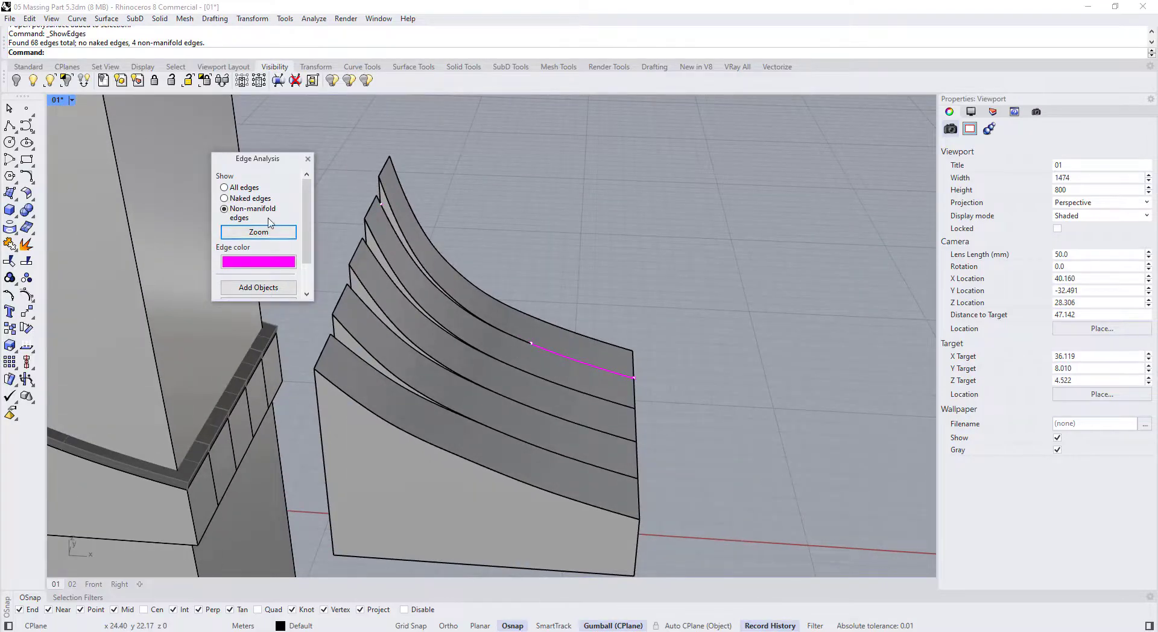
pyautogui.click(261, 200)
pyautogui.moveTo(339, 316); pyautogui.dragTo(307, 391, button='right')
pyautogui.click(239, 212)
pyautogui.scroll(6, 505, 338)
pyautogui.scroll(-6, 505, 342)
pyautogui.moveTo(508, 342); pyautogui.dragTo(547, 371, button='right')
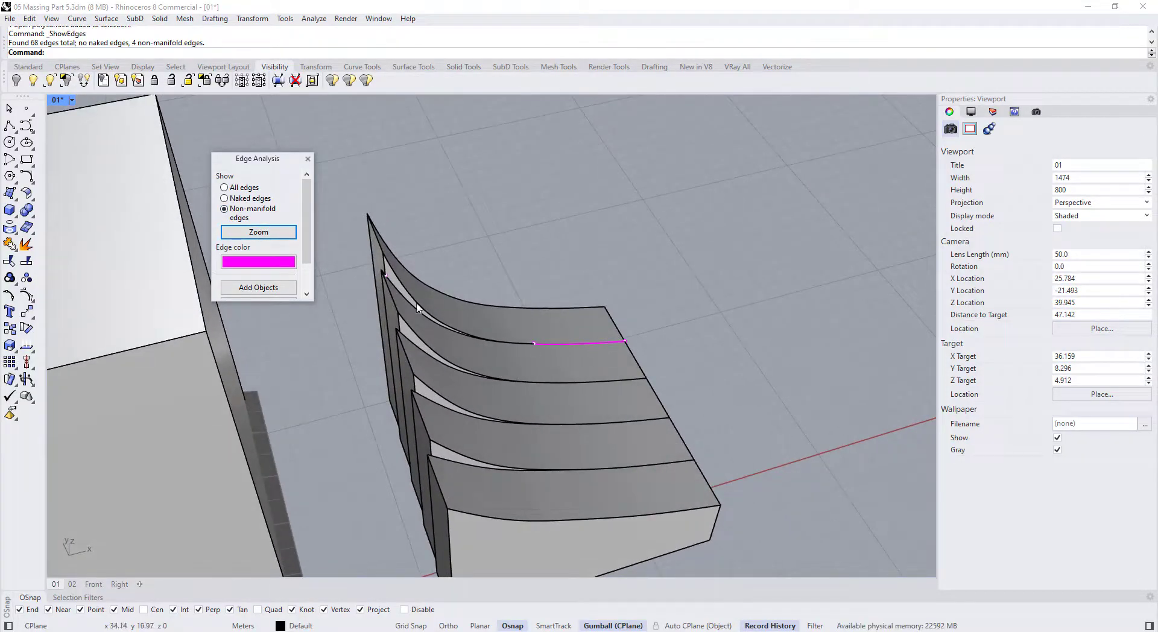
# - Read the ShowEdges help topic on naked and non-manifold edges, including its example illustrations
pyautogui.click(1015, 113)
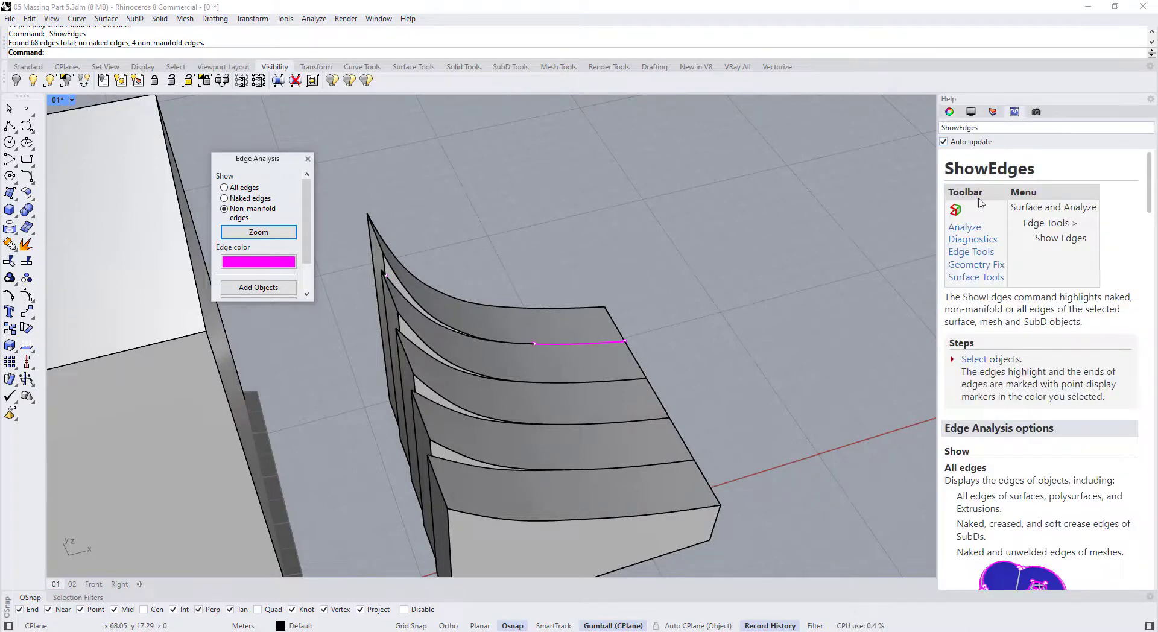
pyautogui.click(1007, 128)
pyautogui.scroll(-10, 991, 311)
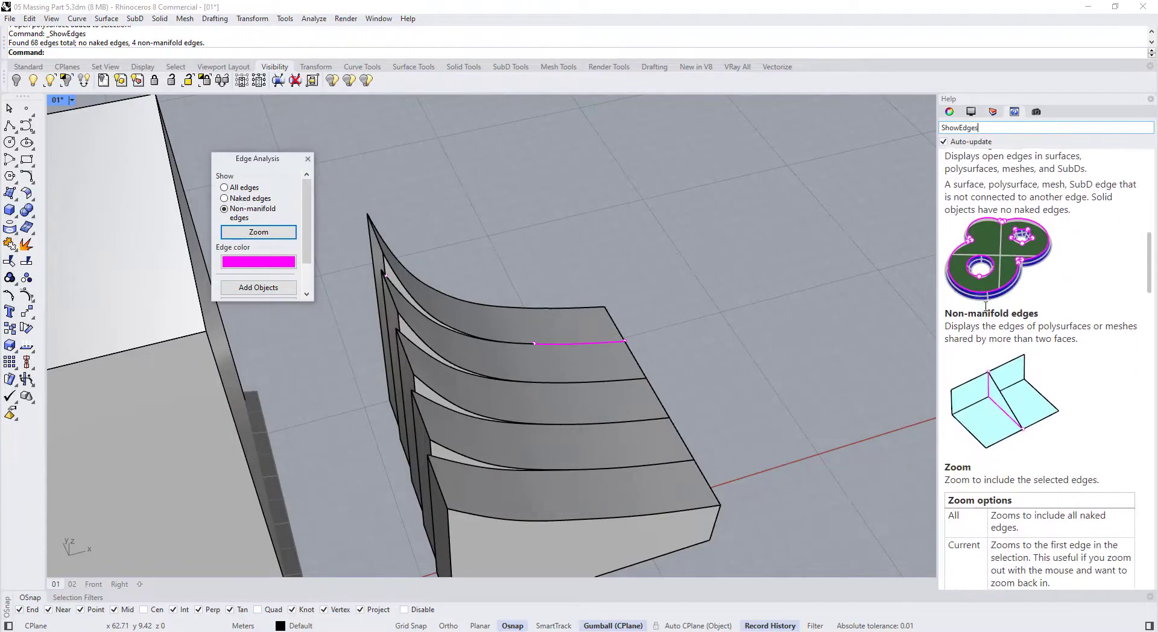
pyautogui.scroll(10, 991, 311)
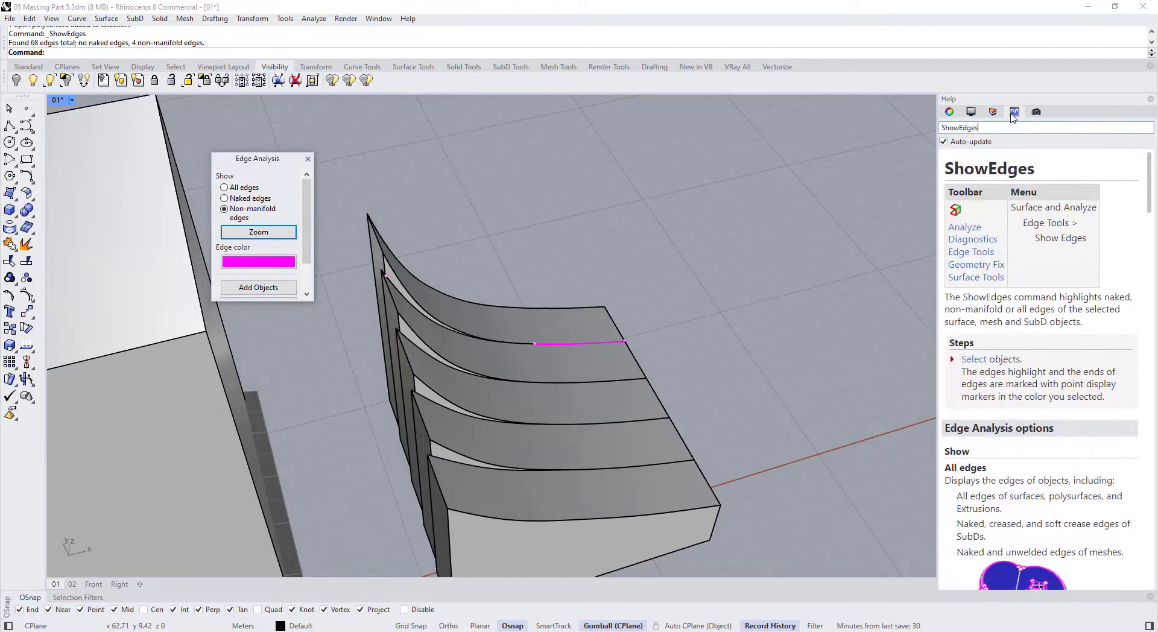
pyautogui.scroll(-10, 1001, 205)
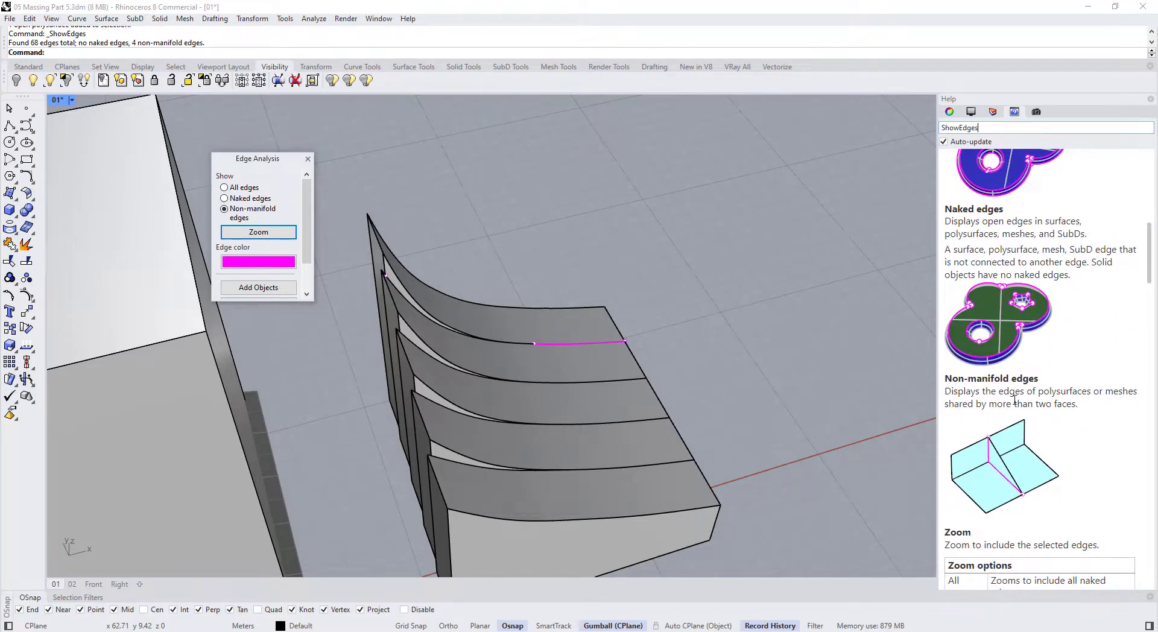
pyautogui.scroll(-3, 1015, 400)
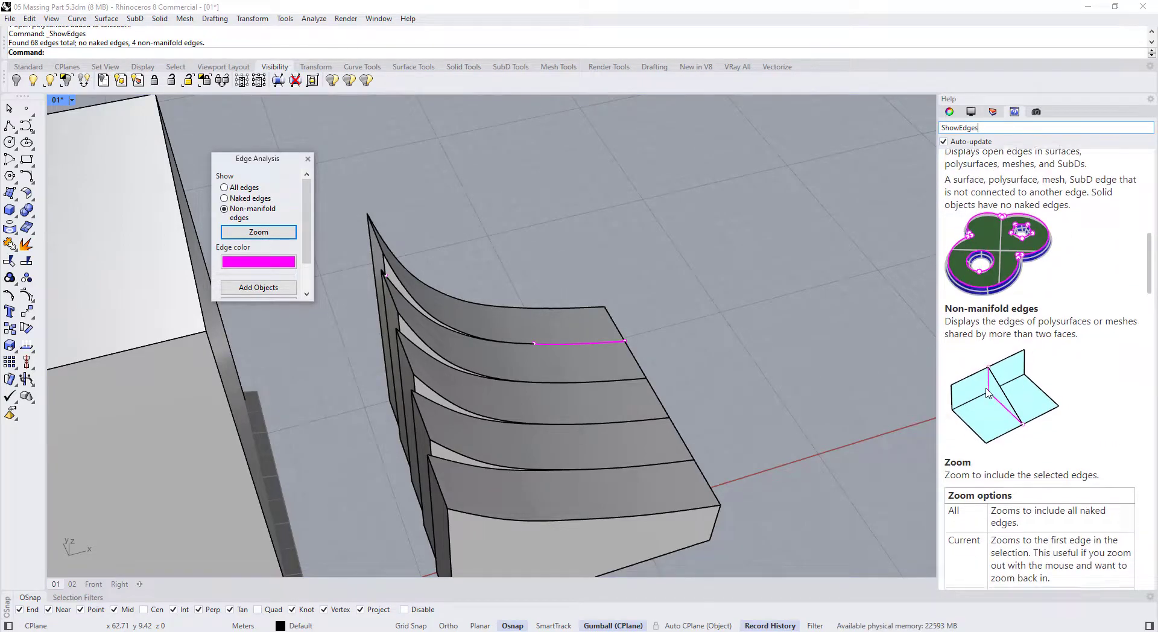
pyautogui.scroll(-7, 987, 394)
pyautogui.scroll(7, 994, 362)
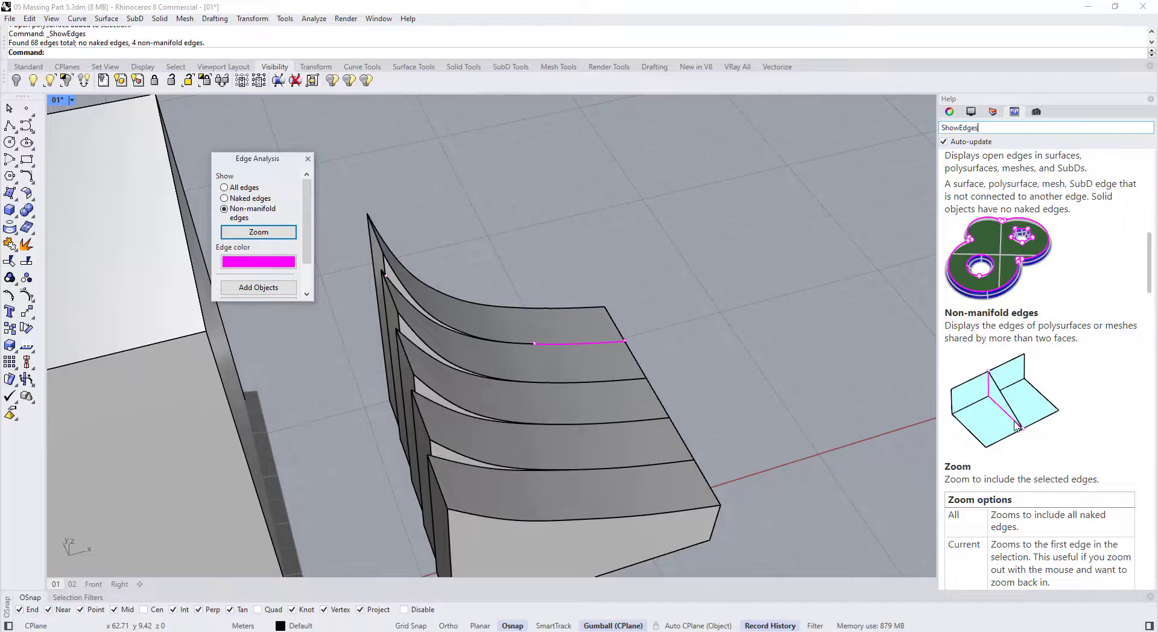
pyautogui.scroll(1, 1018, 427)
pyautogui.scroll(-1, 990, 420)
pyautogui.scroll(10, 1015, 362)
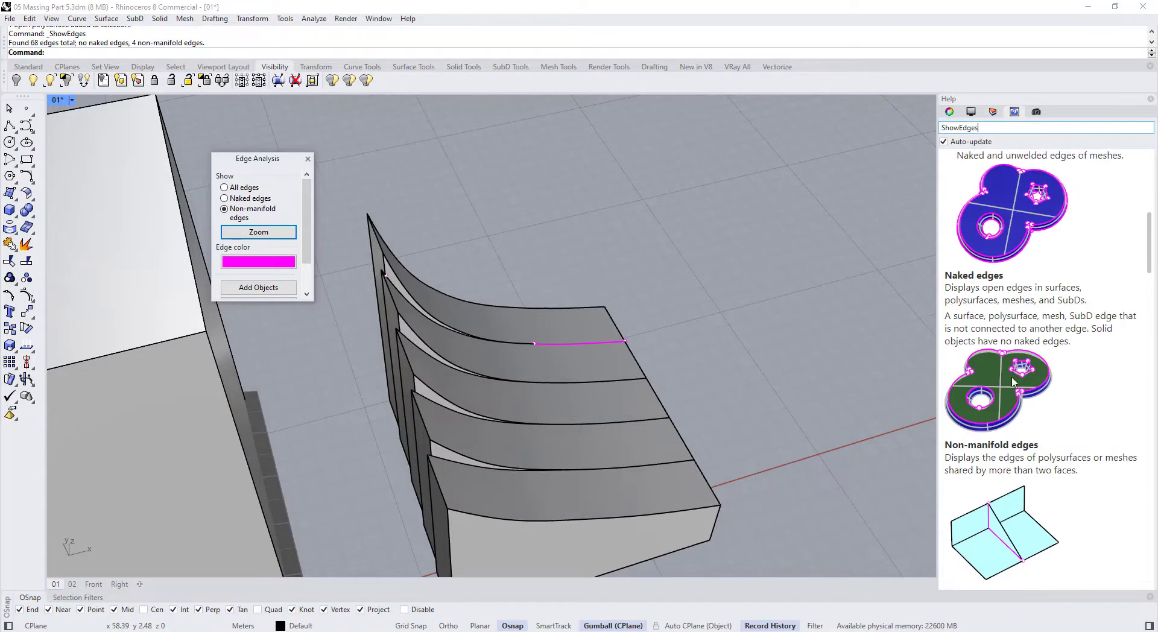
# - Close the edge analysis and explode the copied massing volume into separate surfaces, accepting the broken history
pyautogui.moveTo(710, 271); pyautogui.dragTo(597, 284, button='right')
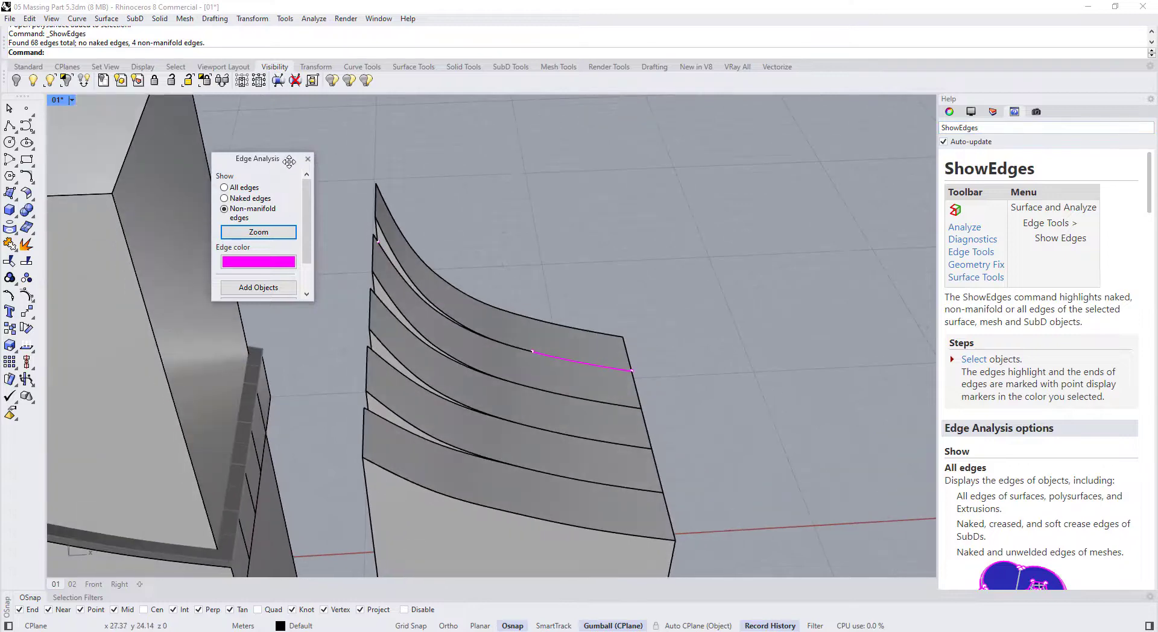
pyautogui.click(308, 159)
pyautogui.click(447, 330)
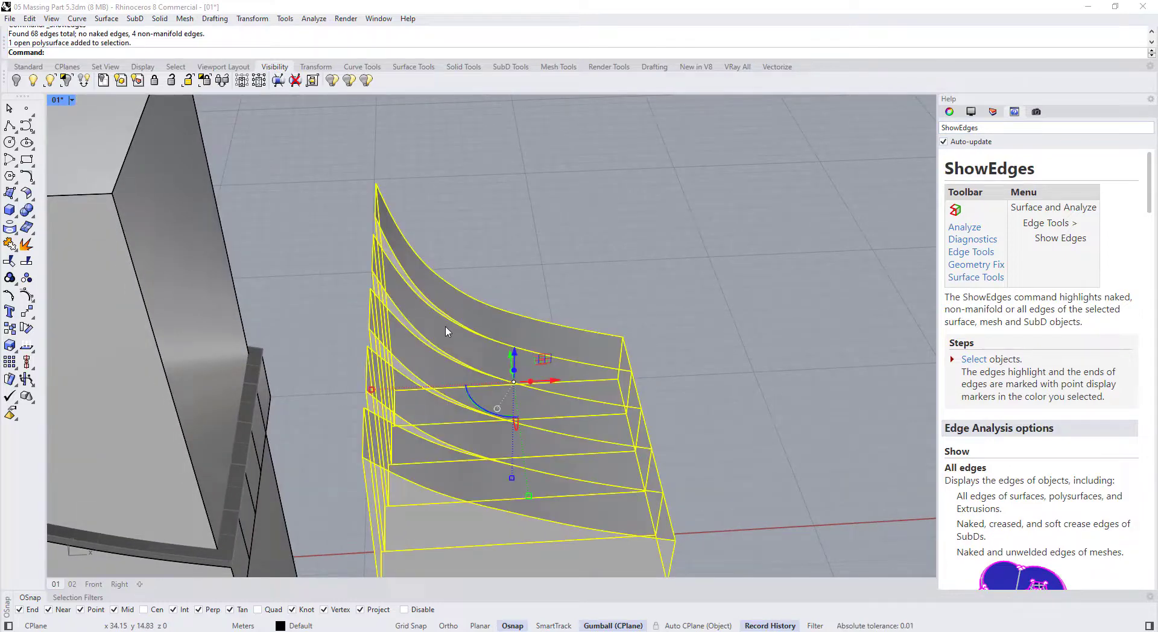
pyautogui.click(27, 244)
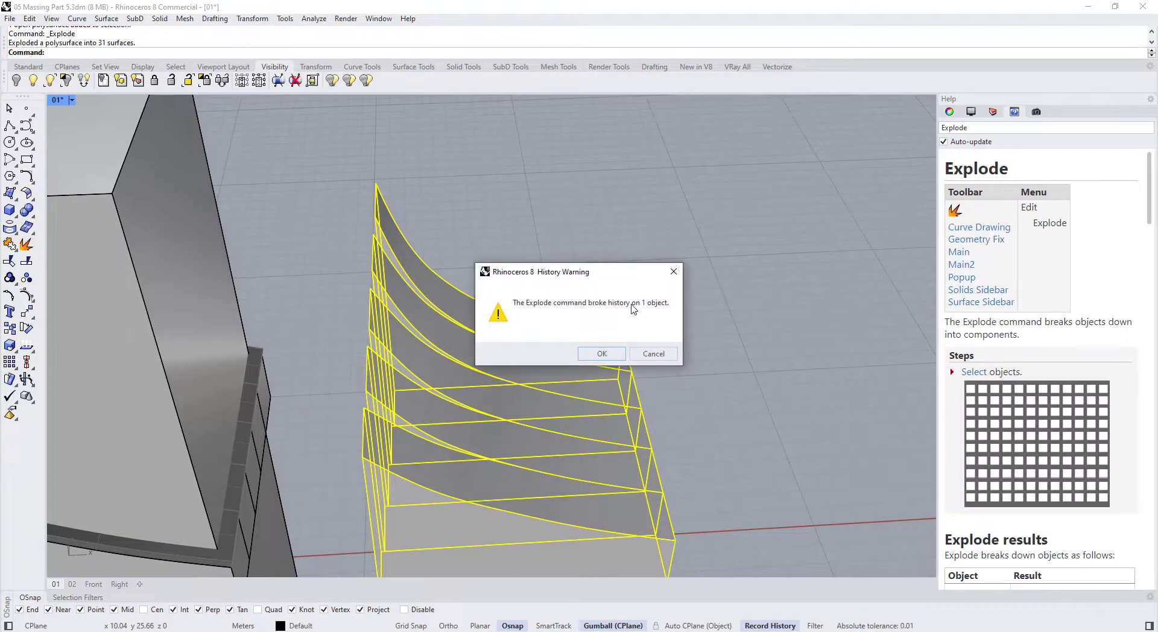
pyautogui.click(602, 353)
# - Examine the exploded copy's surfaces around the highest roof steps by selecting the individual wall and roof pieces
pyautogui.scroll(3, 400, 253)
pyautogui.click(406, 241)
pyautogui.moveTo(406, 241); pyautogui.dragTo(521, 308, button='right')
pyautogui.scroll(5, 430, 271)
pyautogui.click(435, 278)
pyautogui.scroll(-5, 654, 241)
pyautogui.click(492, 228)
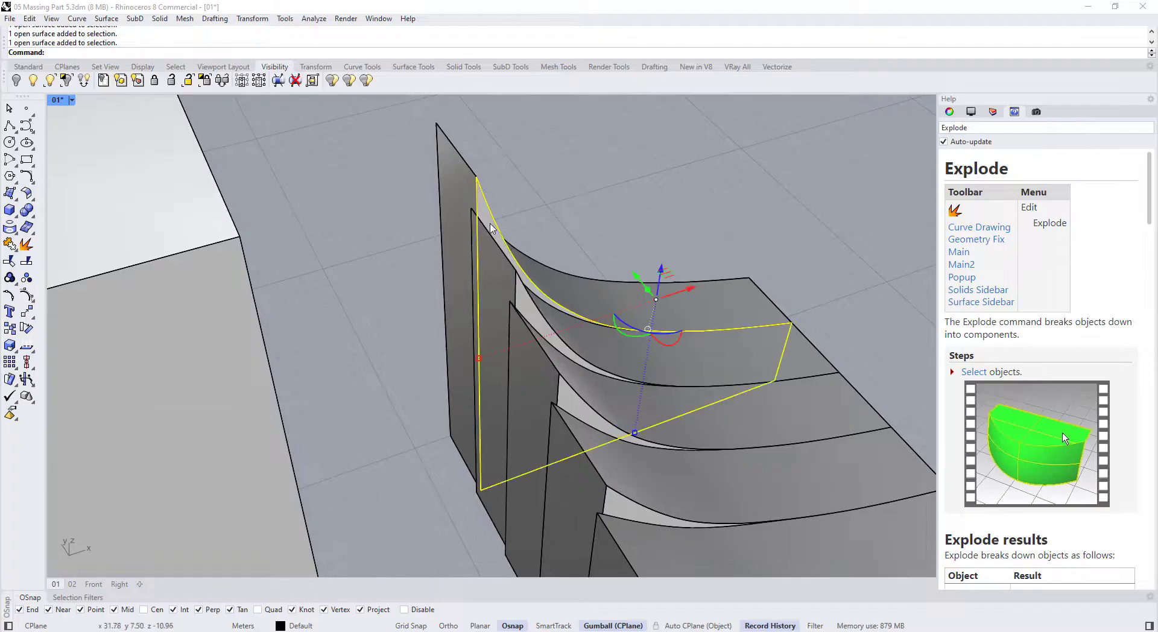
pyautogui.moveTo(501, 252); pyautogui.dragTo(468, 319, button='right')
pyautogui.moveTo(466, 261); pyautogui.dragTo(513, 326, button='right')
pyautogui.click(522, 237)
pyautogui.moveTo(523, 236); pyautogui.dragTo(515, 234, button='right')
pyautogui.scroll(3, 514, 234)
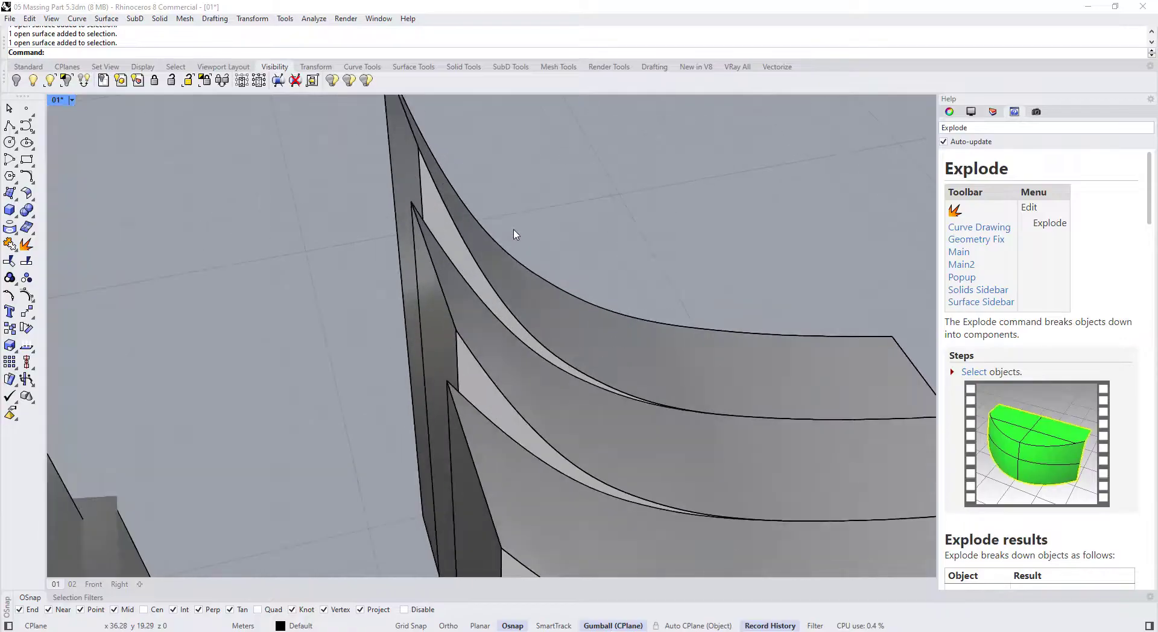
# - In Ghosted display, trim the vertical wall surface below the second-highest curved roof strip, using that strip as the cutting object
pyautogui.press('Return')
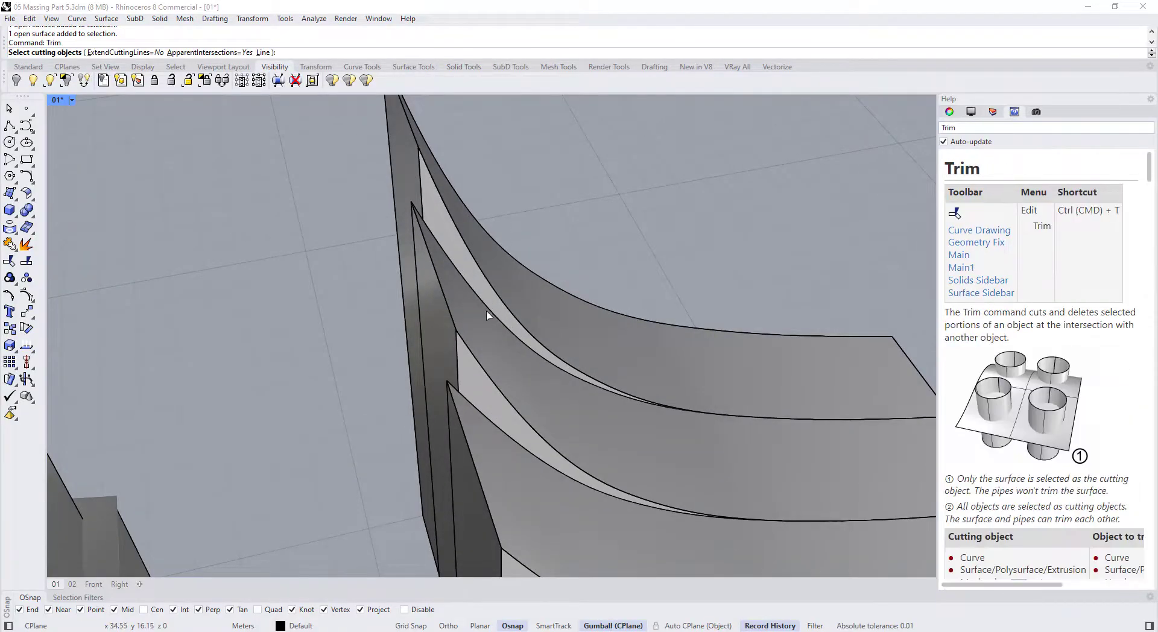
pyautogui.click(488, 315)
pyautogui.press('Return')
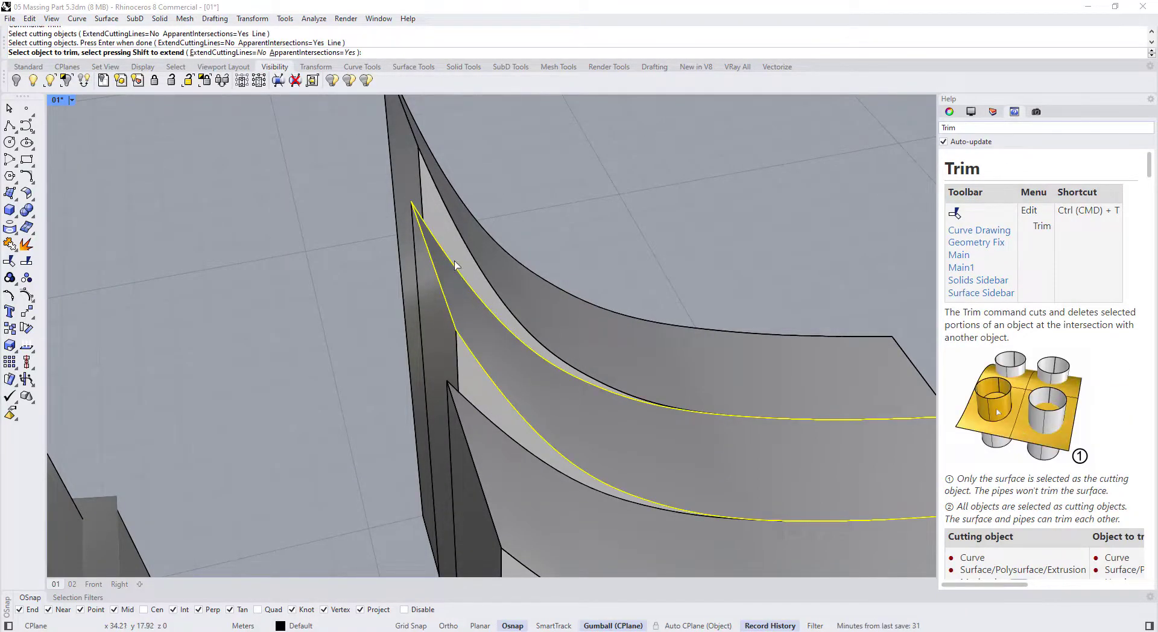
pyautogui.moveTo(449, 283); pyautogui.dragTo(455, 357, button='right')
pyautogui.scroll(6, 438, 350)
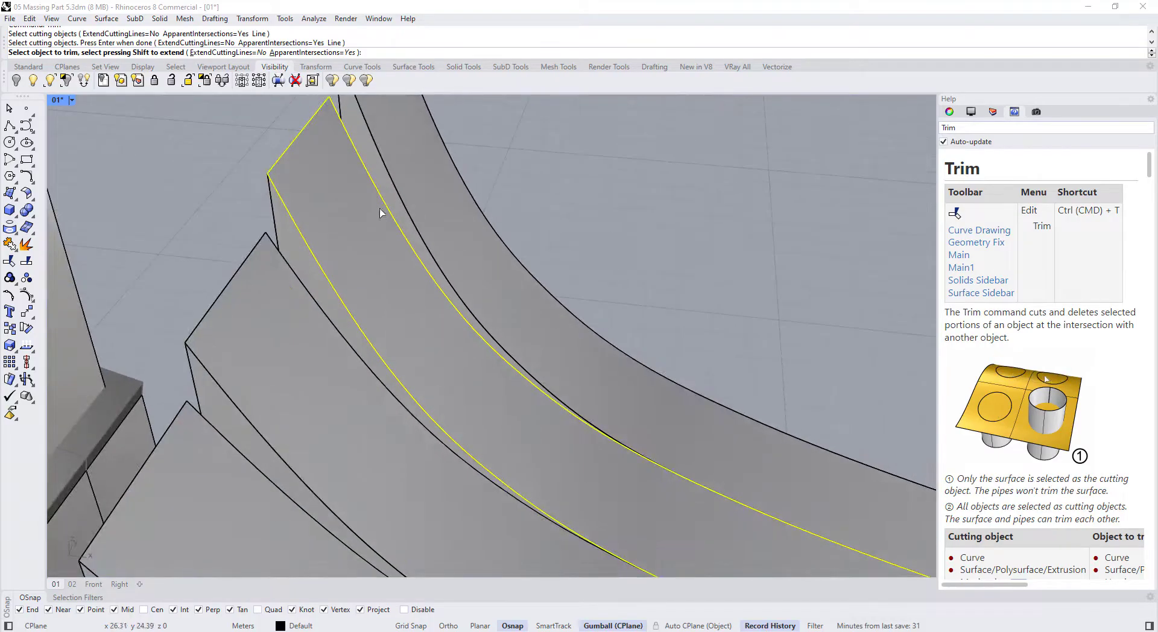
pyautogui.scroll(3, 401, 264)
pyautogui.moveTo(406, 269); pyautogui.dragTo(676, 329, button='right')
pyautogui.scroll(-6, 440, 289)
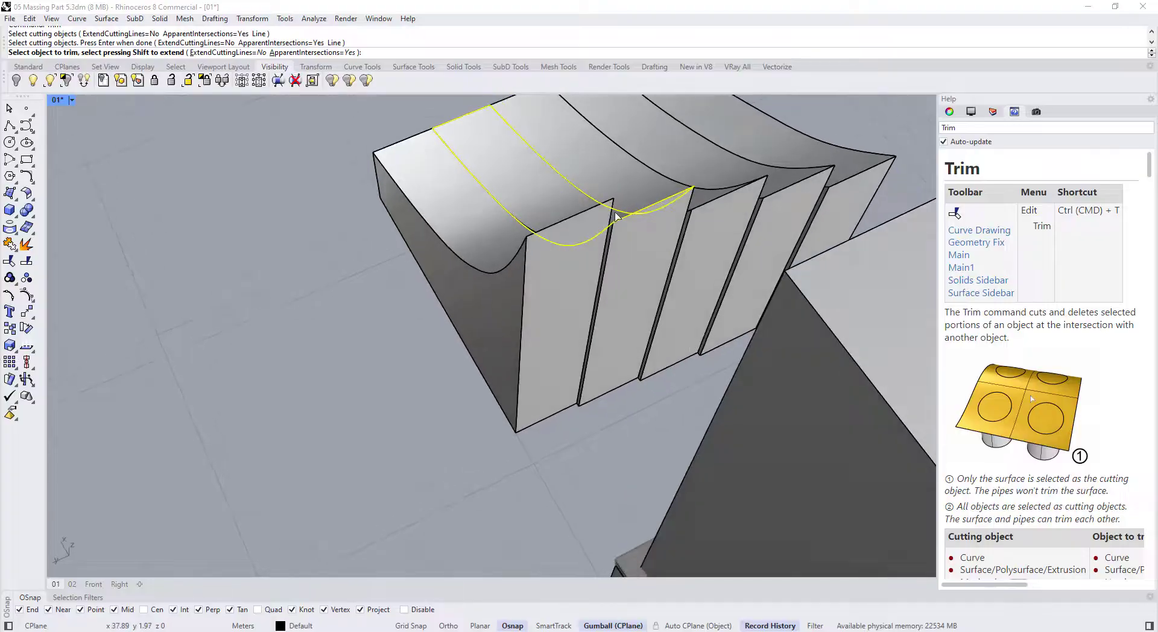
pyautogui.moveTo(614, 215); pyautogui.dragTo(477, 265, button='right')
pyautogui.scroll(4, 561, 338)
pyautogui.click(58, 100)
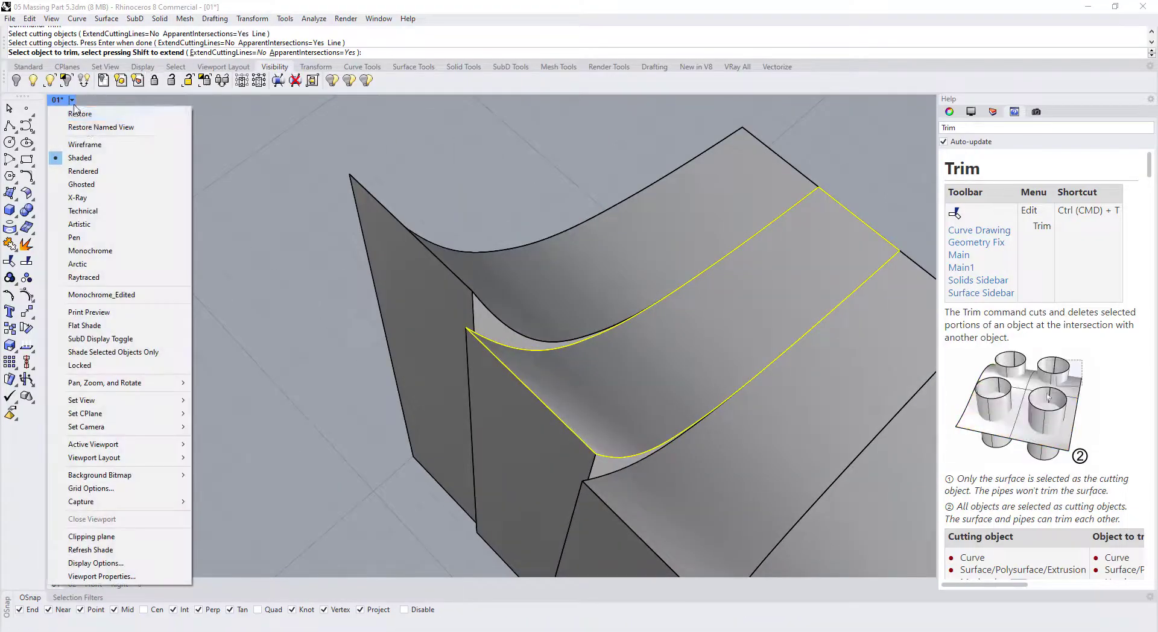
pyautogui.click(102, 186)
pyautogui.scroll(6, 408, 346)
pyautogui.scroll(2, 409, 347)
pyautogui.click(427, 344)
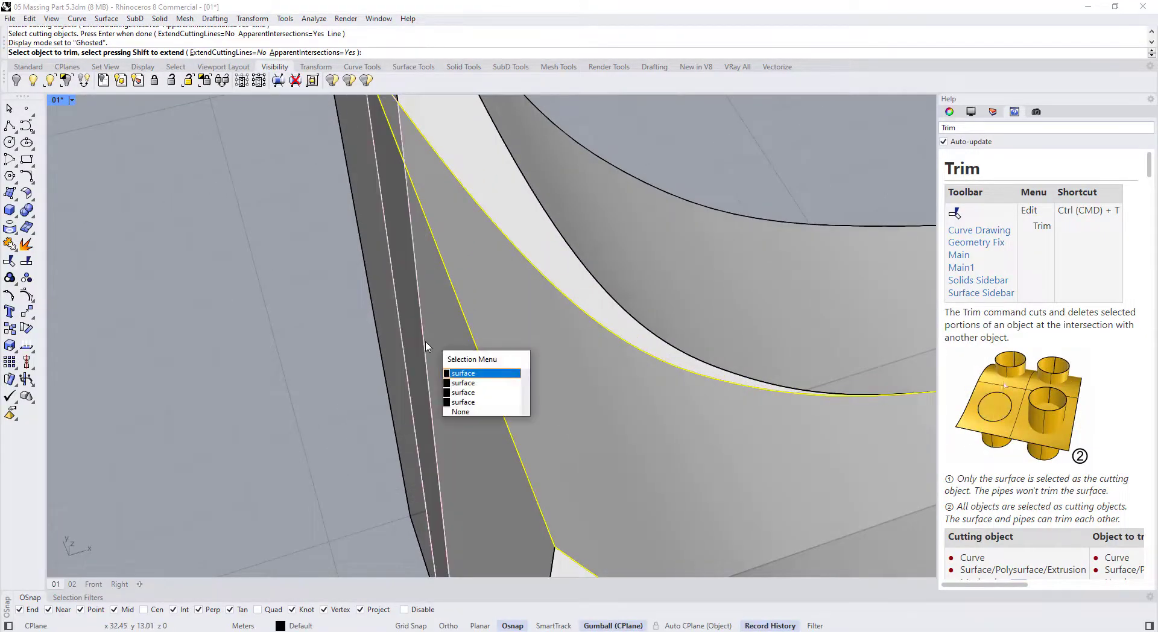
pyautogui.click(455, 385)
pyautogui.scroll(-6, 466, 325)
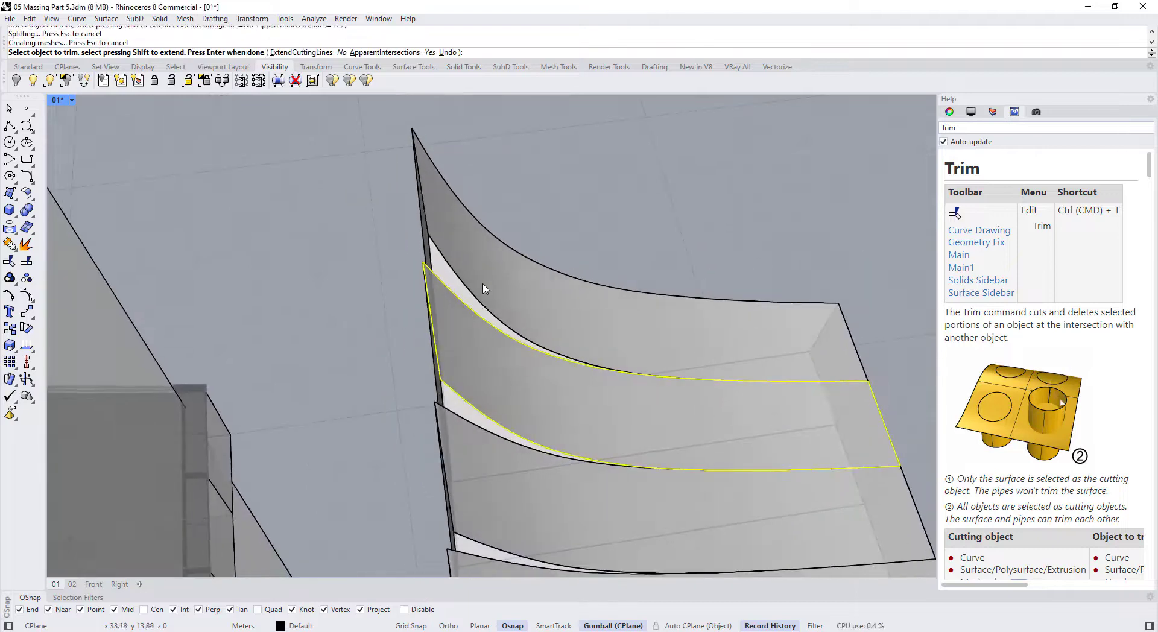
pyautogui.press('Return')
# - Join all surfaces of the copied volume and select the resulting polysurfaces to check how they are grouped
pyautogui.moveTo(621, 158); pyautogui.dragTo(517, 224, button='right')
pyautogui.moveTo(482, 167); pyautogui.dragTo(759, 519)
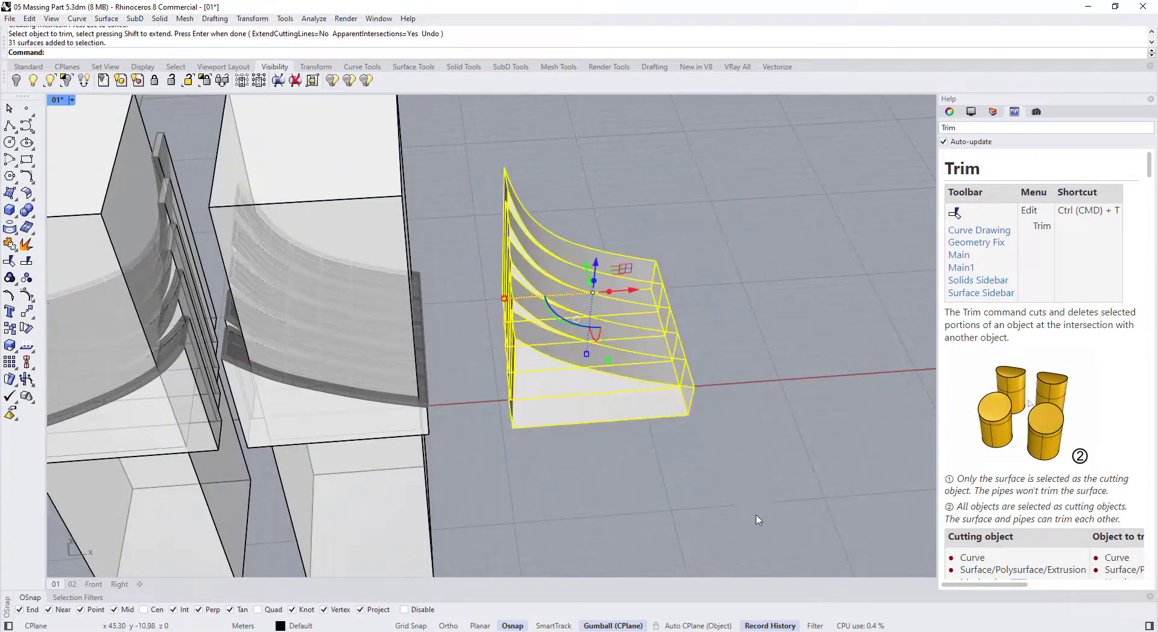
pyautogui.hotkey('ctrl', 'j')
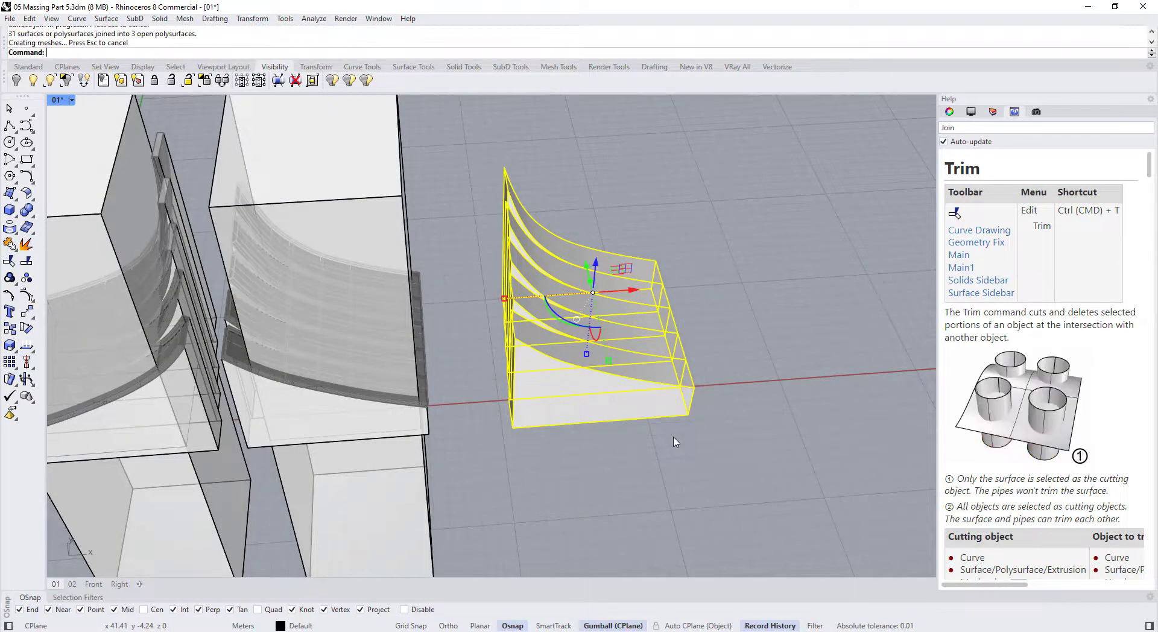
pyautogui.click(667, 467)
pyautogui.click(603, 350)
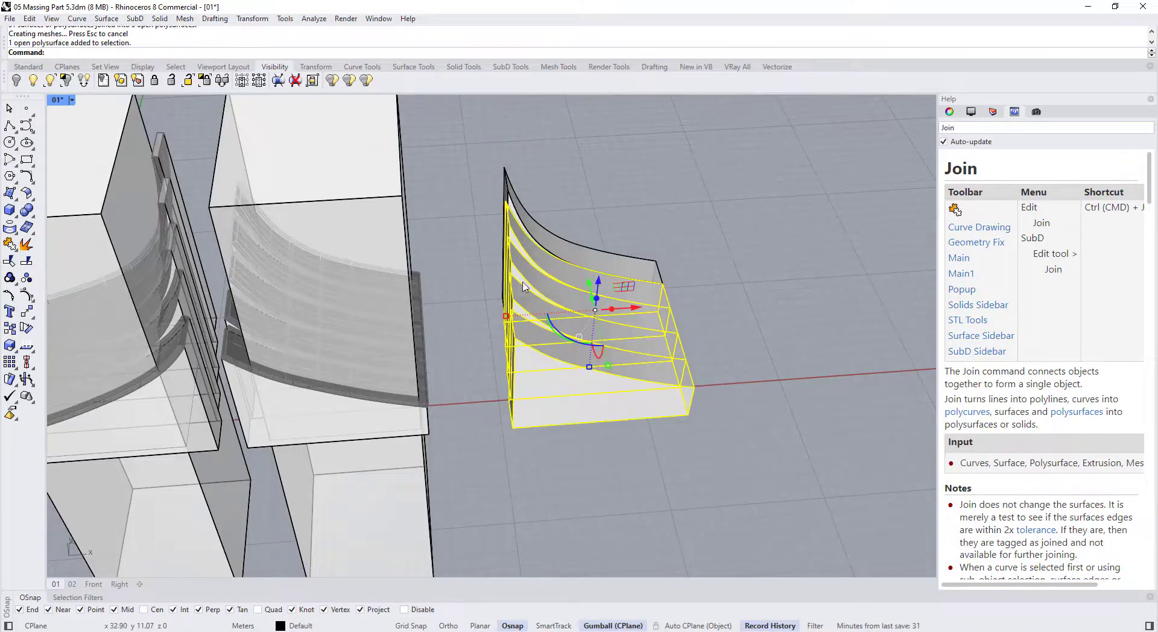
pyautogui.scroll(5, 524, 287)
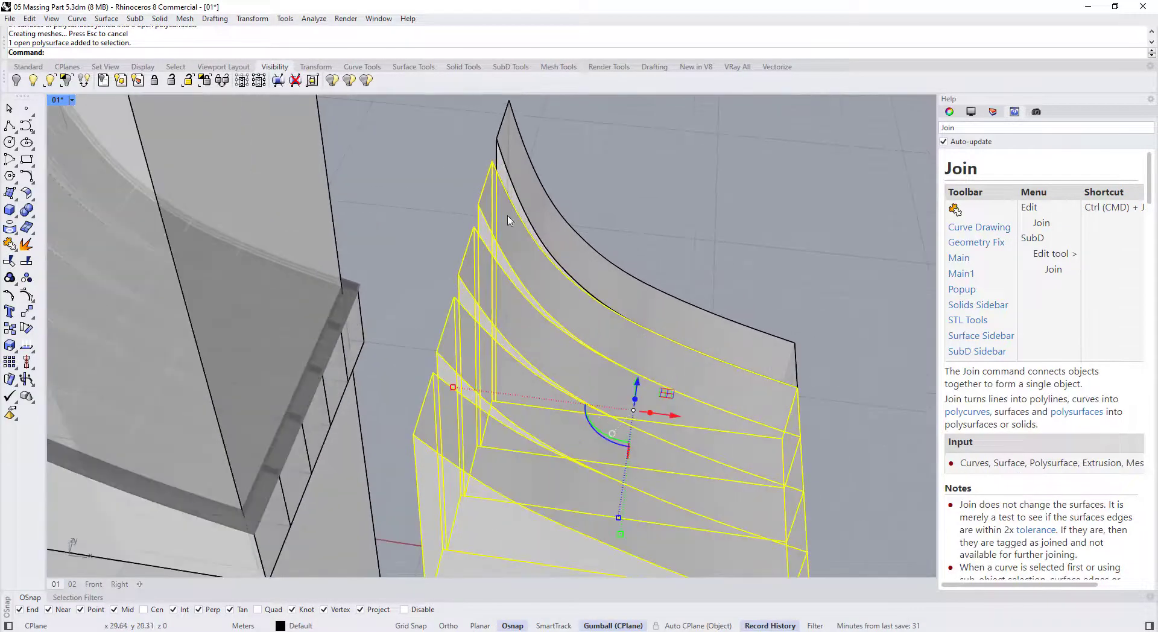
pyautogui.scroll(-4, 509, 220)
pyautogui.click(544, 253)
pyautogui.scroll(4, 622, 231)
pyautogui.click(624, 233)
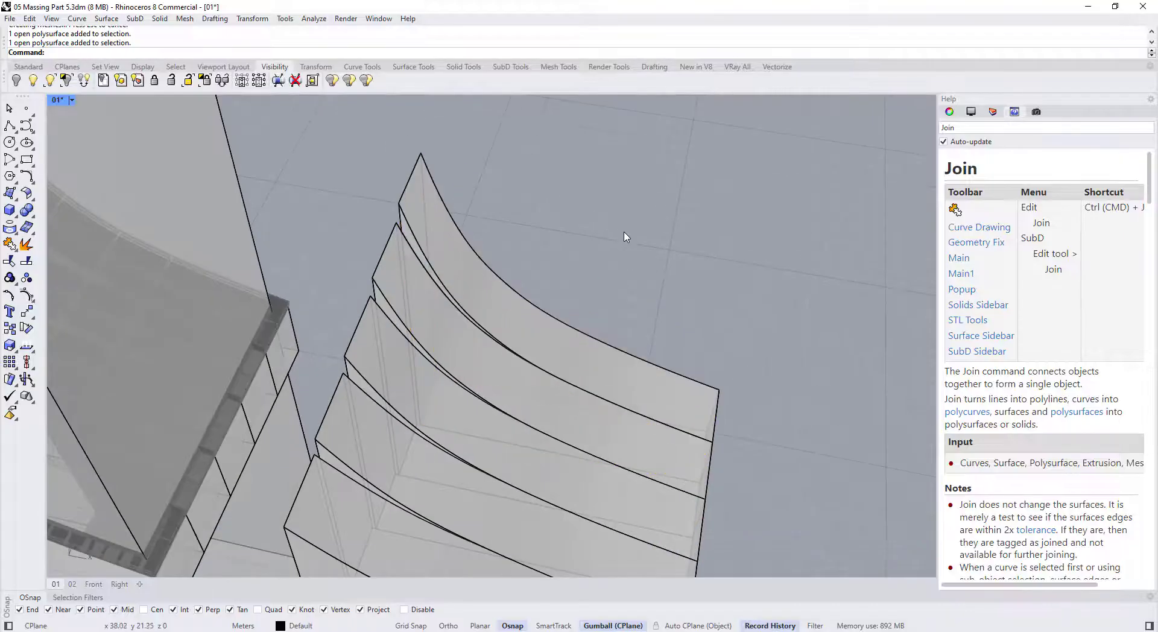
# - Join the copy's two open polysurfaces into one solid and delete the leftover internal wall surface between the highest roof steps
pyautogui.click(411, 325)
pyautogui.keyDown('shift'); pyautogui.click(438, 267); pyautogui.keyUp('shift')
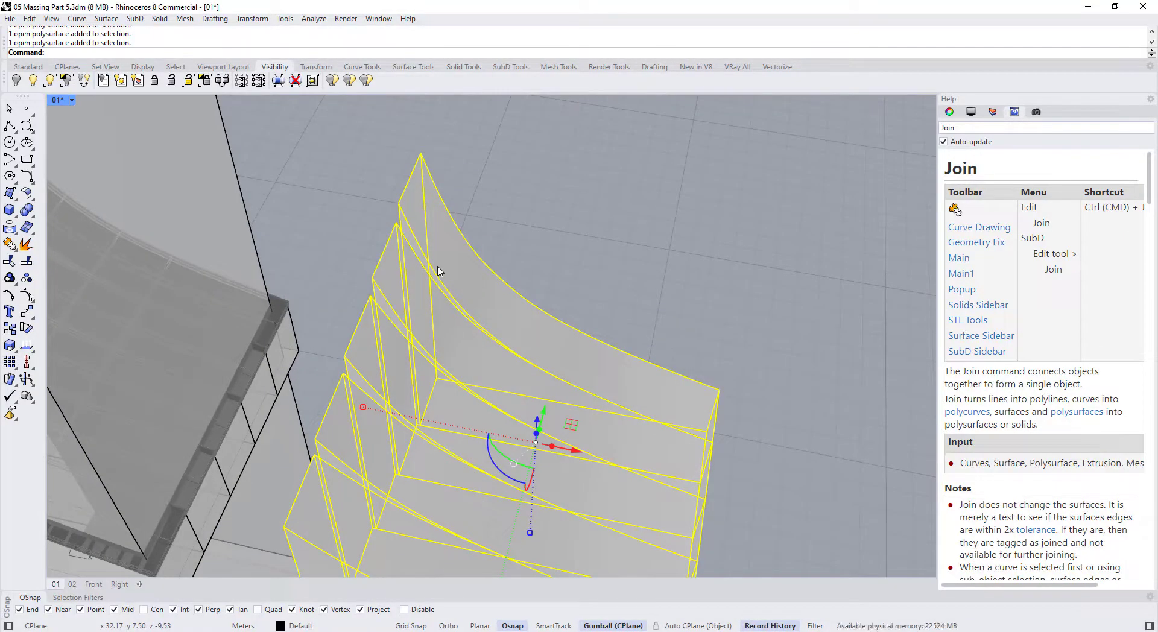
pyautogui.hotkey('ctrl', 'j')
pyautogui.click(440, 266)
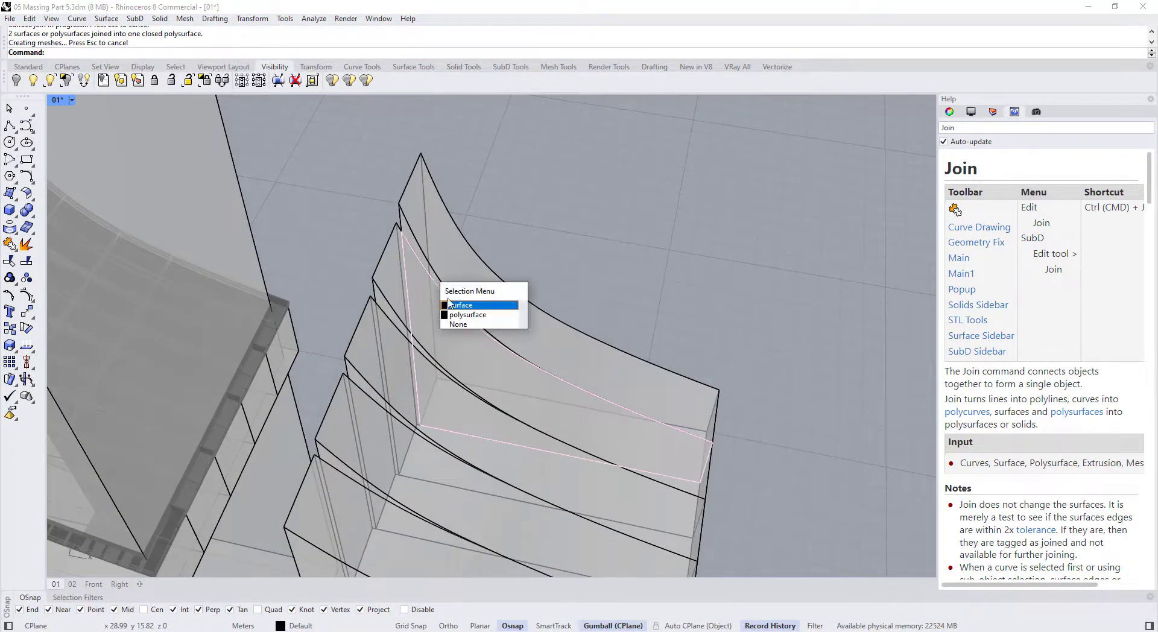
pyautogui.click(456, 305)
pyautogui.moveTo(461, 286); pyautogui.dragTo(486, 301, button='right')
pyautogui.press('Delete')
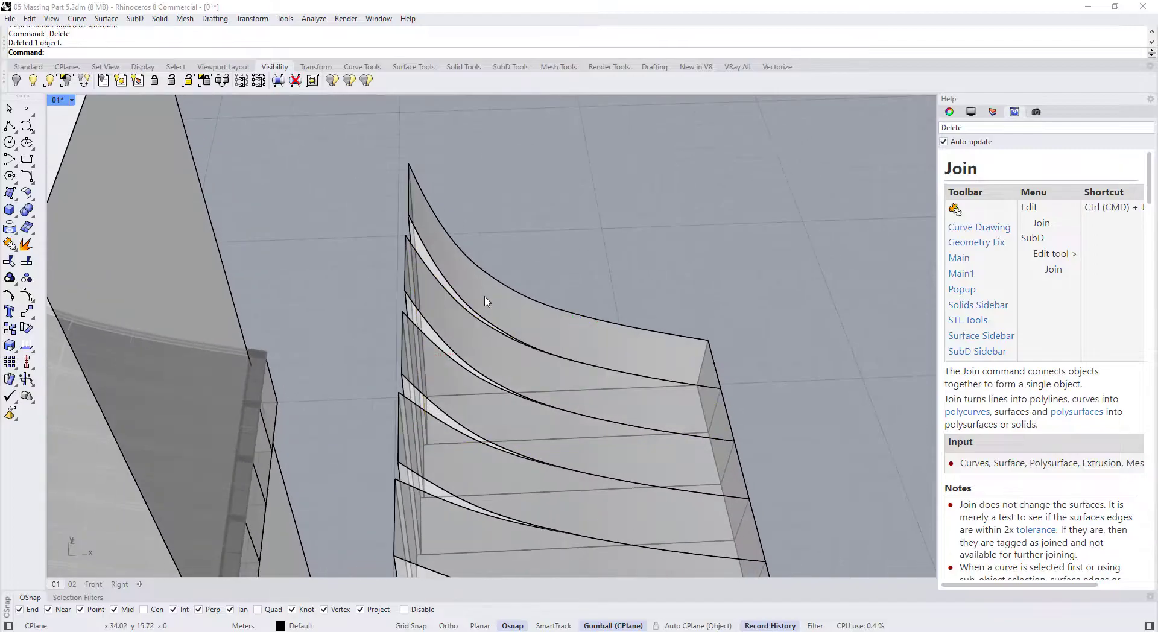
pyautogui.click(438, 303)
pyautogui.scroll(-5, 504, 336)
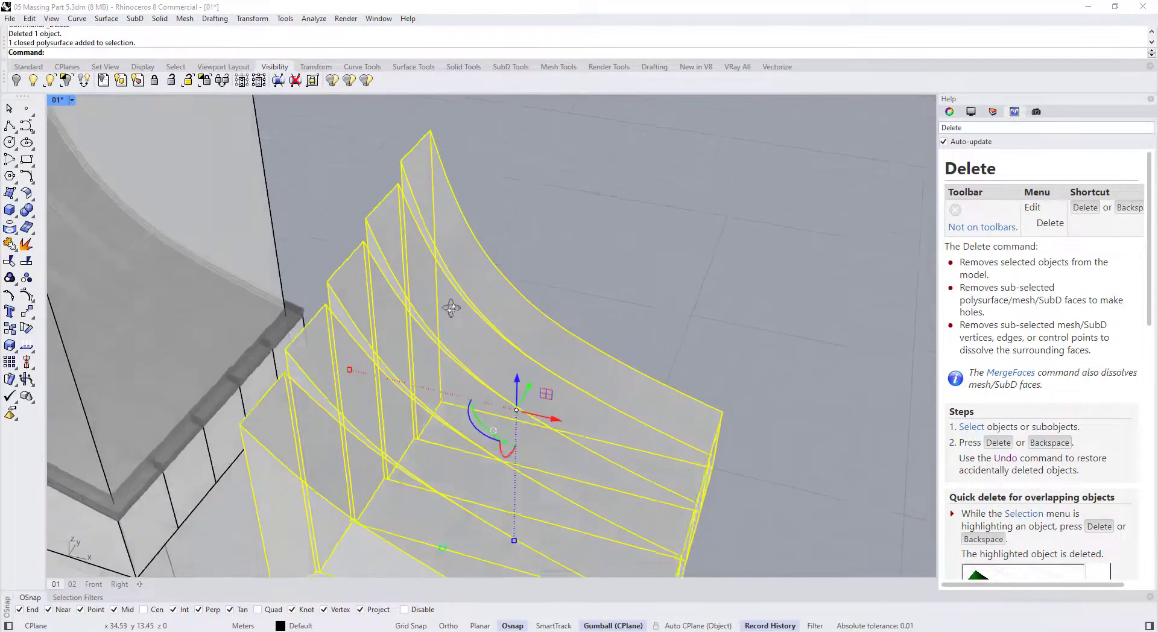
# - Return the viewport to Shaded display and delete the original merged volume on the tower nearest the repaired copy
pyautogui.click(71, 101)
pyautogui.click(81, 158)
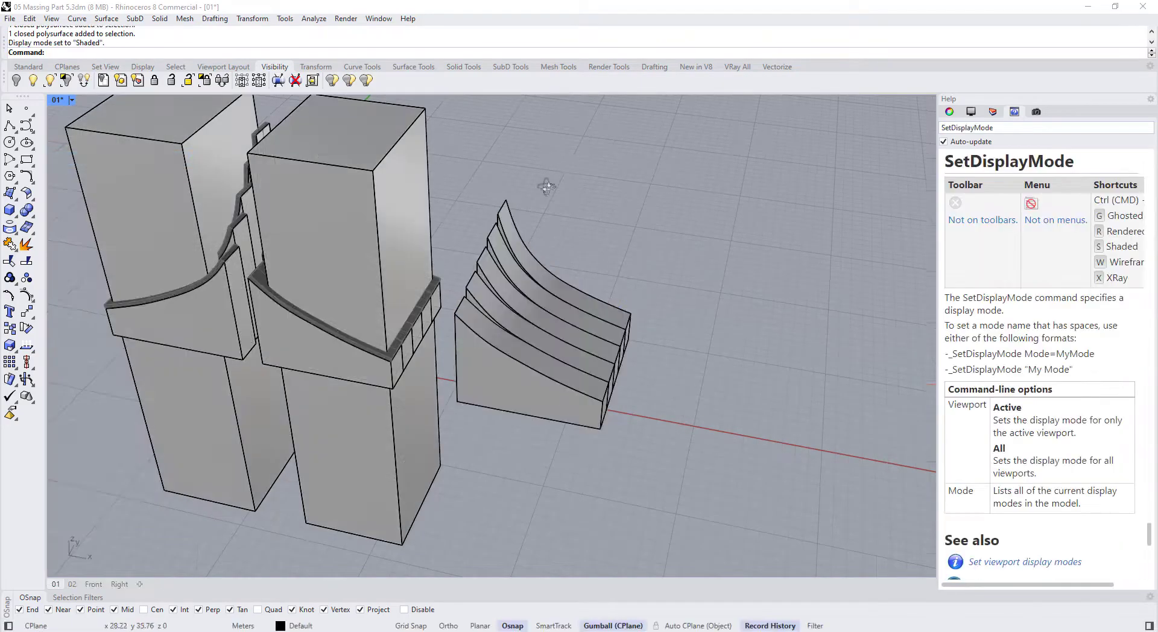
pyautogui.scroll(4, 389, 345)
pyautogui.click(357, 415)
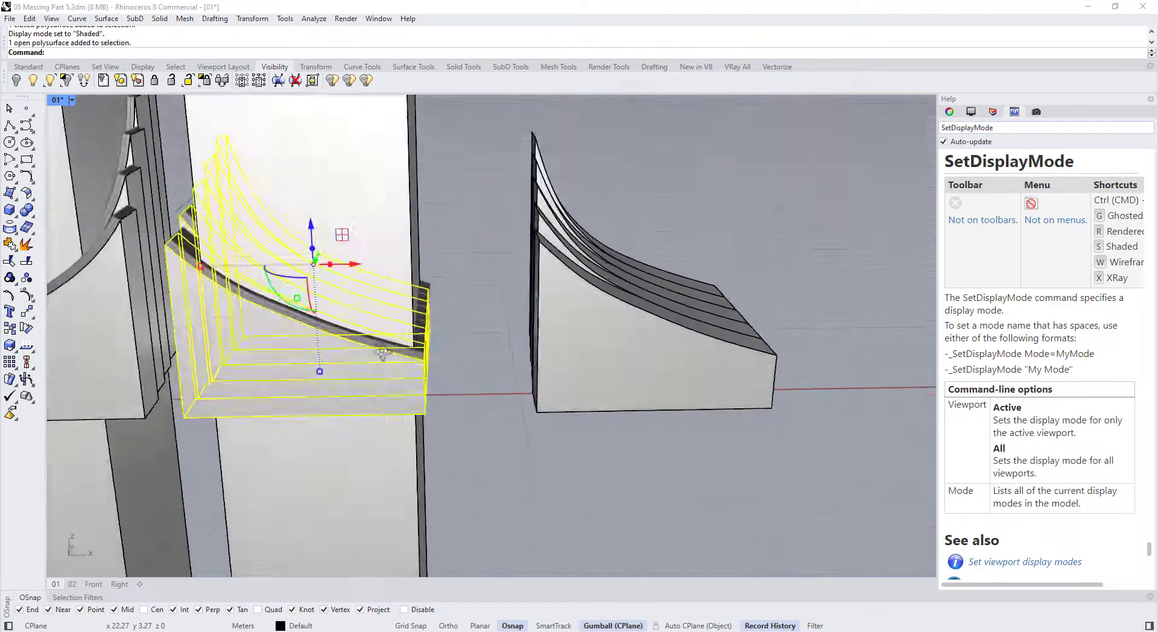
pyautogui.press('Delete')
# - Move the repaired solid by a step corner to the matching point under the nearest tower's roof strips, with Project snapping off
pyautogui.click(674, 364)
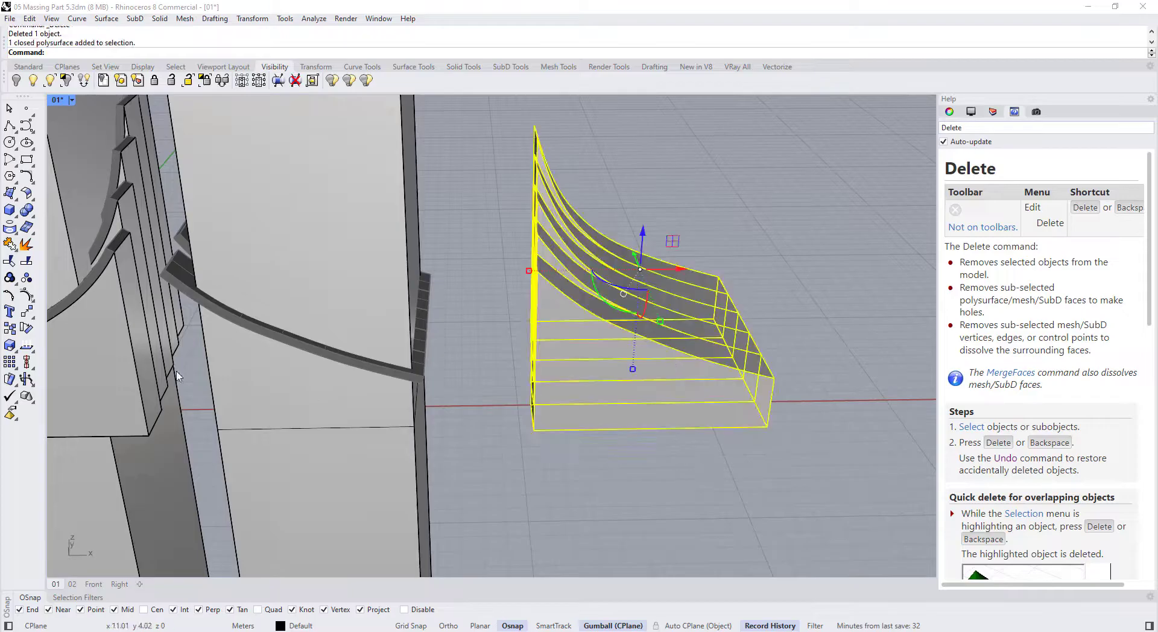
pyautogui.click(27, 312)
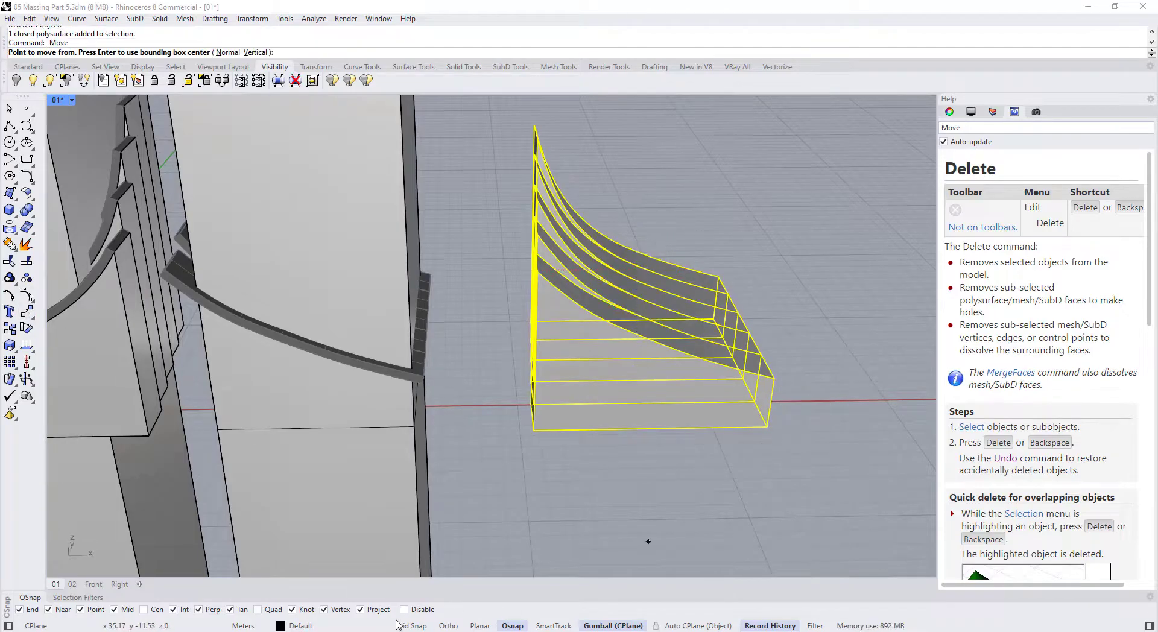
pyautogui.click(755, 401)
pyautogui.scroll(5, 440, 398)
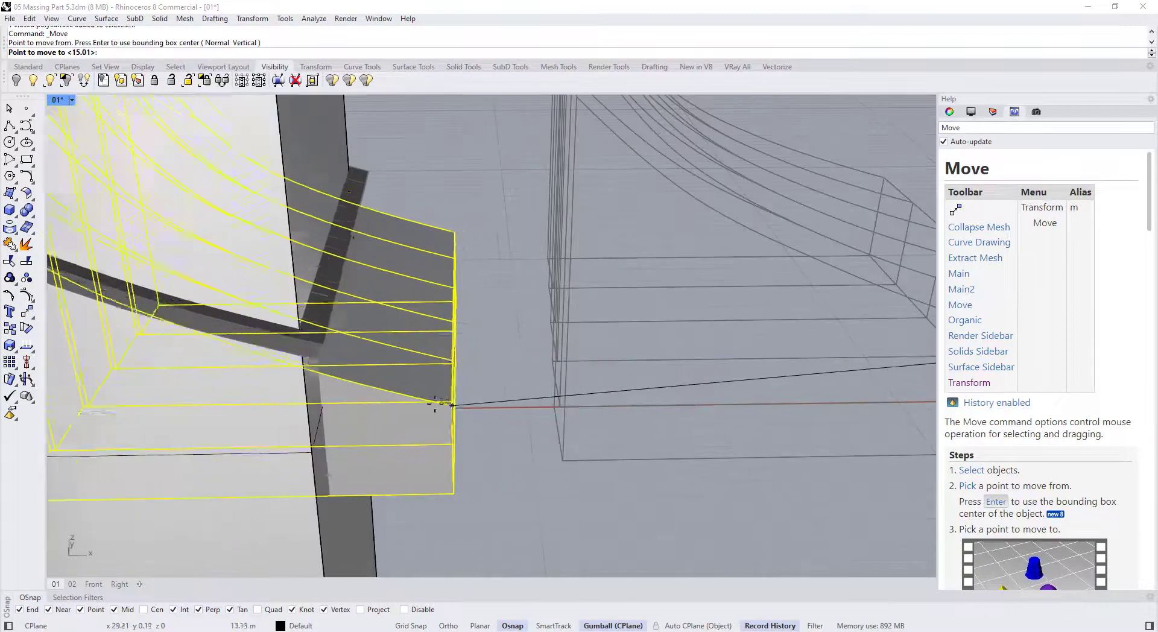
pyautogui.click(297, 362)
pyautogui.scroll(-8, 672, 361)
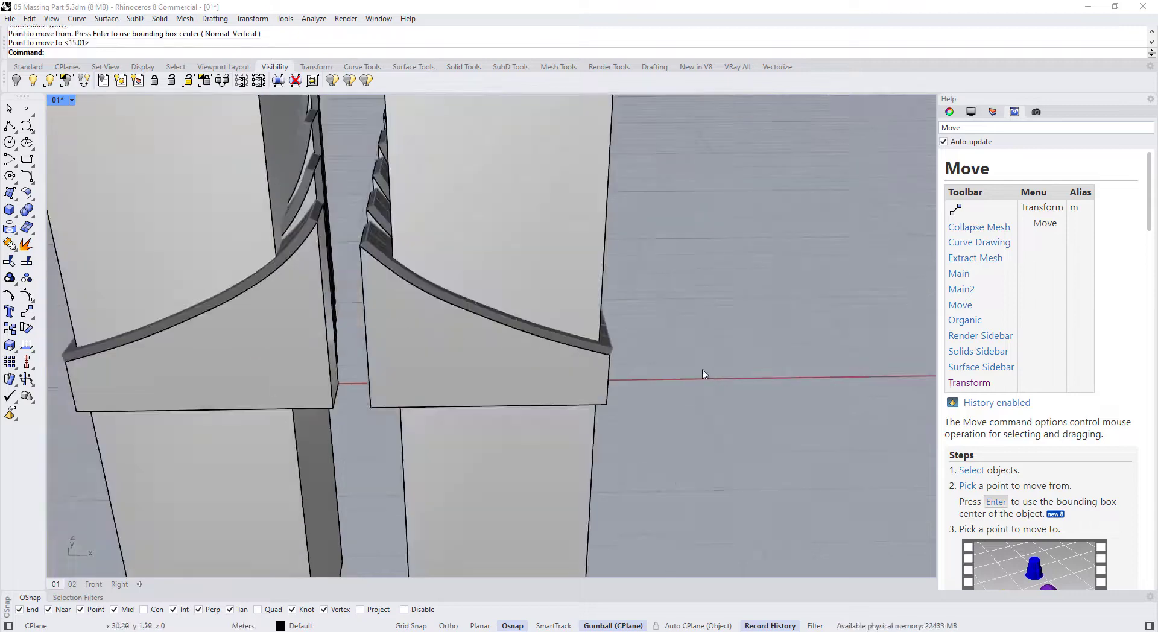
pyautogui.scroll(3, 703, 394)
# - Boolean-intersect the merged stepped volume with its extruded tower on the negative-X side, deleting the input objects
pyautogui.click(27, 212)
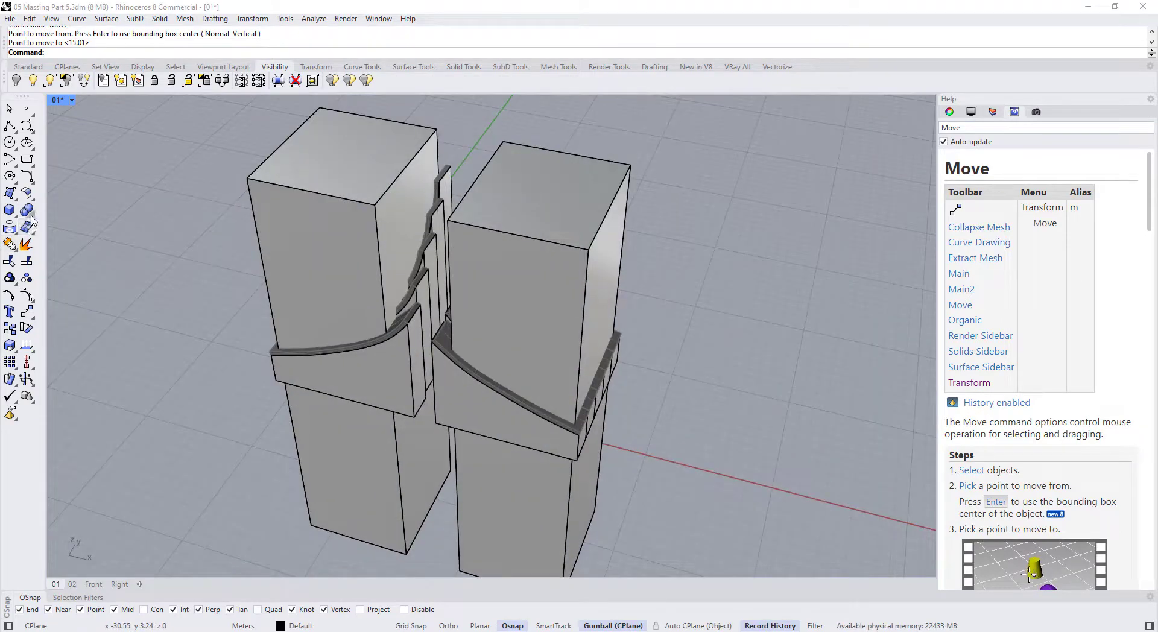
pyautogui.click(62, 233)
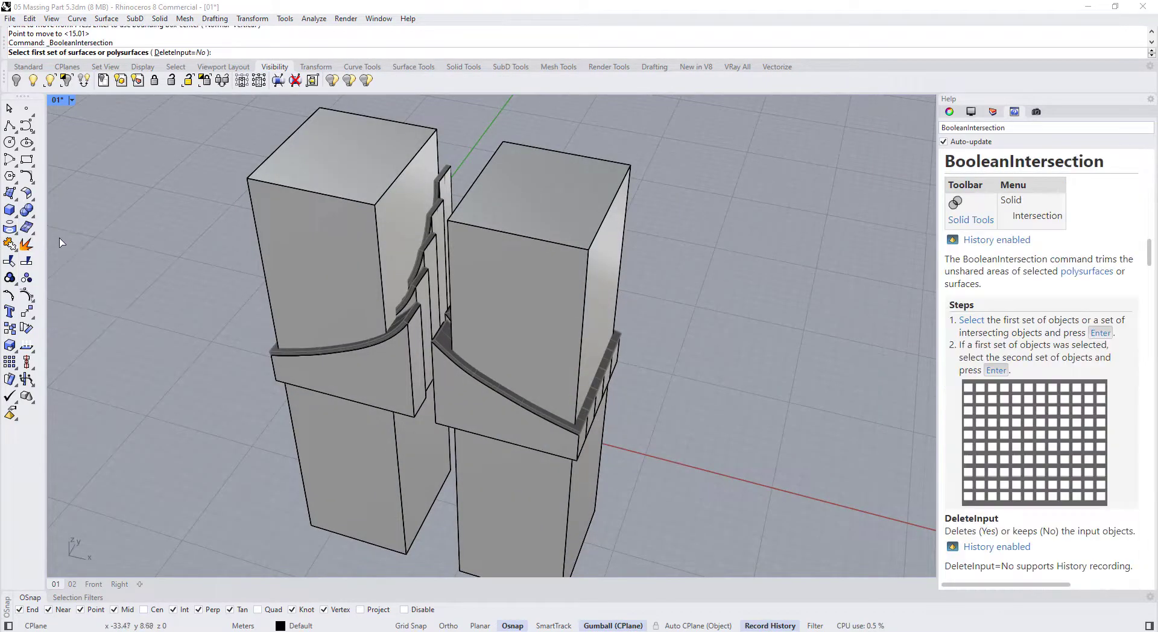
pyautogui.moveTo(202, 219); pyautogui.dragTo(279, 308, button='right')
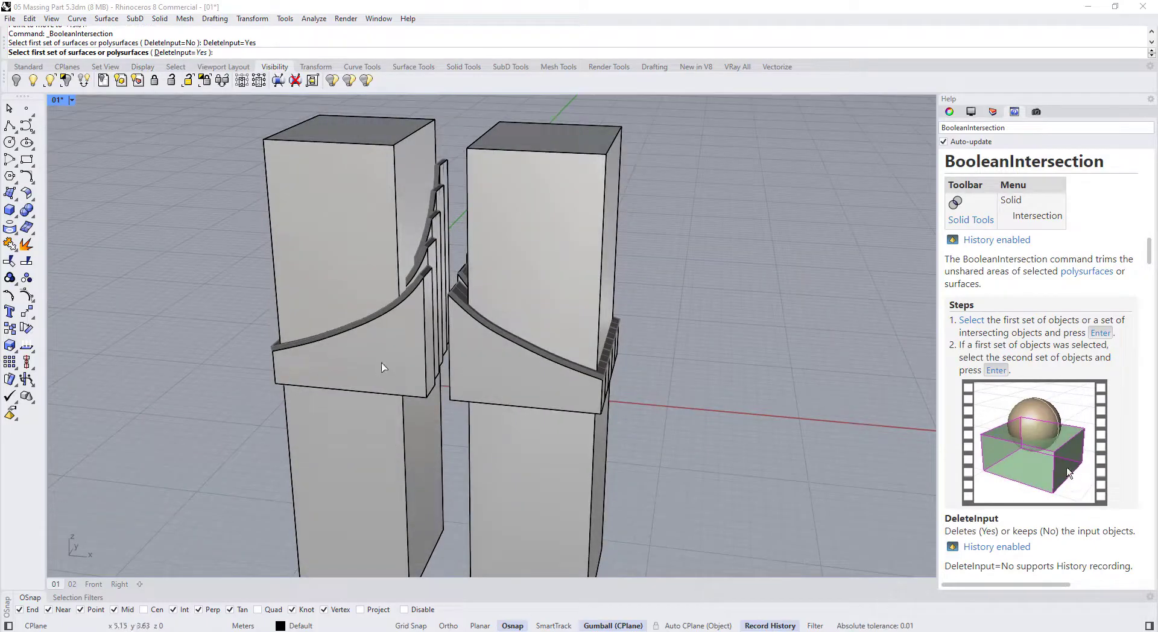
pyautogui.click(406, 357)
pyautogui.press('Return')
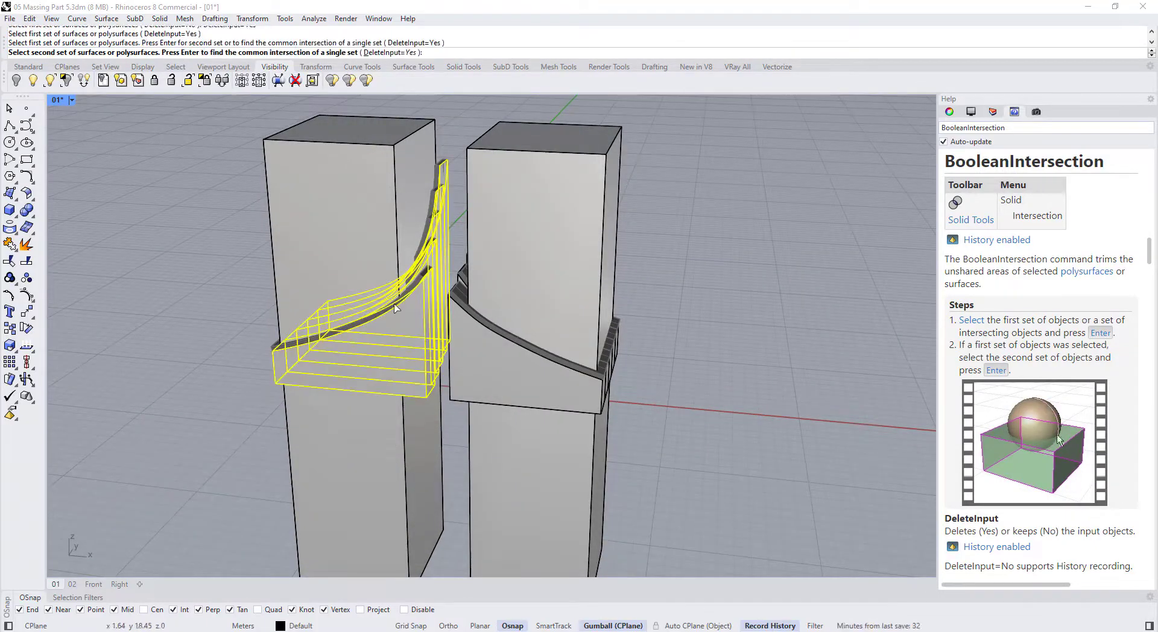
pyautogui.click(350, 249)
pyautogui.press('Return')
pyautogui.click(640, 358)
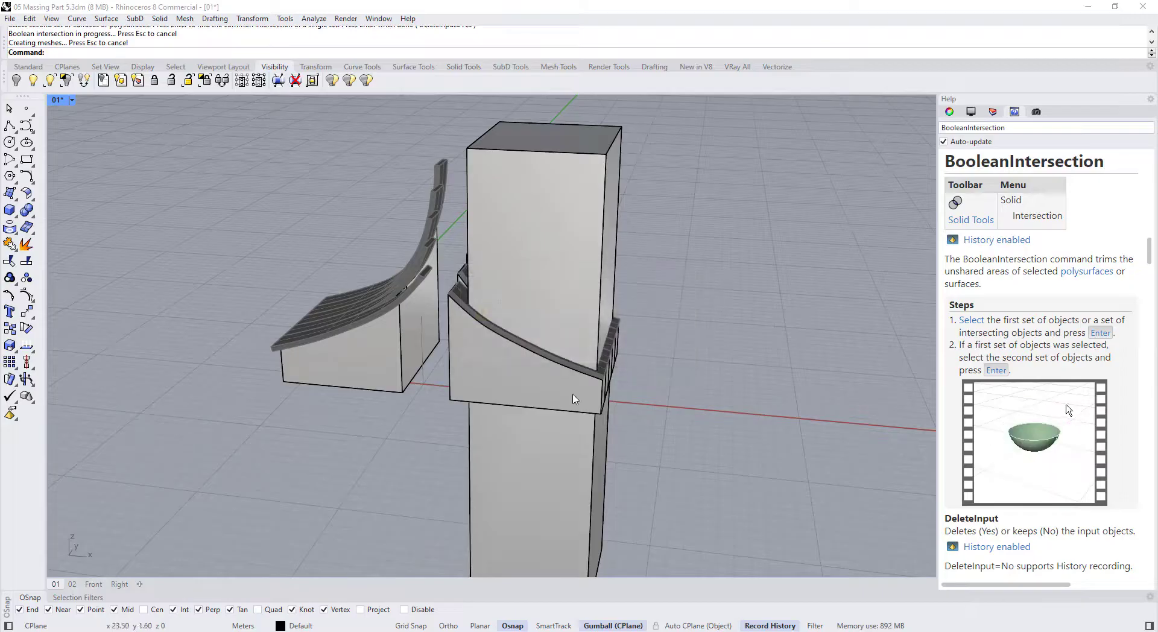
# - Repeat the Boolean intersection on the remaining merged stepped volume and its tower, deleting the inputs
pyautogui.moveTo(574, 400); pyautogui.dragTo(402, 522, button='right')
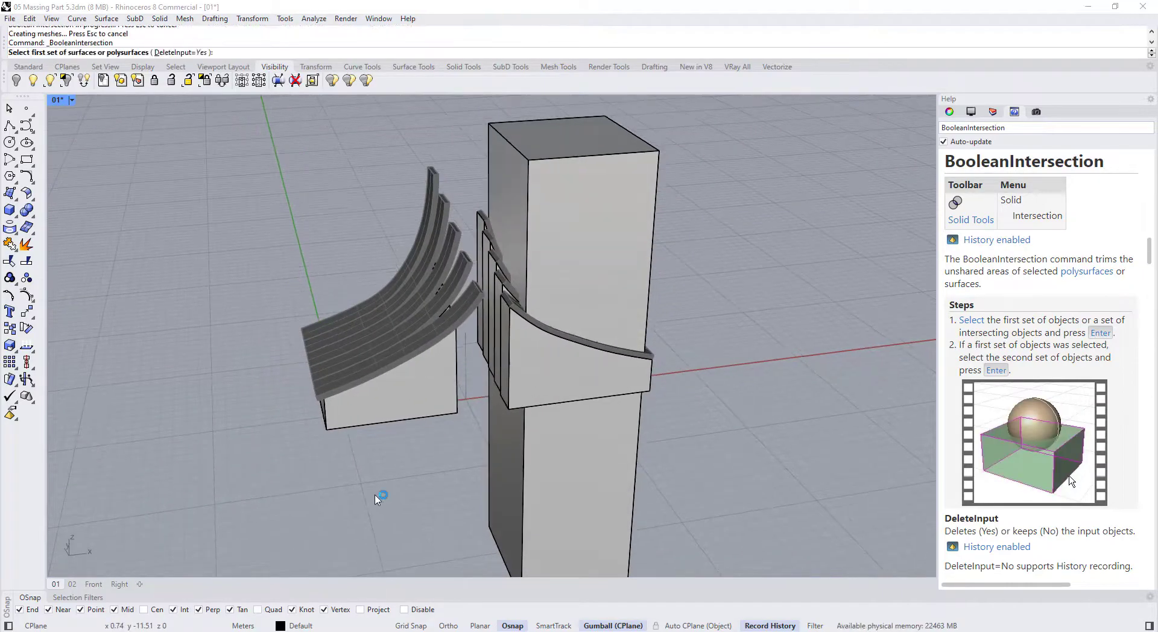
pyautogui.press('Return')
pyautogui.click(514, 359)
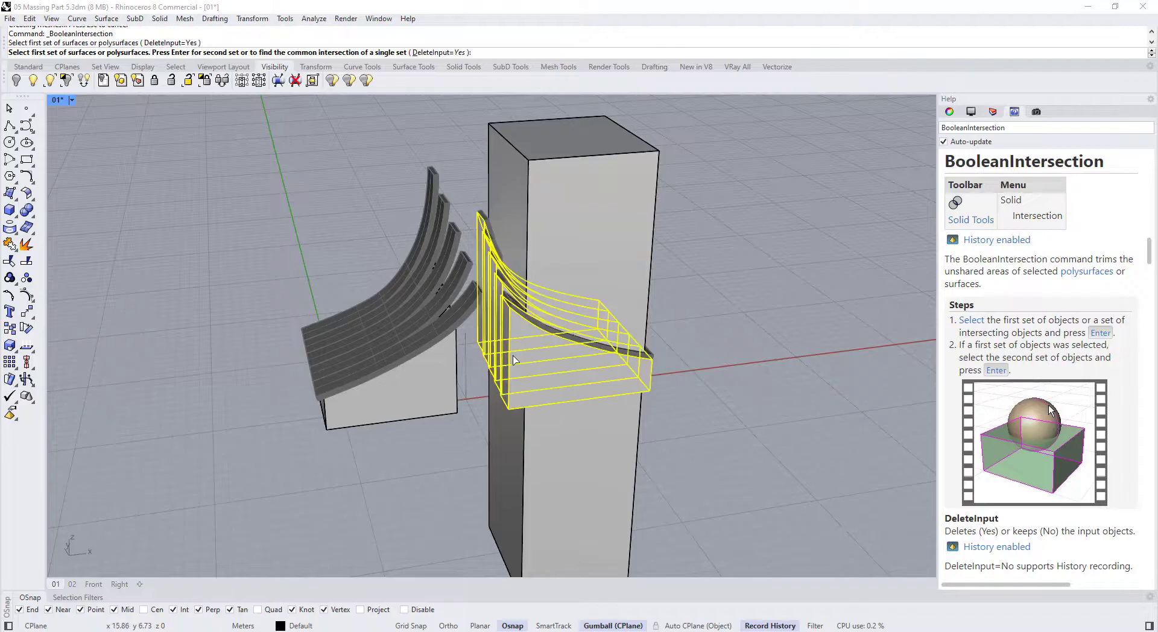
pyautogui.click(508, 305)
pyautogui.press('Return')
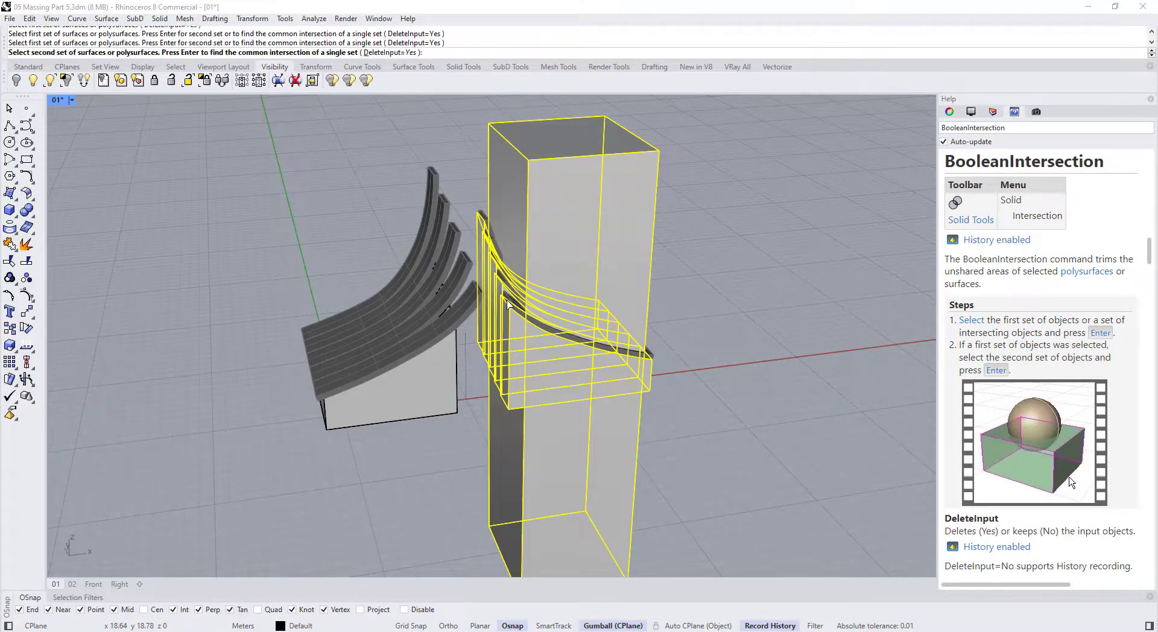
pyautogui.press('Return')
pyautogui.click(620, 354)
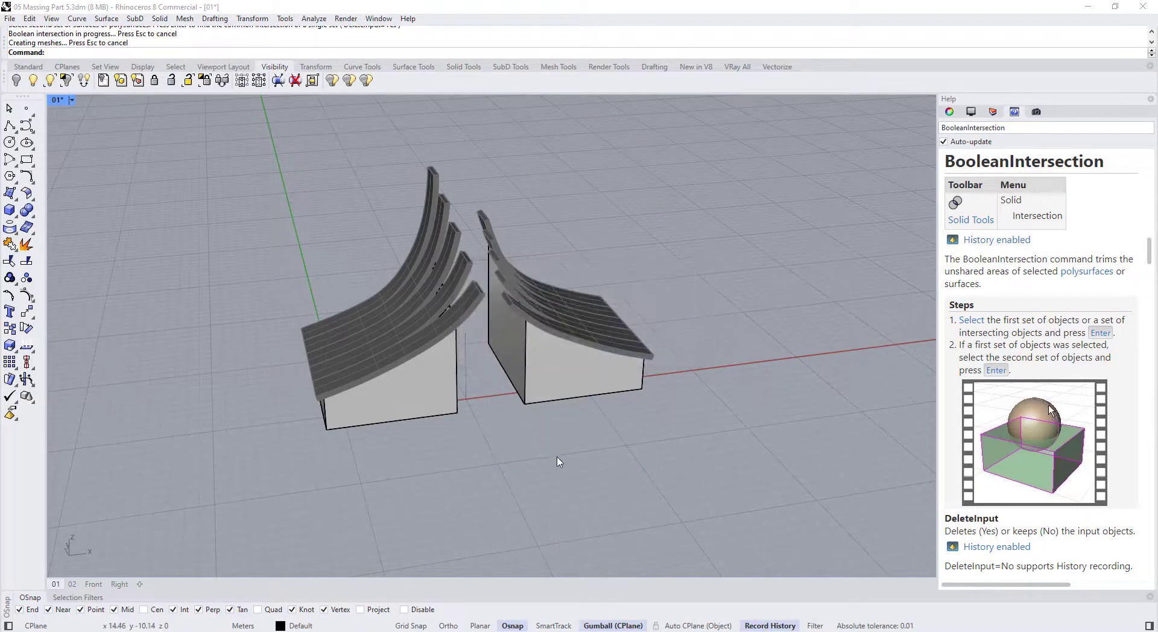
# - Set the viewport to Arctic display and look over both trimmed volumes beneath their roof strips
pyautogui.moveTo(559, 462); pyautogui.dragTo(450, 416, button='right')
pyautogui.click(72, 100)
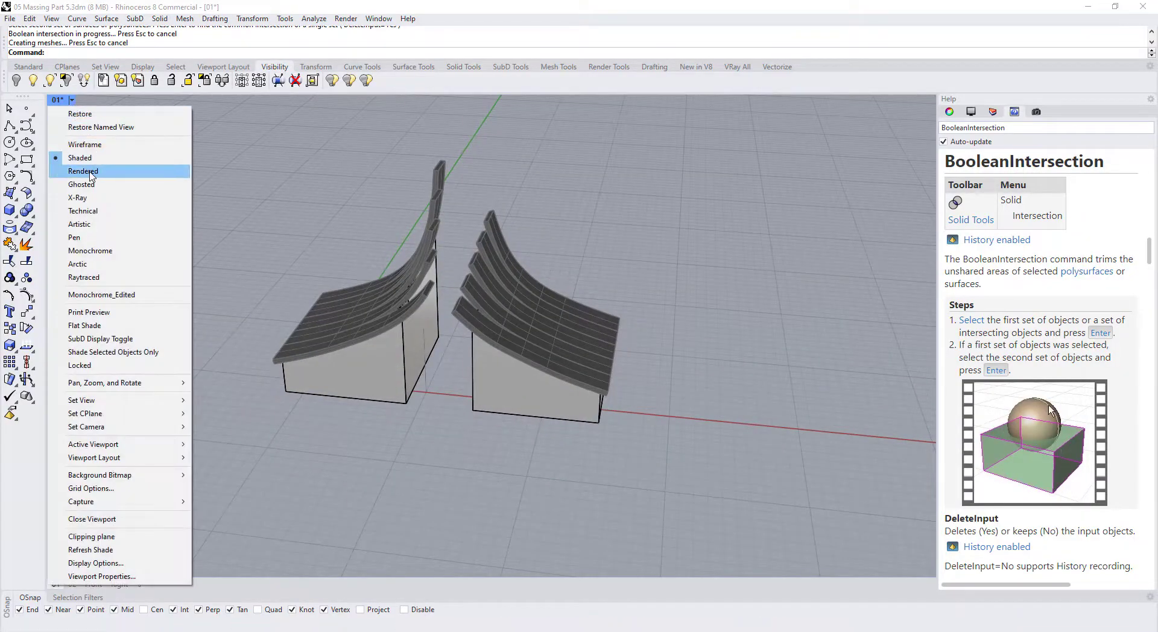
pyautogui.click(85, 264)
pyautogui.moveTo(354, 331); pyautogui.dragTo(660, 349, button='right')
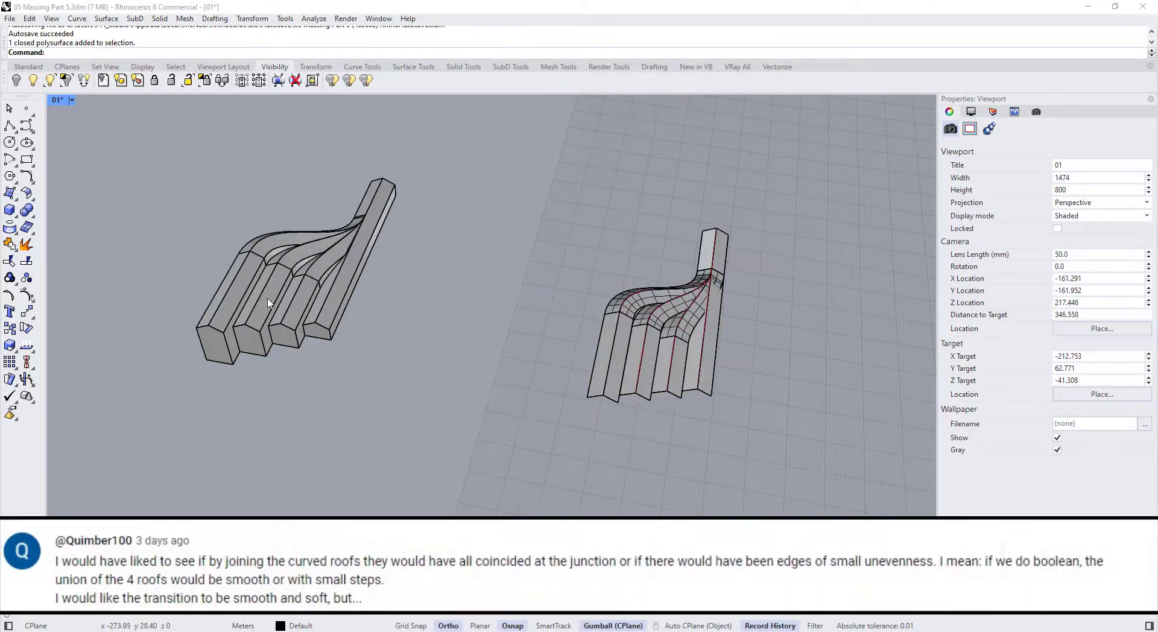
# - Examine up close how the four curved roofs of the merged block meet at their junction
pyautogui.moveTo(269, 303); pyautogui.dragTo(396, 295, button='right')
pyautogui.scroll(3, 396, 294)
pyautogui.scroll(3, 447, 311)
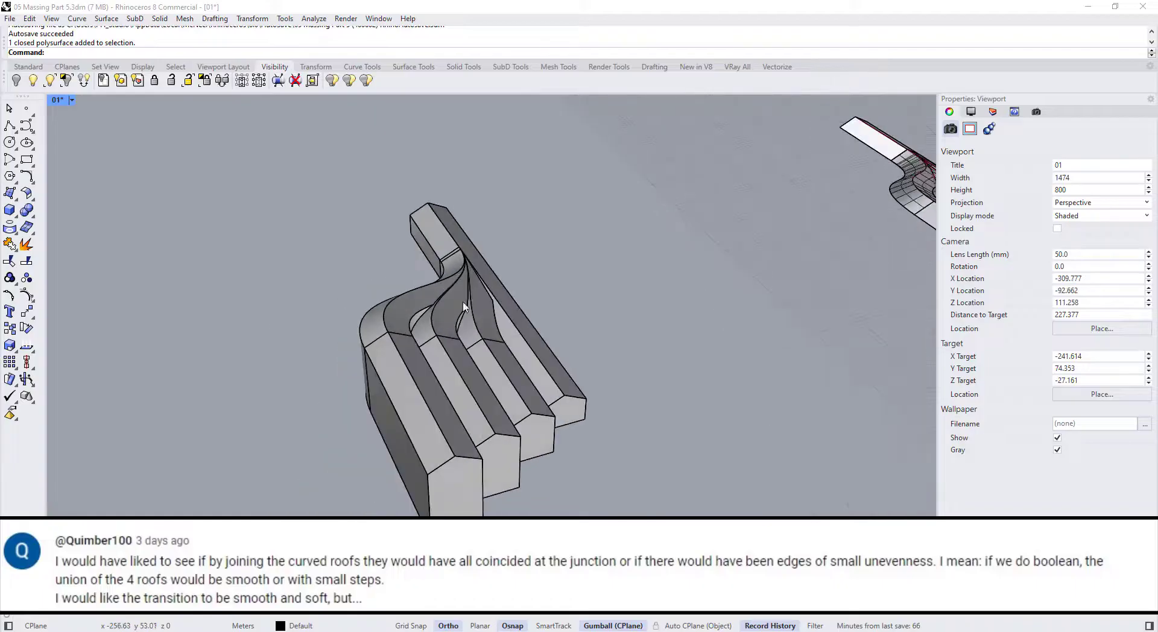
pyautogui.moveTo(475, 324); pyautogui.dragTo(429, 291, button='right')
pyautogui.scroll(-4, 411, 338)
pyautogui.scroll(4, 466, 254)
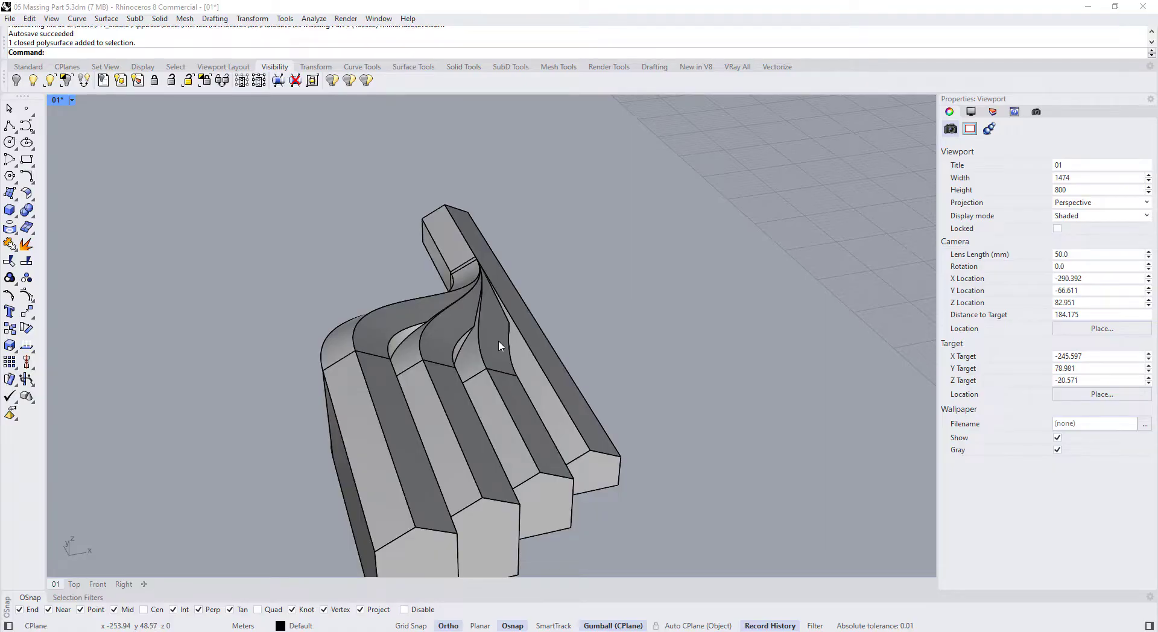
pyautogui.moveTo(498, 341); pyautogui.dragTo(526, 346, button='right')
pyautogui.scroll(2, 531, 300)
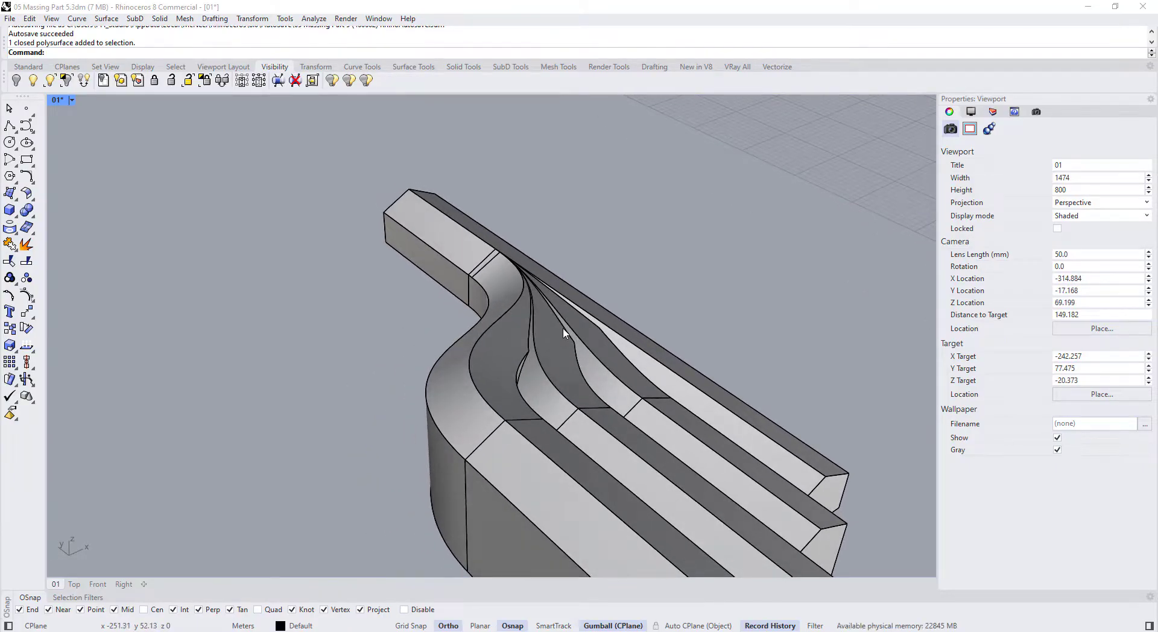
pyautogui.scroll(3, 594, 345)
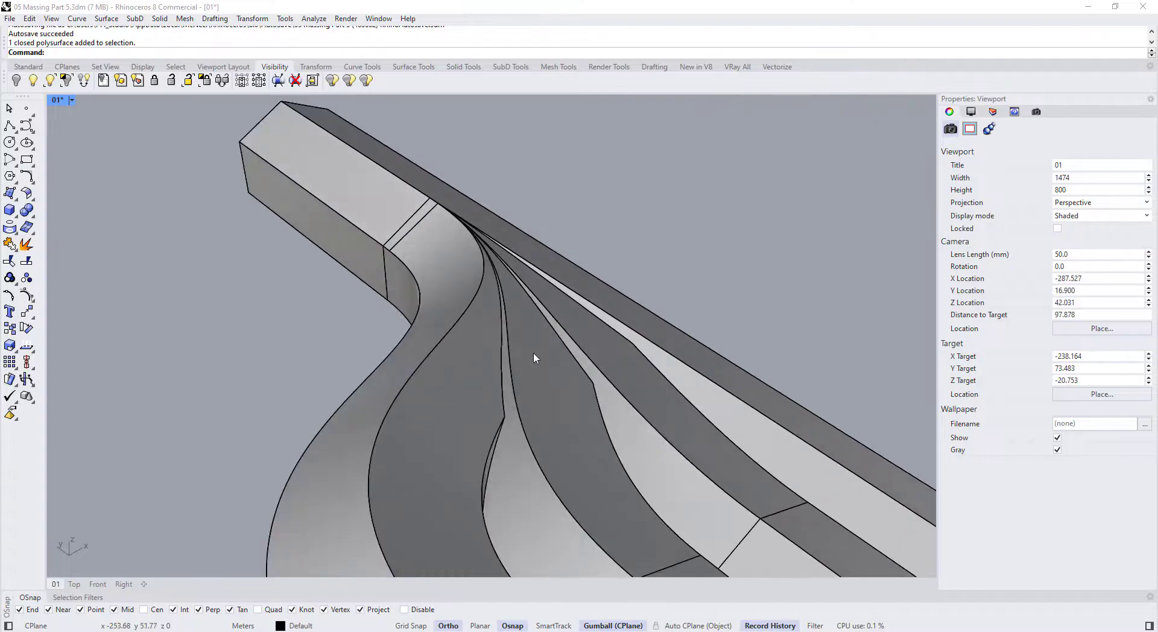
pyautogui.scroll(-4, 596, 323)
pyautogui.moveTo(512, 357); pyautogui.dragTo(545, 381, button='right')
pyautogui.scroll(-2, 451, 360)
pyautogui.scroll(6, 527, 365)
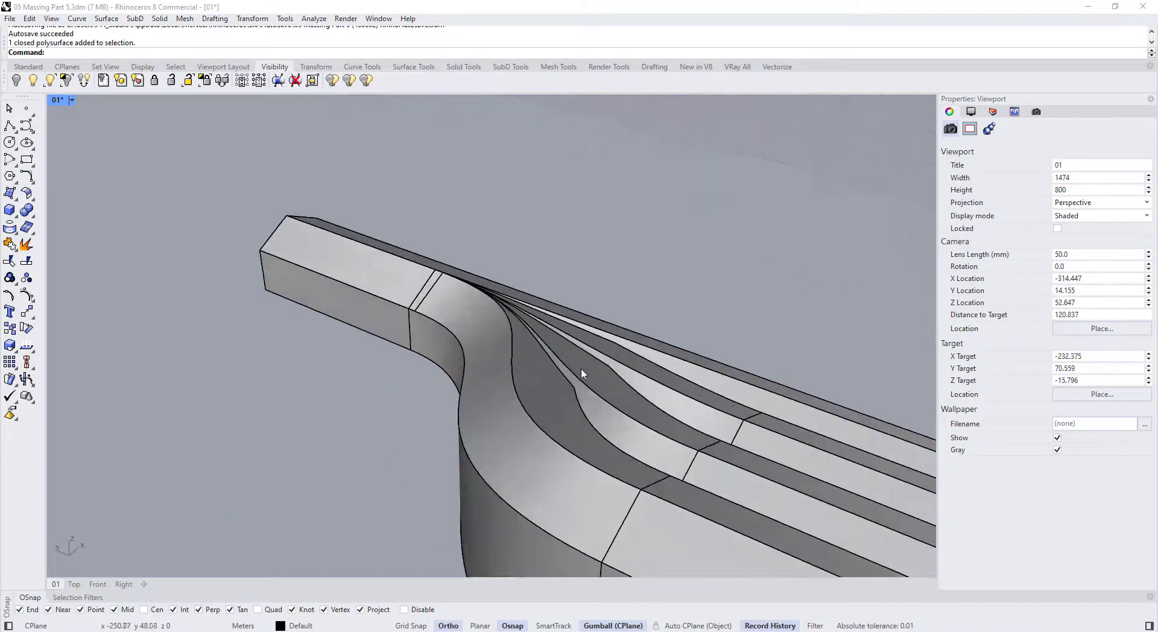
pyautogui.scroll(-3, 495, 365)
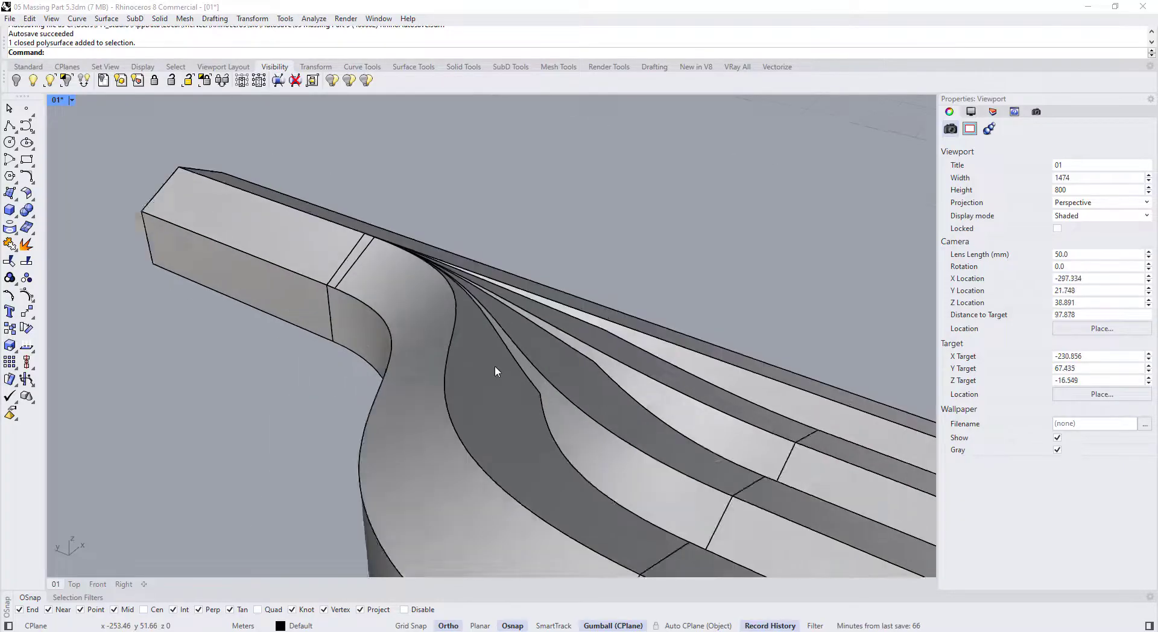
pyautogui.moveTo(495, 365); pyautogui.dragTo(458, 379, button='right')
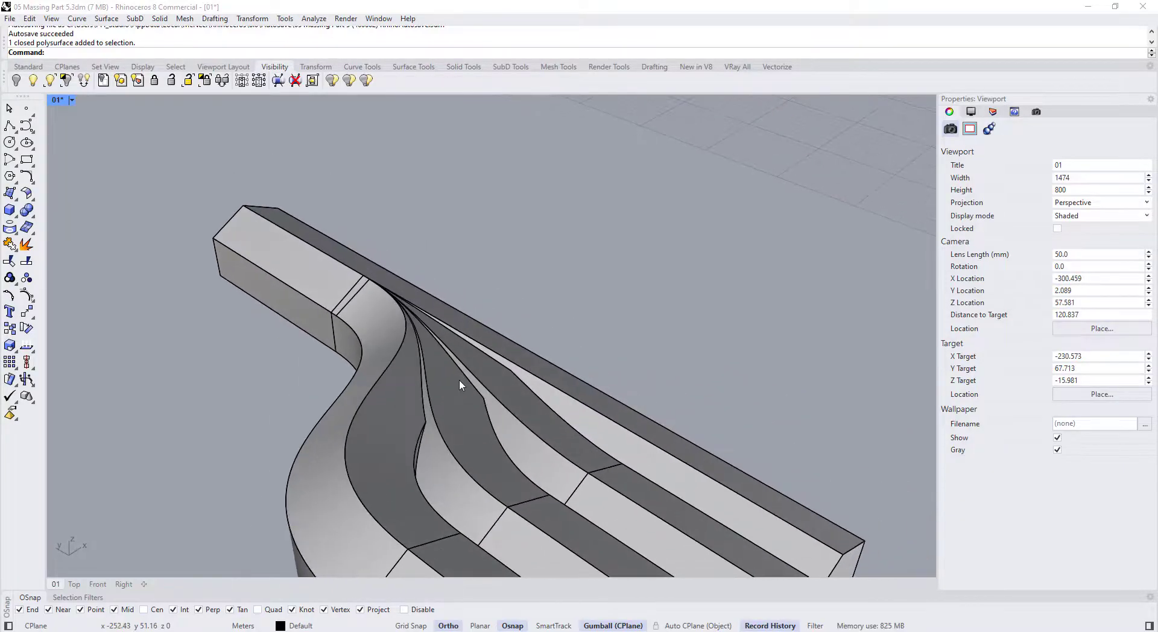
pyautogui.scroll(-4, 459, 379)
# - Lower both end points of the outermost gable profile on the separate roof surfaces to make the history-linked roofs steeper
pyautogui.keyDown('shift'); pyautogui.moveTo(547, 335); pyautogui.dragTo(494, 401, button='right'); pyautogui.keyUp('shift')
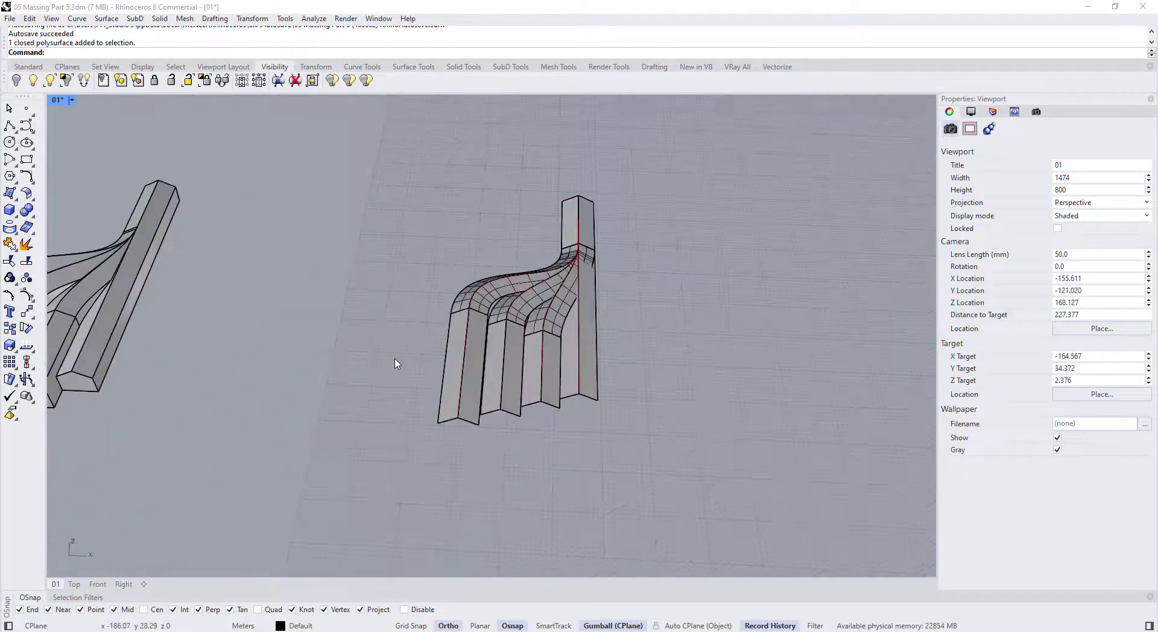
pyautogui.scroll(2, 570, 248)
pyautogui.moveTo(494, 362)
pyautogui.mouseDown(button='right')
pyautogui.moveTo(587, 343)
pyautogui.moveTo(482, 362)
pyautogui.mouseUp(button='right')
pyautogui.scroll(4, 428, 409)
pyautogui.moveTo(358, 393); pyautogui.dragTo(494, 489)
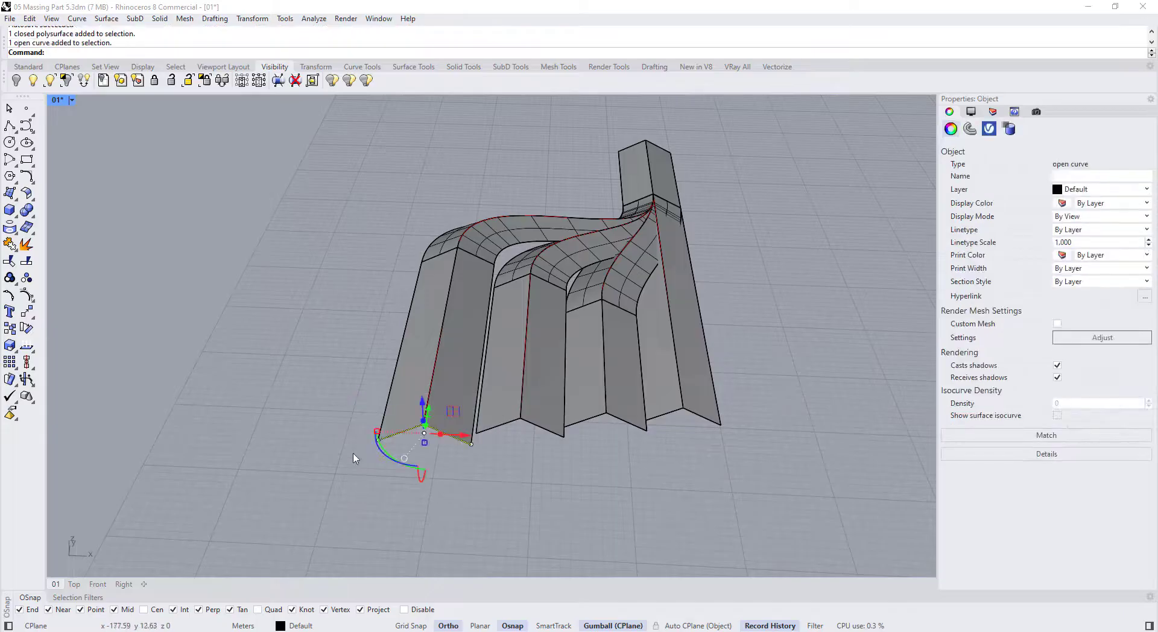
pyautogui.moveTo(349, 398); pyautogui.dragTo(399, 467)
pyautogui.moveTo(452, 469); pyautogui.dragTo(423, 470, button='right')
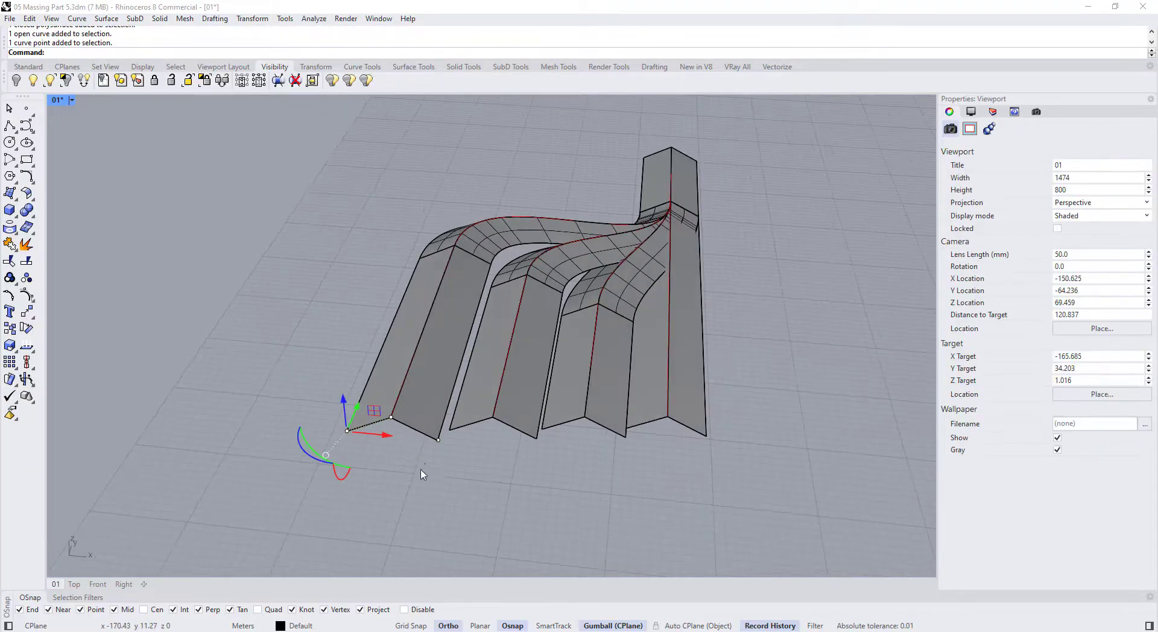
pyautogui.keyDown('shift'); pyautogui.click(438, 441); pyautogui.keyUp('shift')
pyautogui.moveTo(469, 427); pyautogui.dragTo(495, 389, button='right')
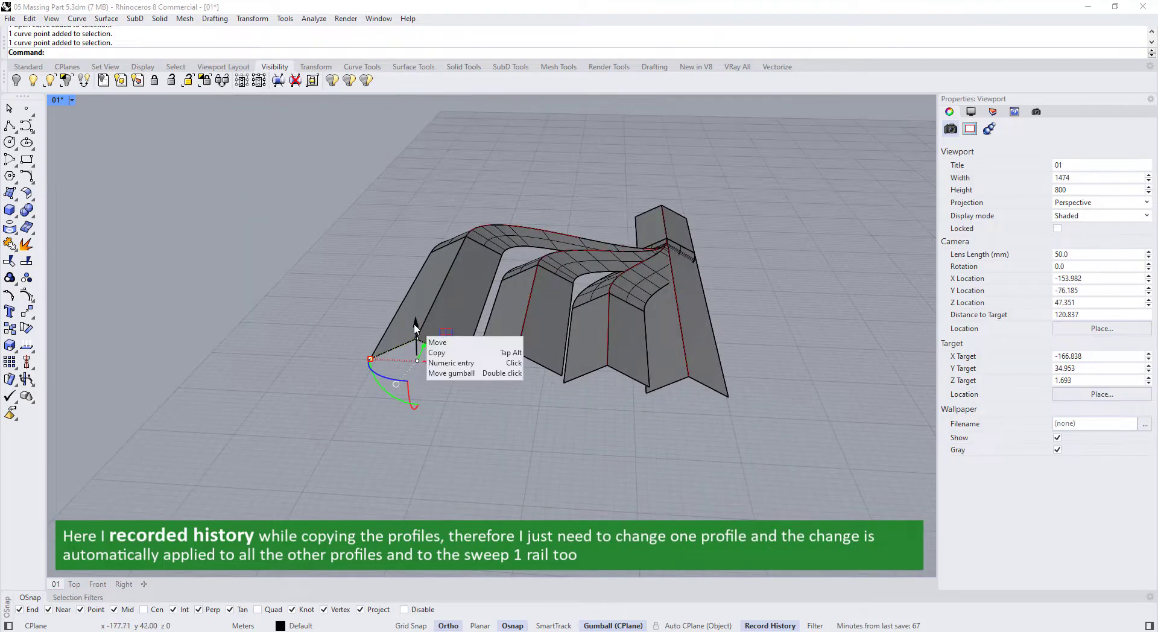
pyautogui.moveTo(415, 327); pyautogui.dragTo(420, 346)
# - Switch the viewport to Arctic display and inspect the junction of the steeper roof surfaces up close
pyautogui.moveTo(548, 360); pyautogui.dragTo(607, 388, button='right')
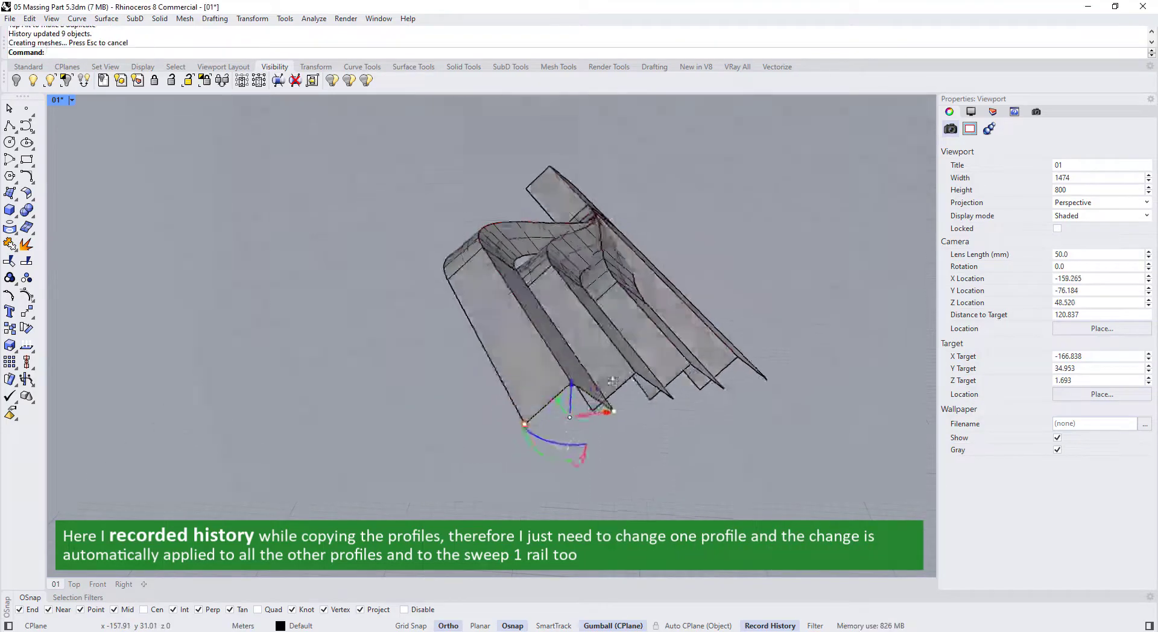
pyautogui.scroll(8, 568, 246)
pyautogui.moveTo(569, 246); pyautogui.dragTo(395, 191, button='right')
pyautogui.click(73, 101)
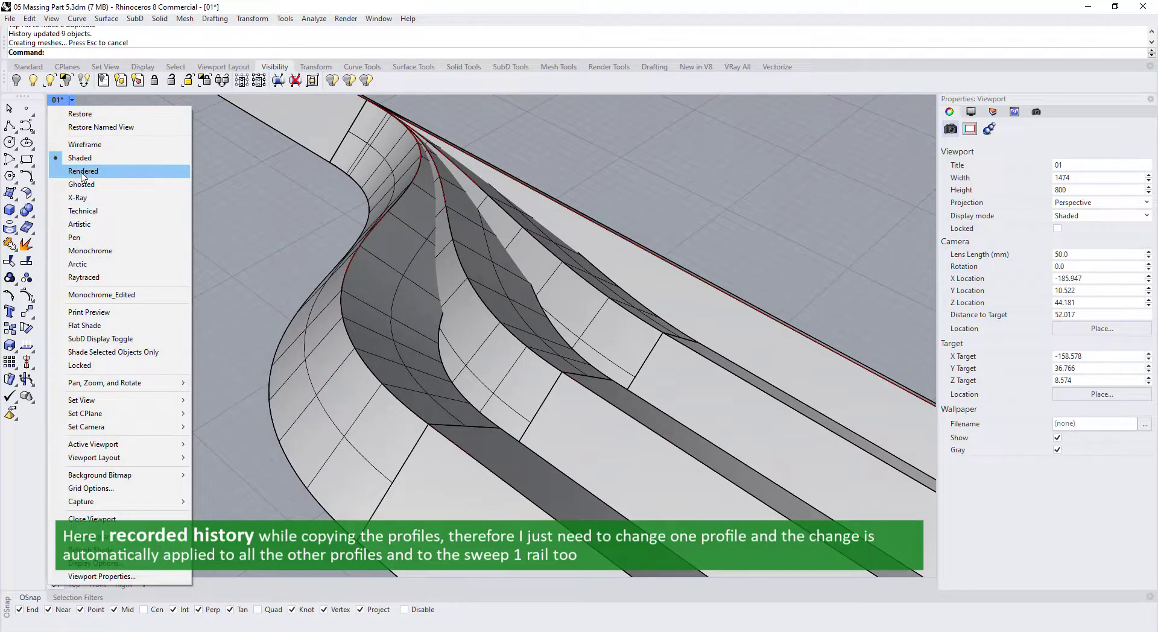
pyautogui.click(93, 264)
pyautogui.scroll(-2, 616, 392)
pyautogui.moveTo(383, 319)
pyautogui.mouseDown(button='right')
pyautogui.moveTo(617, 392)
pyautogui.moveTo(474, 235)
pyautogui.mouseUp(button='right')
pyautogui.scroll(4, 474, 235)
pyautogui.moveTo(510, 301); pyautogui.dragTo(507, 325, button='right')
# - Compare the merged roof block with the steeper roof surfaces from several angles in Arctic display
pyautogui.scroll(-20, 507, 325)
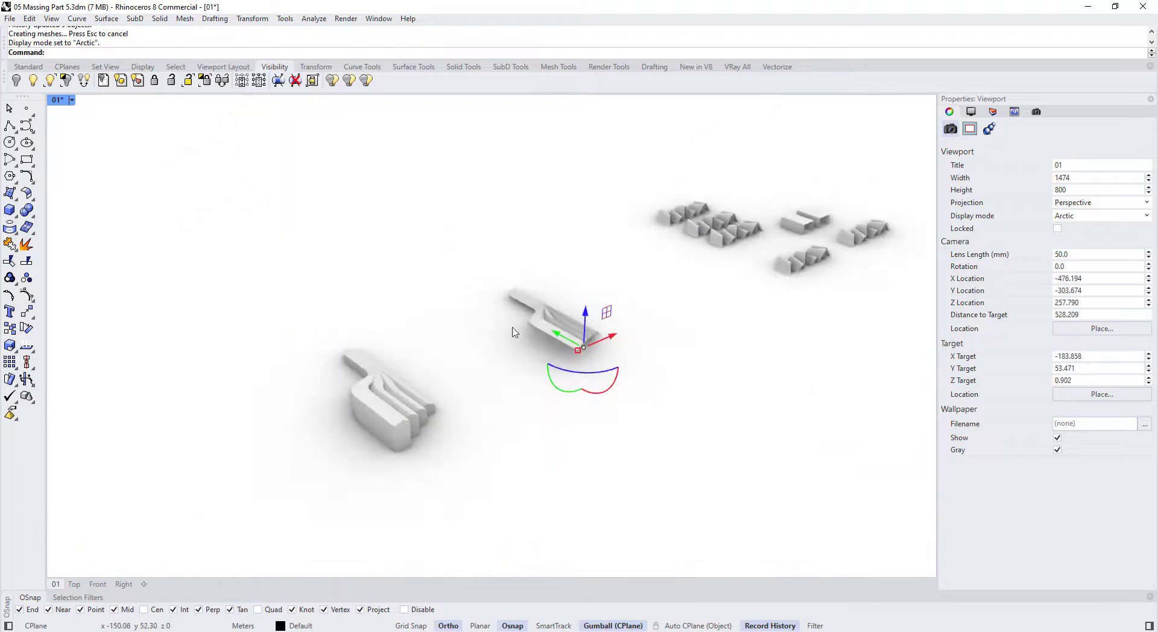
pyautogui.scroll(6, 380, 392)
pyautogui.moveTo(382, 395); pyautogui.dragTo(379, 353, button='right')
pyautogui.scroll(2, 378, 353)
pyautogui.moveTo(623, 343); pyautogui.dragTo(672, 326, button='right')
pyautogui.scroll(-2, 672, 325)
pyautogui.scroll(2, 675, 329)
# - Return the perspective viewport to Shaded display and maximize the Front view
pyautogui.click(72, 100)
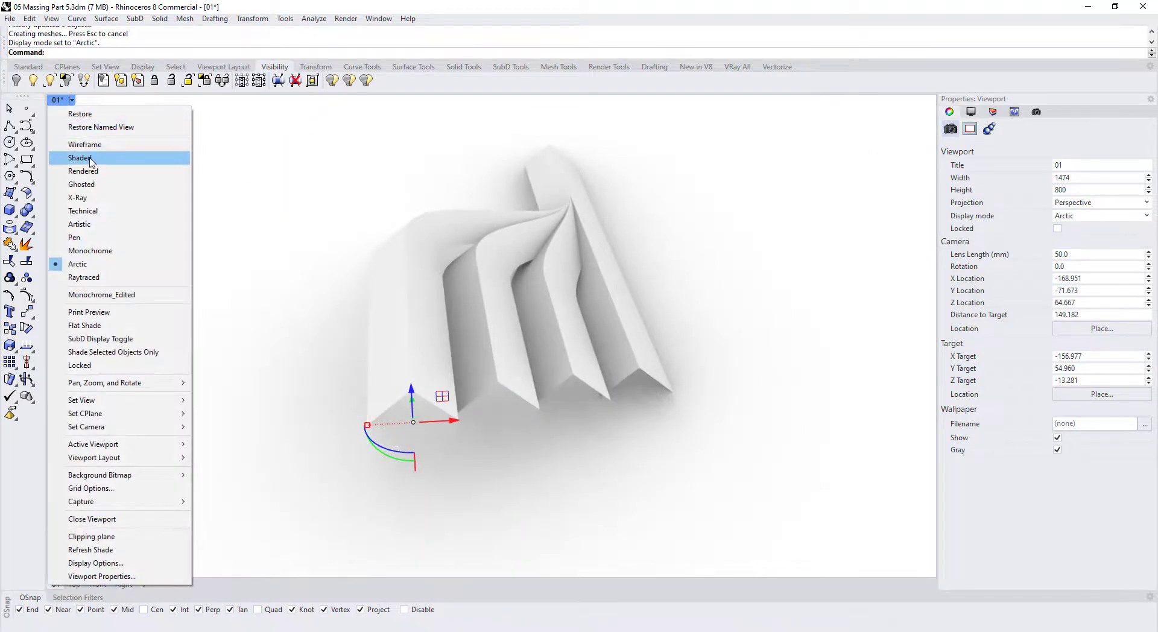
pyautogui.click(96, 157)
pyautogui.click(275, 246)
pyautogui.scroll(-2, 404, 277)
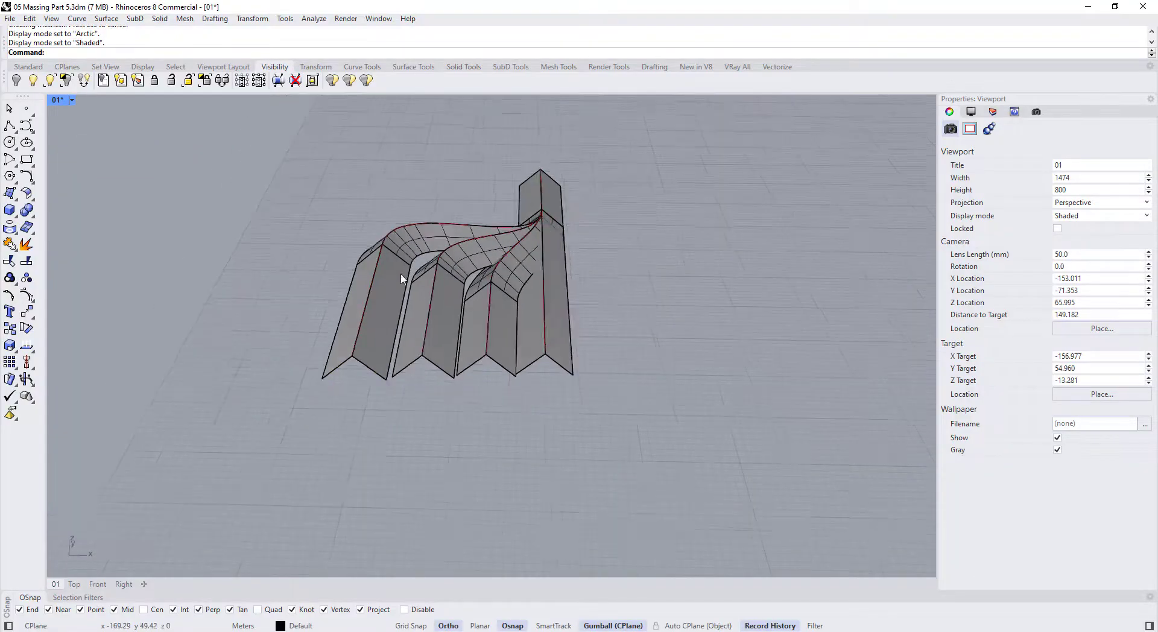
pyautogui.moveTo(404, 276); pyautogui.dragTo(416, 382, button='right')
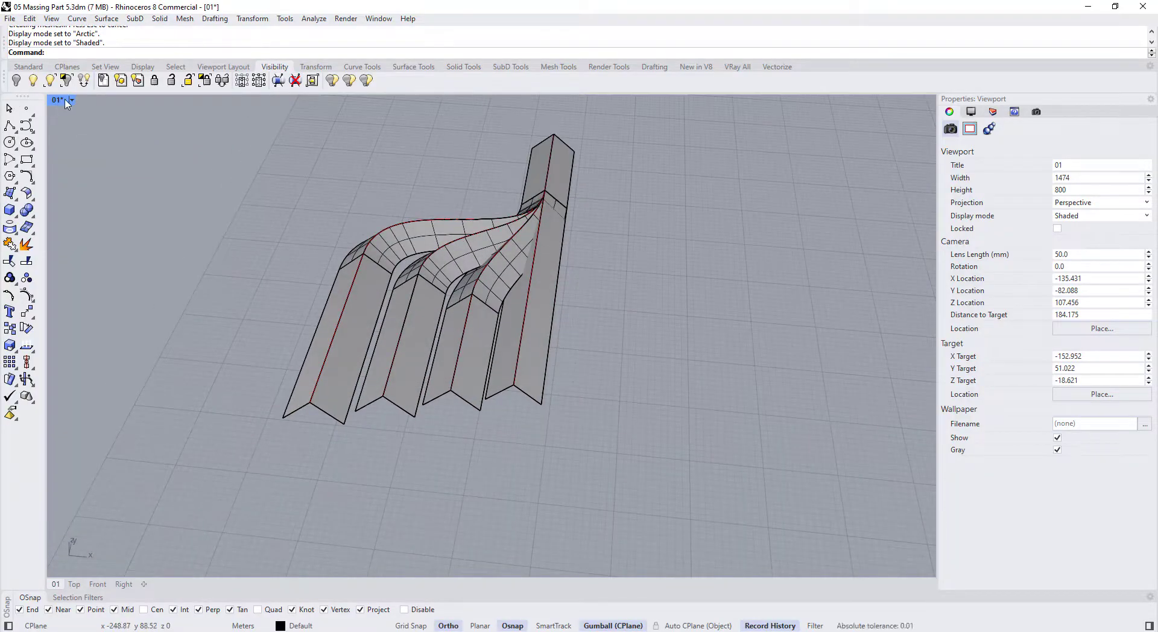
pyautogui.doubleClick(61, 100)
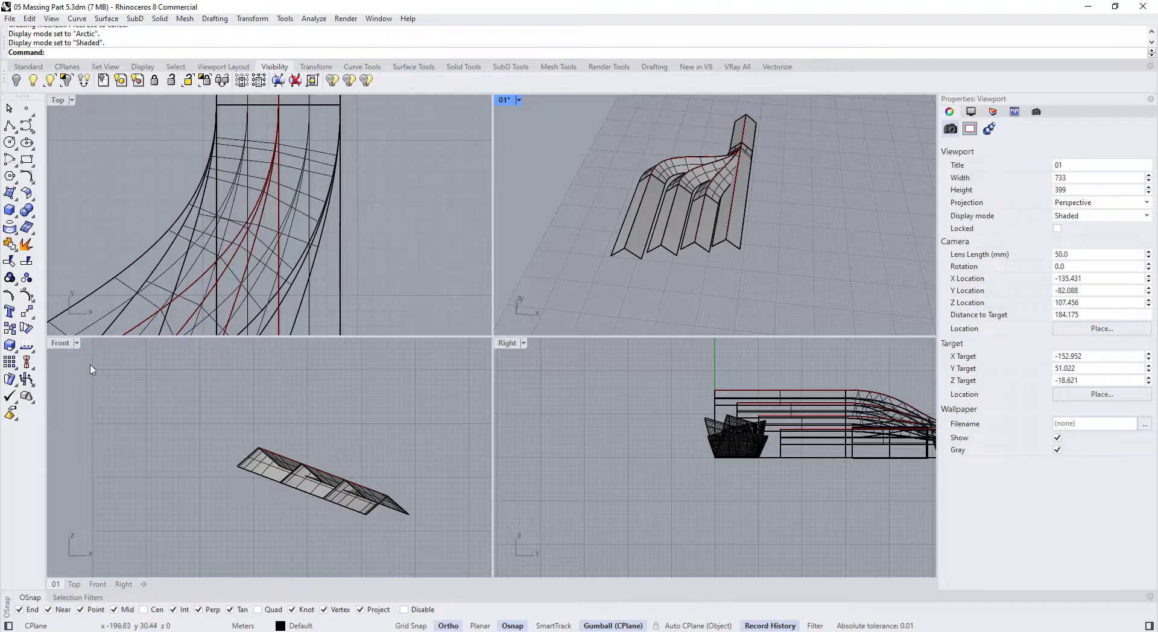
pyautogui.doubleClick(60, 343)
pyautogui.click(457, 329)
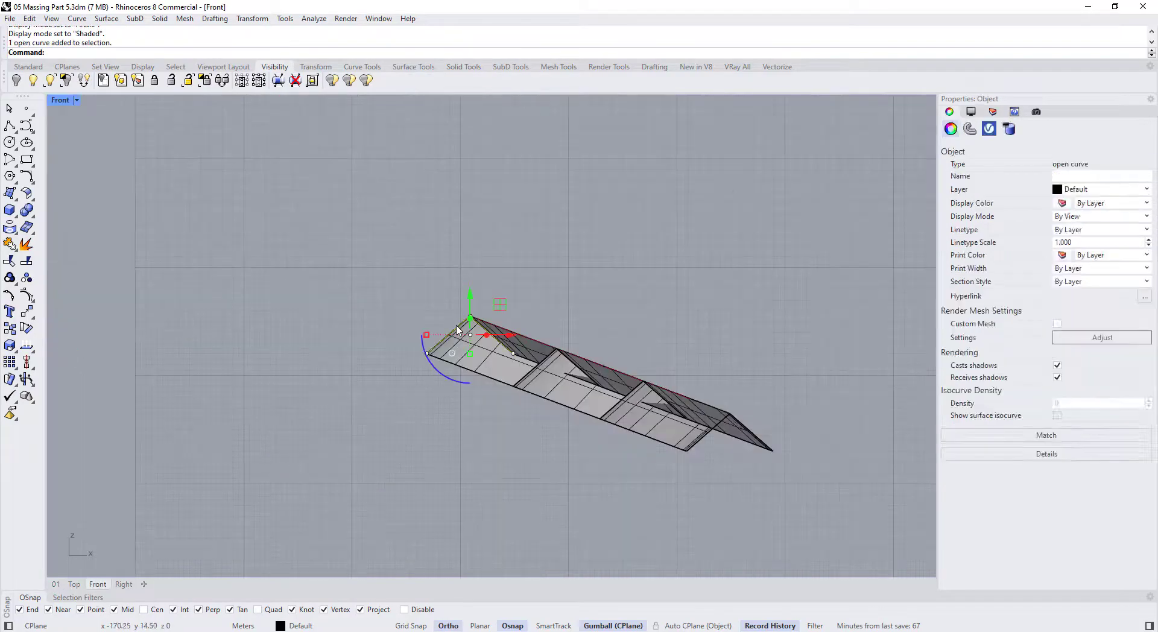
pyautogui.click(85, 101)
pyautogui.click(78, 101)
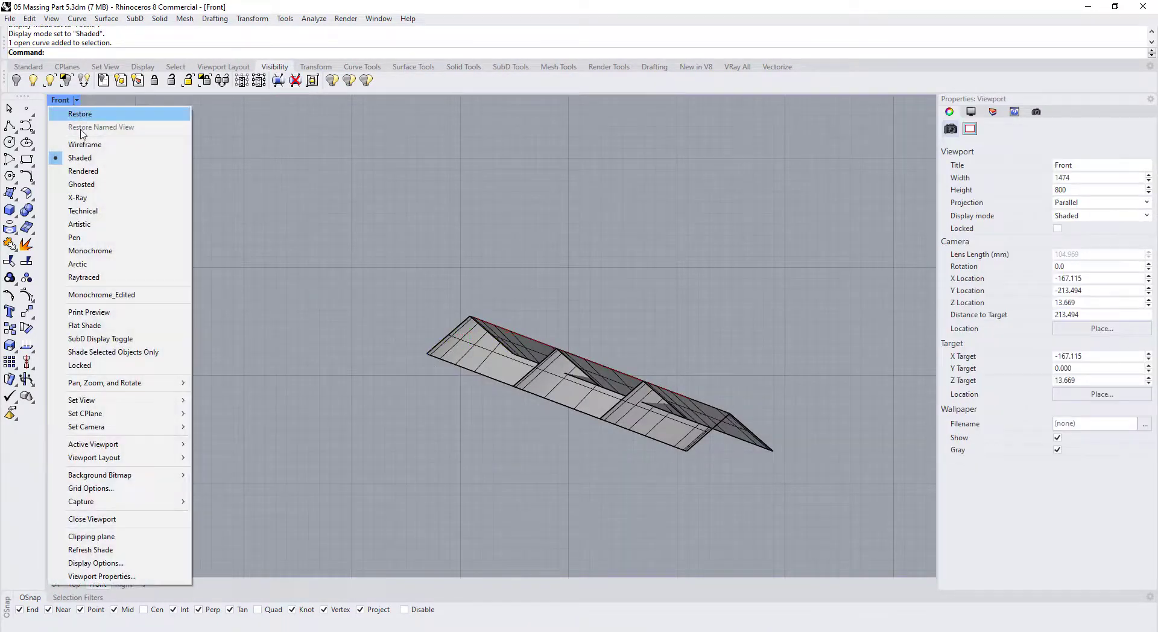
pyautogui.click(383, 183)
pyautogui.scroll(6, 510, 324)
pyautogui.click(416, 325)
pyautogui.click(456, 279)
pyautogui.moveTo(456, 279); pyautogui.dragTo(378, 290, button='right')
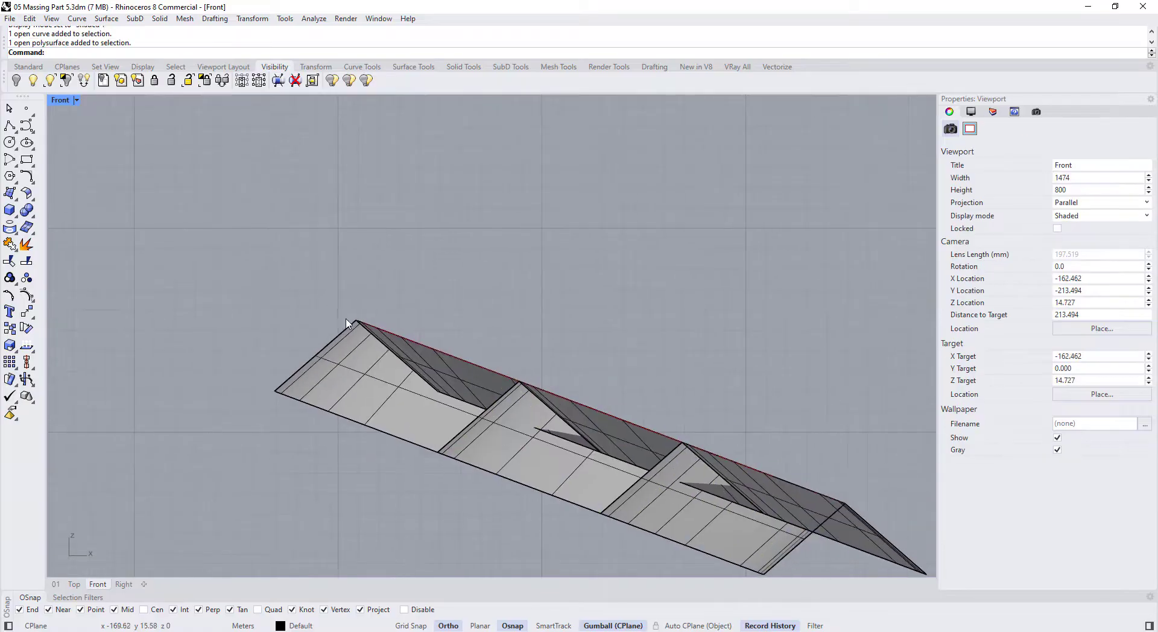
pyautogui.click(348, 327)
pyautogui.click(367, 293)
pyautogui.click(9, 125)
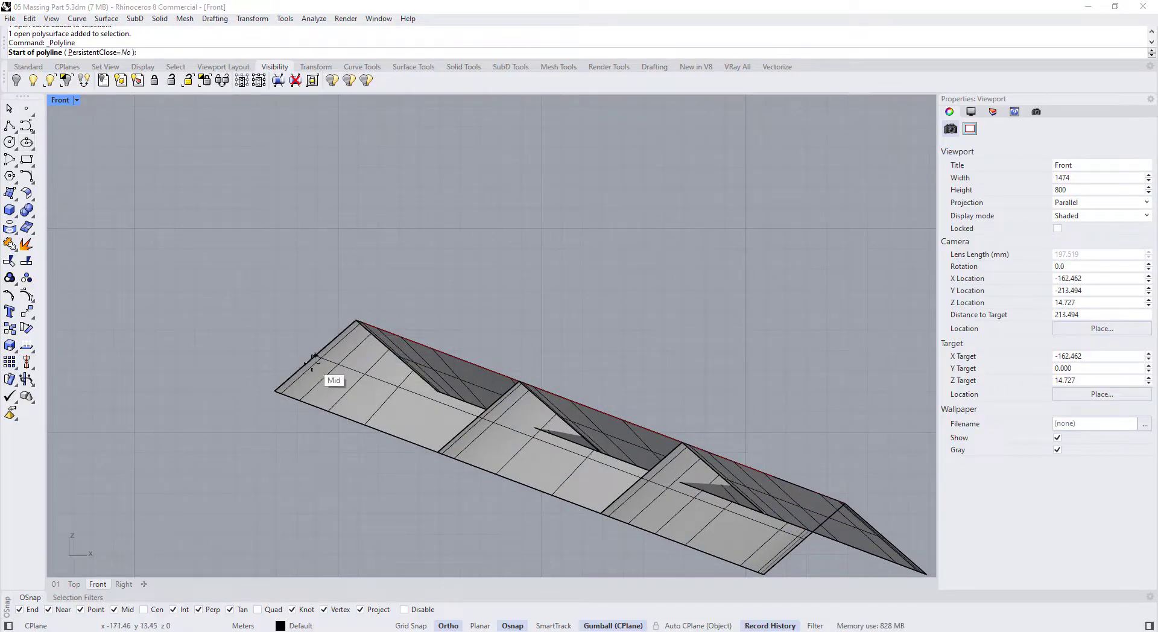
pyautogui.press('Escape')
pyautogui.click(346, 330)
pyautogui.click(395, 360)
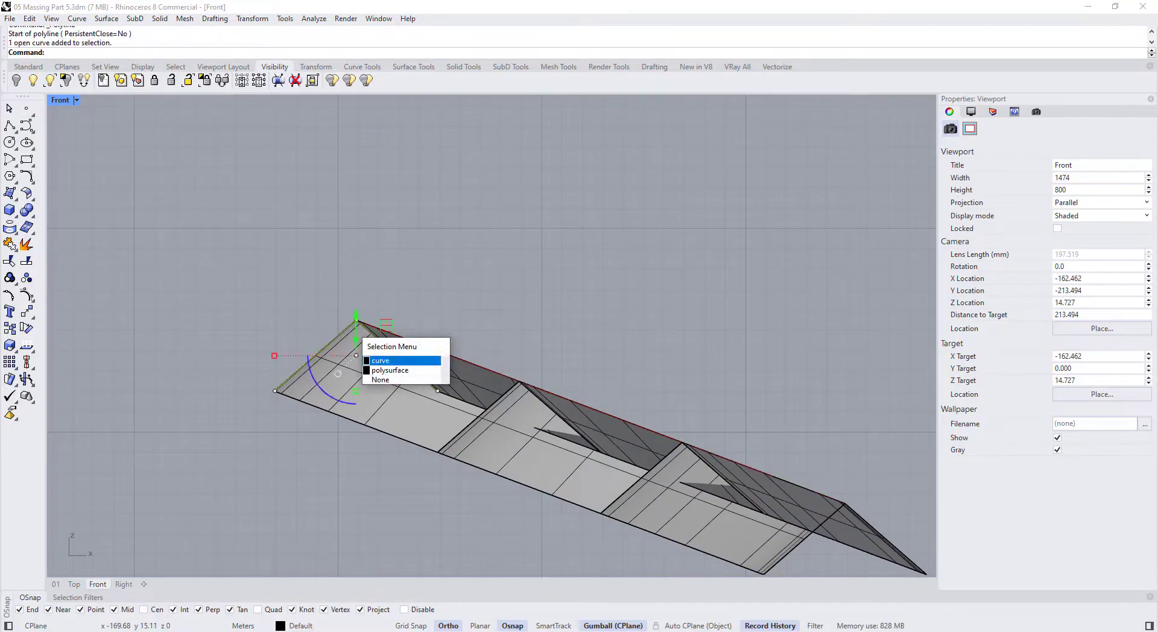
pyautogui.scroll(4, 380, 323)
pyautogui.press('Return')
pyautogui.click(343, 320)
pyautogui.scroll(-4, 344, 320)
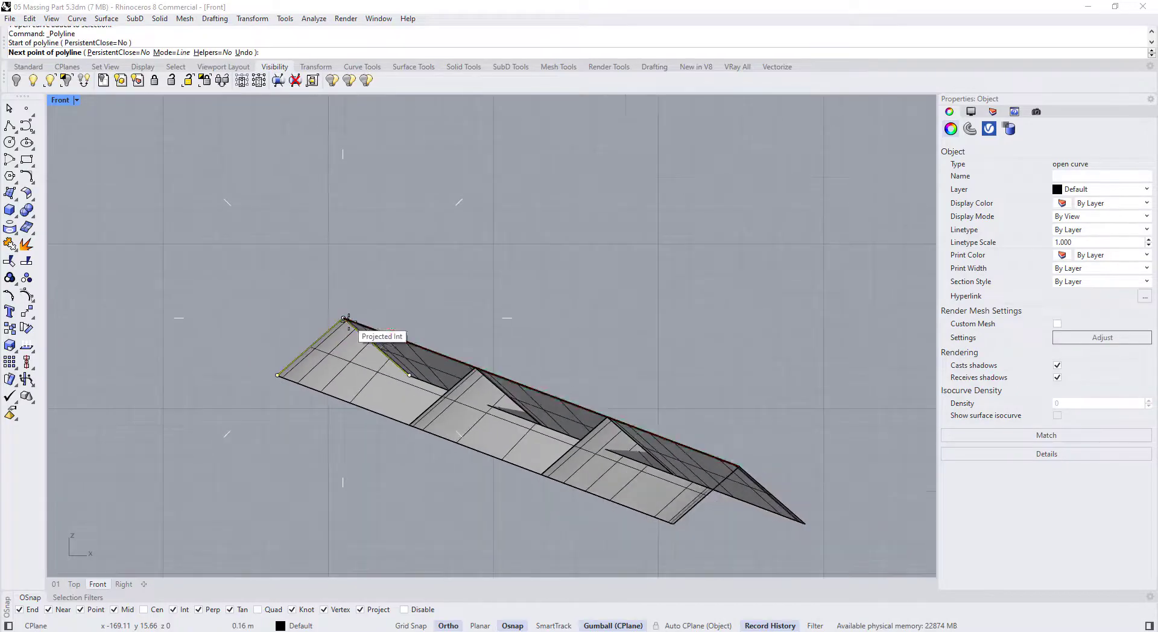
pyautogui.press('Escape')
# - Draw a straight guide line from the outermost gable's apex along the roof apexes and past the last roof
pyautogui.press('Return')
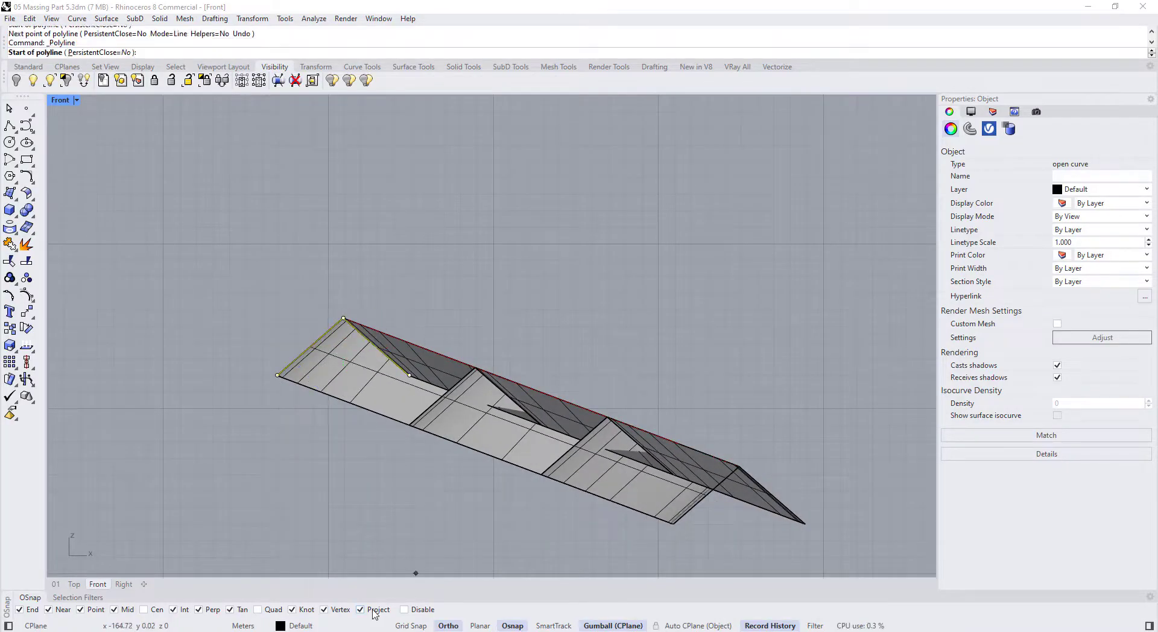
pyautogui.click(345, 319)
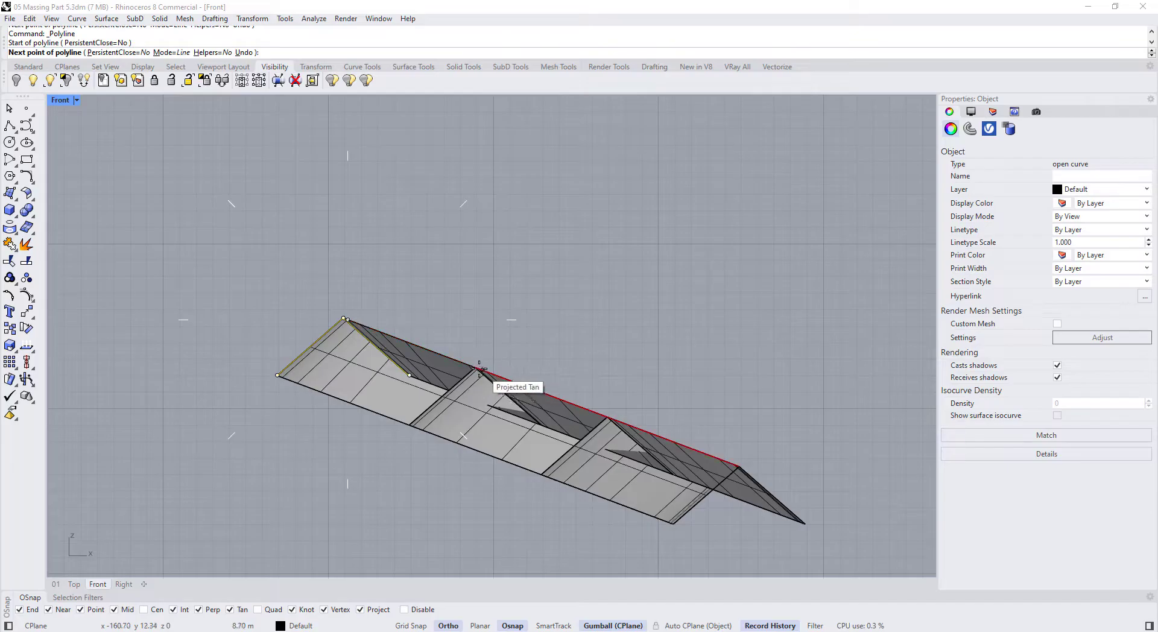
pyautogui.scroll(5, 736, 463)
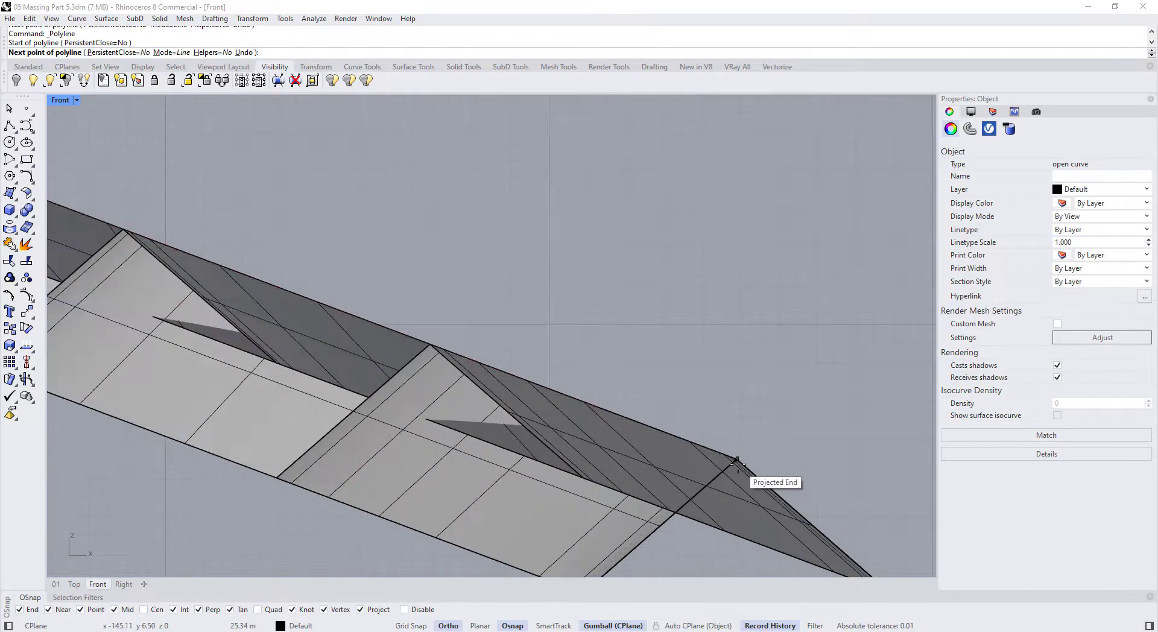
pyautogui.click(734, 461)
pyautogui.scroll(-5, 735, 461)
pyautogui.press('Return')
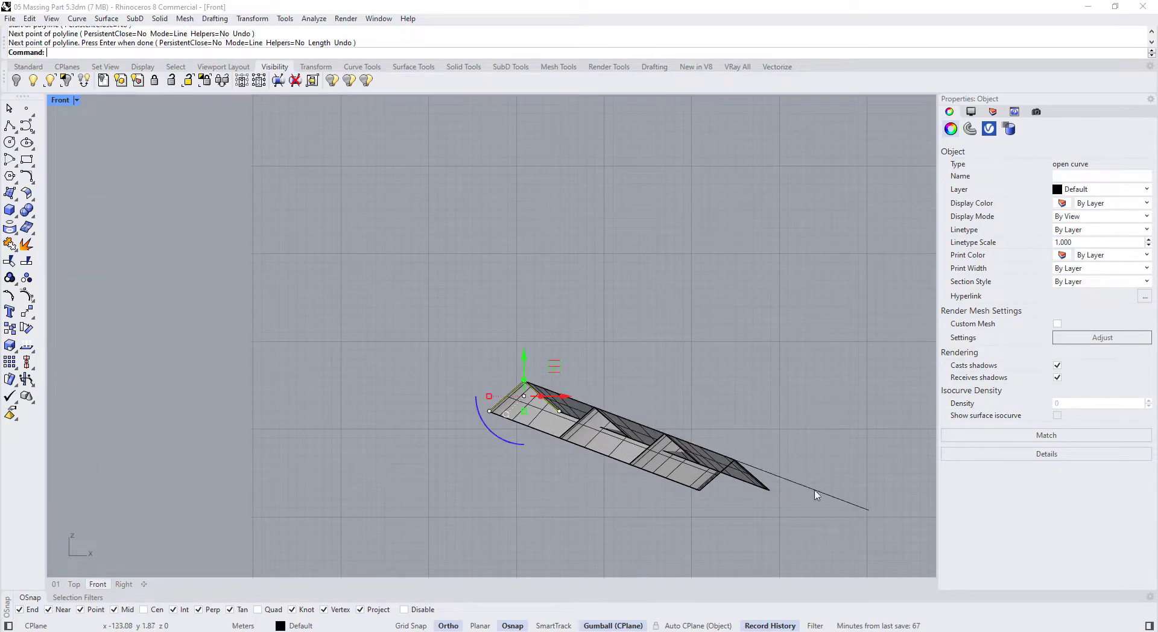
pyautogui.press('Escape')
# - Move both end points of the outermost gable profile vertically up until the inner one meets the guide line
pyautogui.scroll(4, 777, 487)
pyautogui.click(423, 349)
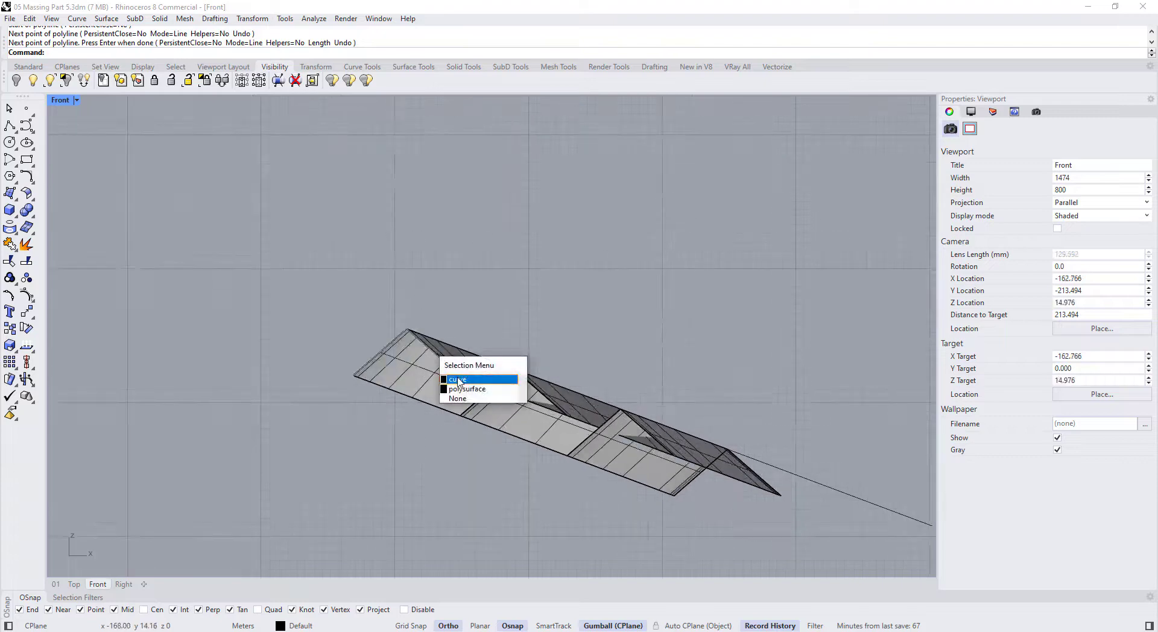
pyautogui.click(458, 380)
pyautogui.scroll(2, 422, 352)
pyautogui.scroll(2, 423, 356)
pyautogui.moveTo(229, 341); pyautogui.dragTo(536, 453)
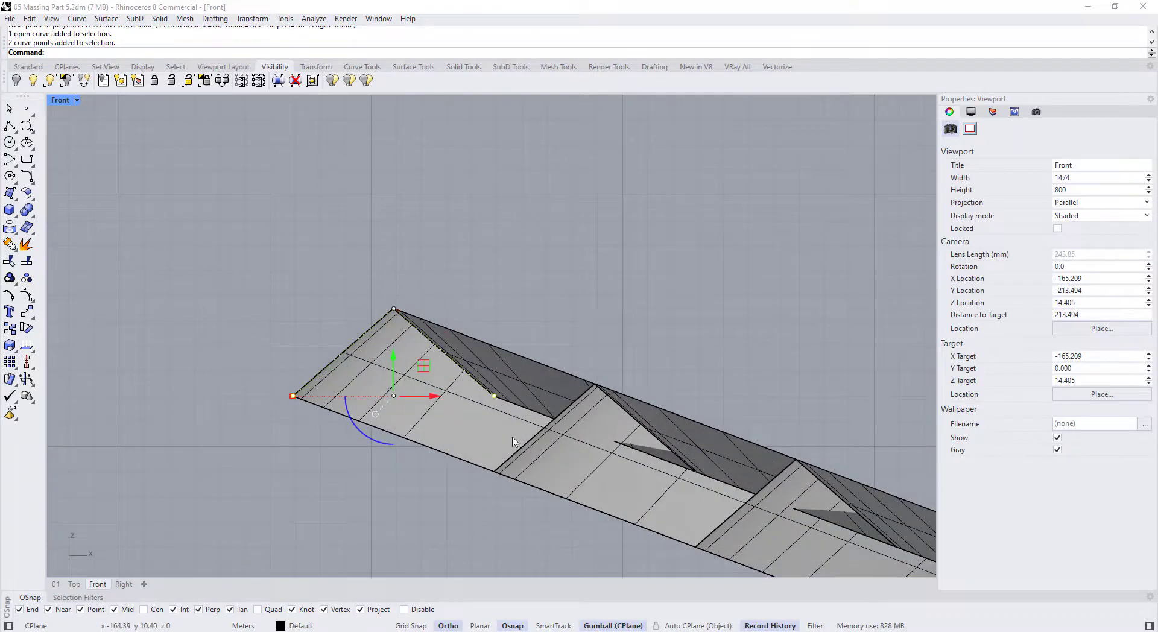
pyautogui.press('Return')
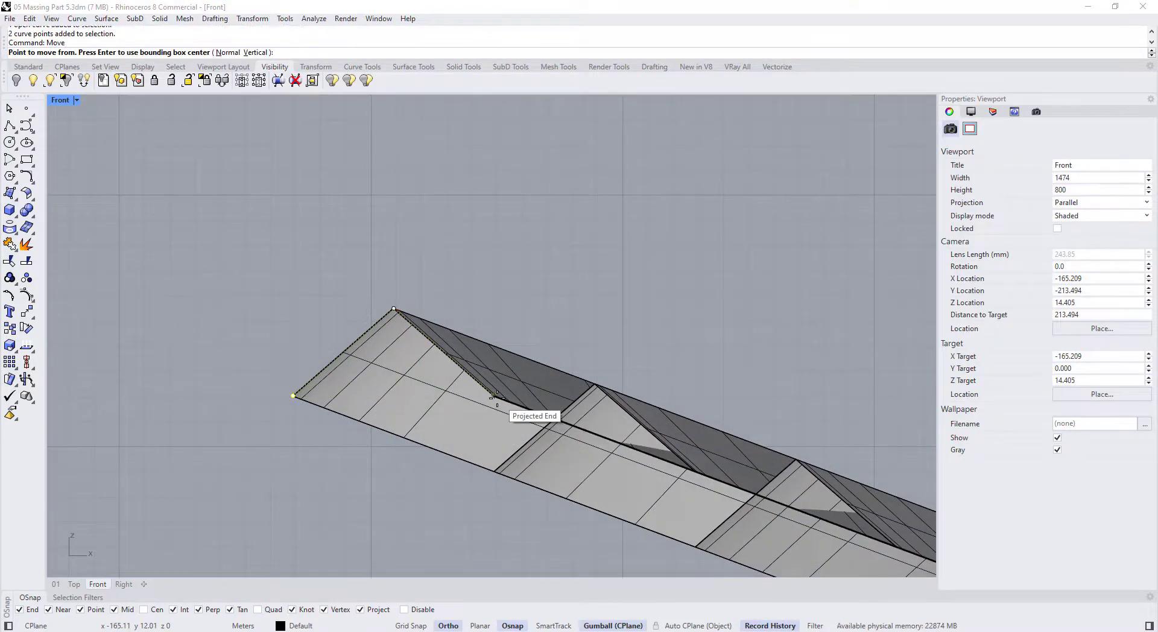
pyautogui.click(497, 399)
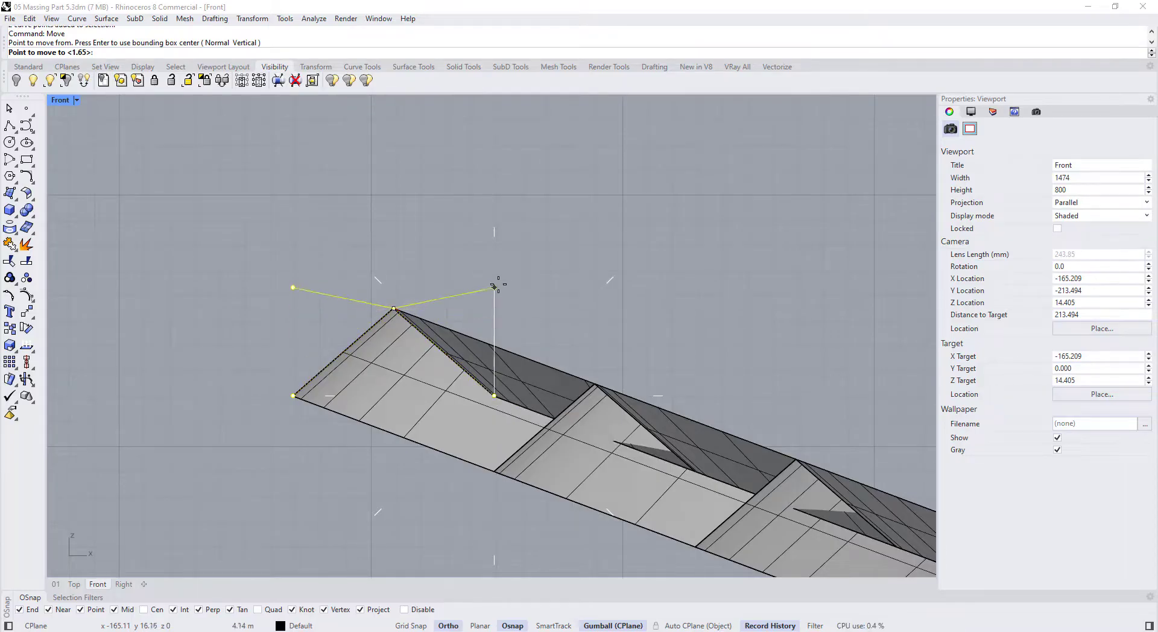
pyautogui.scroll(6, 494, 338)
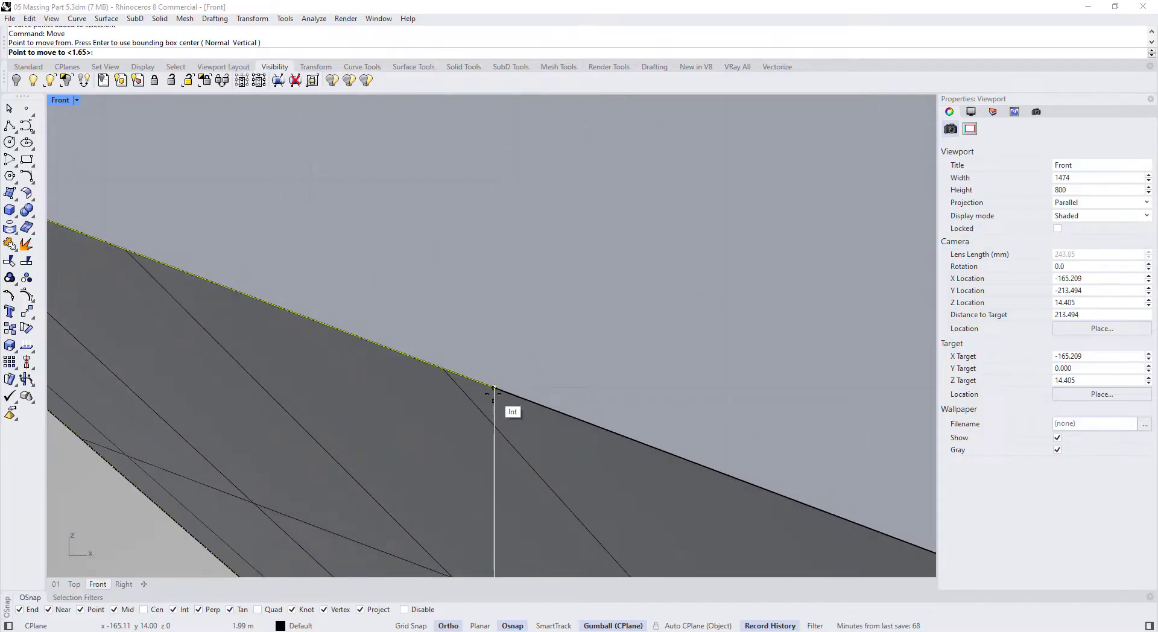
pyautogui.click(494, 388)
pyautogui.scroll(-8, 468, 355)
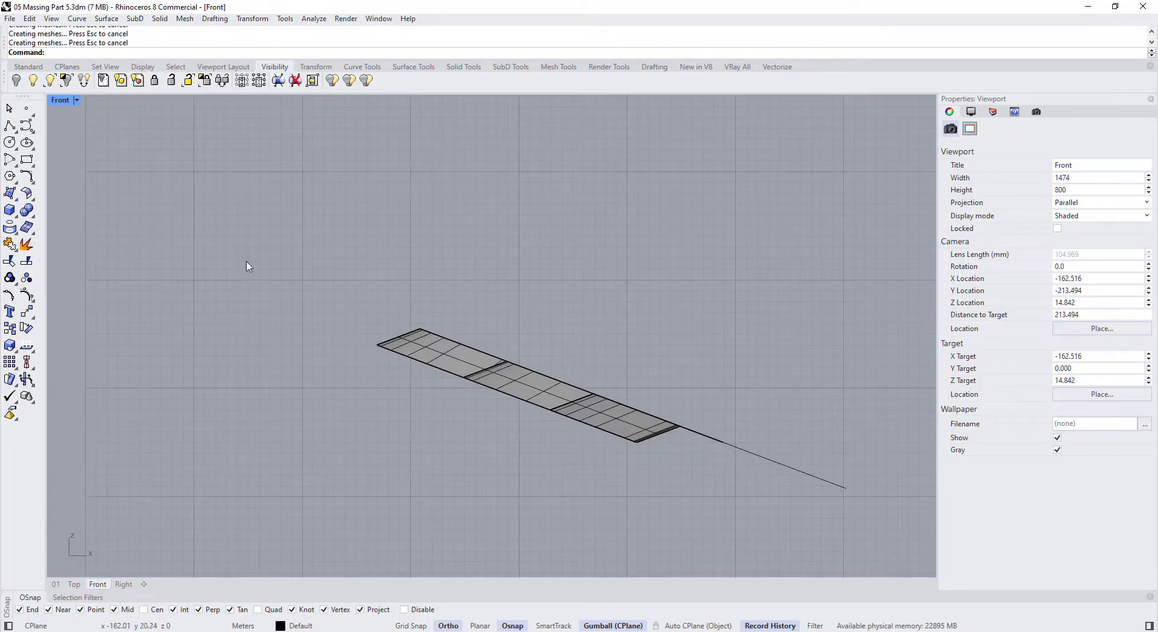
# - Inspect the shallower roof junction in the perspective view with Arctic display and return the view to Shaded
pyautogui.doubleClick(61, 102)
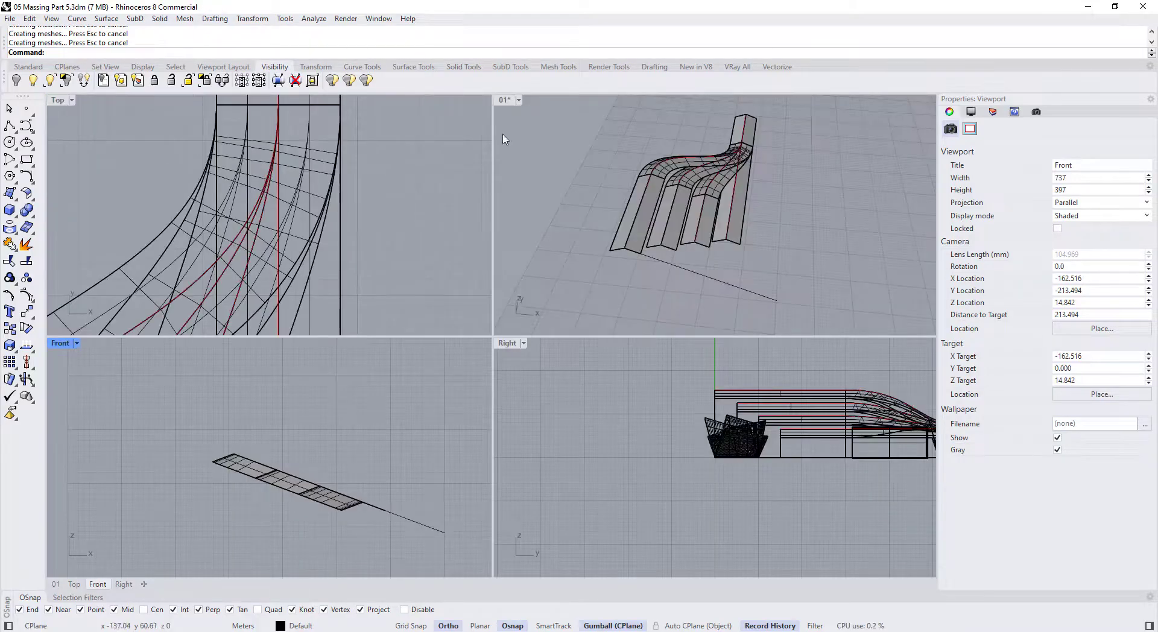
pyautogui.doubleClick(508, 103)
pyautogui.moveTo(518, 171); pyautogui.dragTo(582, 311, button='right')
pyautogui.scroll(4, 582, 311)
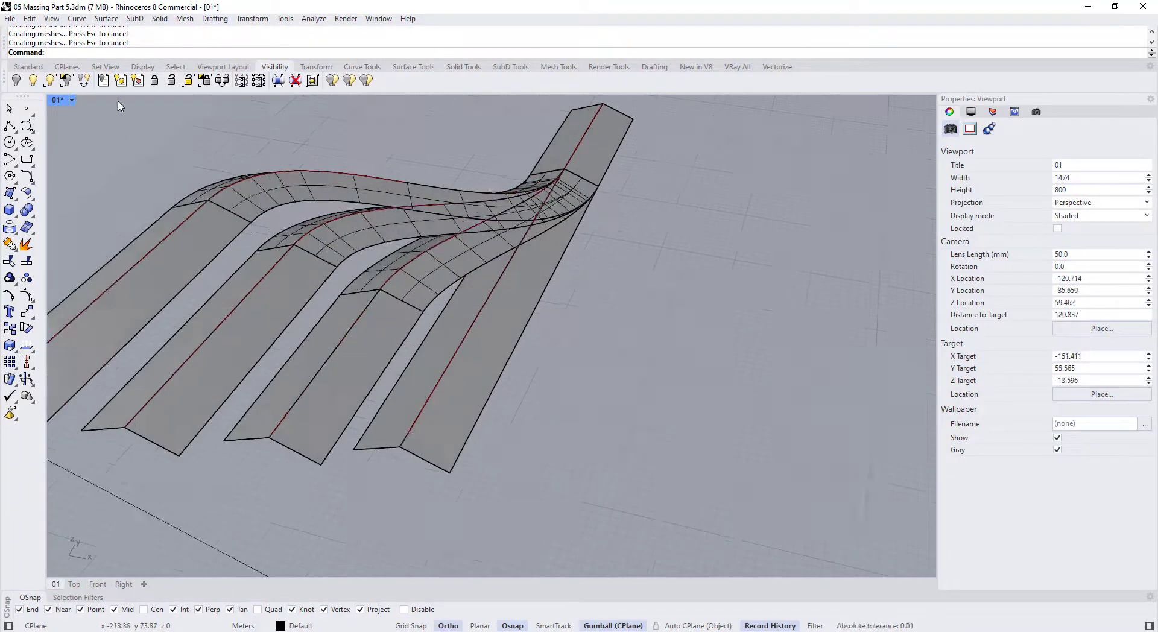
pyautogui.click(73, 102)
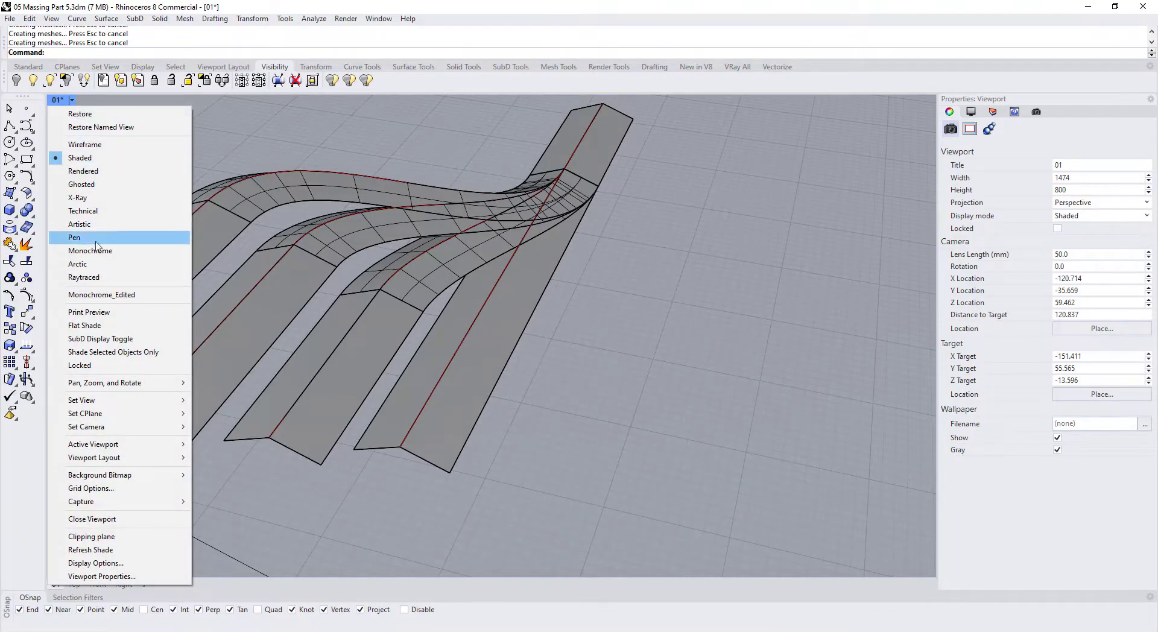
pyautogui.click(78, 264)
pyautogui.moveTo(460, 276); pyautogui.dragTo(535, 274, button='right')
pyautogui.scroll(3, 491, 225)
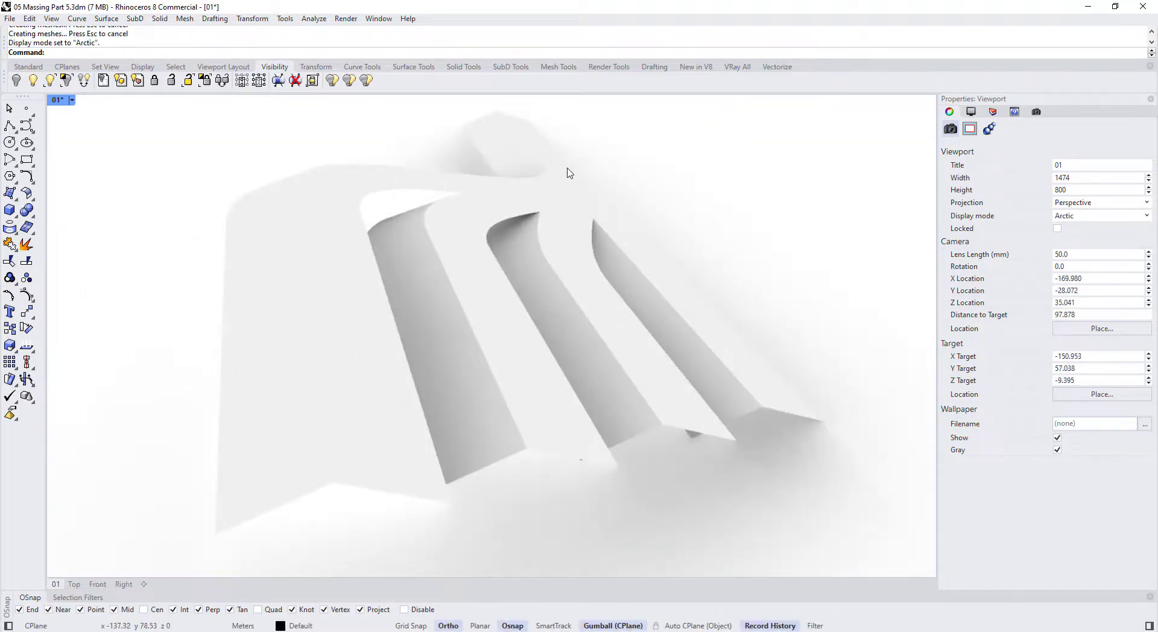
pyautogui.moveTo(567, 173); pyautogui.dragTo(545, 250, button='right')
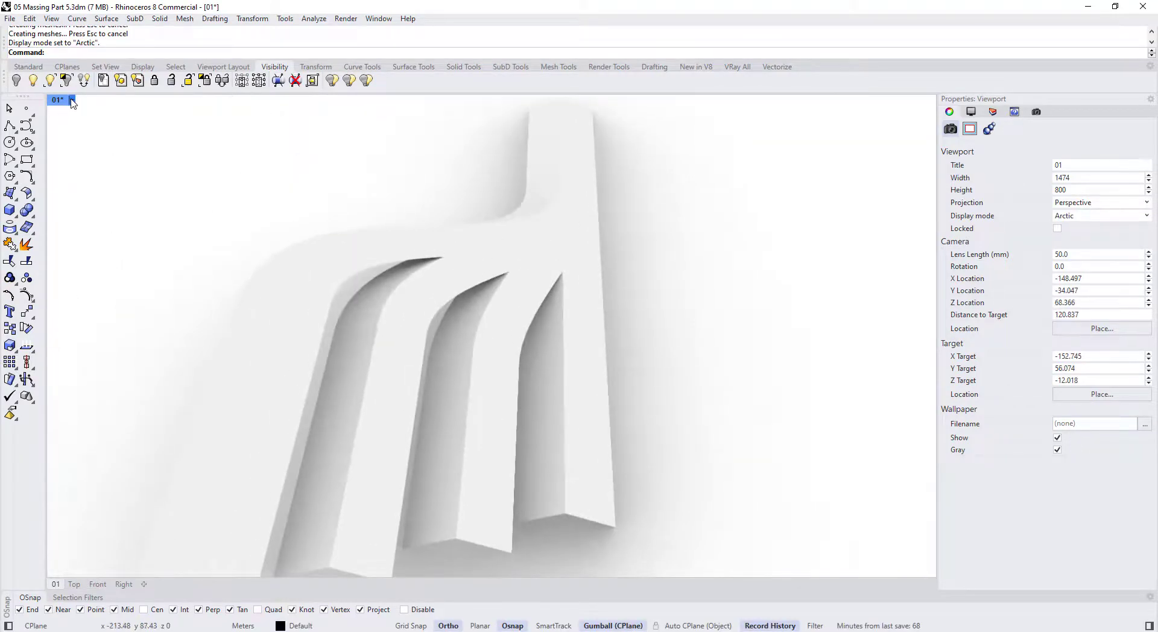
pyautogui.click(71, 100)
pyautogui.click(79, 159)
# - Copy all five roof polysurfaces to the far side of the existing merged roof block
pyautogui.click(444, 356)
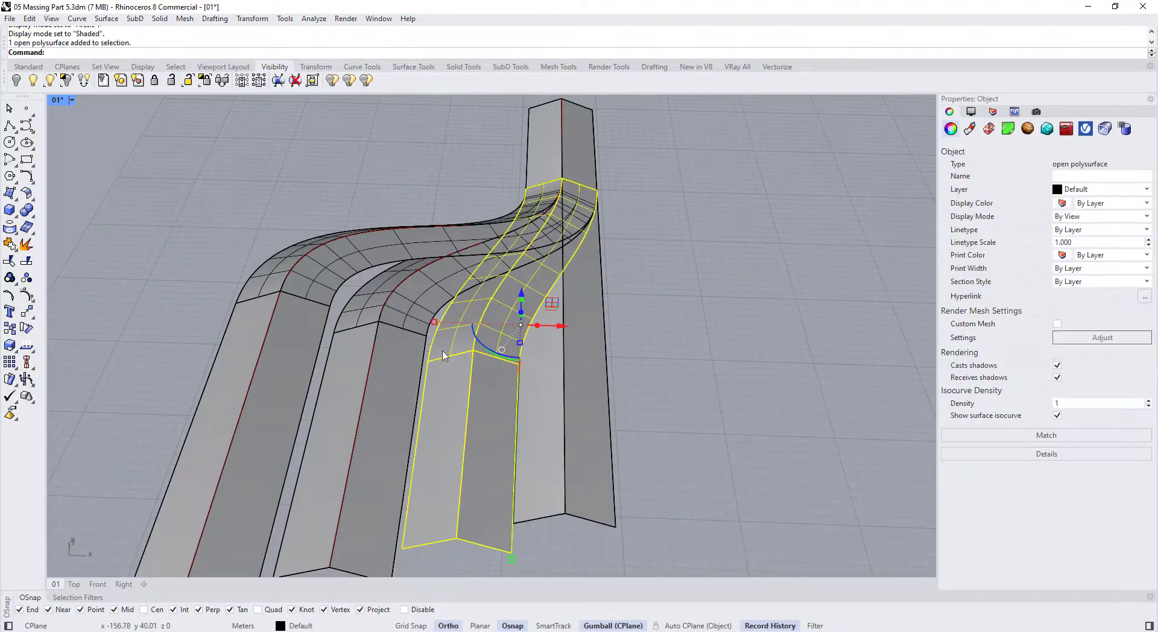
pyautogui.keyDown('shift'); pyautogui.click(416, 307); pyautogui.keyUp('shift')
pyautogui.keyDown('shift'); pyautogui.click(362, 251); pyautogui.keyUp('shift')
pyautogui.keyDown('shift'); pyautogui.click(576, 304); pyautogui.keyUp('shift')
pyautogui.keyDown('shift'); pyautogui.click(567, 158); pyautogui.keyUp('shift')
pyautogui.scroll(-8, 704, 242)
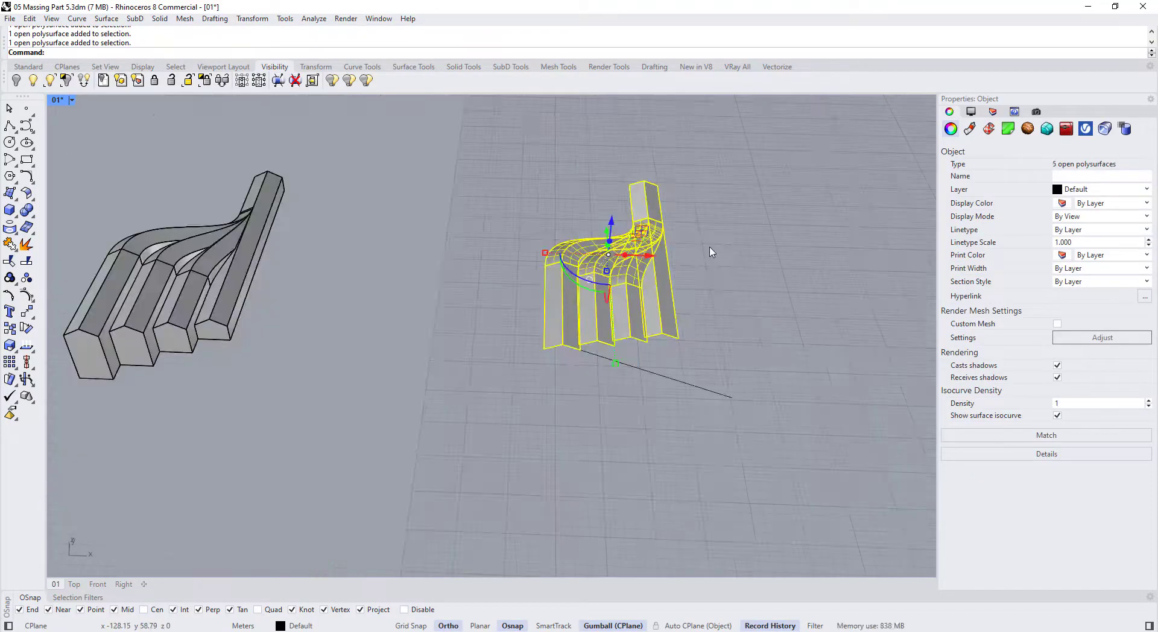
pyautogui.scroll(-5, 686, 353)
pyautogui.keyDown('alt'); pyautogui.moveTo(689, 322); pyautogui.dragTo(319, 307); pyautogui.keyUp('alt')
# - Extrude the five copied roof surfaces straight down into solids and accept the broken history
pyautogui.moveTo(320, 377); pyautogui.dragTo(302, 305, button='right')
pyautogui.scroll(4, 296, 278)
pyautogui.moveTo(291, 269); pyautogui.dragTo(303, 459)
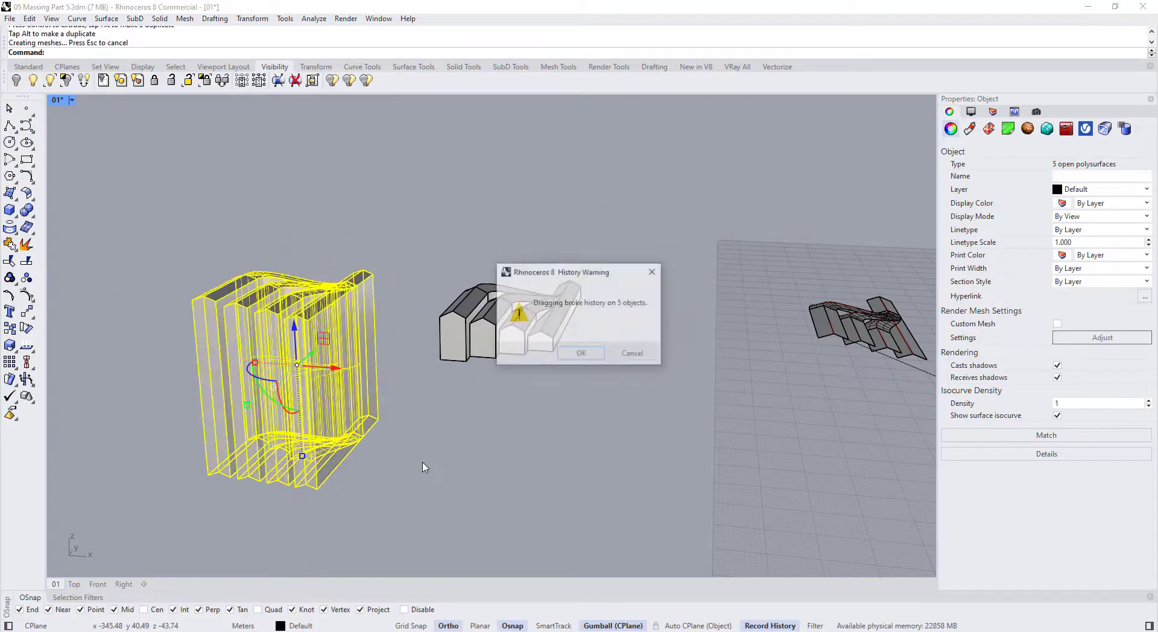
pyautogui.click(581, 357)
pyautogui.click(538, 451)
# - Flatten the undersides of the five solids to one level with SetPt, using only Set Z aligned to World
pyautogui.moveTo(537, 452); pyautogui.dragTo(556, 406, button='right')
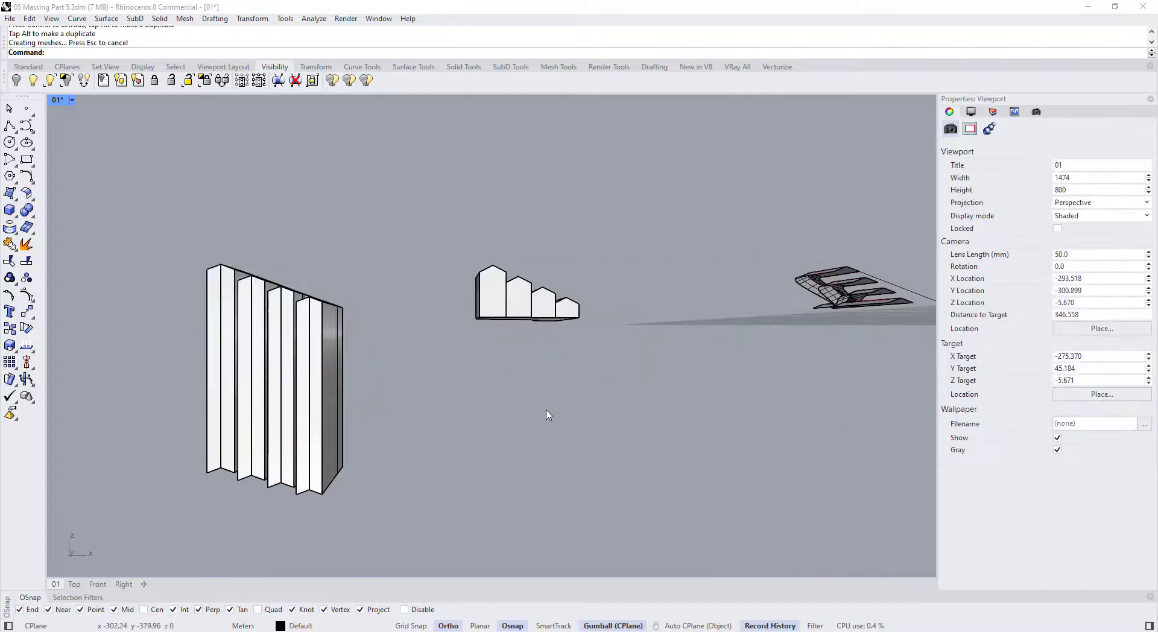
pyautogui.moveTo(139, 390); pyautogui.dragTo(435, 572)
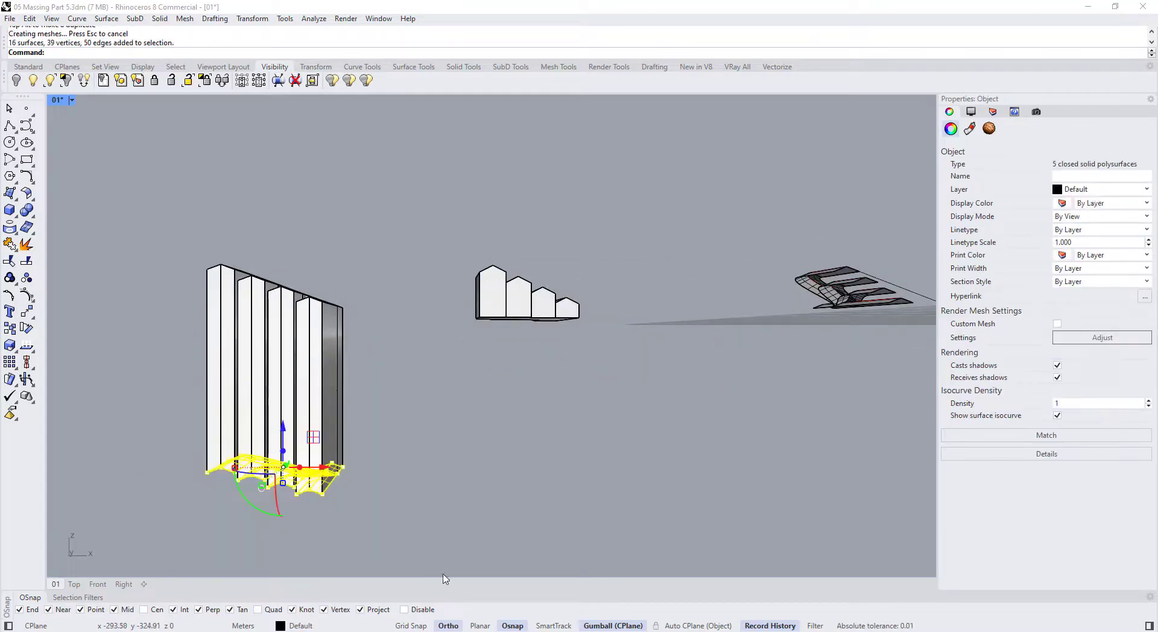
pyautogui.write('tPt')
pyautogui.press('Return')
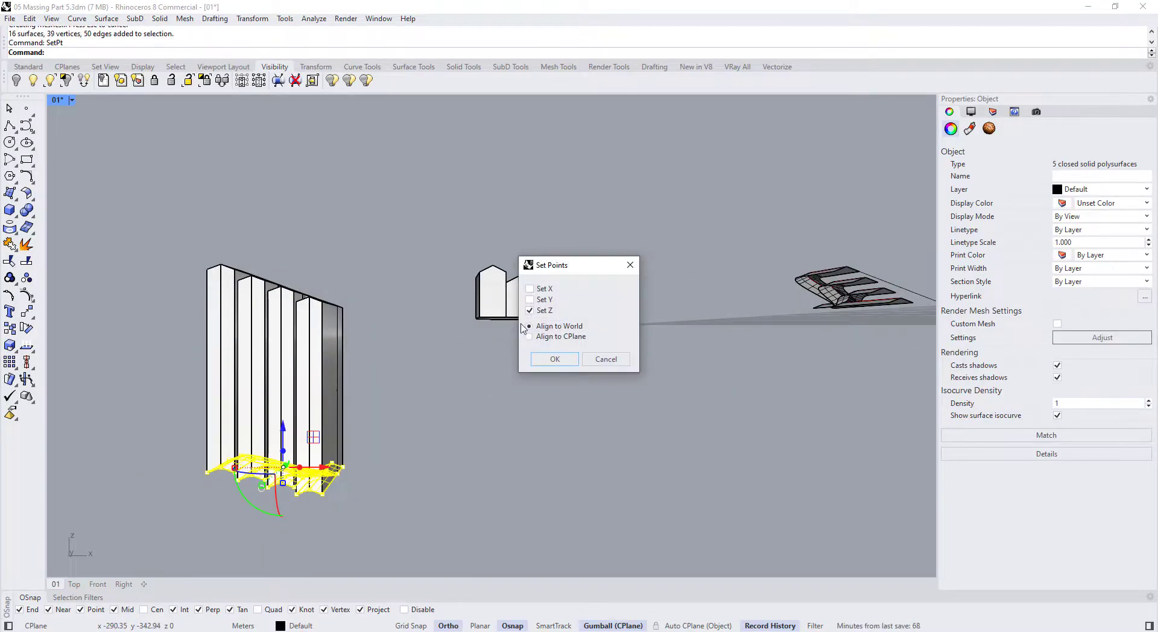
pyautogui.click(552, 359)
pyautogui.moveTo(471, 395); pyautogui.dragTo(468, 426, button='right')
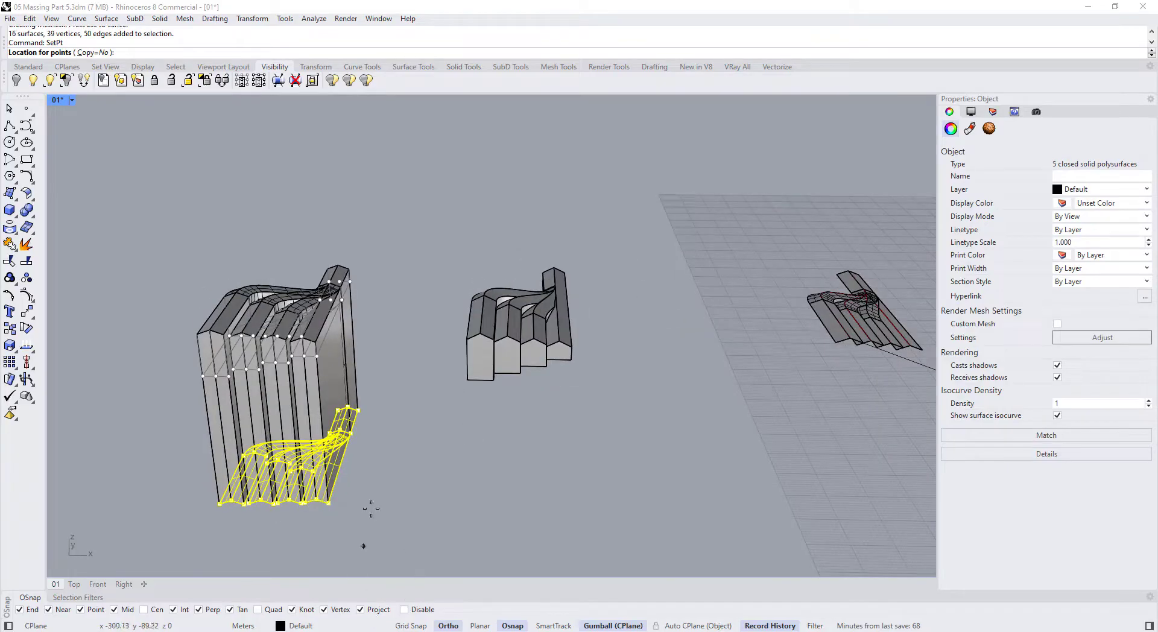
pyautogui.click(384, 369)
pyautogui.press('Escape')
pyautogui.press('Escape')
# - Boolean-union the five solids into one block and hide its surface isocurves
pyautogui.moveTo(407, 449); pyautogui.dragTo(172, 247)
pyautogui.scroll(4, 154, 257)
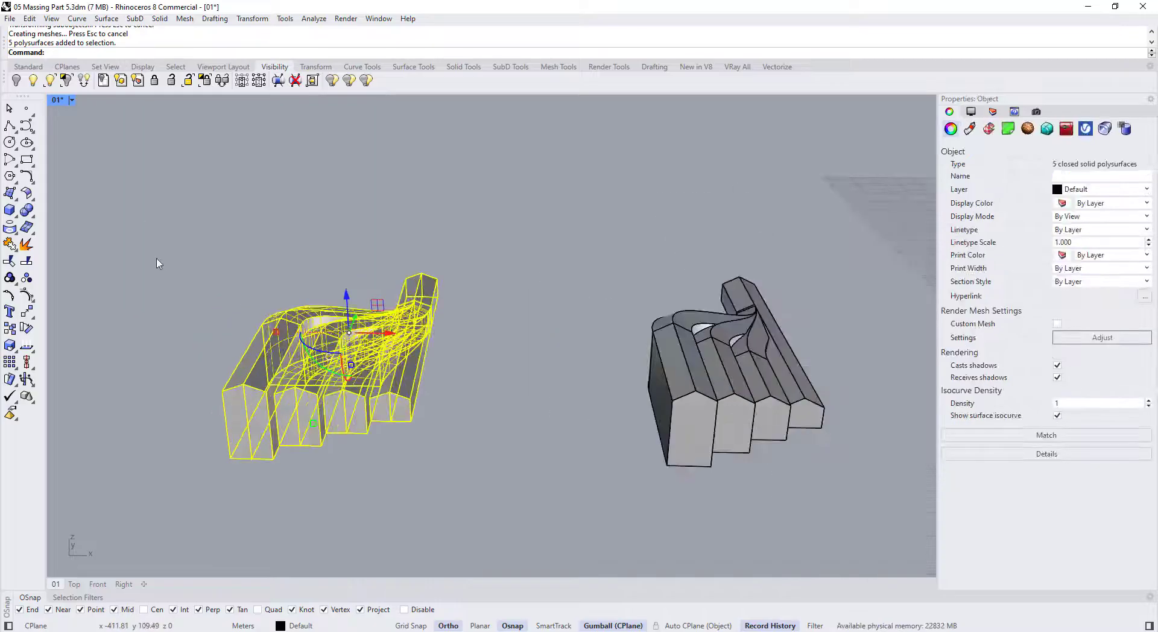
pyautogui.click(26, 211)
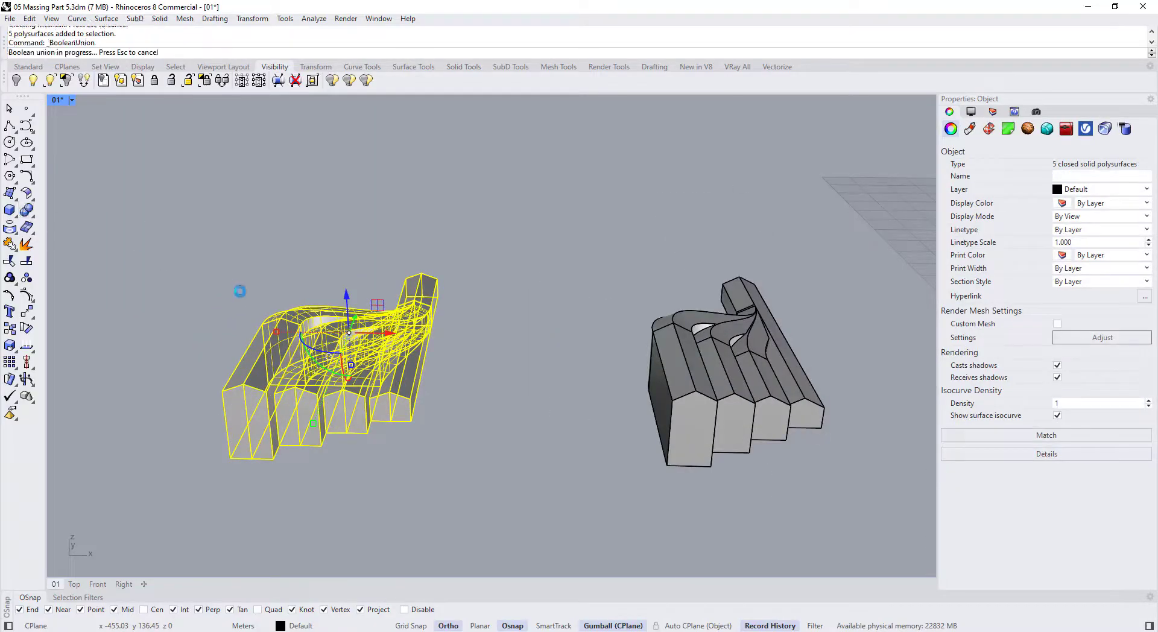
pyautogui.moveTo(558, 381); pyautogui.dragTo(421, 377, button='right')
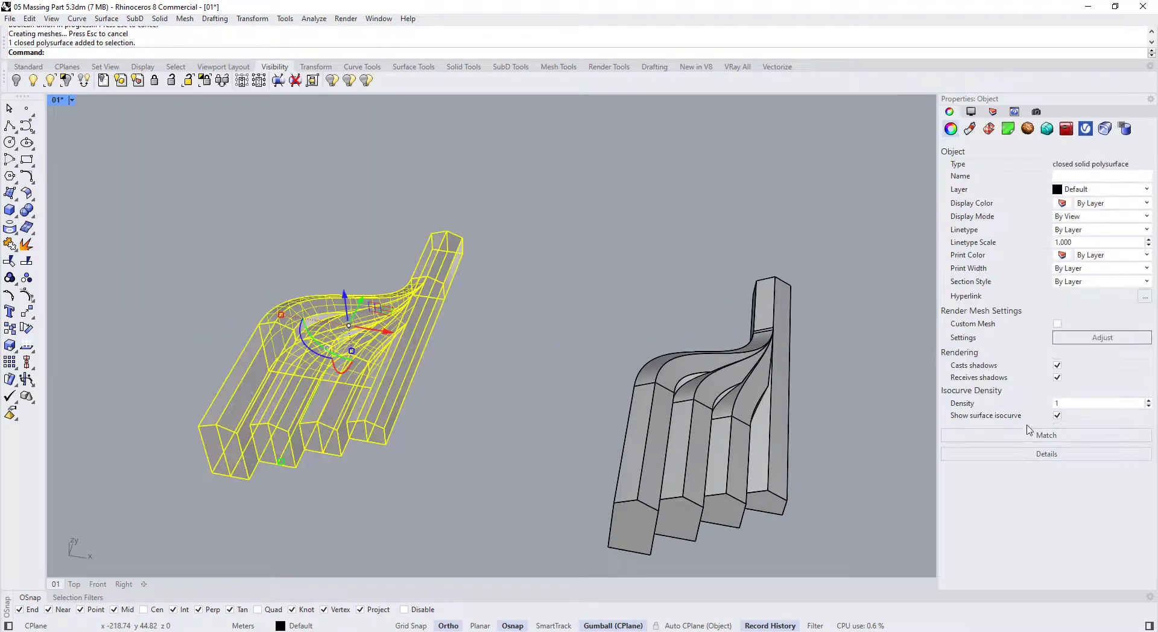
pyautogui.click(1056, 415)
pyautogui.click(504, 486)
# - Merge all coplanar faces of the new roof block with MergeAllCoplanarFaces
pyautogui.moveTo(504, 486); pyautogui.dragTo(415, 290, button='right')
pyautogui.scroll(4, 348, 348)
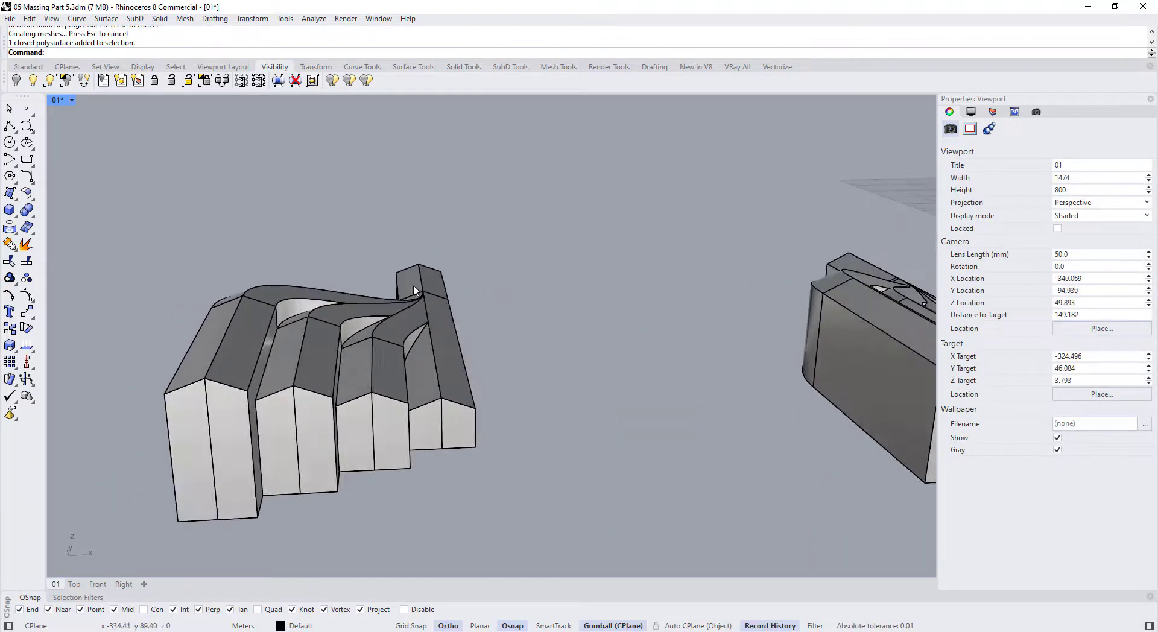
pyautogui.moveTo(362, 342)
pyautogui.mouseDown(button='right')
pyautogui.moveTo(346, 342)
pyautogui.moveTo(374, 329)
pyautogui.mouseUp(button='right')
pyautogui.scroll(2, 380, 325)
pyautogui.click(406, 325)
pyautogui.write('MergeSrf')
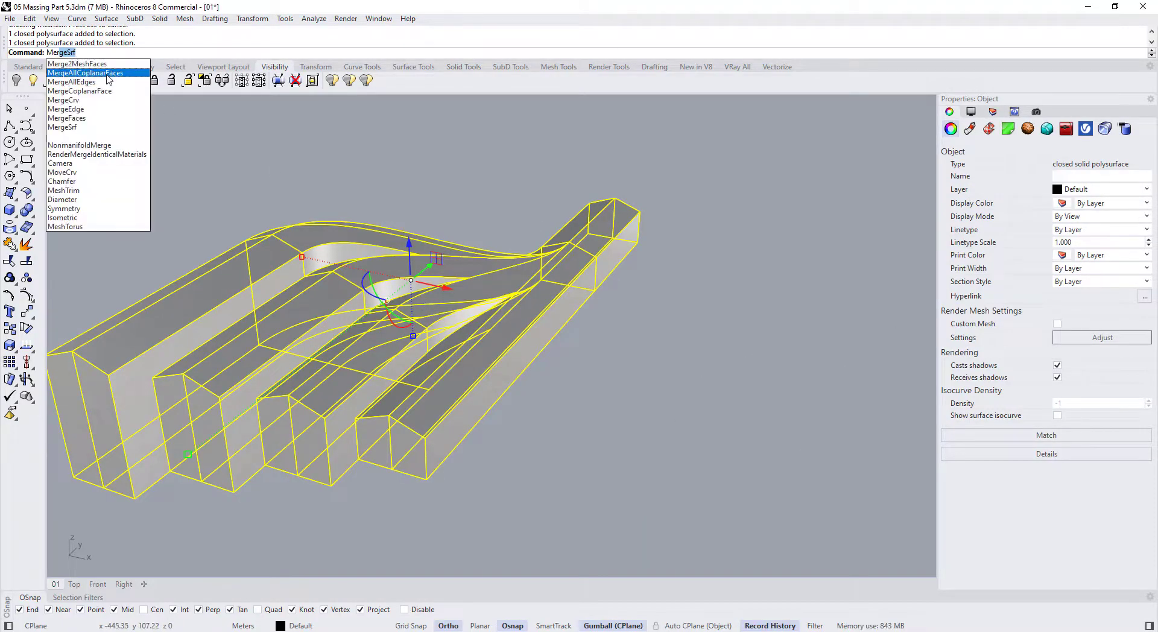
pyautogui.click(105, 73)
pyautogui.click(545, 379)
pyautogui.moveTo(546, 380); pyautogui.dragTo(593, 409, button='right')
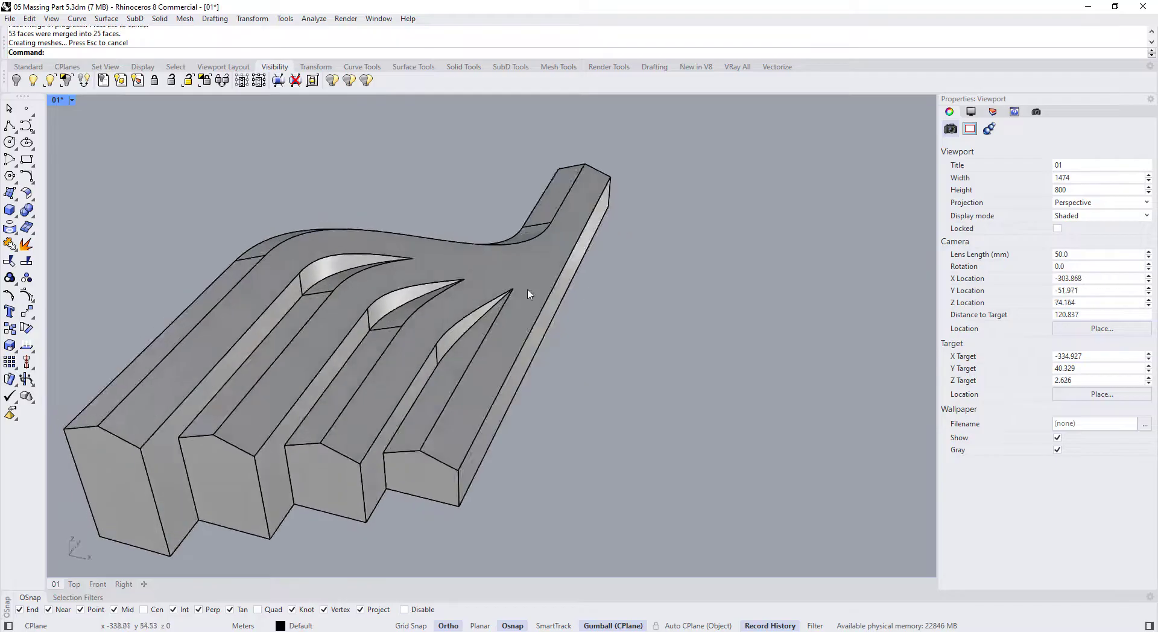
# - Select the merged roof slope face on the new block and check its flatness from a low angle
pyautogui.scroll(4, 531, 274)
pyautogui.keyDown('ctrl'); pyautogui.keyDown('shift'); pyautogui.click(525, 268); pyautogui.keyUp('shift'); pyautogui.keyUp('ctrl')
pyautogui.moveTo(638, 348); pyautogui.dragTo(690, 297, button='right')
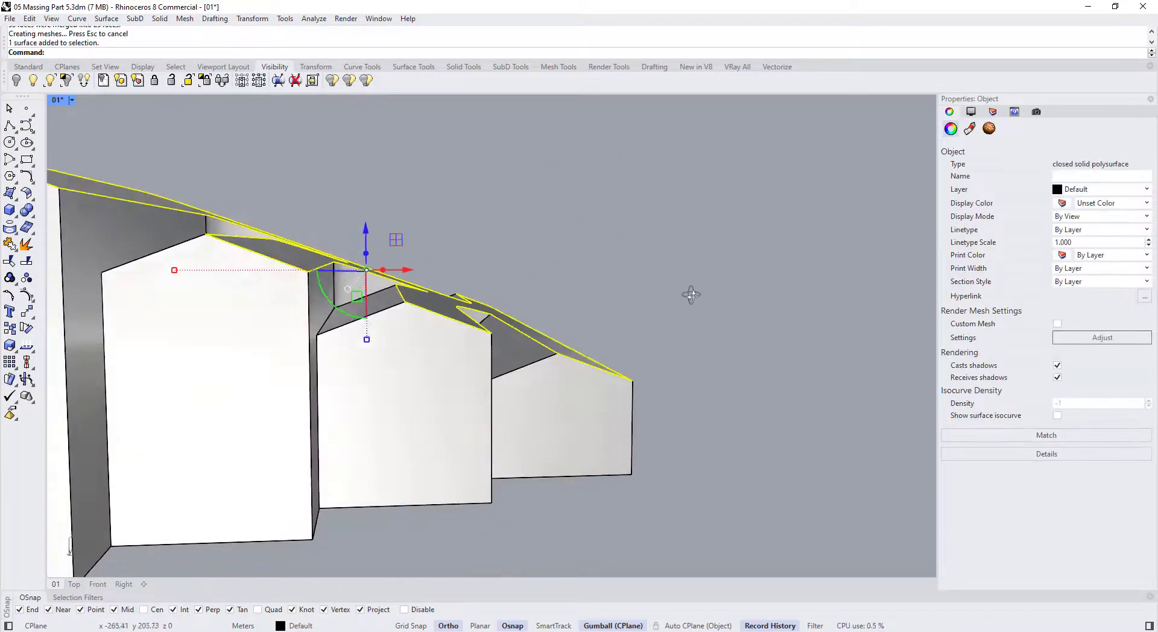
pyautogui.click(676, 324)
# - Examine the outermost gable profile and the guide line against the slopes of the history-linked roof surfaces
pyautogui.scroll(-6, 496, 282)
pyautogui.moveTo(567, 316); pyautogui.dragTo(560, 380, button='right')
pyautogui.click(560, 381)
pyautogui.scroll(5, 406, 348)
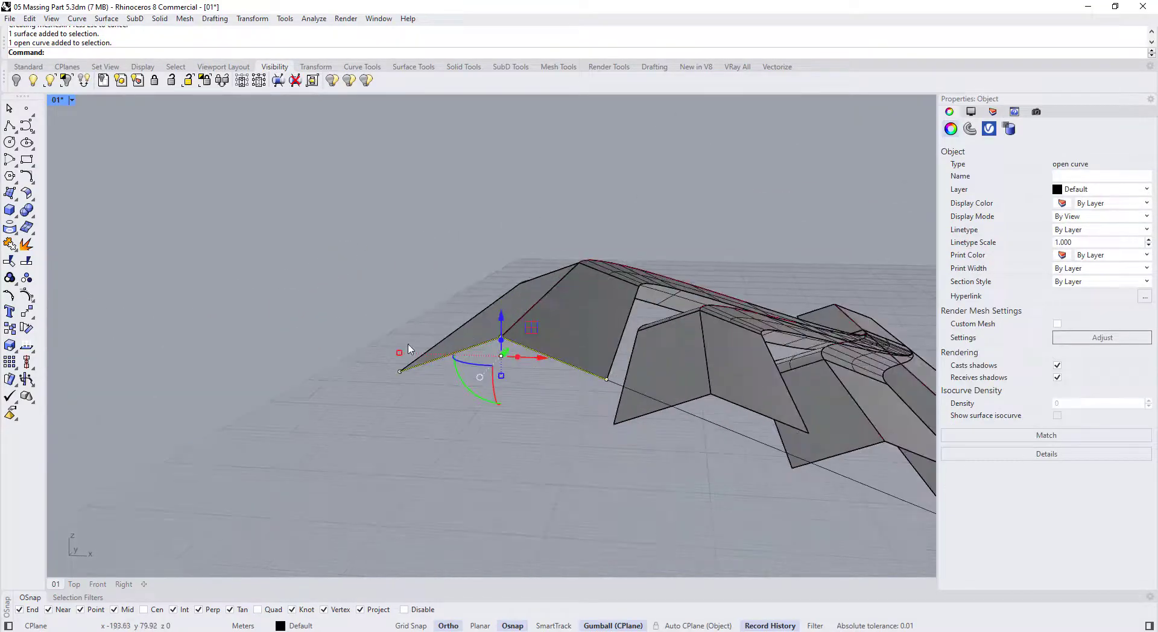
pyautogui.scroll(-3, 446, 354)
pyautogui.click(591, 441)
pyautogui.scroll(-3, 591, 441)
pyautogui.moveTo(591, 441); pyautogui.dragTo(636, 452, button='right')
pyautogui.scroll(2, 492, 324)
pyautogui.click(539, 451)
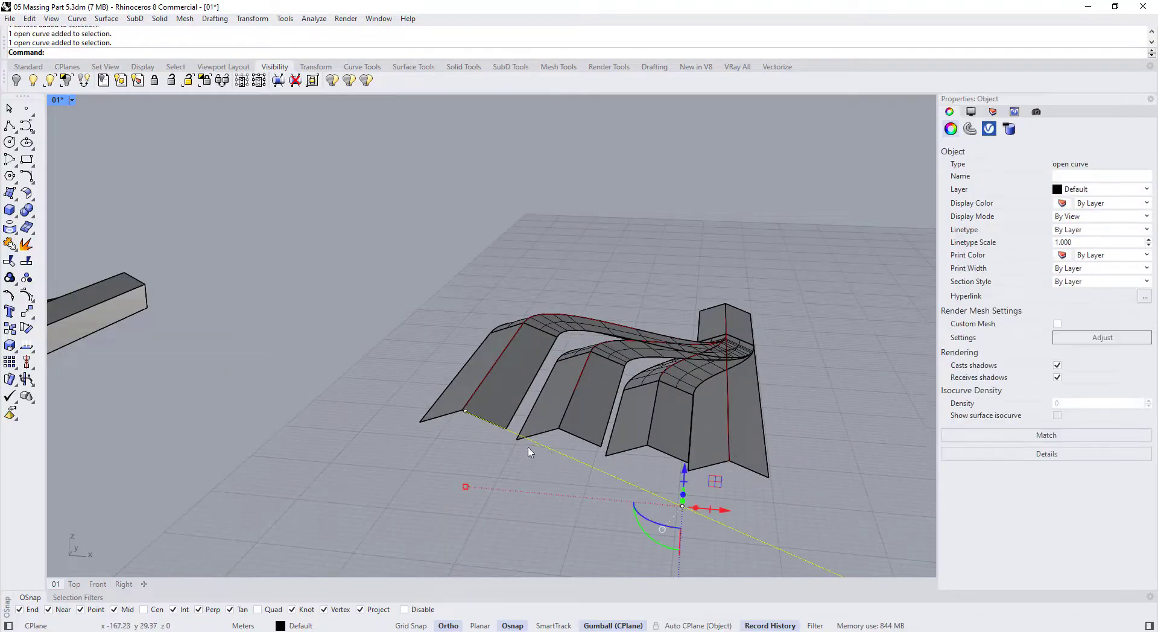
pyautogui.moveTo(538, 451); pyautogui.dragTo(258, 386, button='right')
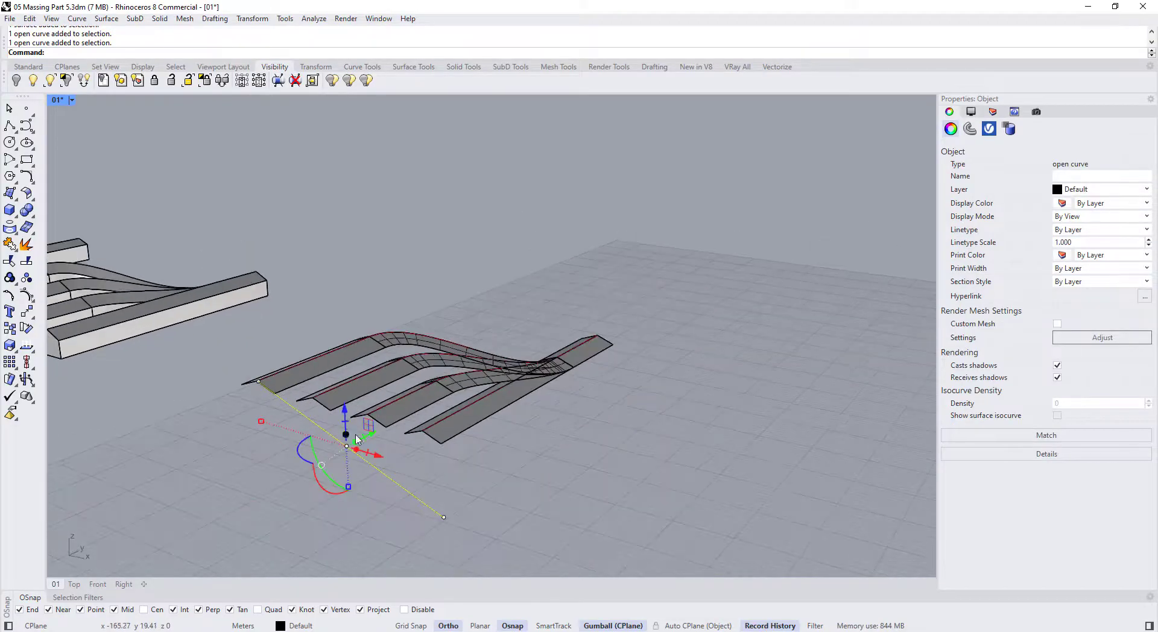
pyautogui.scroll(3, 268, 342)
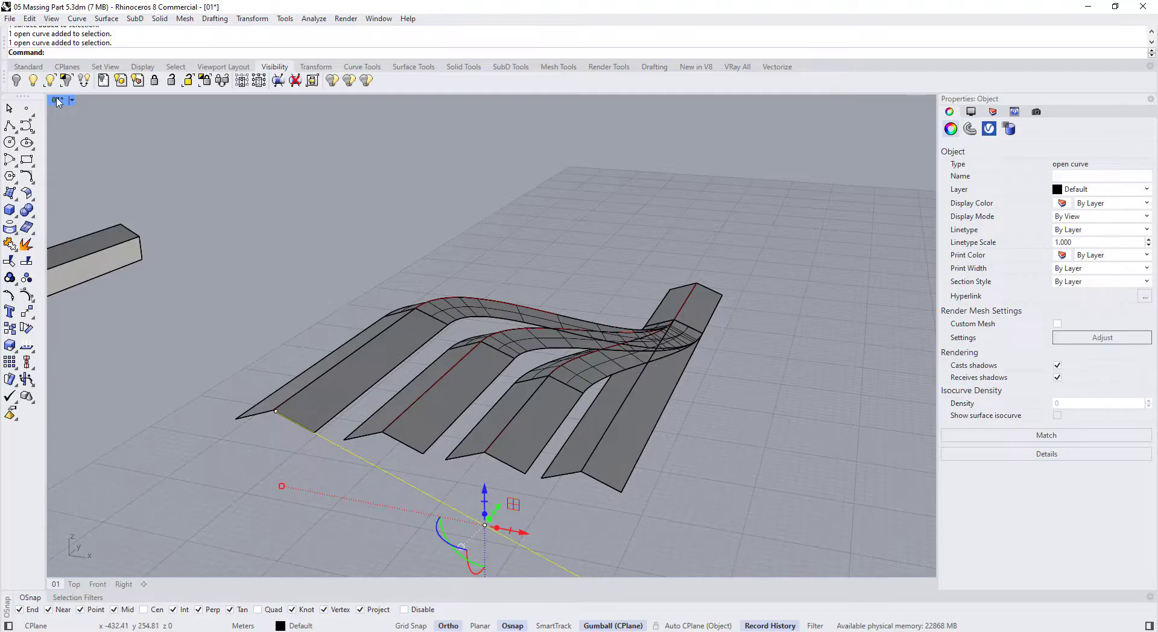
# - Compare the new shallow-roof block with the earlier steeper block side by side in the perspective view
pyautogui.doubleClick(58, 100)
pyautogui.scroll(1, 261, 496)
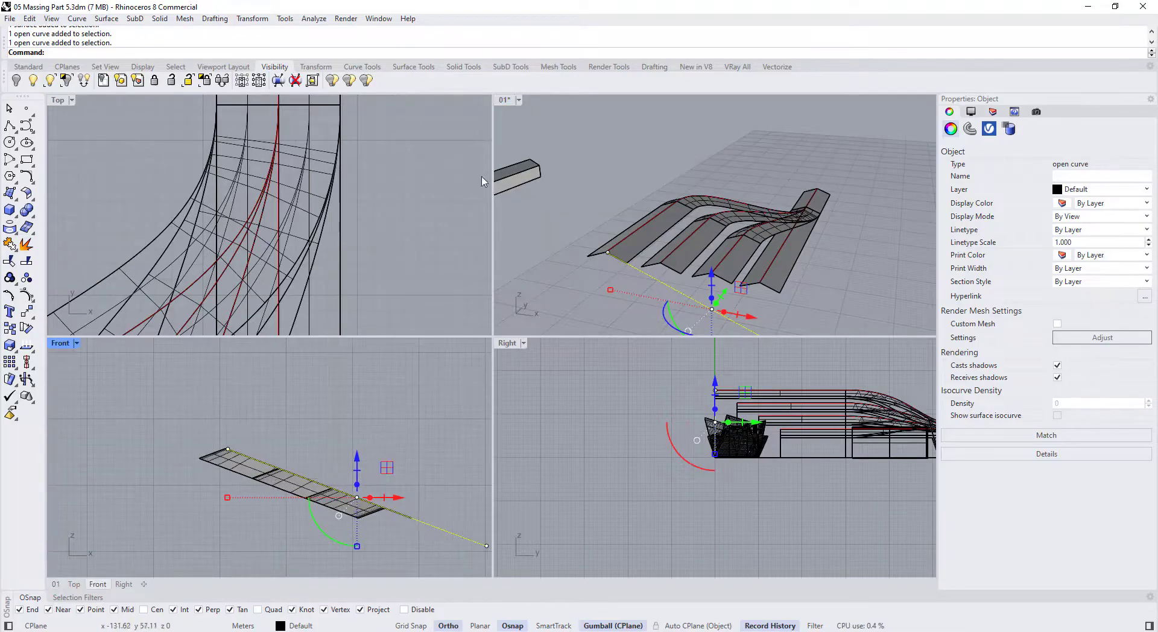
pyautogui.doubleClick(503, 104)
pyautogui.scroll(-6, 574, 232)
pyautogui.moveTo(573, 232); pyautogui.dragTo(517, 374, button='right')
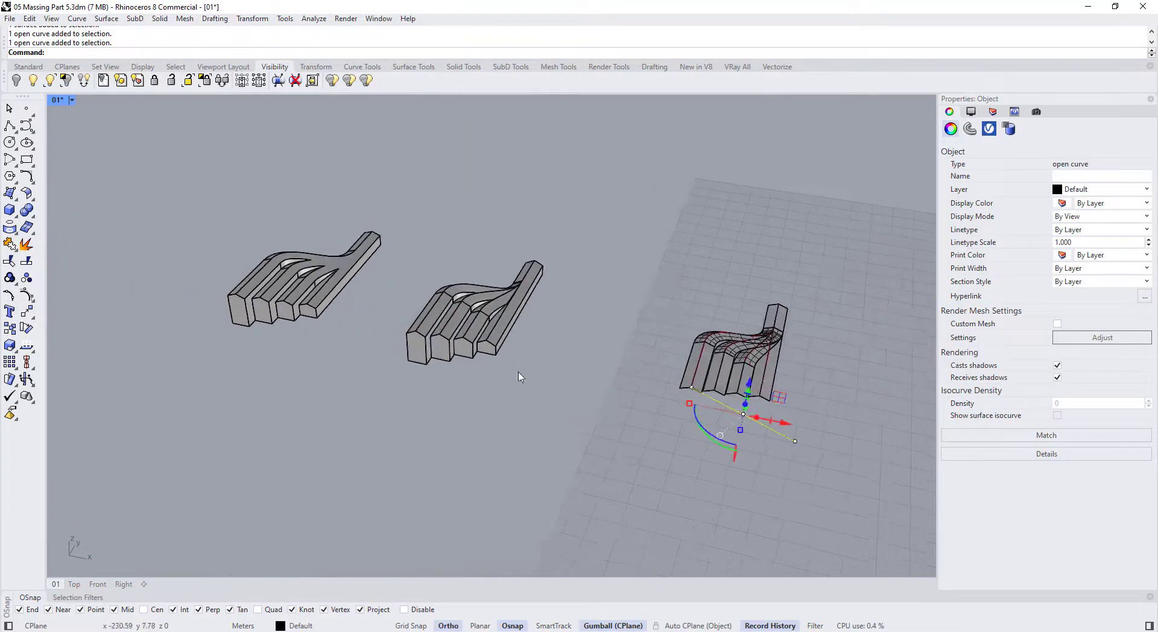
pyautogui.scroll(3, 278, 297)
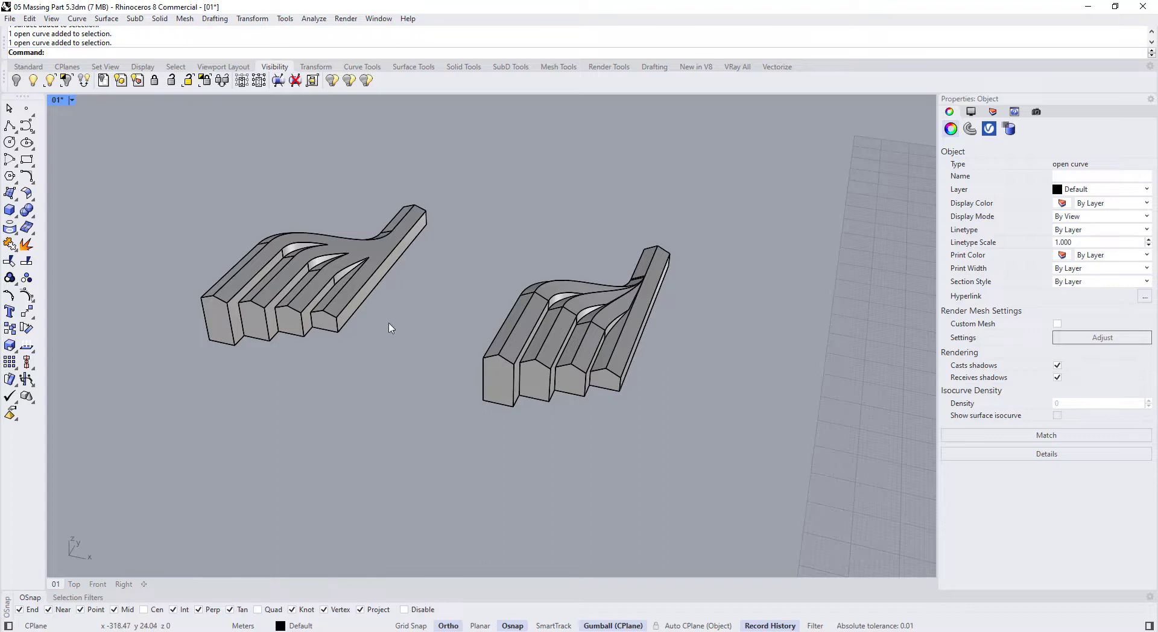
pyautogui.moveTo(392, 327); pyautogui.dragTo(363, 307, button='right')
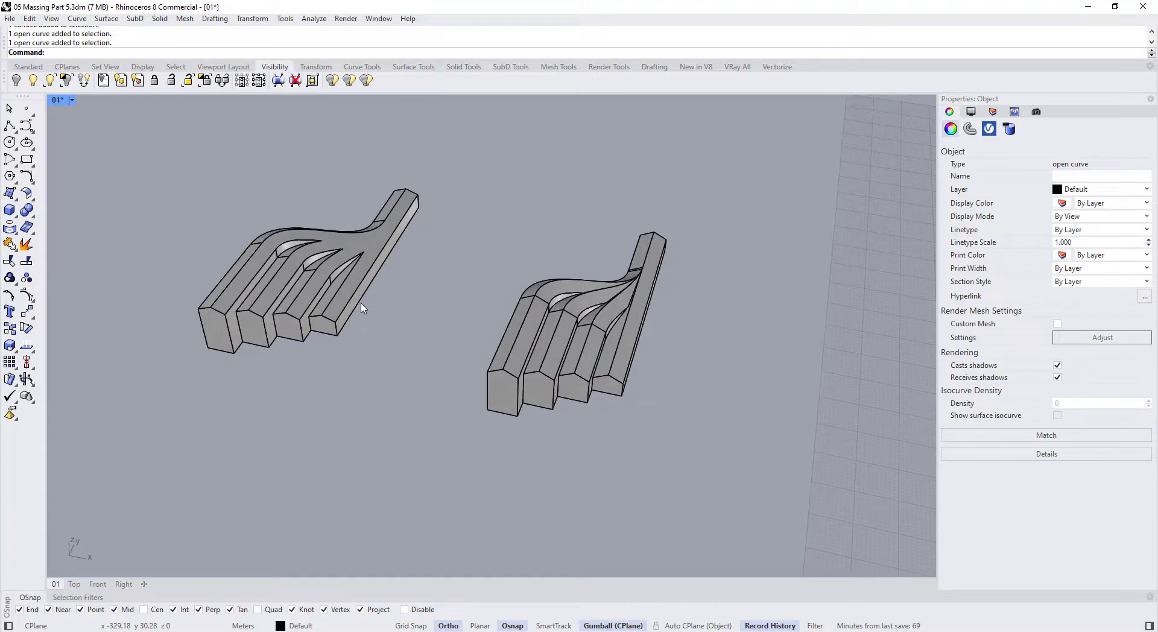